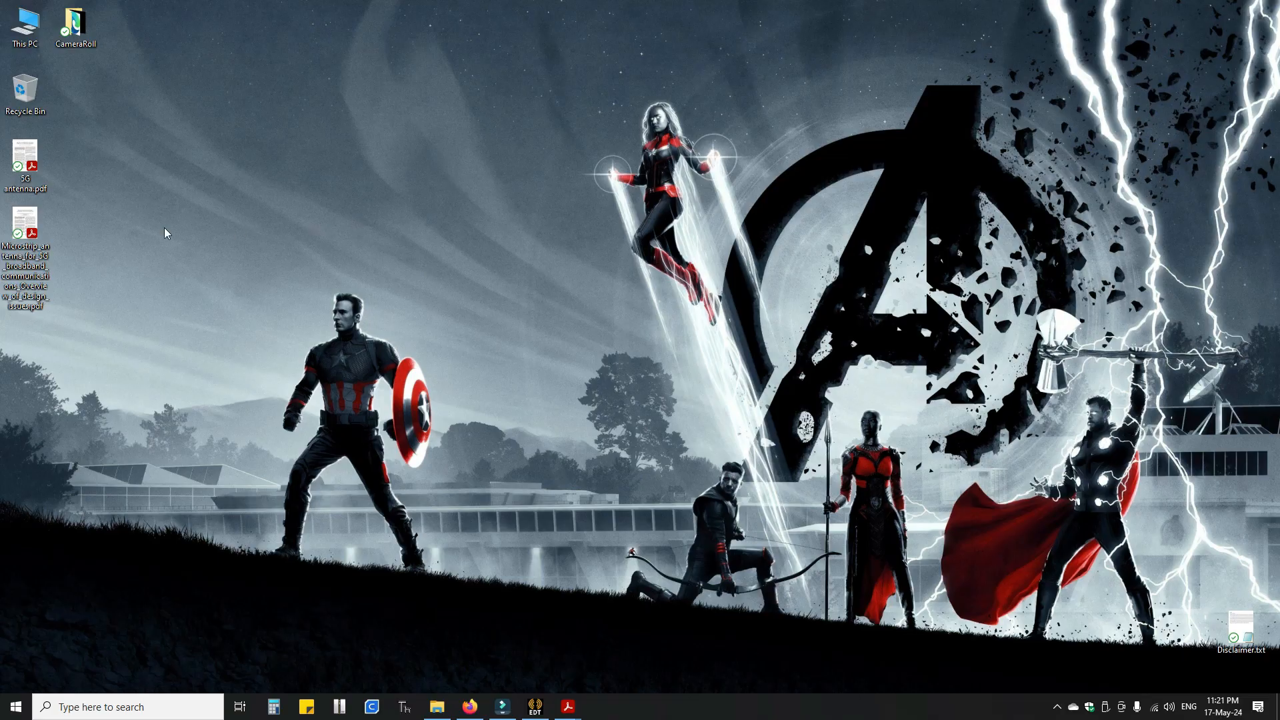
# Open the microstrip antenna paper from the desktop and examine its title and the Fig. 1 patch geometry
pyautogui.doubleClick(33, 219)
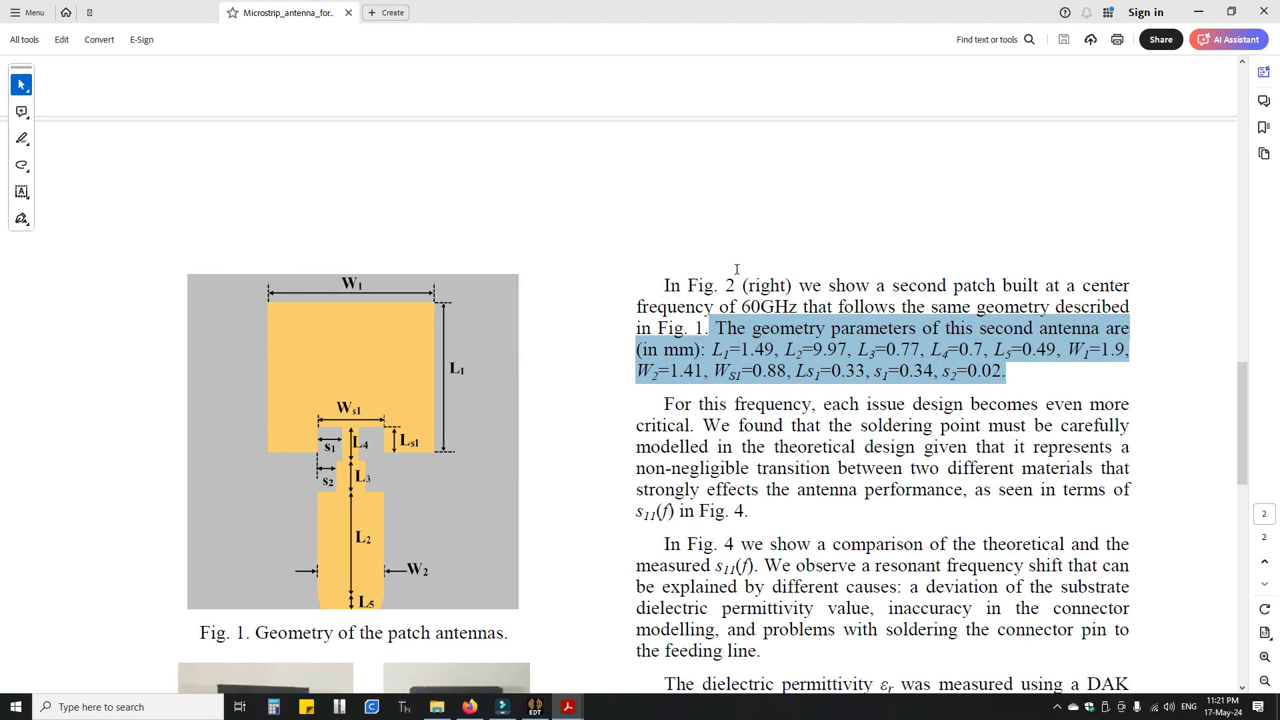
pyautogui.scroll(2, 1120, 321)
pyautogui.moveTo(1243, 400); pyautogui.dragTo(1244, 117)
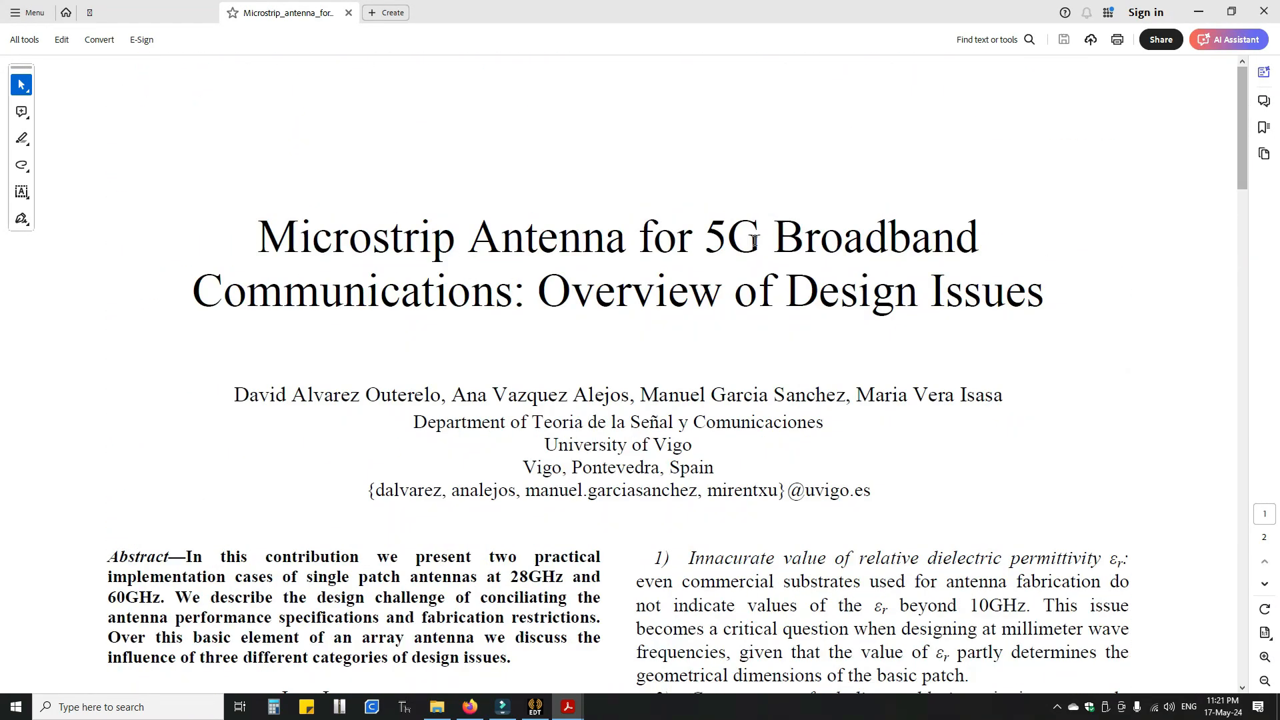
pyautogui.moveTo(697, 241); pyautogui.dragTo(978, 241)
pyautogui.scroll(-5, 664, 336)
pyautogui.moveTo(1240, 178); pyautogui.dragTo(1236, 451)
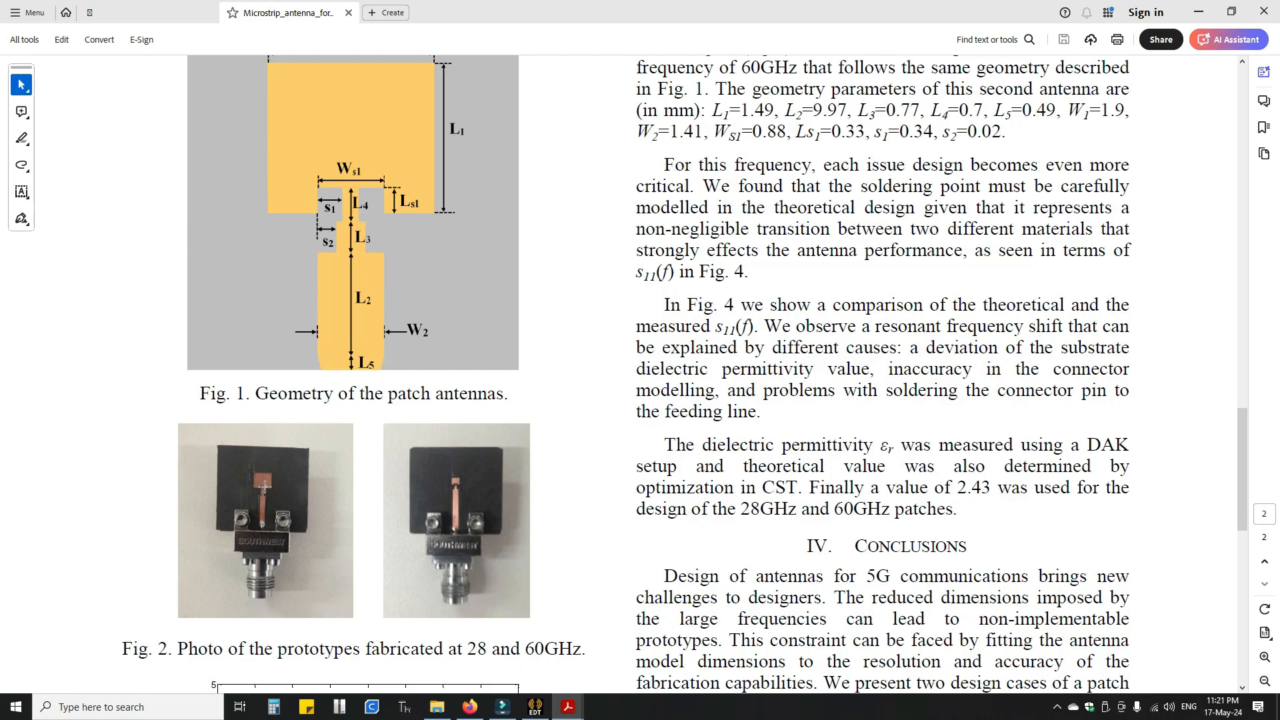
# Examine the two fabricated antenna prototypes in the Fig. 2 photos up close
pyautogui.keyDown('ctrl'); pyautogui.scroll(4, 258, 511); pyautogui.keyUp('ctrl')
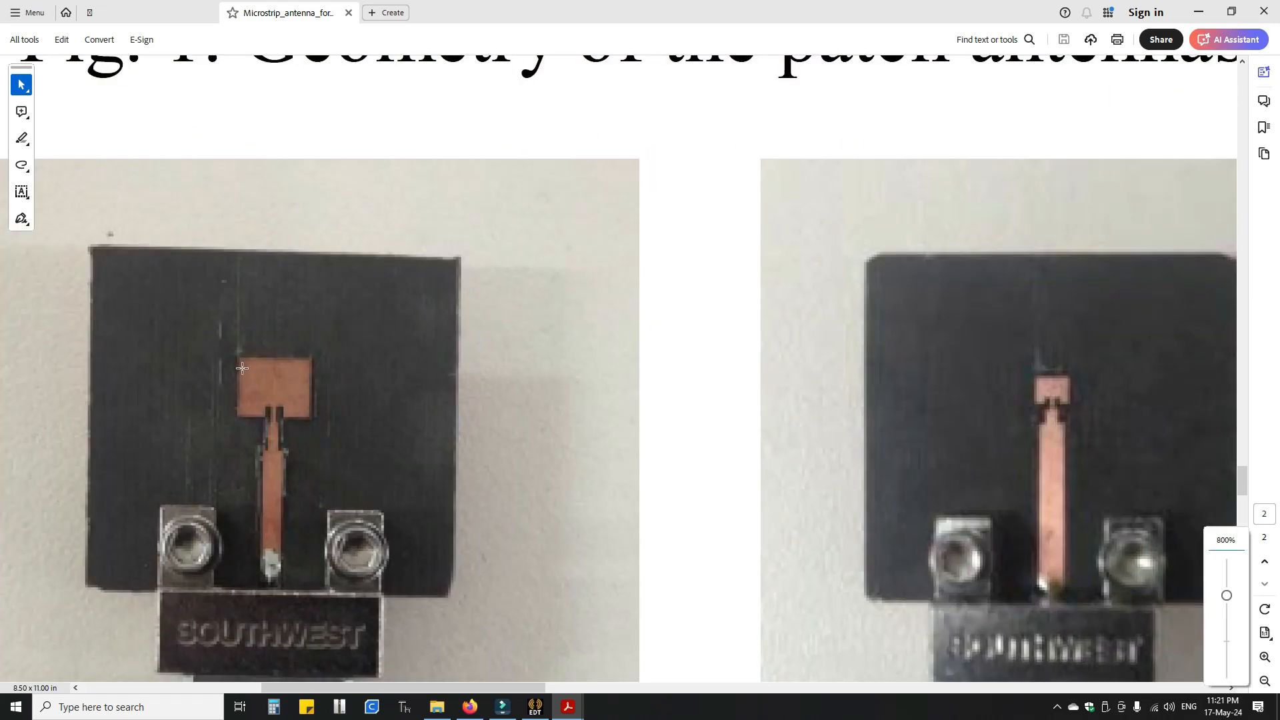
pyautogui.moveTo(211, 336); pyautogui.dragTo(331, 450)
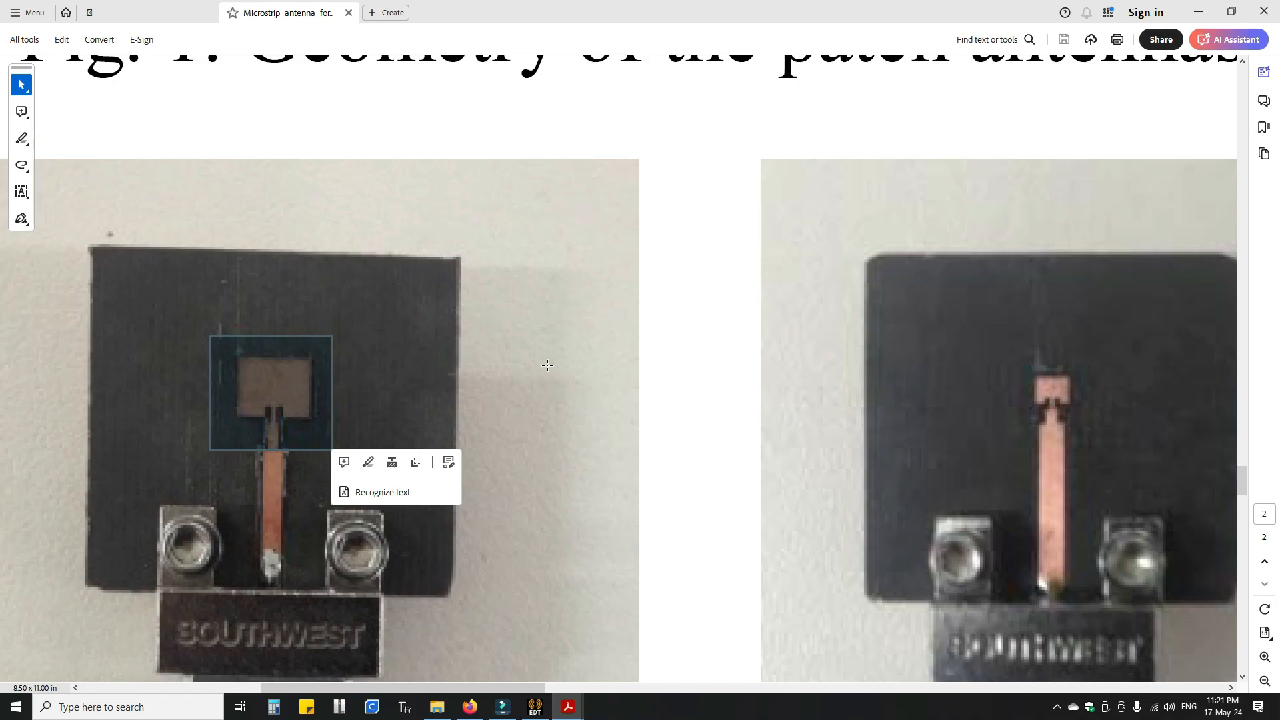
pyautogui.moveTo(984, 334); pyautogui.dragTo(1139, 456)
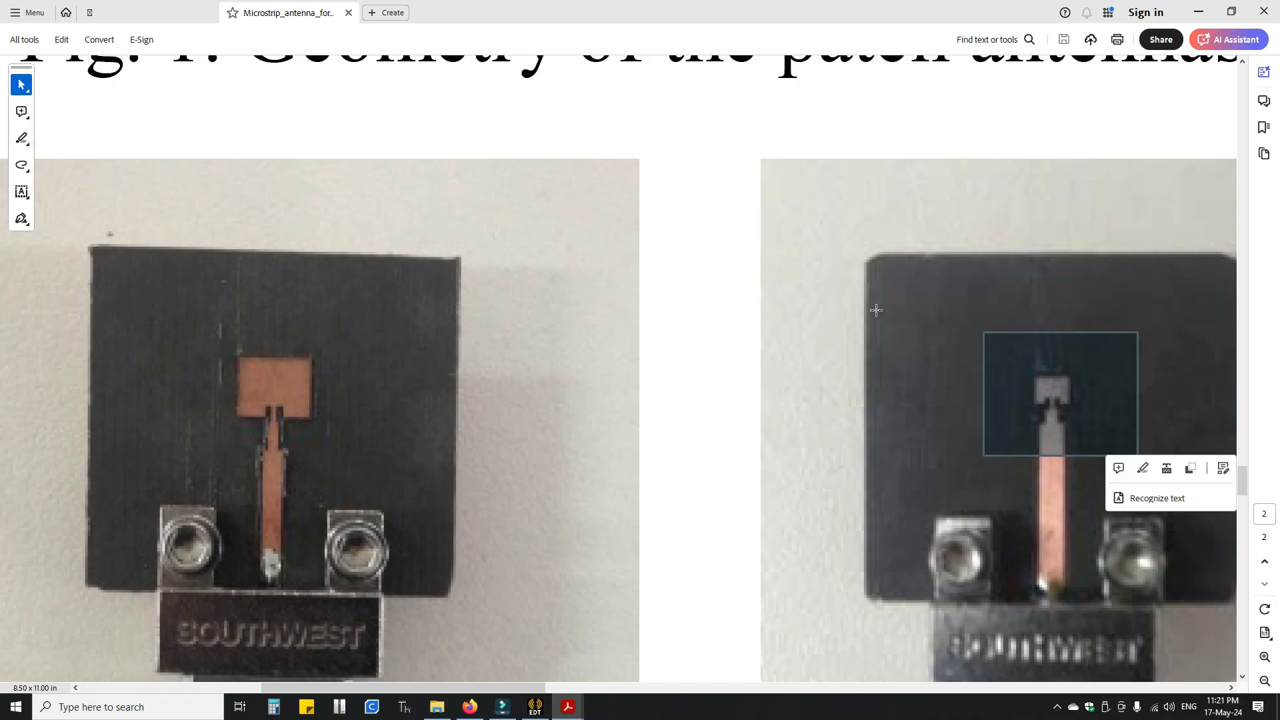
pyautogui.click(876, 310)
pyautogui.click(714, 338)
pyautogui.keyDown('ctrl'); pyautogui.scroll(-5, 714, 339); pyautogui.keyUp('ctrl')
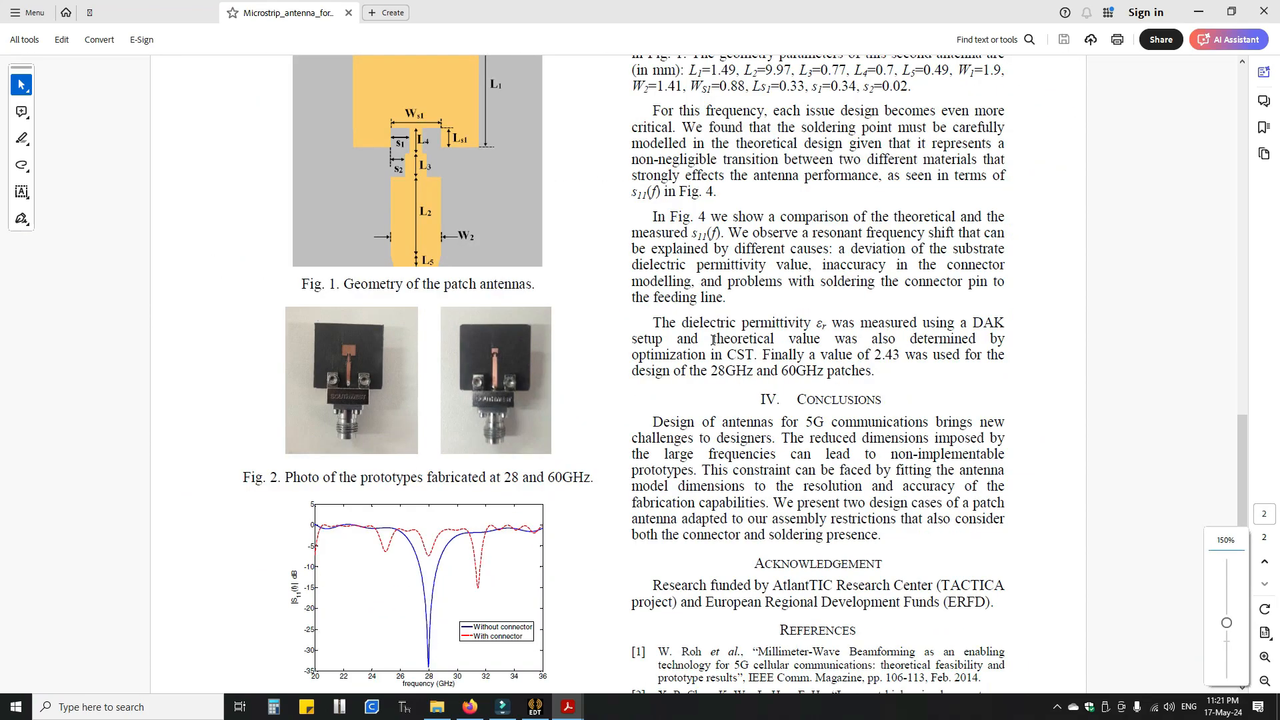
# Read the geometry parameters of the 28 GHz and 60 GHz patch antennas in the paper's practical design cases
pyautogui.keyDown('ctrl'); pyautogui.scroll(3, 714, 339); pyautogui.keyUp('ctrl')
pyautogui.moveTo(1252, 470); pyautogui.dragTo(1251, 264)
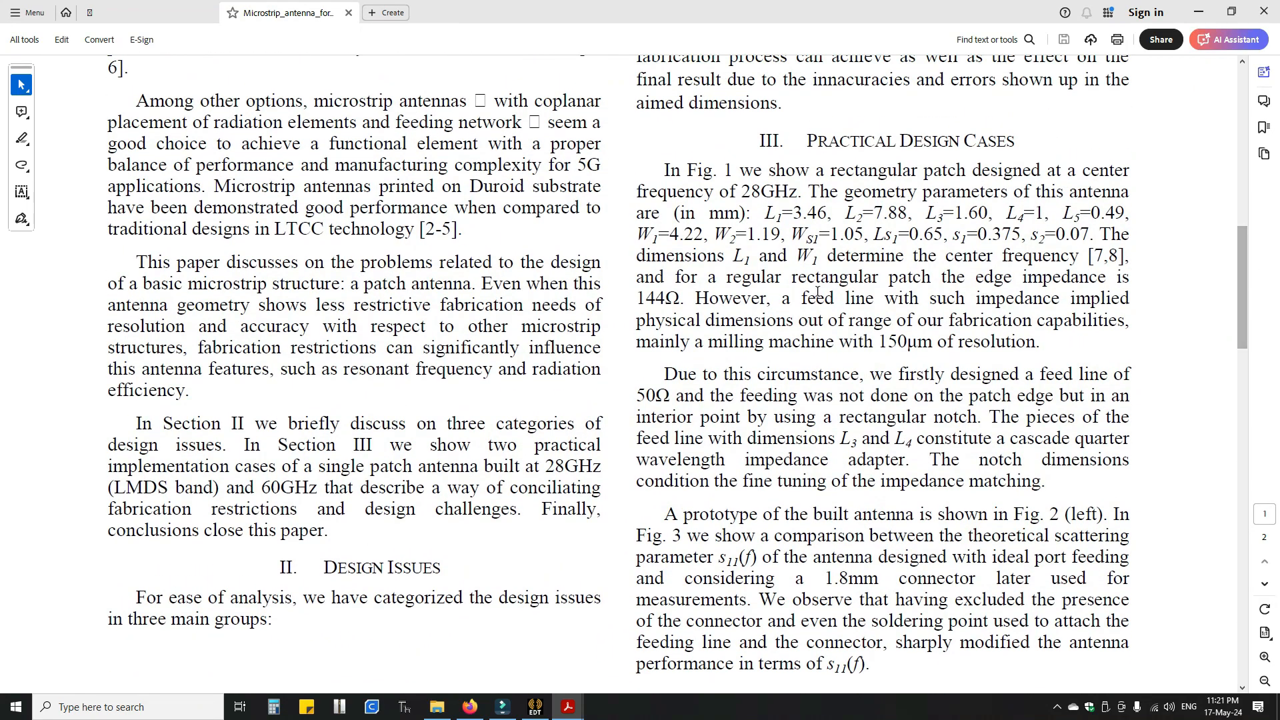
pyautogui.moveTo(760, 191); pyautogui.dragTo(841, 260)
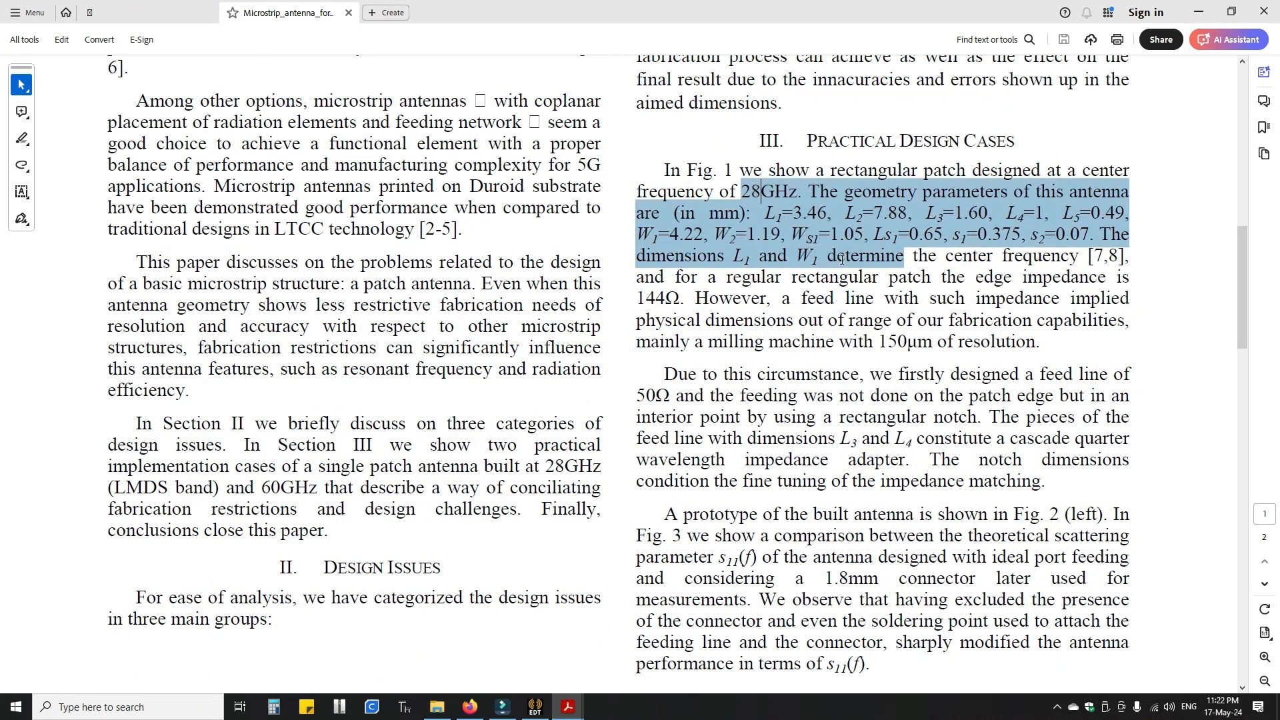
pyautogui.scroll(-10, 728, 361)
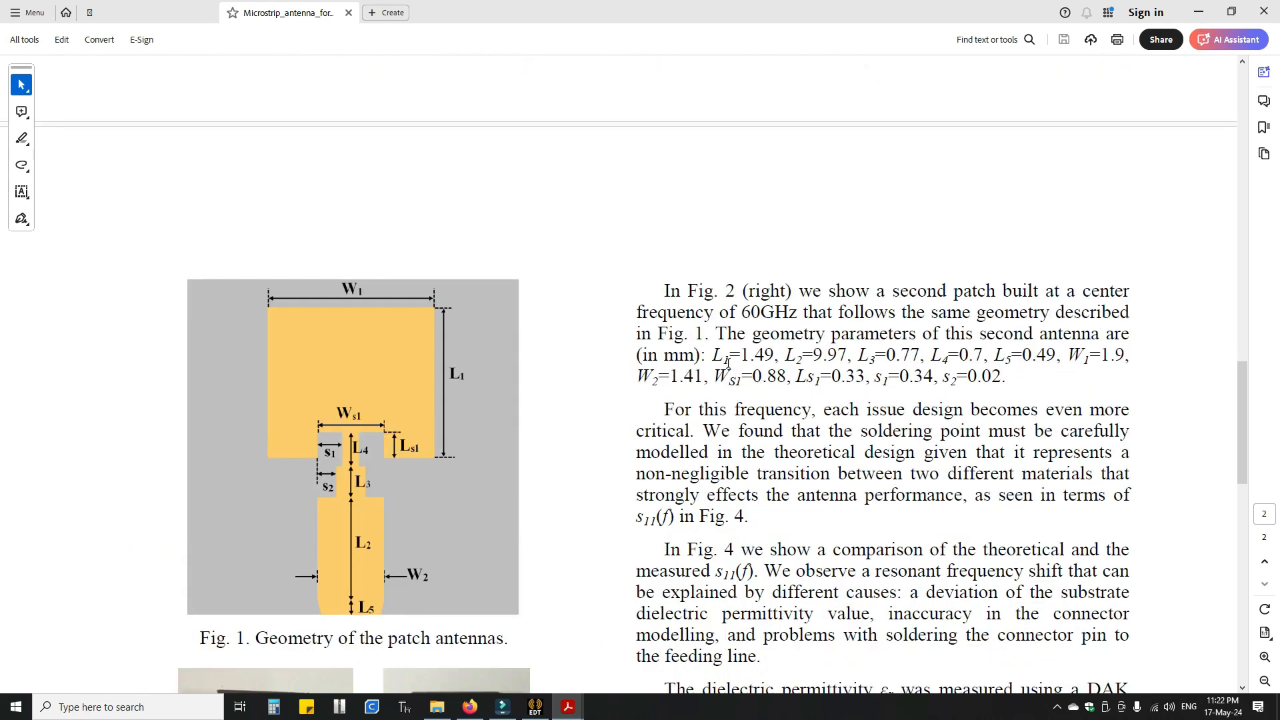
pyautogui.moveTo(712, 355); pyautogui.dragTo(1014, 384)
pyautogui.click(1014, 385)
pyautogui.scroll(-3, 340, 456)
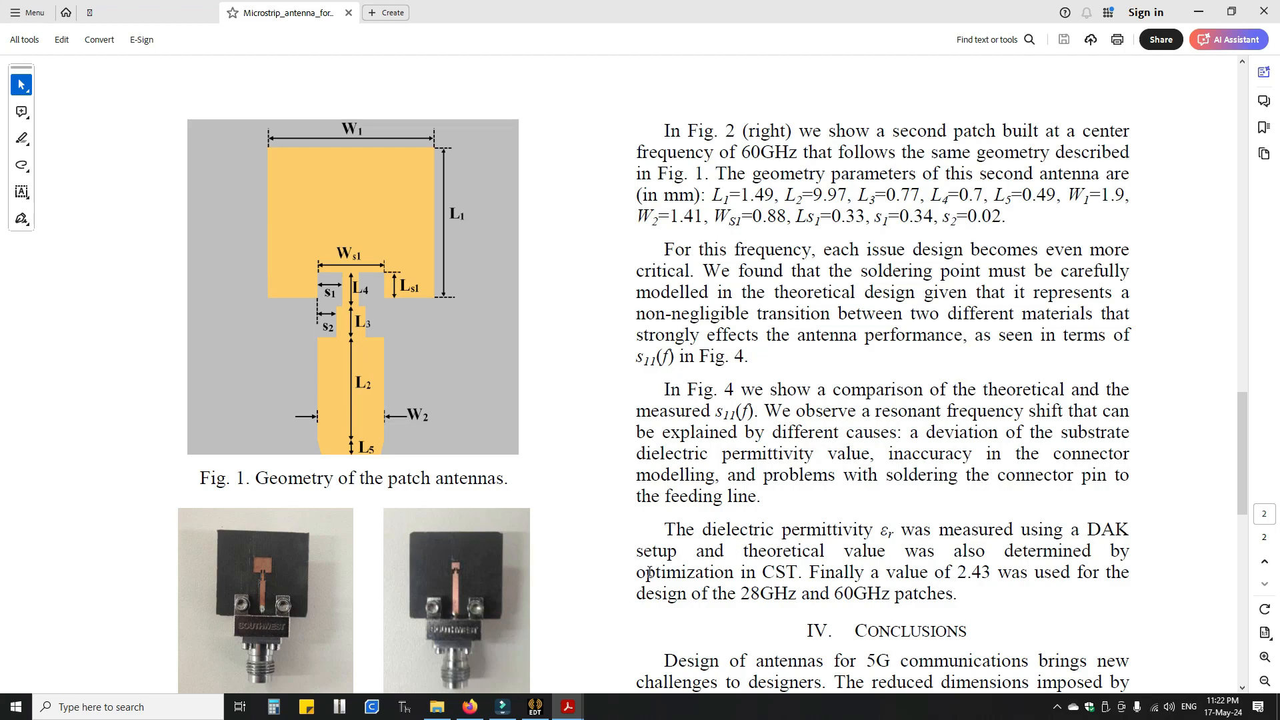
# Switch to Ansys Electronics Desktop, create a new project and insert an HFSS design into it
pyautogui.press('super+d')
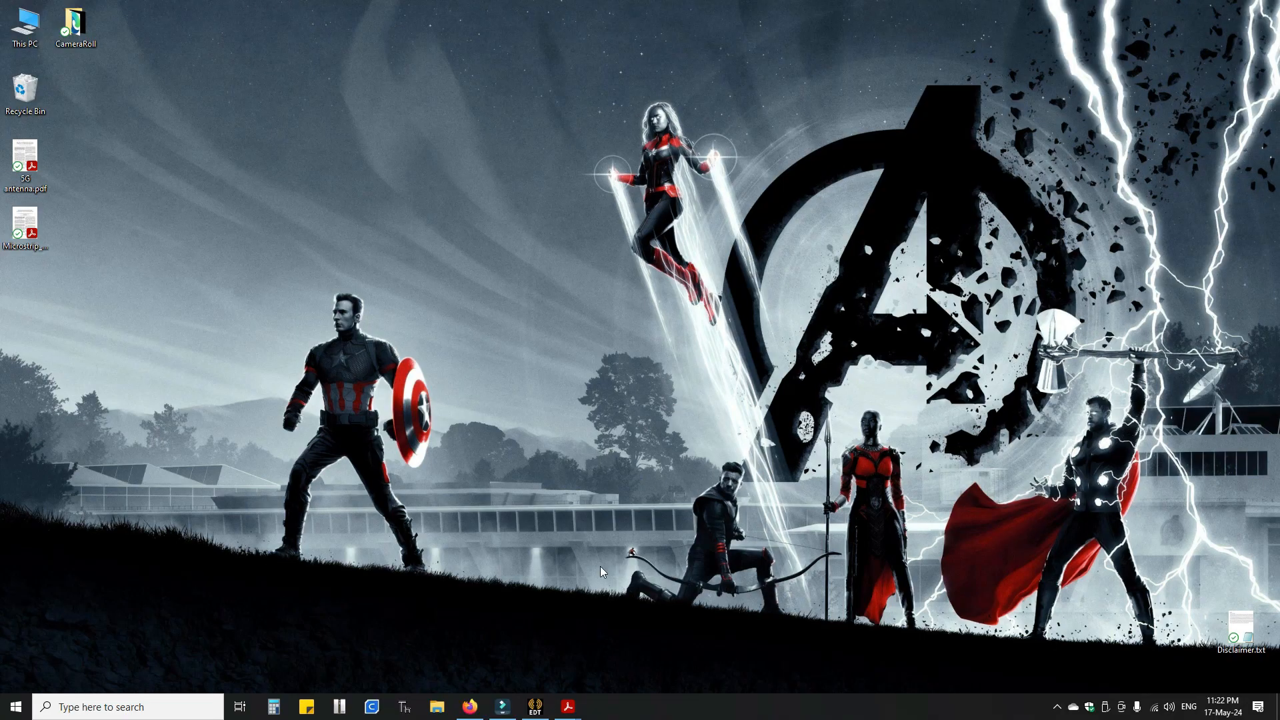
pyautogui.click(535, 707)
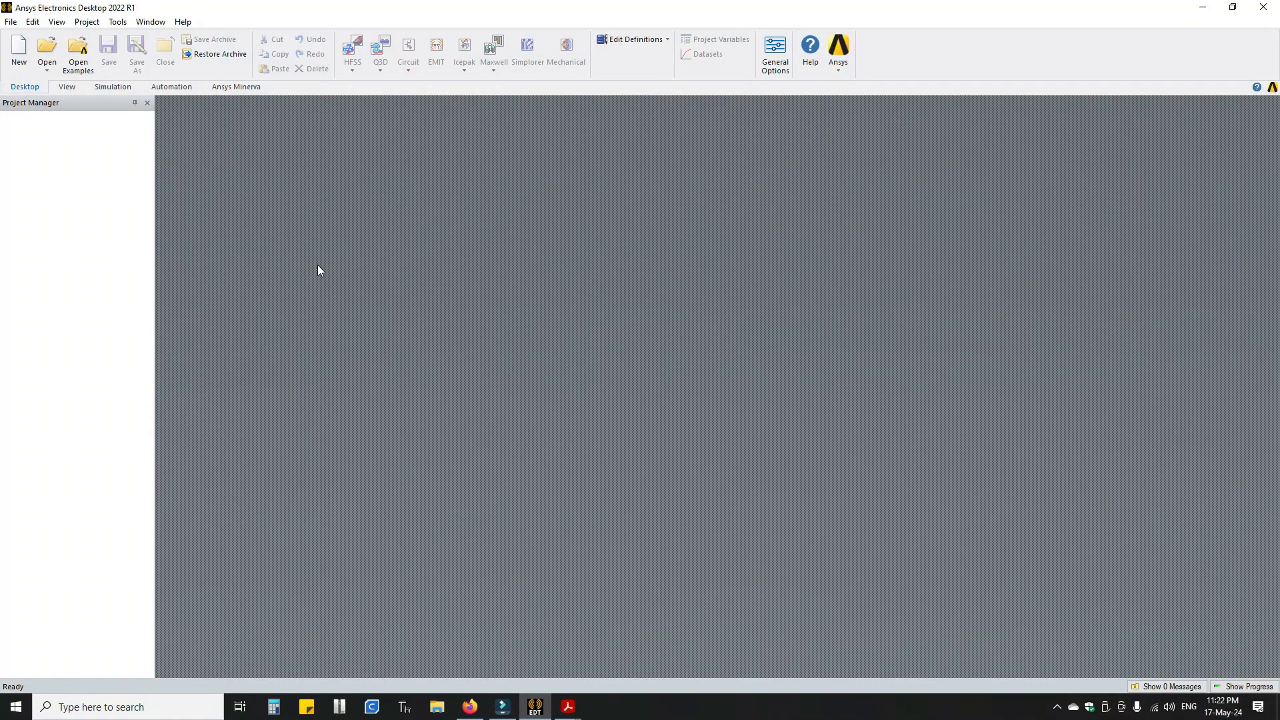
pyautogui.click(18, 59)
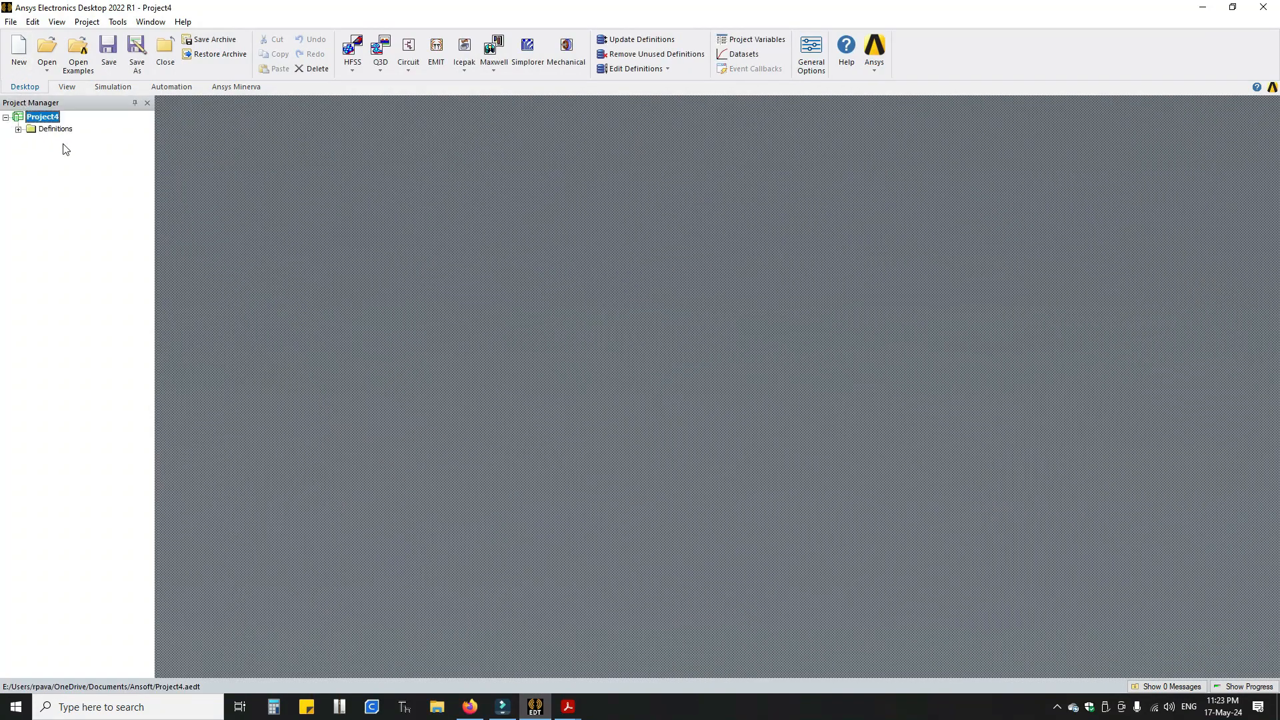
pyautogui.click(353, 67)
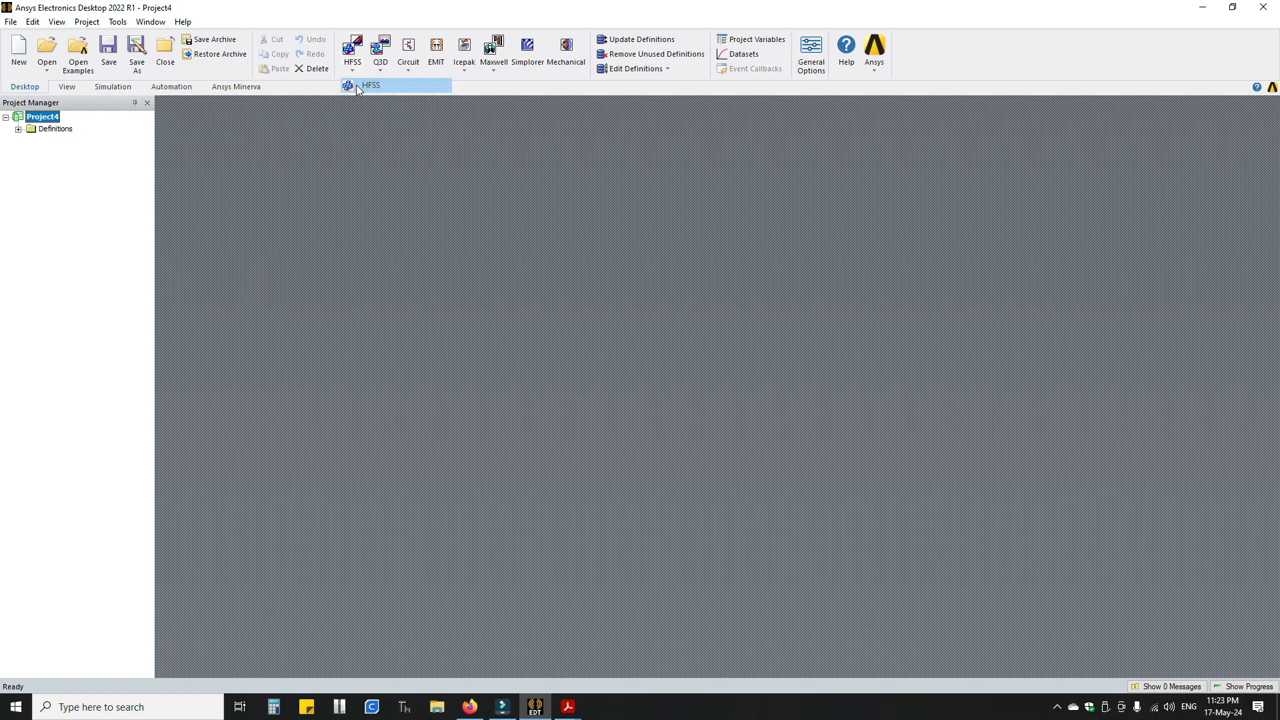
pyautogui.click(371, 85)
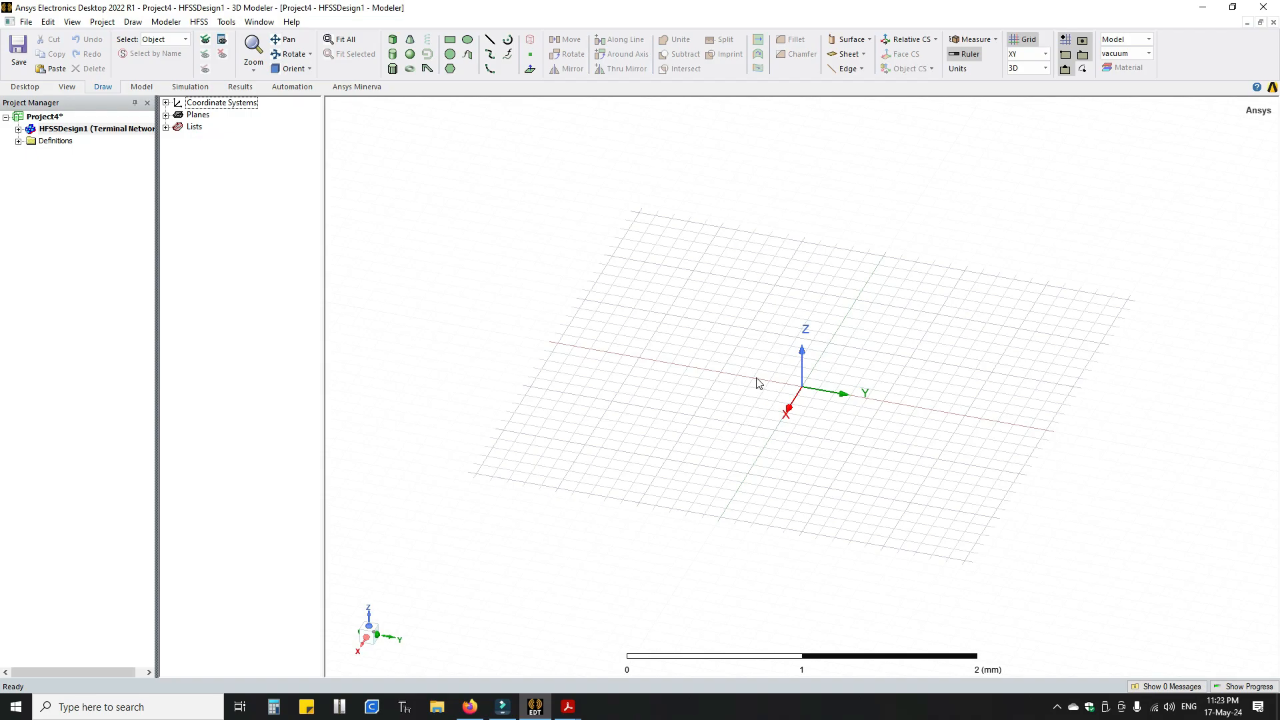
# Close the Project Manager and orient the view straight down the Z axis, with the origin centred in the modeler
pyautogui.click(142, 103)
pyautogui.click(147, 103)
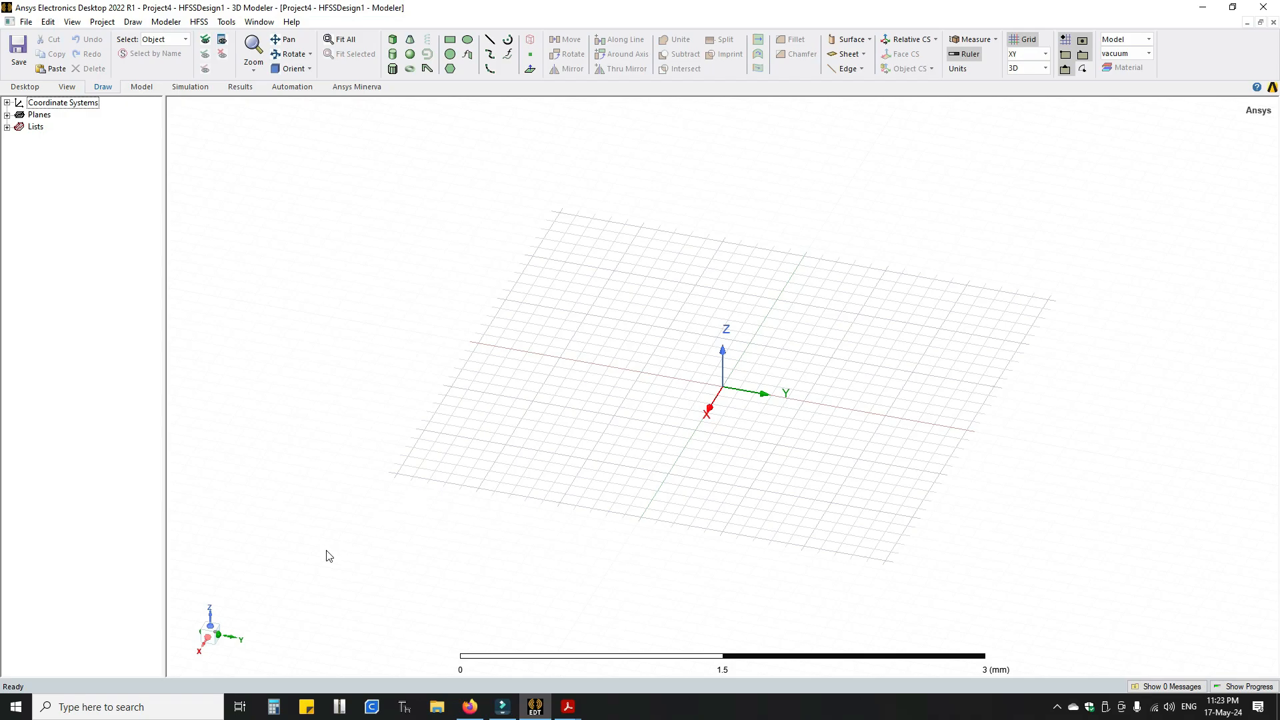
pyautogui.click(212, 631)
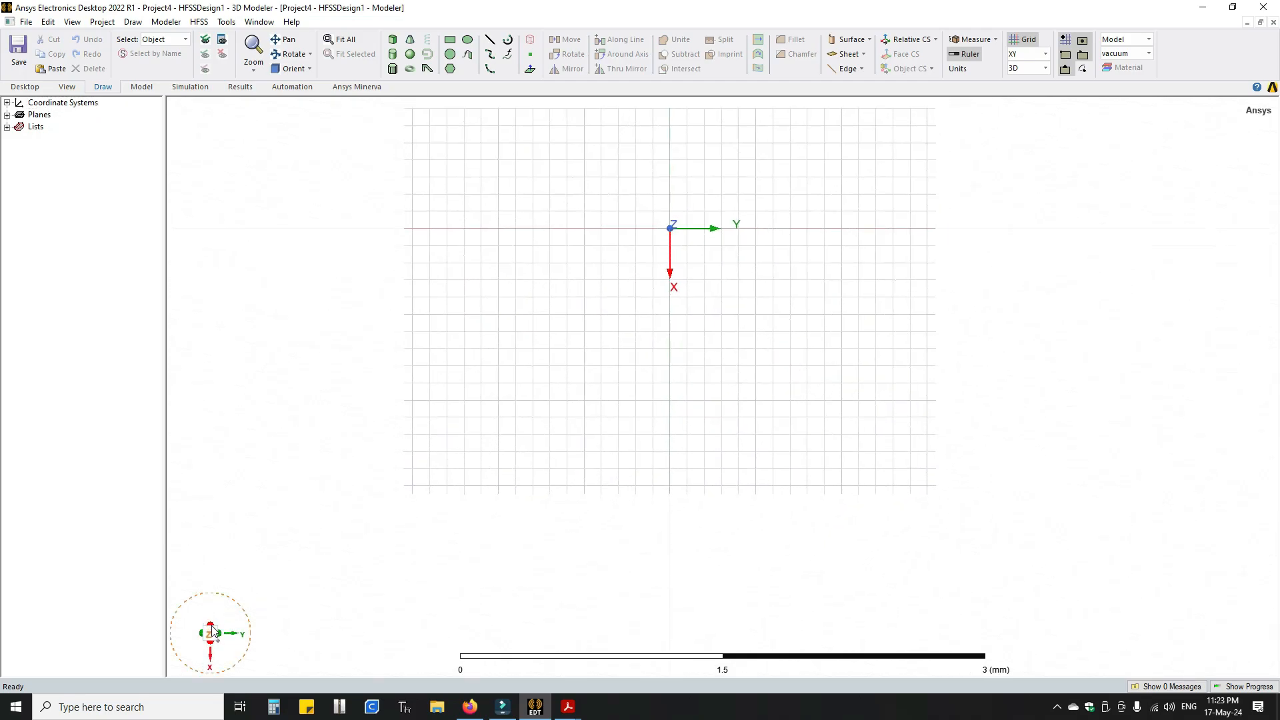
pyautogui.click(289, 41)
pyautogui.moveTo(592, 194); pyautogui.dragTo(524, 350)
pyautogui.click(393, 40)
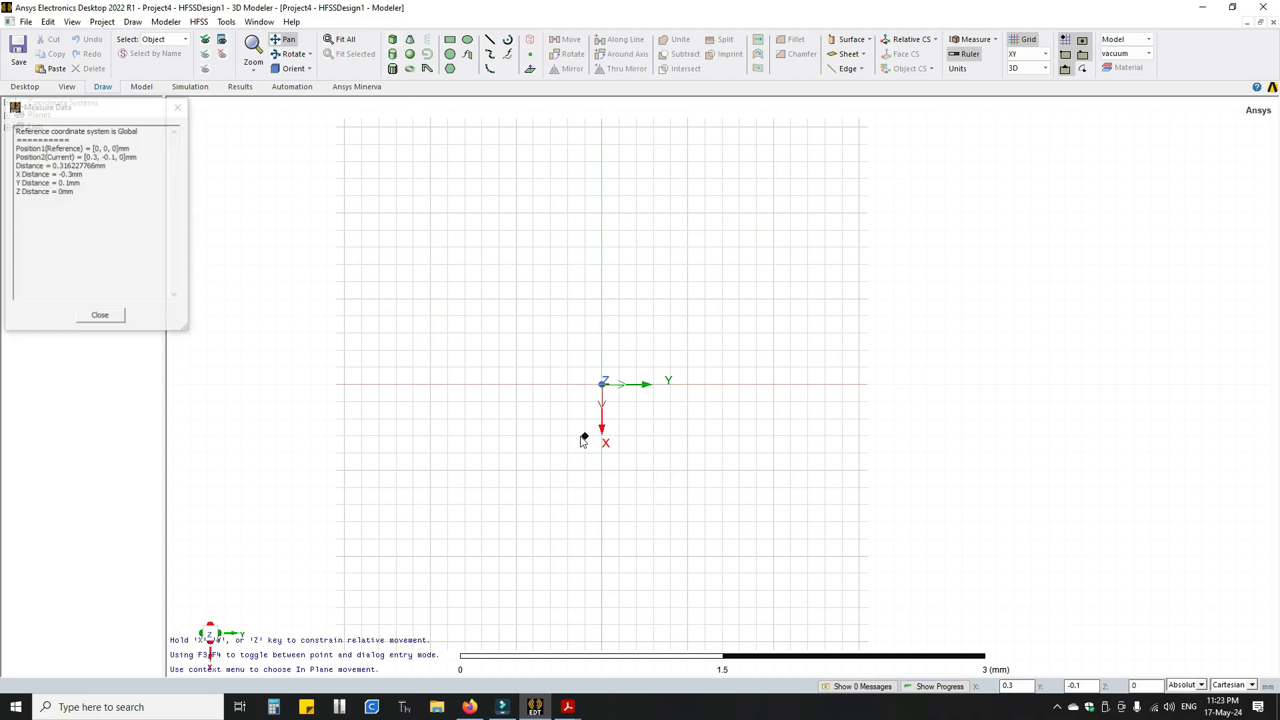
pyautogui.click(515, 332)
pyautogui.click(708, 499)
pyautogui.click(708, 500)
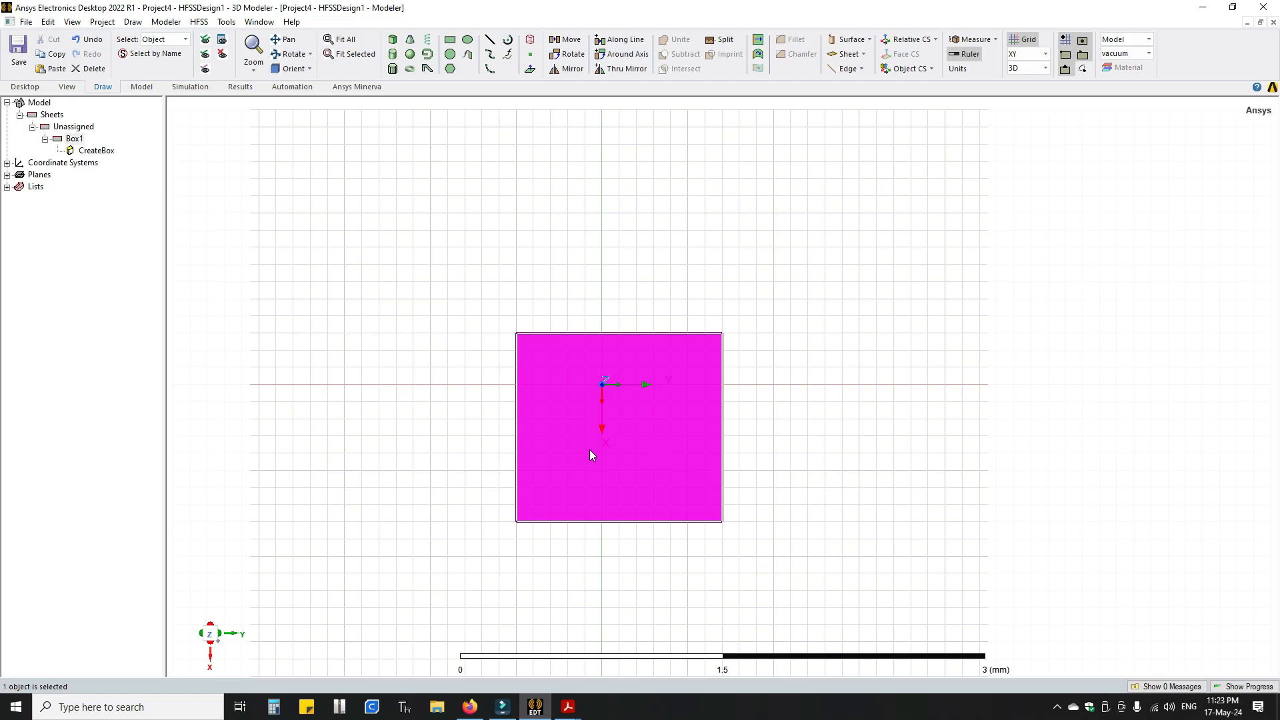
pyautogui.press('Delete')
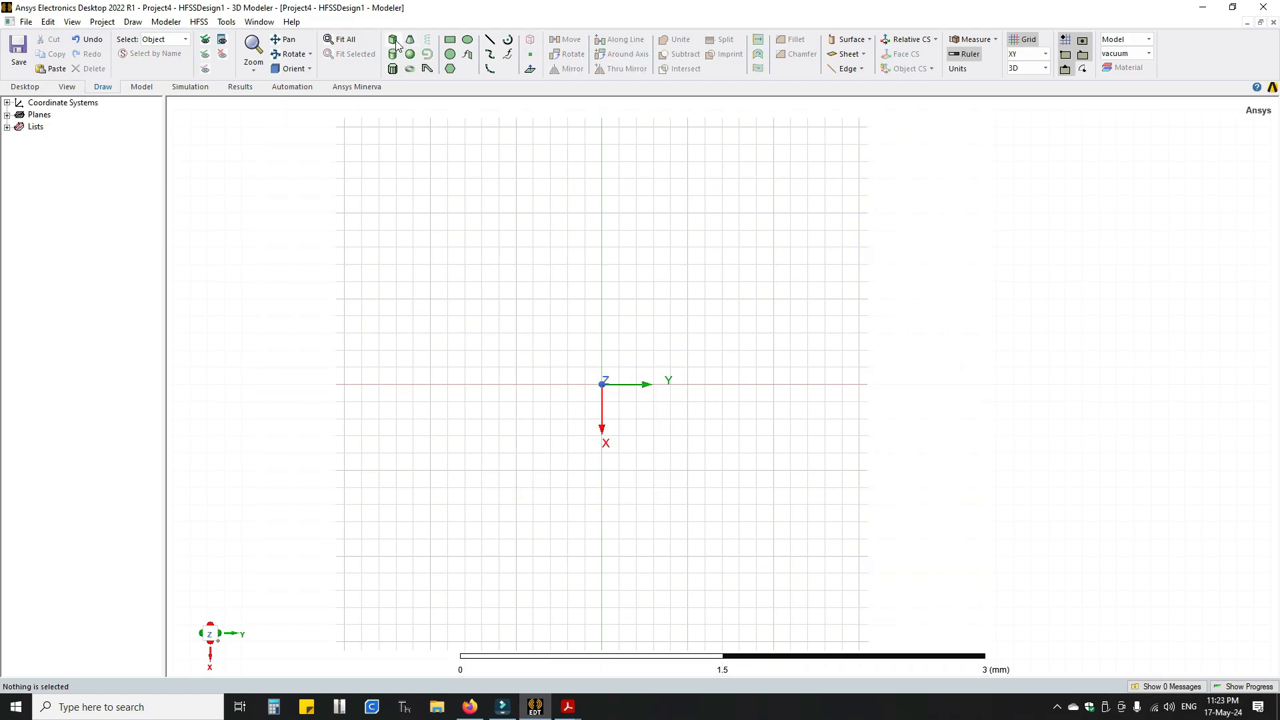
# Try drawing a flat box on the XY plane with its first corner at the origin
pyautogui.click(393, 39)
pyautogui.click(603, 386)
pyautogui.click(808, 573)
pyautogui.click(797, 560)
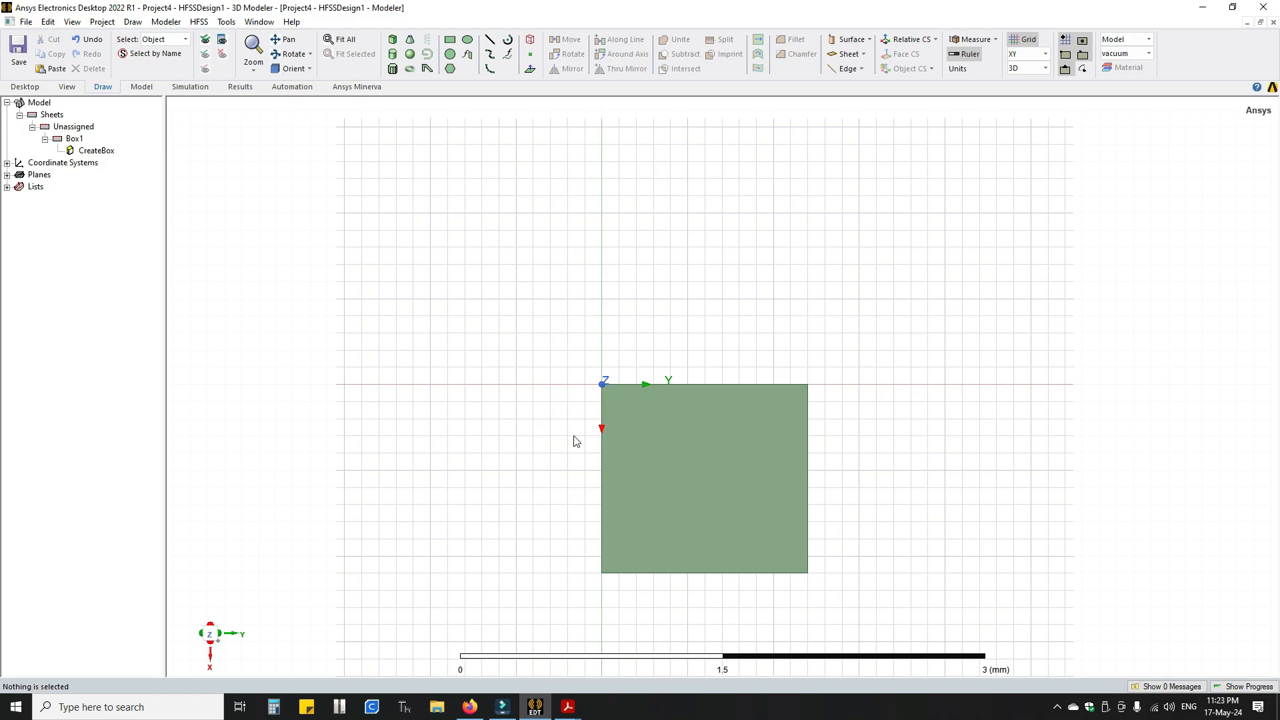
pyautogui.click(780, 489)
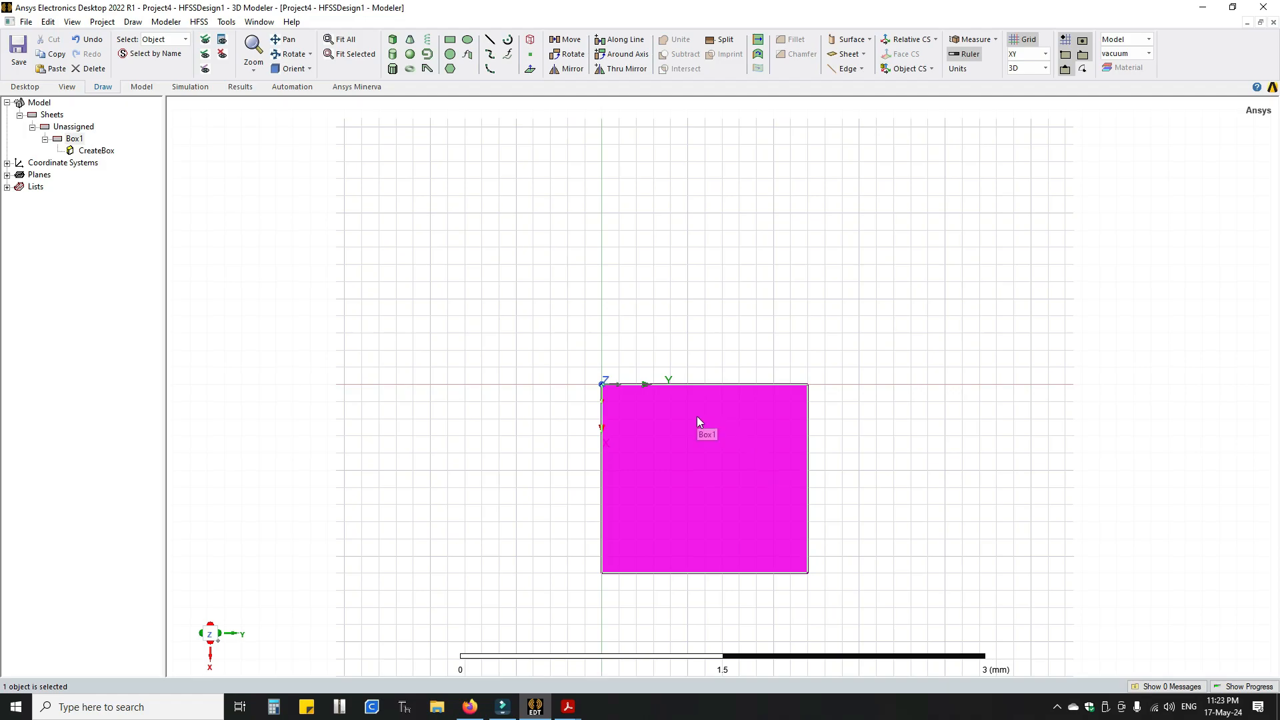
# Check Fig. 1 in the paper, and draw a zero-height box from the origin, about 1 mm in X and 1.2 mm in Y
pyautogui.click(568, 706)
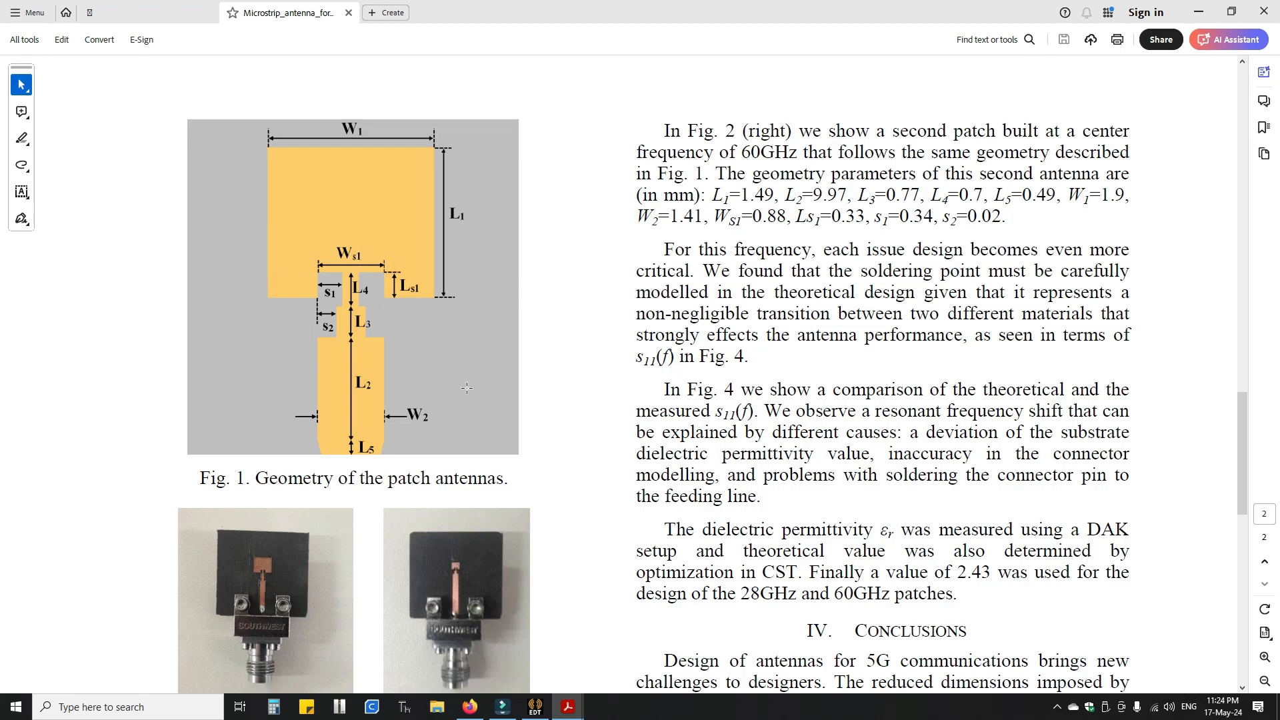
pyautogui.click(536, 708)
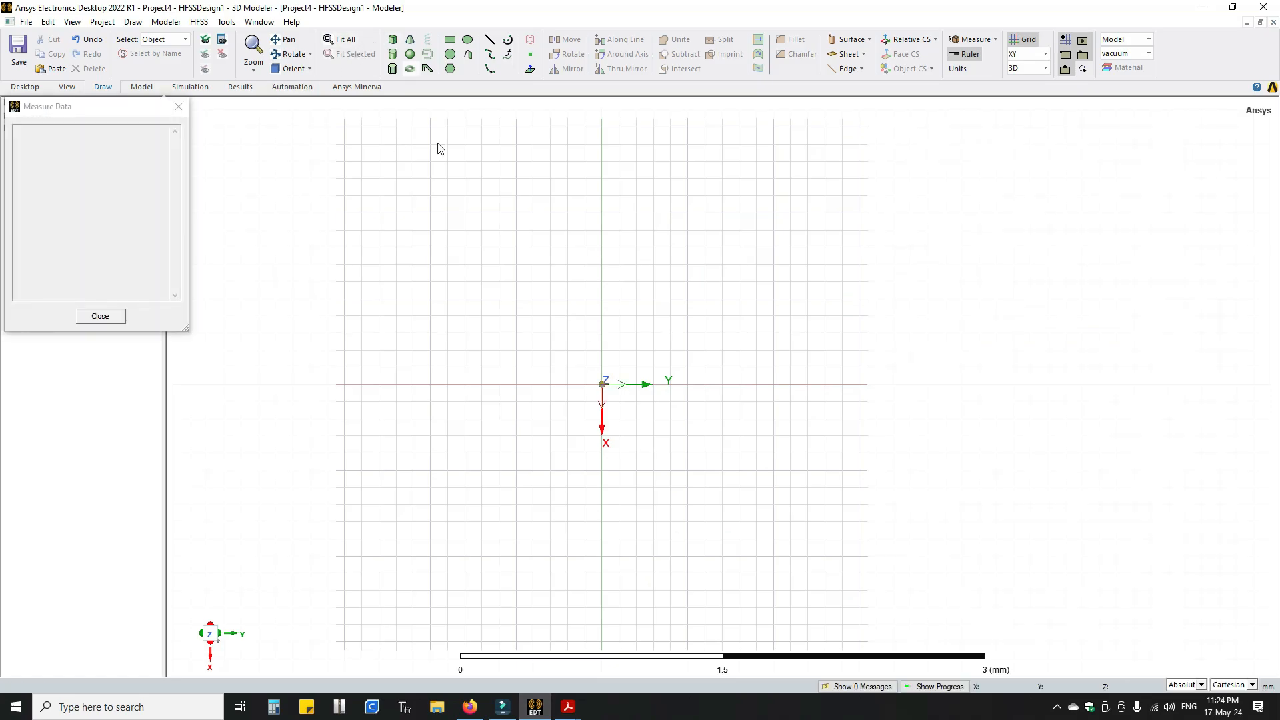
pyautogui.click(602, 384)
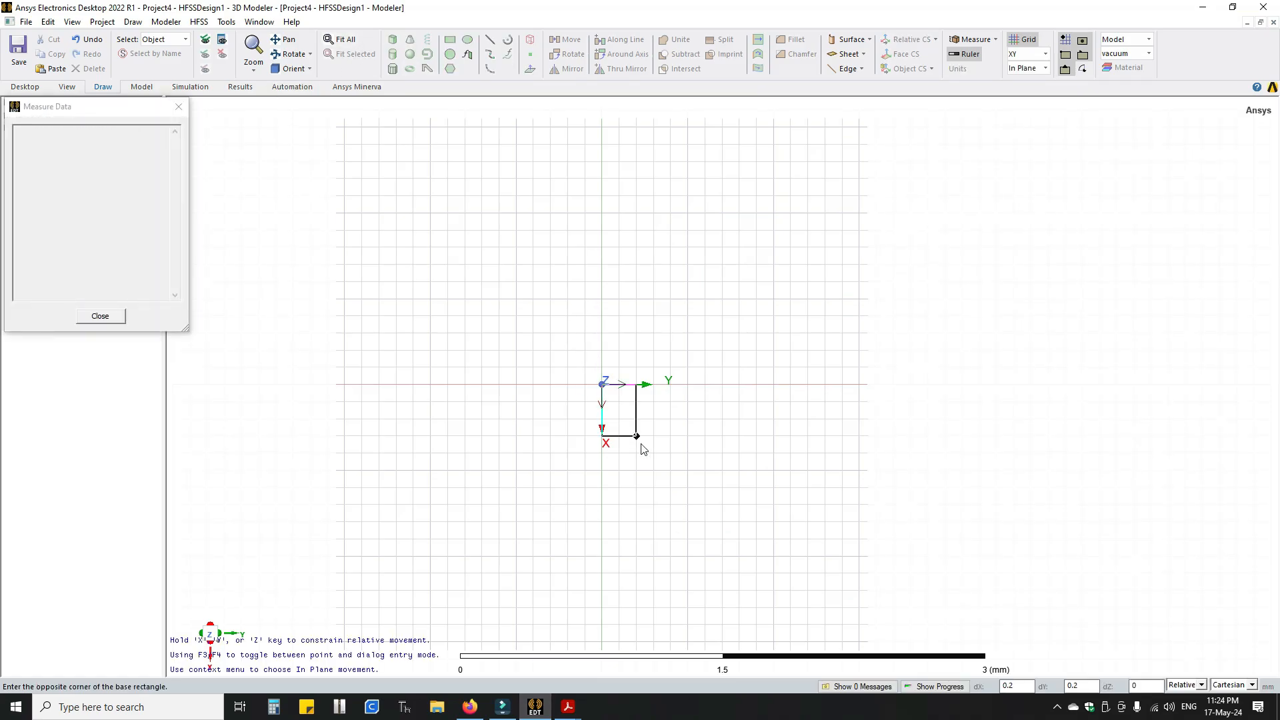
pyautogui.click(808, 556)
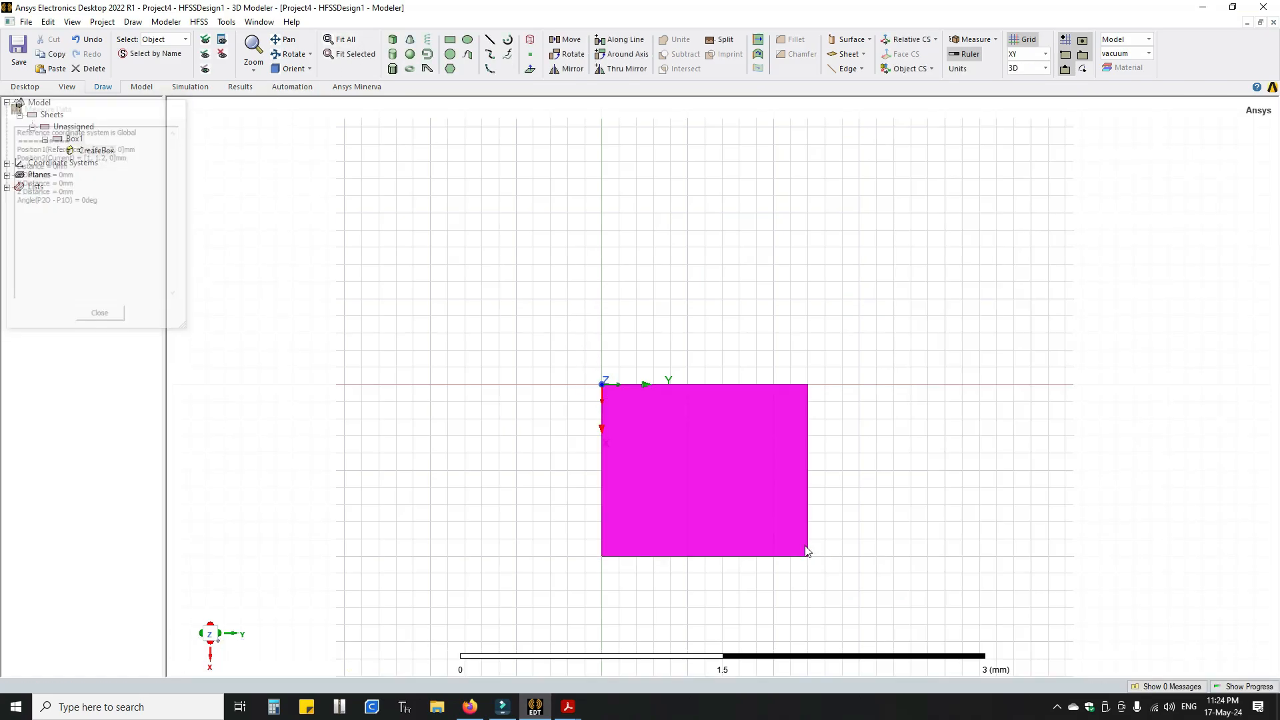
pyautogui.click(652, 460)
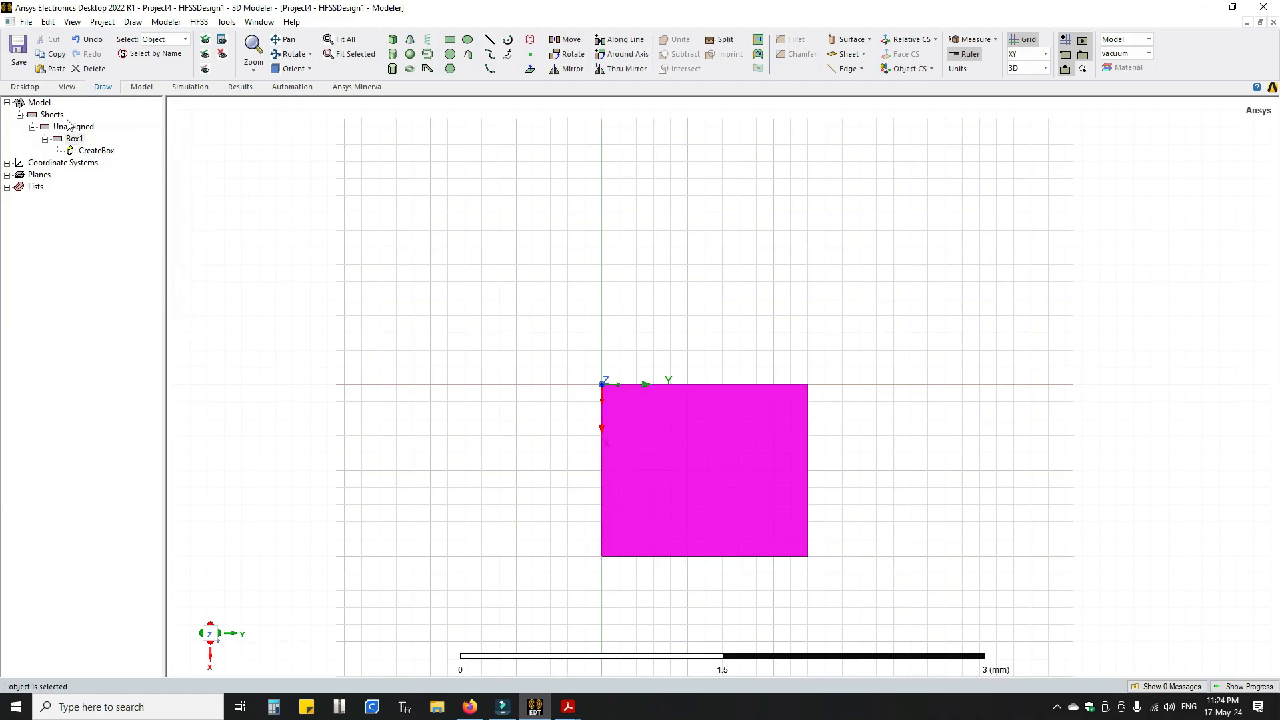
# Widen the model tree and rename the new box as SUB in its attributes
pyautogui.moveTo(162, 176); pyautogui.dragTo(181, 175)
pyautogui.click(74, 138)
pyautogui.doubleClick(77, 141)
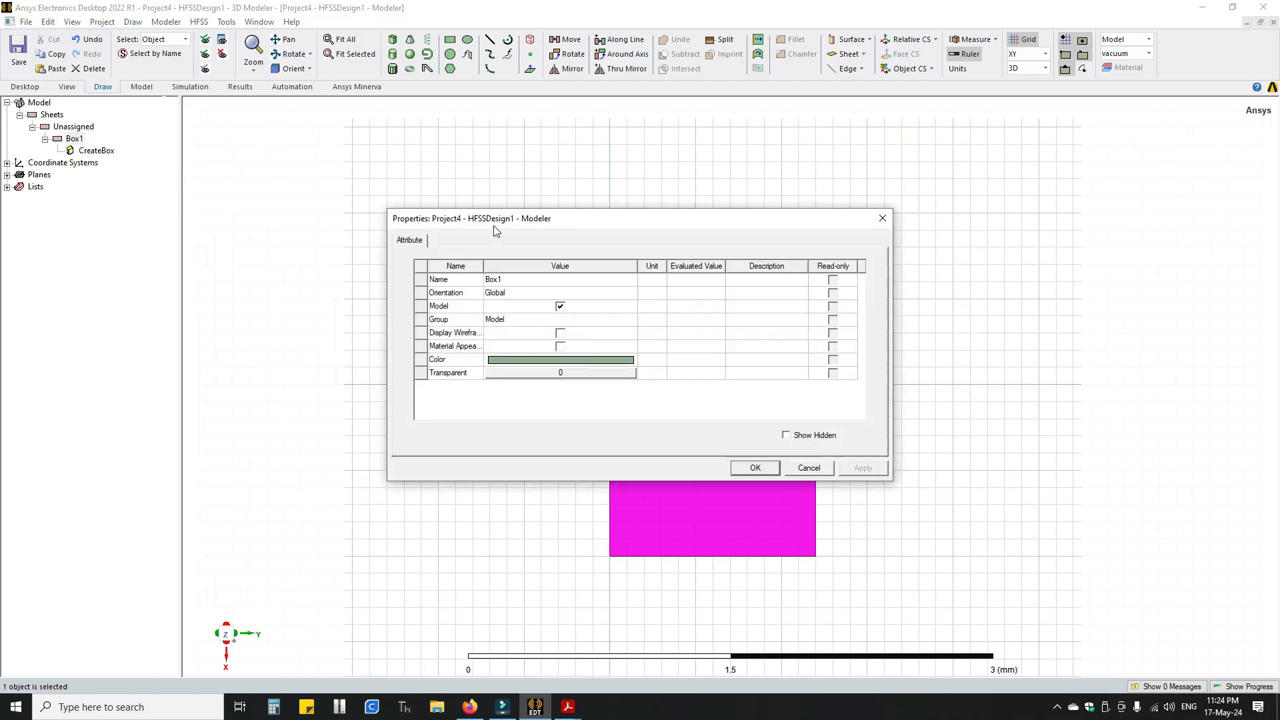
pyautogui.click(550, 279)
pyautogui.write('SUB')
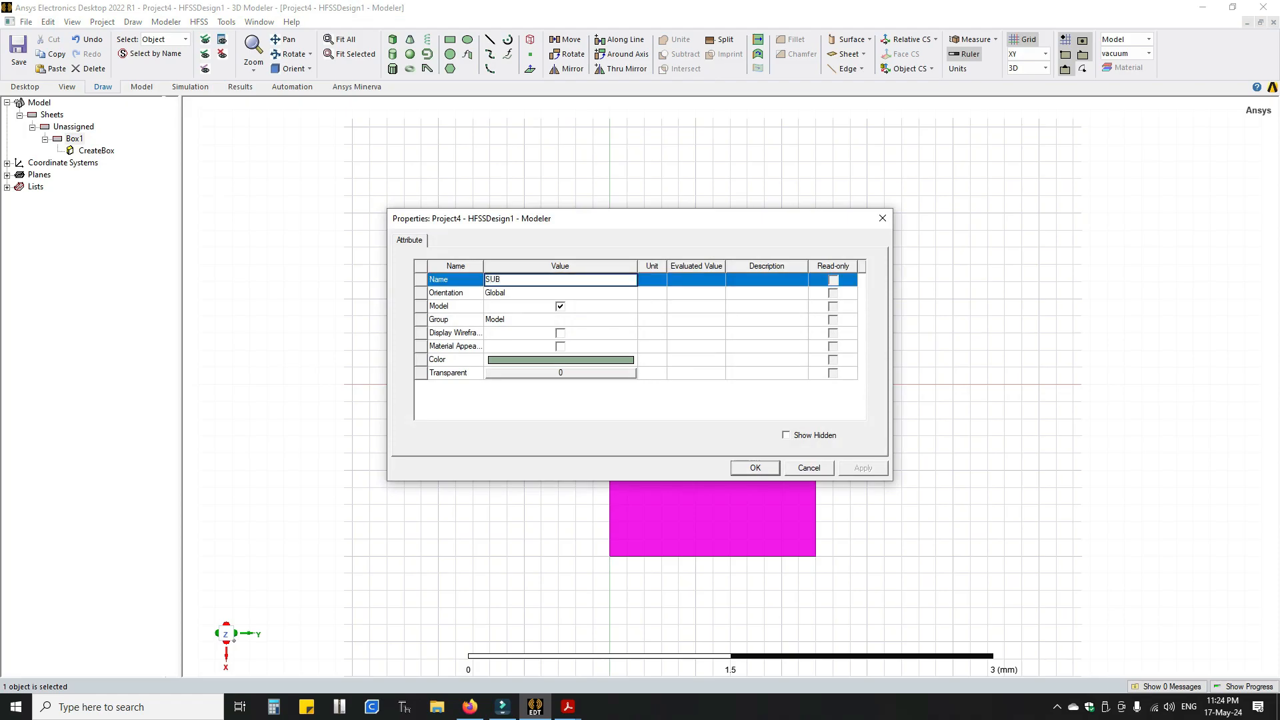
pyautogui.press('Return')
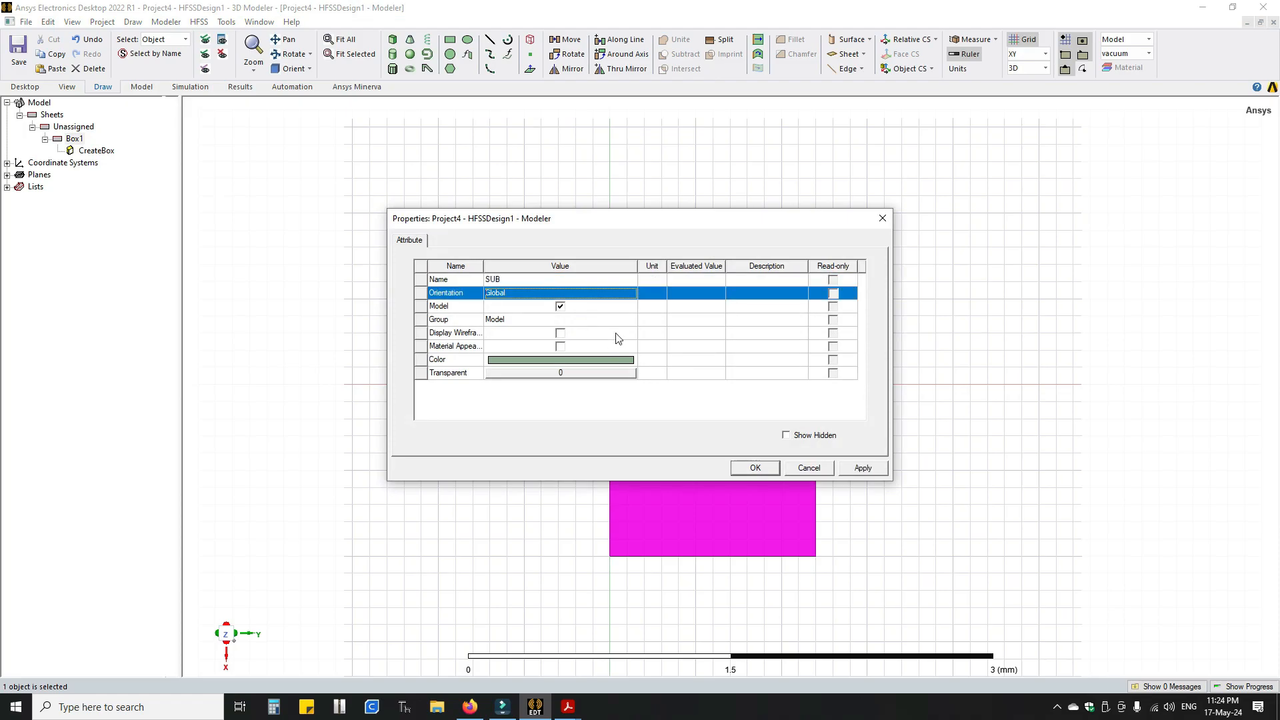
pyautogui.click(865, 470)
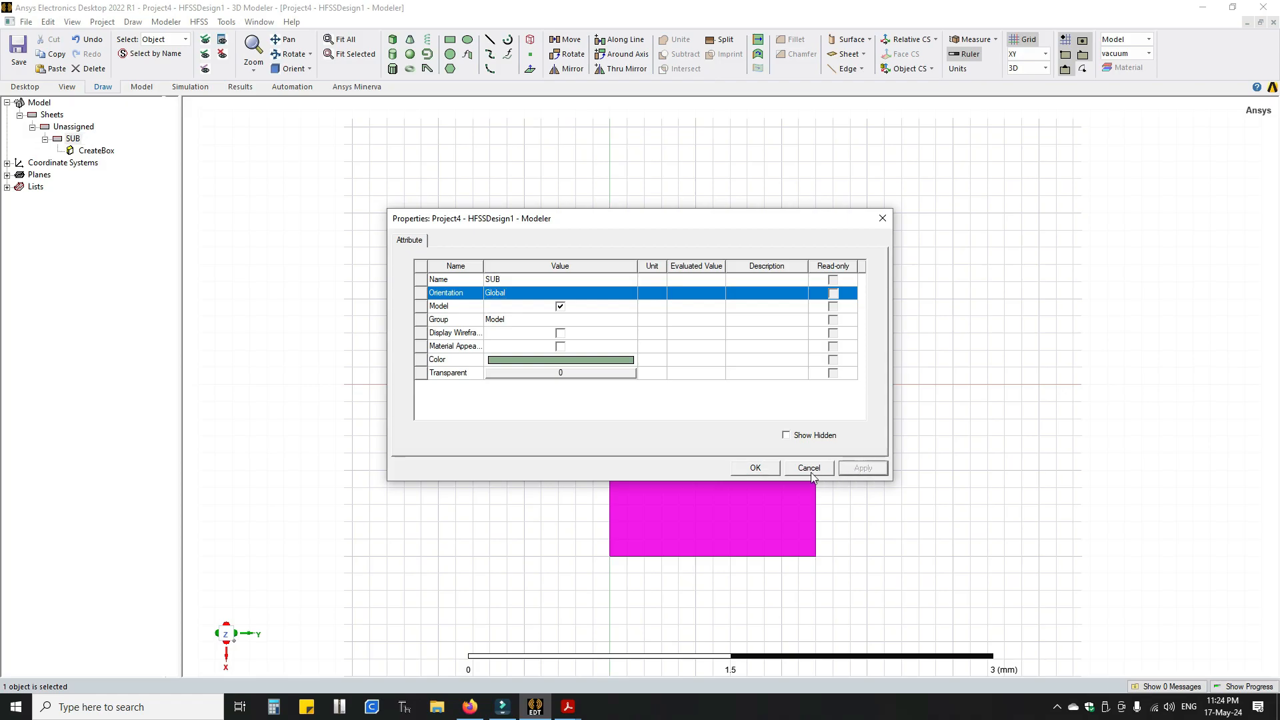
pyautogui.click(760, 470)
# Open the creation properties of the SUB box and examine its coordinate system, position and size fields
pyautogui.click(108, 152)
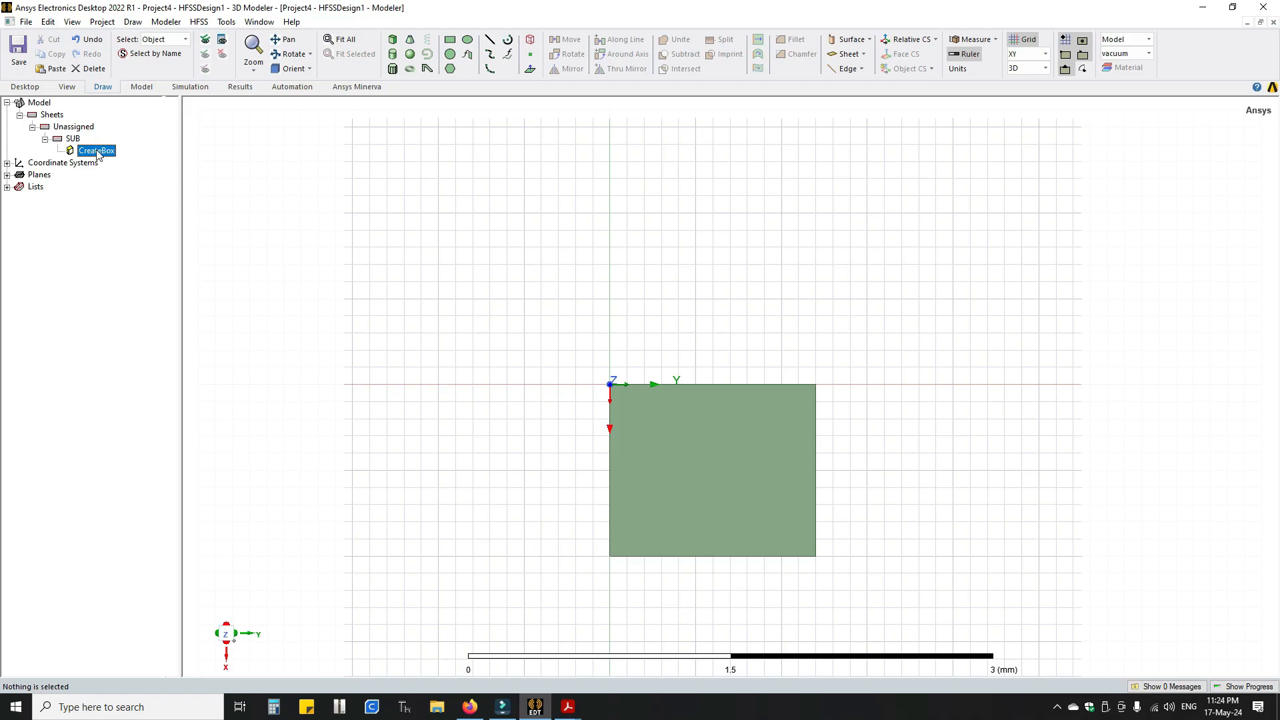
pyautogui.doubleClick(98, 153)
pyautogui.moveTo(546, 222); pyautogui.dragTo(875, 123)
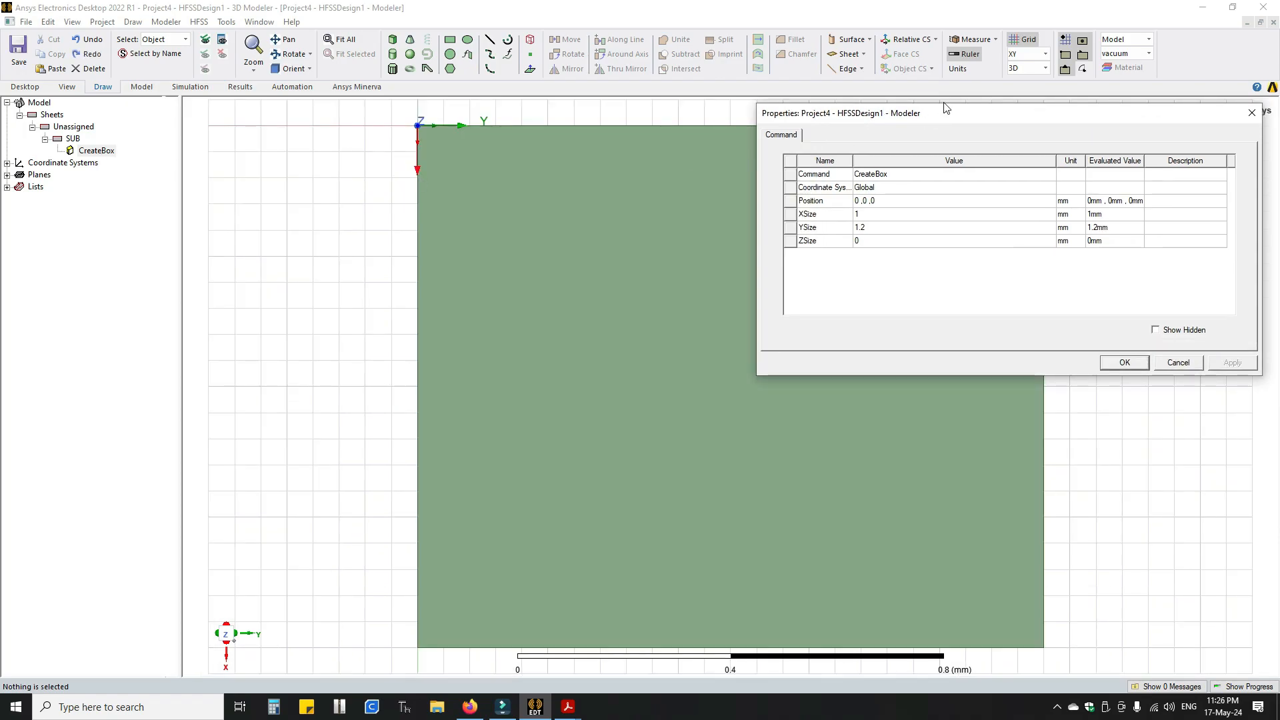
pyautogui.moveTo(925, 119); pyautogui.dragTo(847, 175)
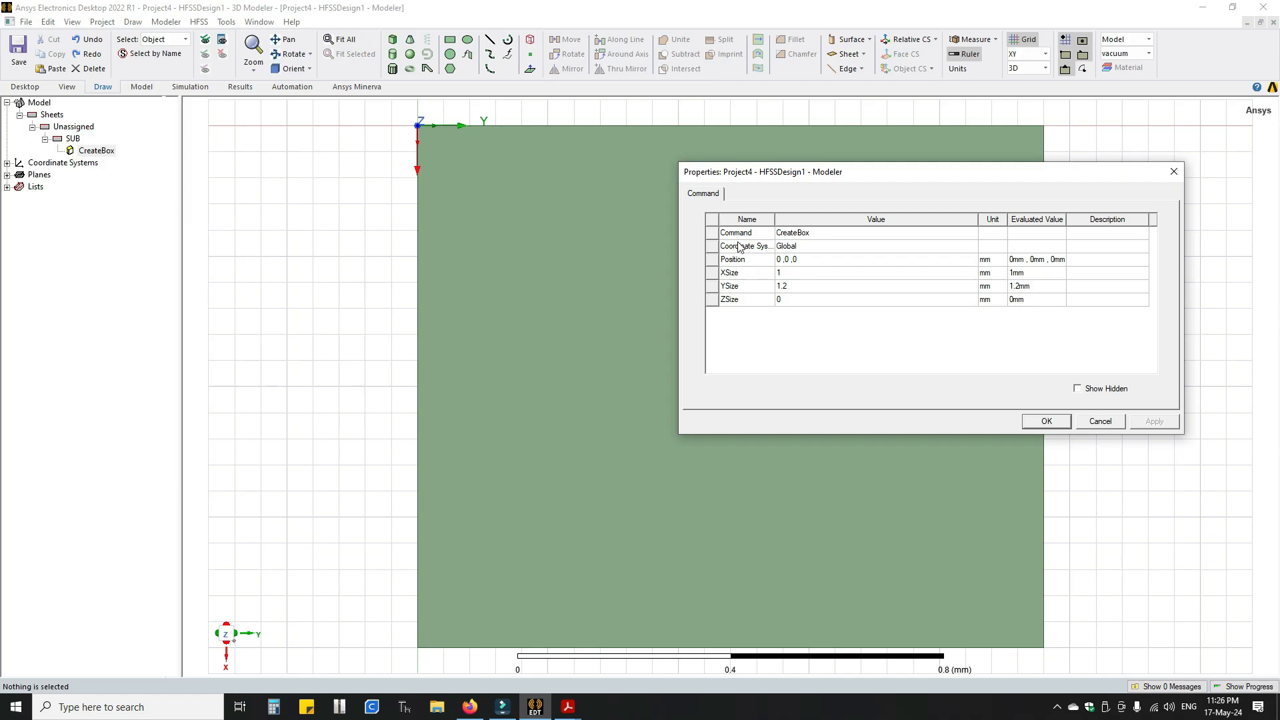
pyautogui.click(805, 238)
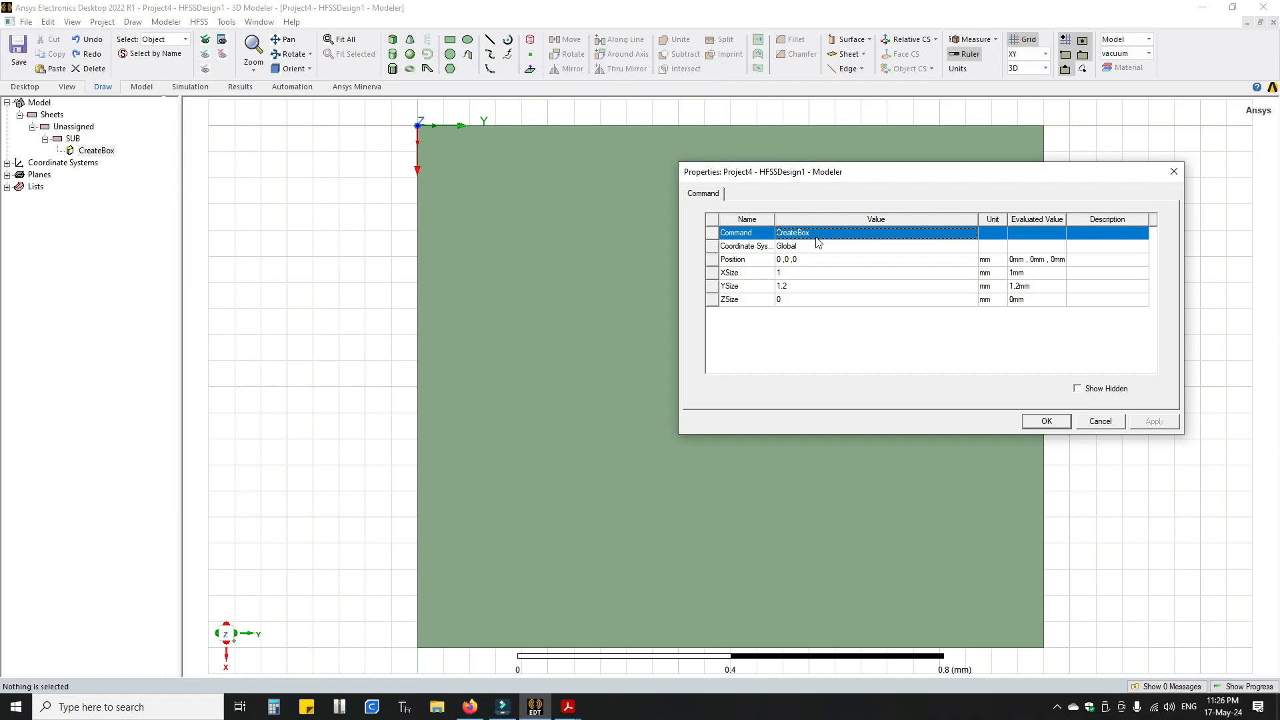
pyautogui.click(759, 250)
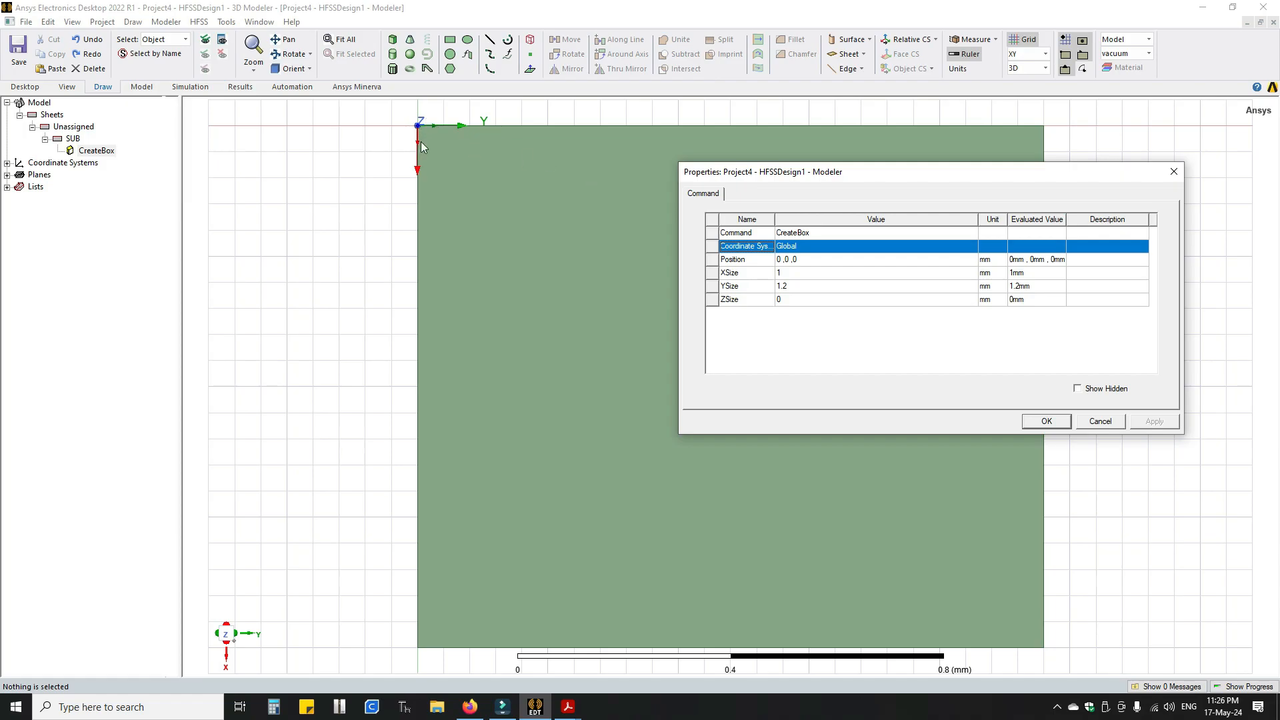
pyautogui.click(769, 262)
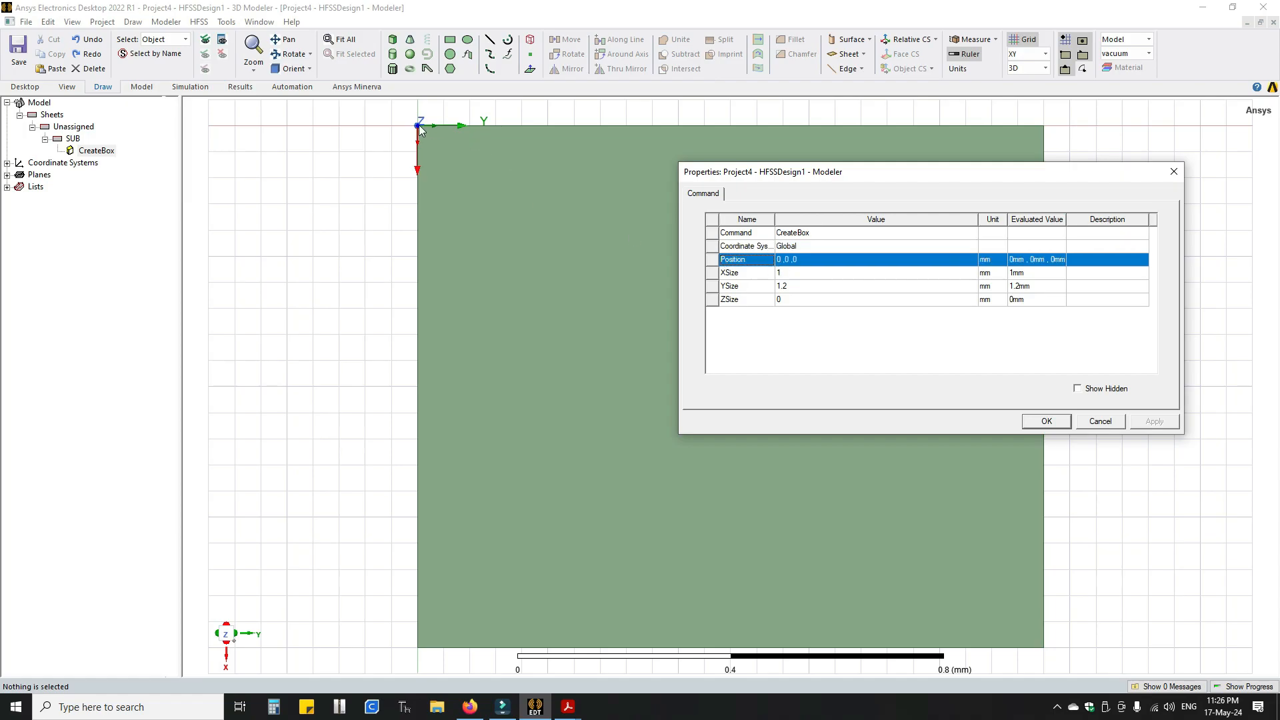
pyautogui.click(750, 273)
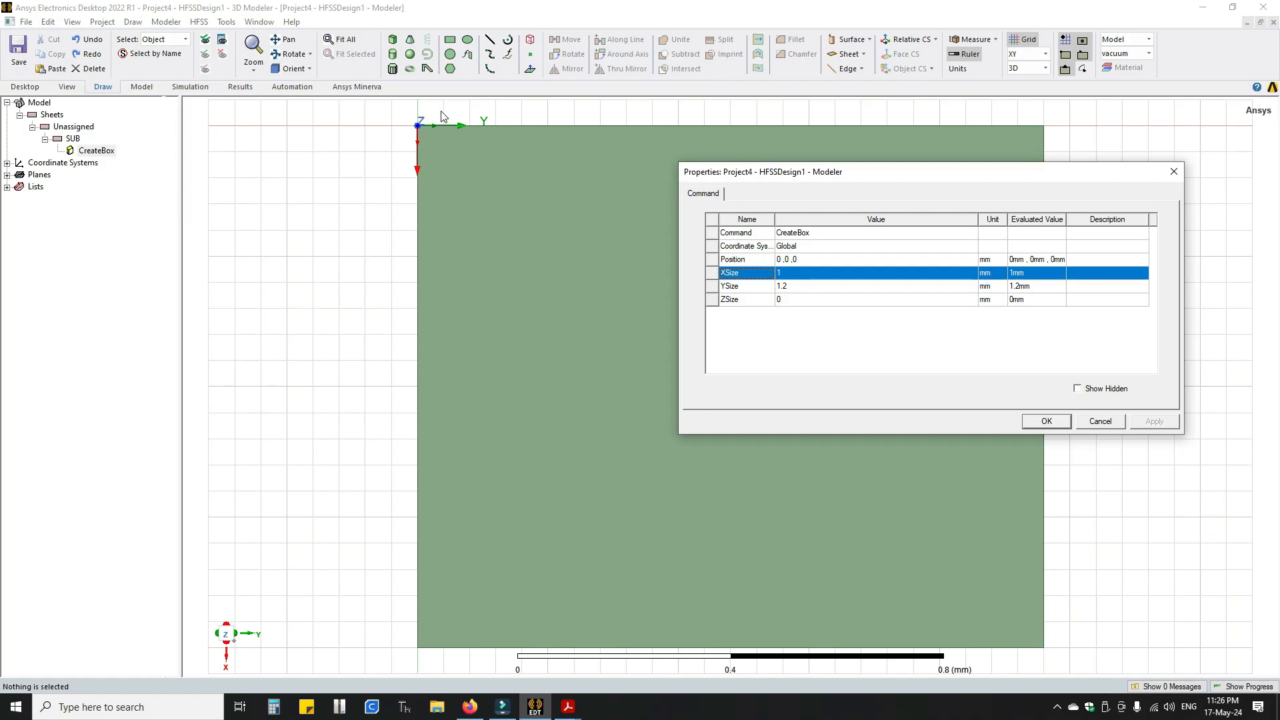
pyautogui.click(790, 300)
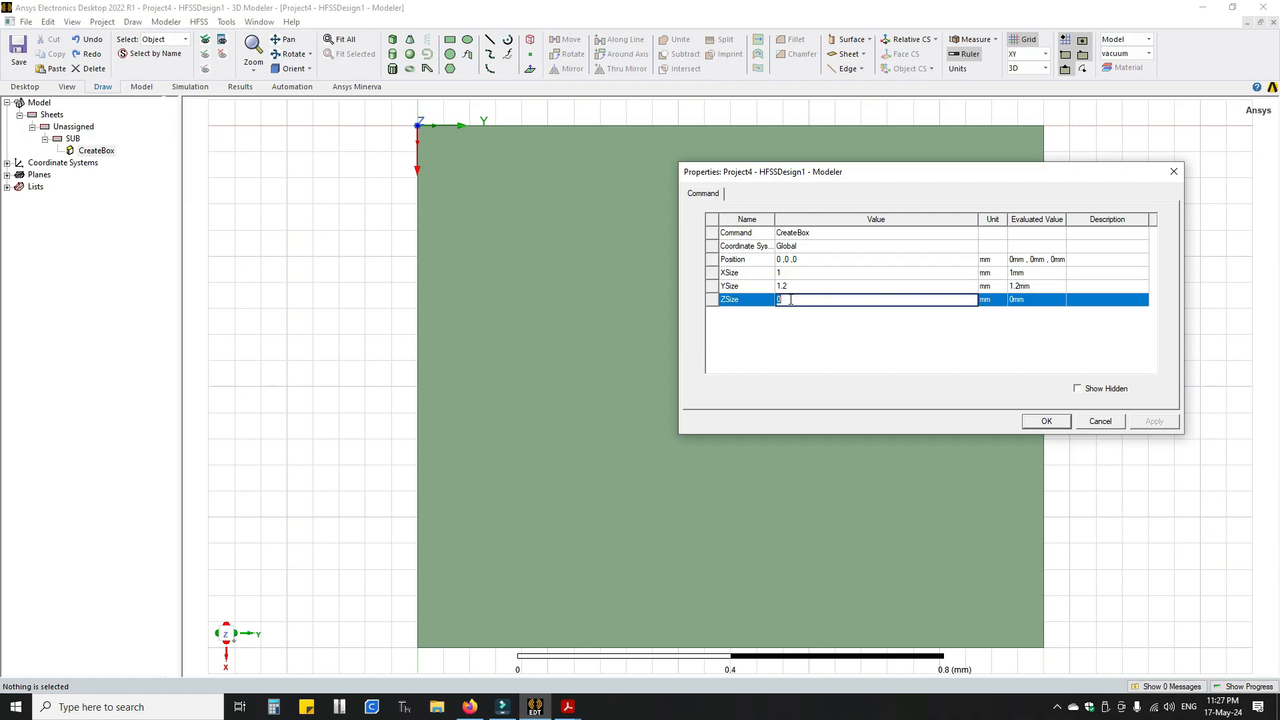
# Set the SUB box's XSize and YSize to Len, defining Len as a 6 mm length variable, and apply the change
pyautogui.click(814, 273)
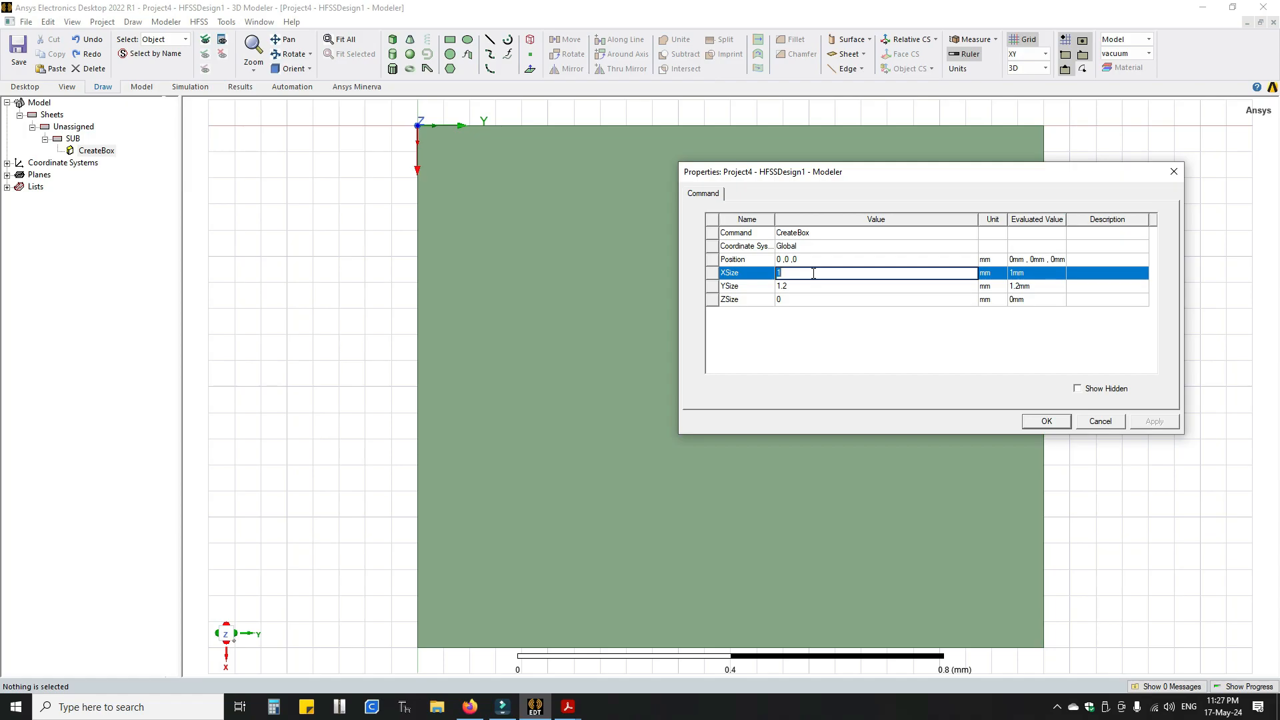
pyautogui.write('Len')
pyautogui.press('Return')
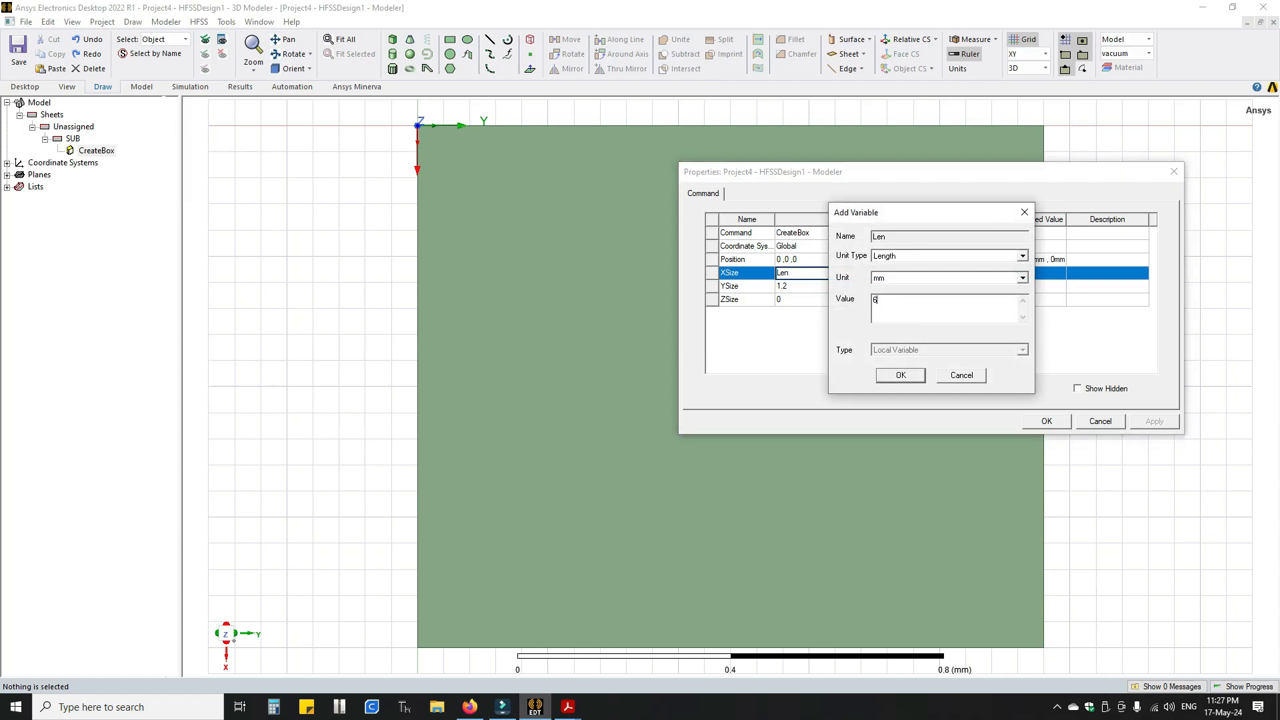
pyautogui.click(901, 375)
pyautogui.click(819, 287)
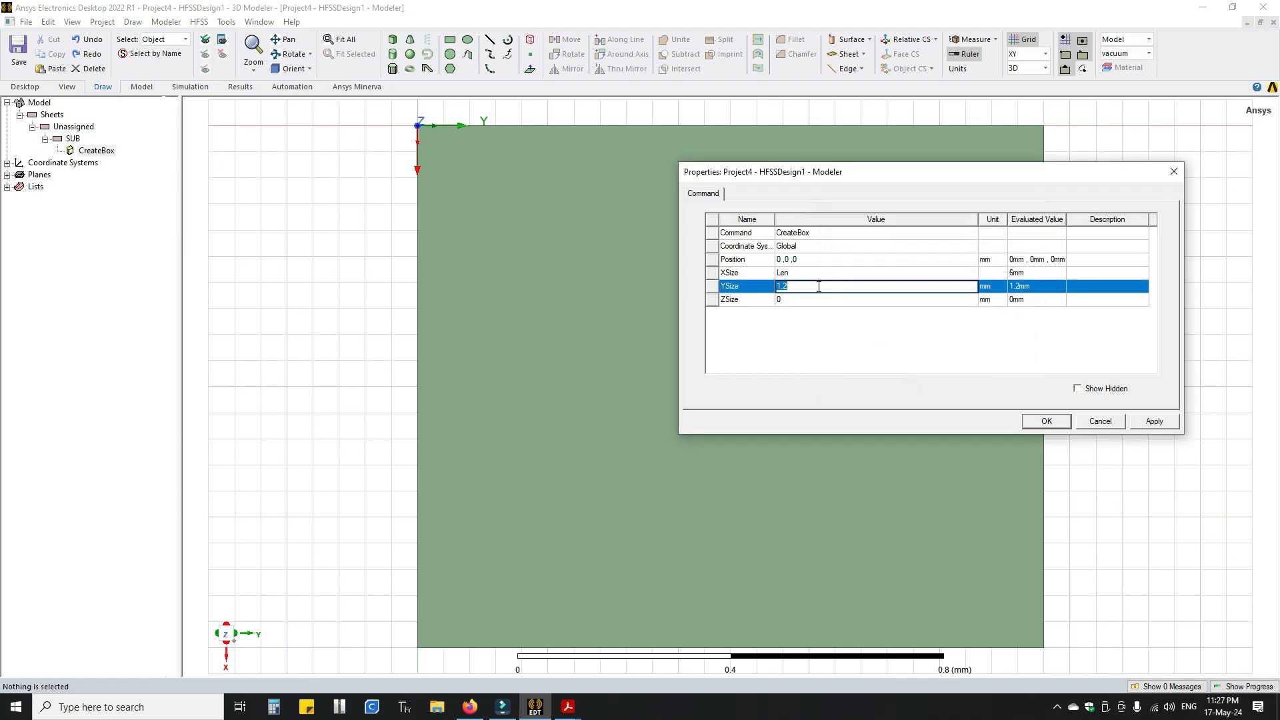
pyautogui.write('Len')
pyautogui.click(833, 361)
pyautogui.click(1154, 421)
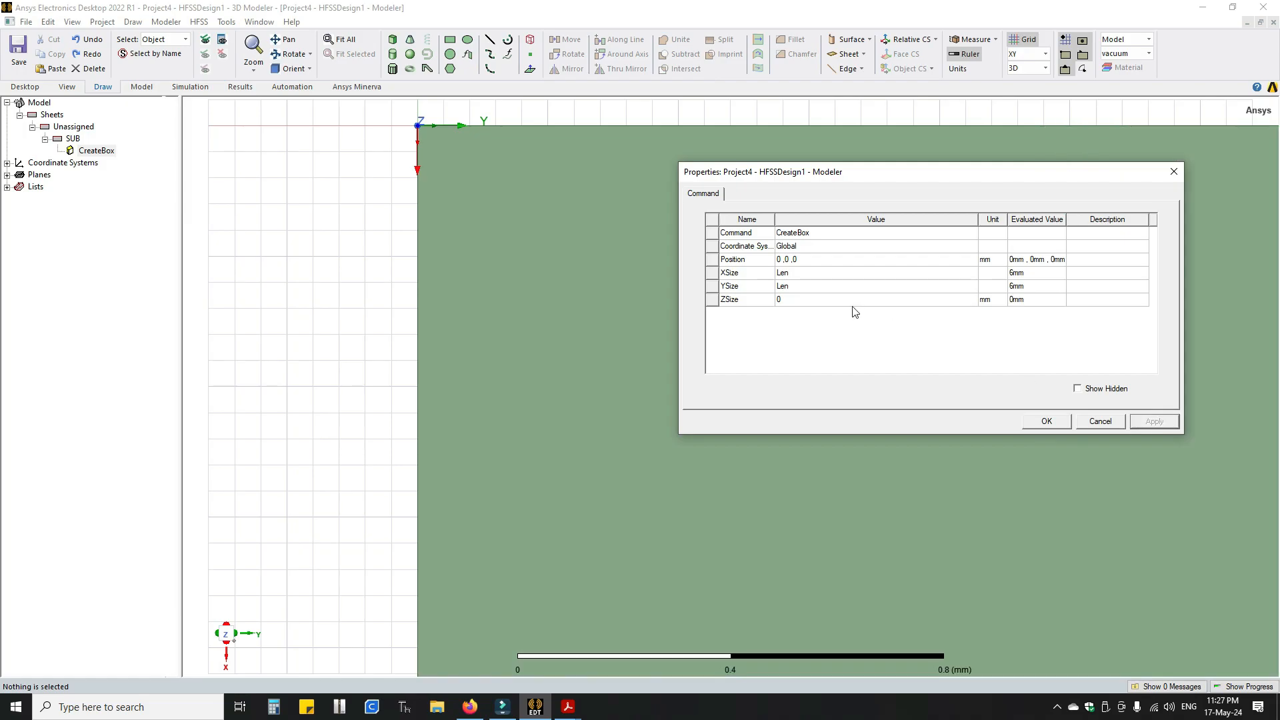
# Set the SUB box's ZSize to a new length variable T of 1.65 mm, and fit the model in the view
pyautogui.click(852, 300)
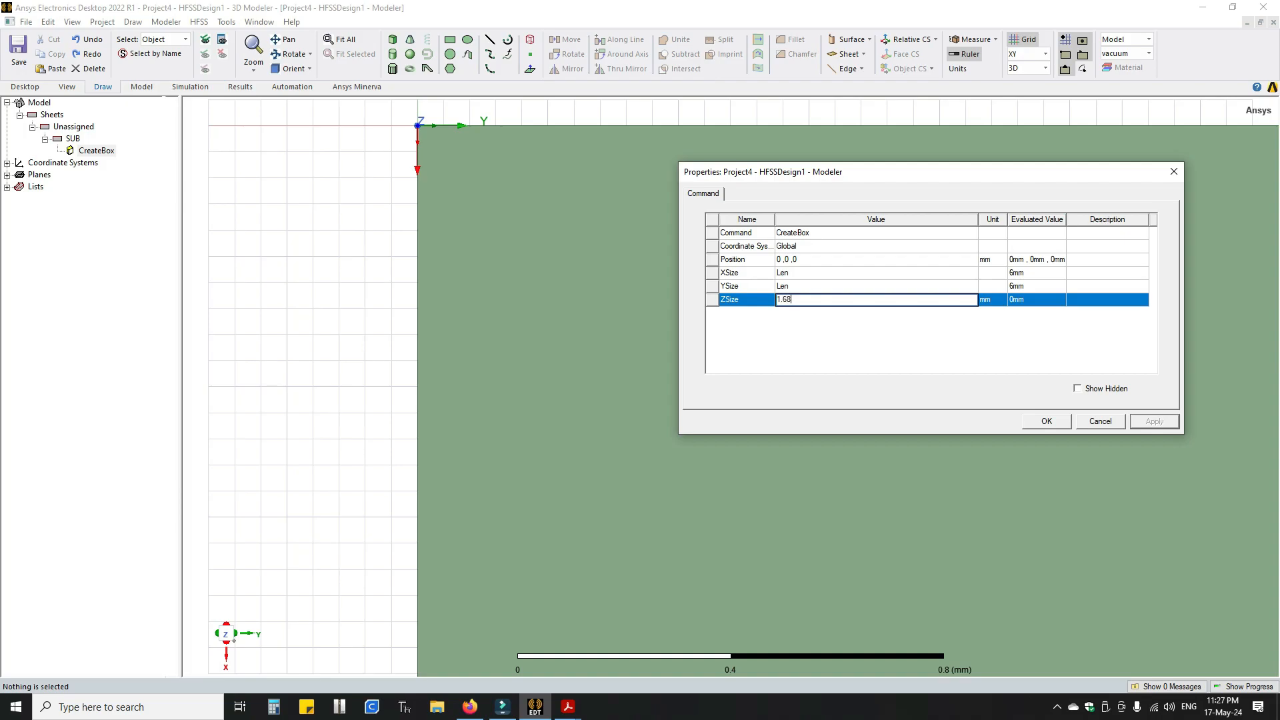
pyautogui.press('BackSpace')
pyautogui.press('BackSpace')
pyautogui.press('BackSpace')
pyautogui.write('T')
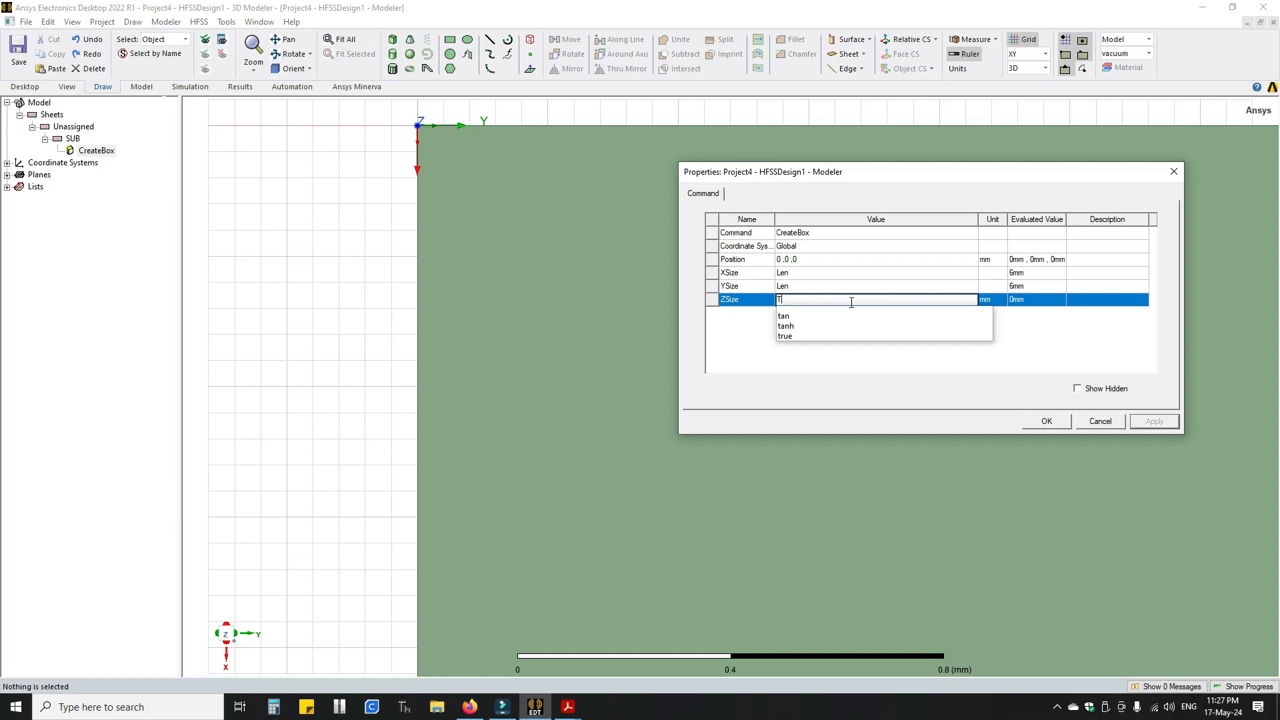
pyautogui.press('Return')
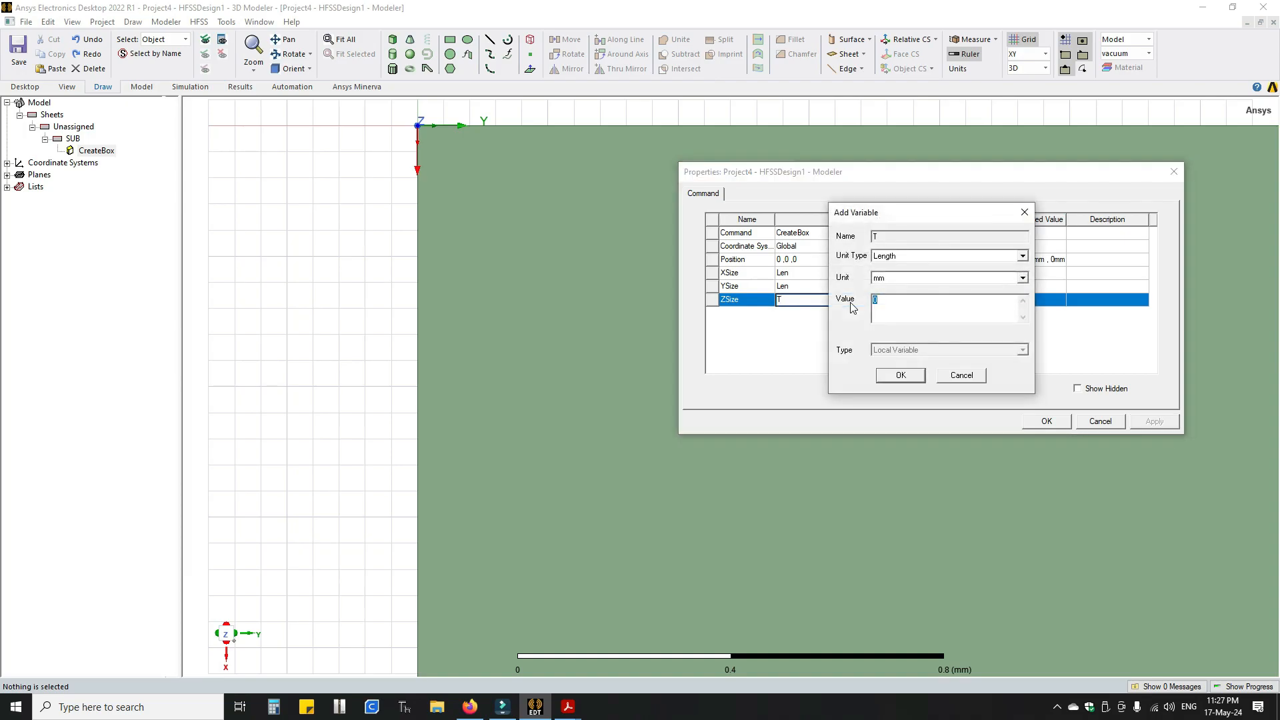
pyautogui.write('1.65')
pyautogui.click(900, 374)
pyautogui.click(1154, 421)
pyautogui.click(1058, 426)
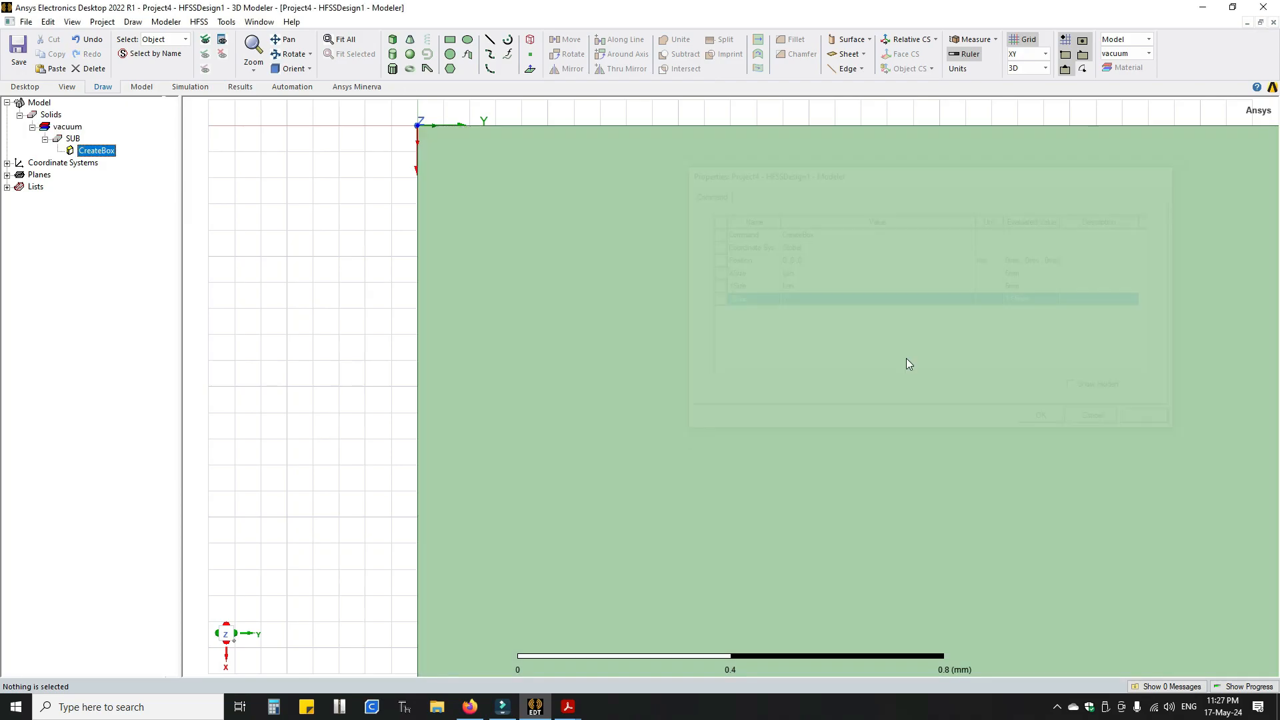
pyautogui.click(348, 42)
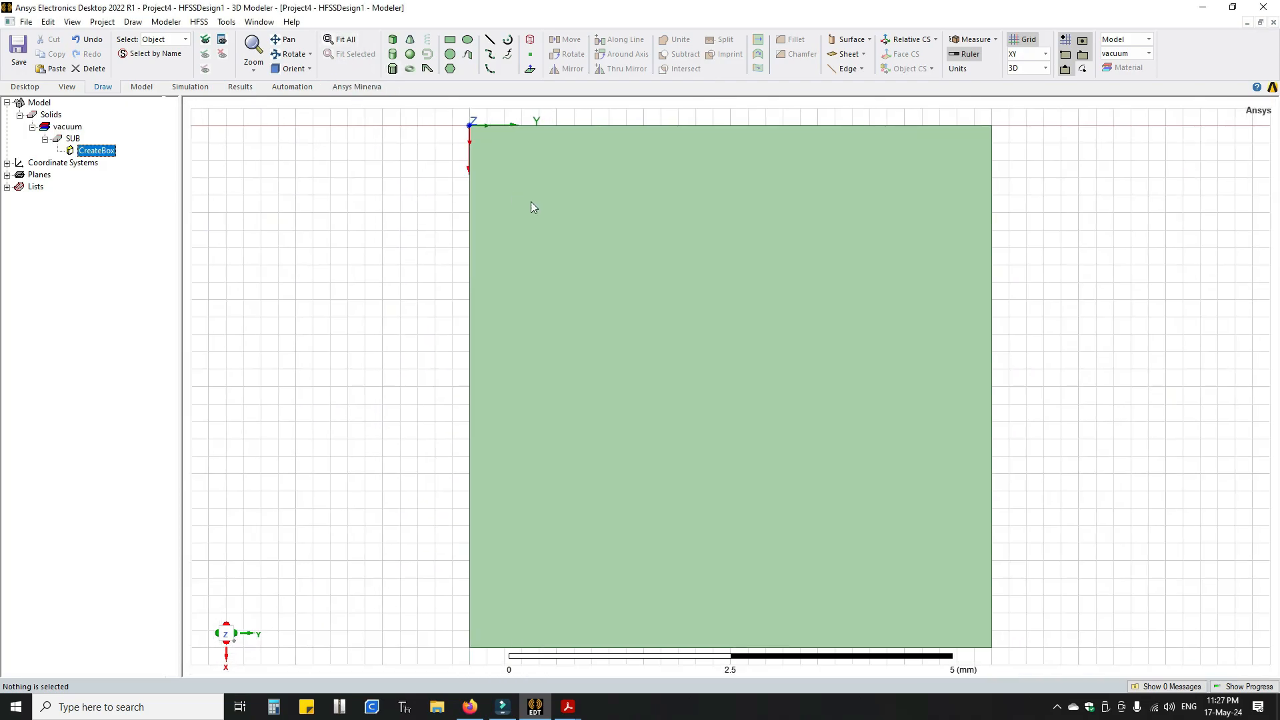
# Reopen the SUB box's creation properties and try shifting its position to 0.5, 0, 0 mm
pyautogui.doubleClick(112, 151)
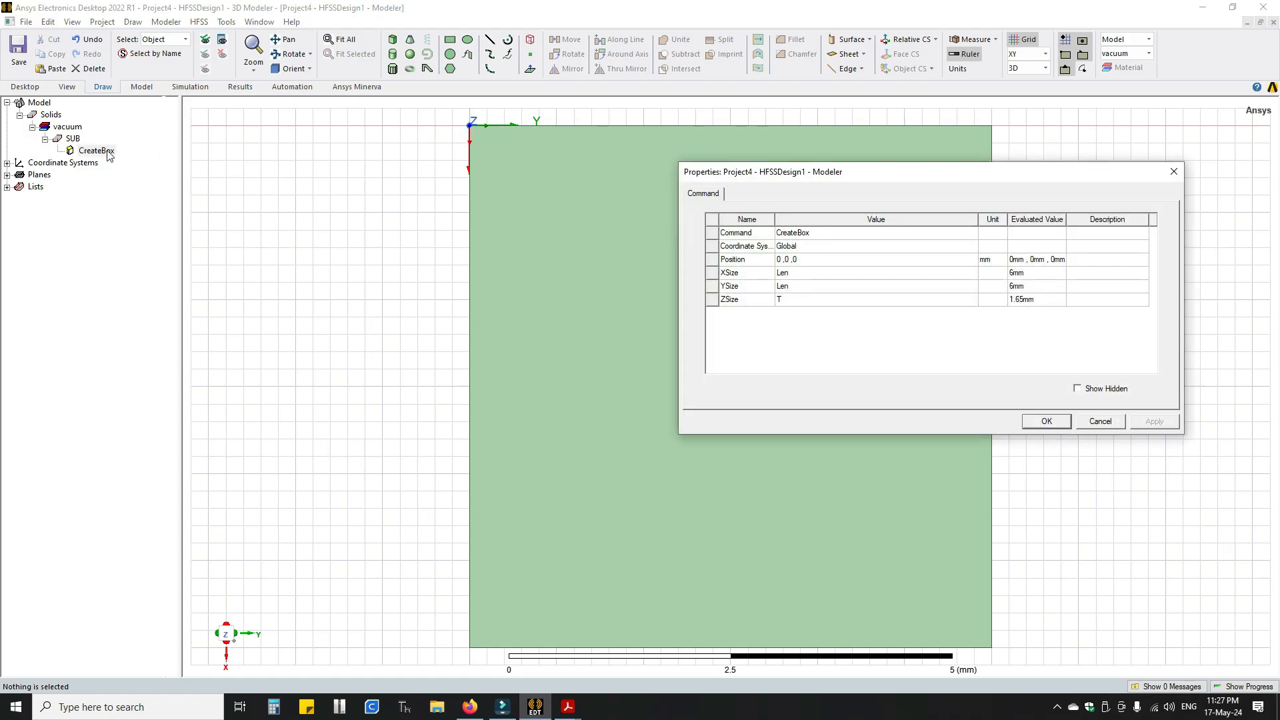
pyautogui.click(780, 261)
pyautogui.moveTo(787, 172); pyautogui.dragTo(884, 168)
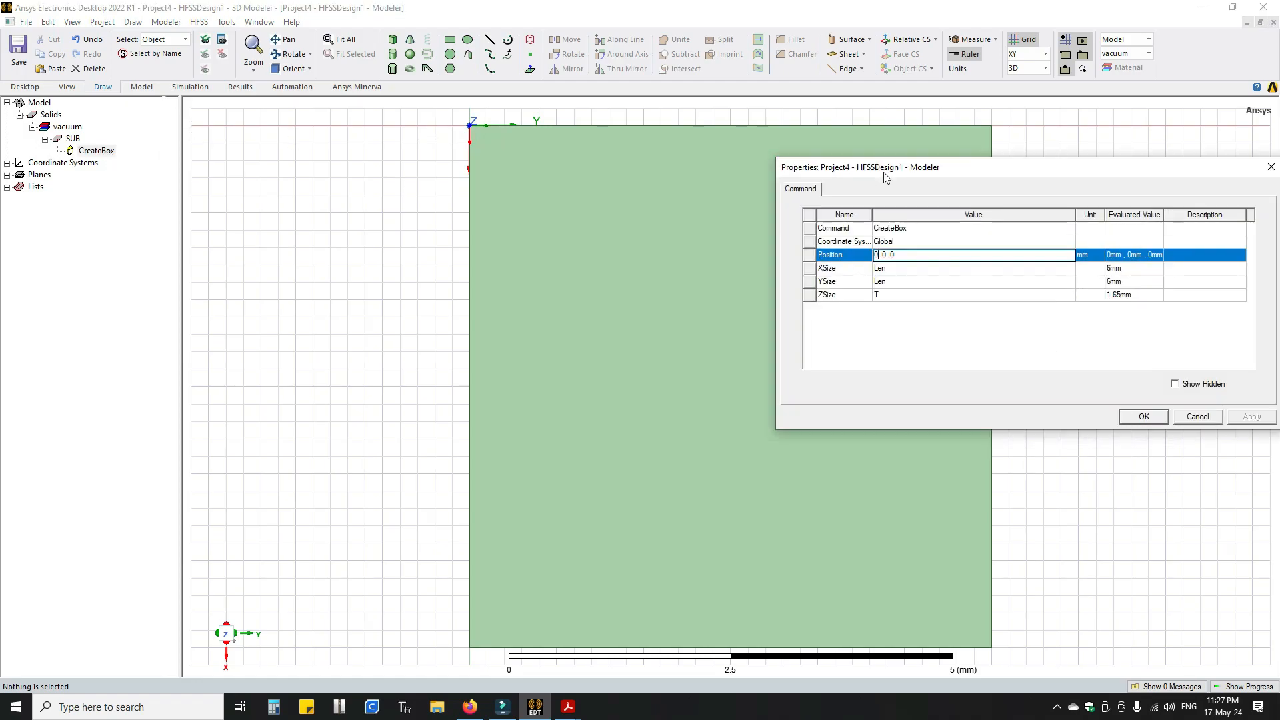
pyautogui.moveTo(879, 255); pyautogui.dragTo(870, 255)
pyautogui.write('.5')
pyautogui.click(970, 337)
pyautogui.click(1255, 421)
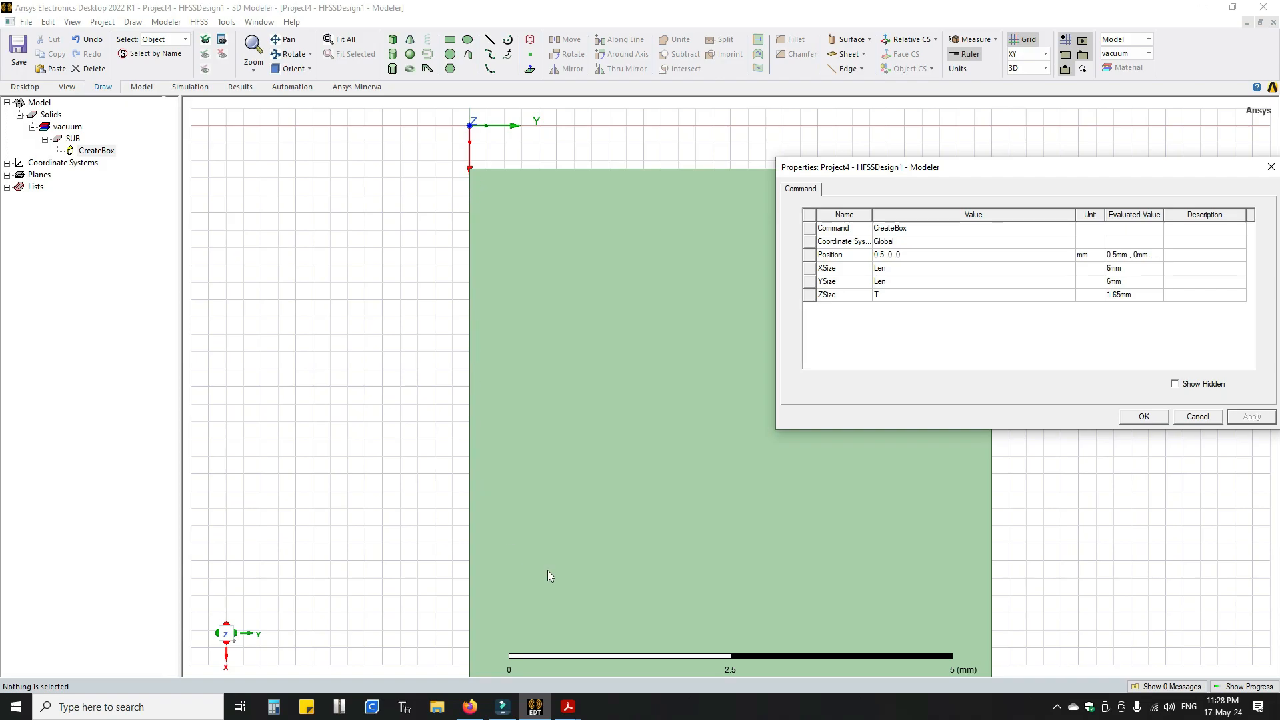
# Try offsetting the SUB box in Y as well, with its position at 0.5, 0.5, 0 mm
pyautogui.click(882, 254)
pyautogui.press('Right')
pyautogui.press('Right')
pyautogui.press('Right')
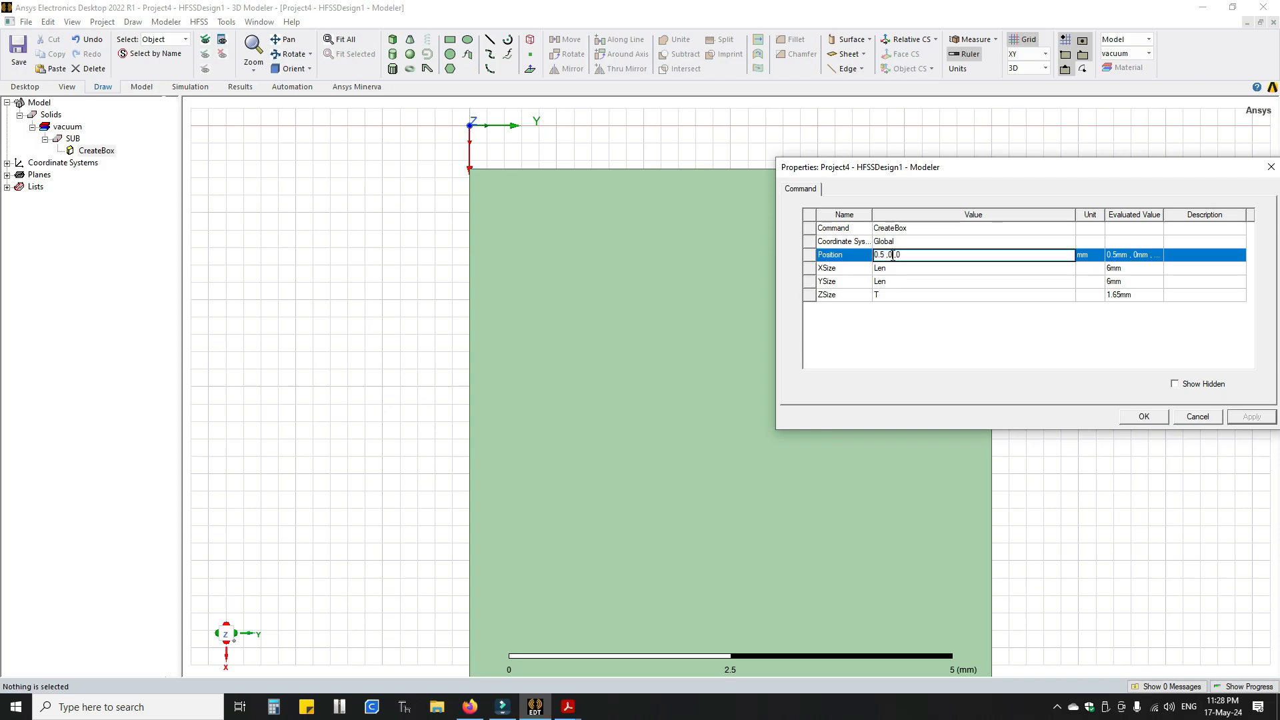
pyautogui.write('.5')
pyautogui.click(960, 308)
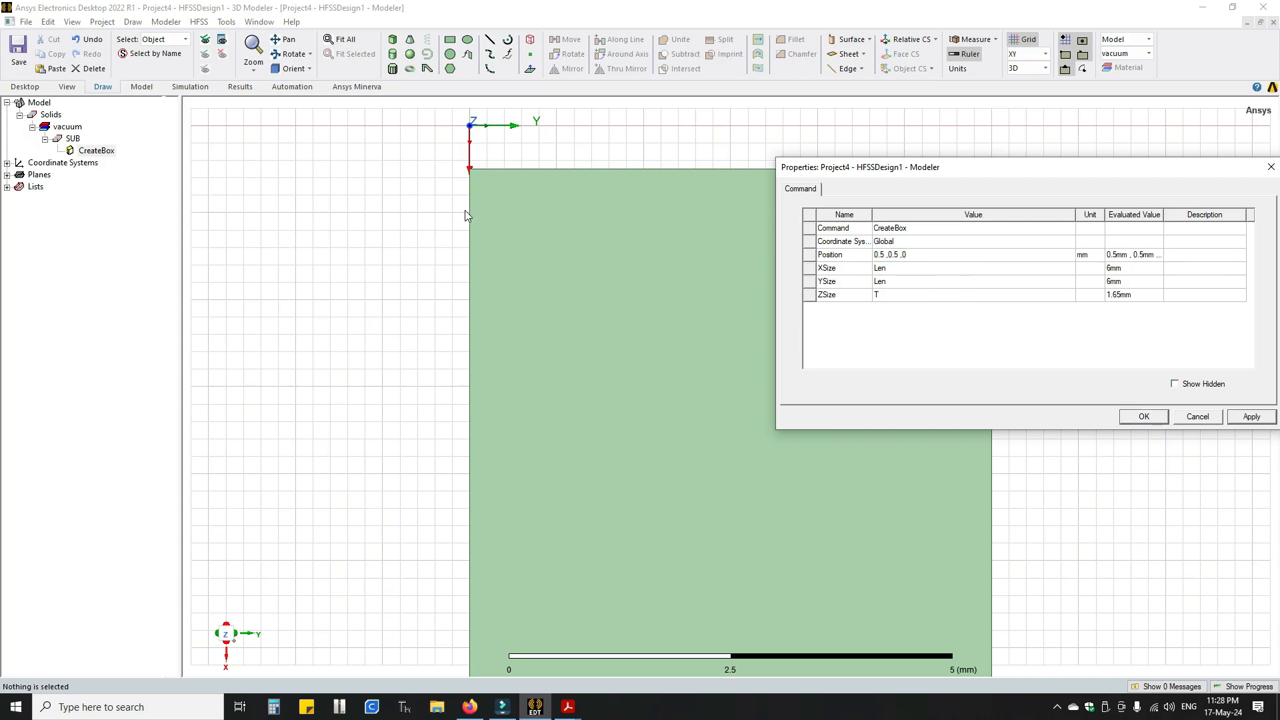
pyautogui.click(1250, 419)
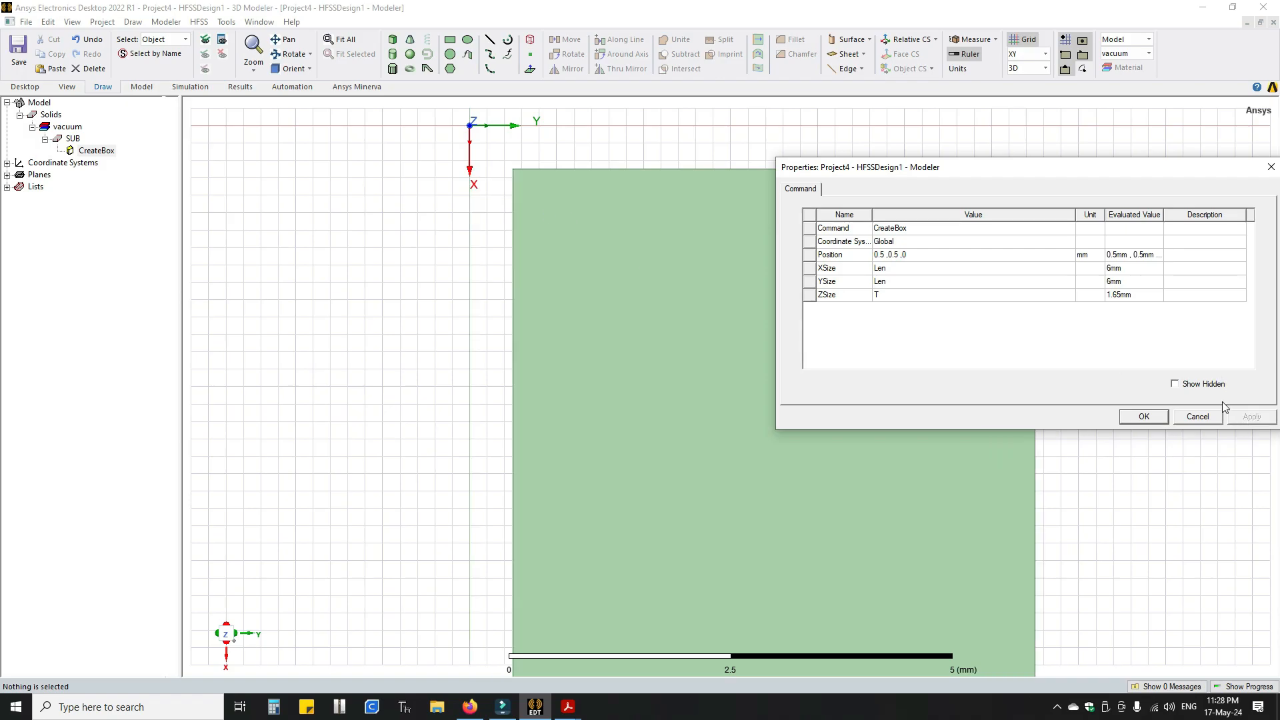
# Try a negative Y offset for the SUB box, with its position at 0.5, -0.5, 0 mm
pyautogui.click(894, 259)
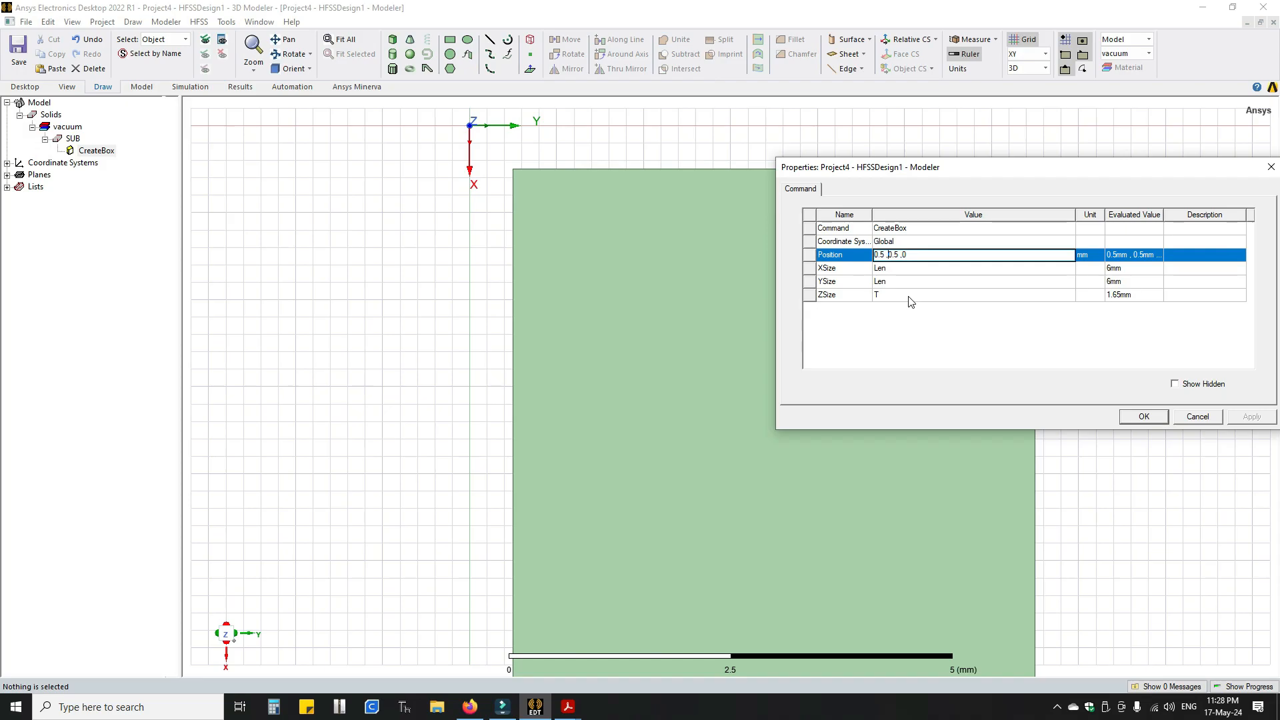
pyautogui.write('-')
pyautogui.click(1000, 341)
pyautogui.click(1257, 418)
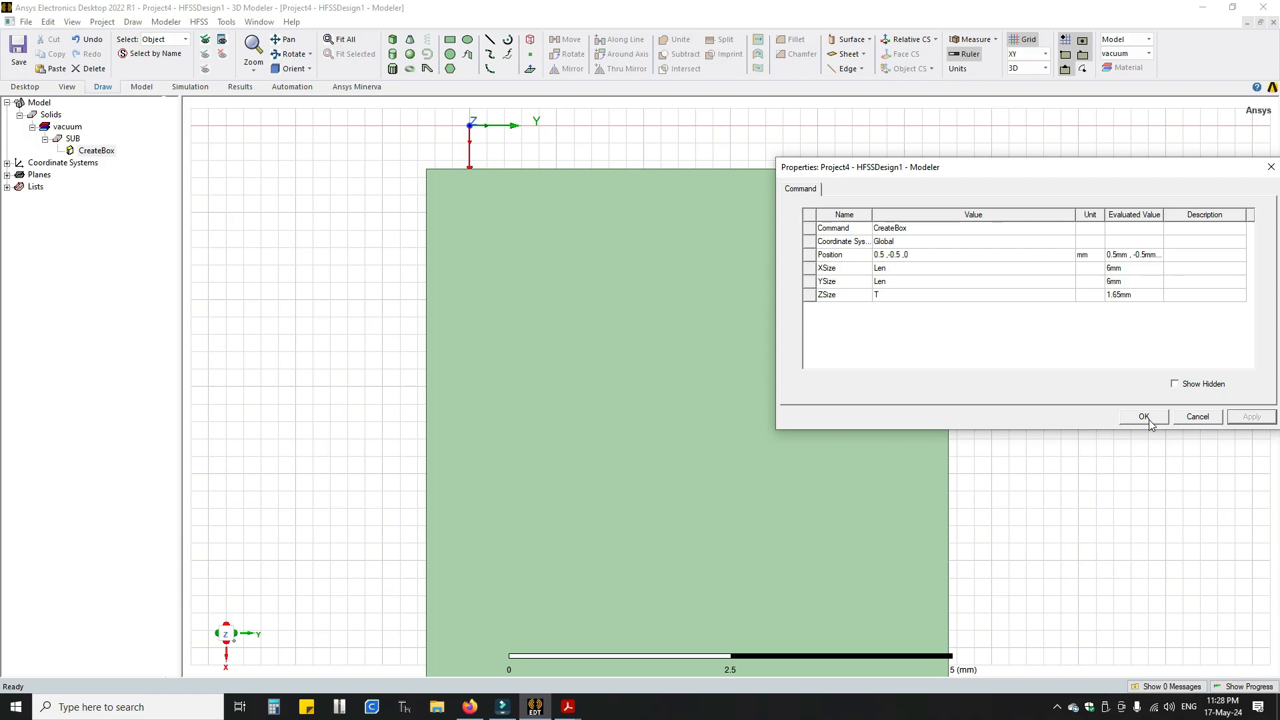
# Reset the SUB box's position to 0, 0, 0 and close its properties
pyautogui.click(926, 254)
pyautogui.write('0 ,')
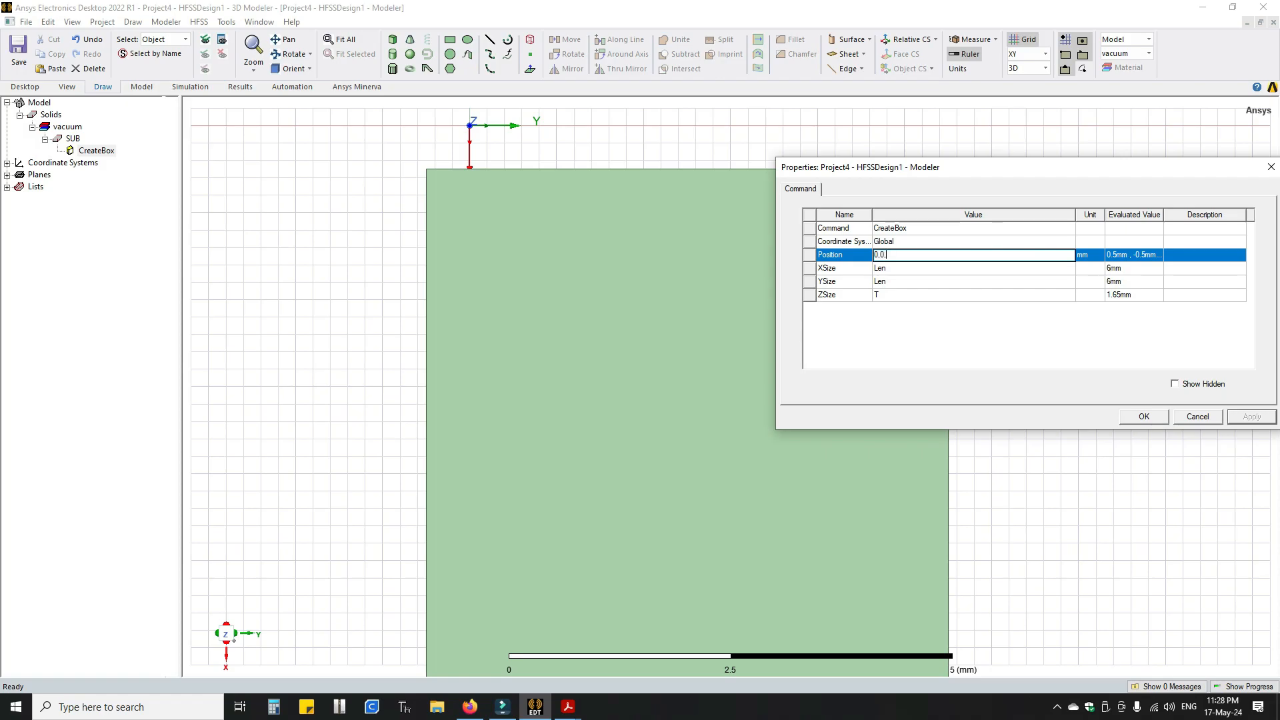
pyautogui.write('0 ,0')
pyautogui.click(1044, 322)
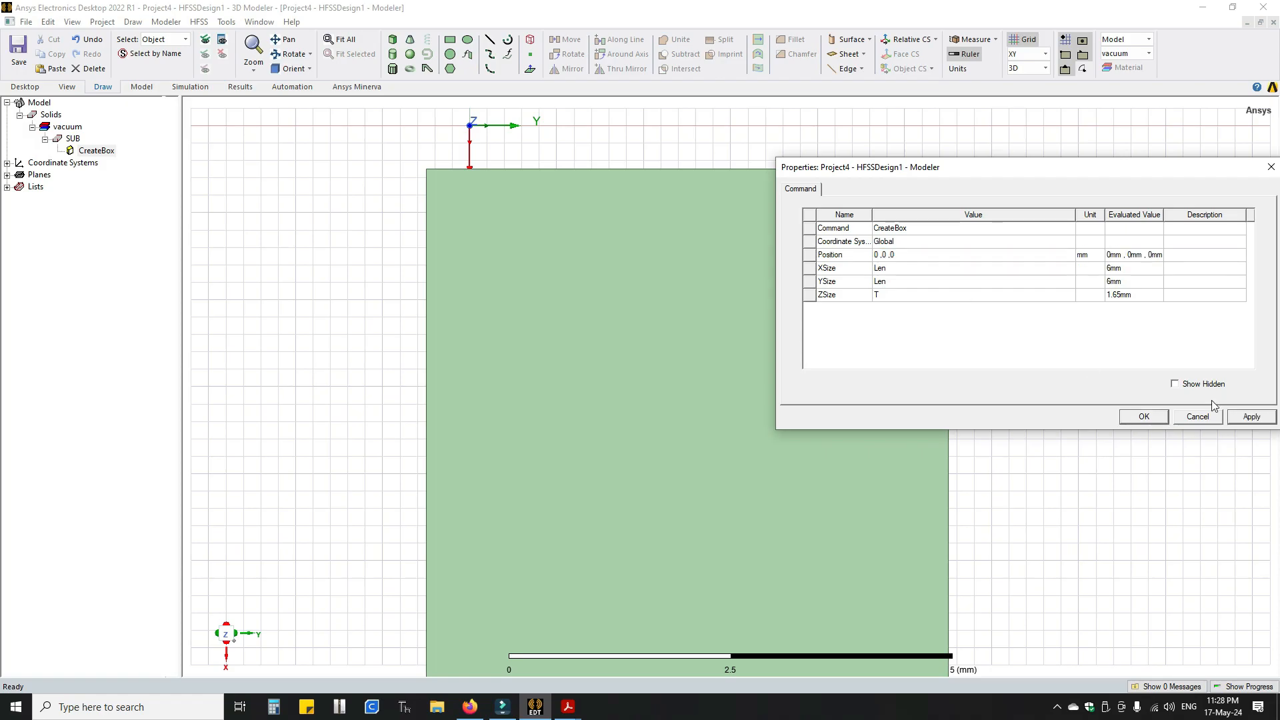
pyautogui.click(1252, 417)
pyautogui.click(1132, 419)
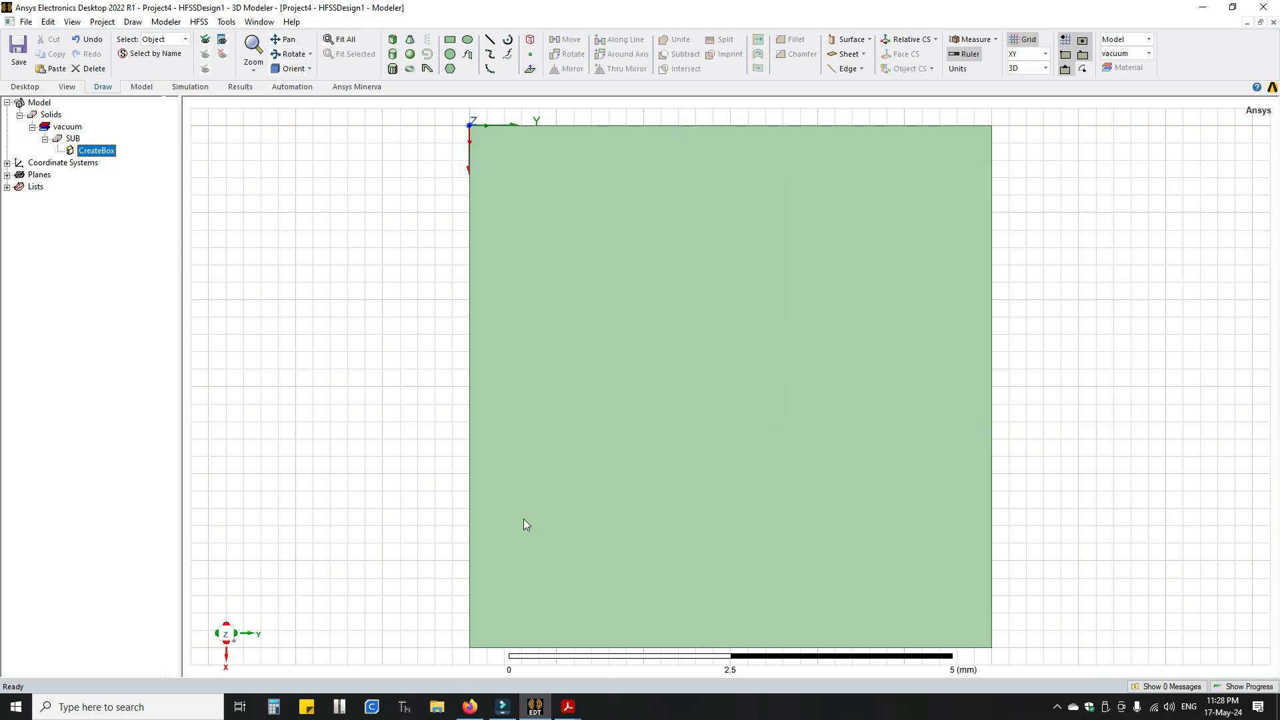
# Switch to the paper's PDF, examine the L5 end section of the feed line in Fig. 1, and return to HFSS
pyautogui.moveTo(563, 715)
pyautogui.click(640, 641)
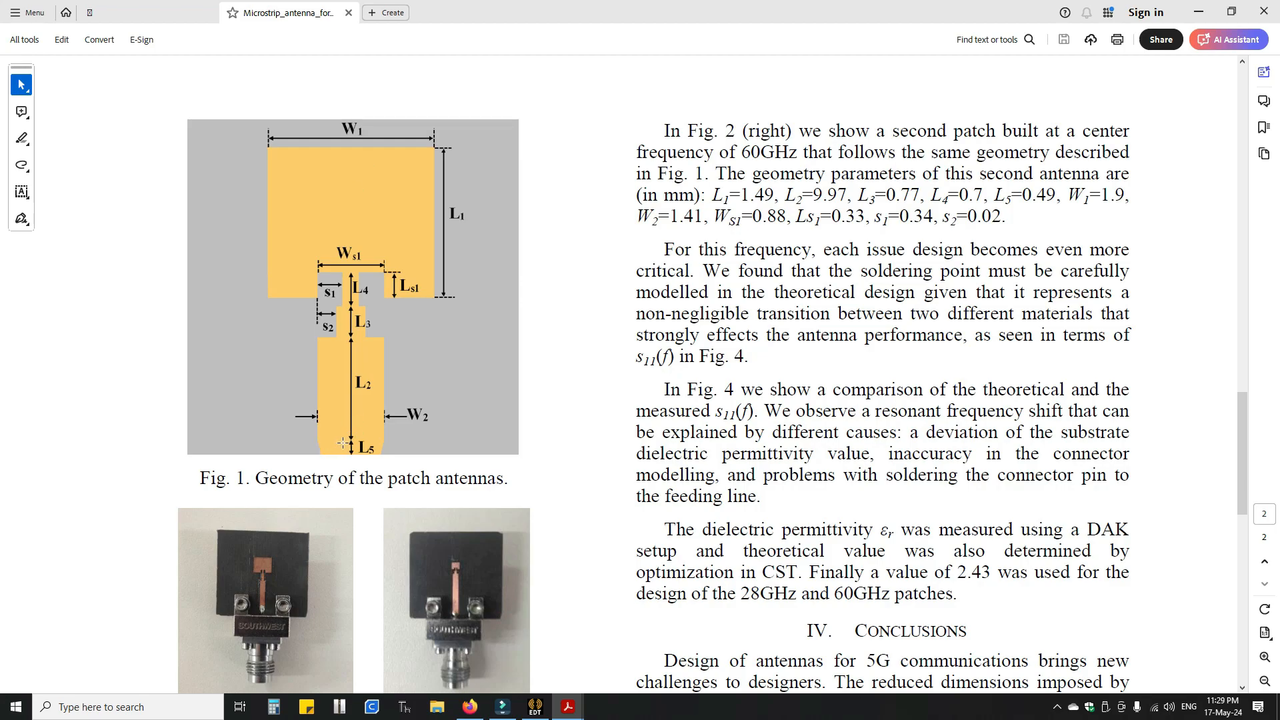
pyautogui.moveTo(308, 437); pyautogui.dragTo(393, 459)
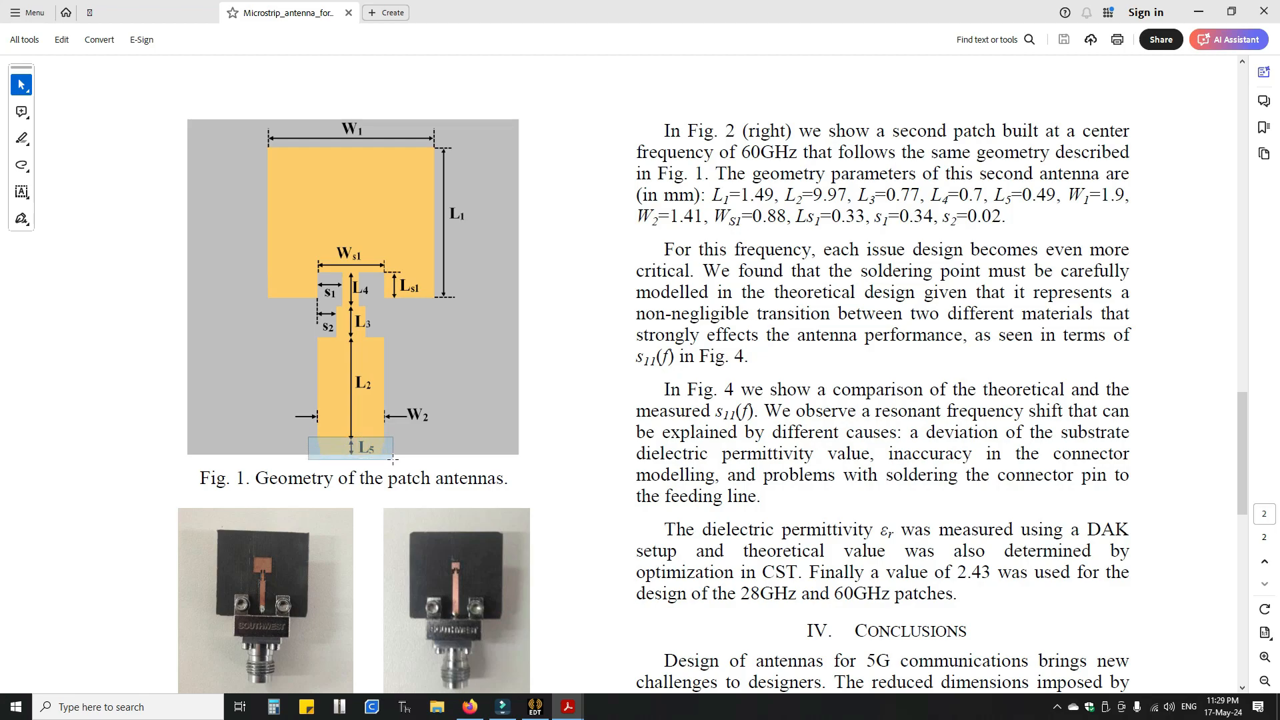
pyautogui.moveTo(393, 459); pyautogui.dragTo(393, 459)
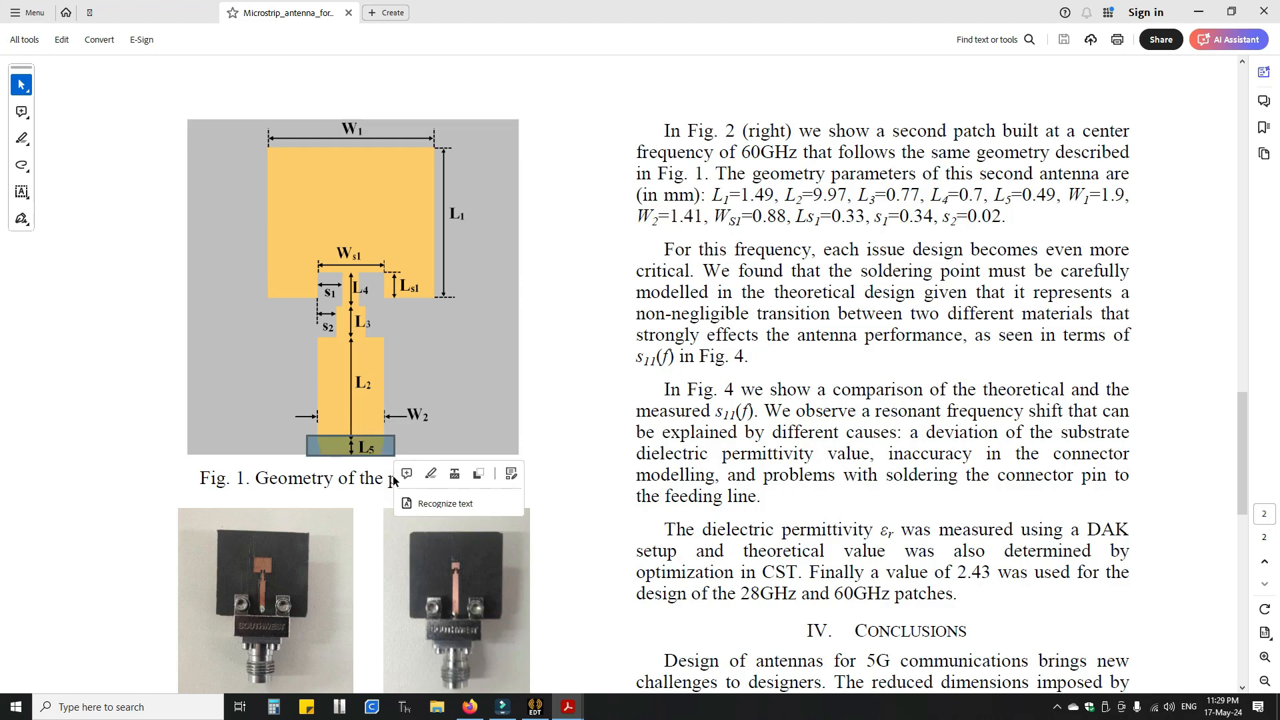
pyautogui.click(535, 708)
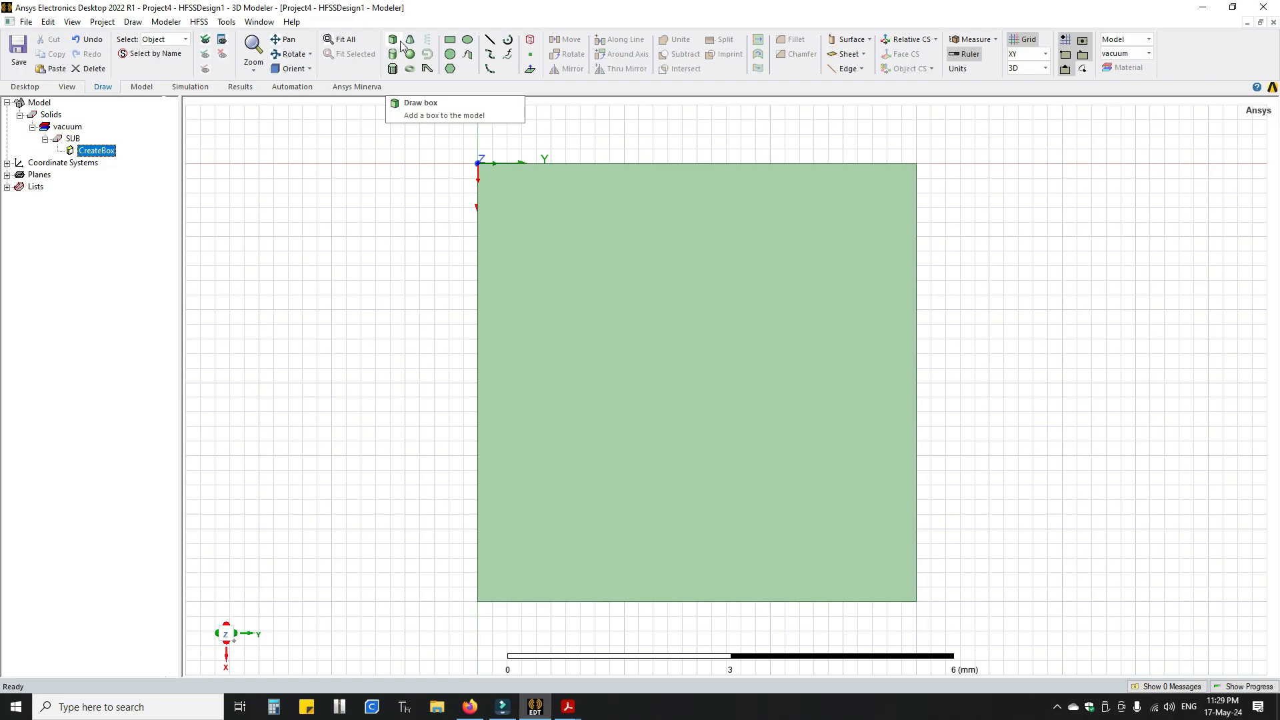
# Draw a rectangle on the XY plane within the SUB outline, about 2.2 mm in X and 3.2 mm in Y, and select it
pyautogui.click(450, 39)
pyautogui.click(609, 266)
pyautogui.click(842, 425)
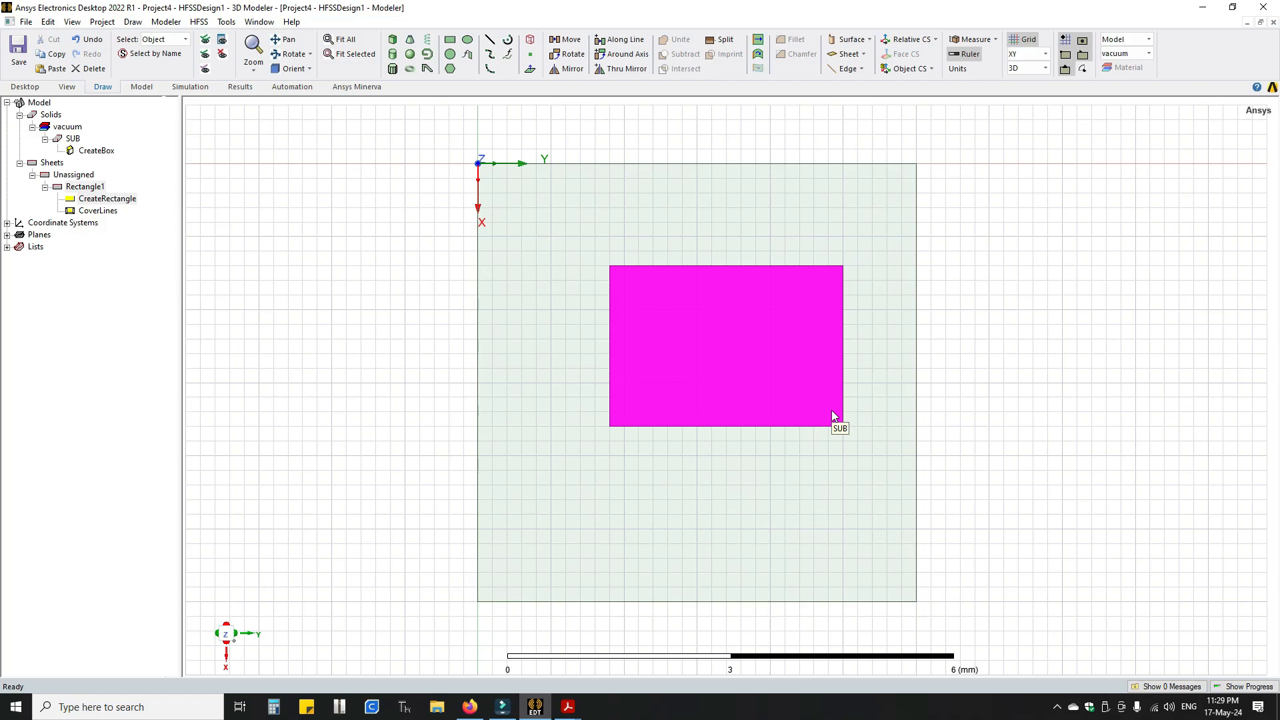
pyautogui.click(643, 371)
pyautogui.click(968, 385)
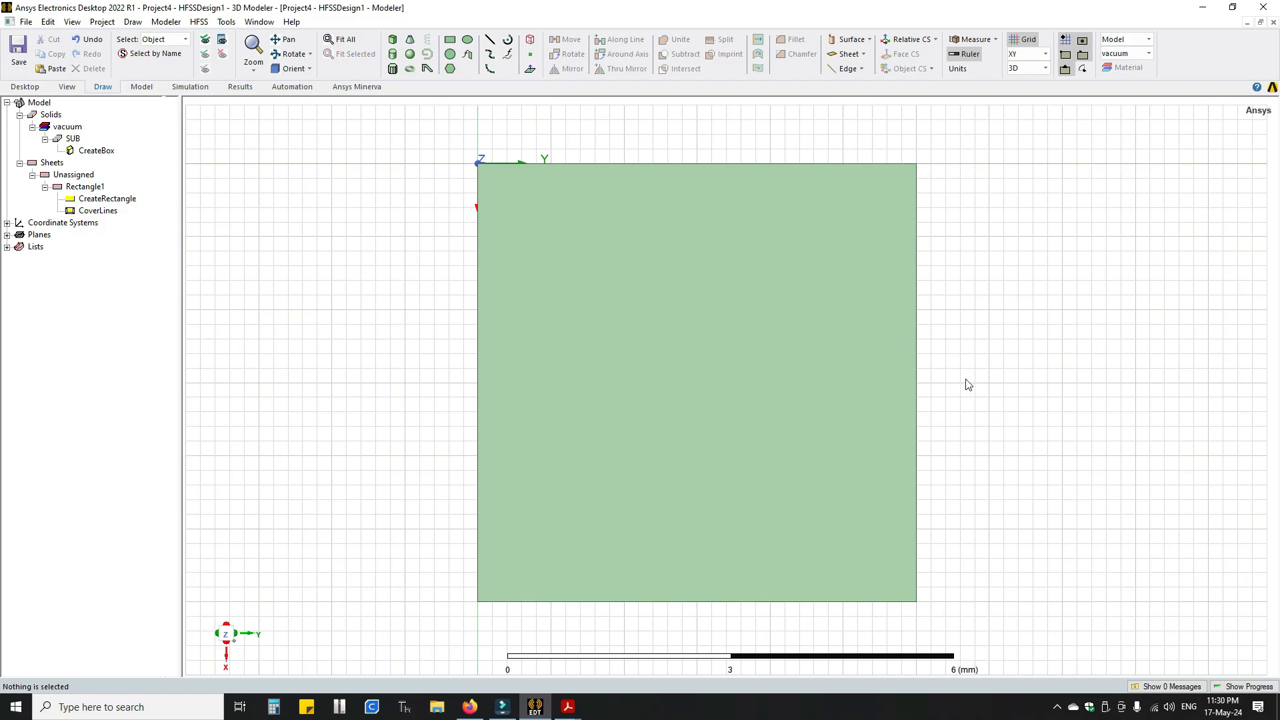
pyautogui.click(85, 188)
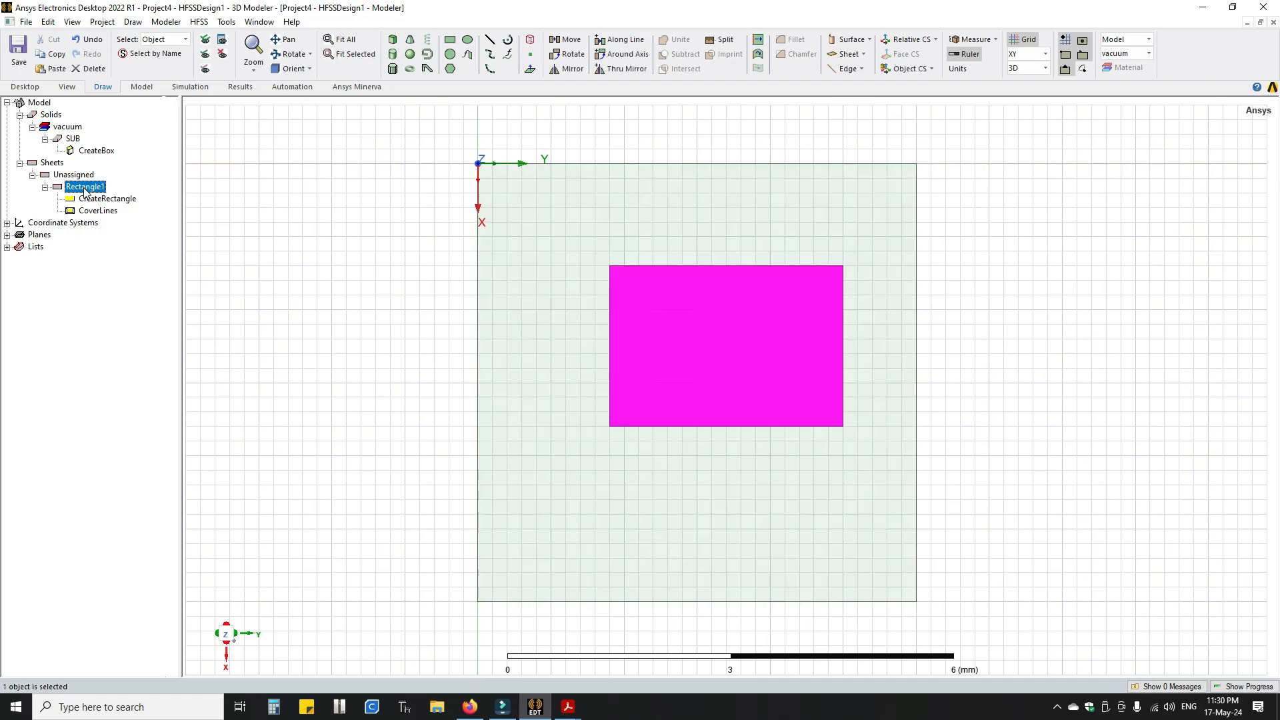
# Delete the rectangle and draw a zero-height box within the SUB outline, about 1.6 mm in X and 2.6 mm in Y
pyautogui.press('Delete')
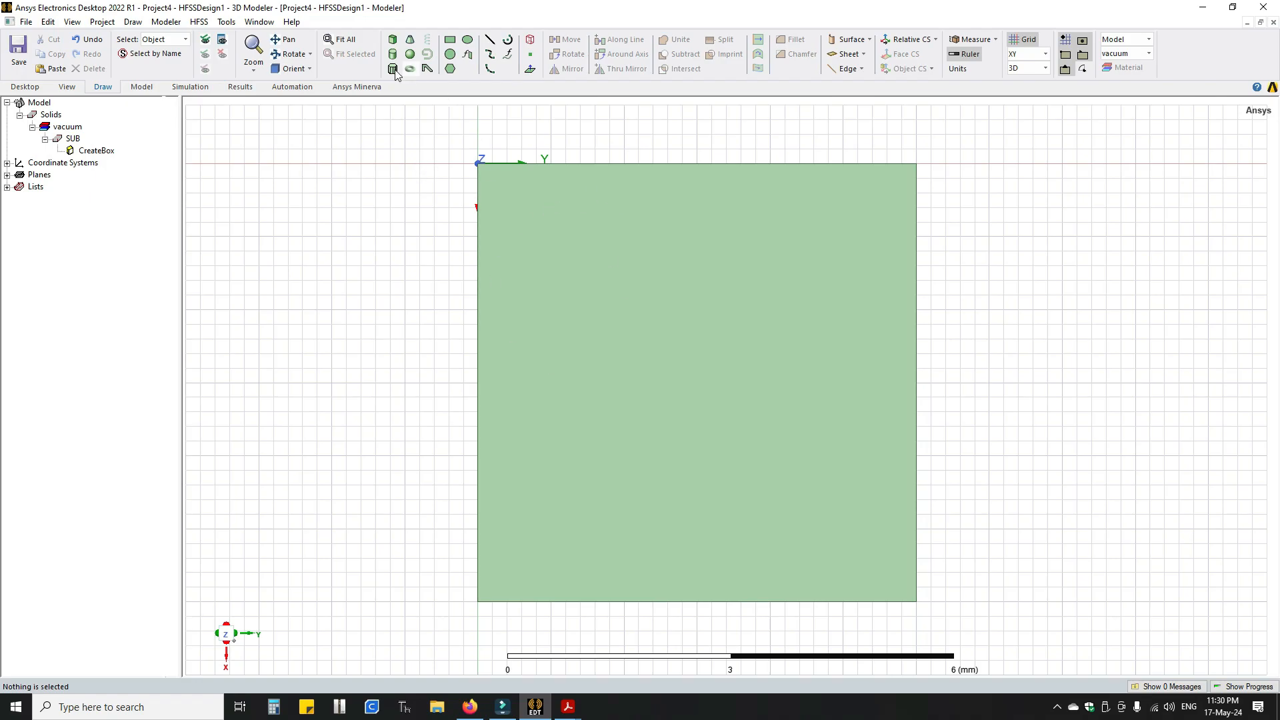
pyautogui.click(395, 42)
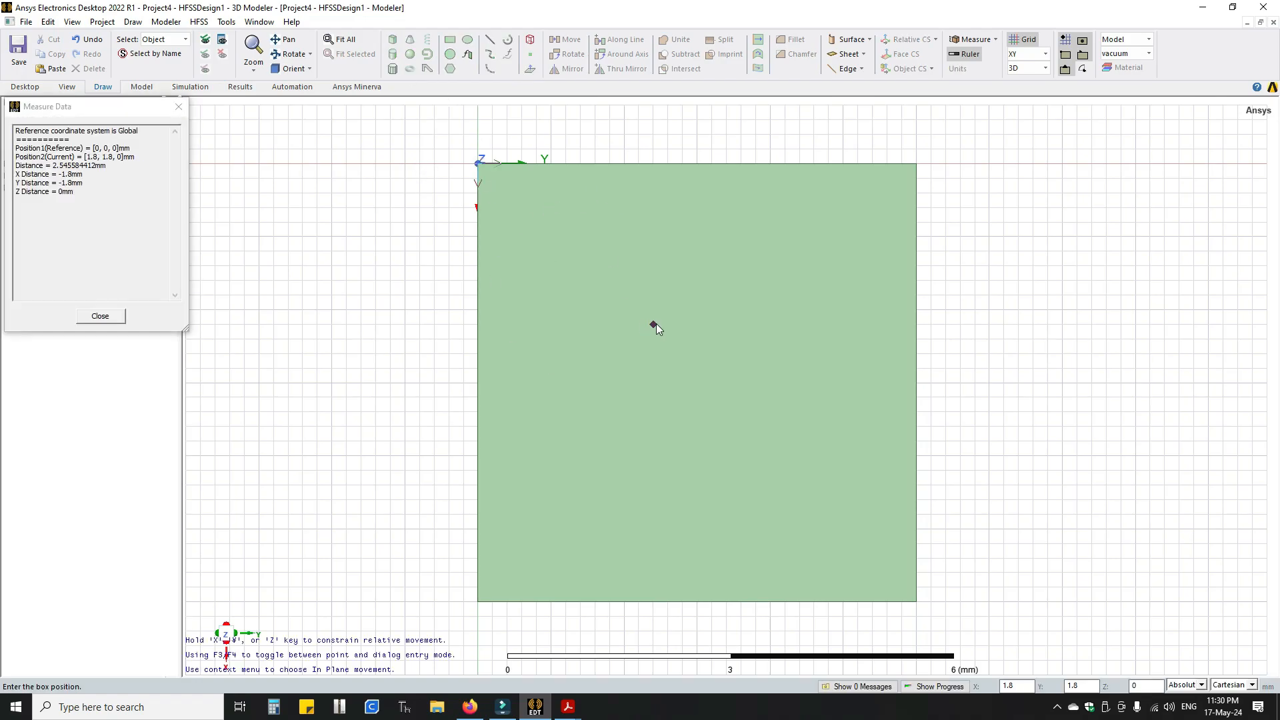
pyautogui.click(601, 270)
pyautogui.click(784, 382)
pyautogui.click(766, 360)
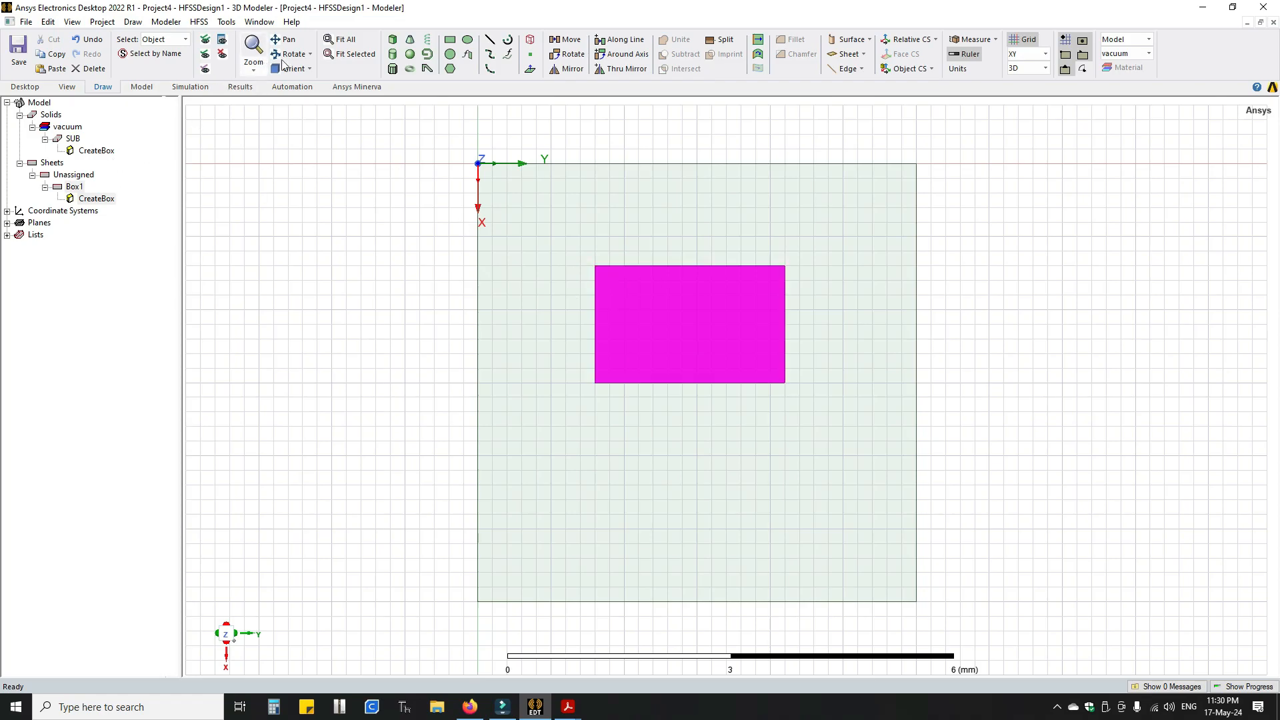
# Set the new box's position to 0, 0, T and apply it
pyautogui.doubleClick(96, 198)
pyautogui.moveTo(869, 188); pyautogui.dragTo(794, 255)
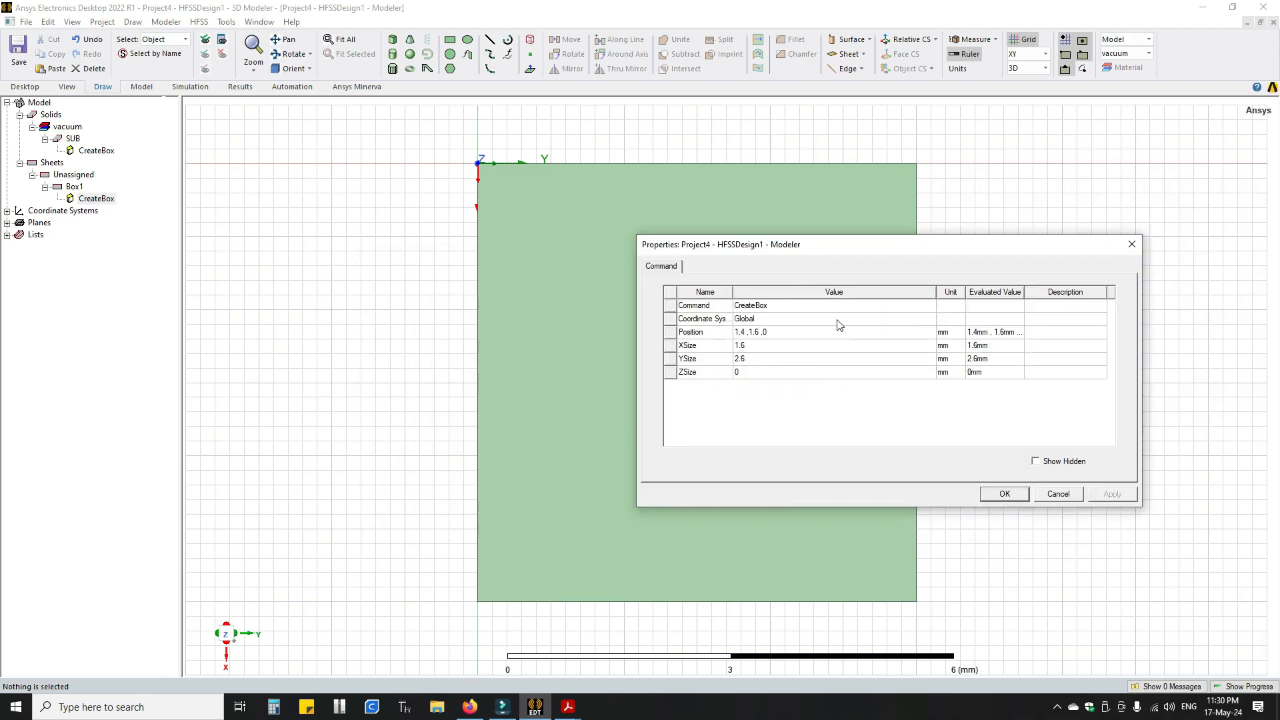
pyautogui.doubleClick(747, 334)
pyautogui.moveTo(778, 334); pyautogui.dragTo(584, 330)
pyautogui.write('0,0')
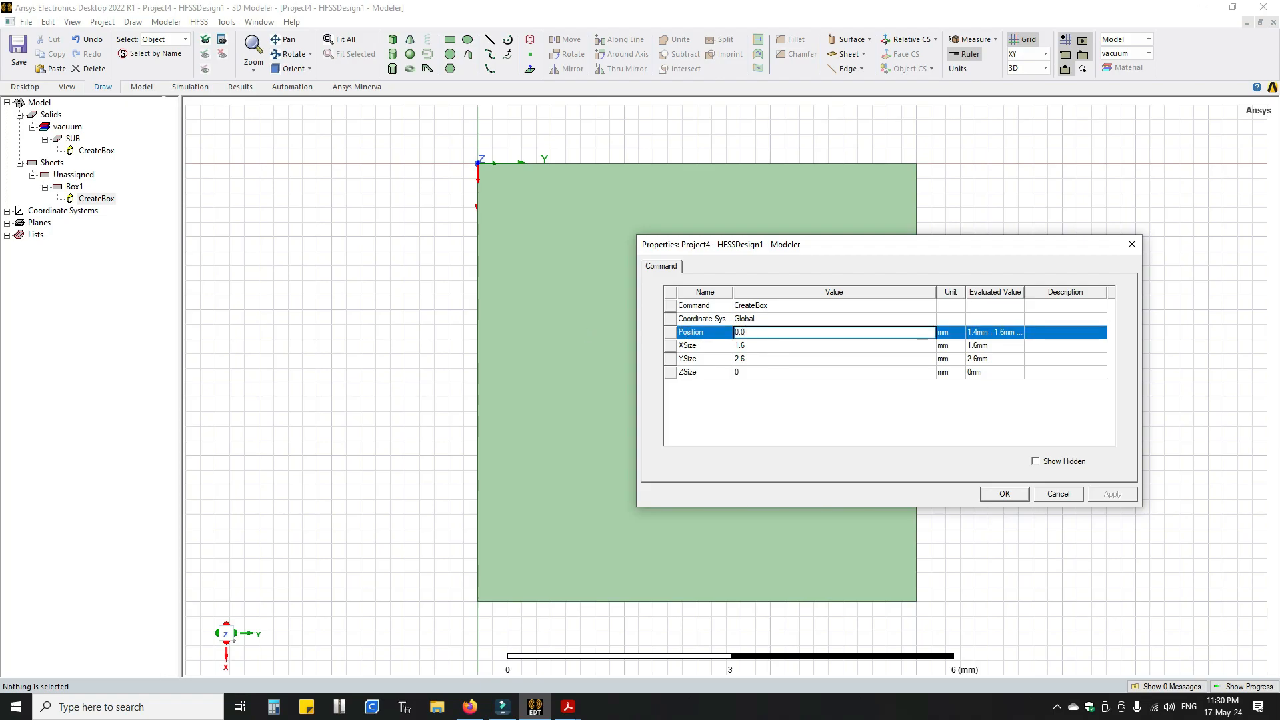
pyautogui.write(',t')
pyautogui.click(738, 346)
pyautogui.click(897, 407)
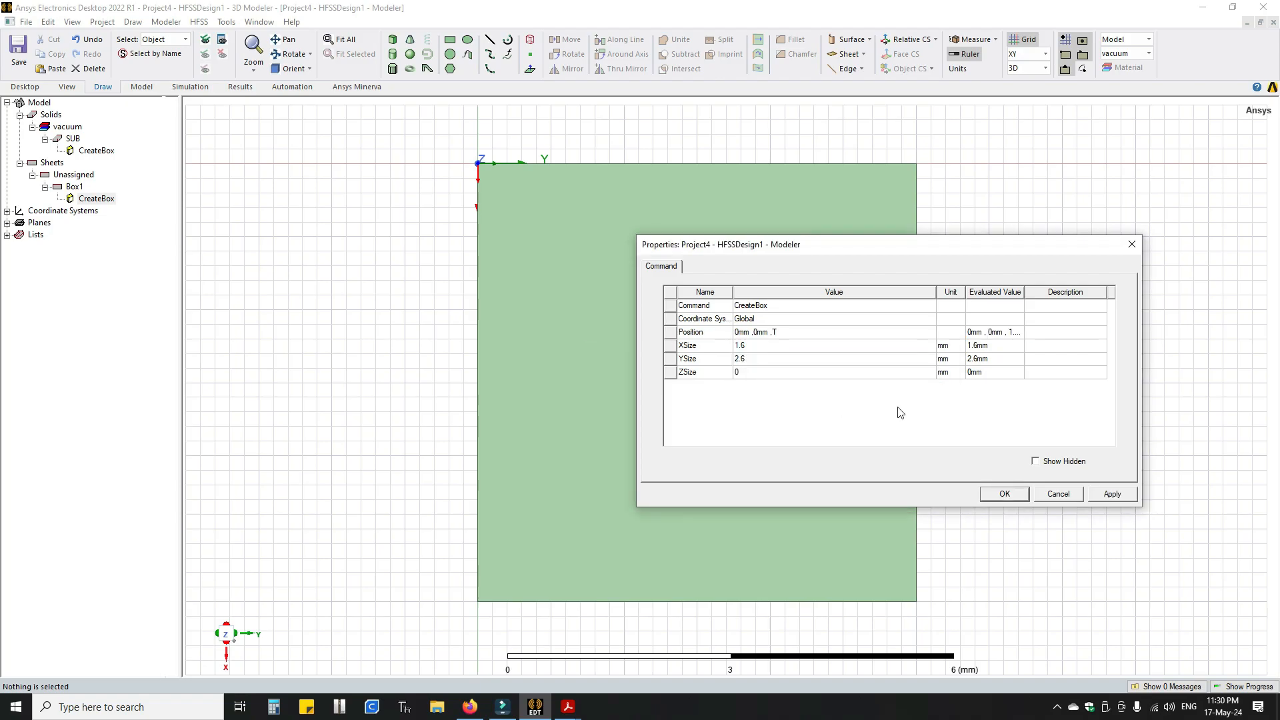
pyautogui.click(1106, 496)
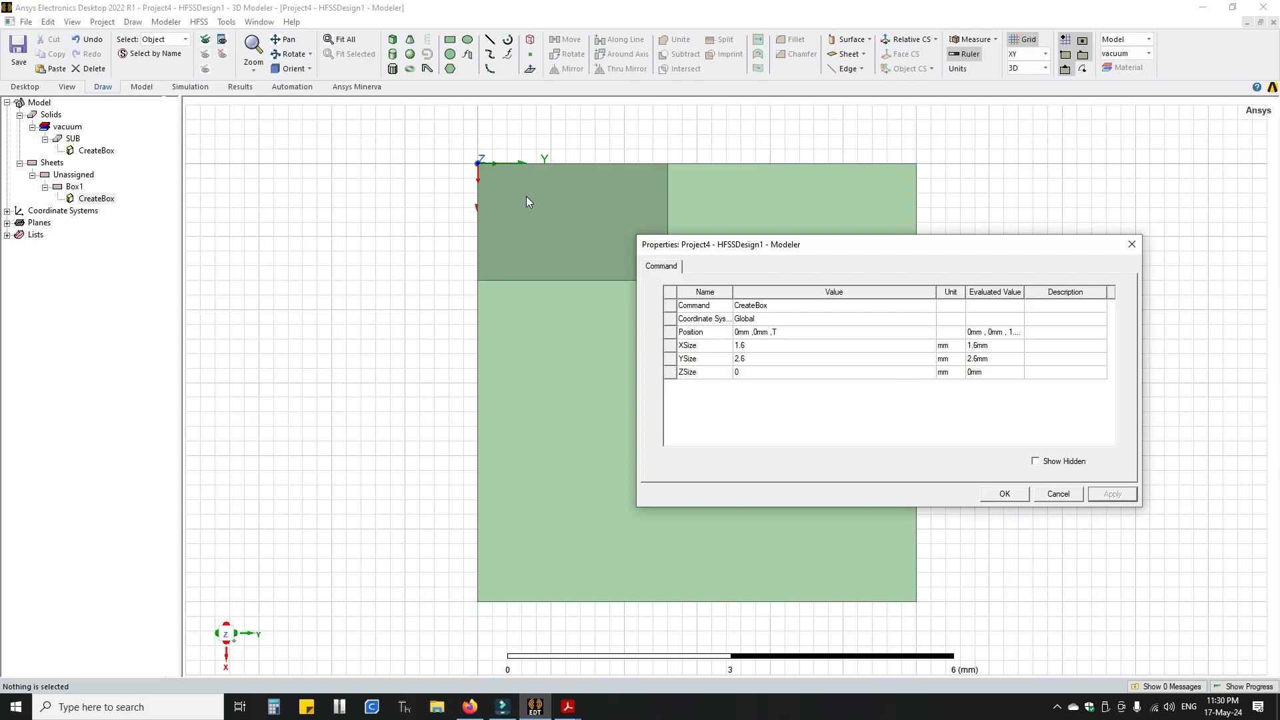
# Set the new box's ZSize to a new length variable mt of 0.125 mm and apply it
pyautogui.click(791, 332)
pyautogui.click(790, 331)
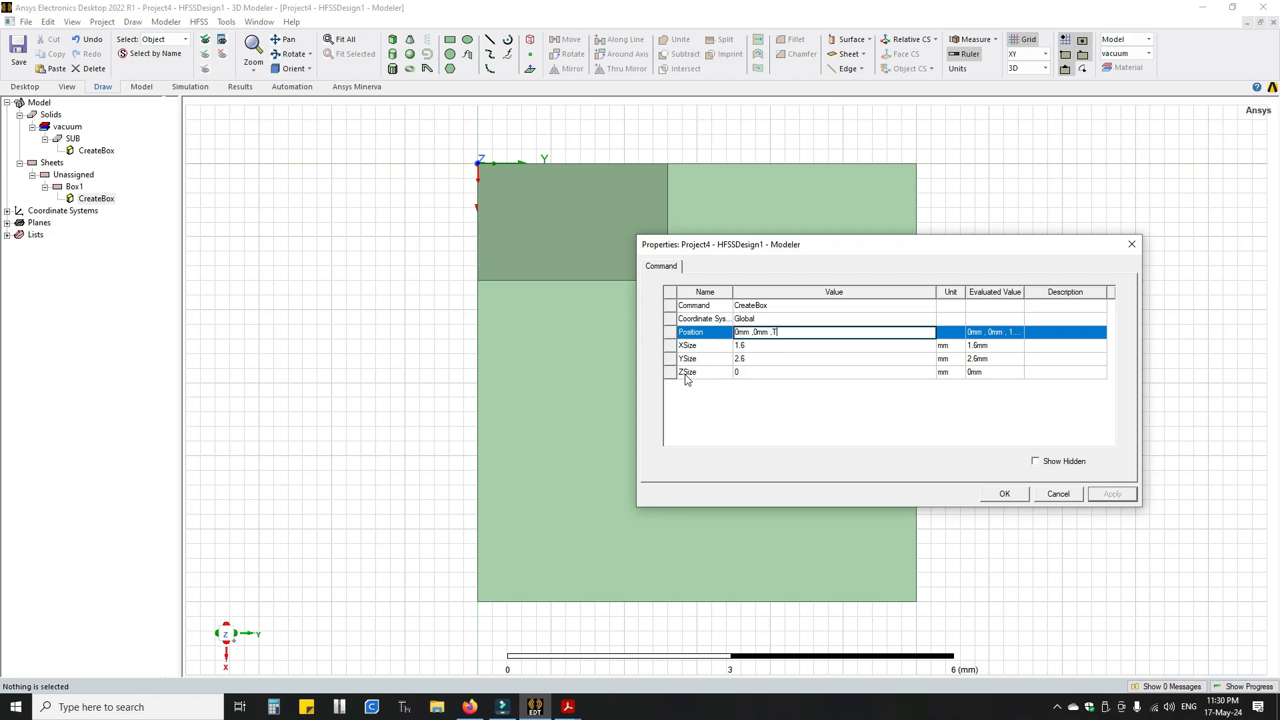
pyautogui.click(750, 373)
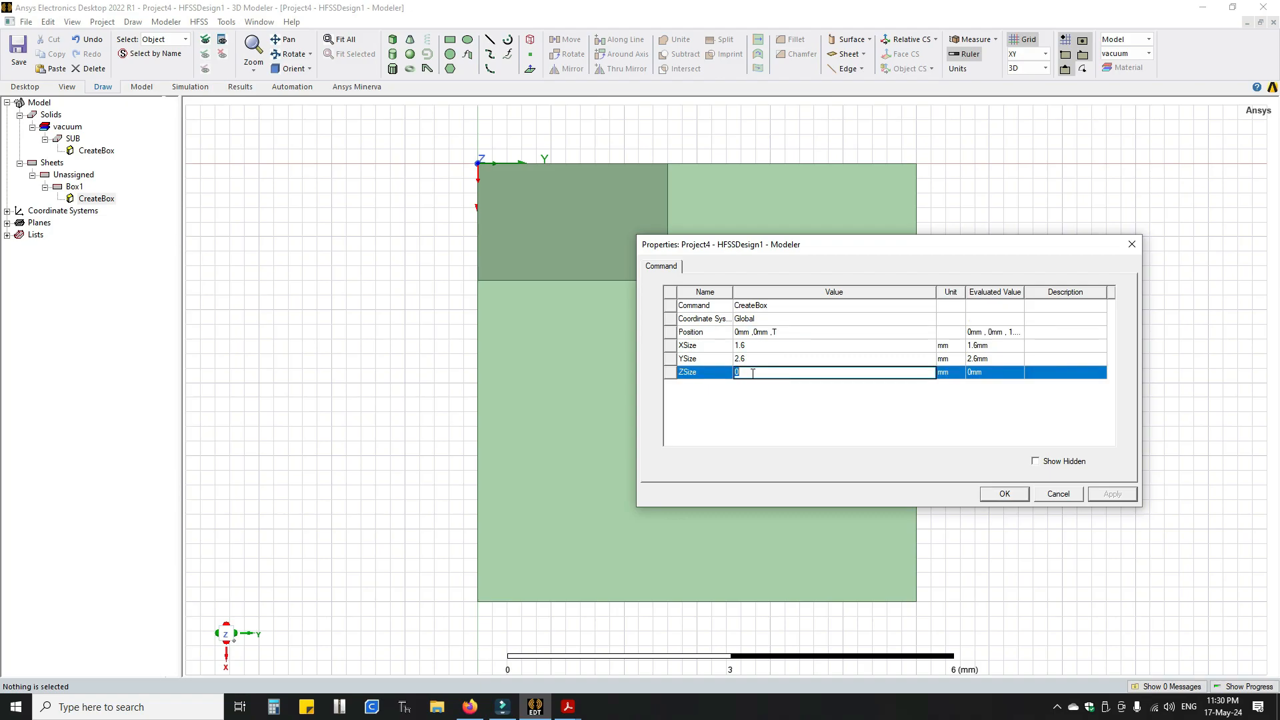
pyautogui.write('mt')
pyautogui.press('Return')
pyautogui.write('0.125')
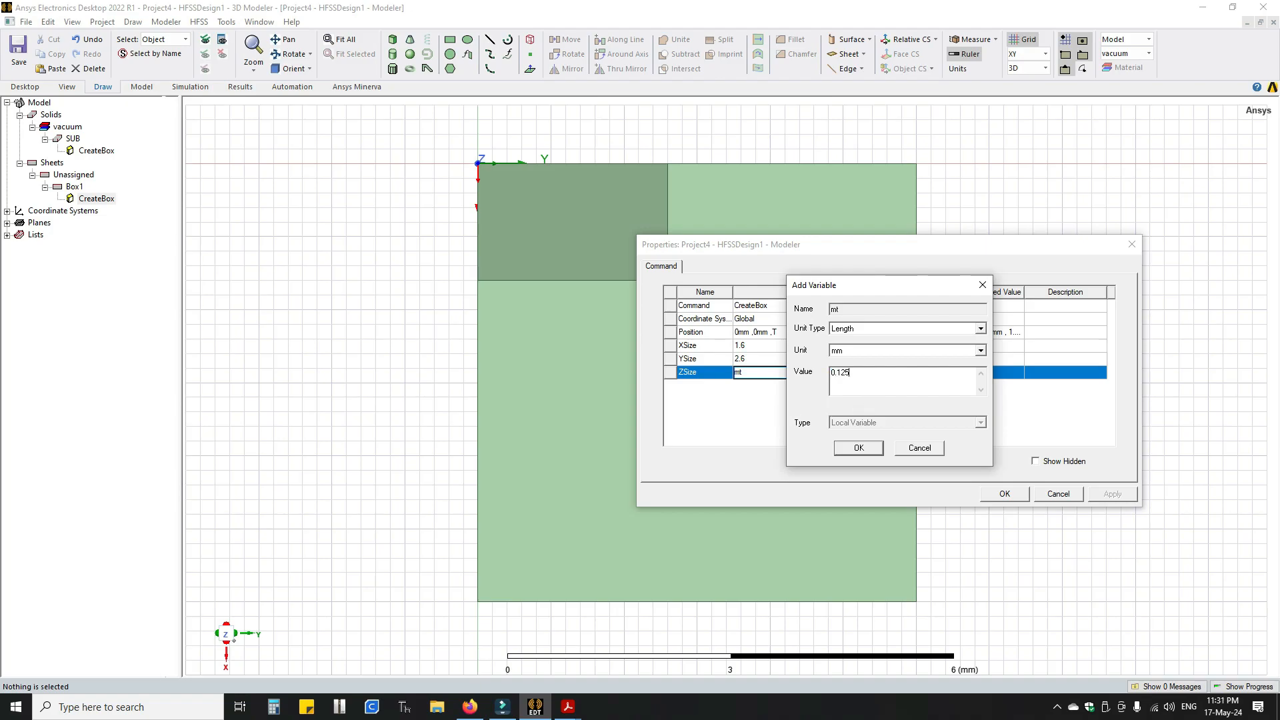
pyautogui.click(859, 447)
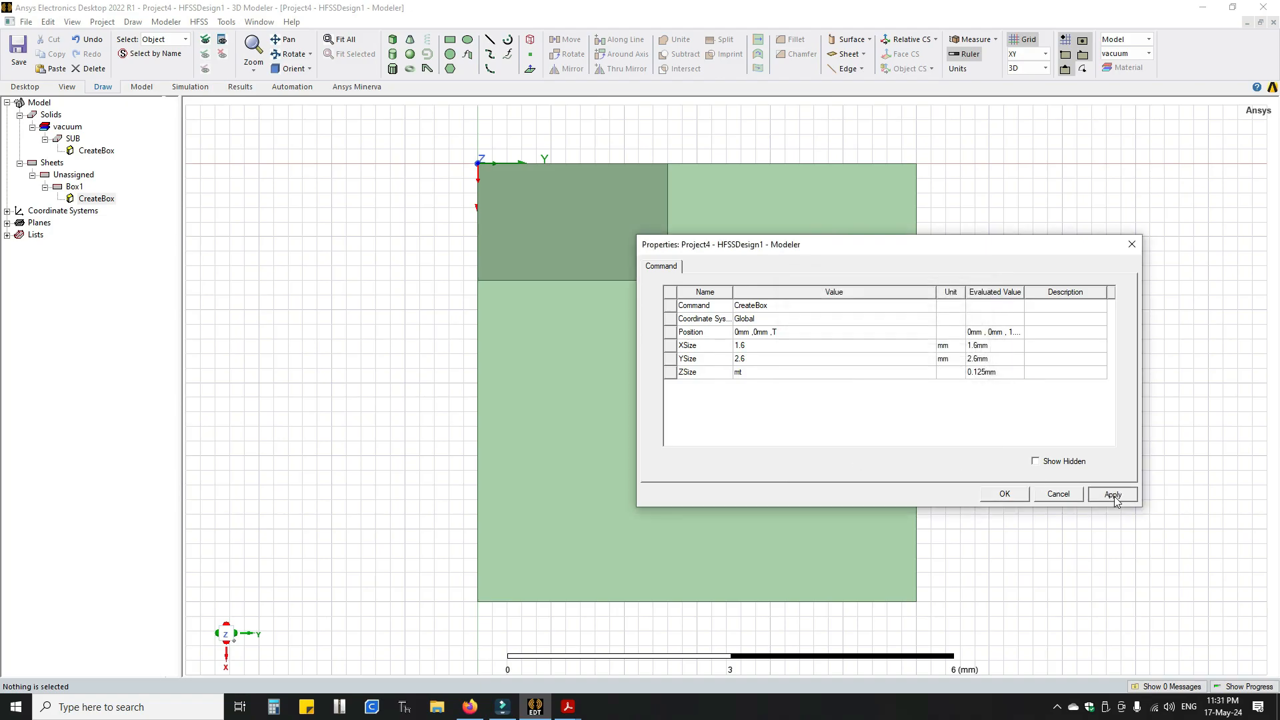
pyautogui.click(1113, 495)
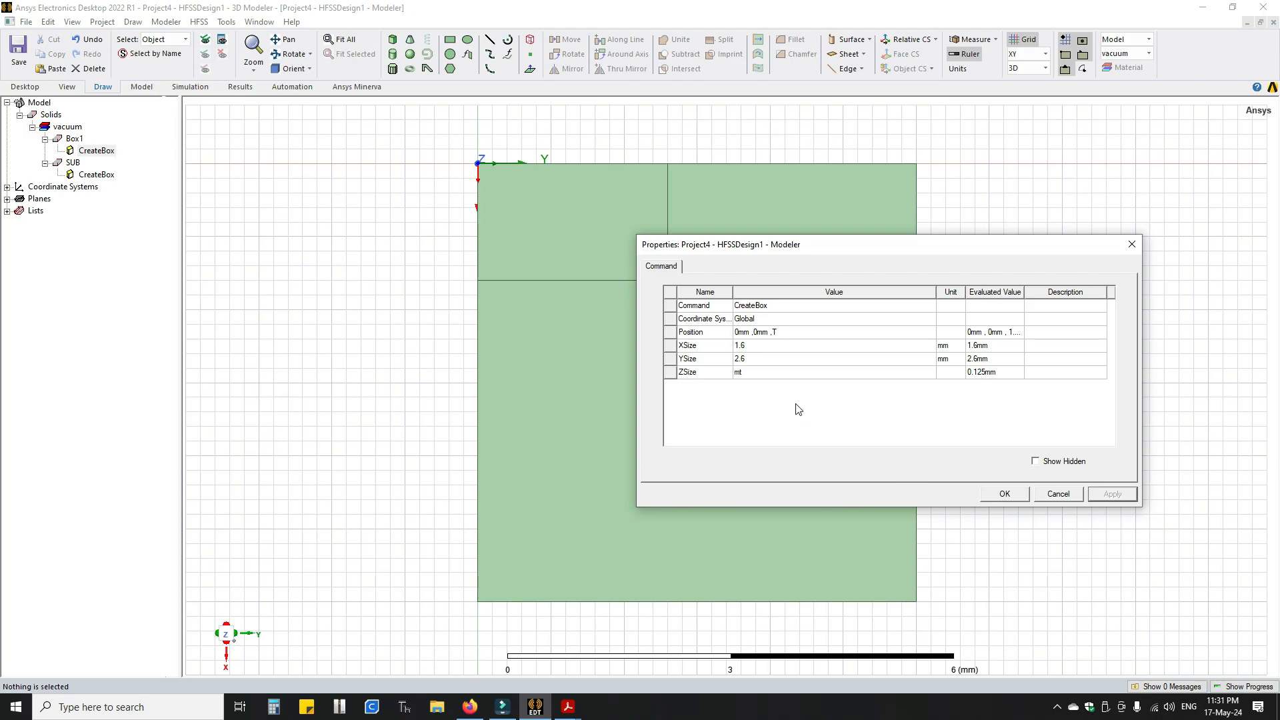
# Check the feed line's placement in Fig. 1 of the paper's PDF, then return to HFSS and set the box's Y position to Len/2
pyautogui.moveTo(568, 706)
pyautogui.click(660, 632)
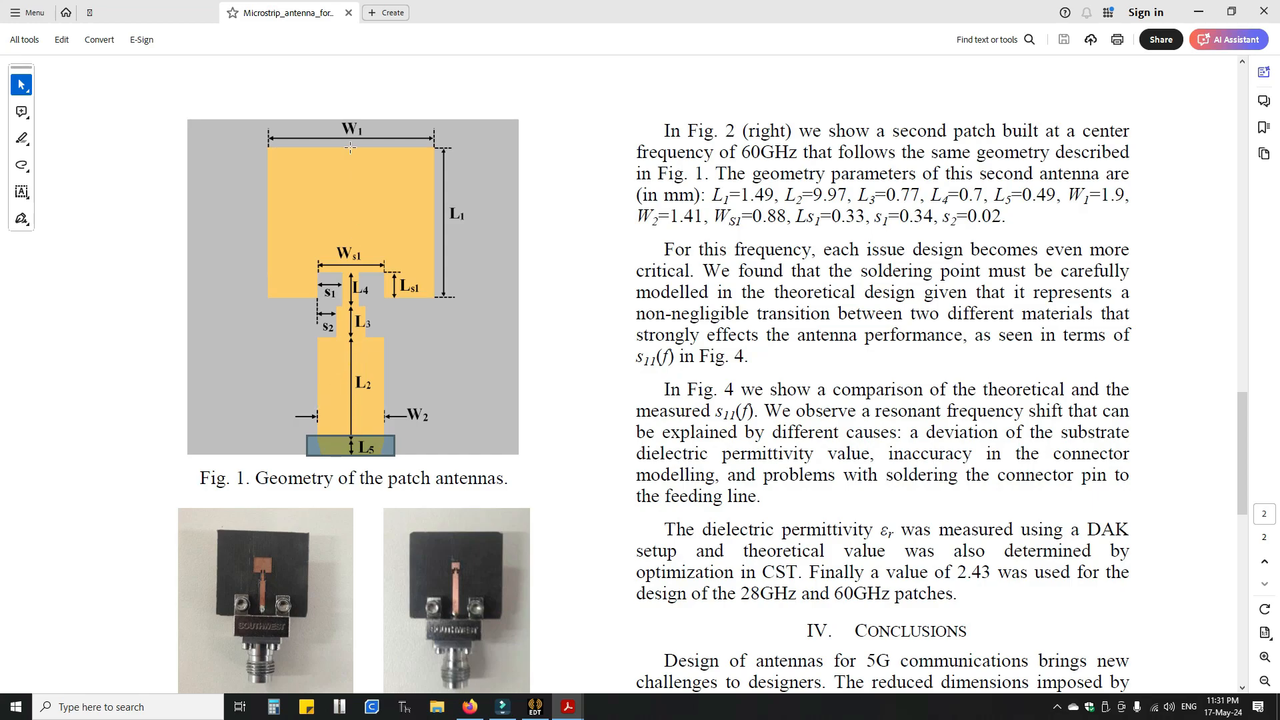
pyautogui.moveTo(184, 263); pyautogui.dragTo(354, 477)
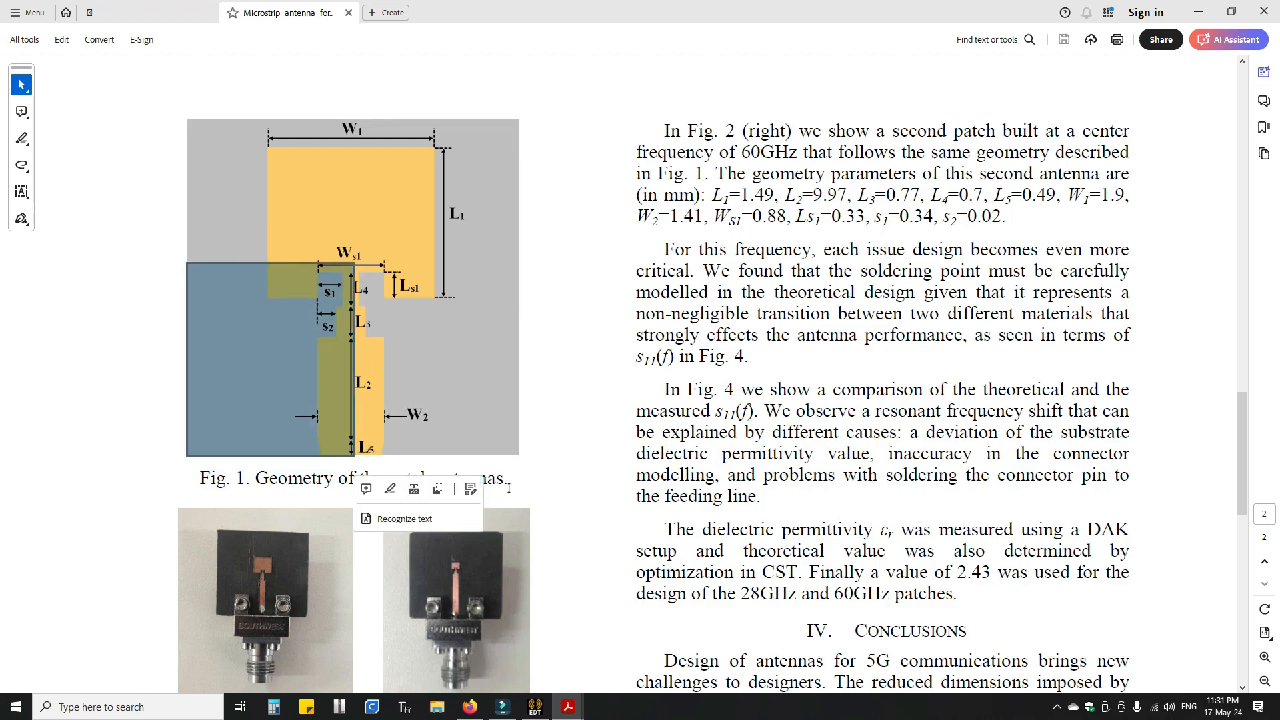
pyautogui.click(543, 710)
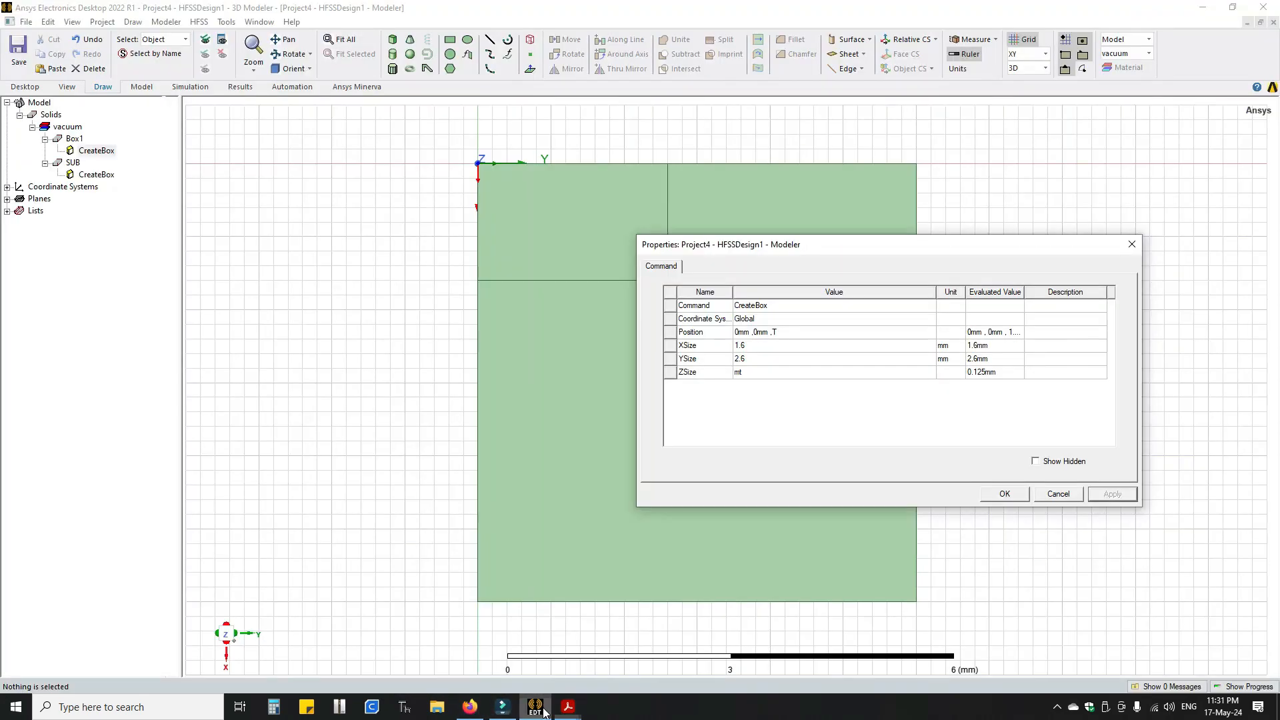
pyautogui.click(766, 334)
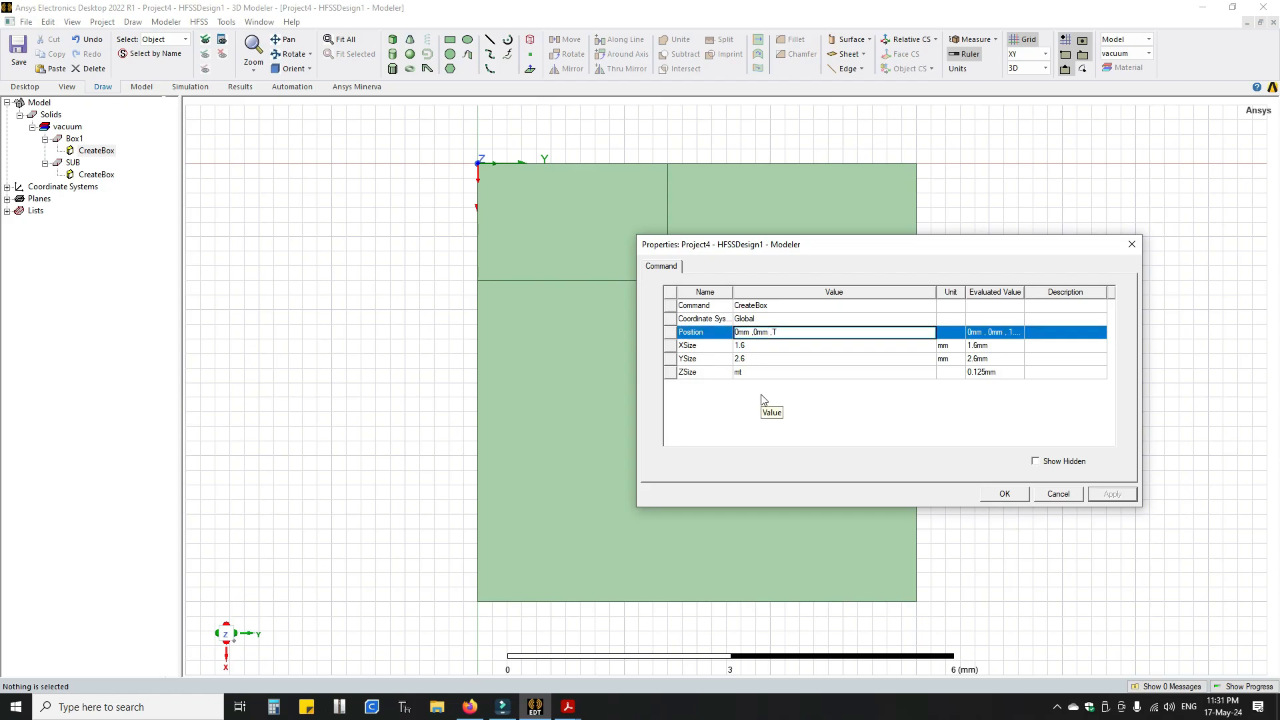
pyautogui.press('BackSpace')
pyautogui.press('BackSpace')
pyautogui.press('BackSpace')
pyautogui.write('le')
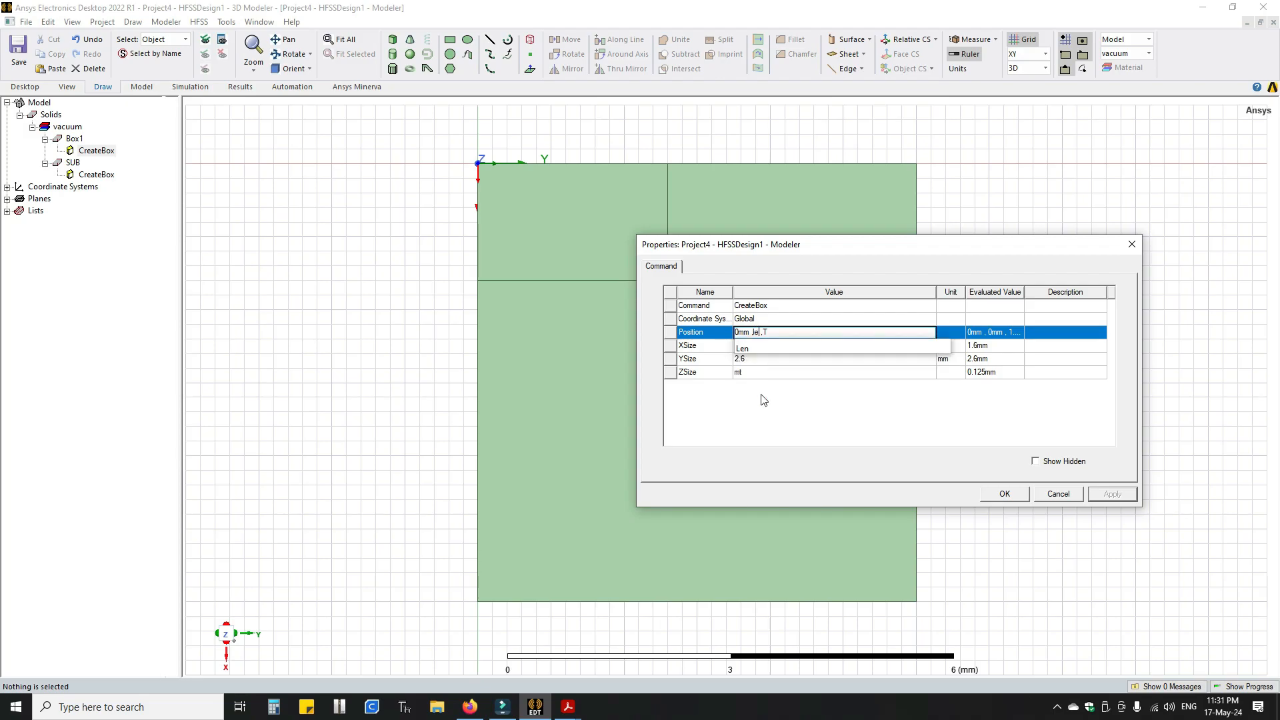
pyautogui.press('Return')
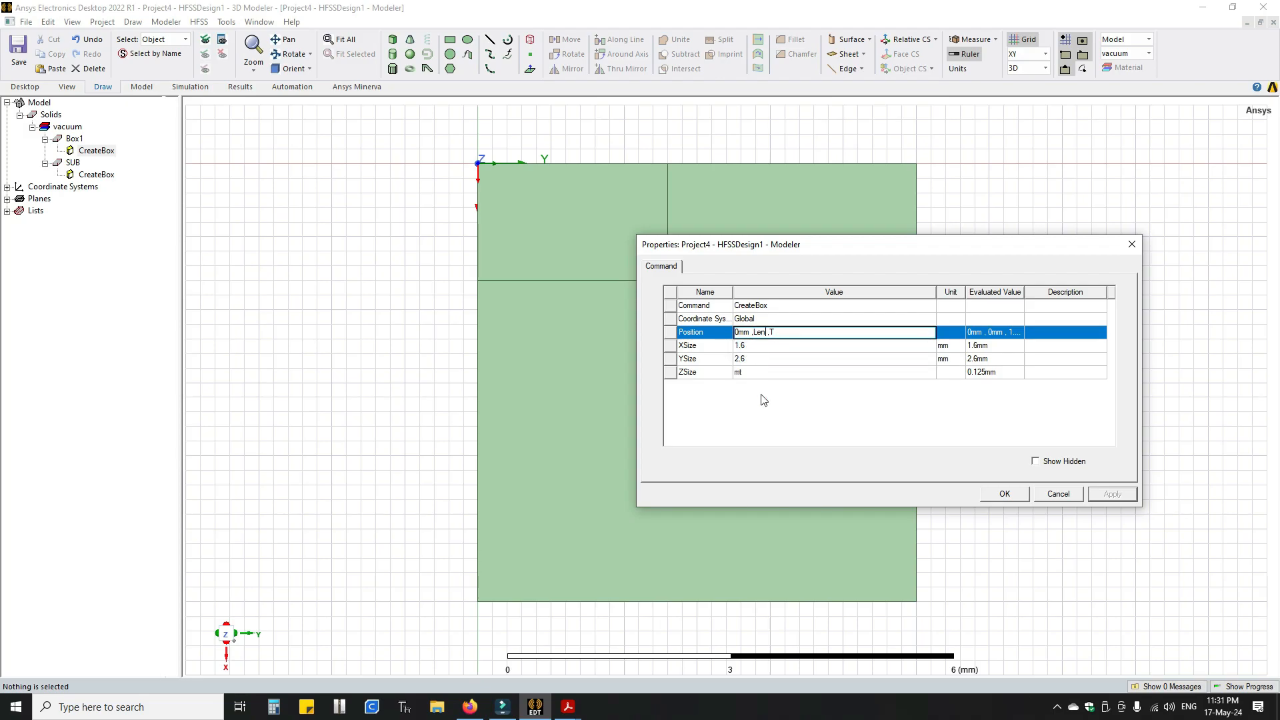
pyautogui.write('/2')
pyautogui.click(802, 454)
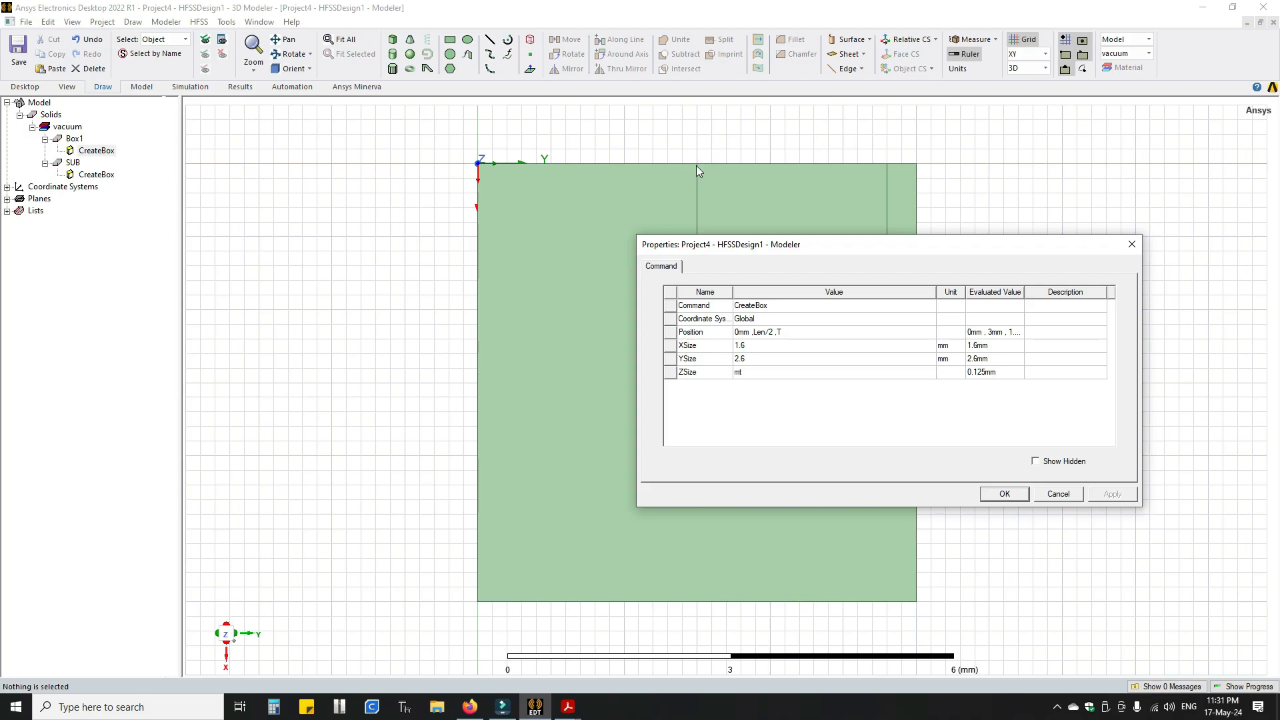
# Look up W2 in the paper's PDF, return to HFSS, and set the box's YSize to a new variable W2 of 1.41 mm
pyautogui.moveTo(568, 705)
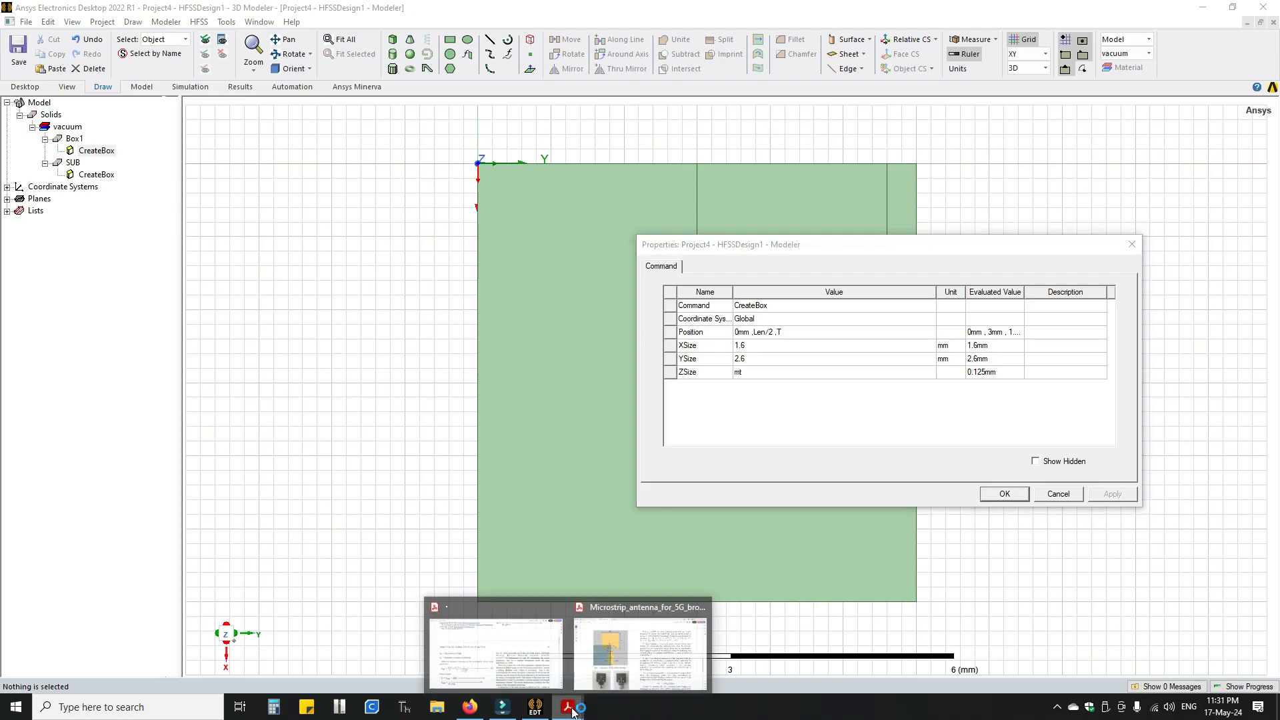
pyautogui.click(629, 663)
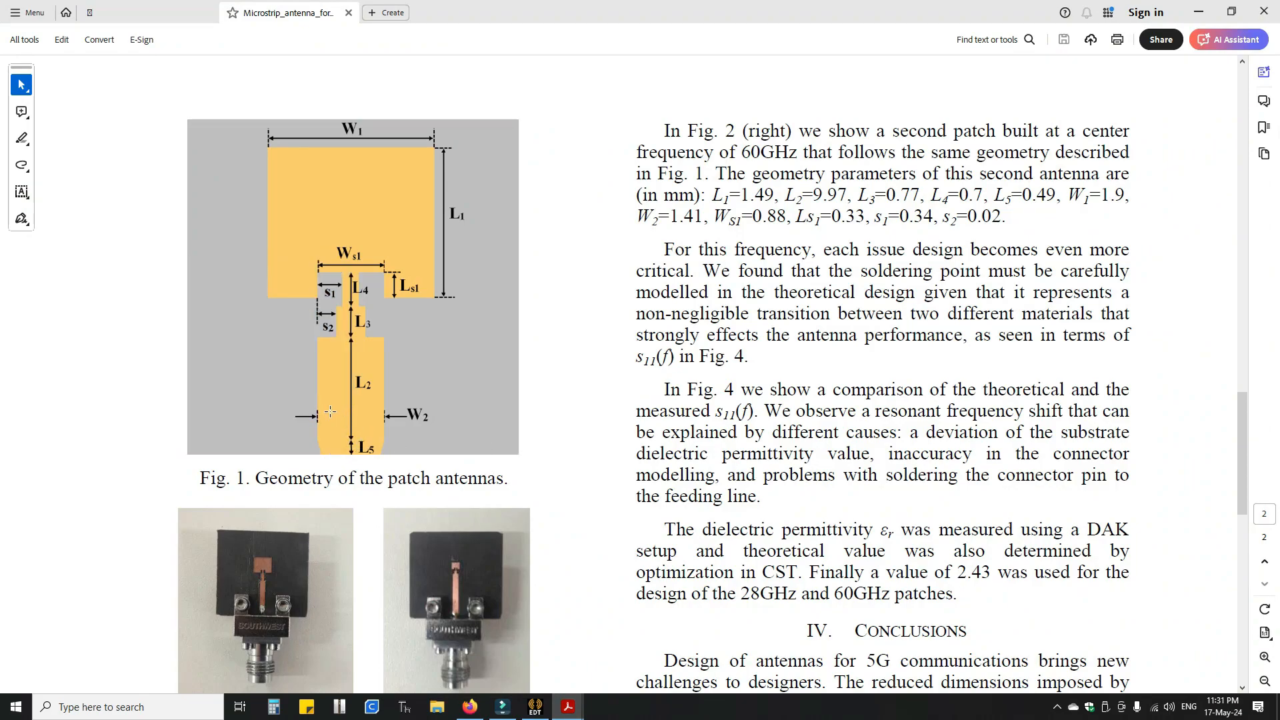
pyautogui.moveTo(317, 395); pyautogui.dragTo(384, 436)
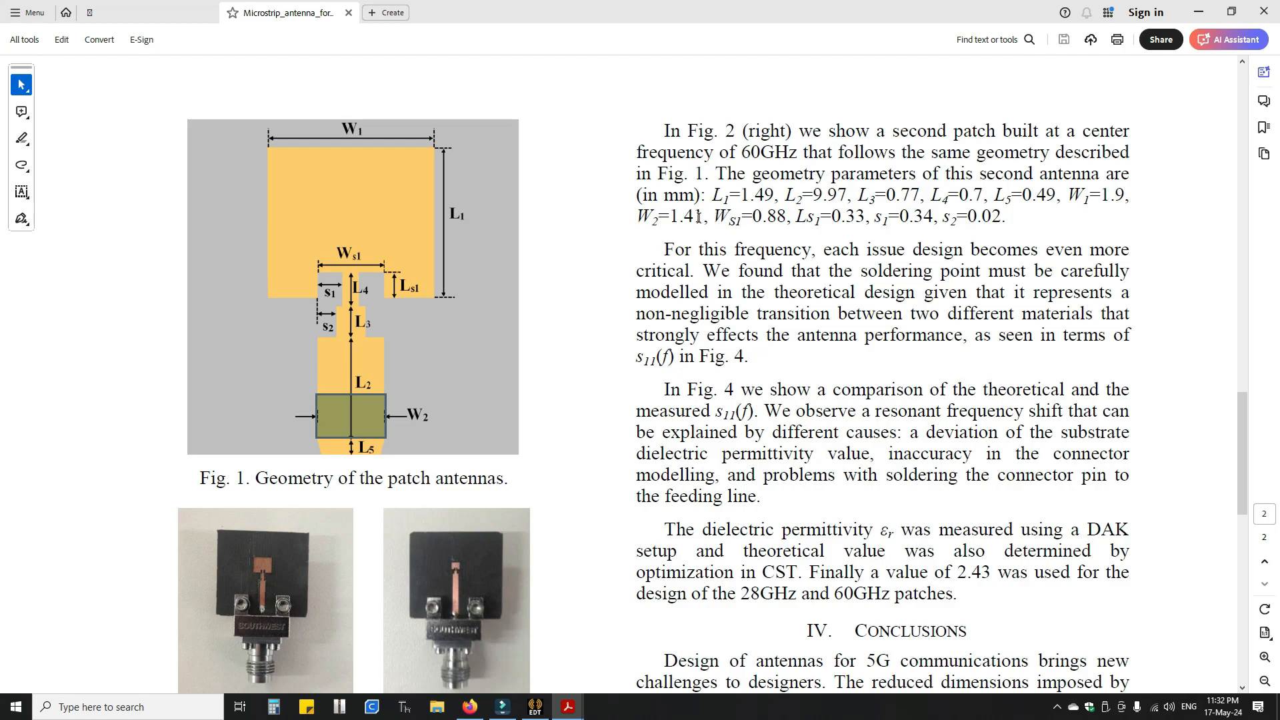
pyautogui.moveTo(637, 217); pyautogui.dragTo(699, 217)
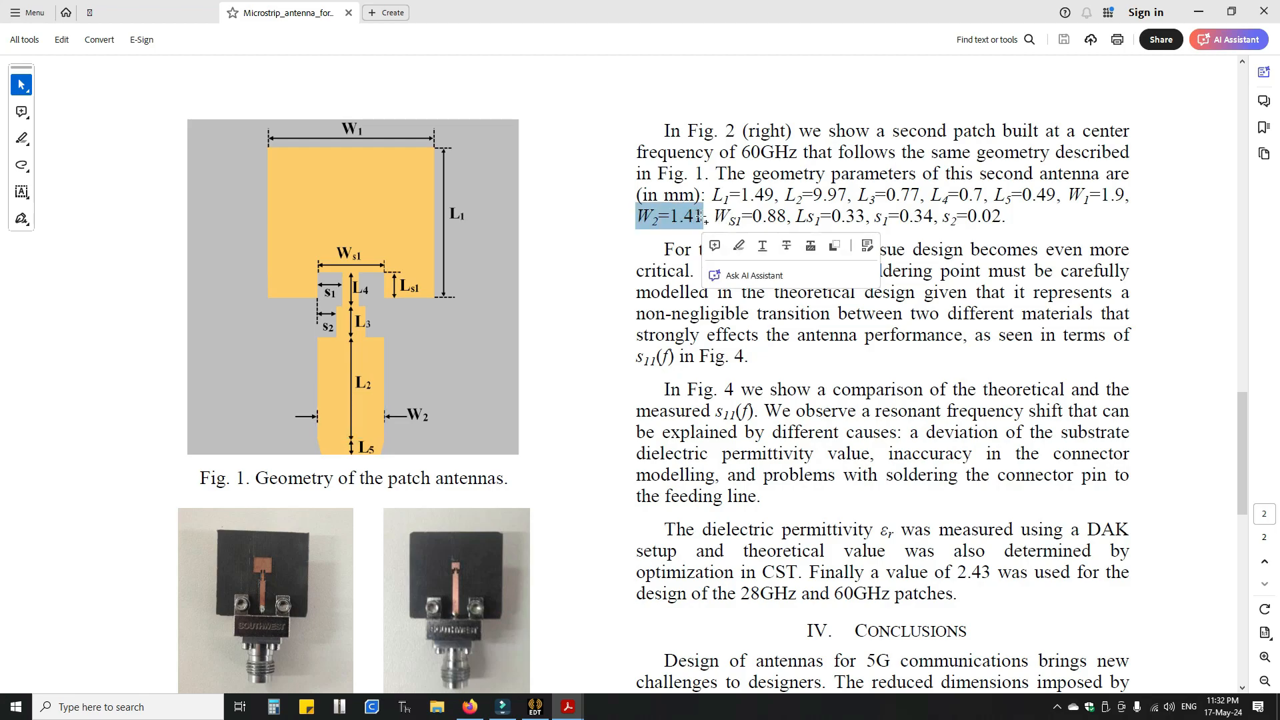
pyautogui.click(532, 710)
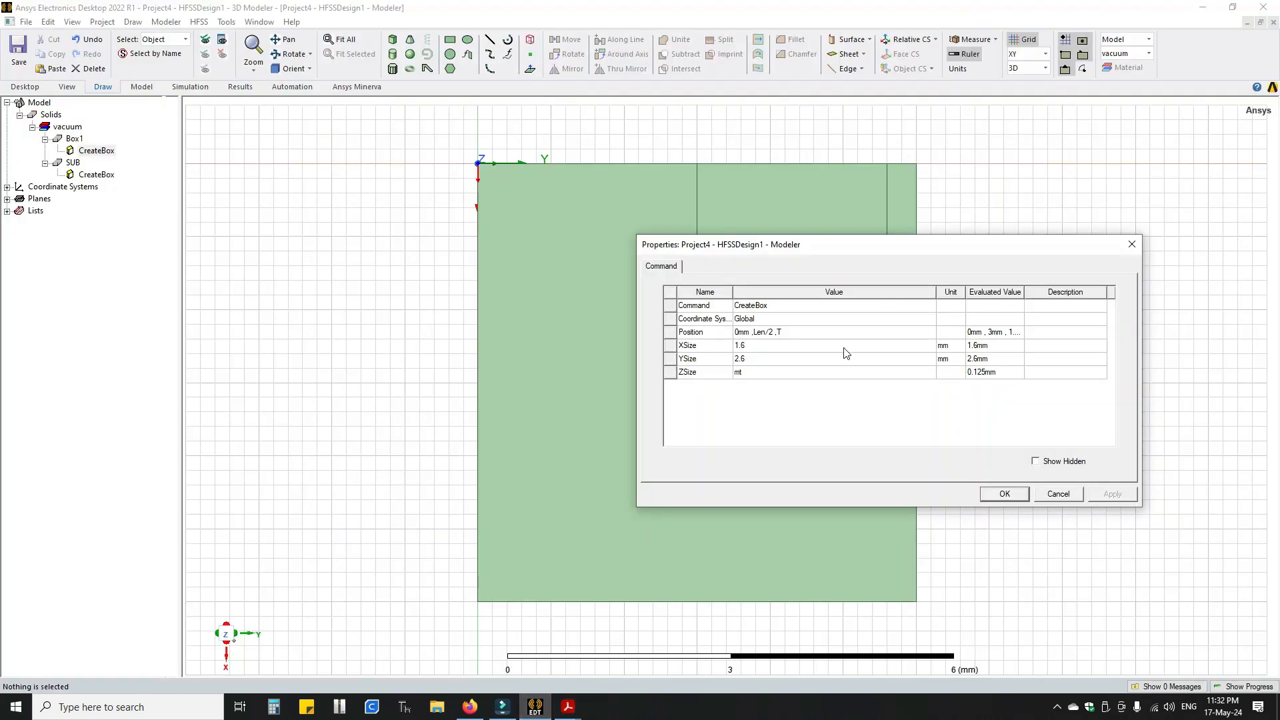
pyautogui.click(753, 359)
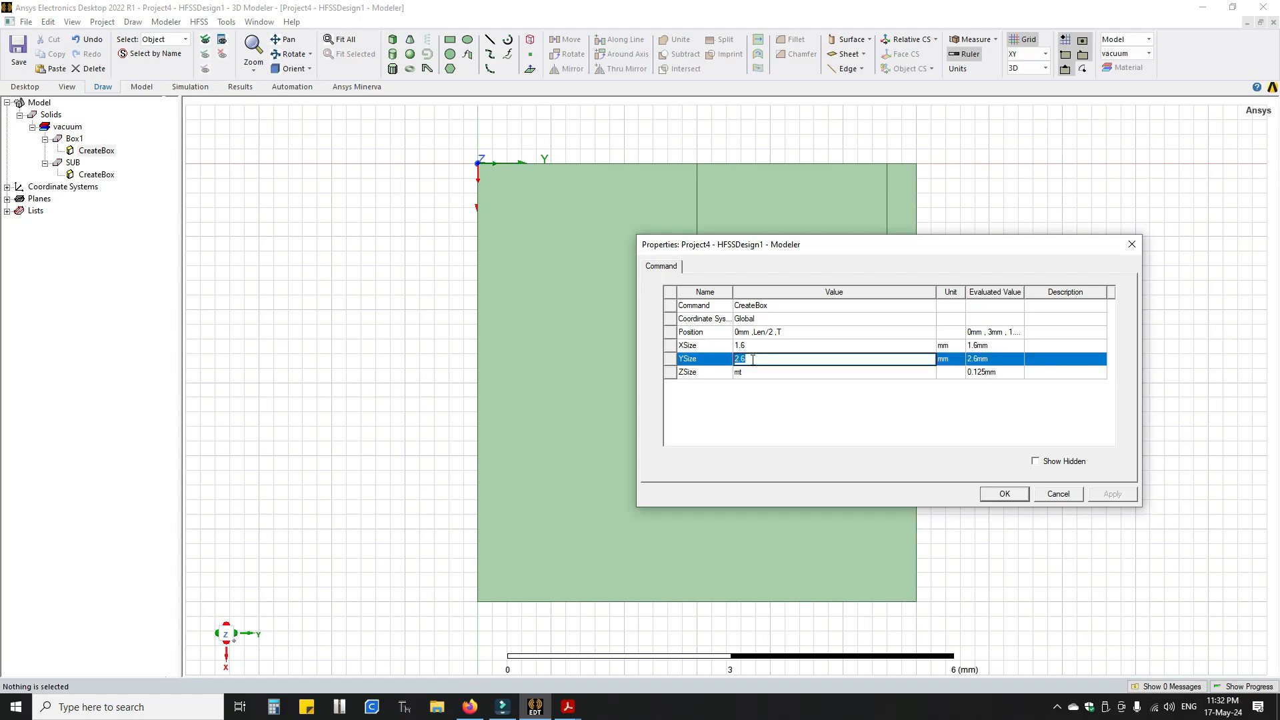
pyautogui.write('W2')
pyautogui.press('Return')
pyautogui.write('1.41')
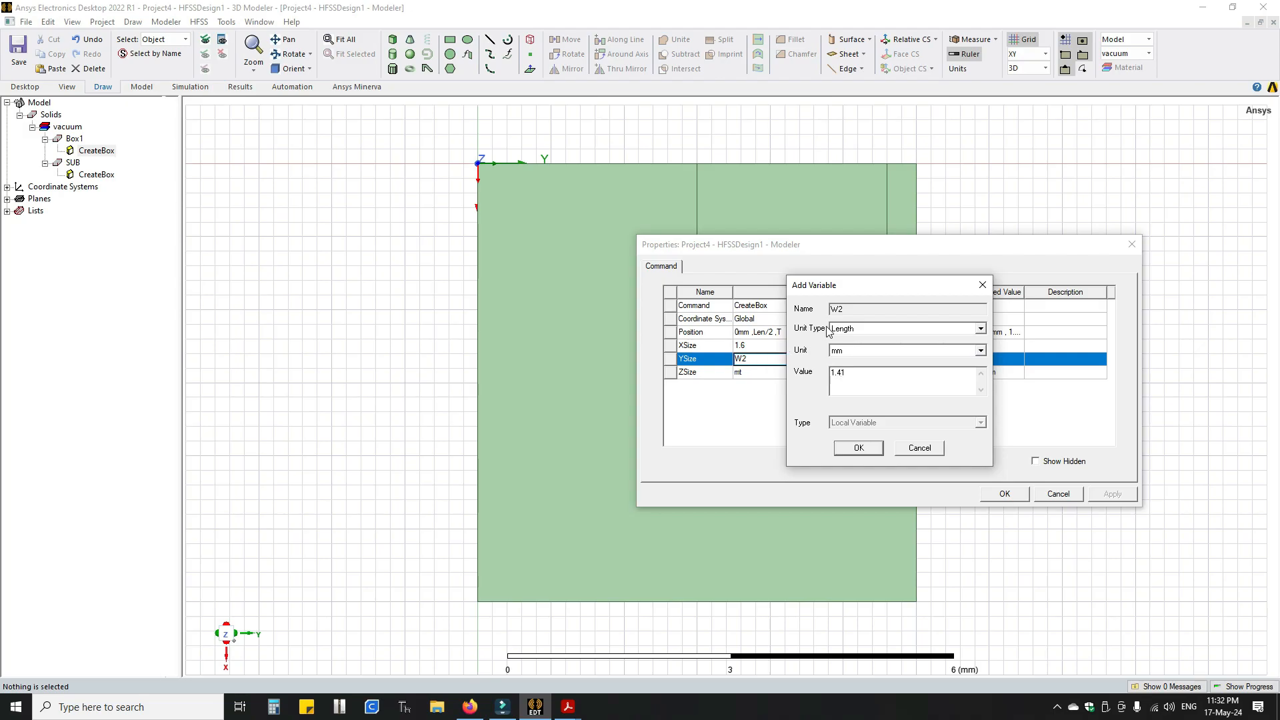
pyautogui.click(858, 448)
pyautogui.click(1112, 494)
pyautogui.click(1005, 495)
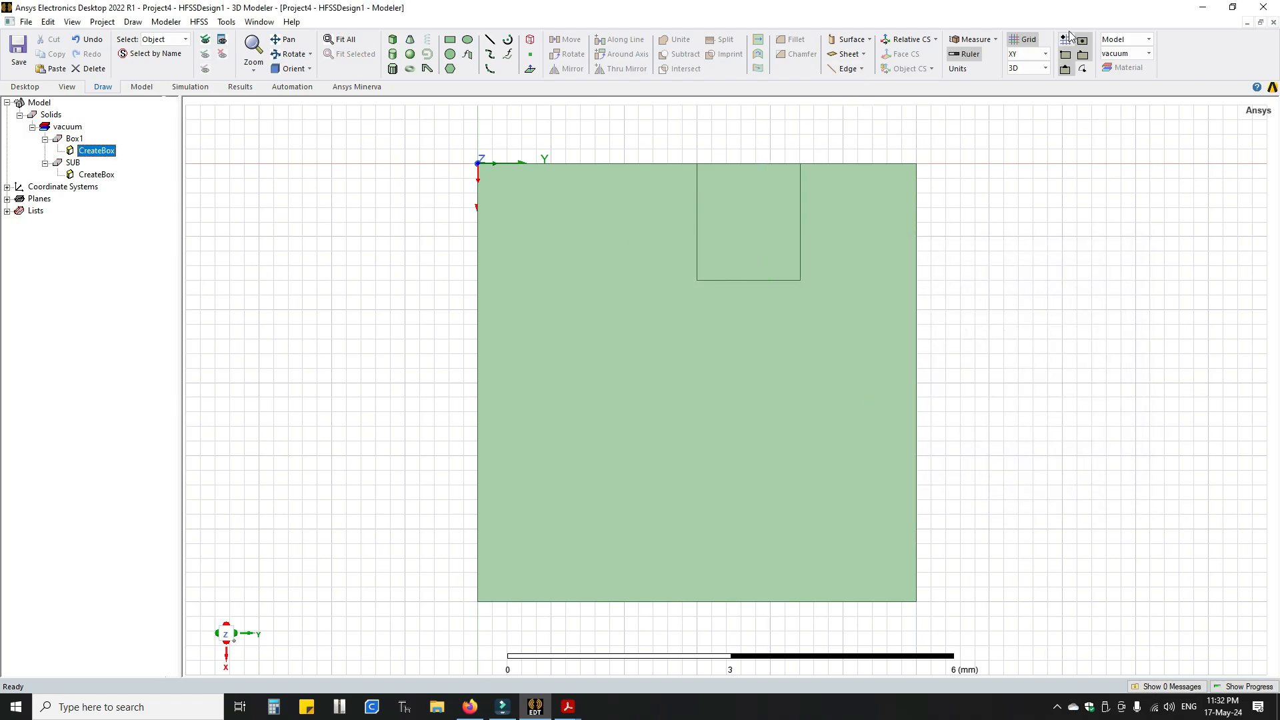
# Measure the distance between the feed-line box's two corners on the substrate's X = 0 edge
pyautogui.click(994, 41)
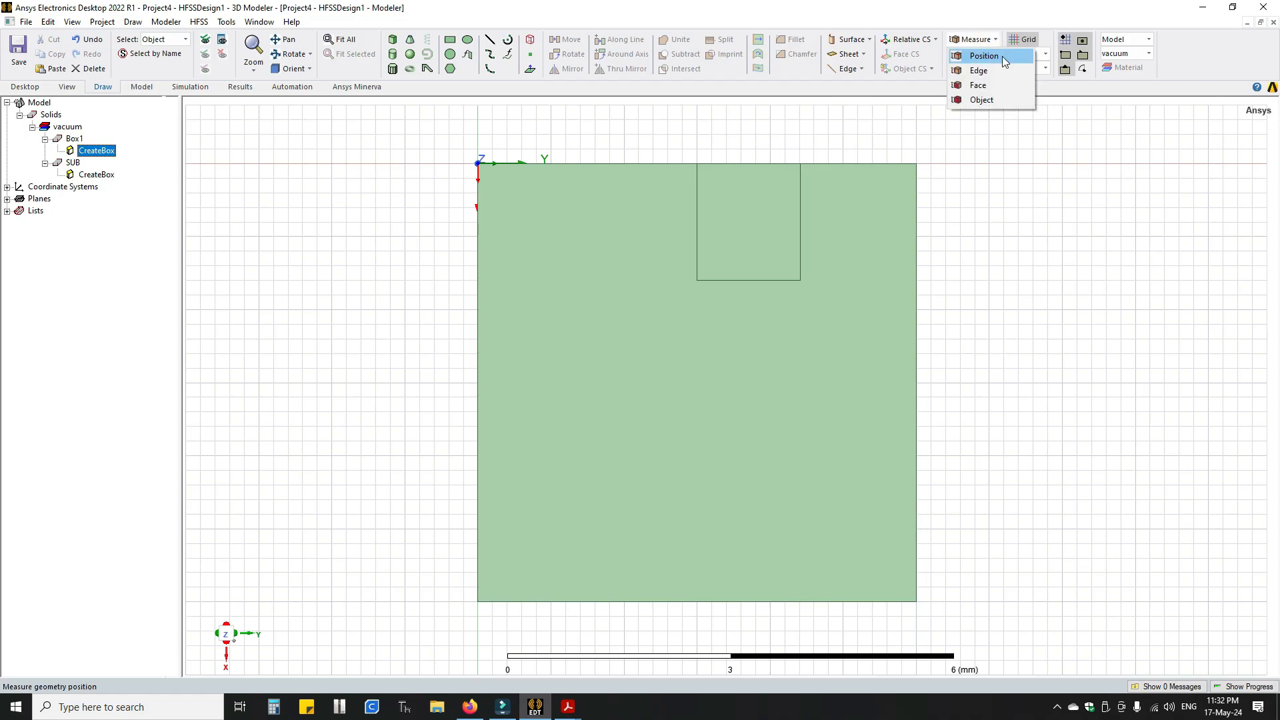
pyautogui.click(1002, 56)
pyautogui.click(707, 167)
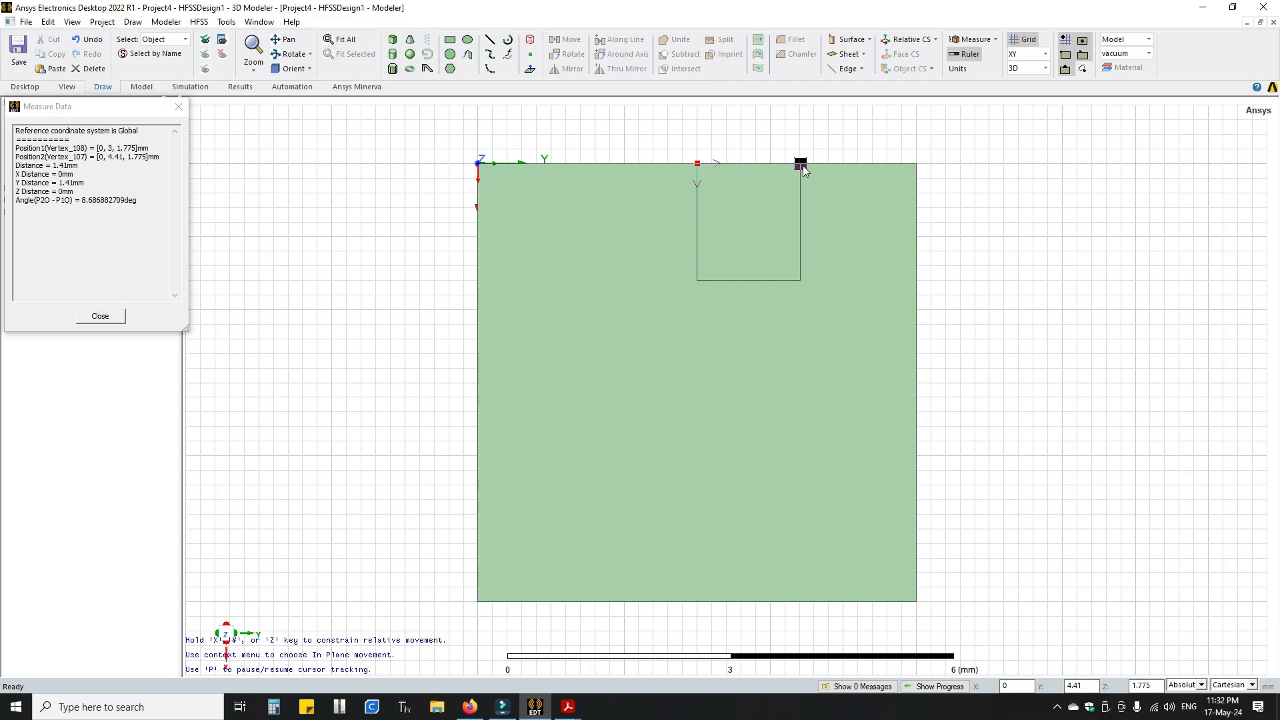
pyautogui.press('Escape')
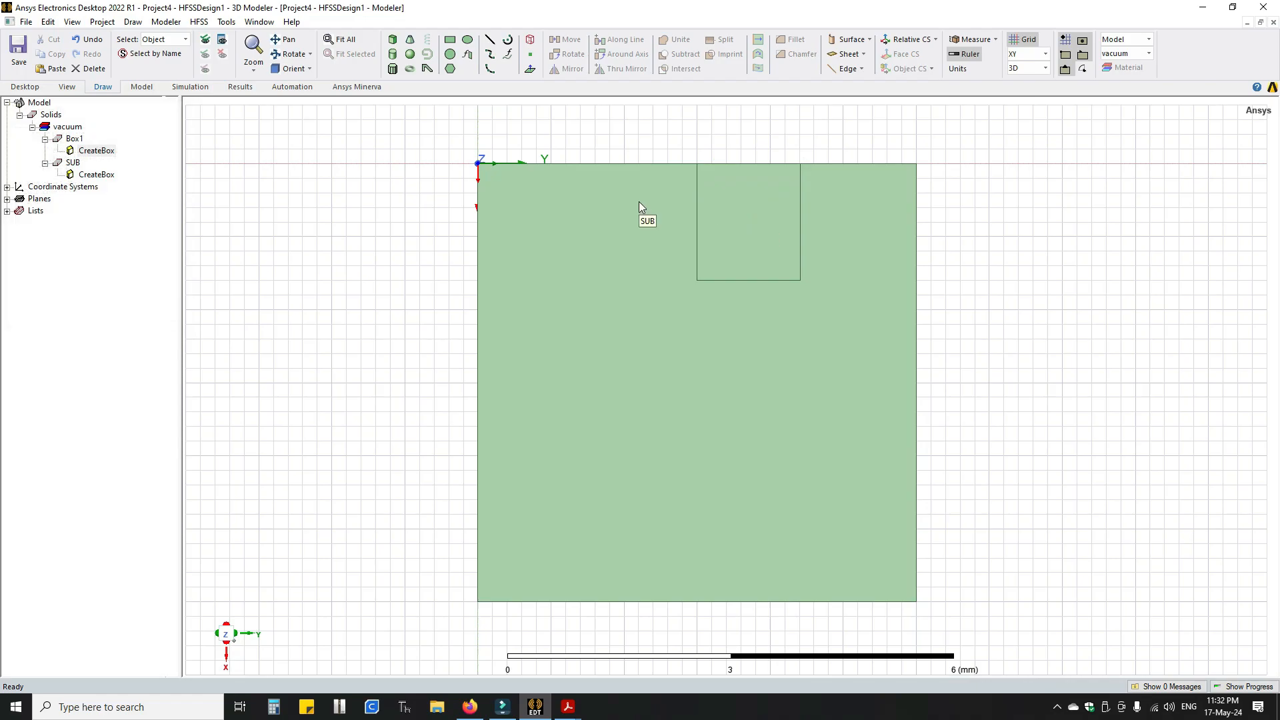
pyautogui.moveTo(442, 129); pyautogui.dragTo(699, 358)
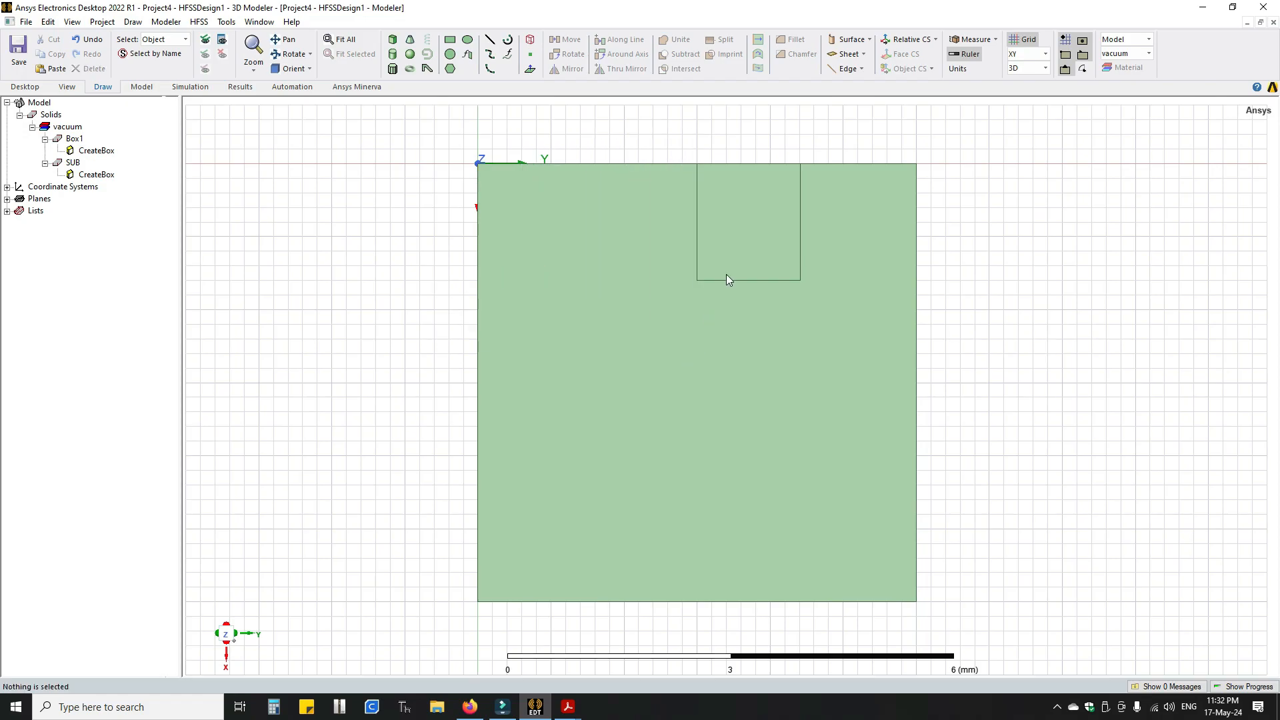
# Set the feed-line box's Y position to Len/2-W2/2 to centre it on the substrate, and close its properties
pyautogui.click(740, 190)
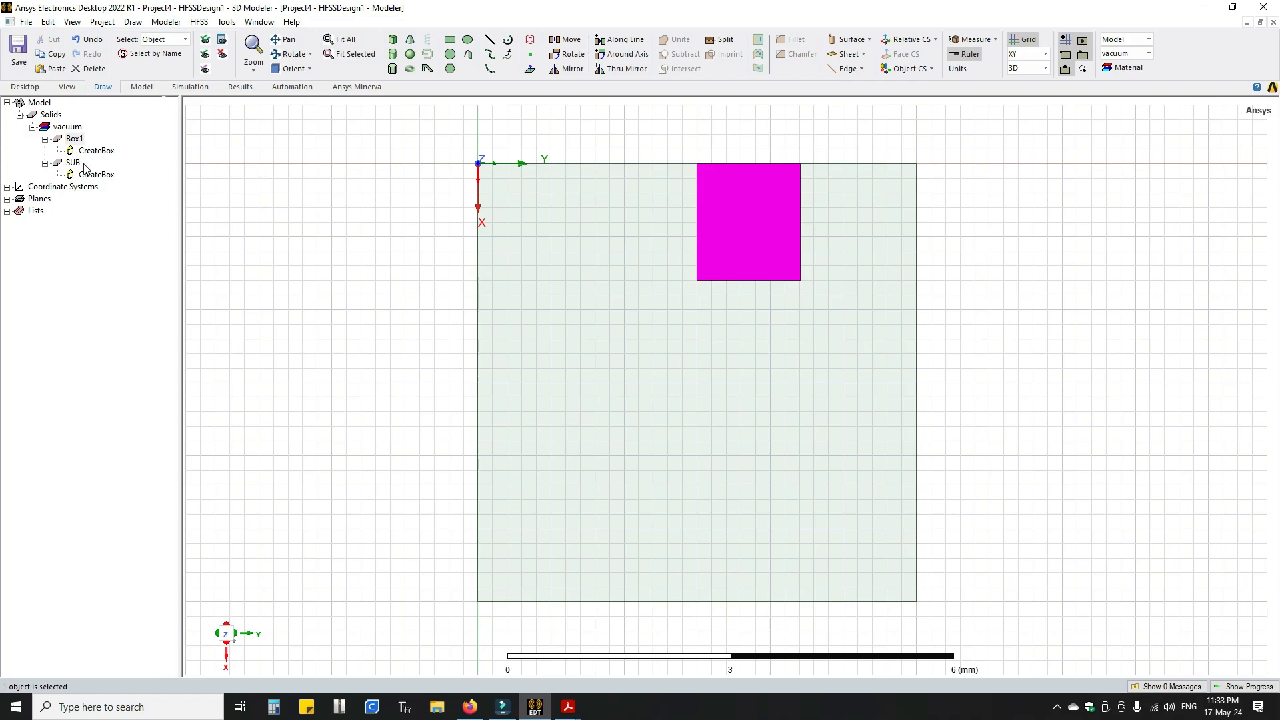
pyautogui.doubleClick(97, 151)
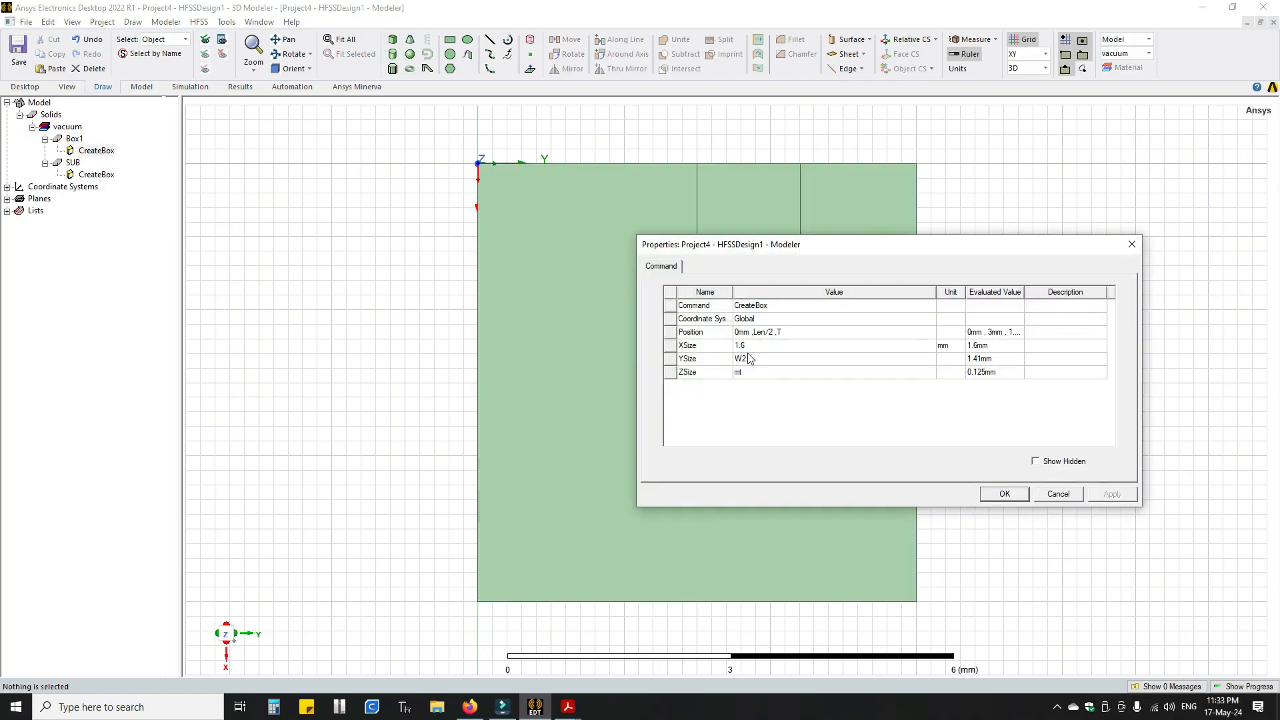
pyautogui.click(772, 337)
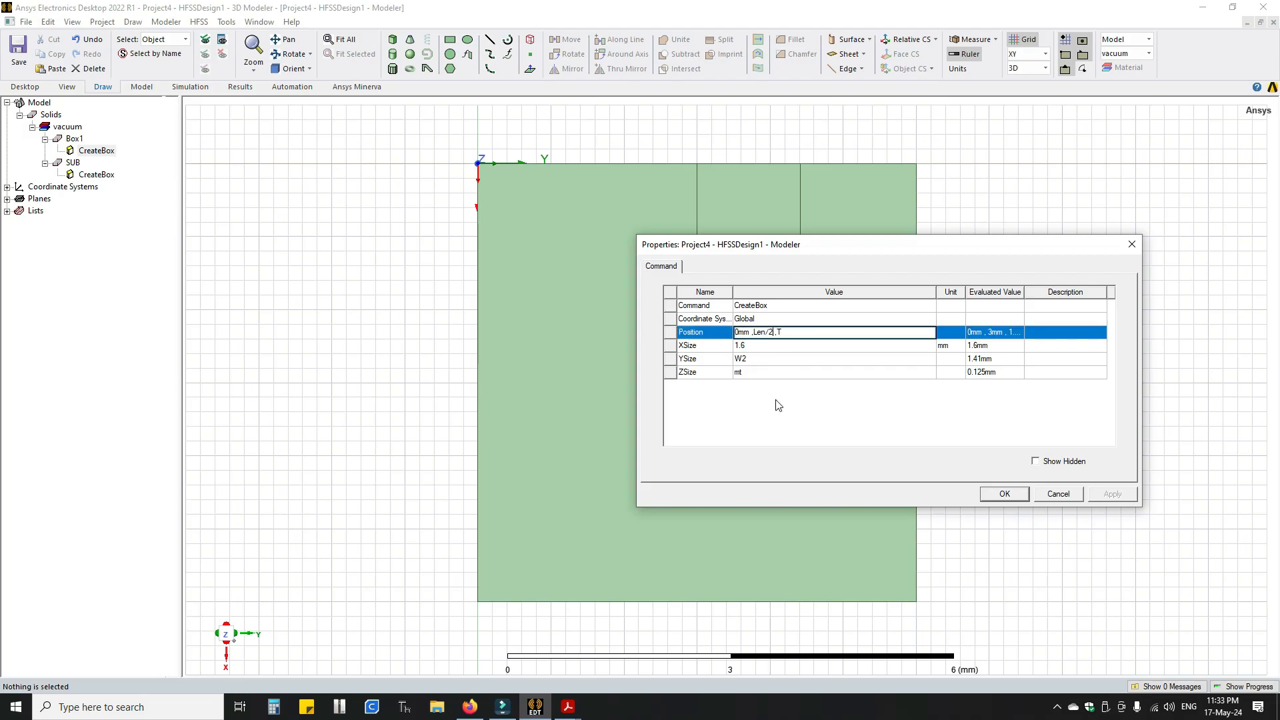
pyautogui.write('-W2/2')
pyautogui.click(832, 433)
pyautogui.click(1113, 494)
pyautogui.click(1006, 494)
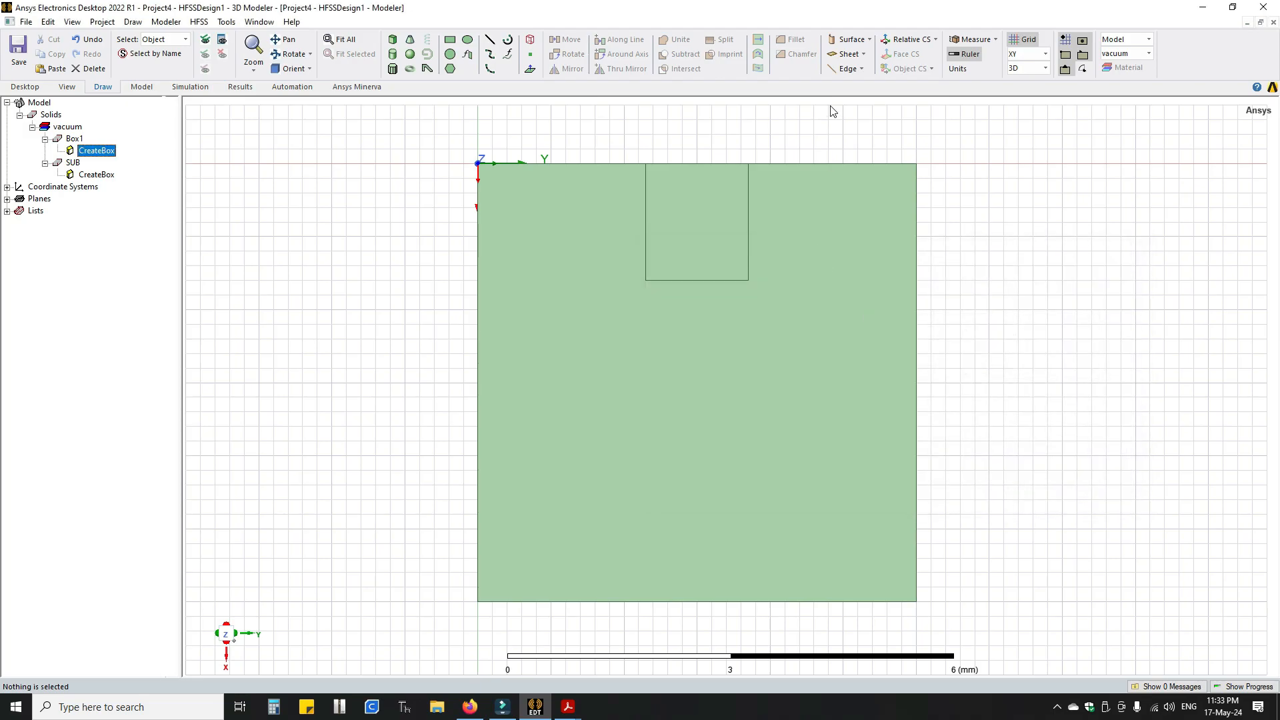
# Measure the gaps between the substrate's two corners and the feed-line box's nearest corners along the X = 0 edge
pyautogui.click(982, 44)
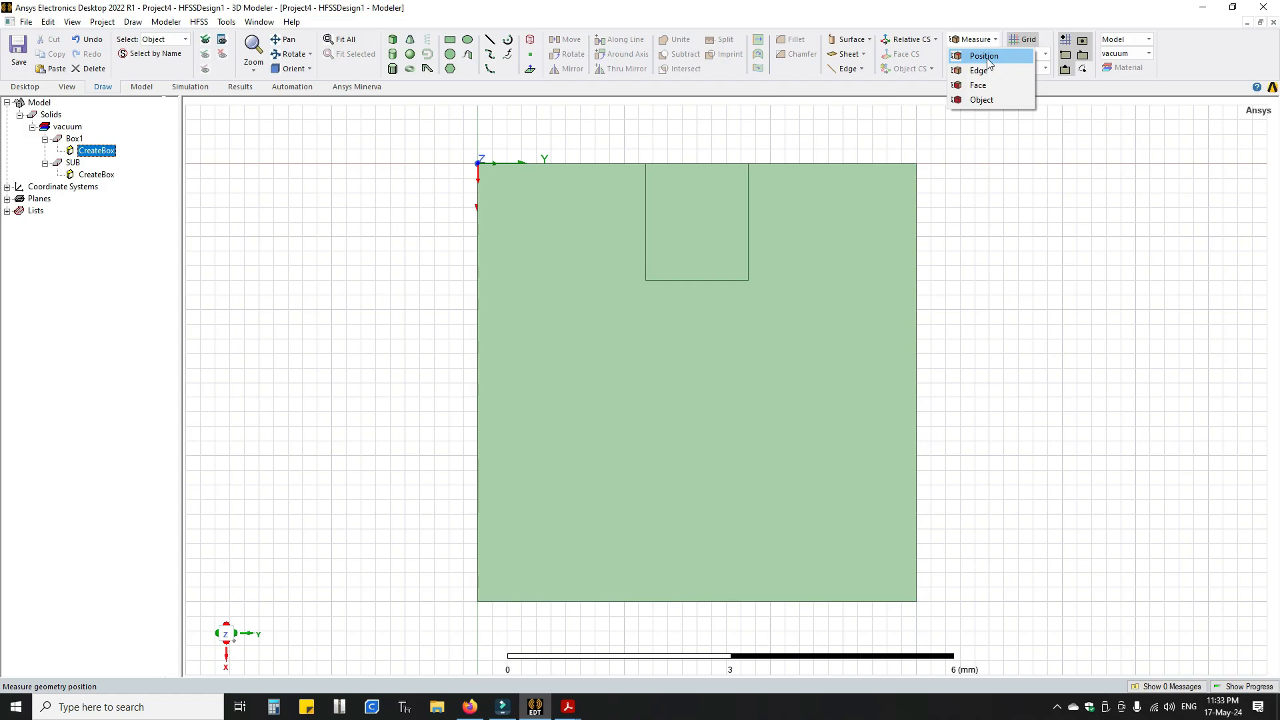
pyautogui.click(984, 56)
pyautogui.click(478, 164)
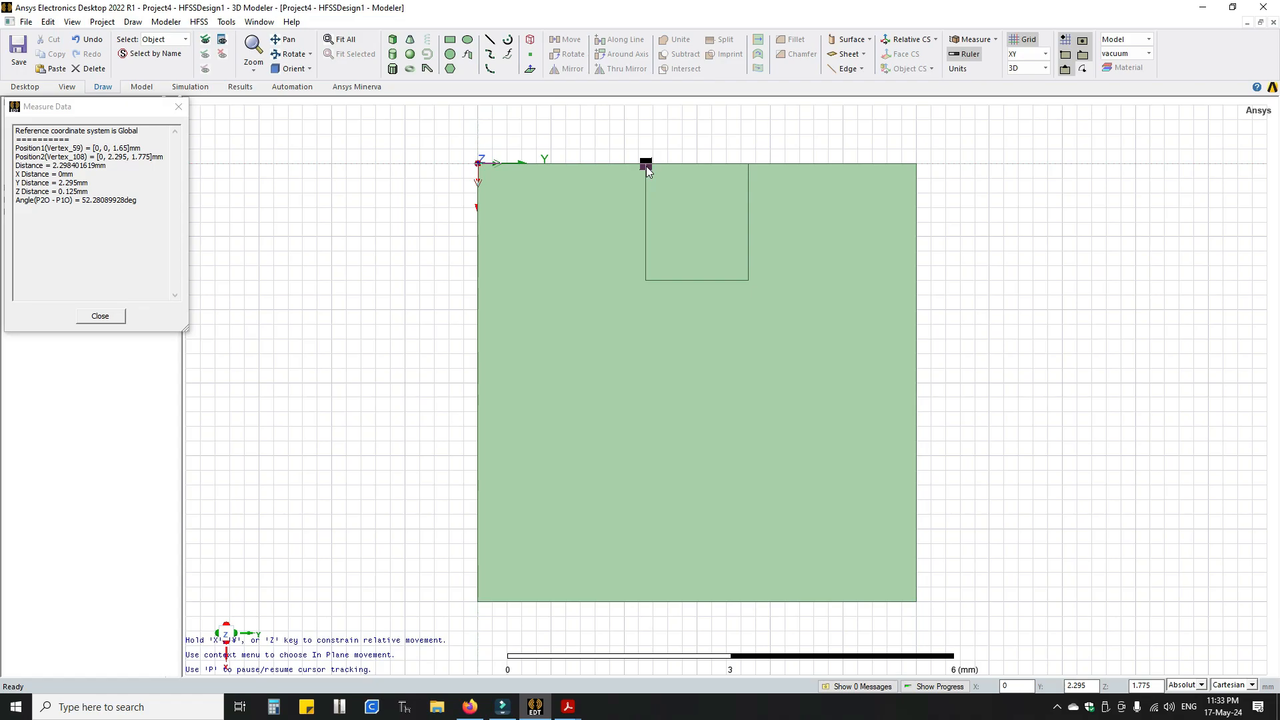
pyautogui.click(917, 167)
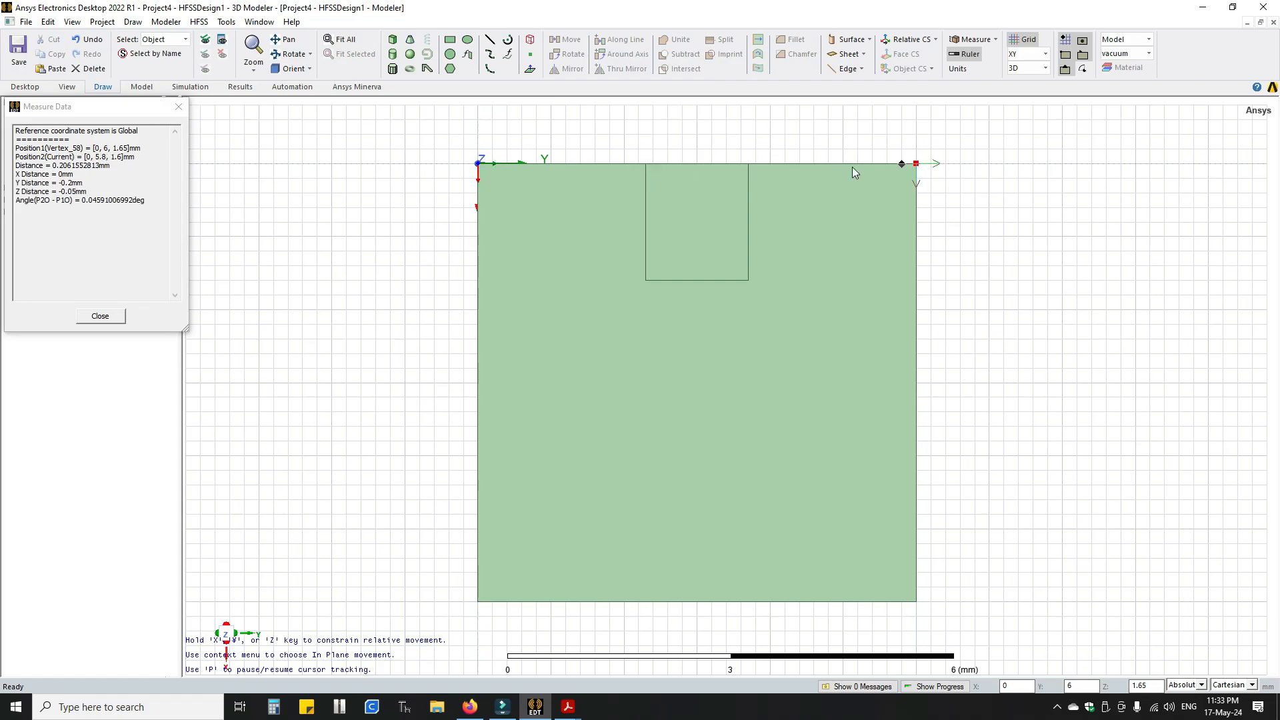
pyautogui.click(749, 166)
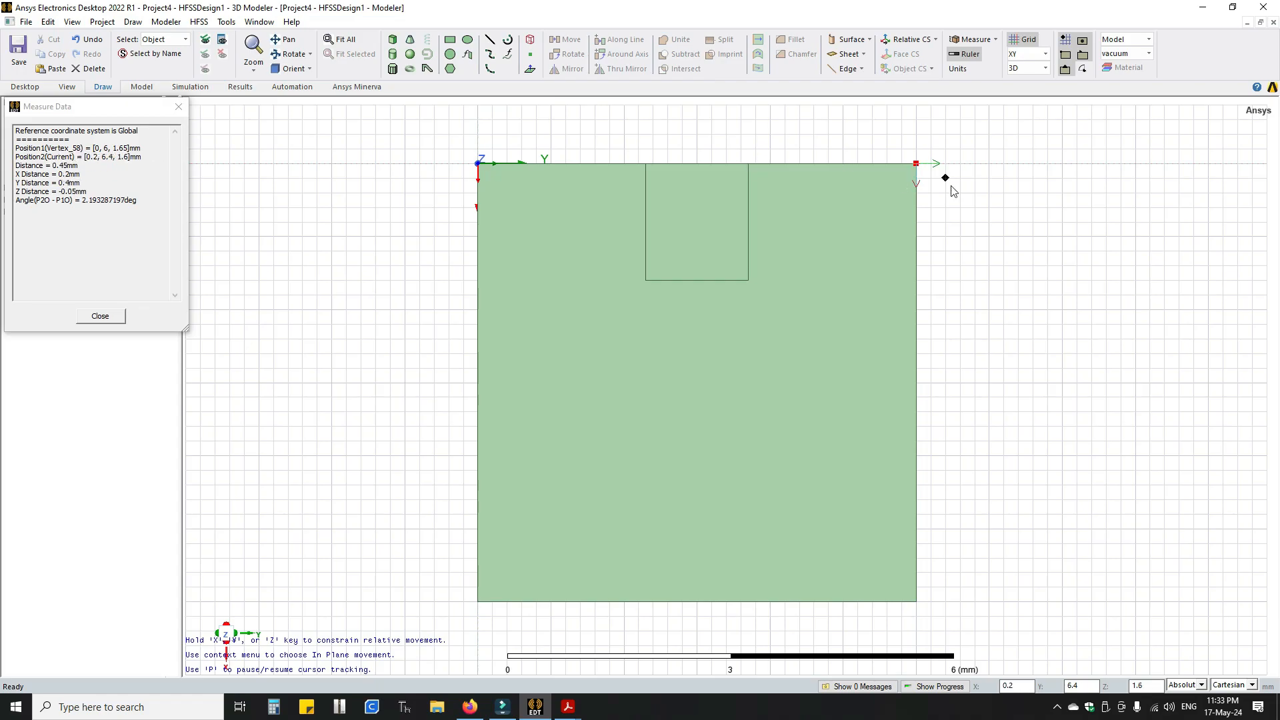
pyautogui.click(960, 185)
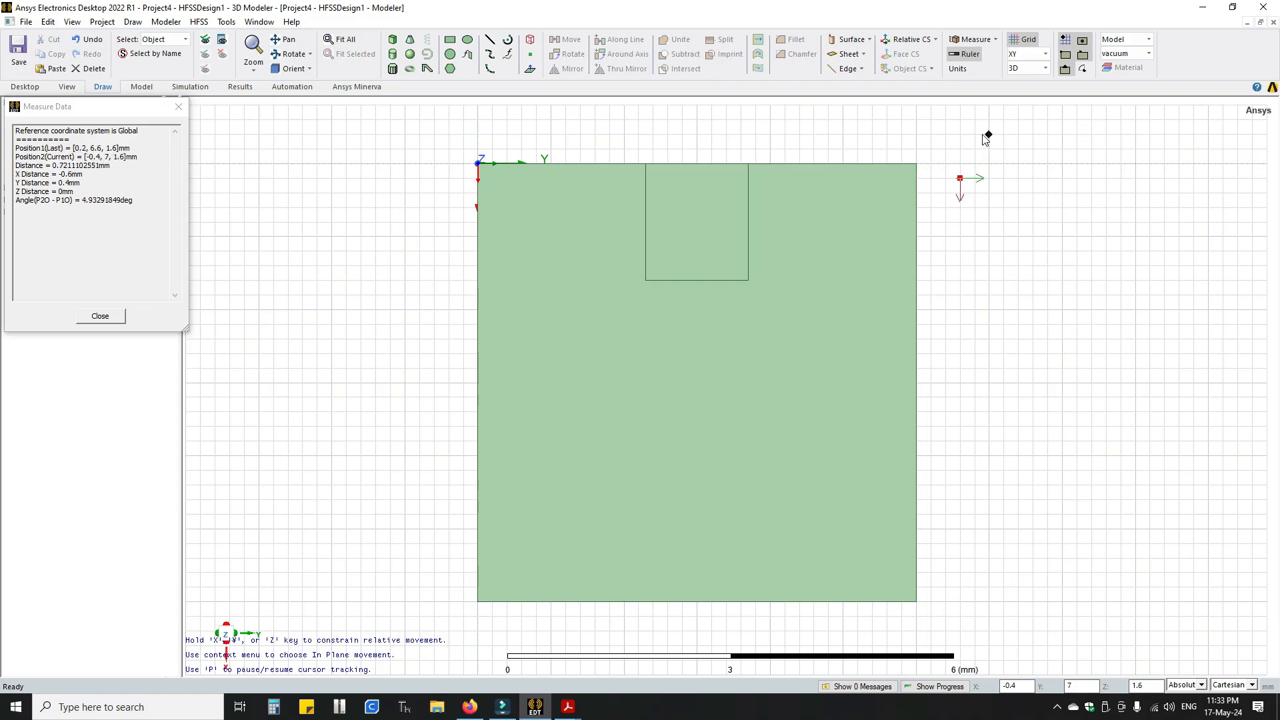
pyautogui.press('Escape')
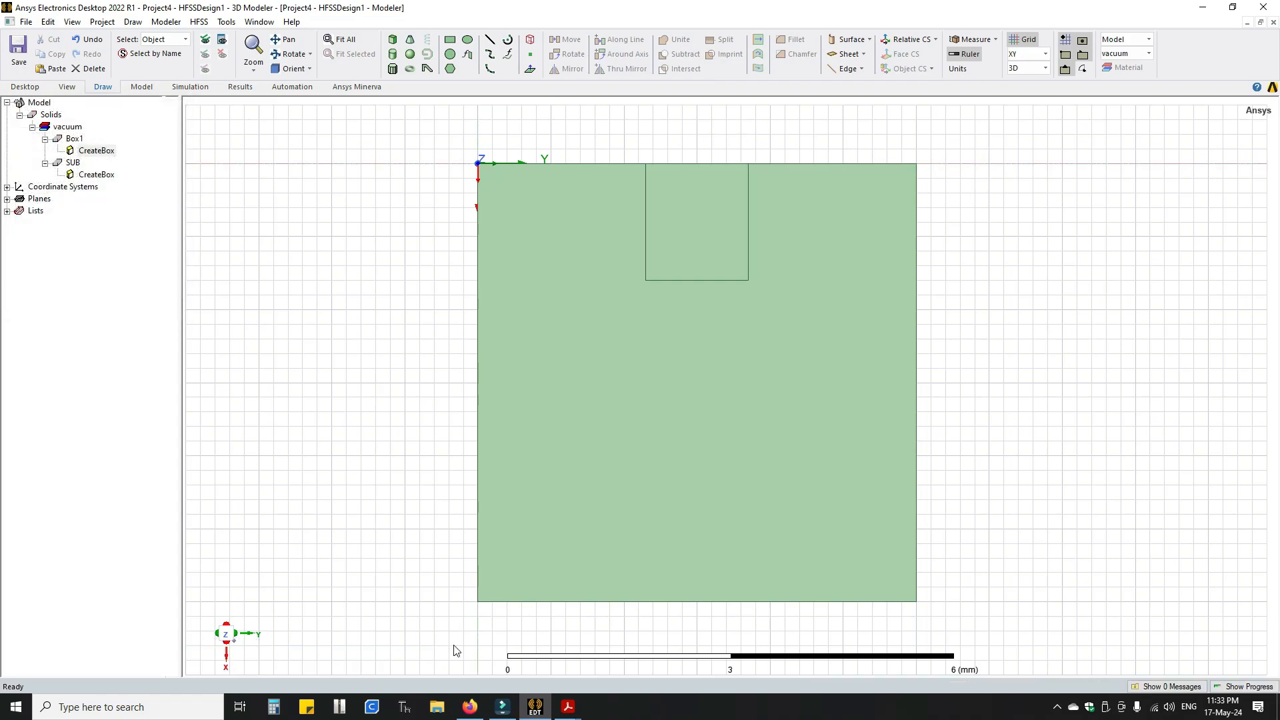
# Look up the value of L5 in the paper's PDF and return to HFSS
pyautogui.click(576, 711)
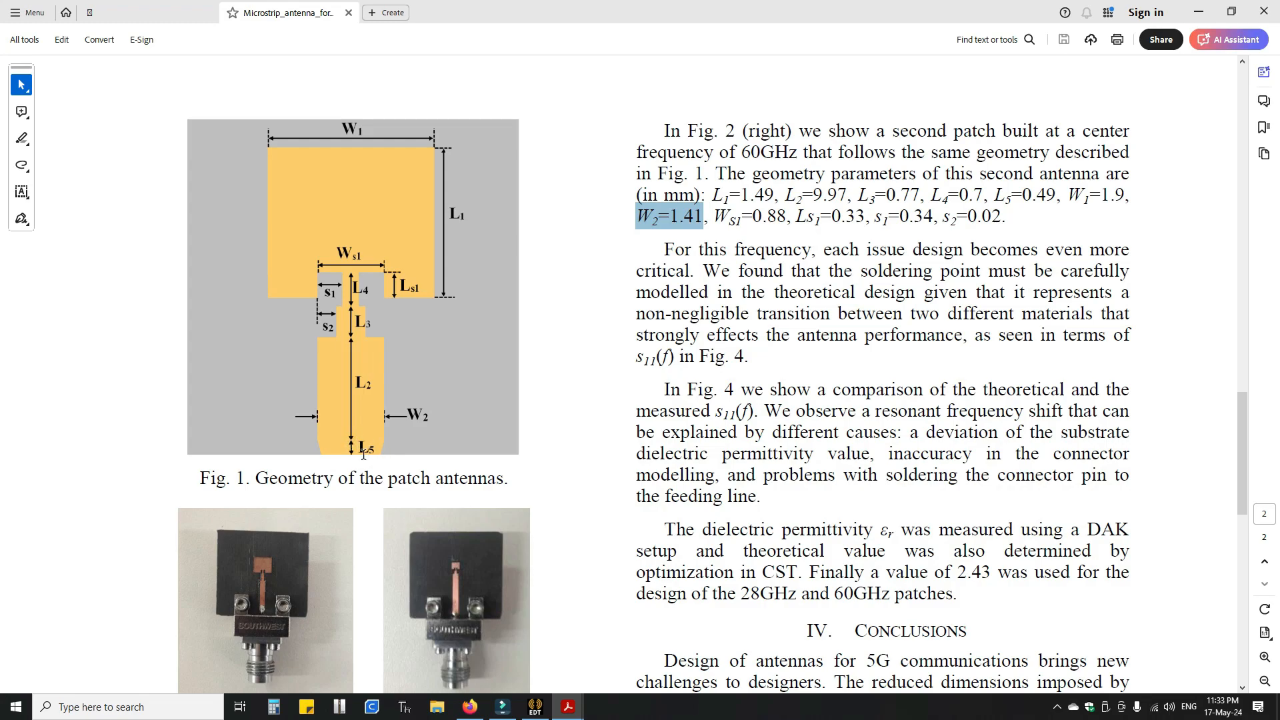
pyautogui.click(997, 193)
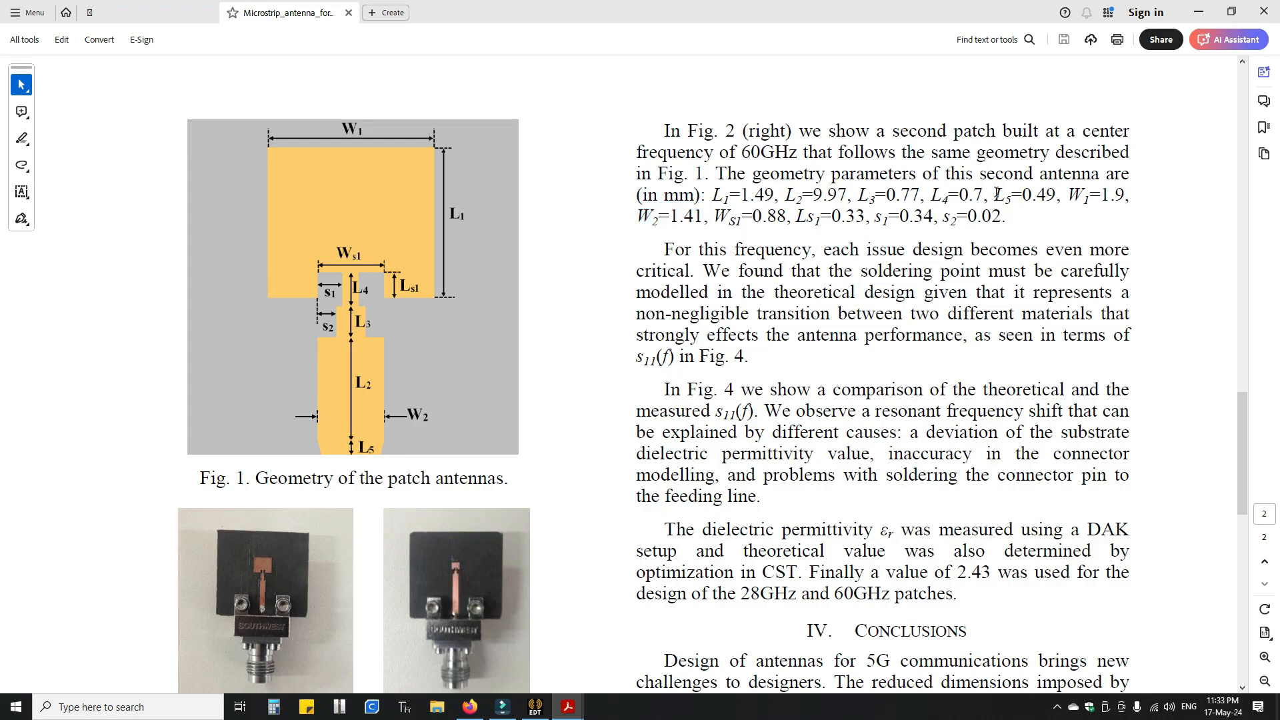
pyautogui.moveTo(998, 194); pyautogui.dragTo(1051, 195)
pyautogui.click(536, 707)
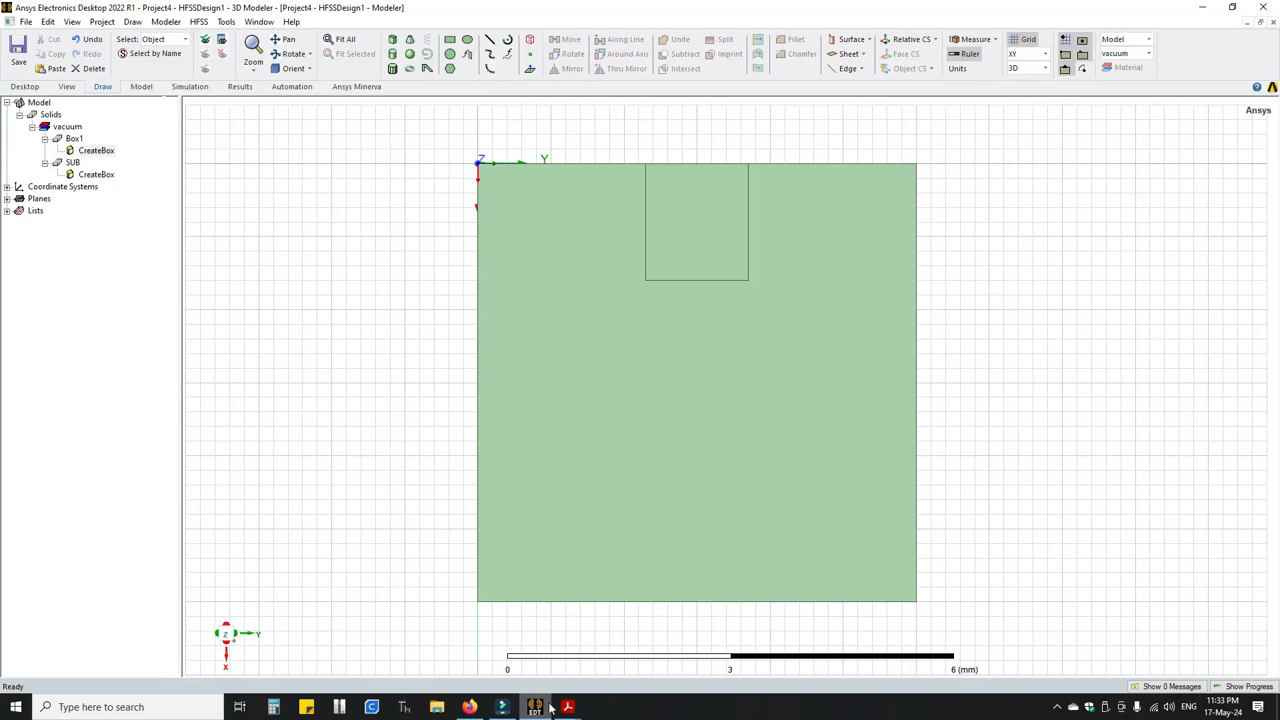
# Set the feed-line box's XSize to a new variable L5 of 0.49 mm and close its properties
pyautogui.click(689, 234)
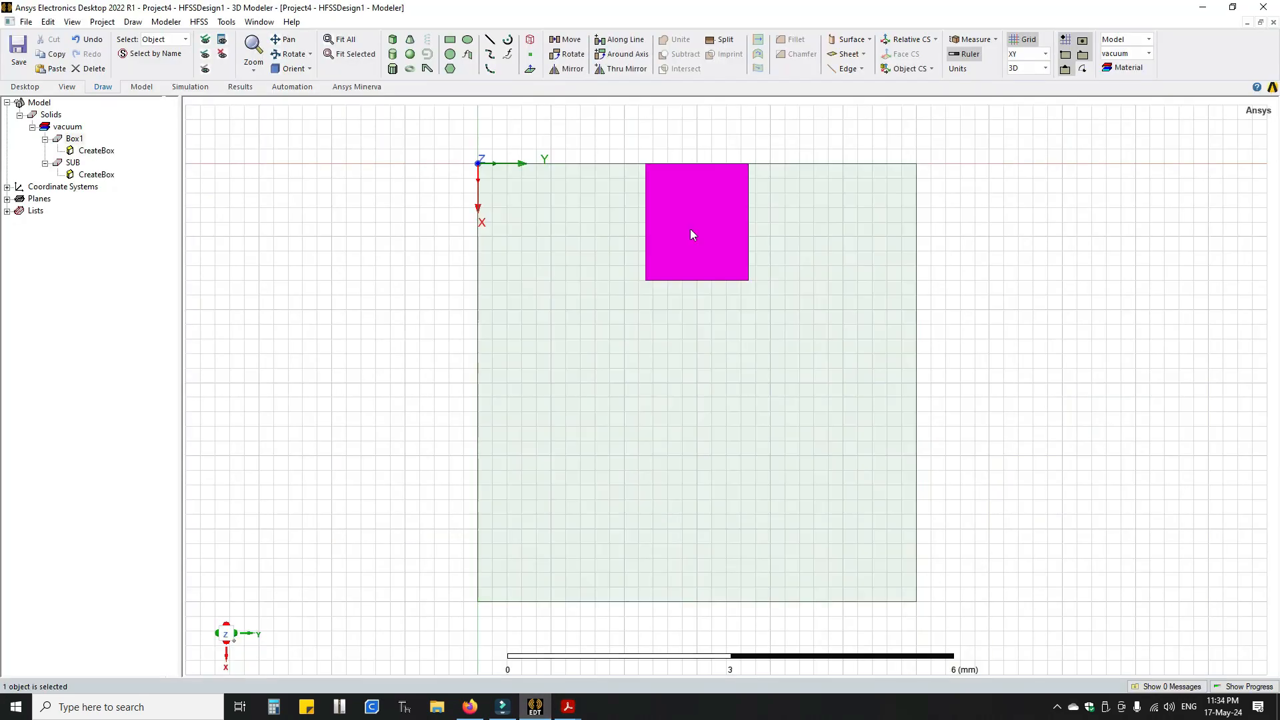
pyautogui.doubleClick(97, 151)
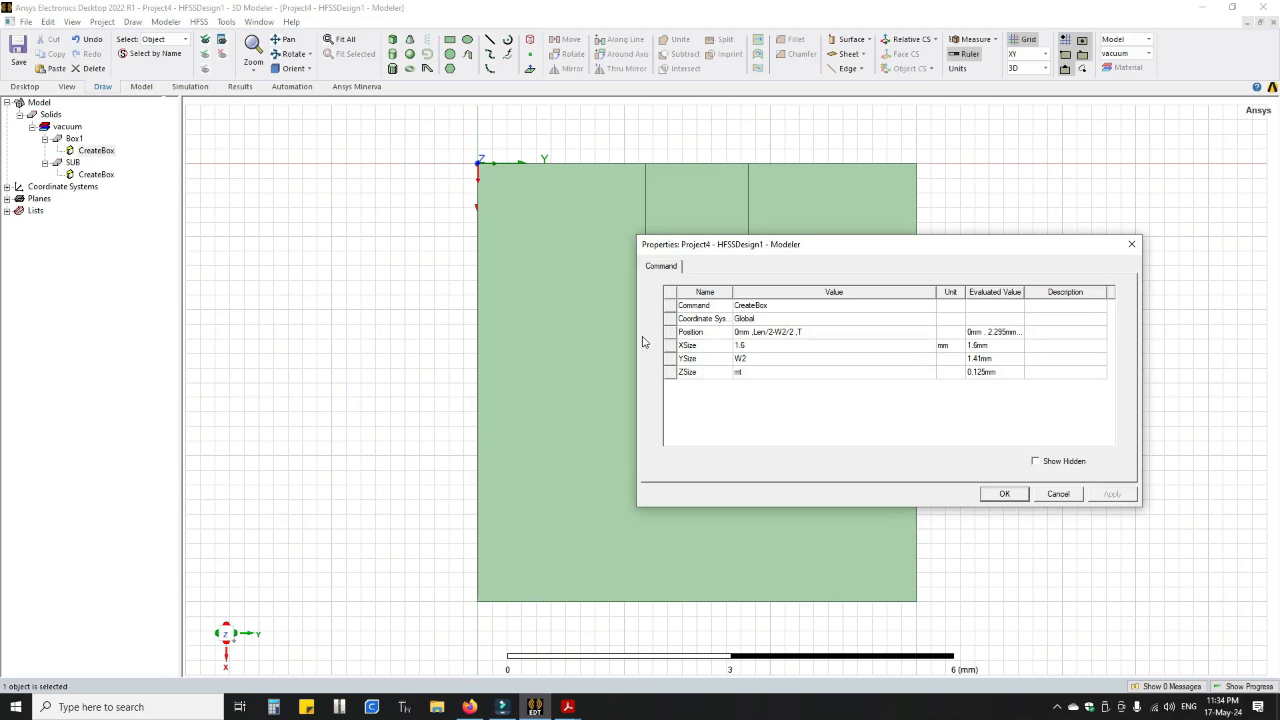
pyautogui.click(771, 347)
pyautogui.write('L5')
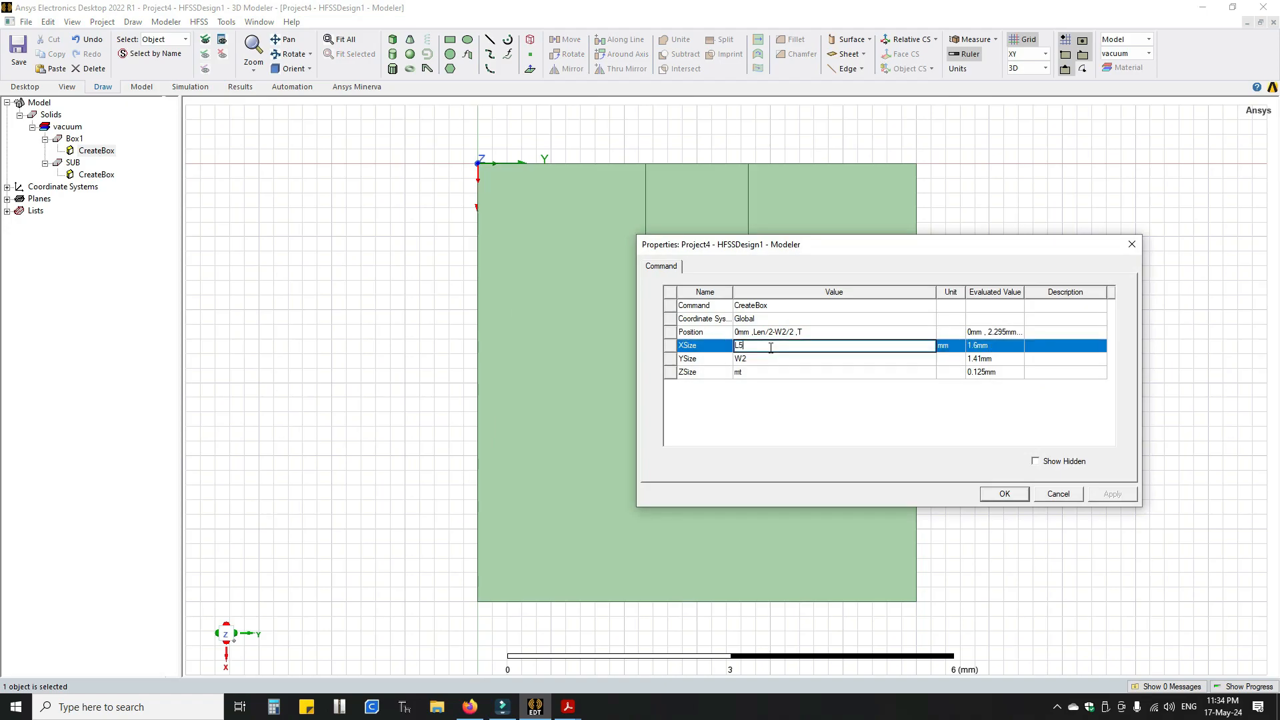
pyautogui.press('Return')
pyautogui.write('0.49')
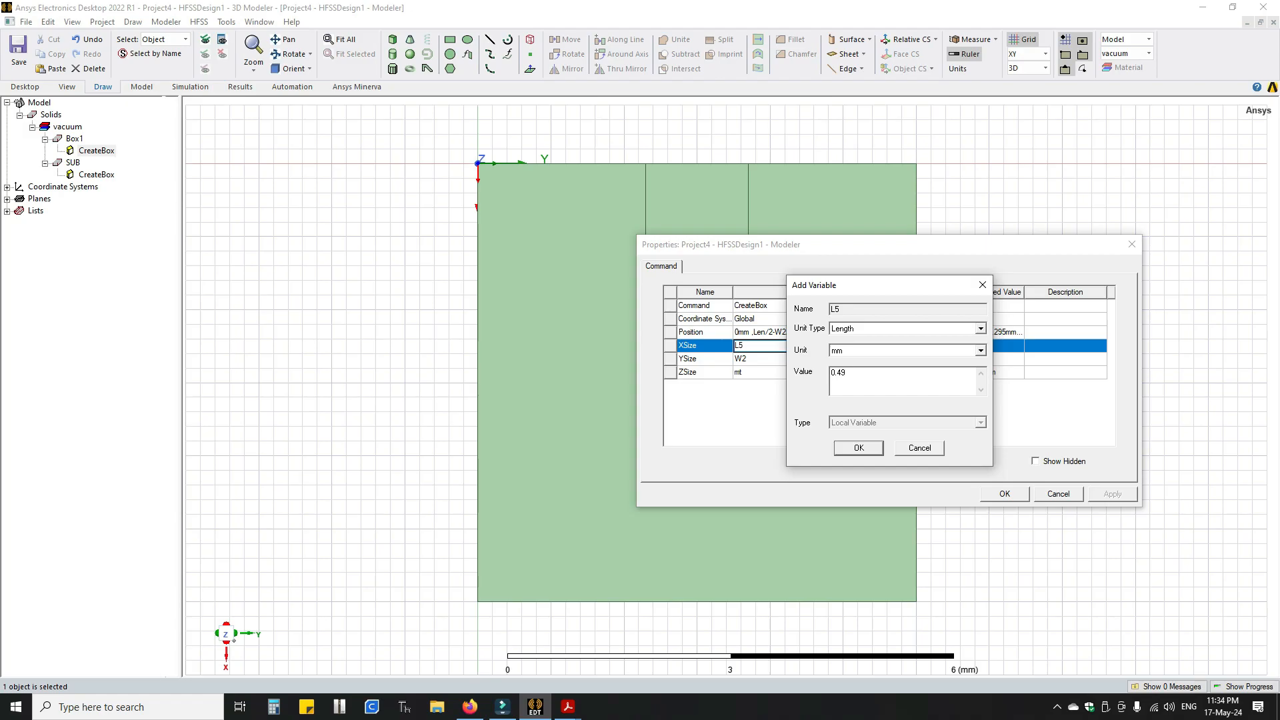
pyautogui.click(859, 448)
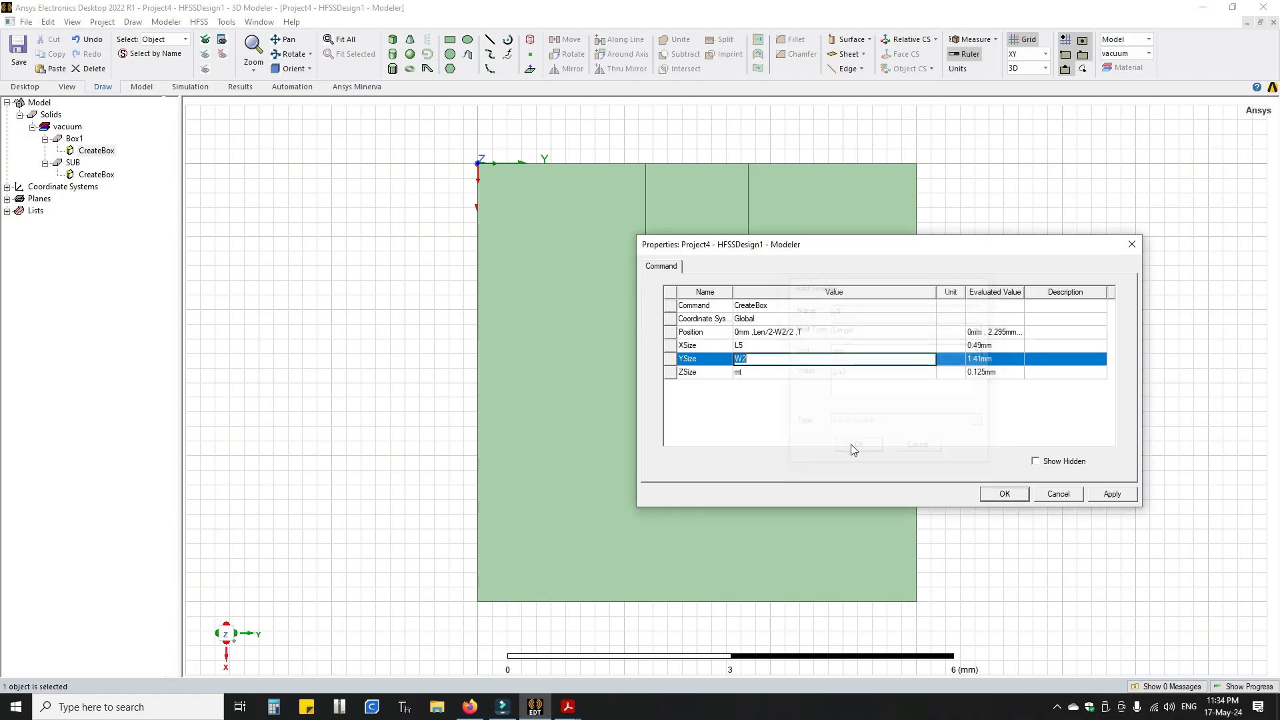
pyautogui.click(1109, 494)
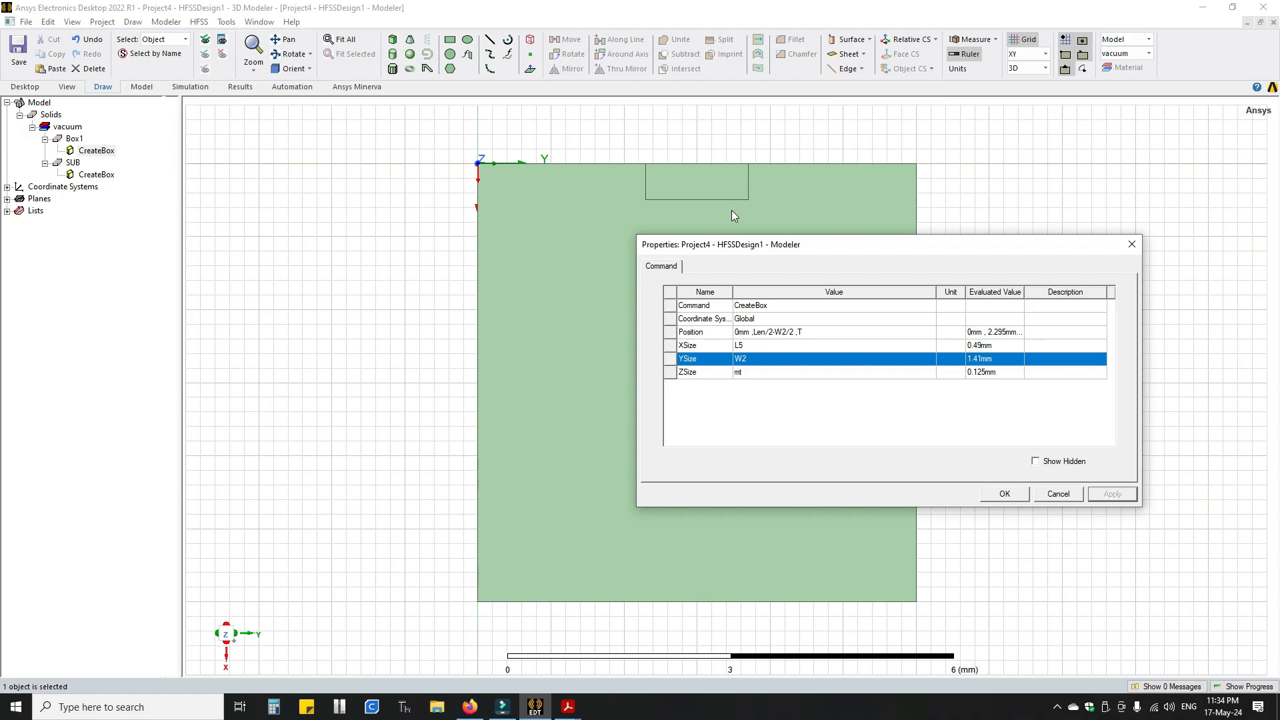
pyautogui.click(1018, 496)
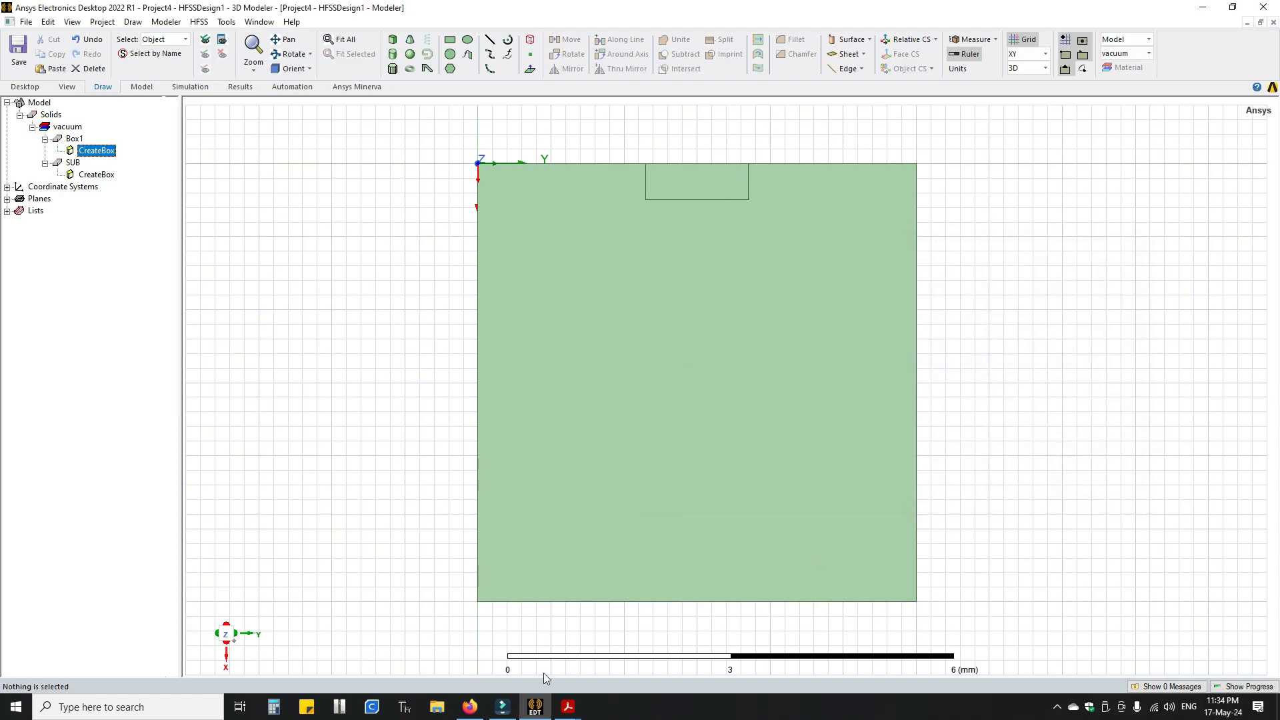
# Check where the L5 section of the feed line sits in Fig. 1 of the paper's PDF, then return to HFSS
pyautogui.moveTo(568, 706)
pyautogui.click(642, 640)
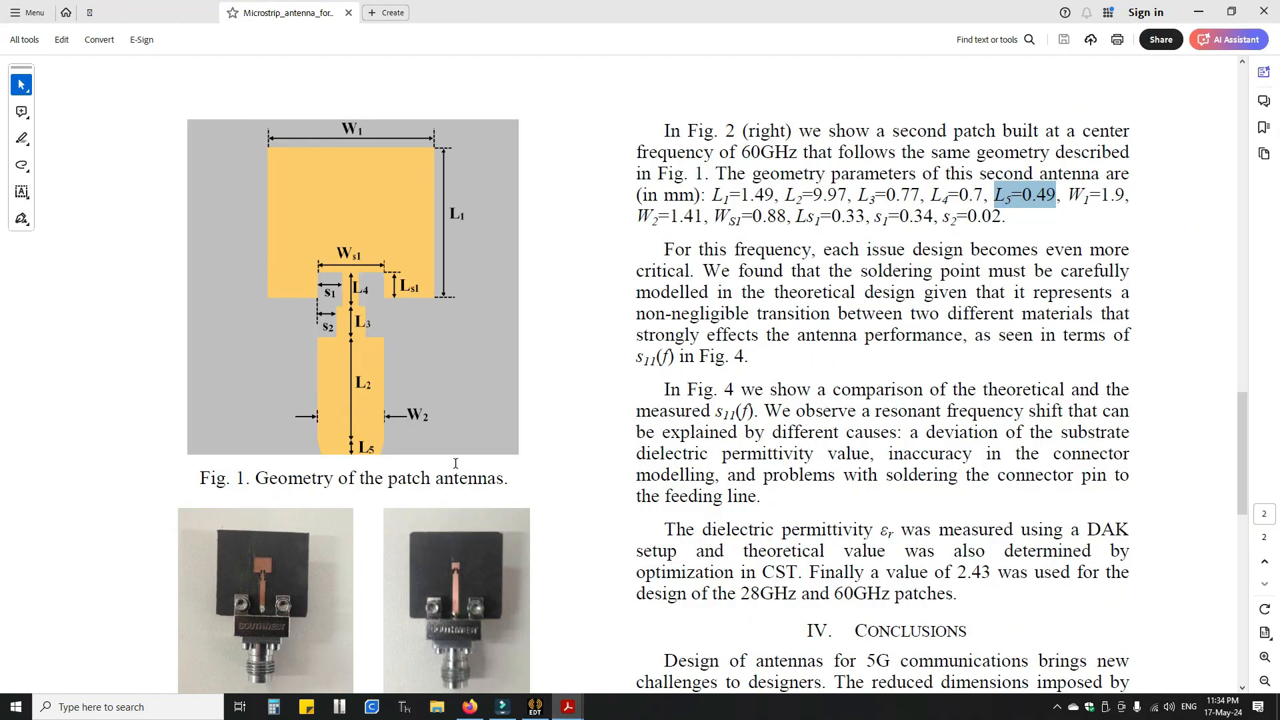
pyautogui.moveTo(313, 438); pyautogui.dragTo(387, 460)
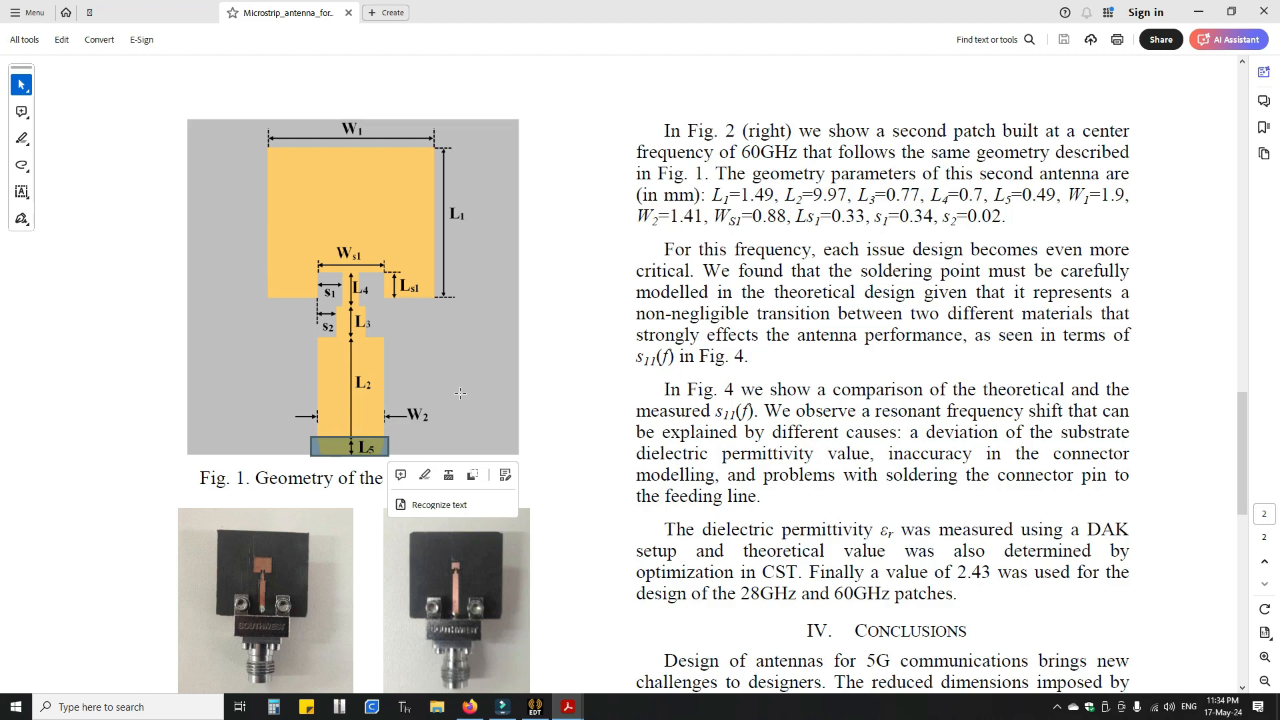
pyautogui.click(534, 707)
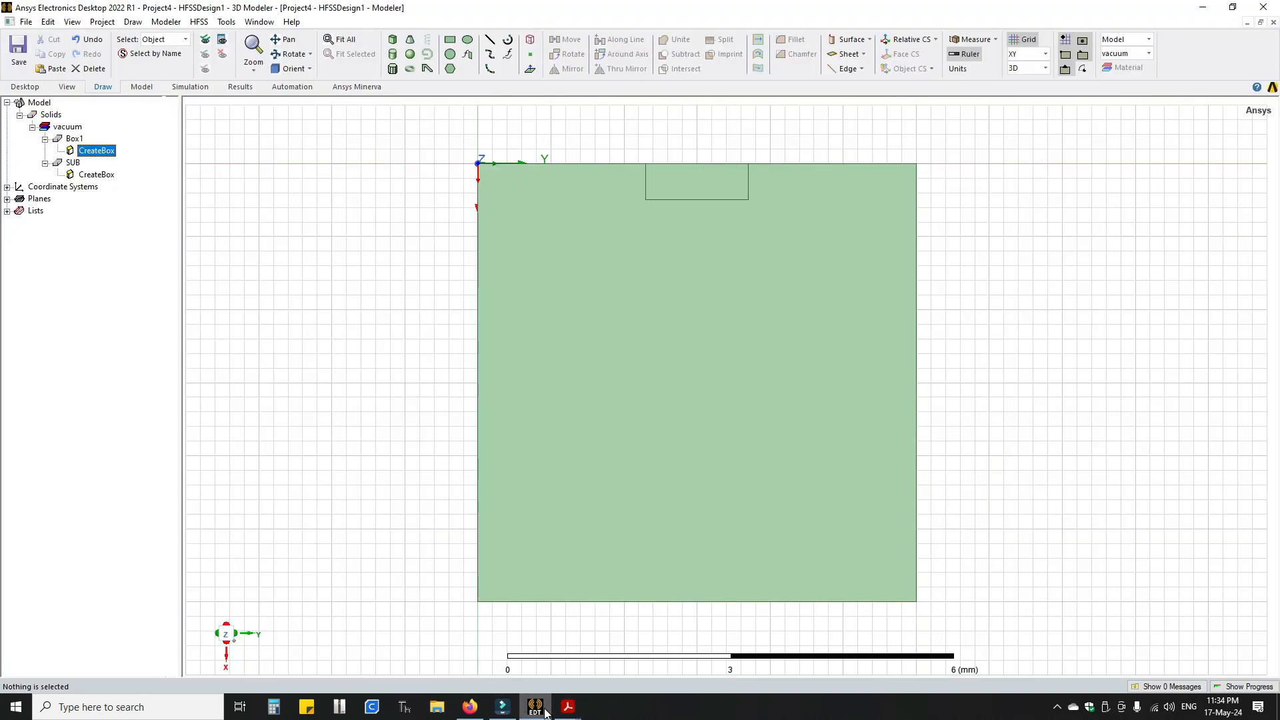
# Set the feed-line box's X position to Len to move it to the substrate's opposite edge
pyautogui.doubleClick(97, 150)
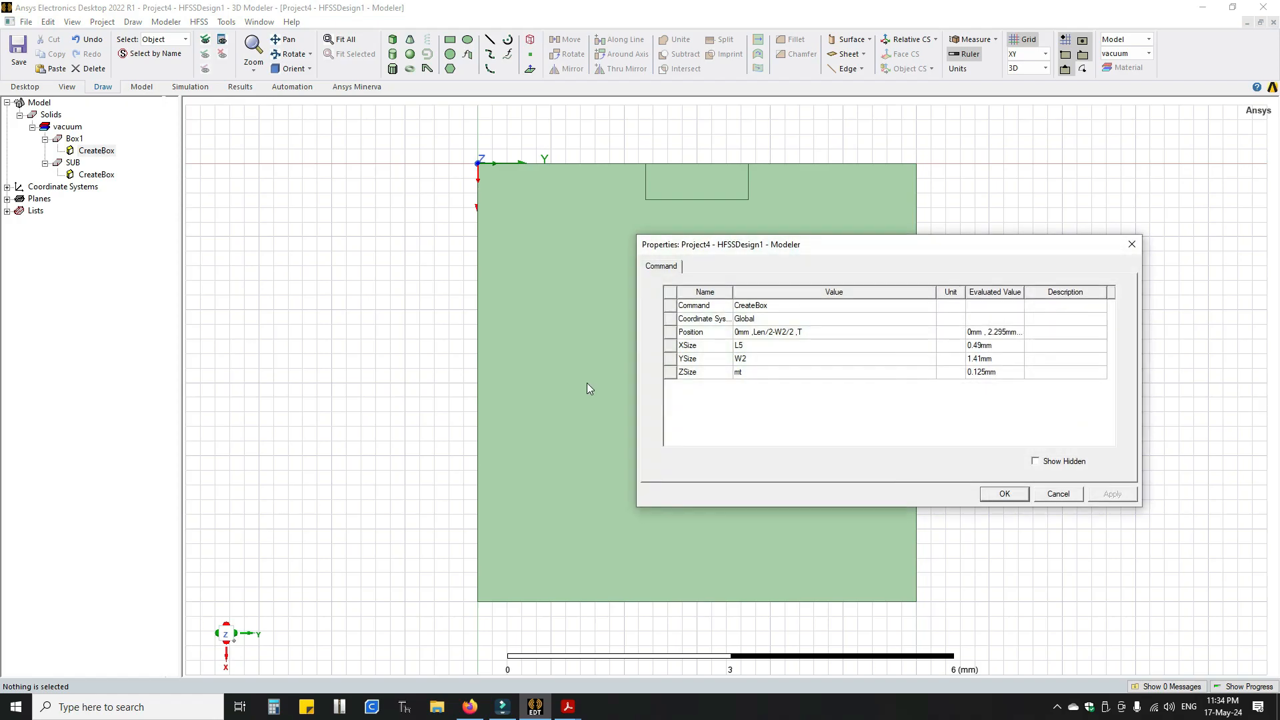
pyautogui.click(751, 332)
pyautogui.press('BackSpace')
pyautogui.press('BackSpace')
pyautogui.press('BackSpace')
pyautogui.press('BackSpace')
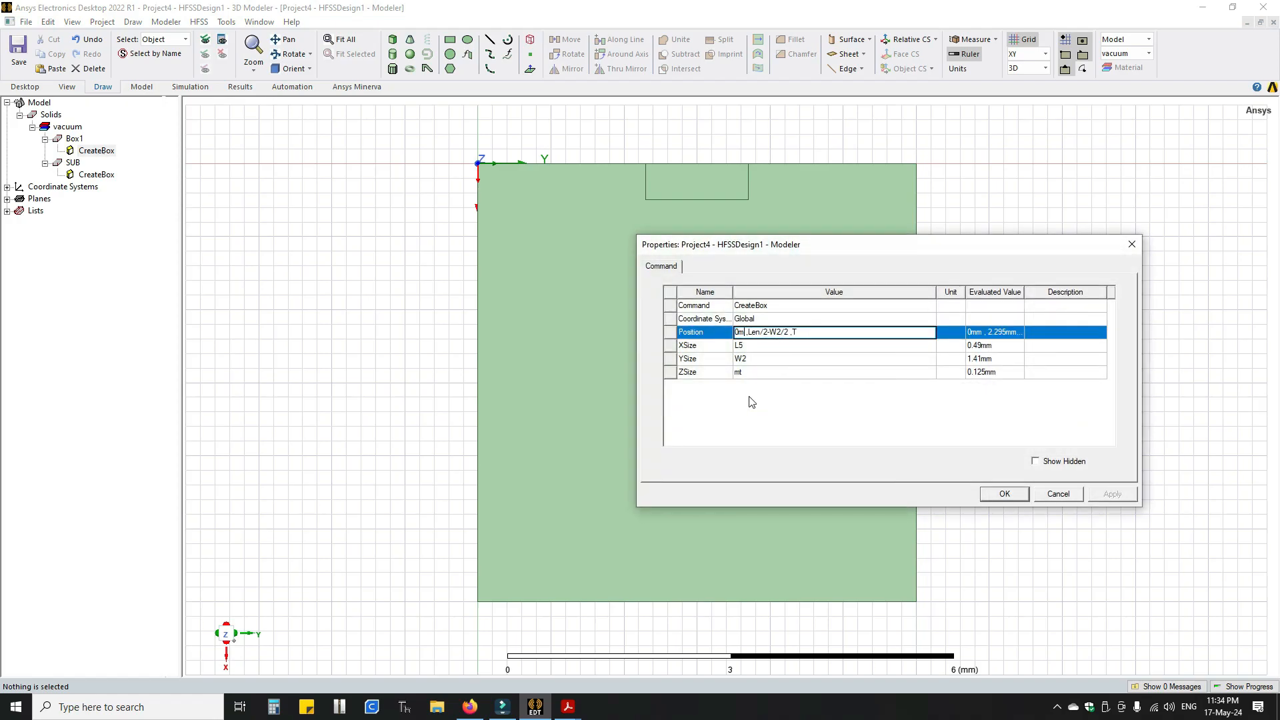
pyautogui.write('len')
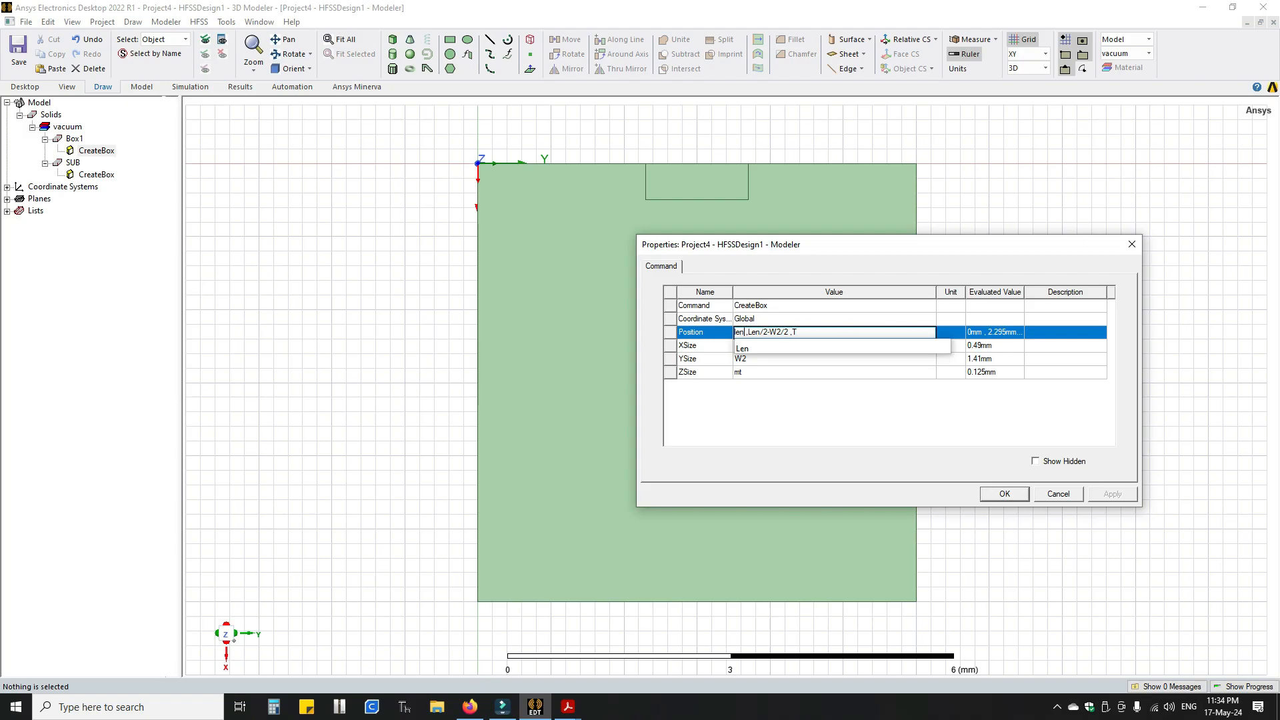
pyautogui.press('Return')
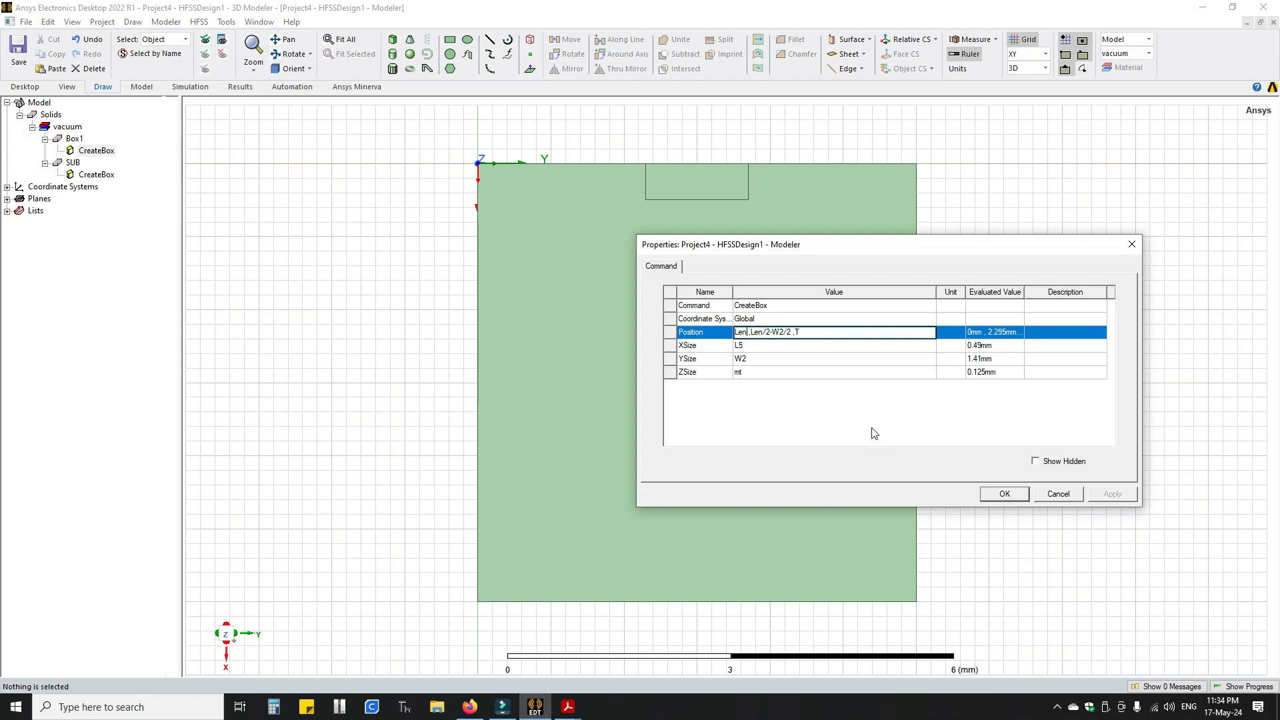
pyautogui.click(1071, 433)
pyautogui.click(1103, 495)
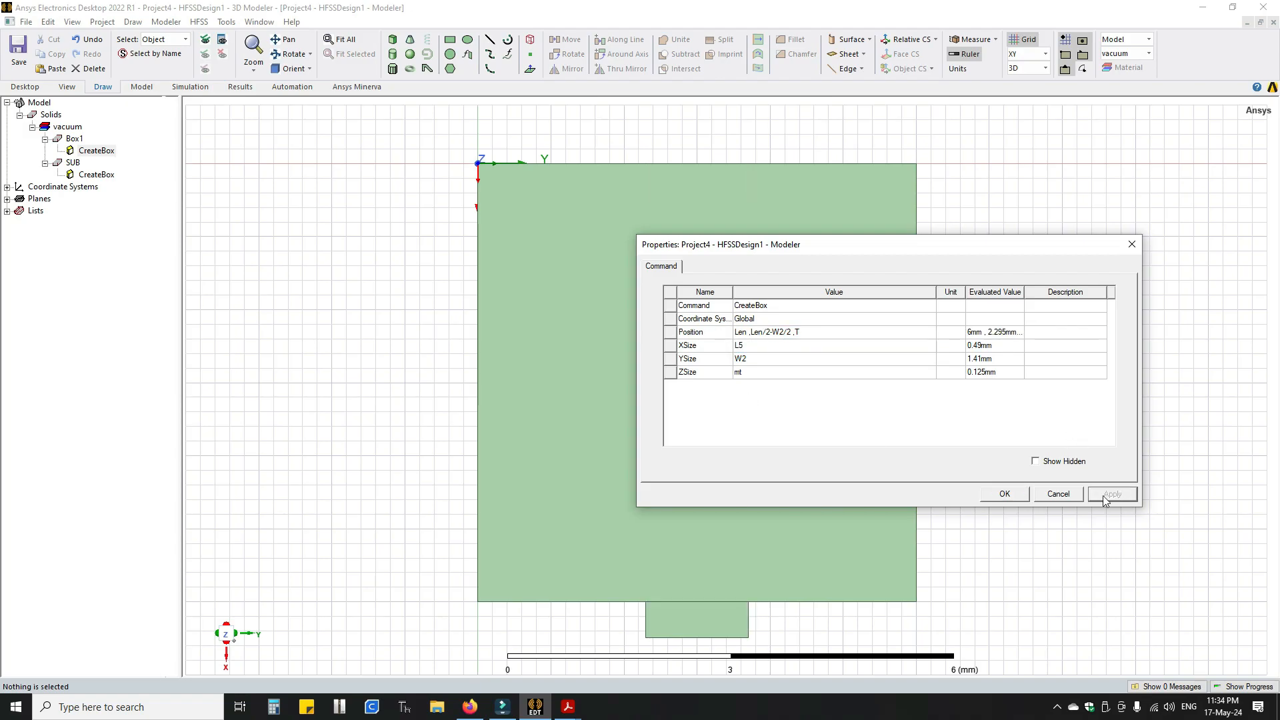
pyautogui.click(993, 494)
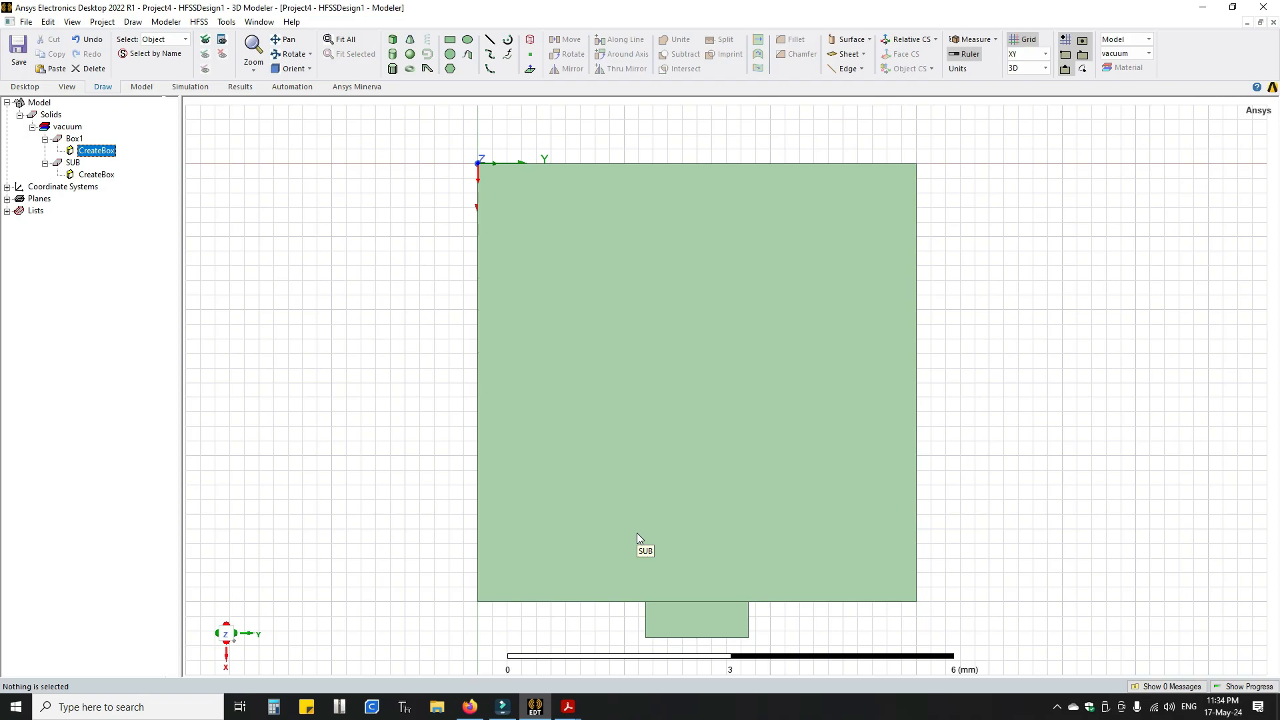
# Set the feed-line box's XSize to -L5 so it extends inward over the substrate, and save the project as Project4.aedt
pyautogui.doubleClick(99, 153)
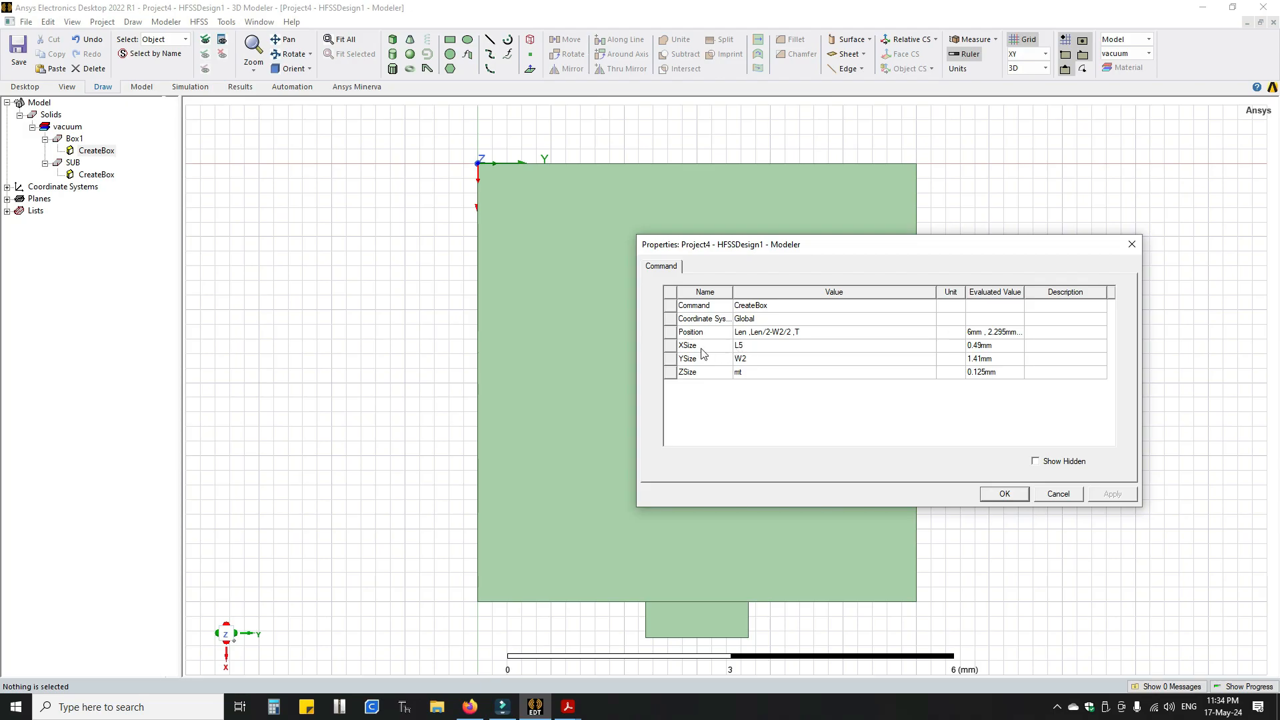
pyautogui.click(756, 345)
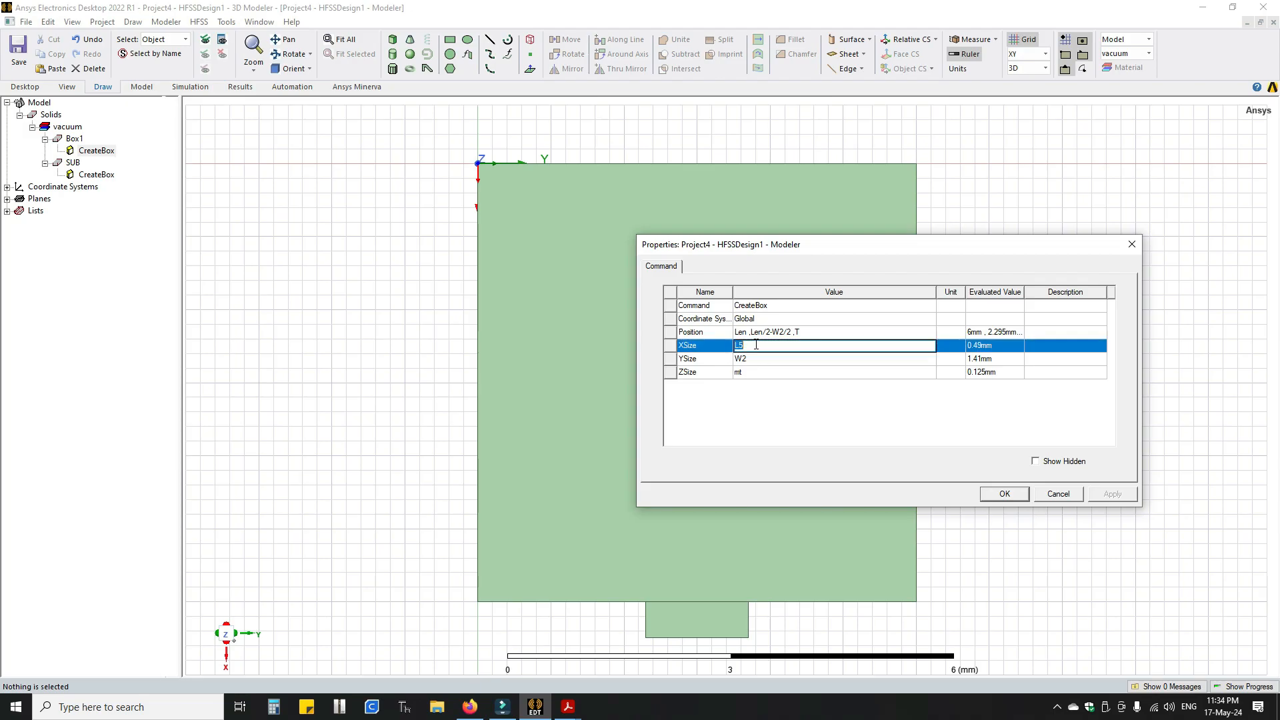
pyautogui.write('-')
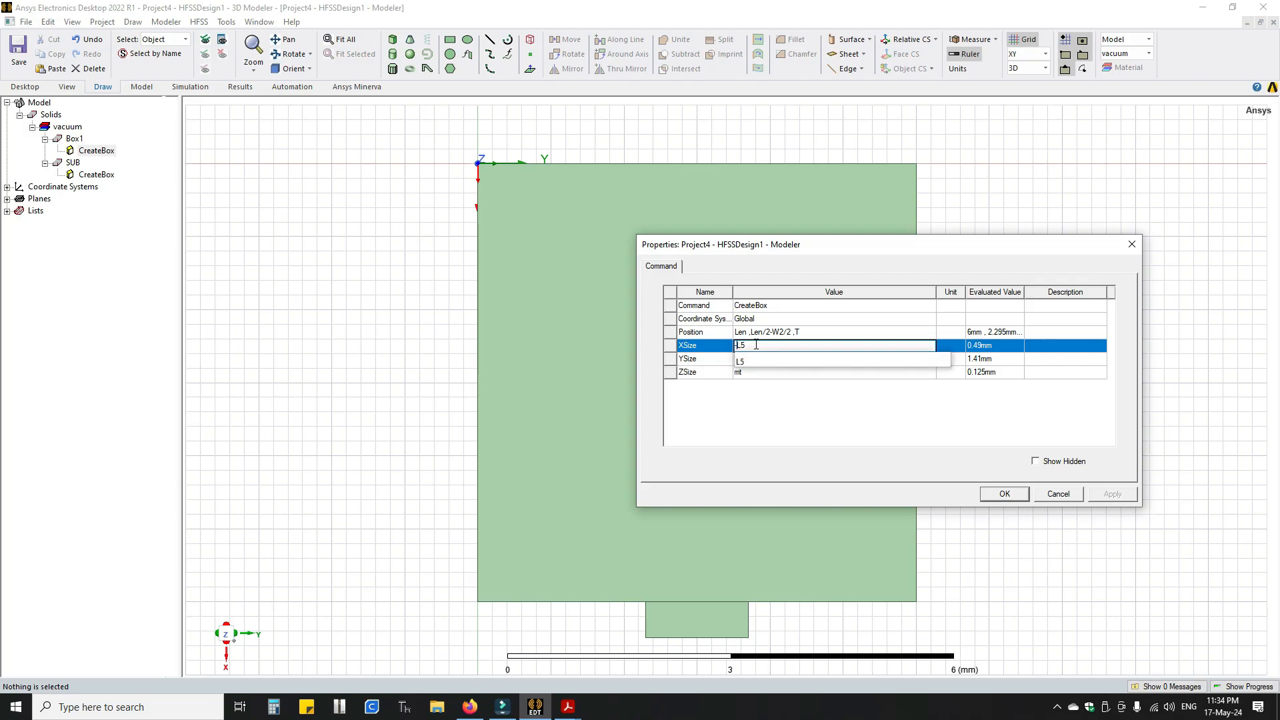
pyautogui.click(829, 420)
pyautogui.click(1111, 493)
pyautogui.click(1003, 493)
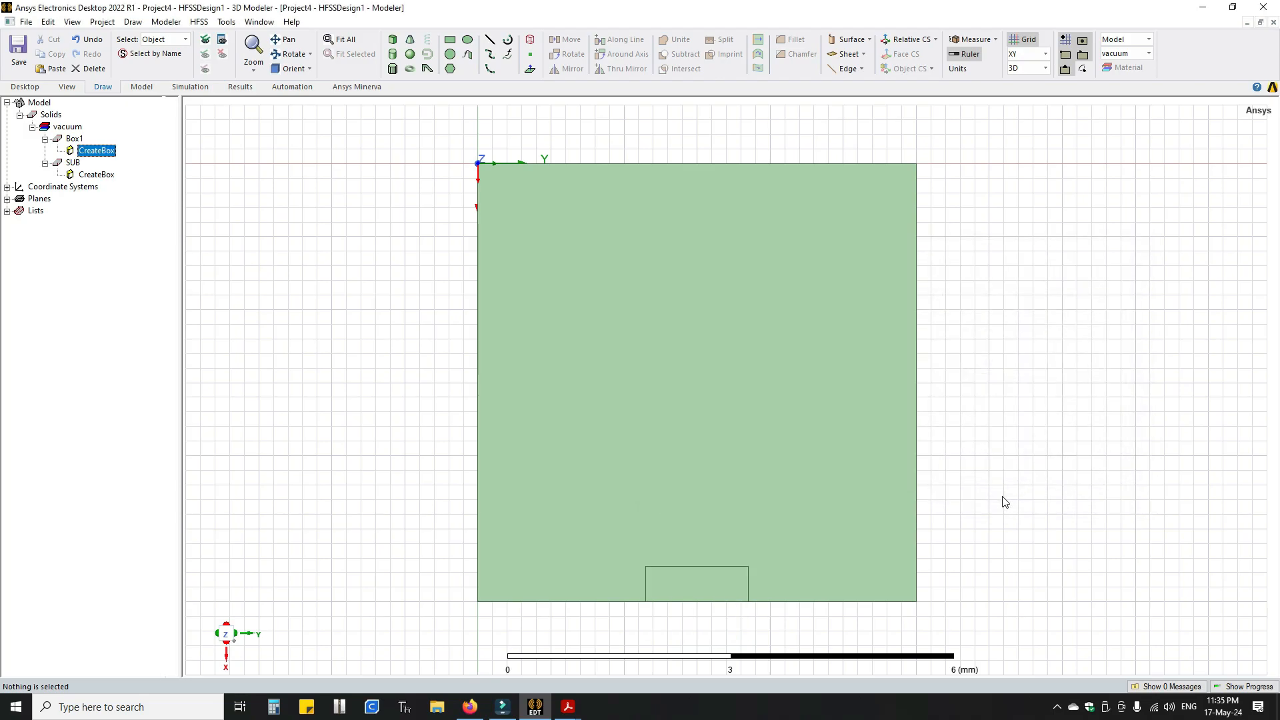
pyautogui.hotkey('ctrl', 's')
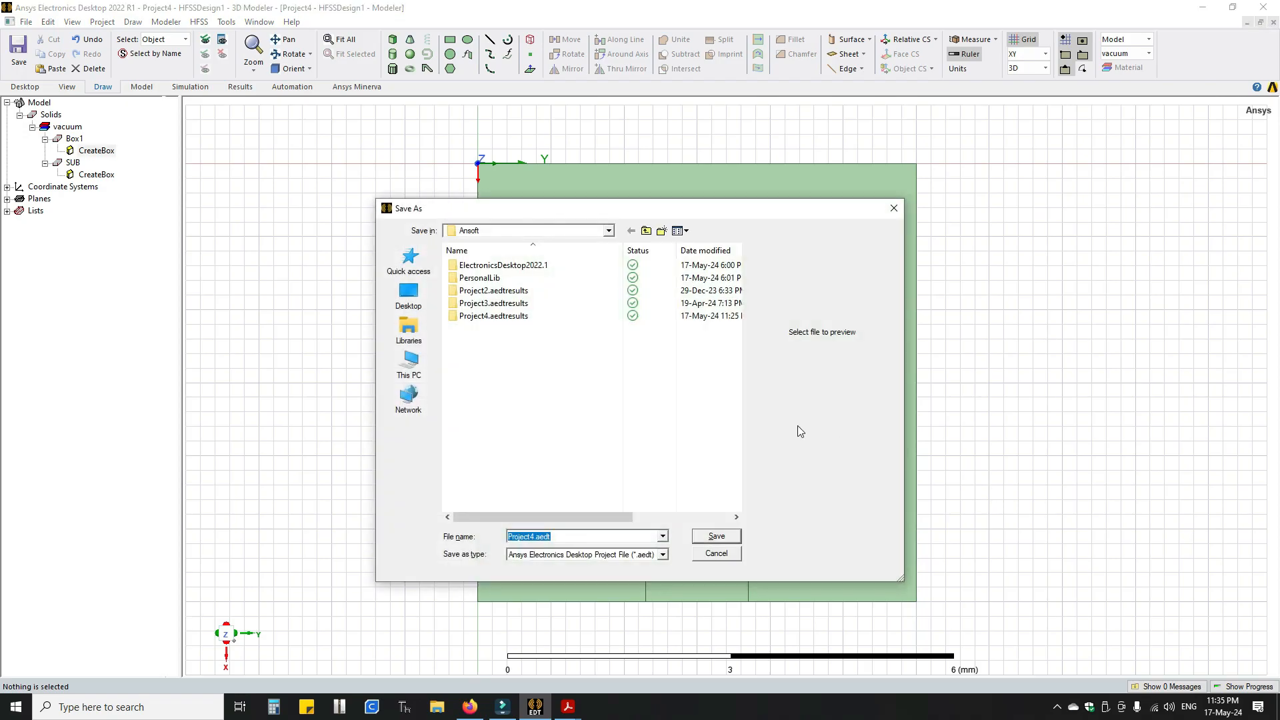
pyautogui.click(700, 538)
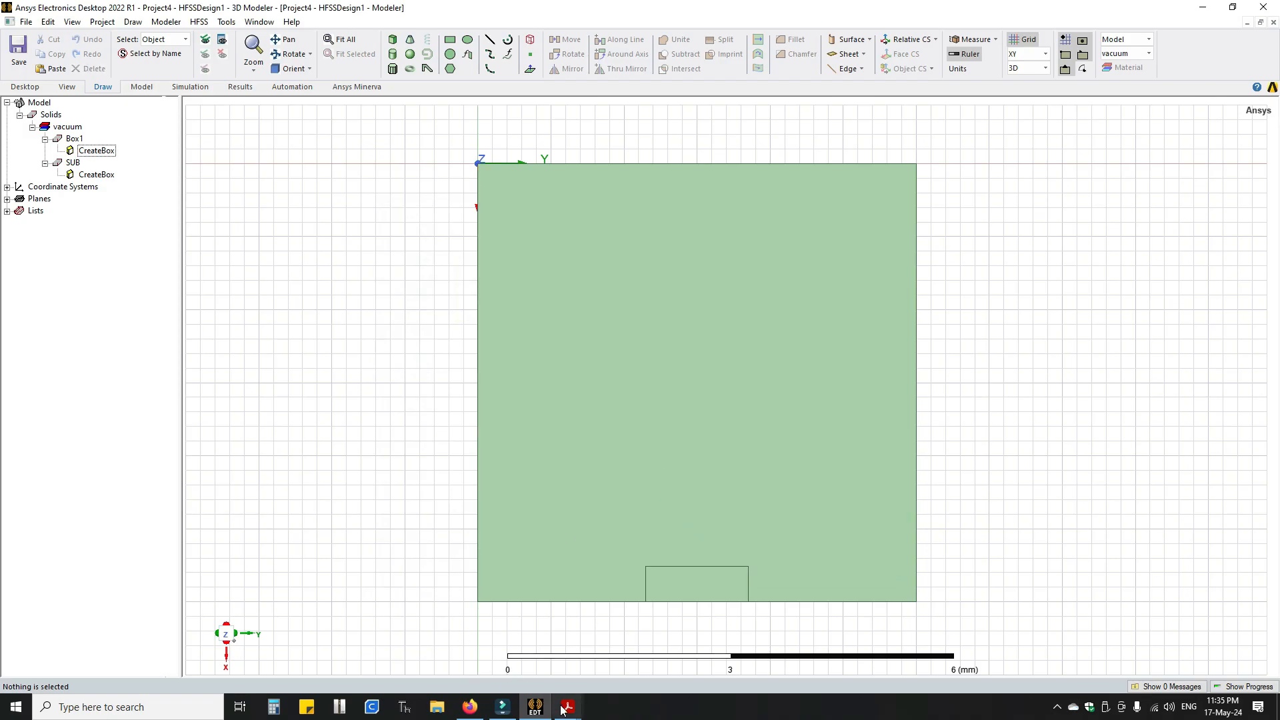
# Examine the L2 section of the feed line in Fig. 1 of the paper's PDF, then return to HFSS
pyautogui.moveTo(568, 707)
pyautogui.click(622, 652)
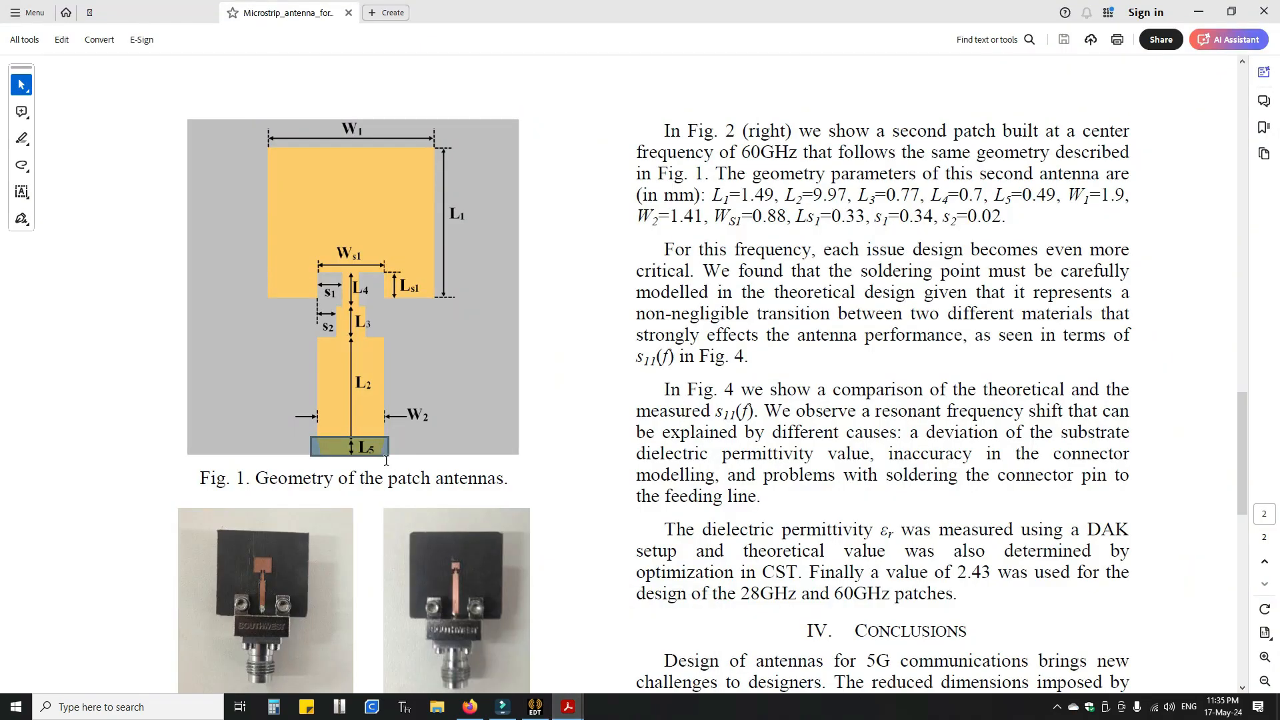
pyautogui.moveTo(310, 334); pyautogui.dragTo(393, 439)
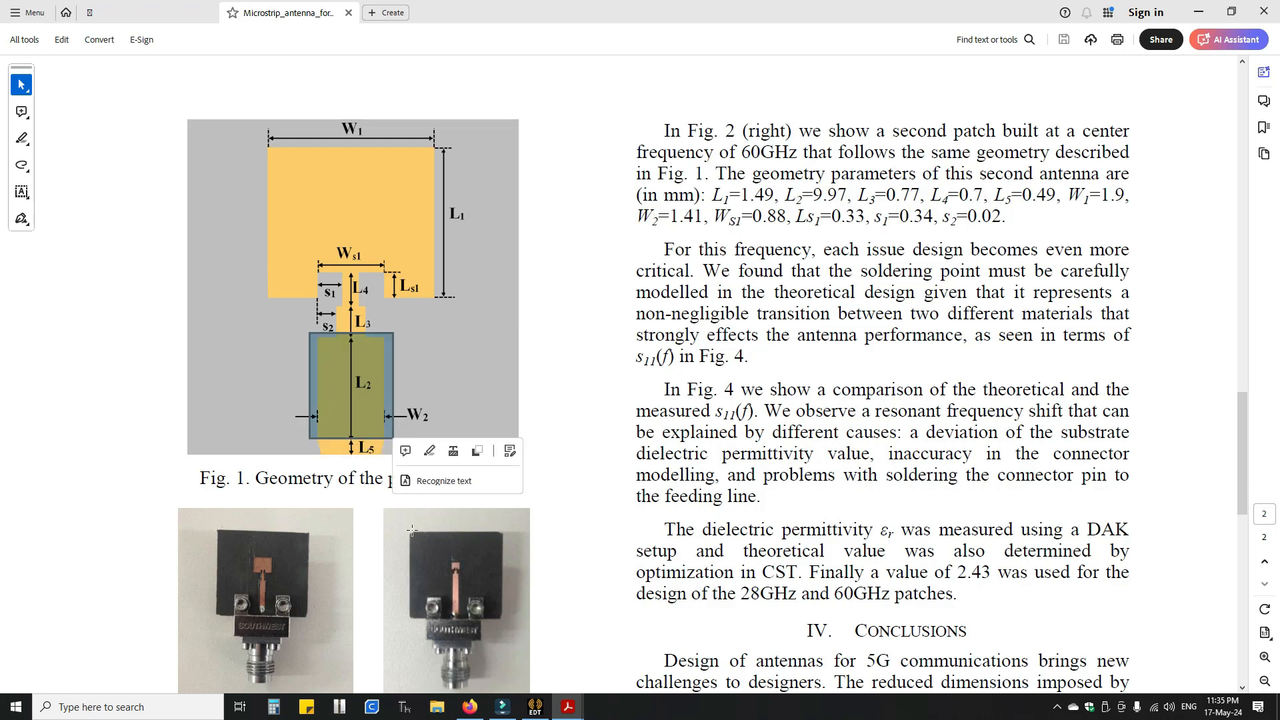
pyautogui.click(543, 707)
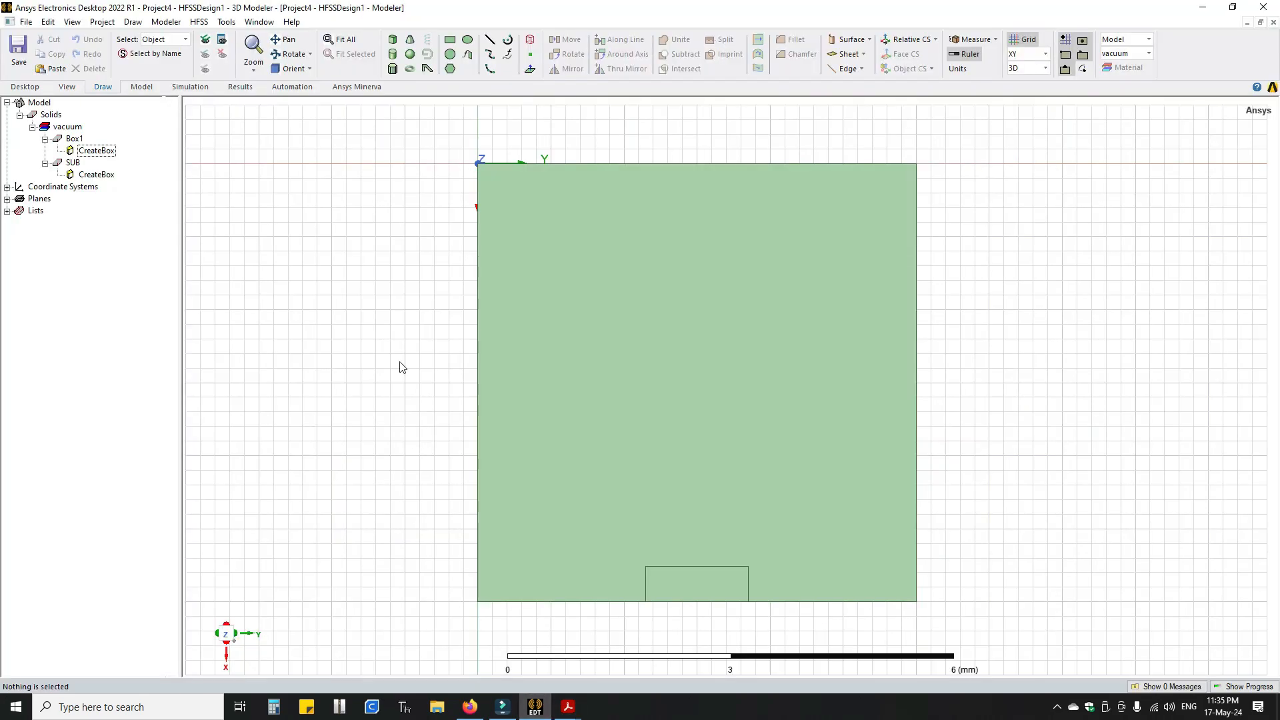
# Draw a flat box about 2.8 mm in X by 2.4 mm in Y over the middle of the substrate
pyautogui.click(393, 39)
pyautogui.click(595, 296)
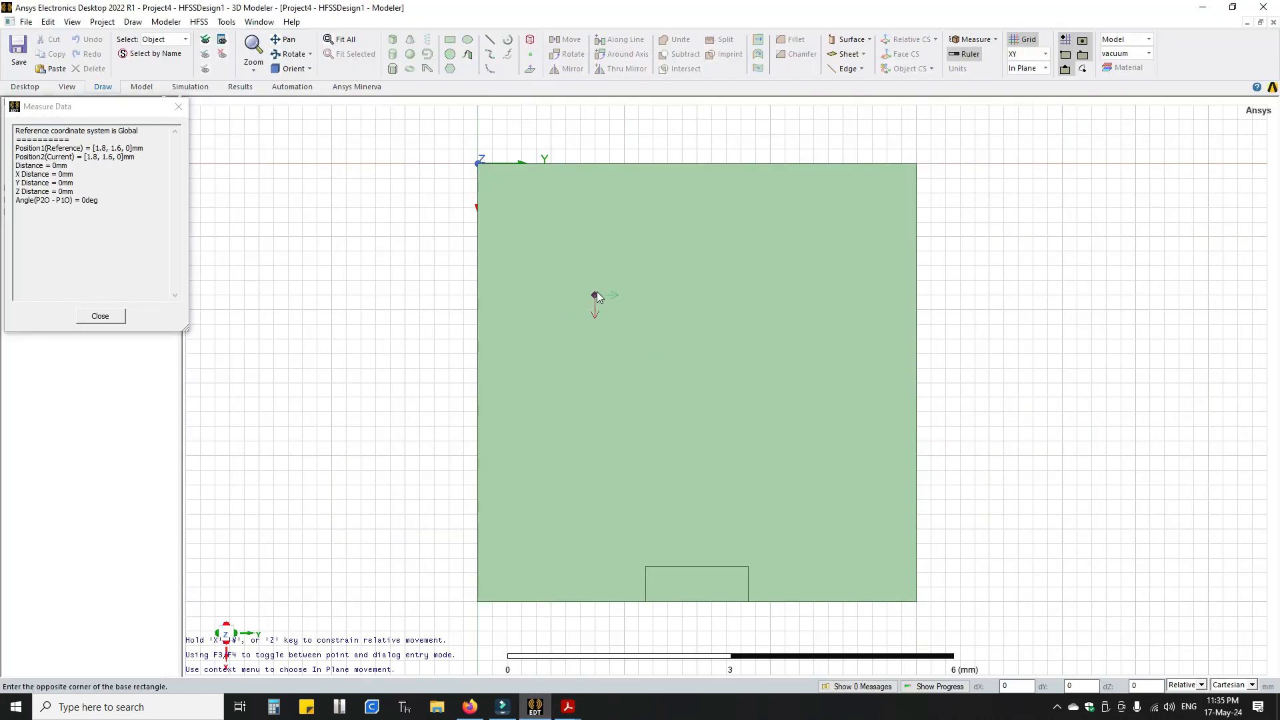
pyautogui.click(767, 501)
pyautogui.click(760, 497)
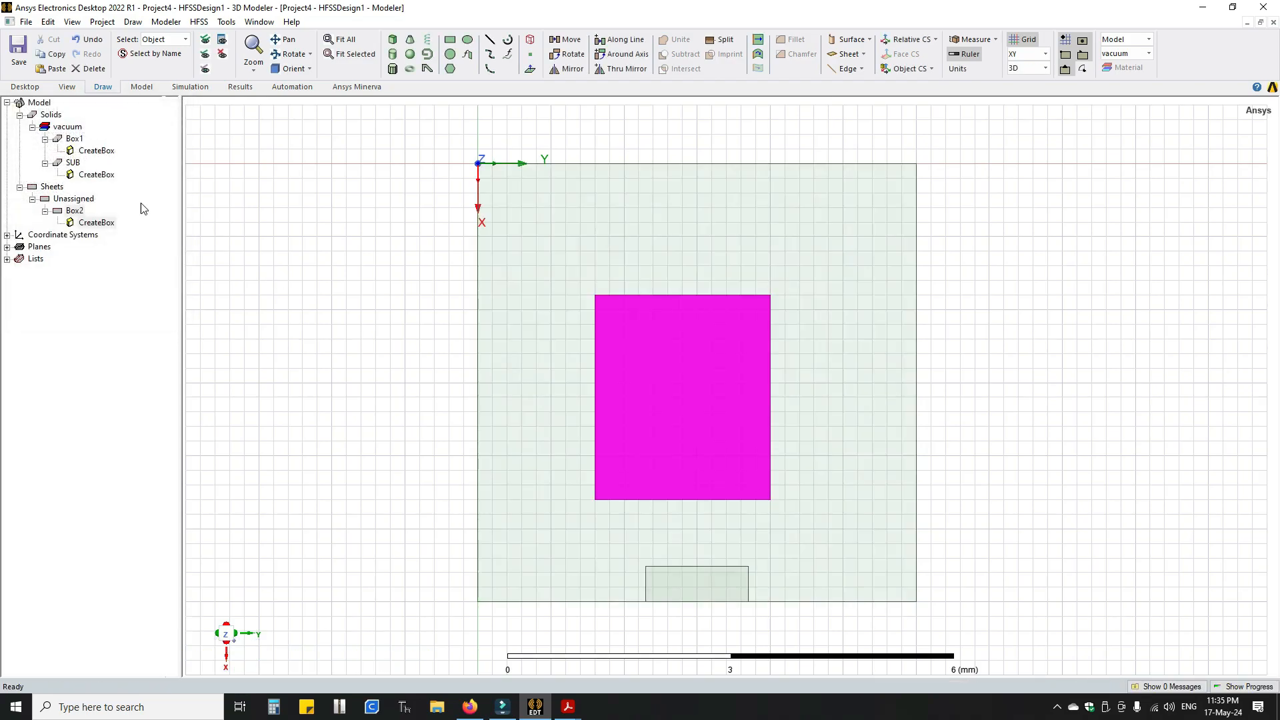
# Set the new box's Z position to T so it sits on the substrate's top face
pyautogui.click(103, 223)
pyautogui.doubleClick(104, 226)
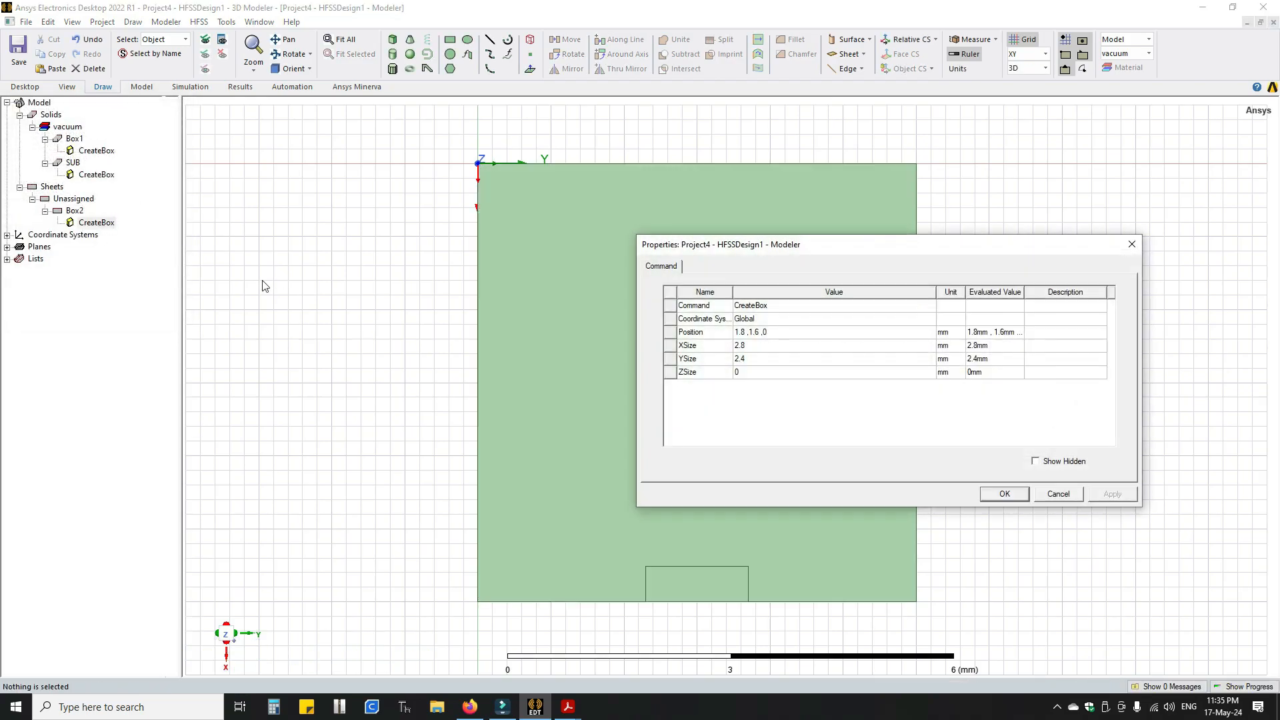
pyautogui.click(812, 335)
pyautogui.click(813, 332)
pyautogui.write('T')
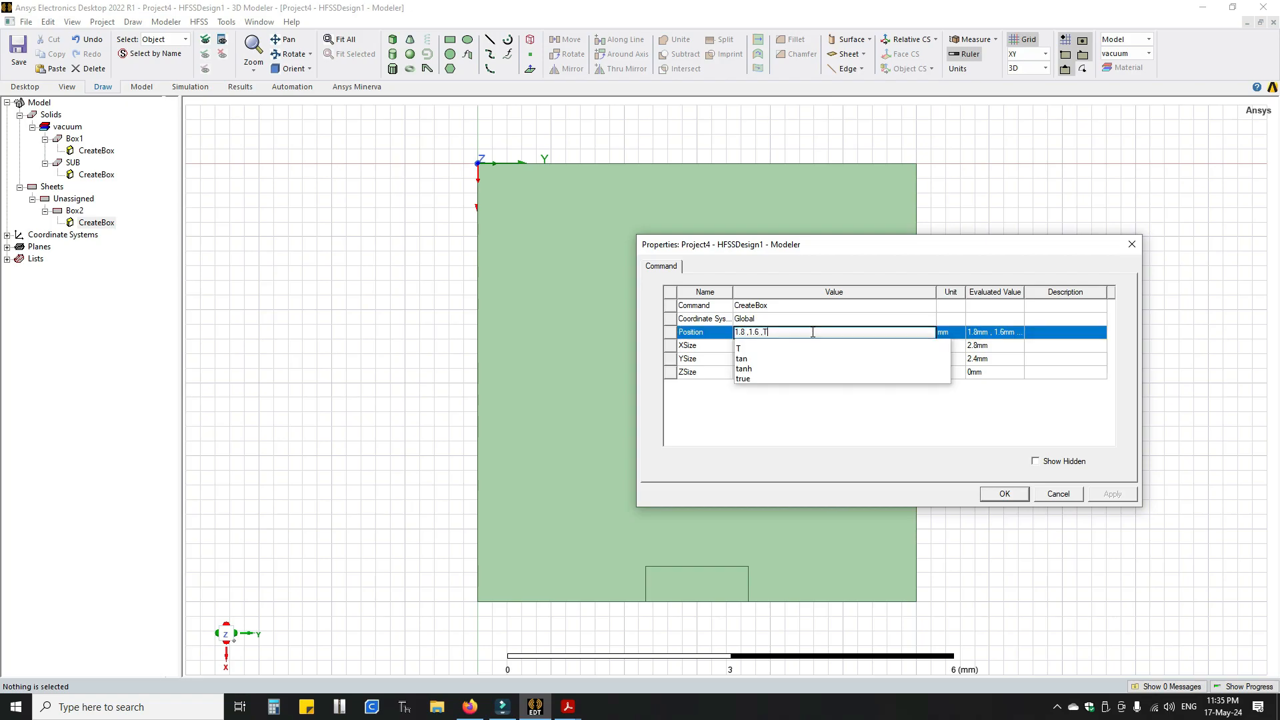
pyautogui.click(771, 407)
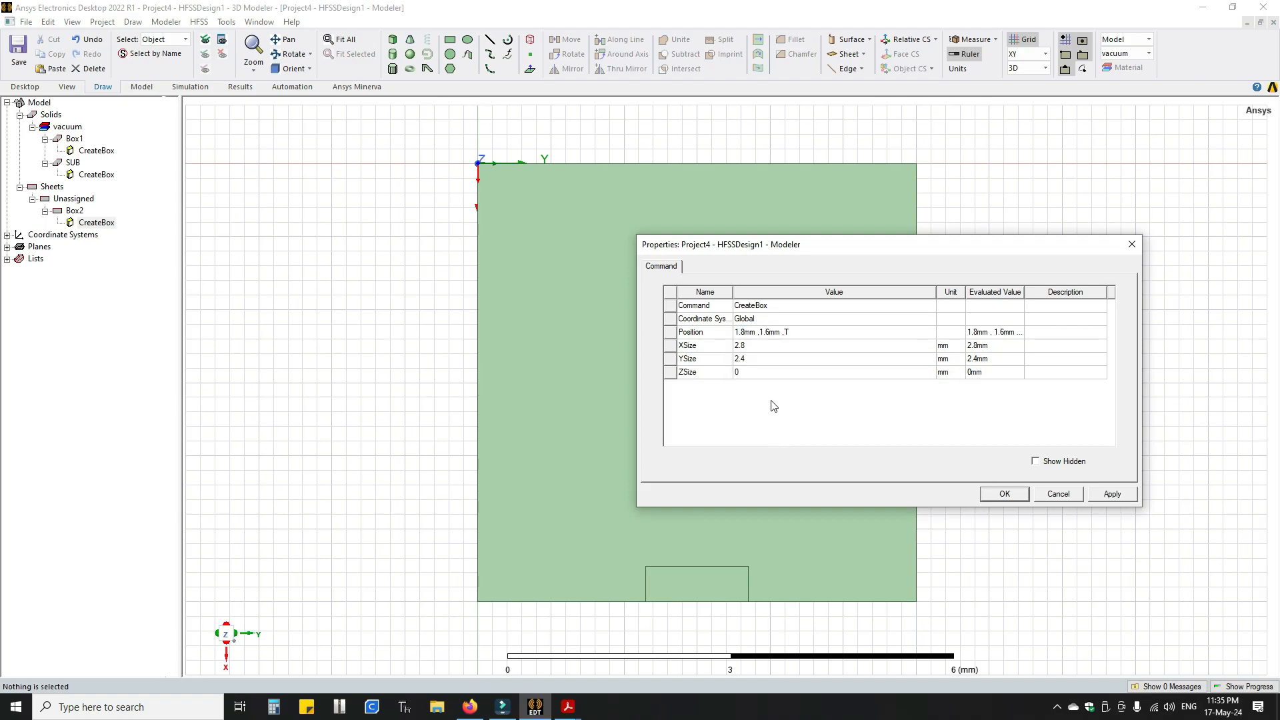
# Set the new box's ZSize to mt and apply the change
pyautogui.doubleClick(783, 372)
pyautogui.write('mt')
pyautogui.press('Down')
pyautogui.press('Return')
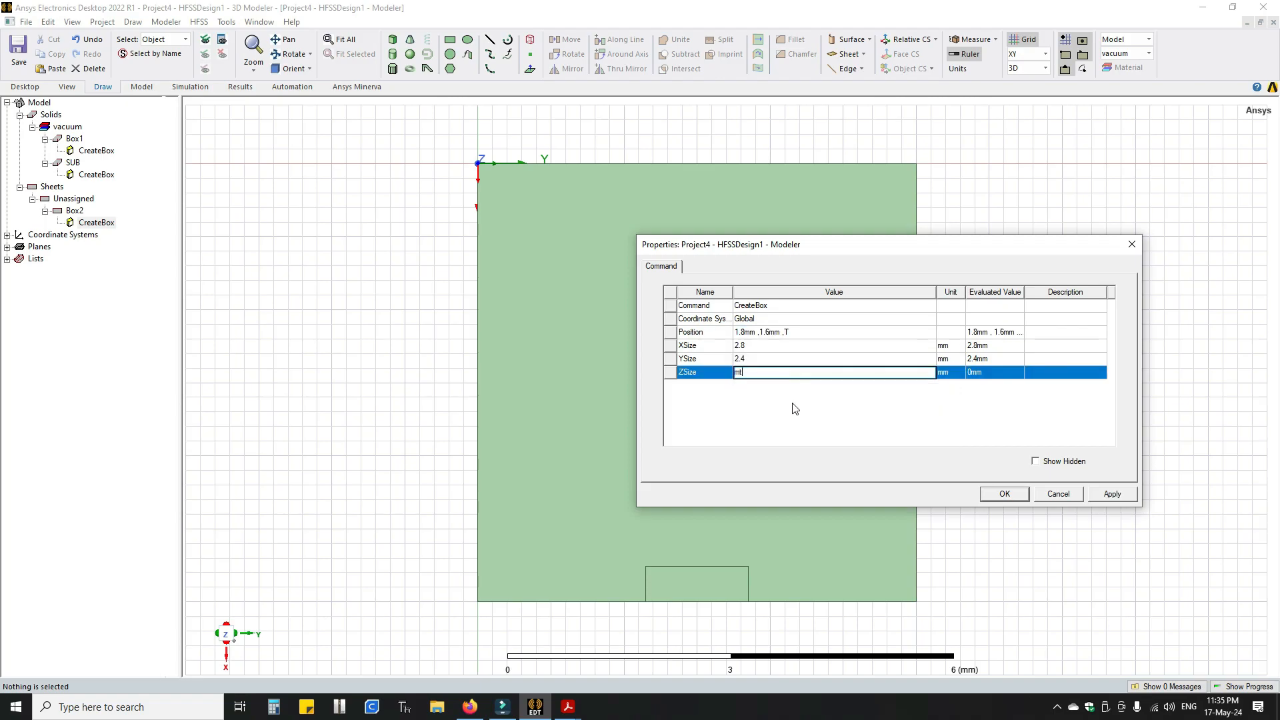
pyautogui.click(790, 401)
pyautogui.click(1113, 494)
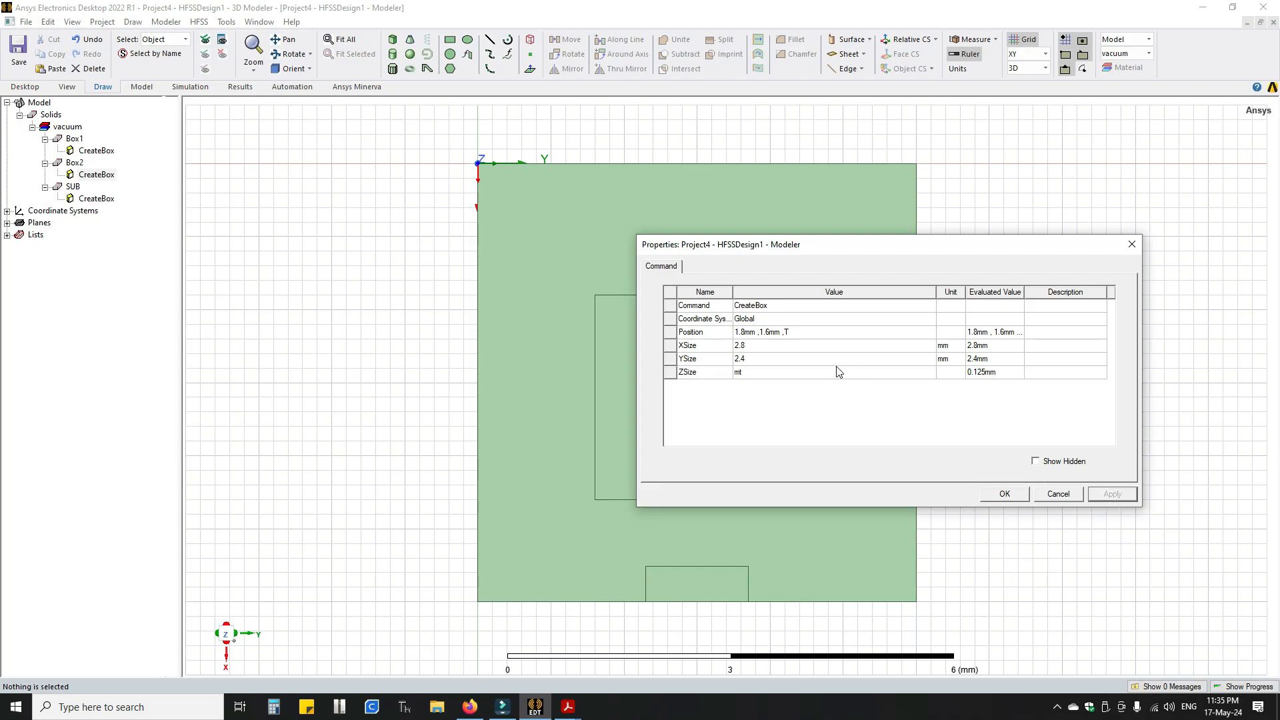
# Set the new box's YSize to W2
pyautogui.click(763, 359)
pyautogui.write('w')
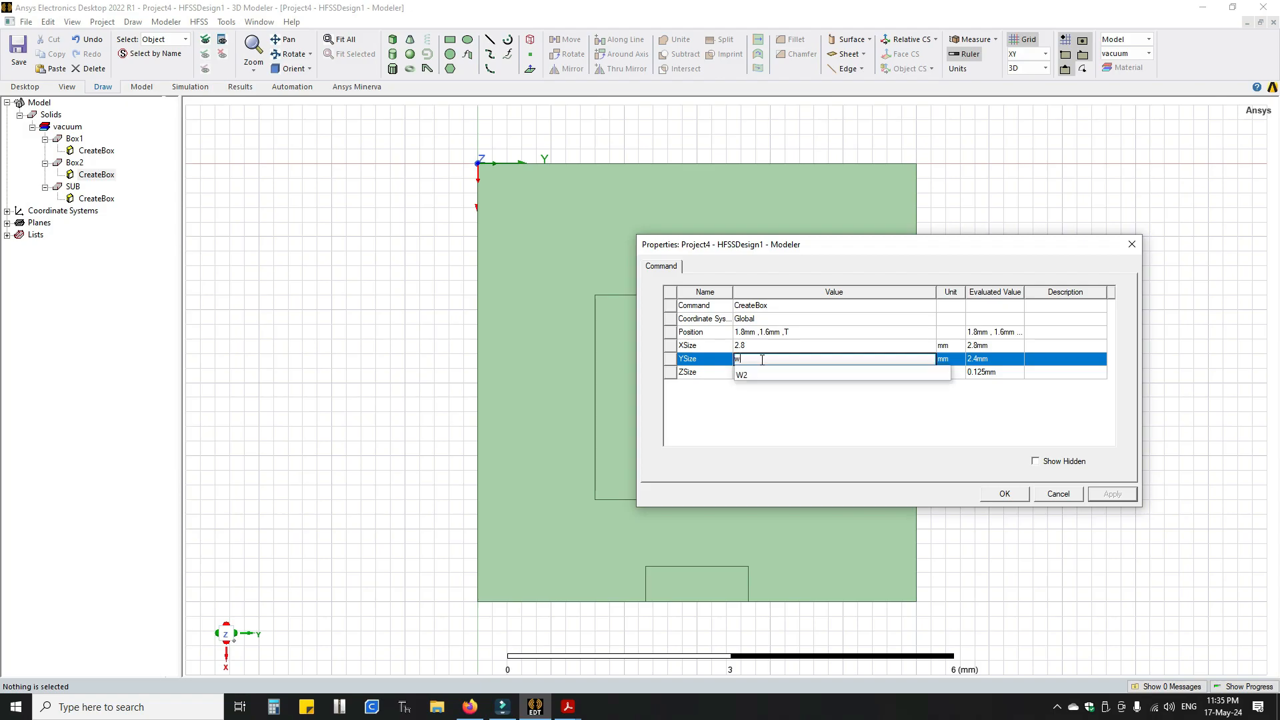
pyautogui.press('Down')
pyautogui.press('Return')
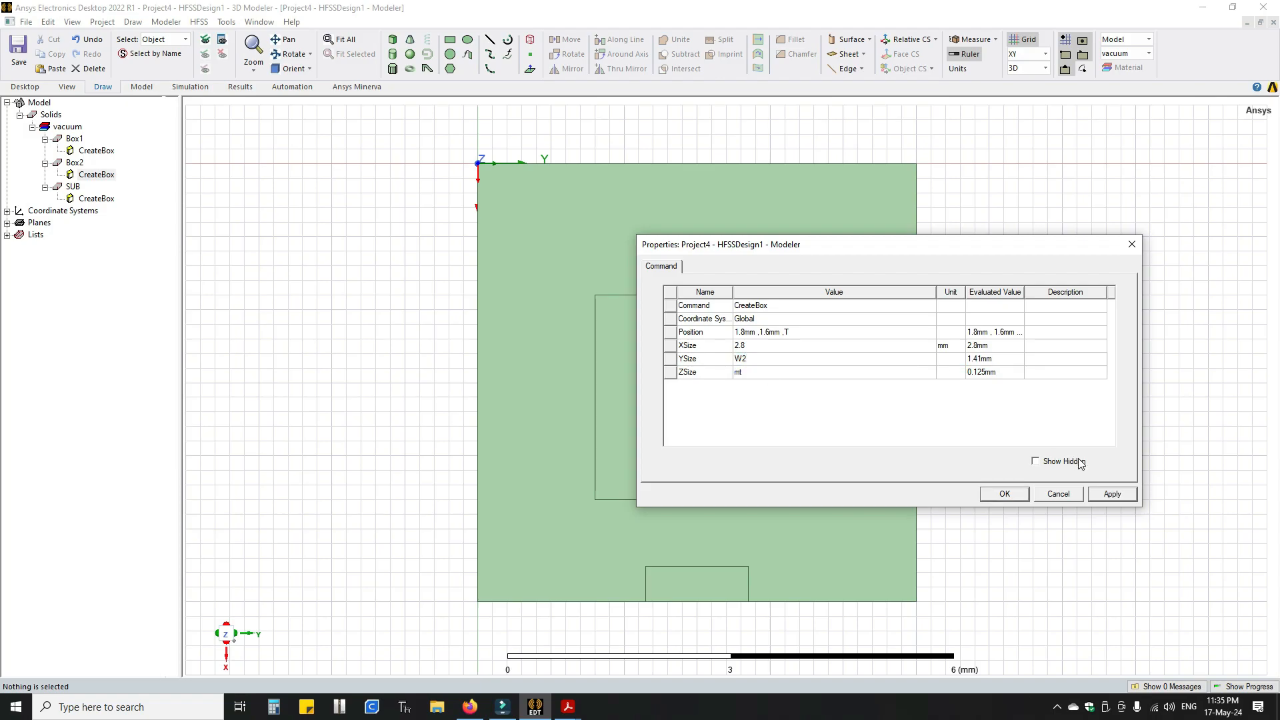
# Set the new box's Y position to Len/2-W2/2 to centre it across the substrate
pyautogui.click(776, 337)
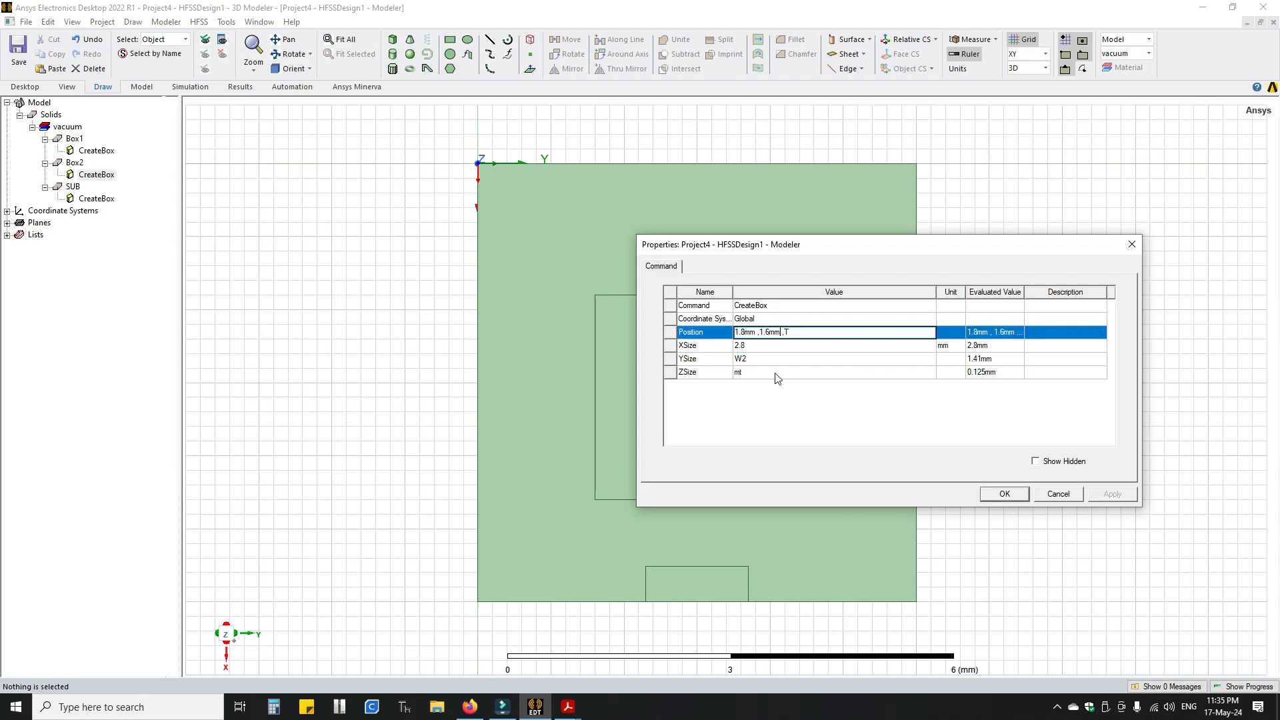
pyautogui.press('BackSpace')
pyautogui.press('BackSpace')
pyautogui.press('BackSpace')
pyautogui.press('BackSpace')
pyautogui.press('BackSpace')
pyautogui.write('Len/2-W2/2')
pyautogui.press('Return')
pyautogui.click(1113, 494)
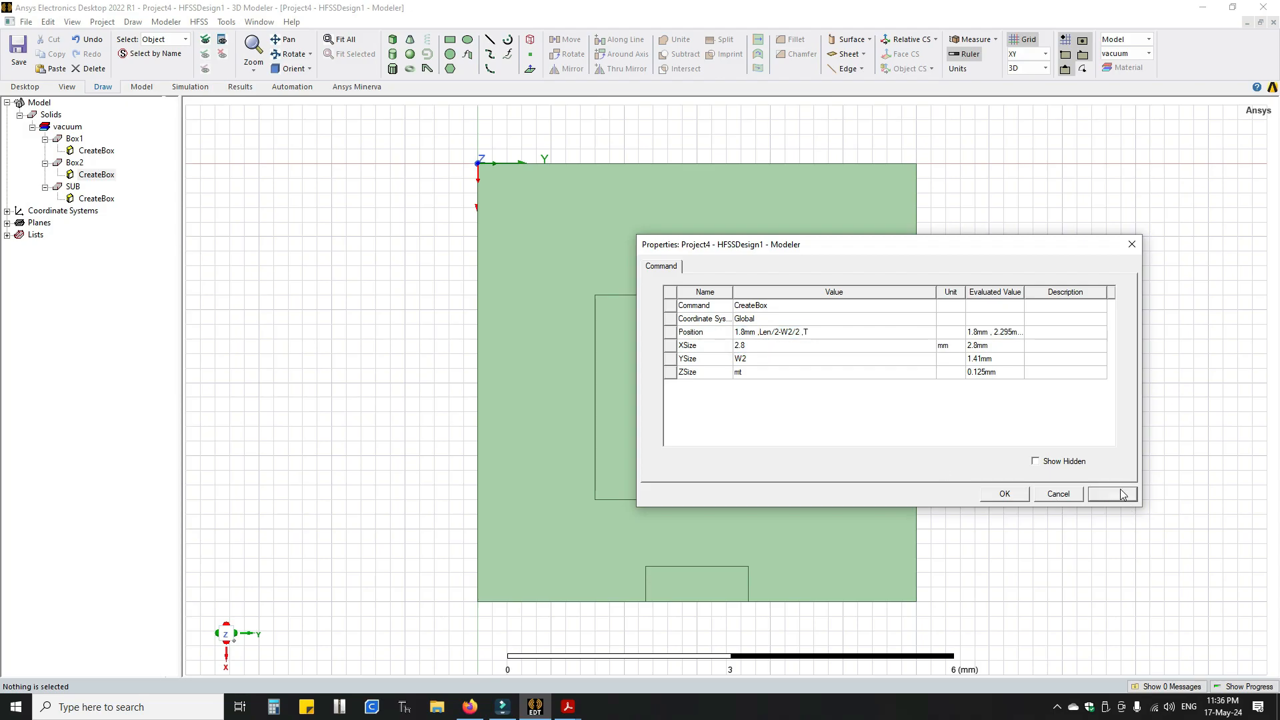
# Look up L2 in the paper's PDF, then set the box's XSize to a new length variable L2 of 9.97 mm
pyautogui.moveTo(861, 250)
pyautogui.mouseDown()
pyautogui.moveTo(898, 227)
pyautogui.moveTo(875, 243)
pyautogui.mouseUp()
pyautogui.moveTo(568, 707)
pyautogui.click(653, 635)
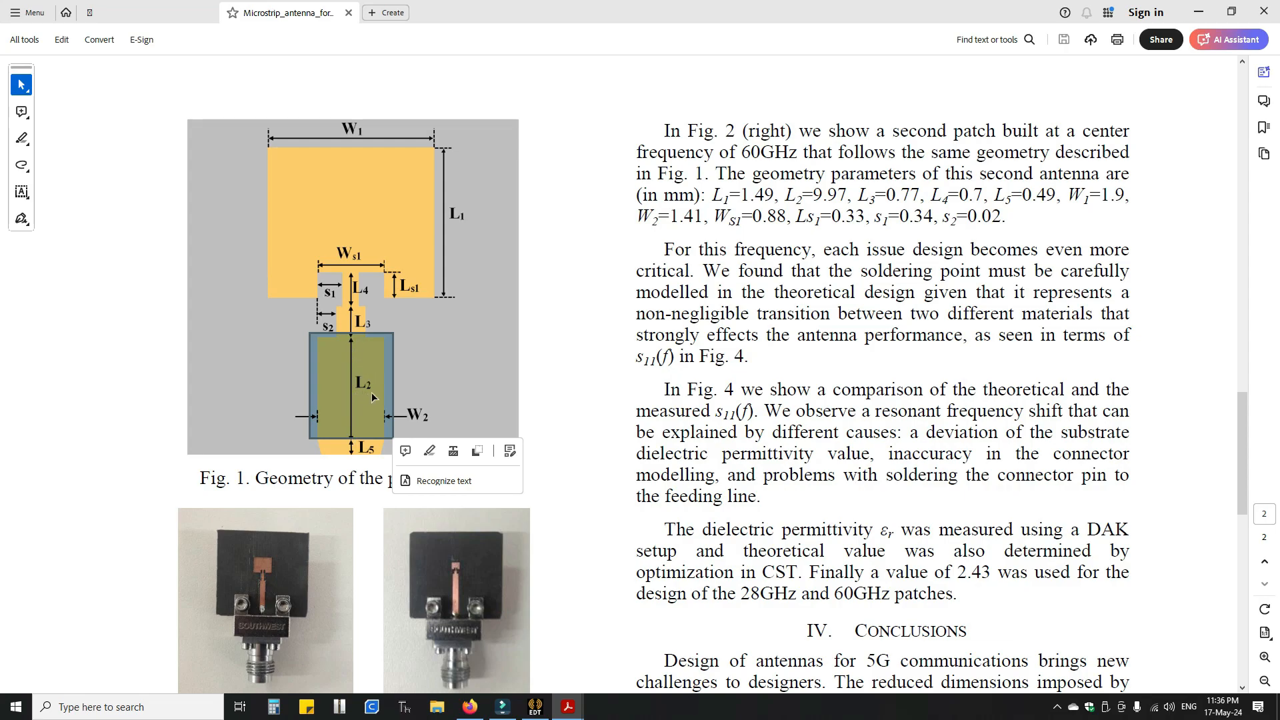
pyautogui.moveTo(786, 194); pyautogui.dragTo(847, 194)
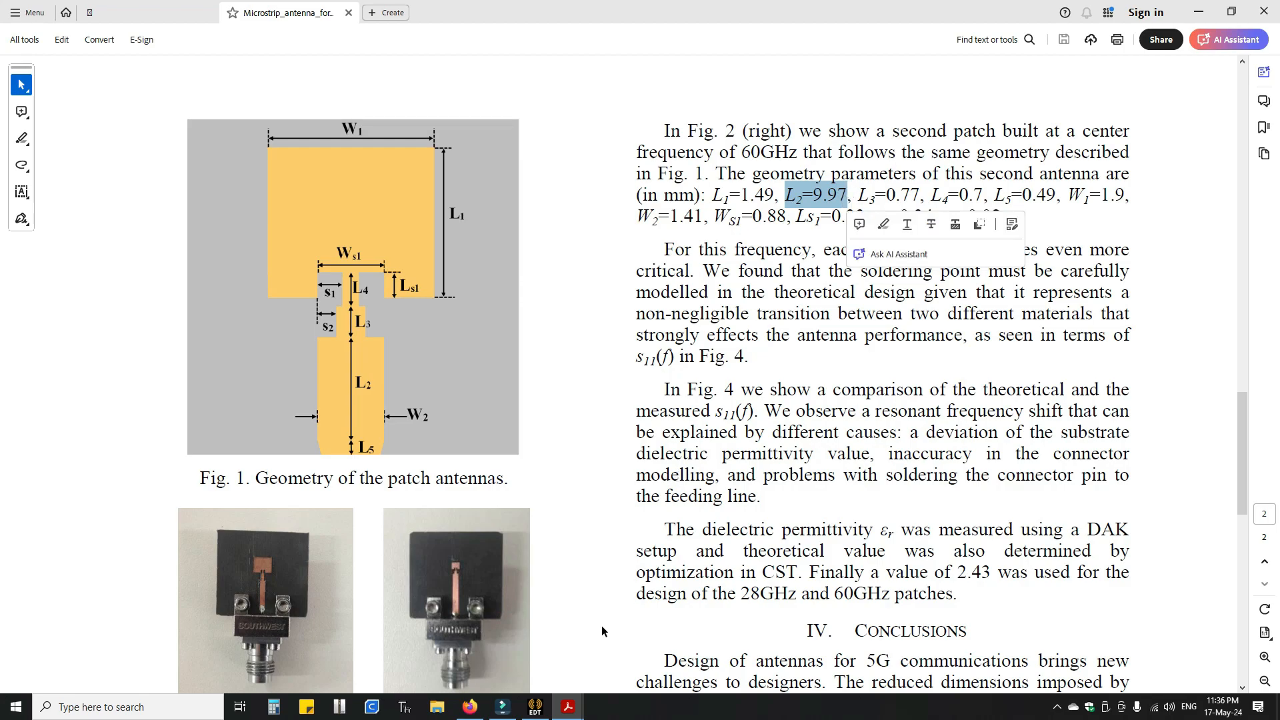
pyautogui.click(545, 708)
pyautogui.click(770, 342)
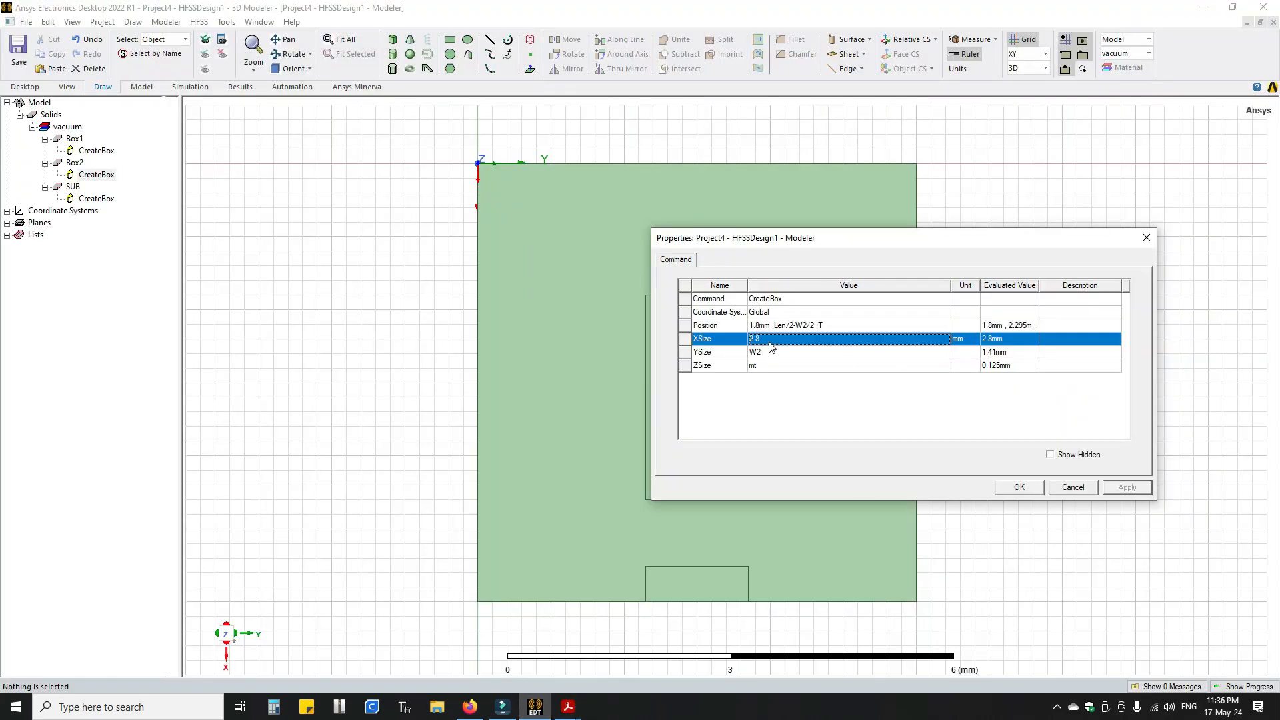
pyautogui.write('L2')
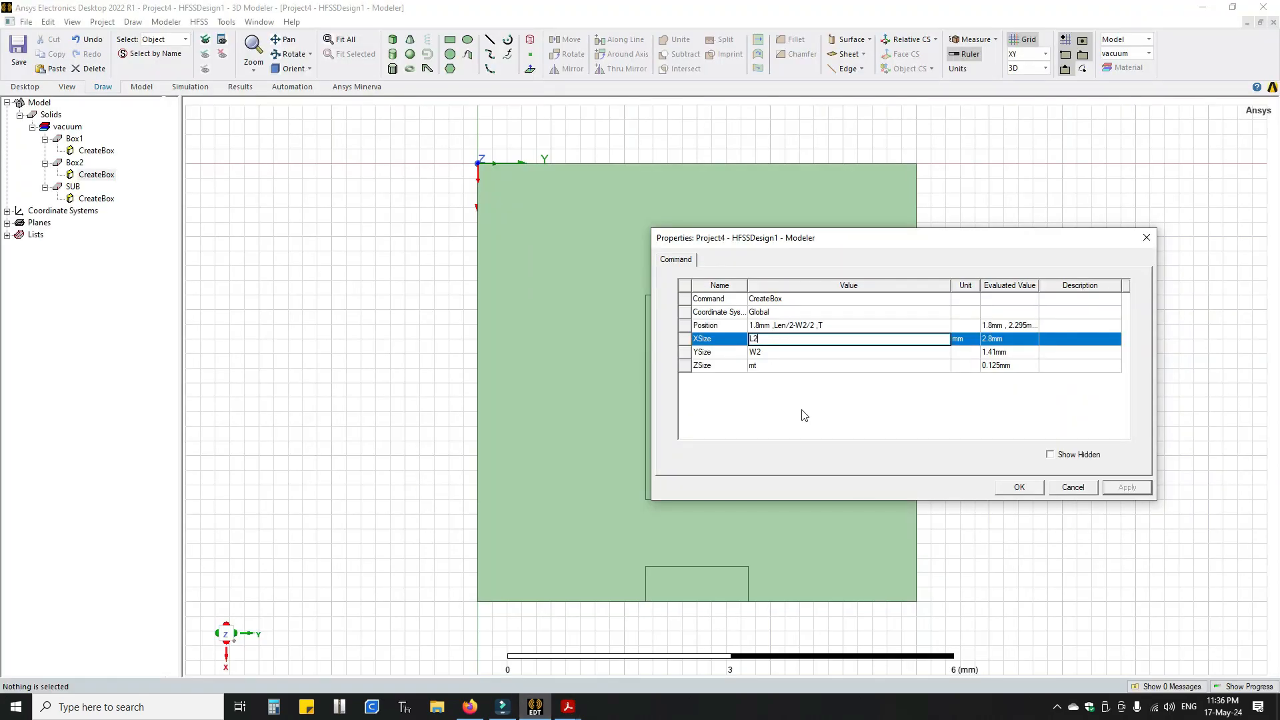
pyautogui.press('Return')
pyautogui.write('90')
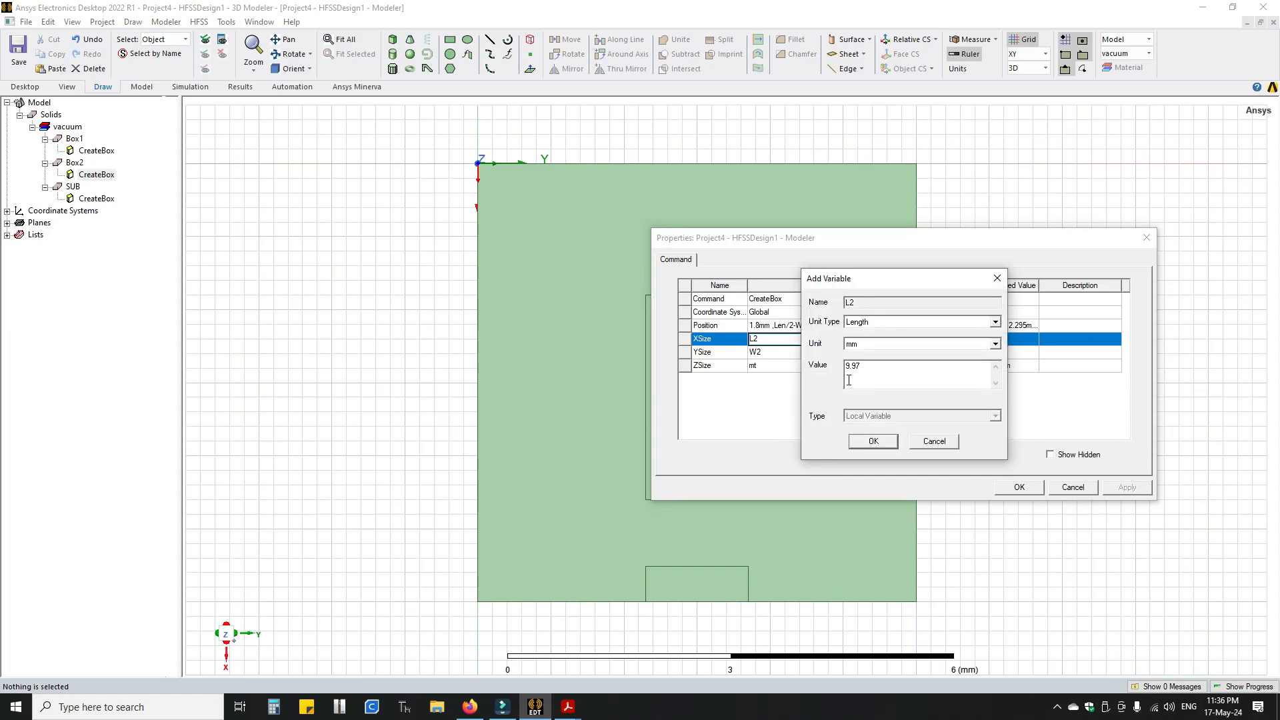
pyautogui.click(872, 441)
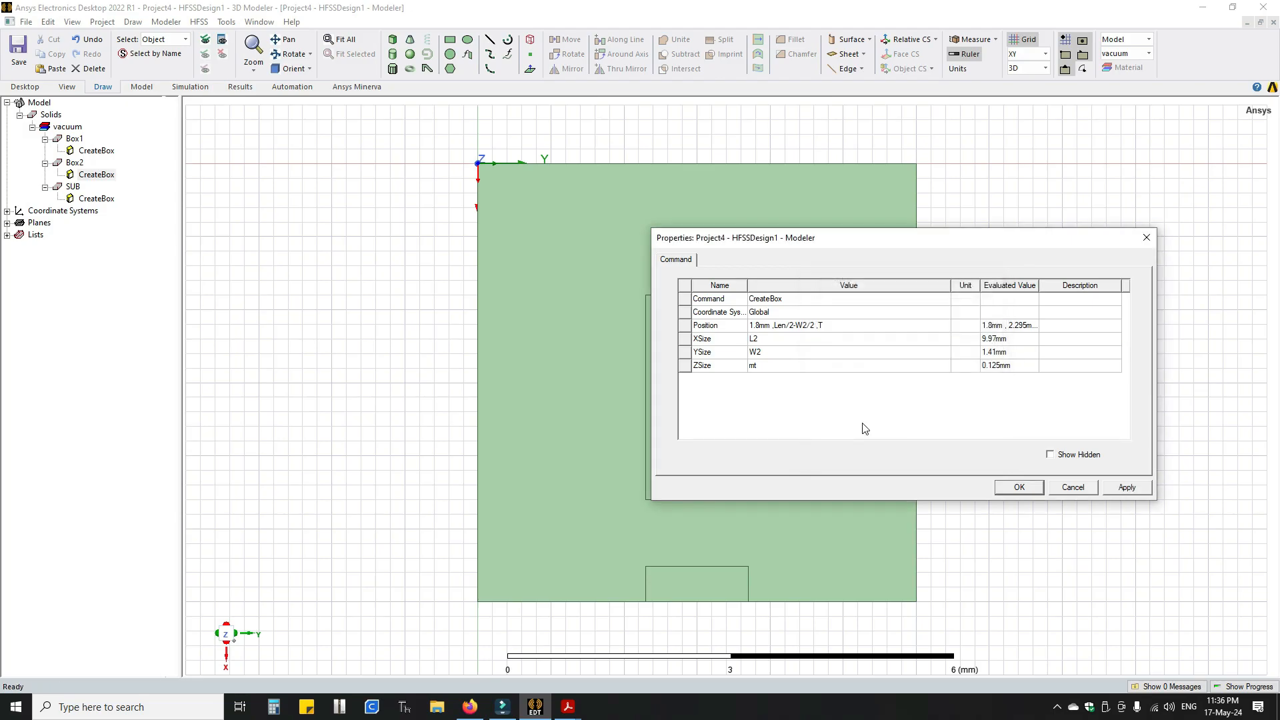
# Set the L2 feed-line box's X position to Len so it starts at the substrate's edge
pyautogui.moveTo(894, 242); pyautogui.dragTo(934, 168)
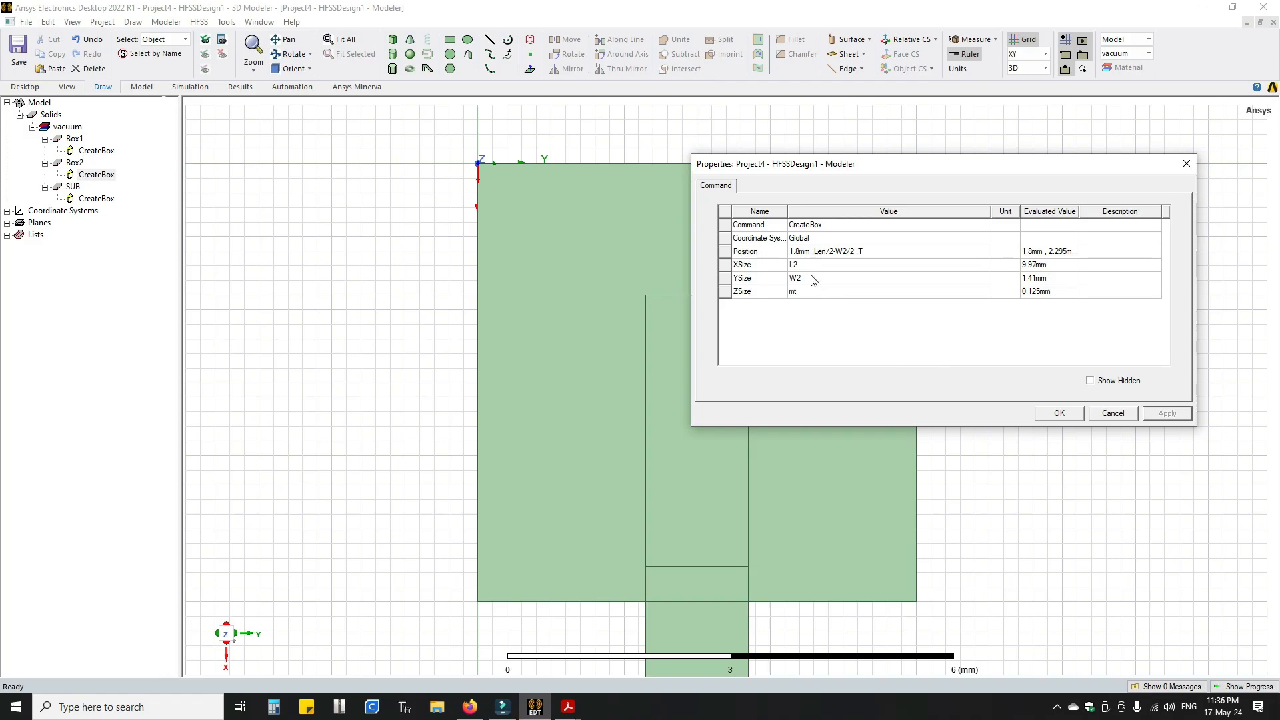
pyautogui.click(809, 256)
pyautogui.click(809, 257)
pyautogui.click(809, 257)
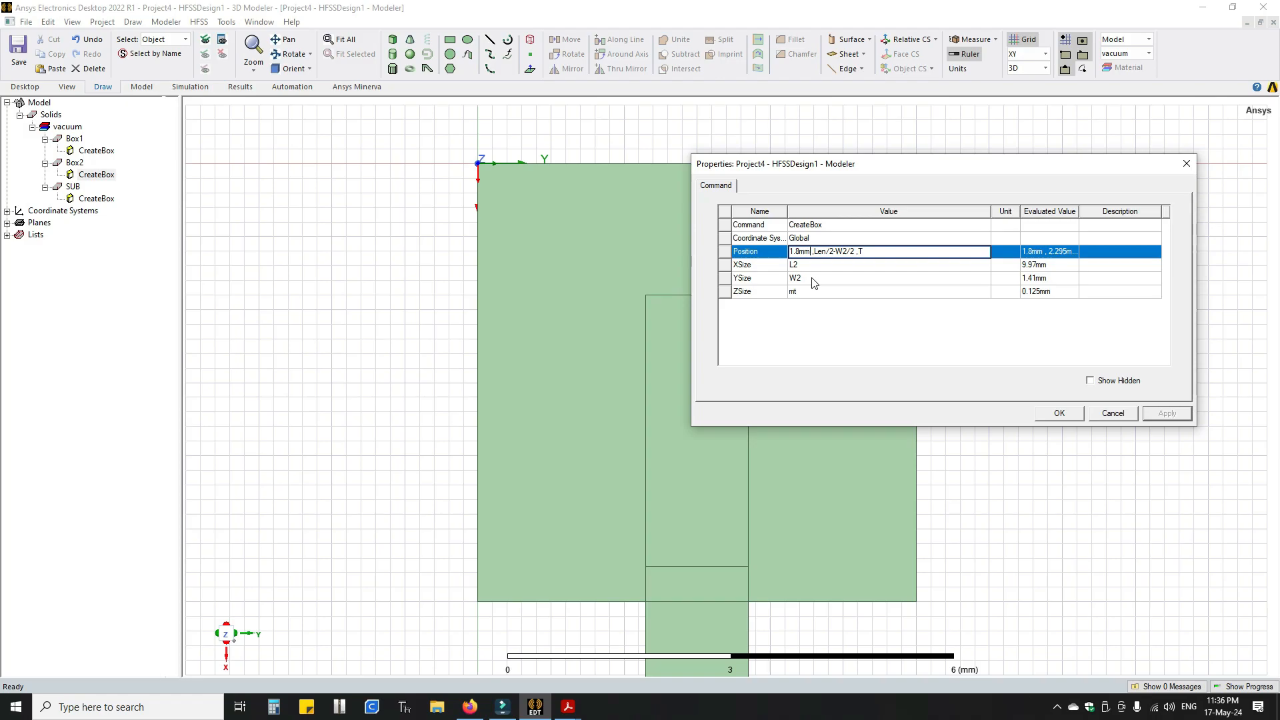
pyautogui.press('BackSpace')
pyautogui.press('BackSpace')
pyautogui.press('BackSpace')
pyautogui.press('BackSpace')
pyautogui.press('BackSpace')
pyautogui.write('le')
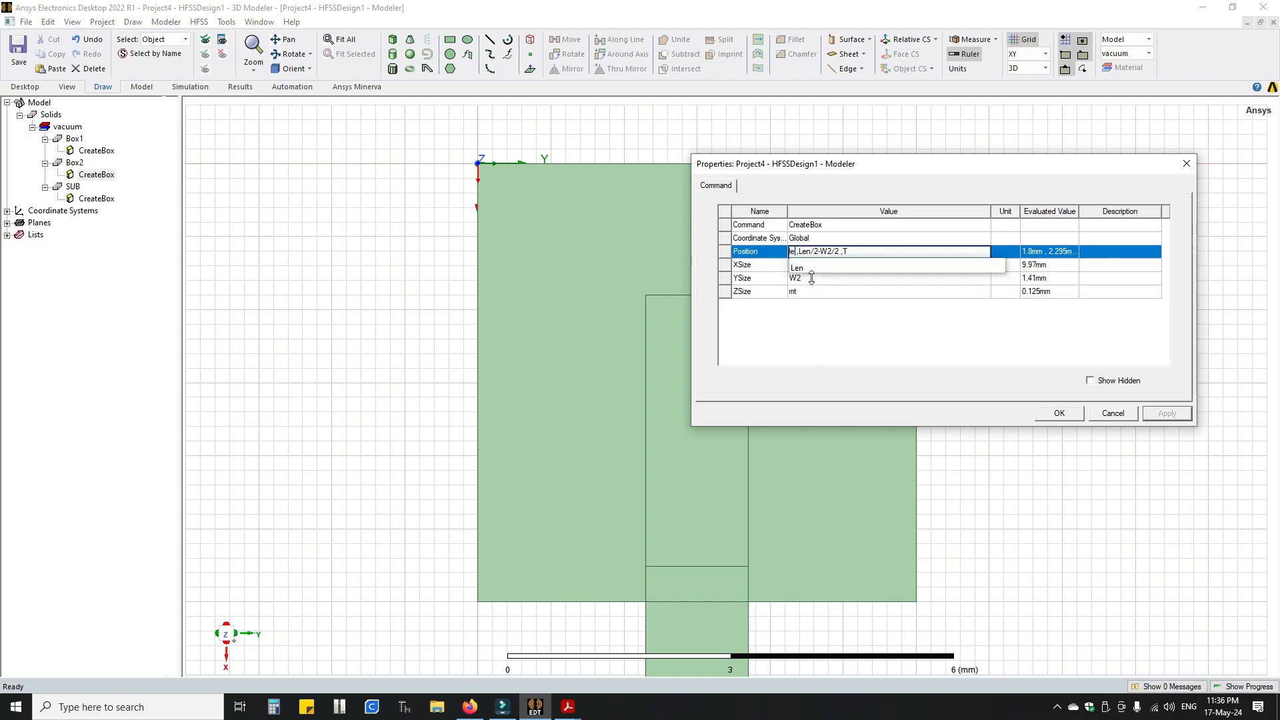
pyautogui.write('n')
pyautogui.press('Down')
pyautogui.press('Return')
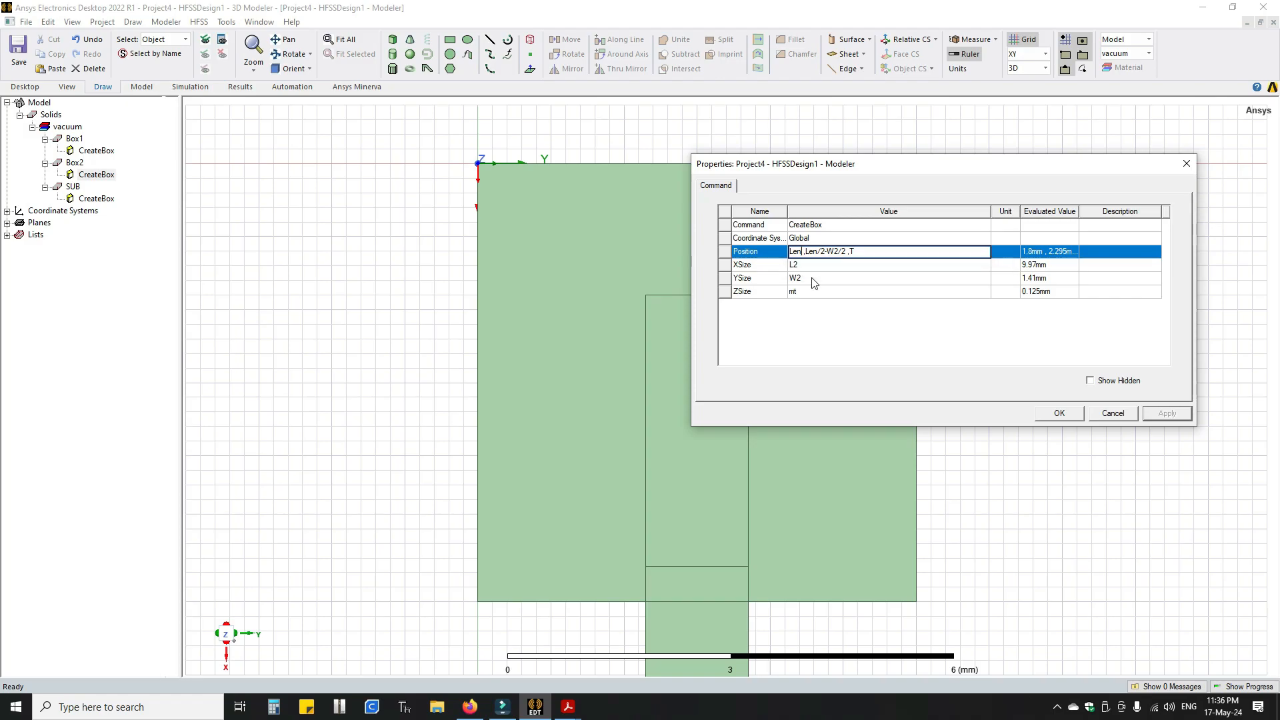
pyautogui.click(884, 327)
pyautogui.click(1160, 414)
pyautogui.click(1060, 414)
pyautogui.scroll(-2, 710, 570)
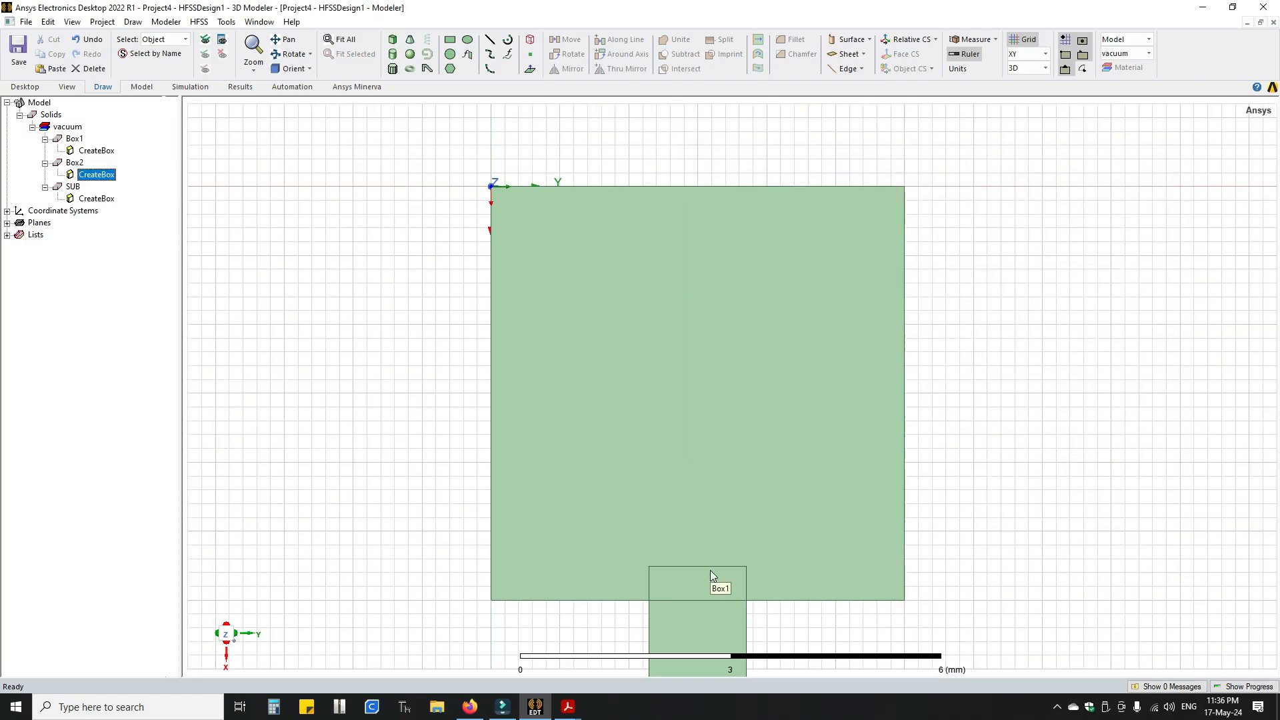
pyautogui.click(347, 38)
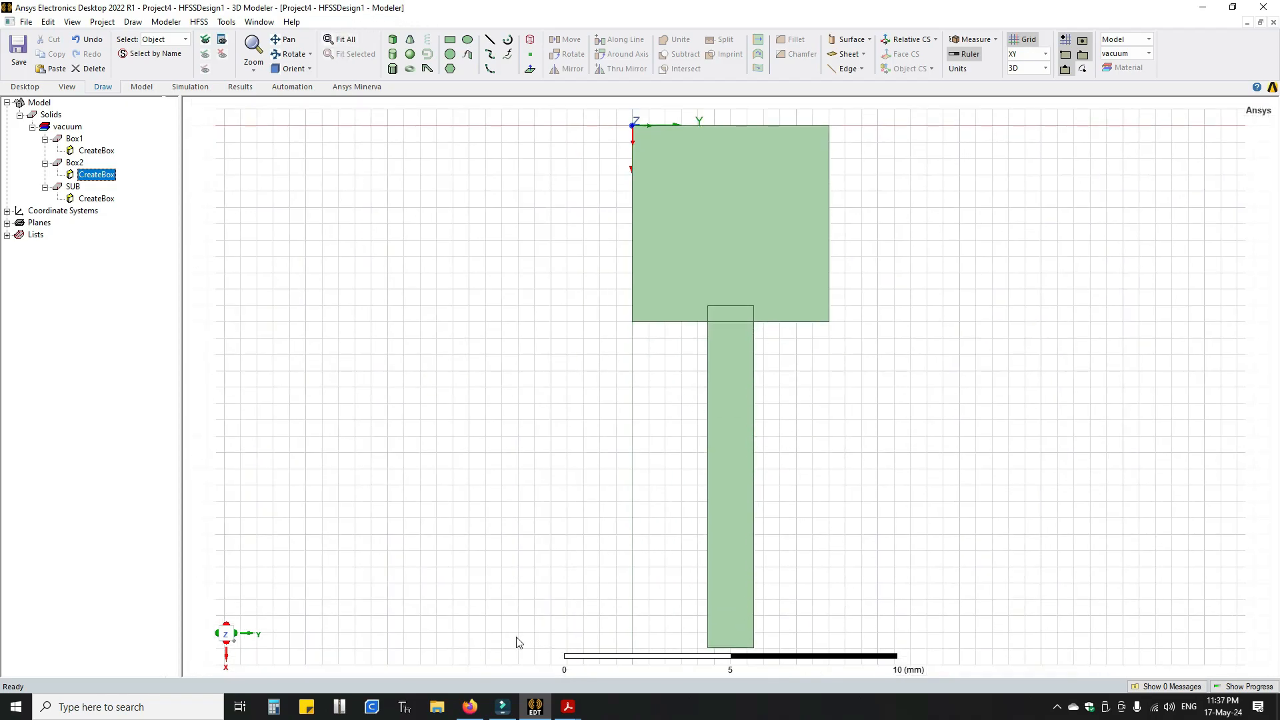
# Look through both paper PDFs for the Fig. 1 geometry and the overall antenna dimensions given in the text
pyautogui.moveTo(568, 706)
pyautogui.click(627, 650)
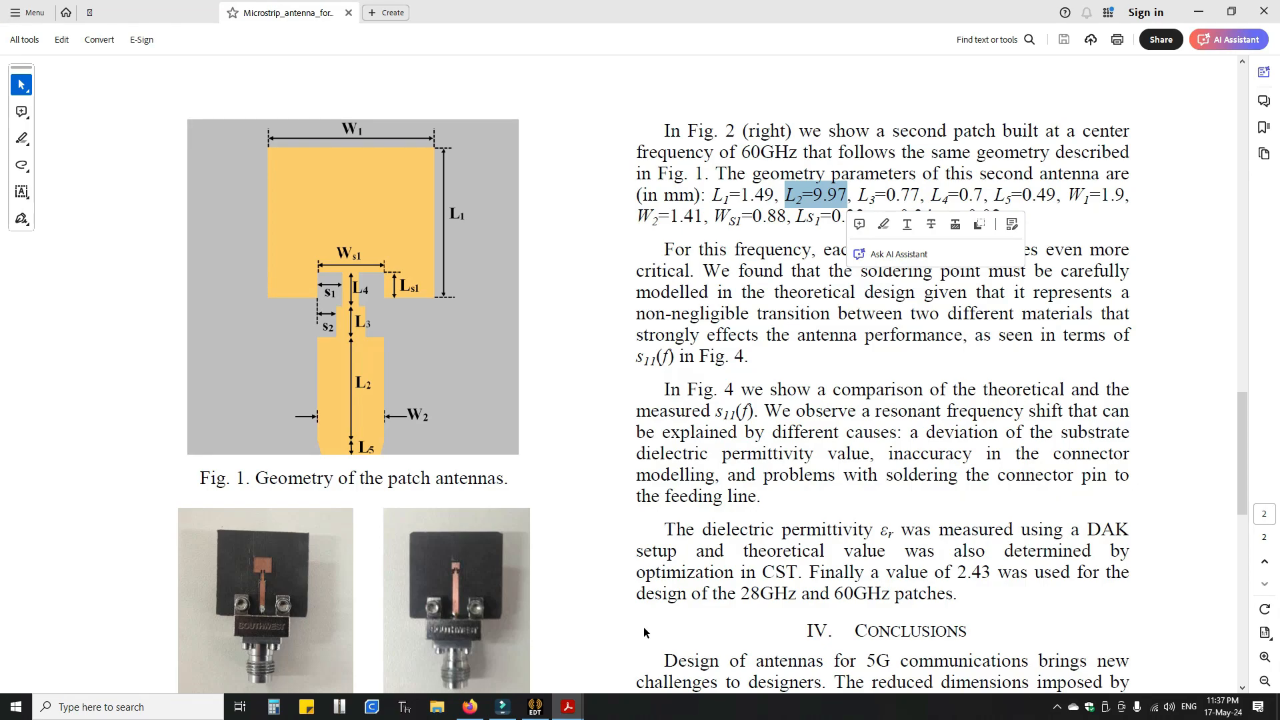
pyautogui.moveTo(569, 706)
pyautogui.click(497, 650)
pyautogui.scroll(15, 867, 418)
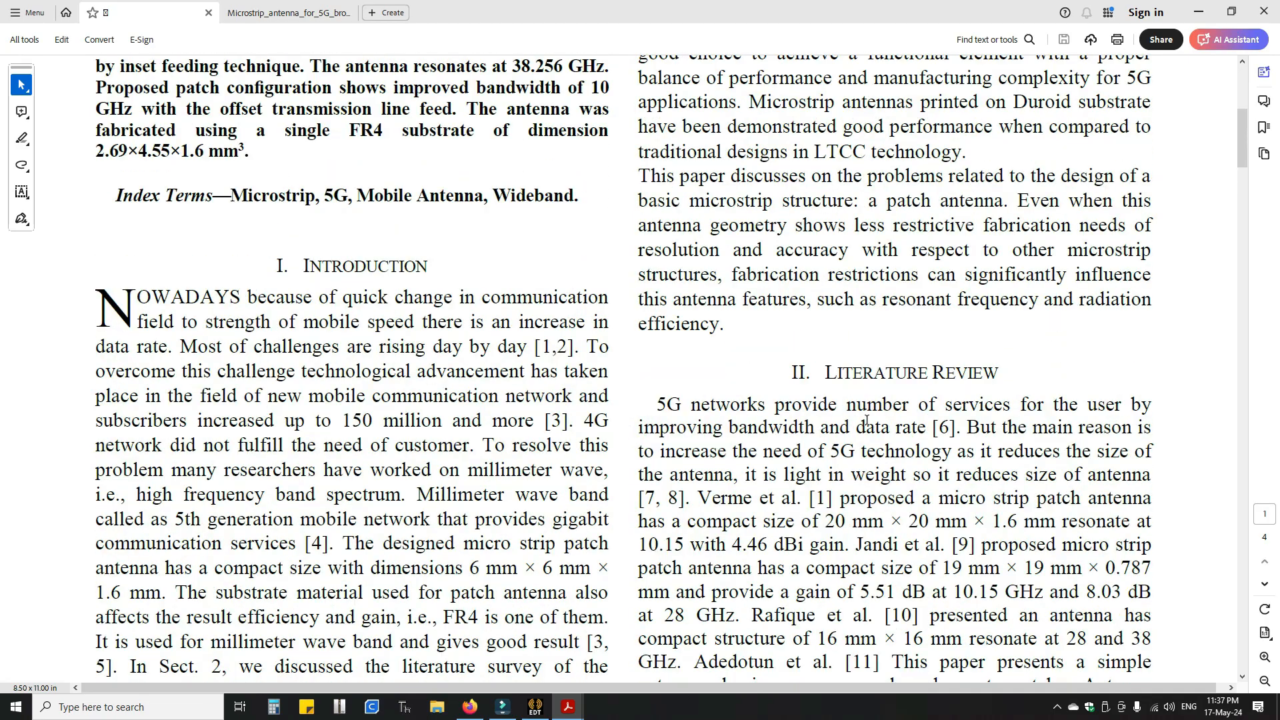
pyautogui.scroll(5, 867, 420)
pyautogui.scroll(-2, 866, 420)
pyautogui.moveTo(1236, 120); pyautogui.dragTo(1232, 347)
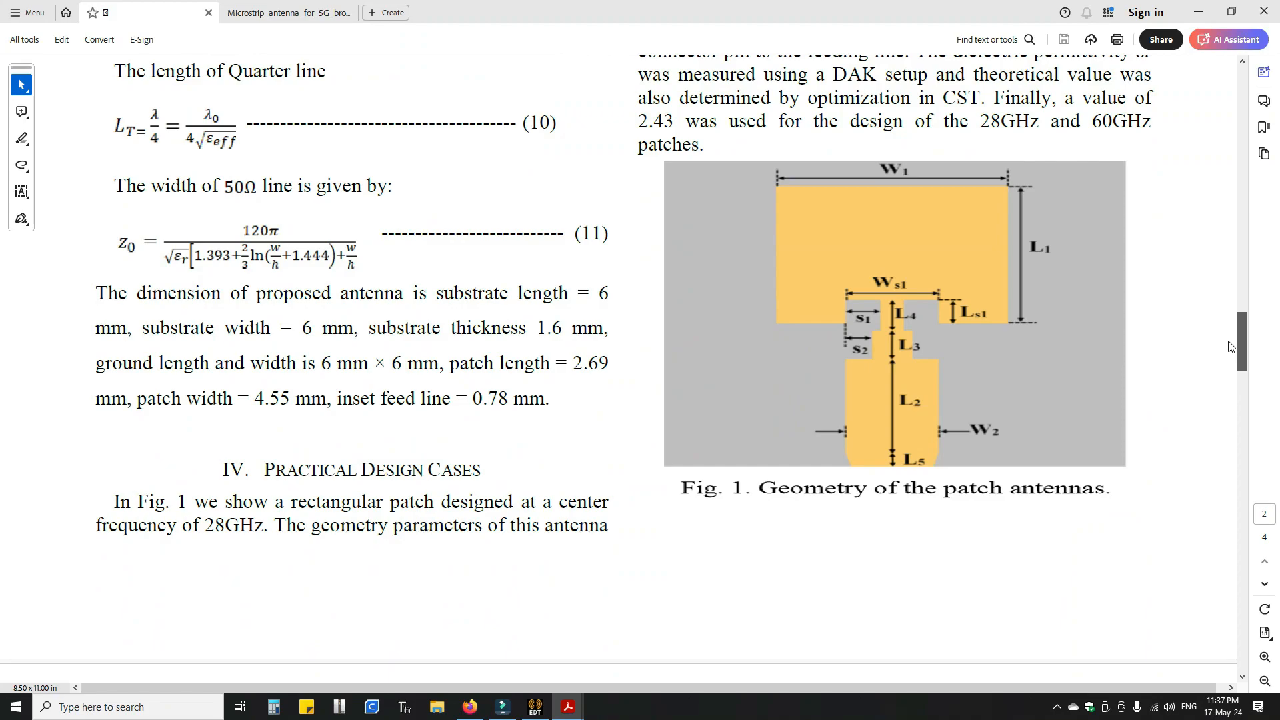
pyautogui.moveTo(1232, 346); pyautogui.dragTo(1235, 170)
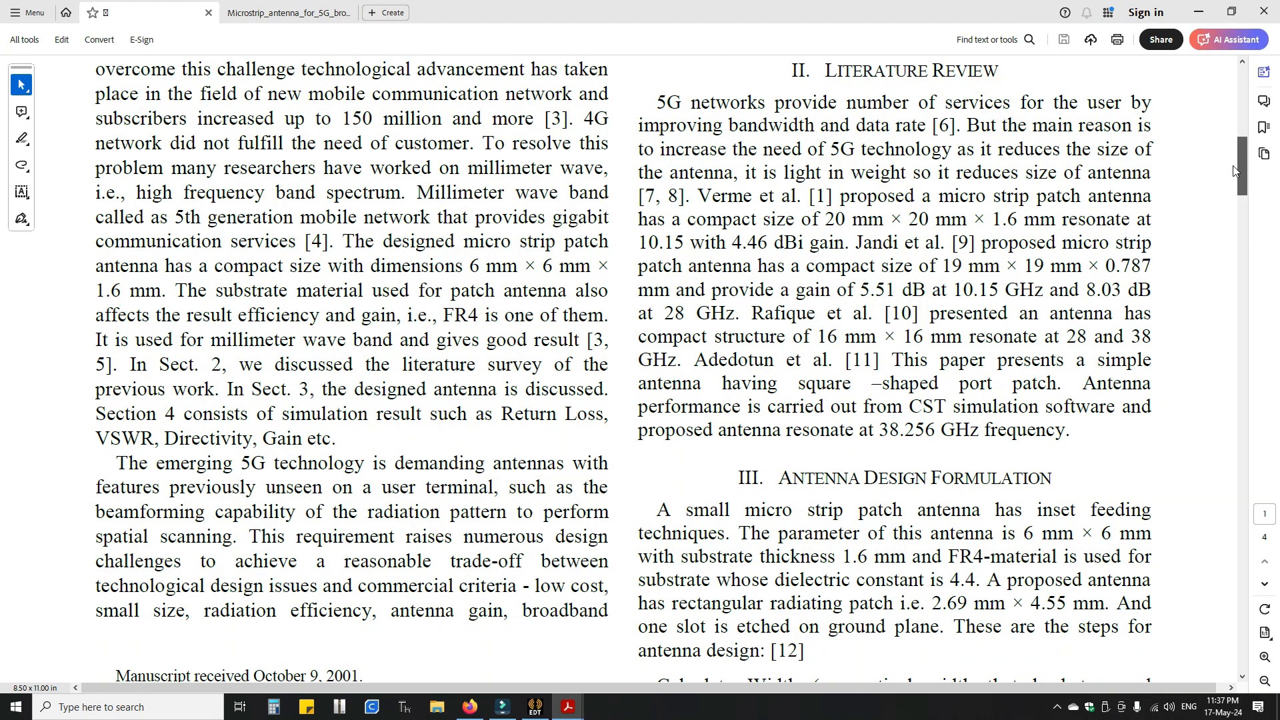
pyautogui.moveTo(882, 266); pyautogui.dragTo(1082, 267)
pyautogui.click(940, 360)
# Return to HFSS and enlarge the substrate by setting the Len variable to 18 mm
pyautogui.click(535, 707)
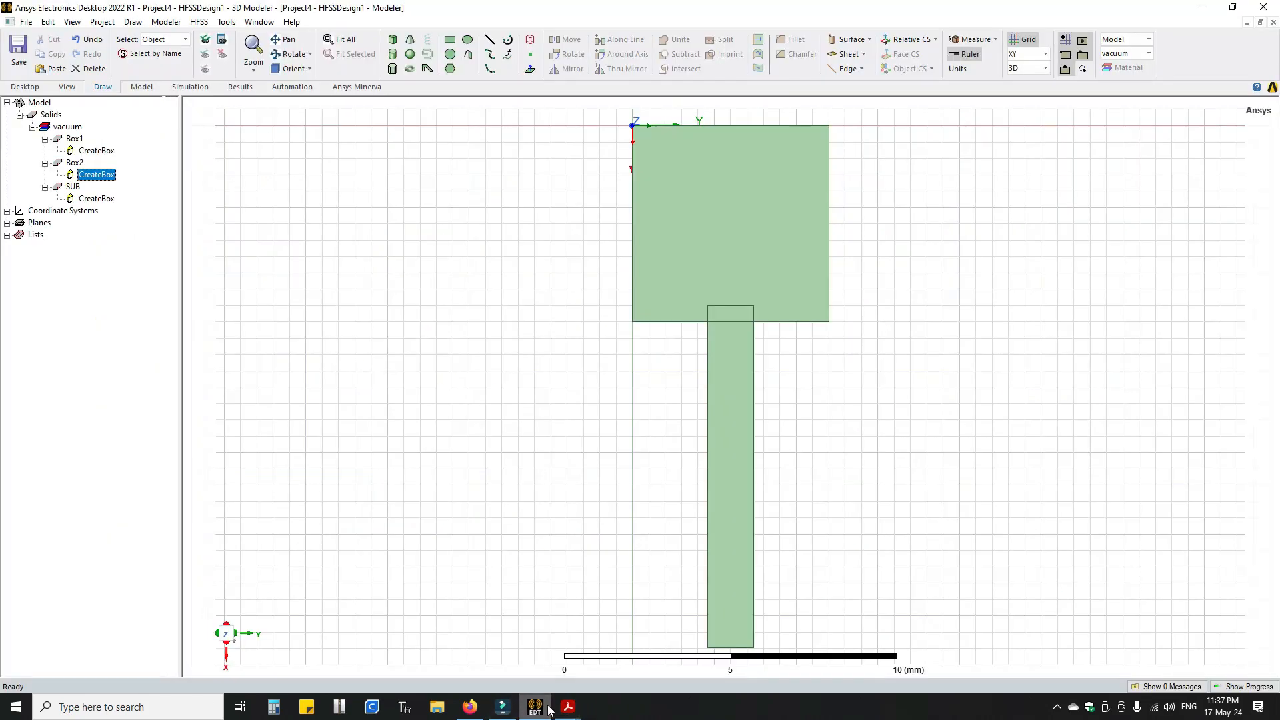
pyautogui.click(584, 442)
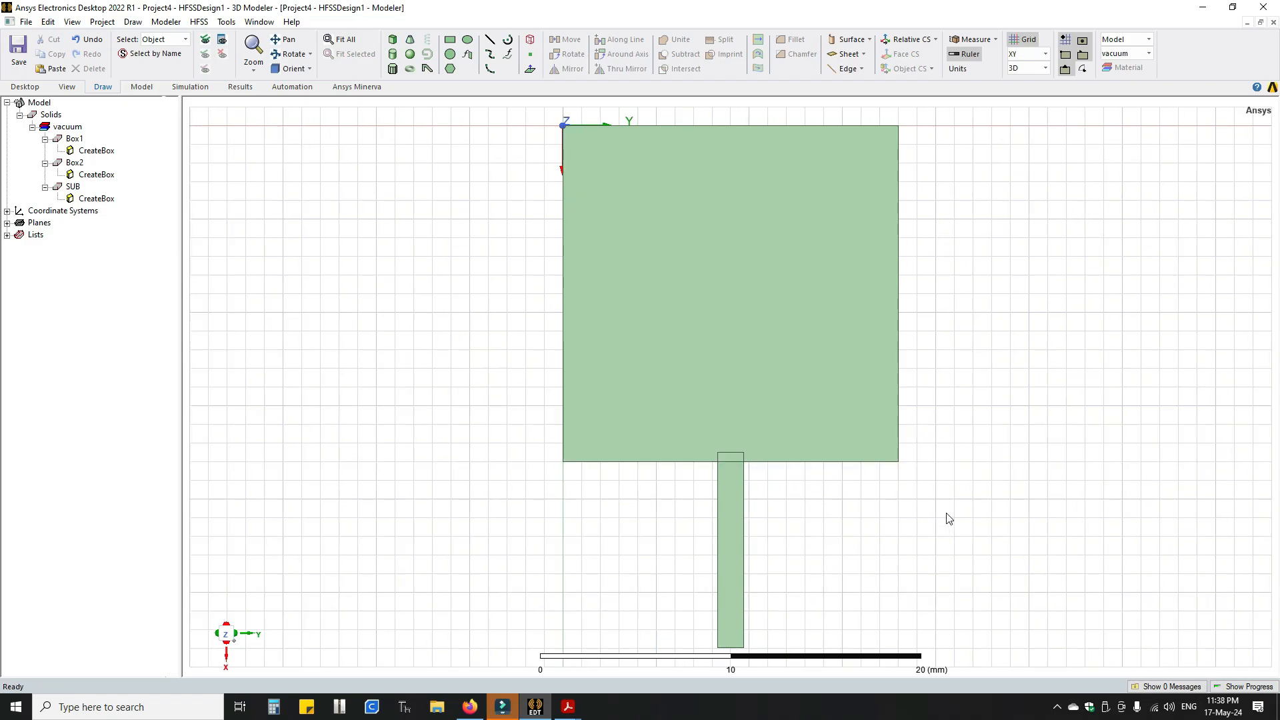
# Set the L2 feed-line box's XSize to -L2 so it extends inward over the substrate
pyautogui.click(731, 534)
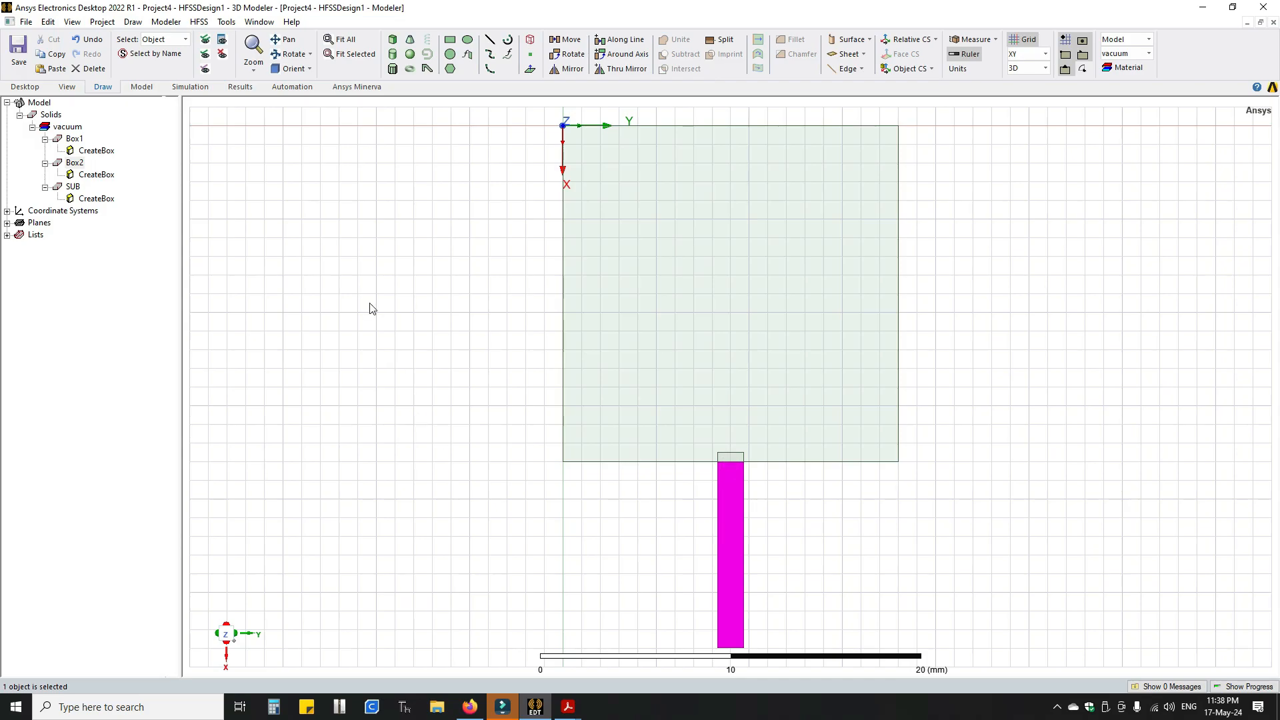
pyautogui.doubleClick(107, 176)
pyautogui.click(812, 265)
pyautogui.click(812, 266)
pyautogui.write('-L2')
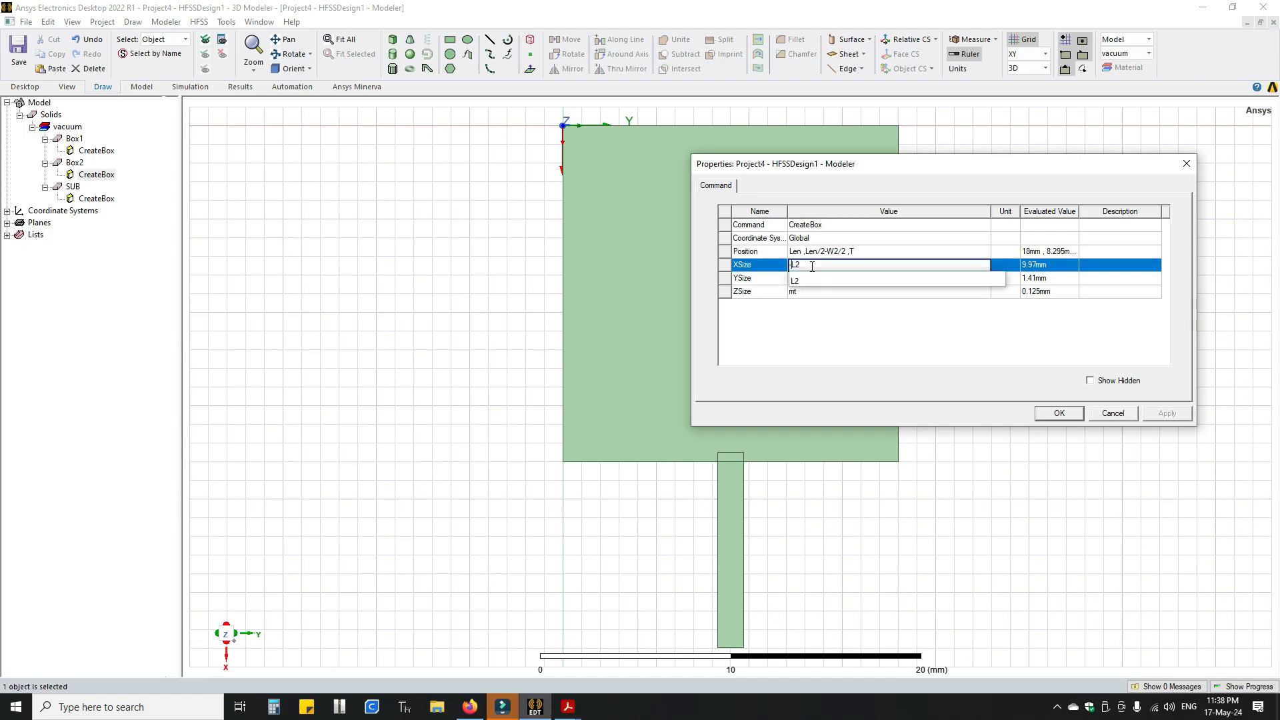
pyautogui.click(869, 343)
pyautogui.click(1178, 418)
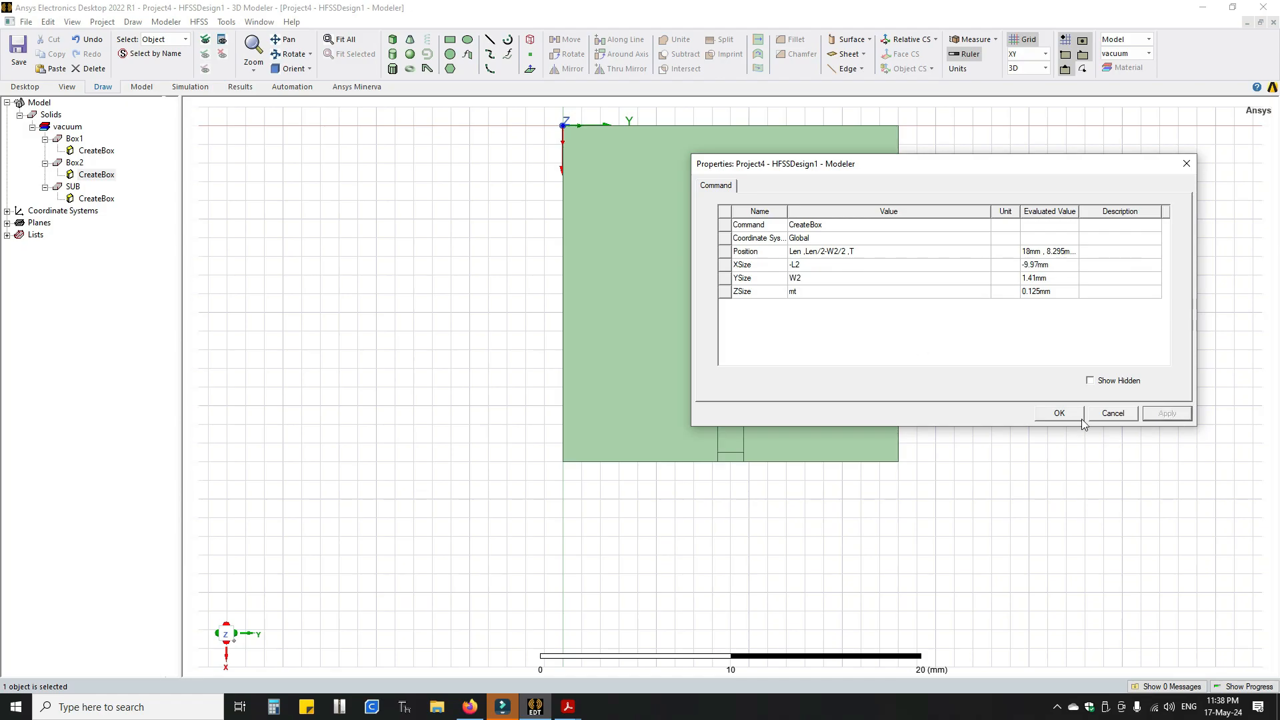
pyautogui.click(1047, 417)
# Set the L2 feed-line box's X position to Len+L5
pyautogui.click(74, 163)
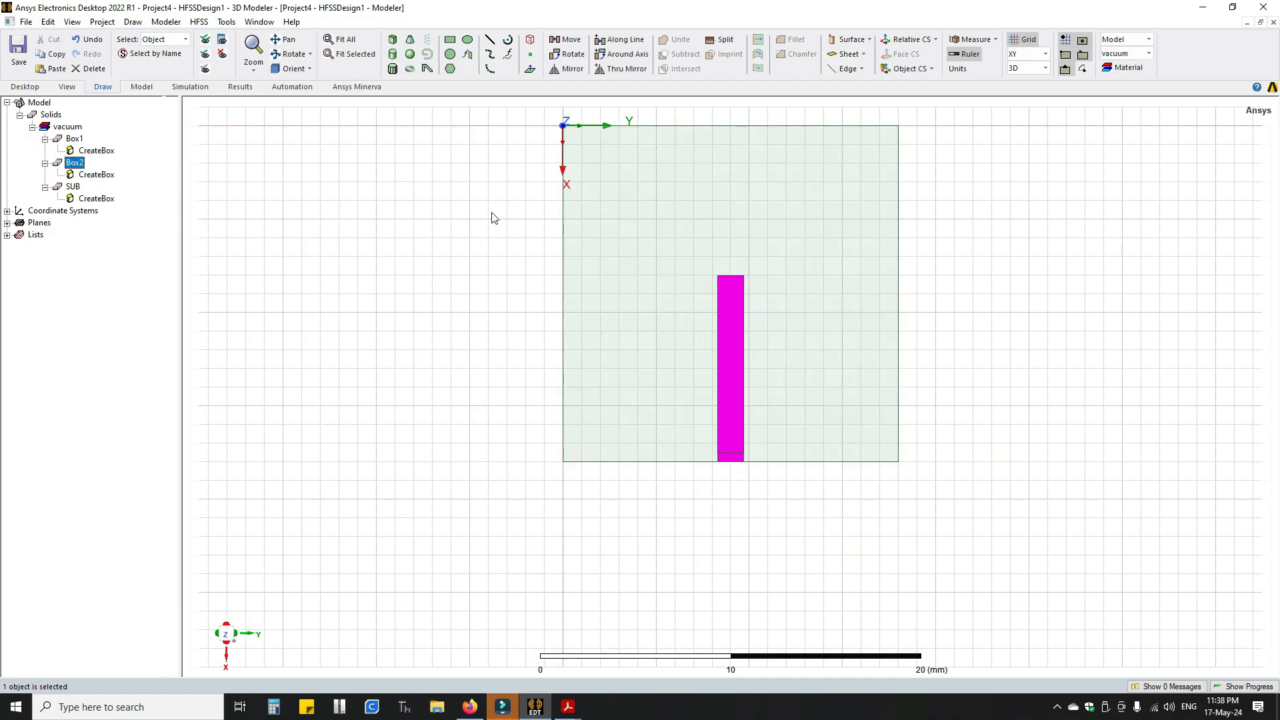
pyautogui.click(334, 40)
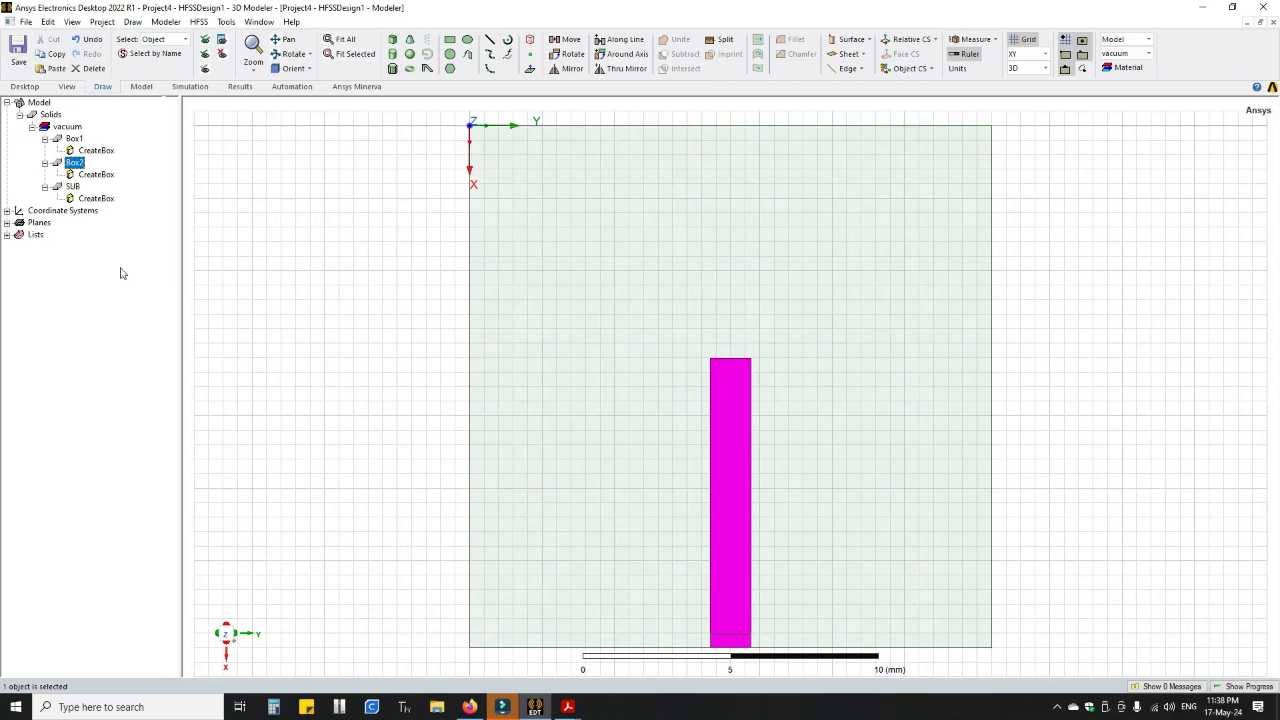
pyautogui.click(99, 176)
pyautogui.doubleClick(99, 176)
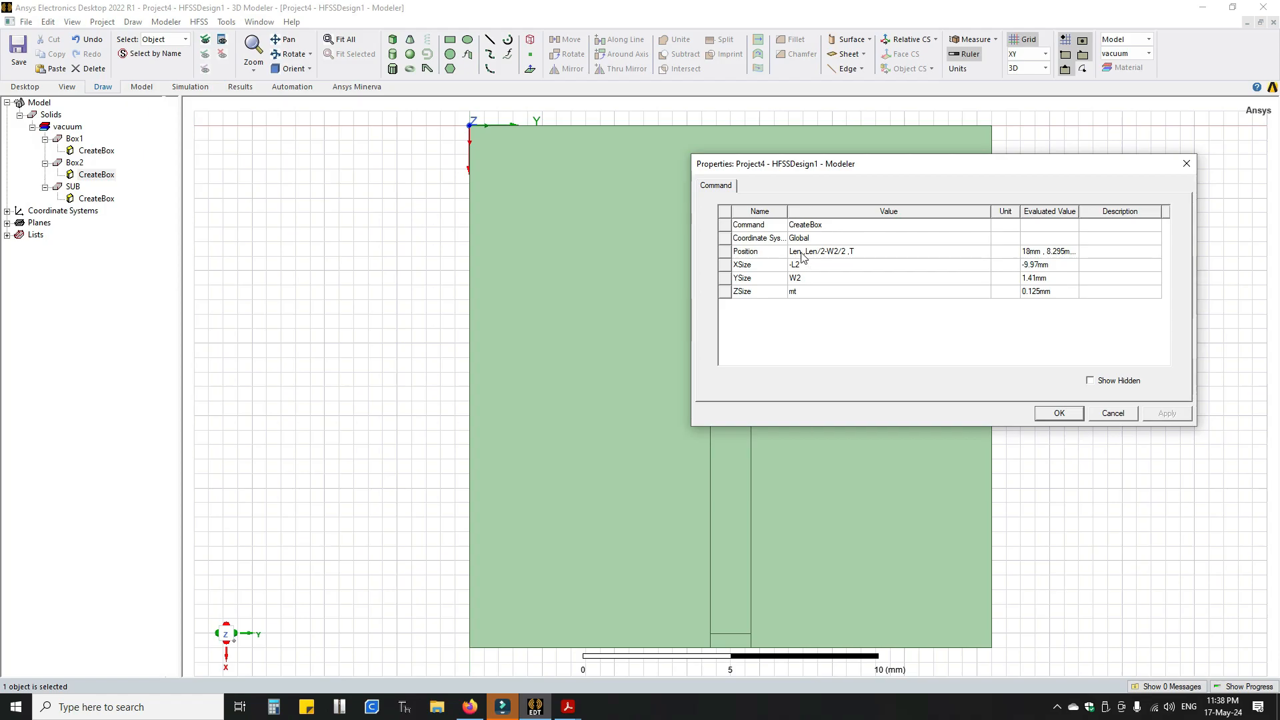
pyautogui.click(807, 253)
pyautogui.write('+')
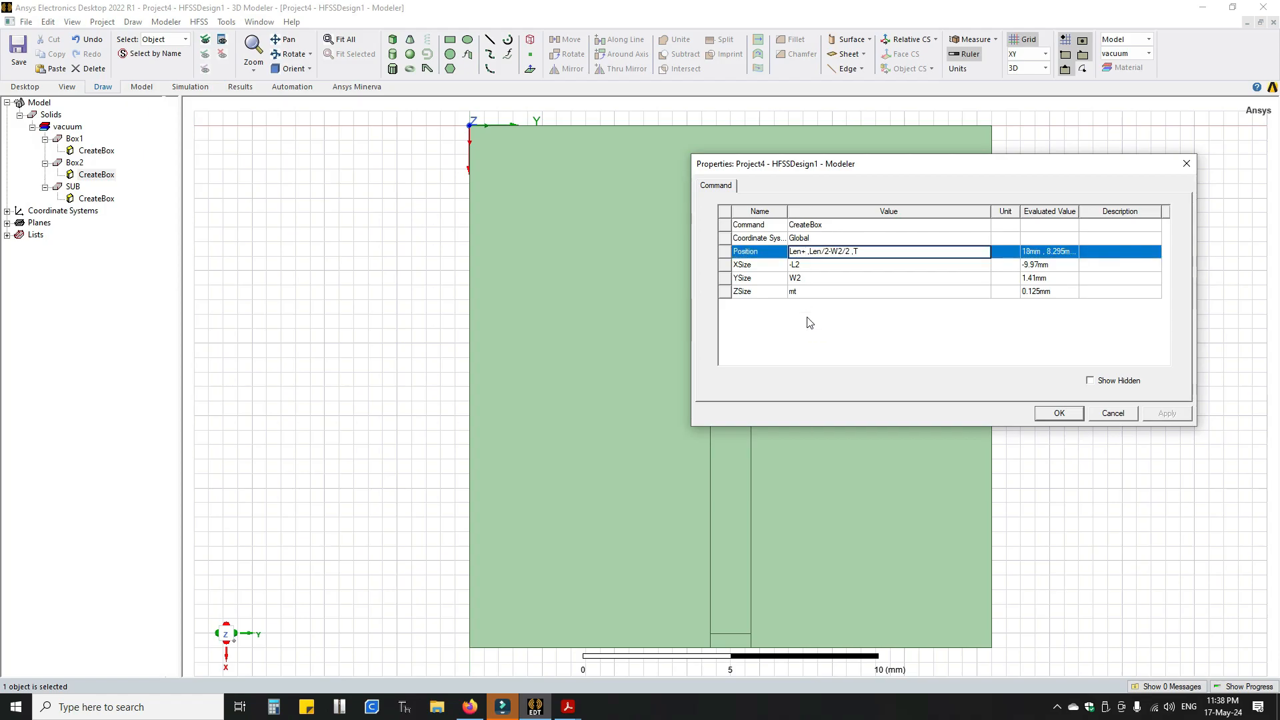
pyautogui.write('l5')
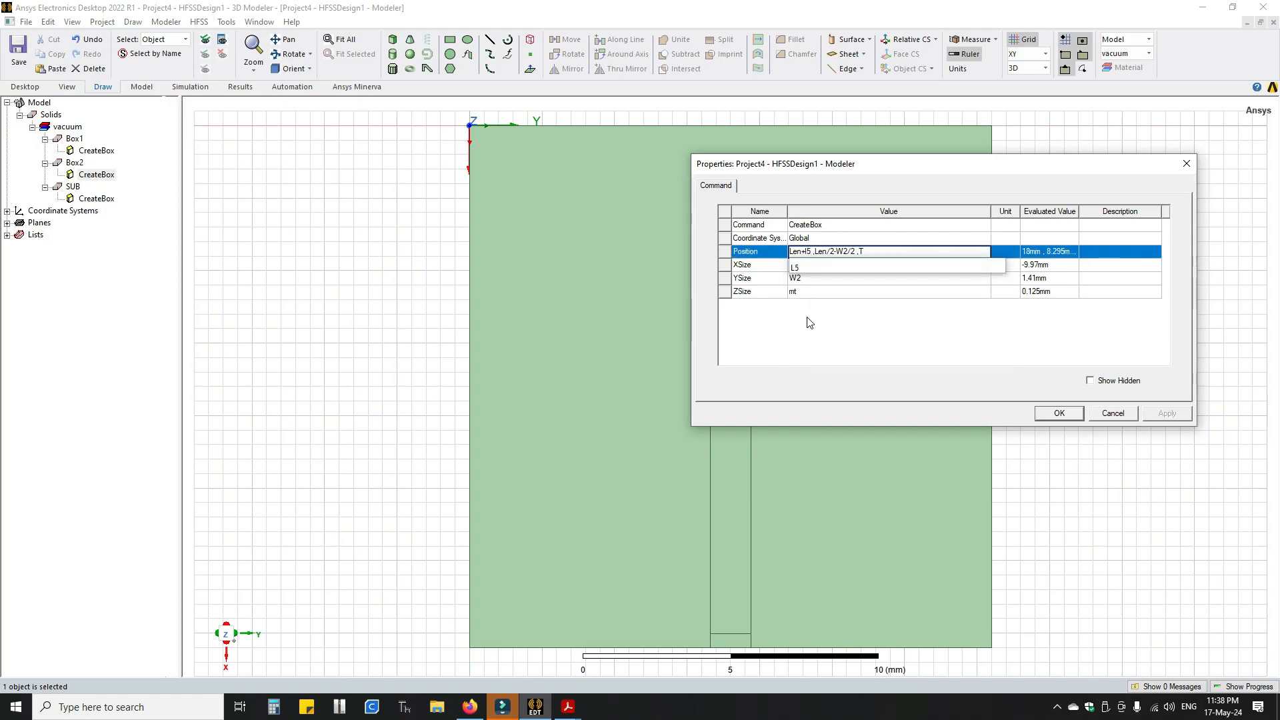
pyautogui.click(817, 270)
pyautogui.click(919, 347)
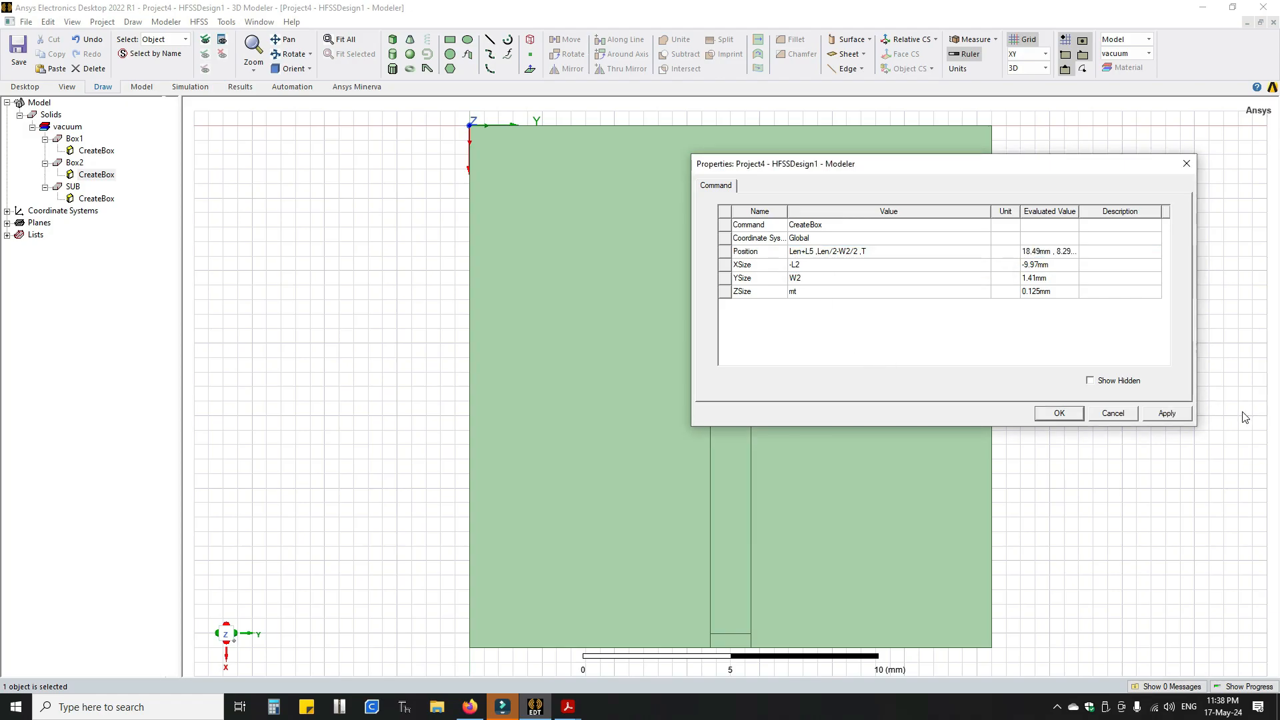
pyautogui.click(1067, 414)
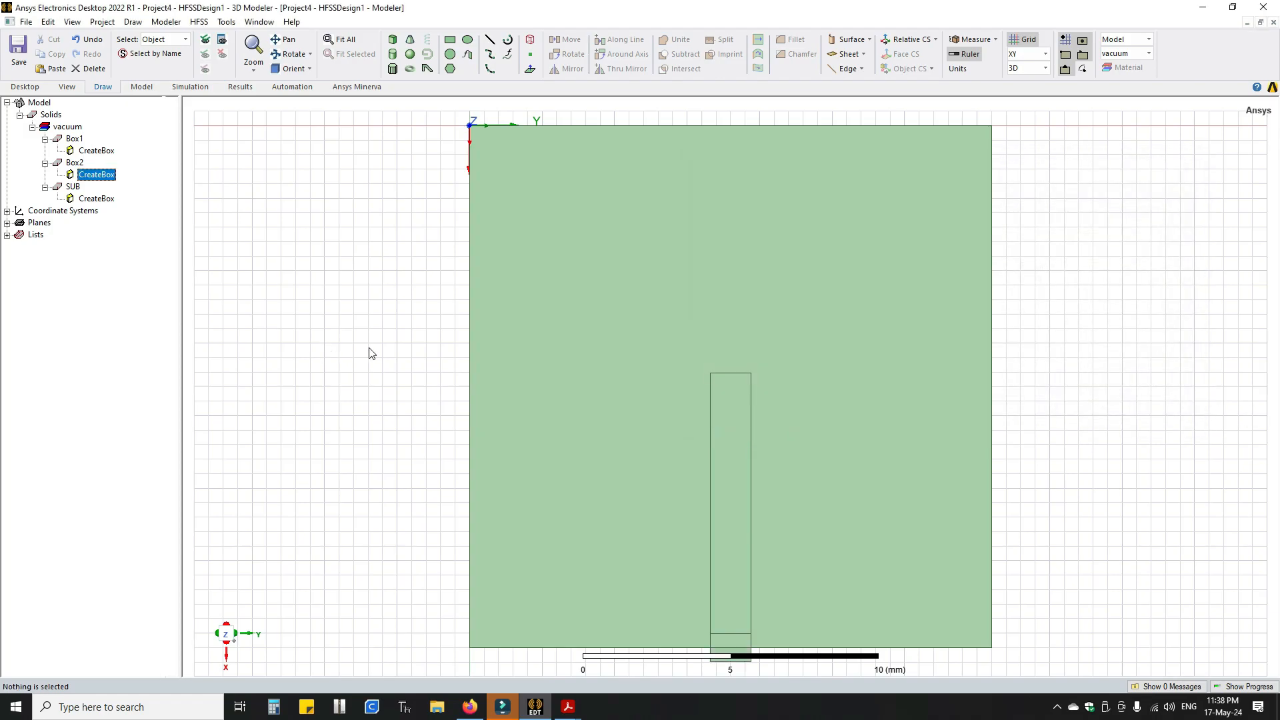
# Change the L2 feed-line box's X position to Len-L5 and select the box to check its placement against the L5 section
pyautogui.doubleClick(83, 175)
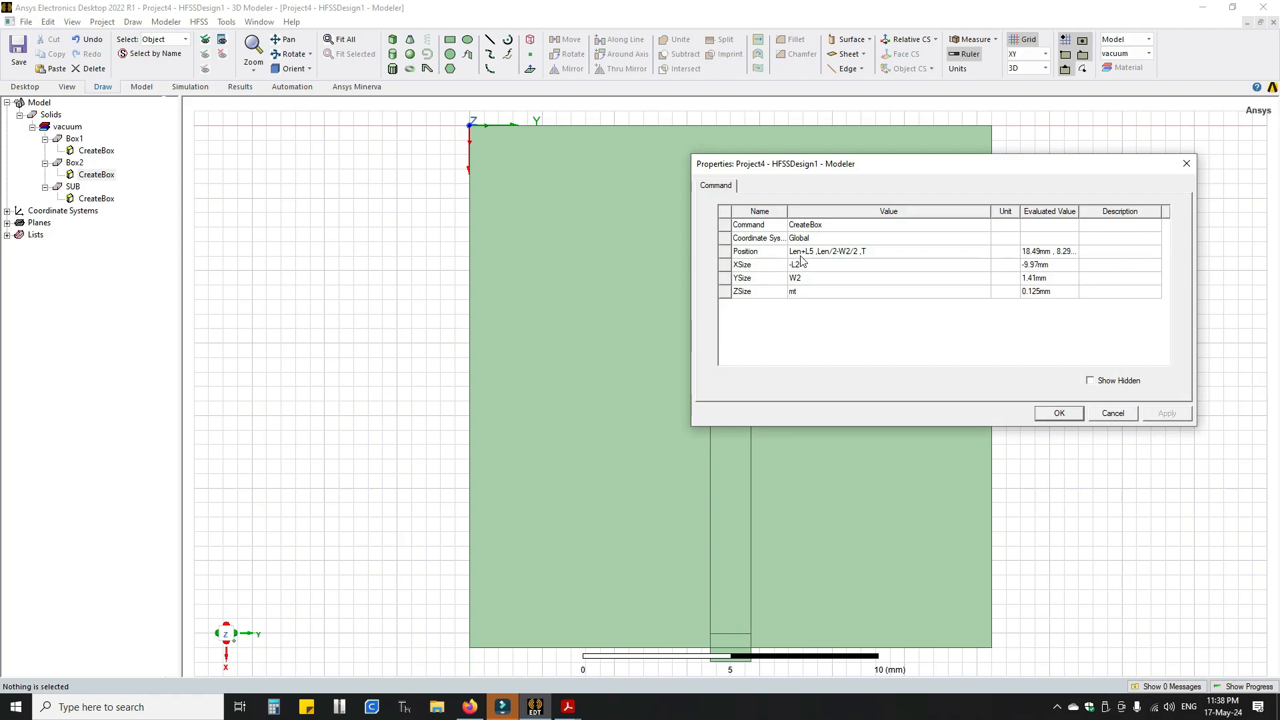
pyautogui.click(800, 256)
pyautogui.press('BackSpace')
pyautogui.write('-')
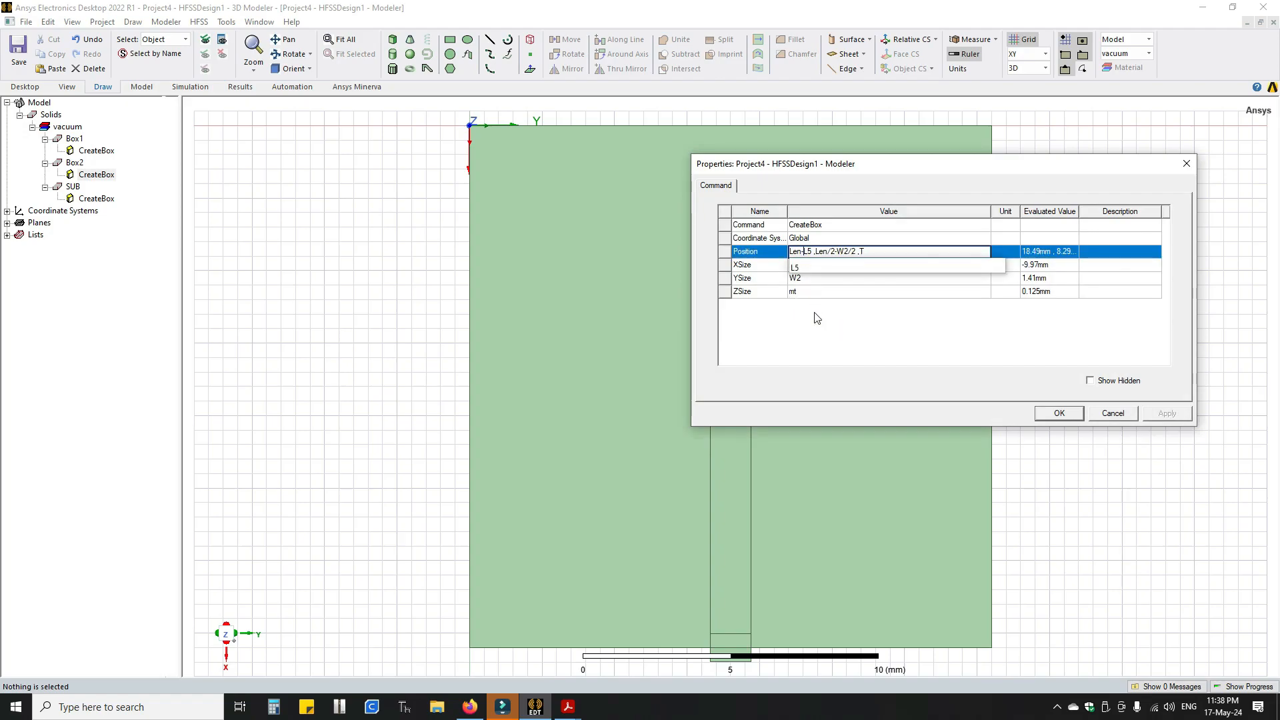
pyautogui.click(815, 314)
pyautogui.click(1182, 414)
pyautogui.click(1079, 407)
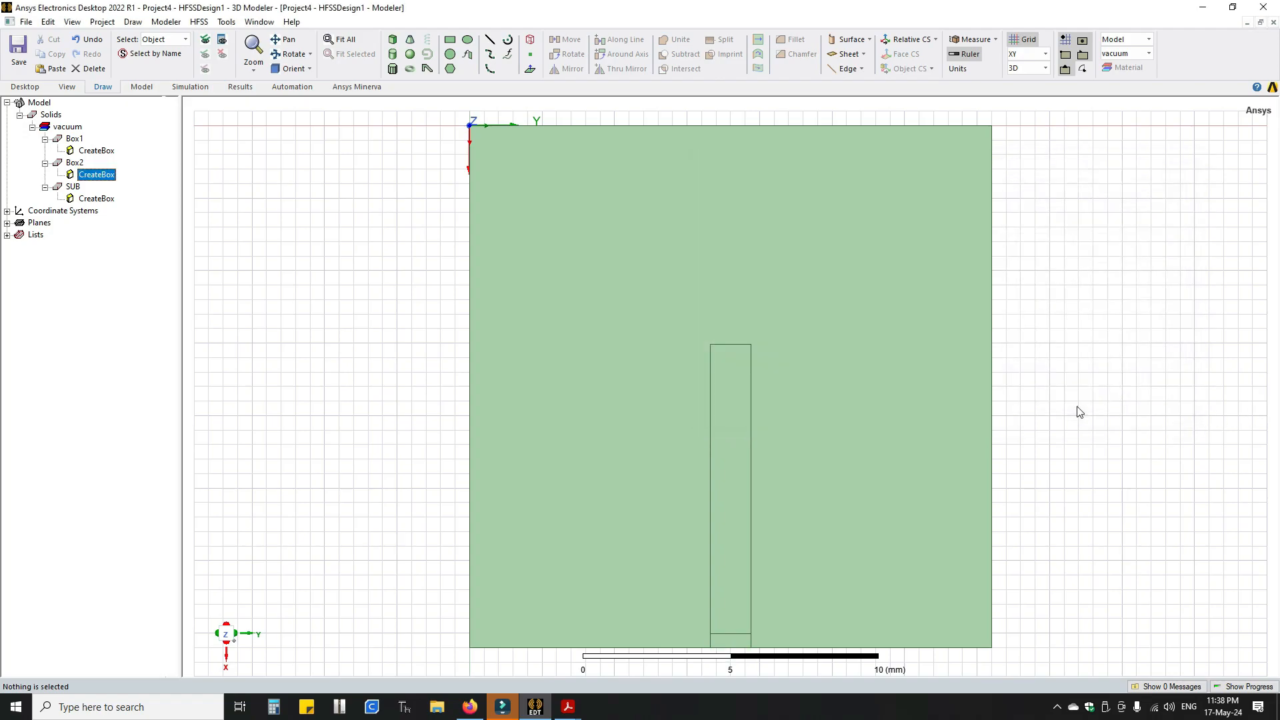
pyautogui.click(74, 163)
pyautogui.scroll(-2, 662, 401)
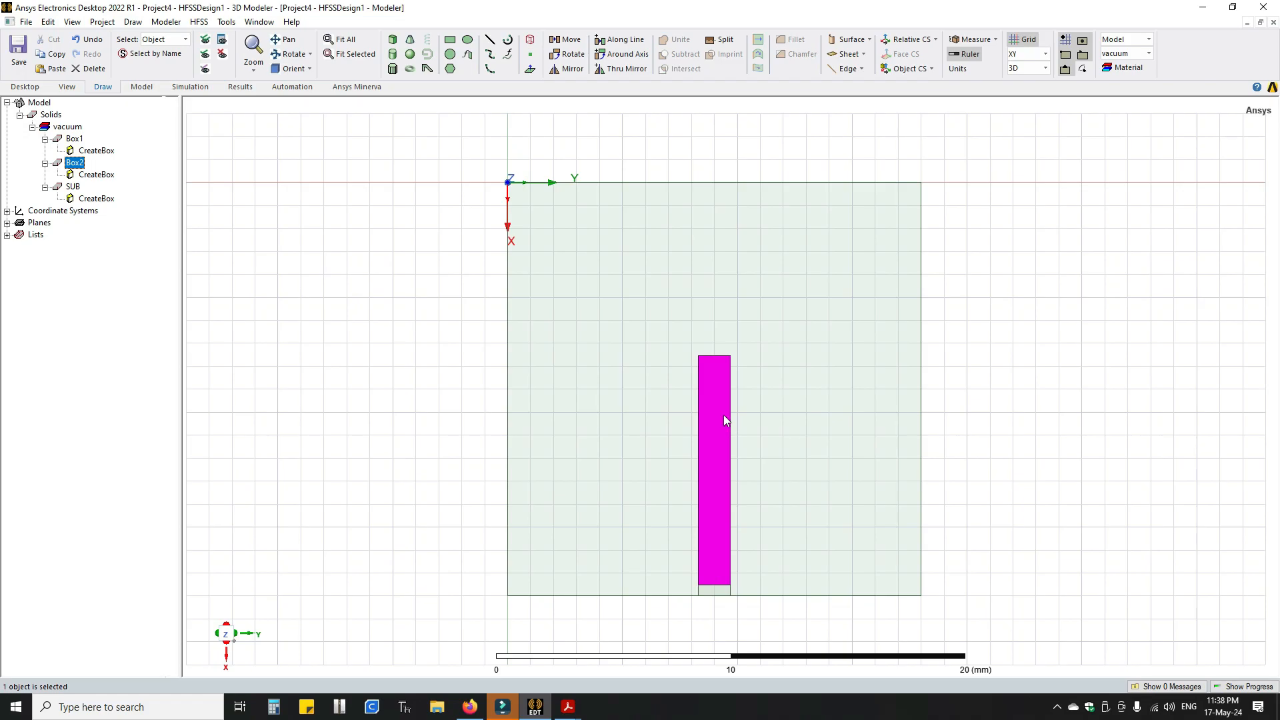
# Check Fig. 1 in the paper PDF, then return to HFSS and duplicate the L2 feed-line box in place
pyautogui.moveTo(569, 707)
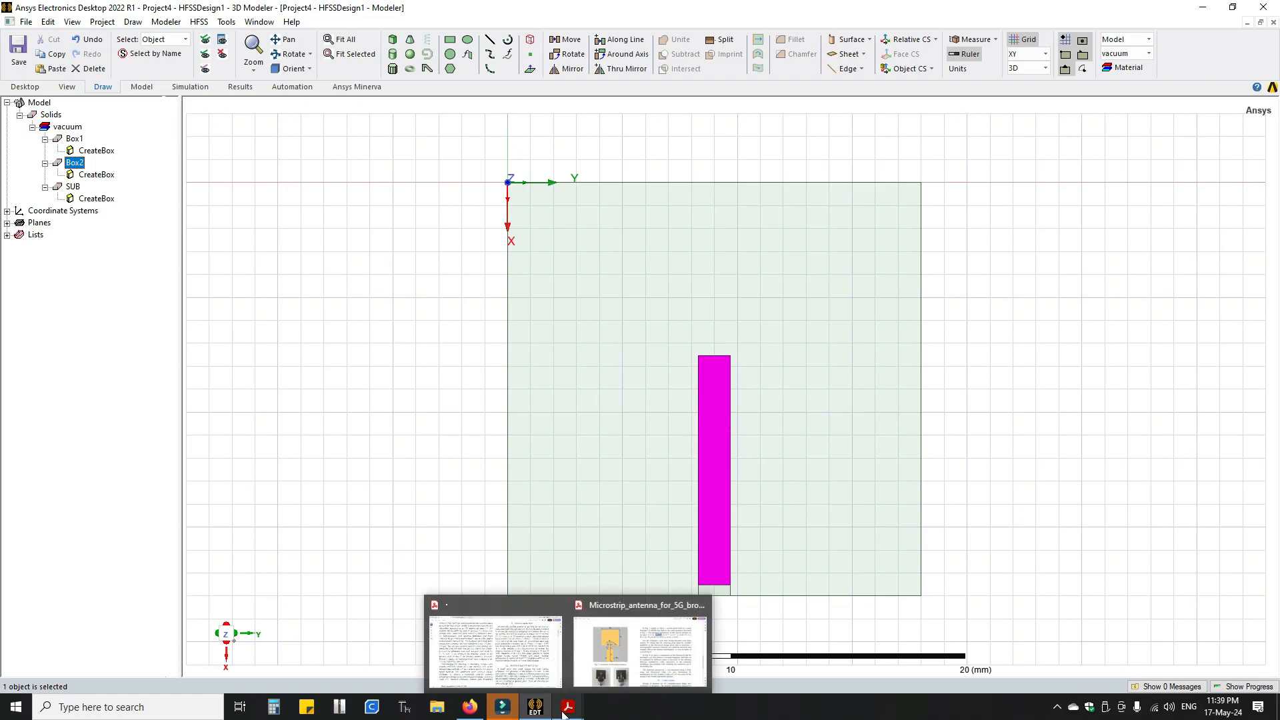
pyautogui.click(624, 645)
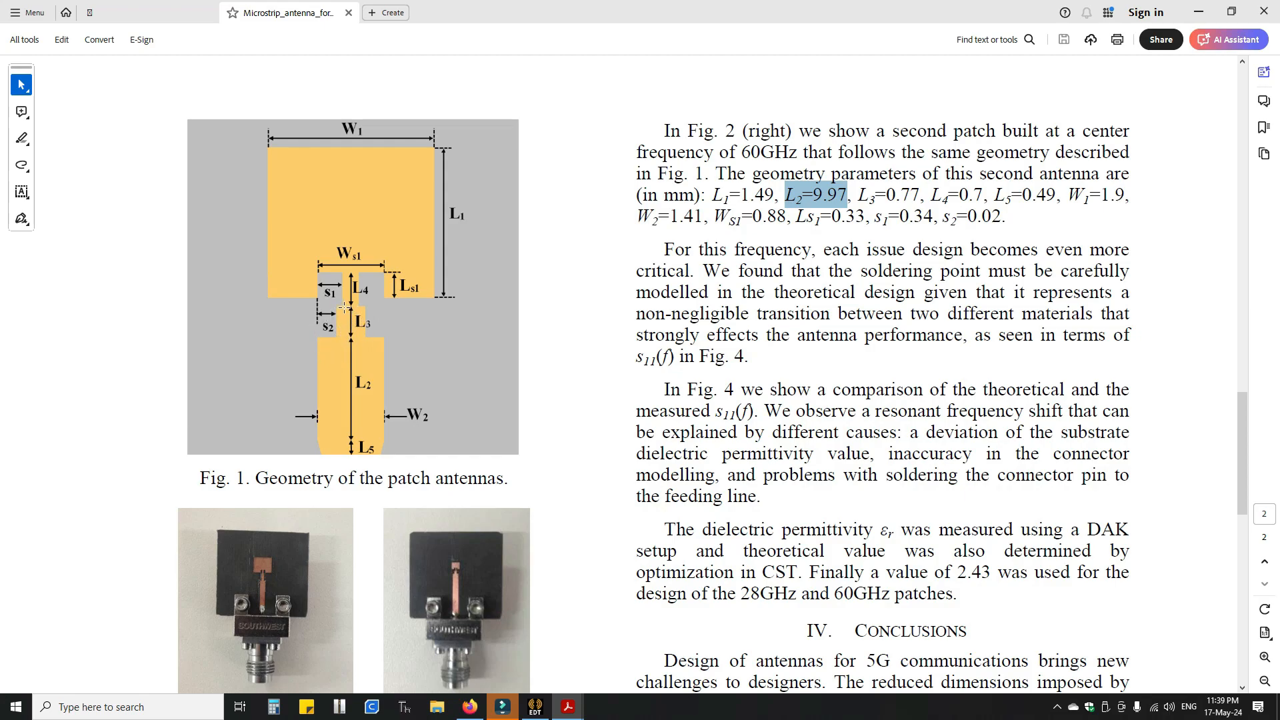
pyautogui.click(534, 707)
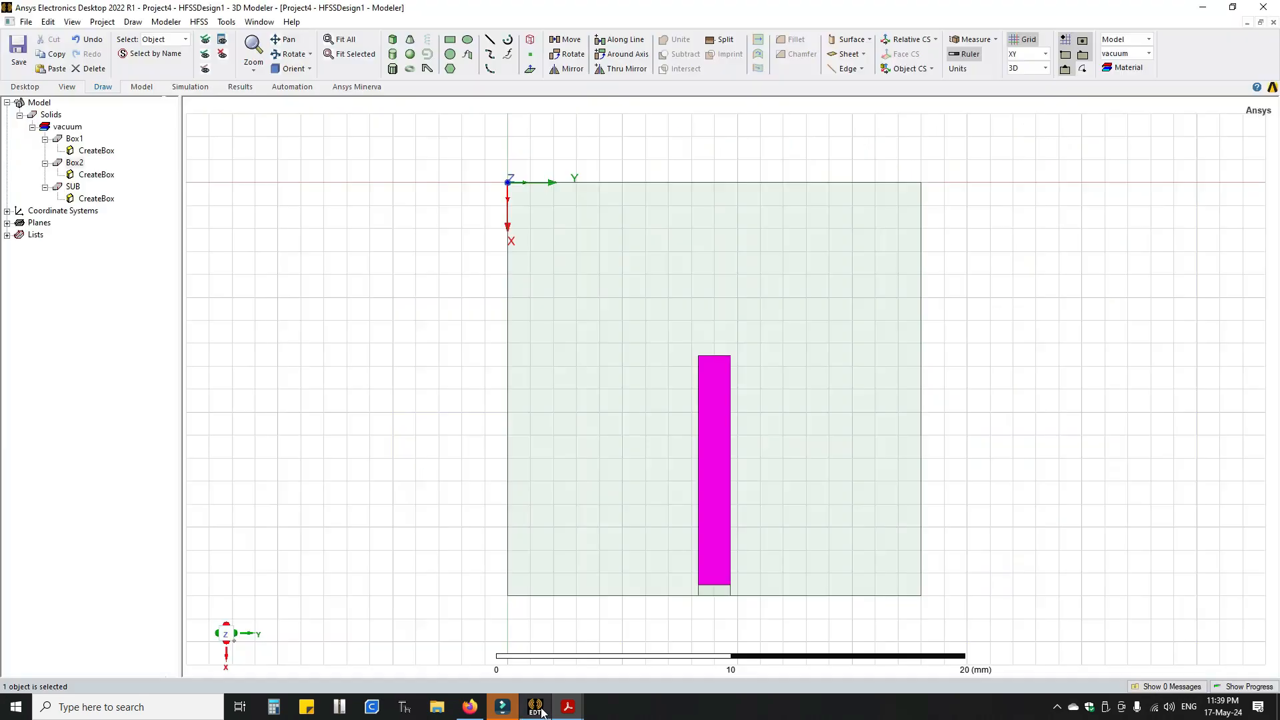
pyautogui.click(294, 202)
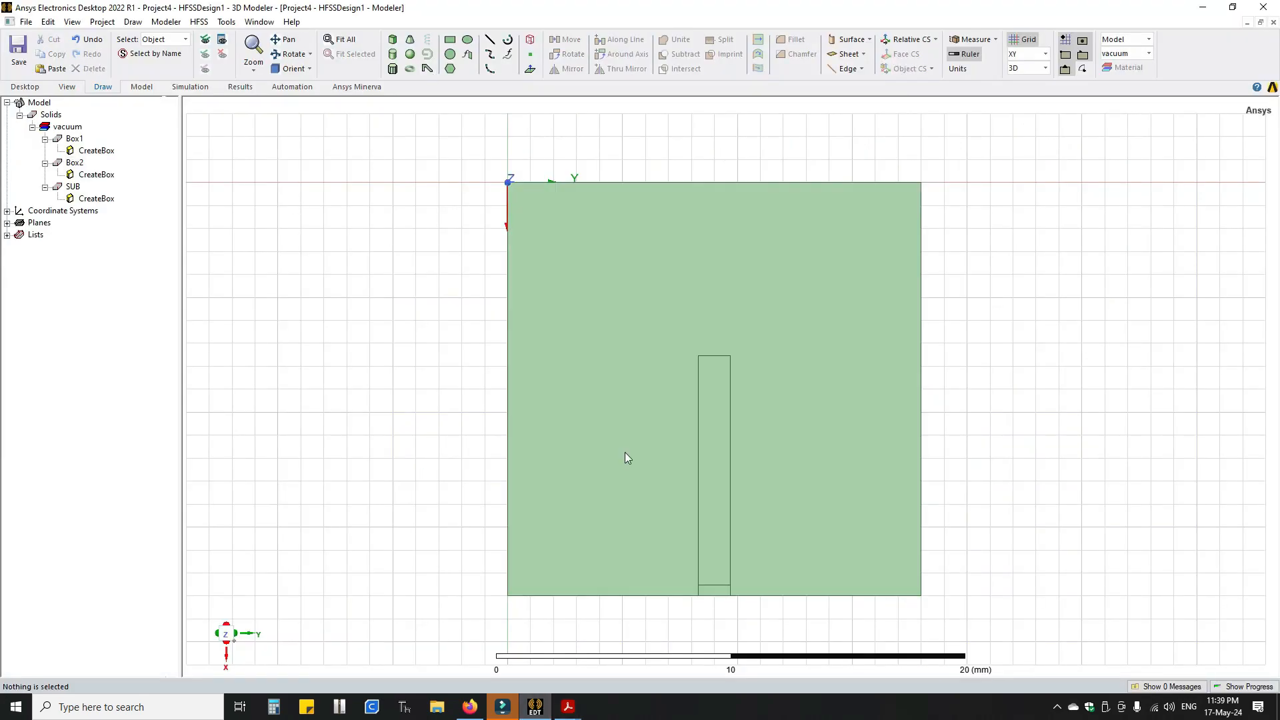
pyautogui.click(710, 460)
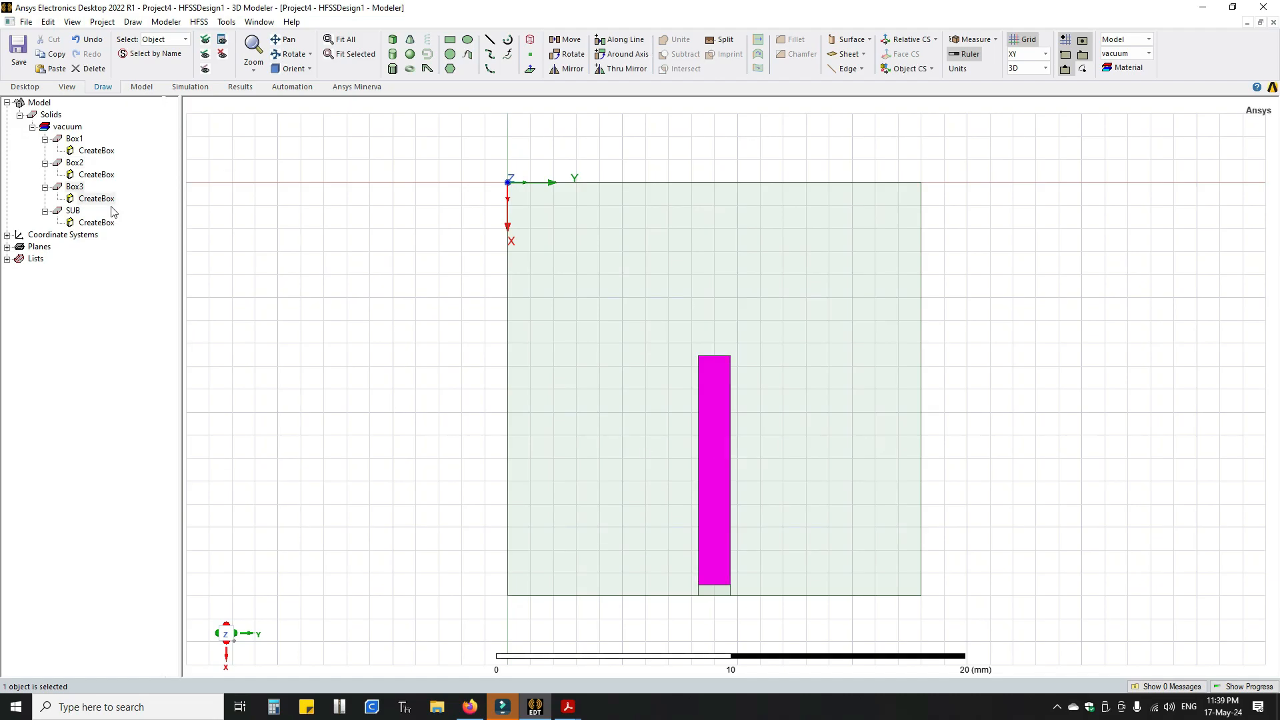
# Set the duplicated box's XSize to -L3, introducing L3 as a new variable
pyautogui.click(96, 198)
pyautogui.doubleClick(97, 199)
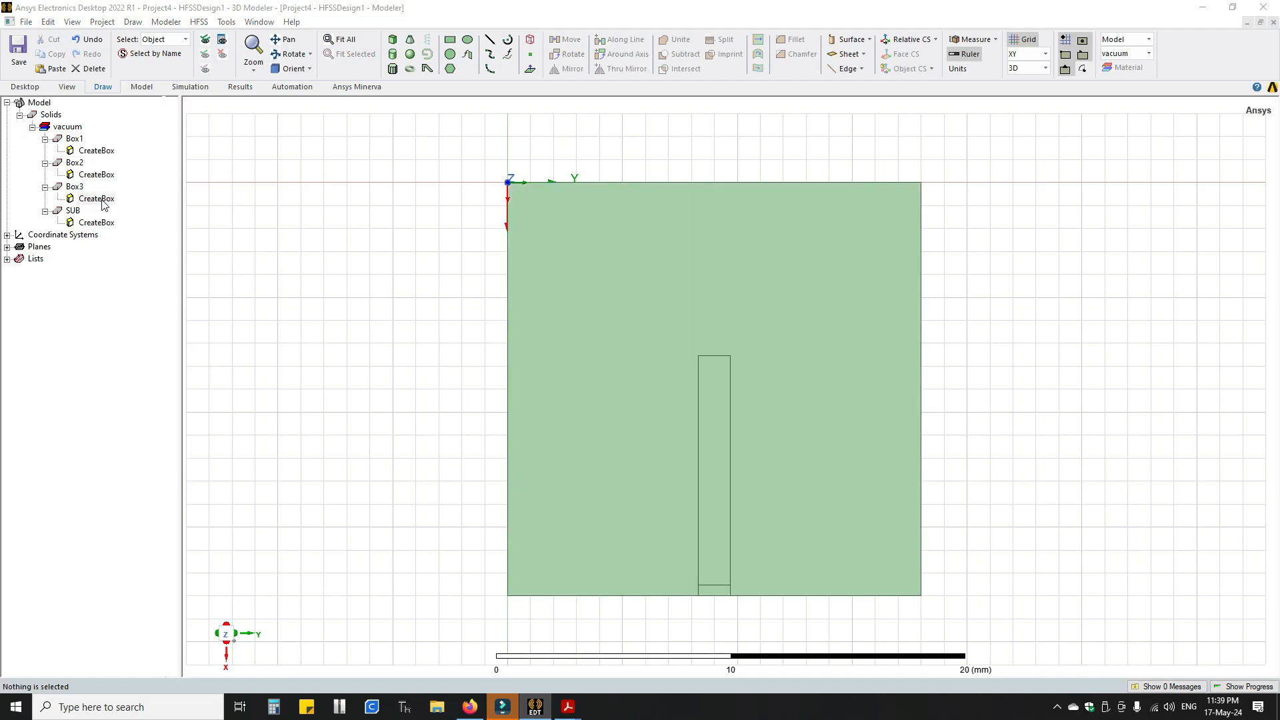
pyautogui.click(829, 265)
pyautogui.write('-L')
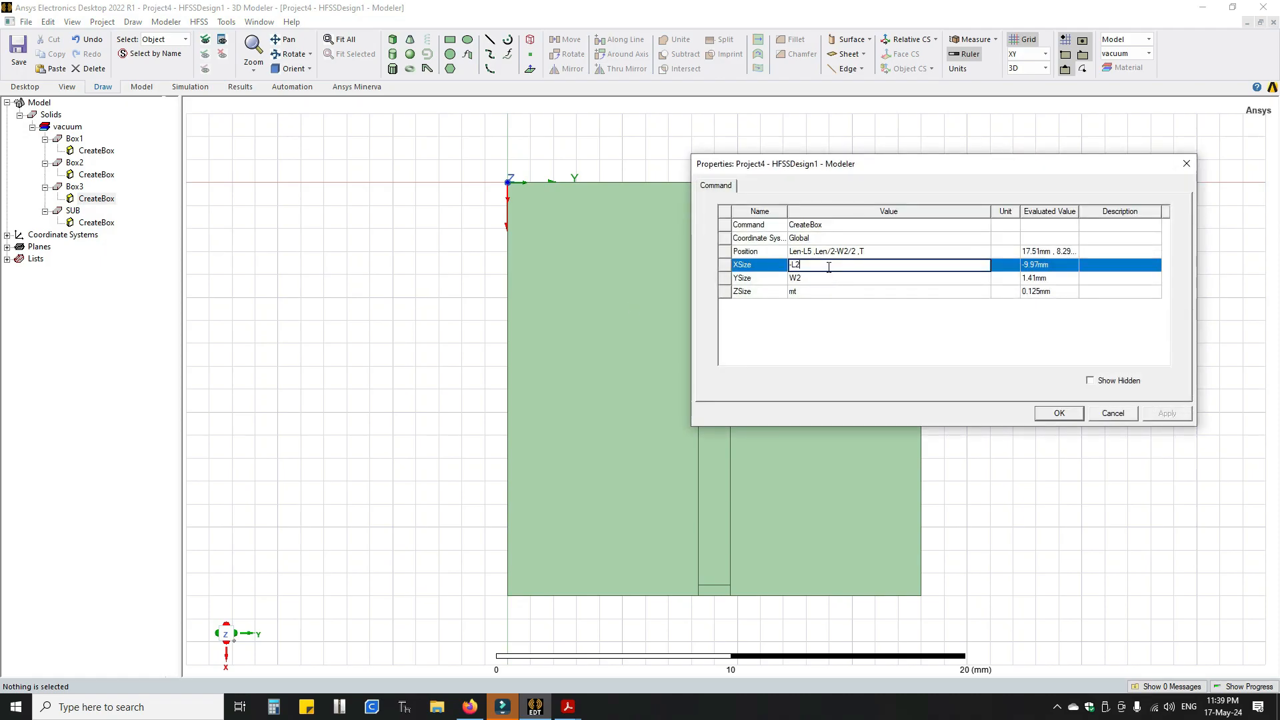
pyautogui.write('3')
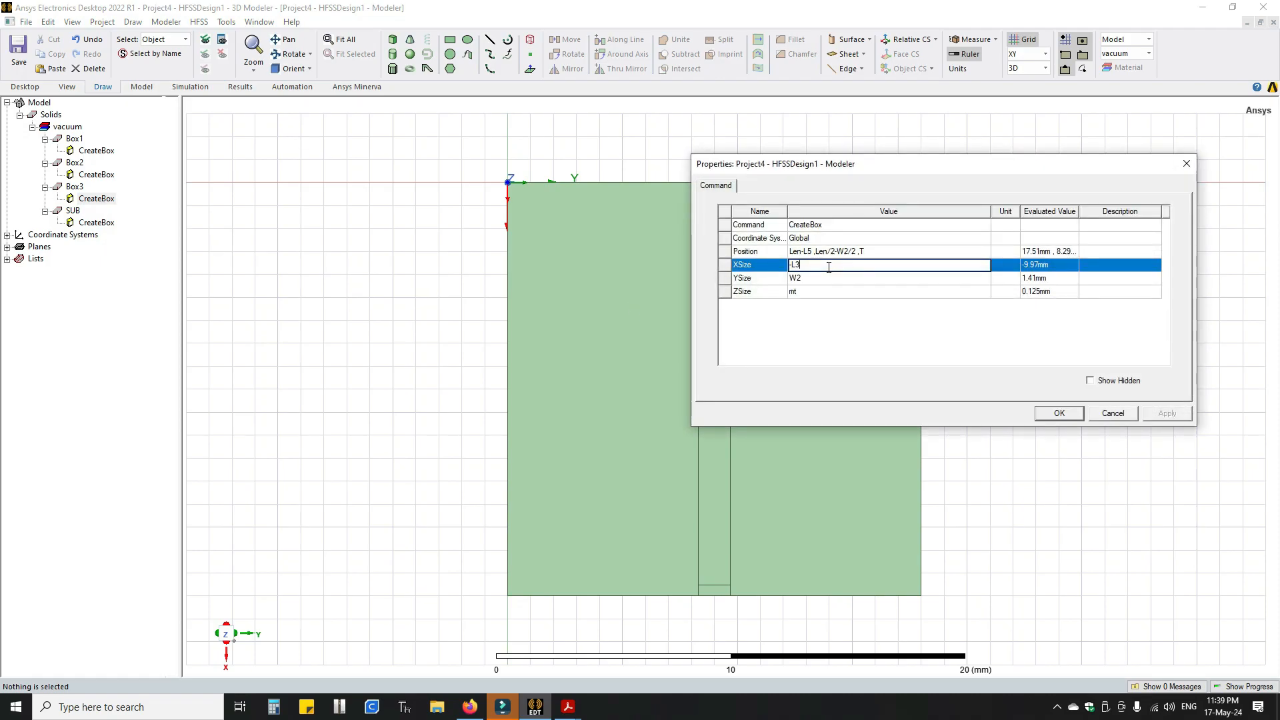
pyautogui.click(837, 345)
# Look up L3 in the paper's 60 GHz geometry parameters and define the L3 variable in HFSS as 0.77 mm
pyautogui.moveTo(568, 707)
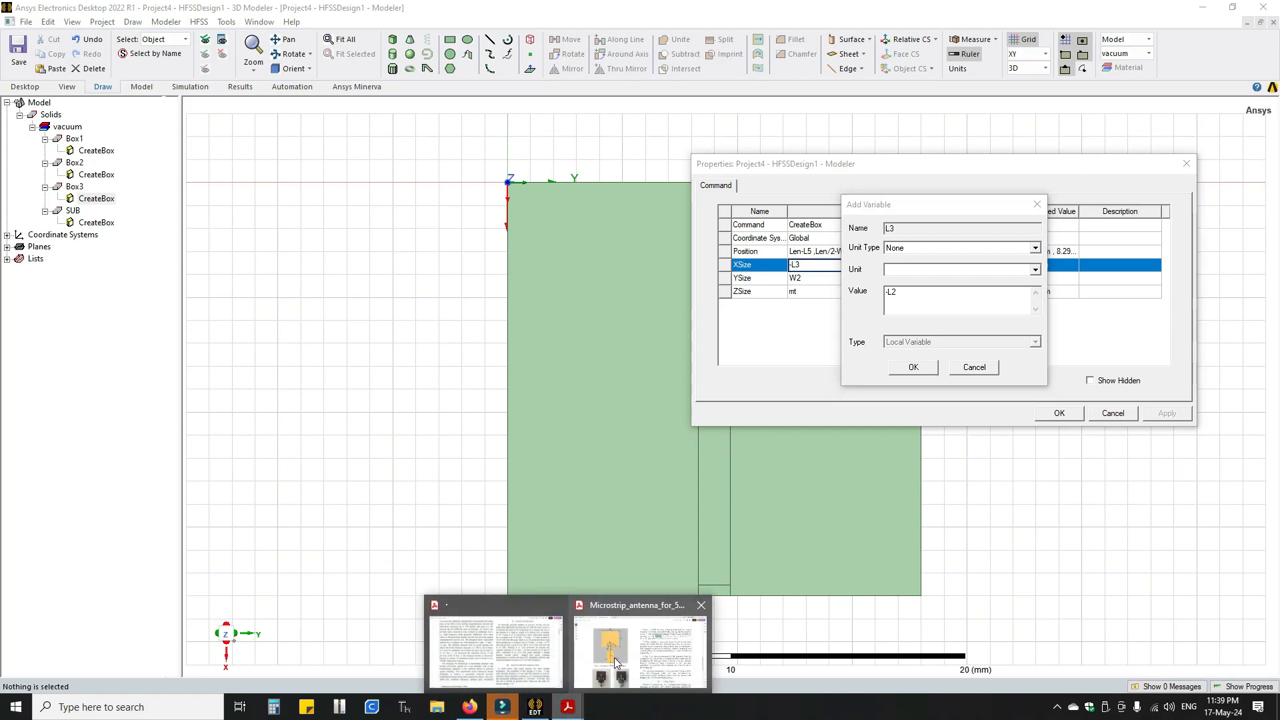
pyautogui.click(633, 620)
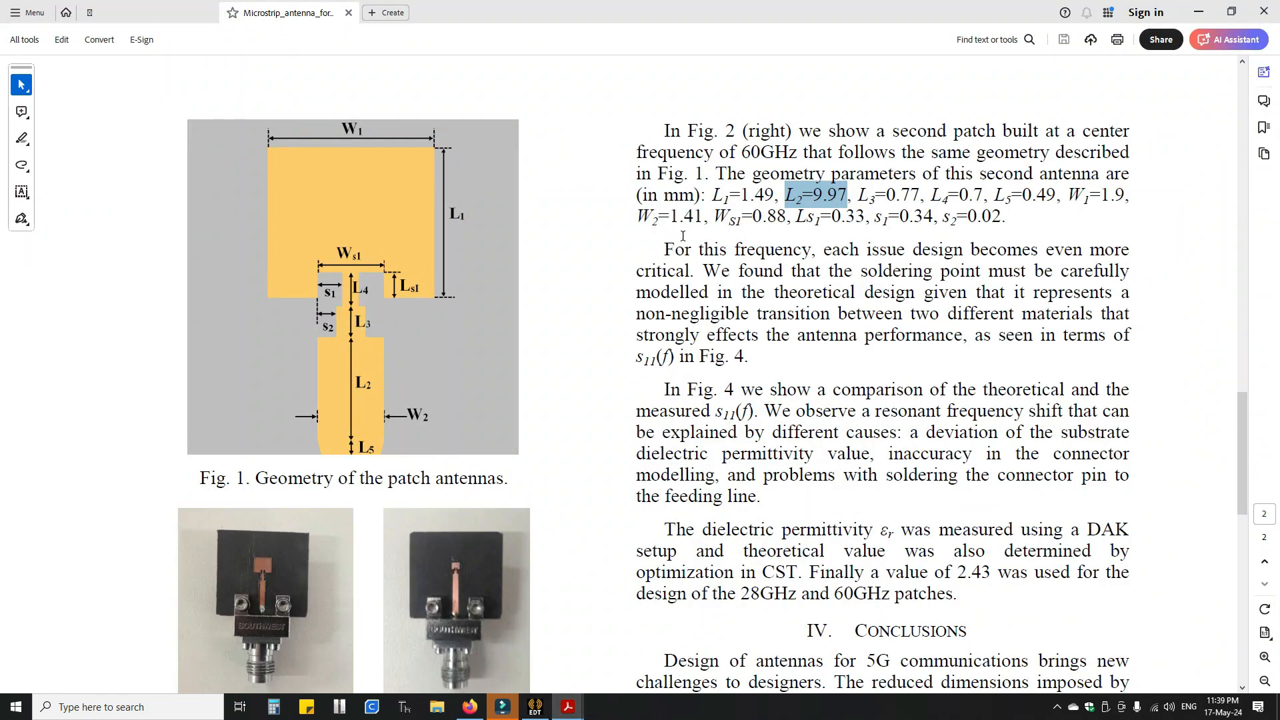
pyautogui.moveTo(874, 196); pyautogui.dragTo(923, 198)
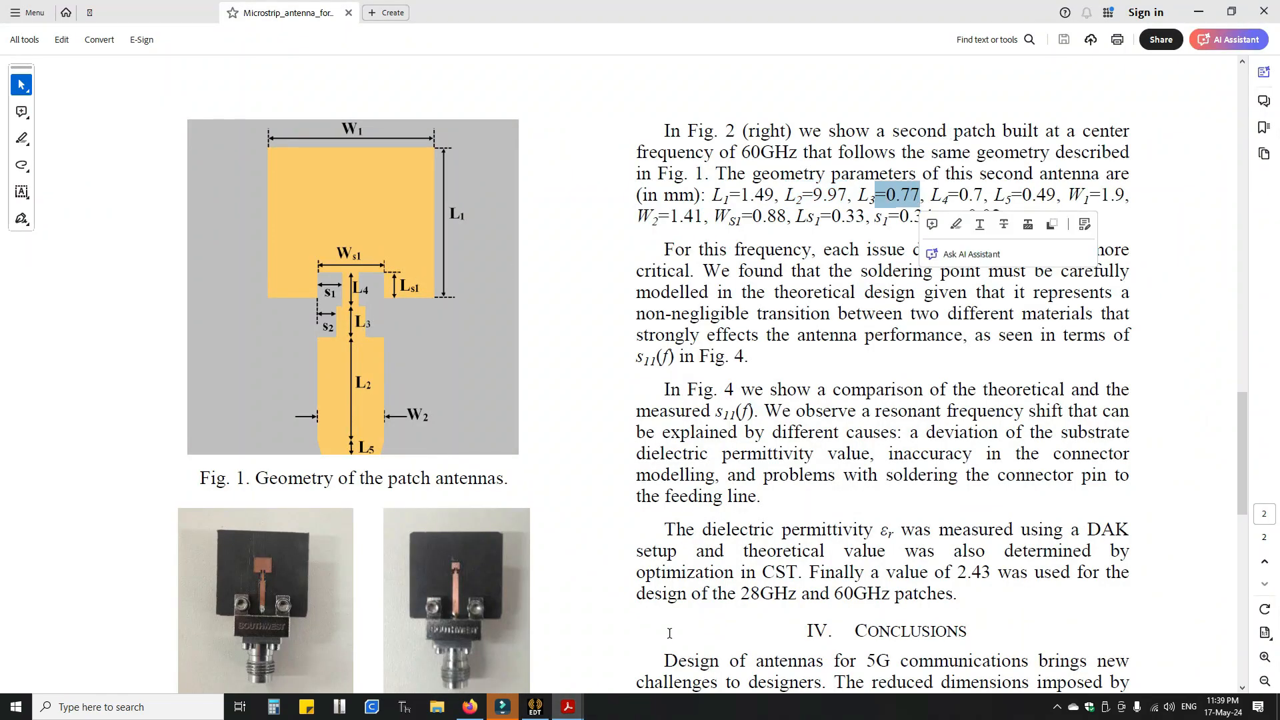
pyautogui.click(535, 707)
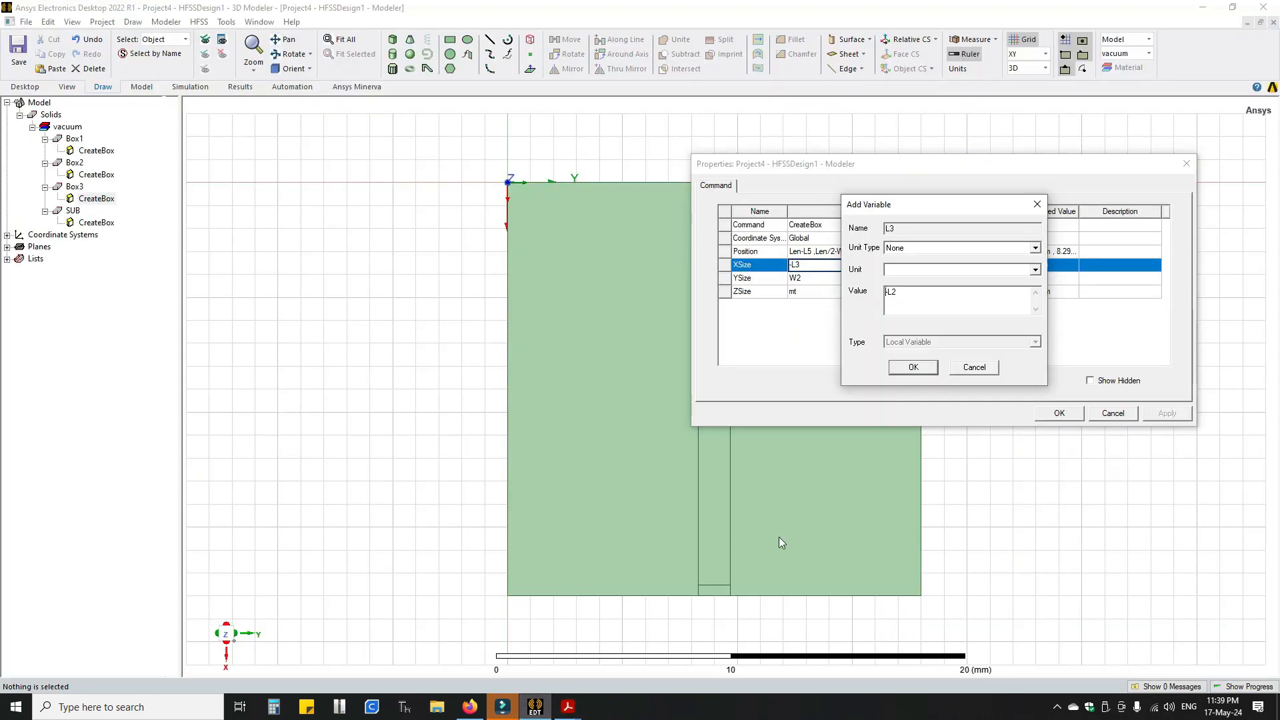
pyautogui.doubleClick(910, 296)
pyautogui.write('0.77mm')
pyautogui.click(905, 372)
pyautogui.click(911, 368)
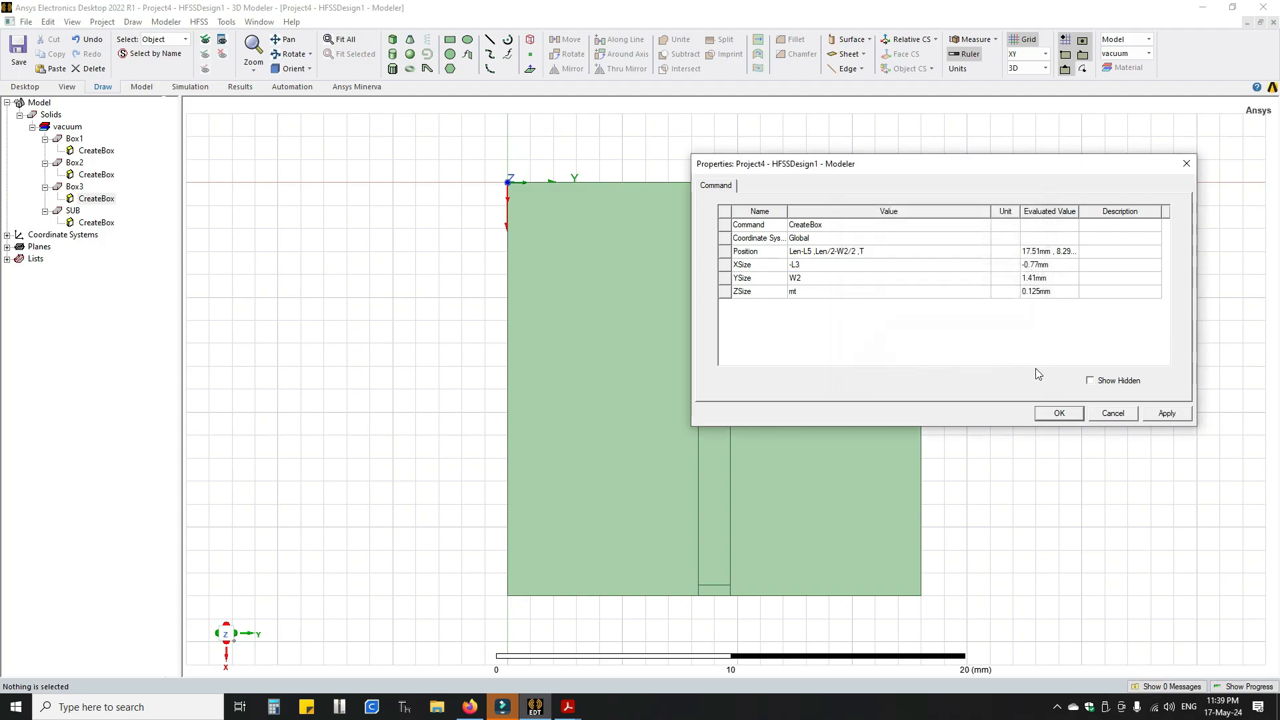
pyautogui.click(1165, 415)
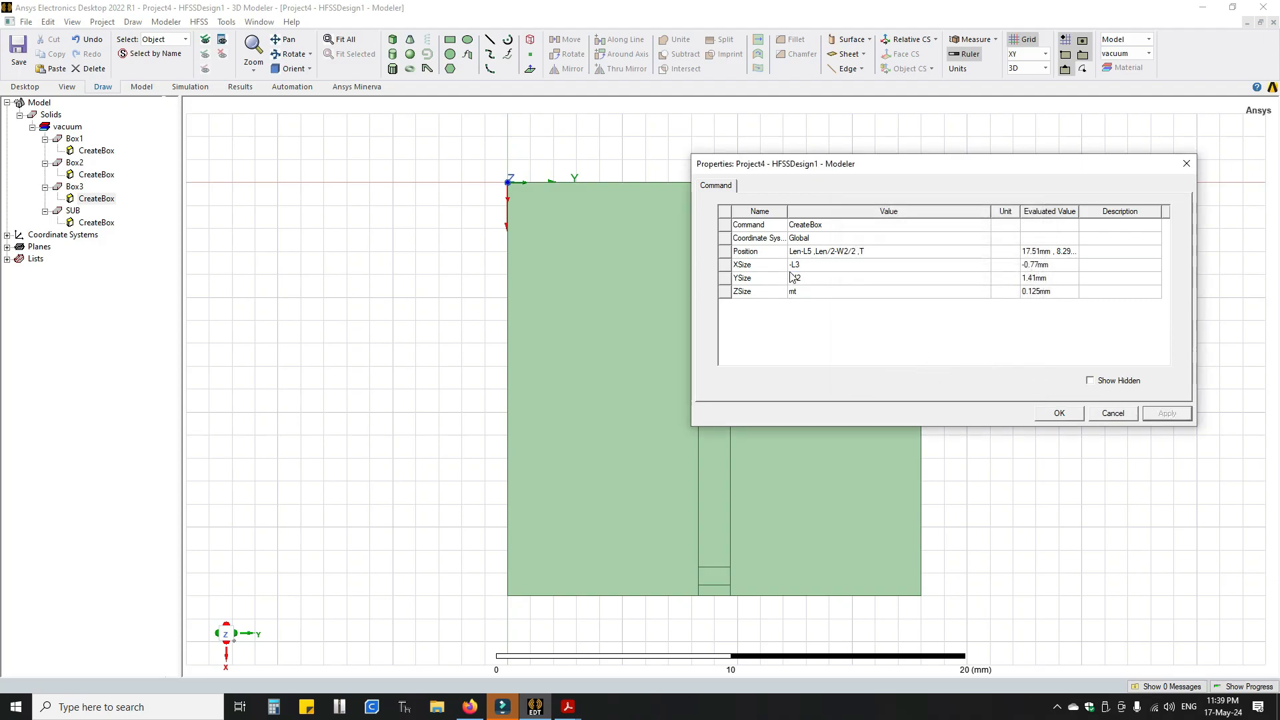
# Set the L3 box's X position to Len-L5-L2 so it starts at the inner end of the L2 section
pyautogui.click(813, 258)
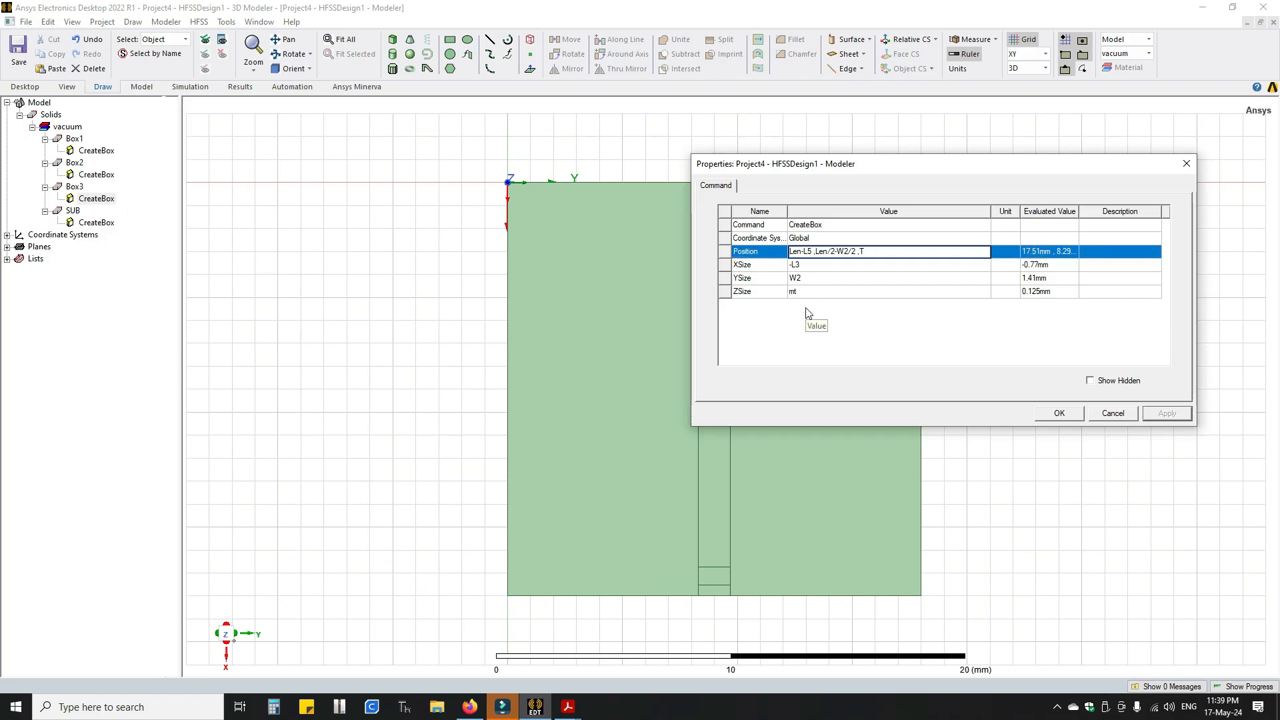
pyautogui.write('+')
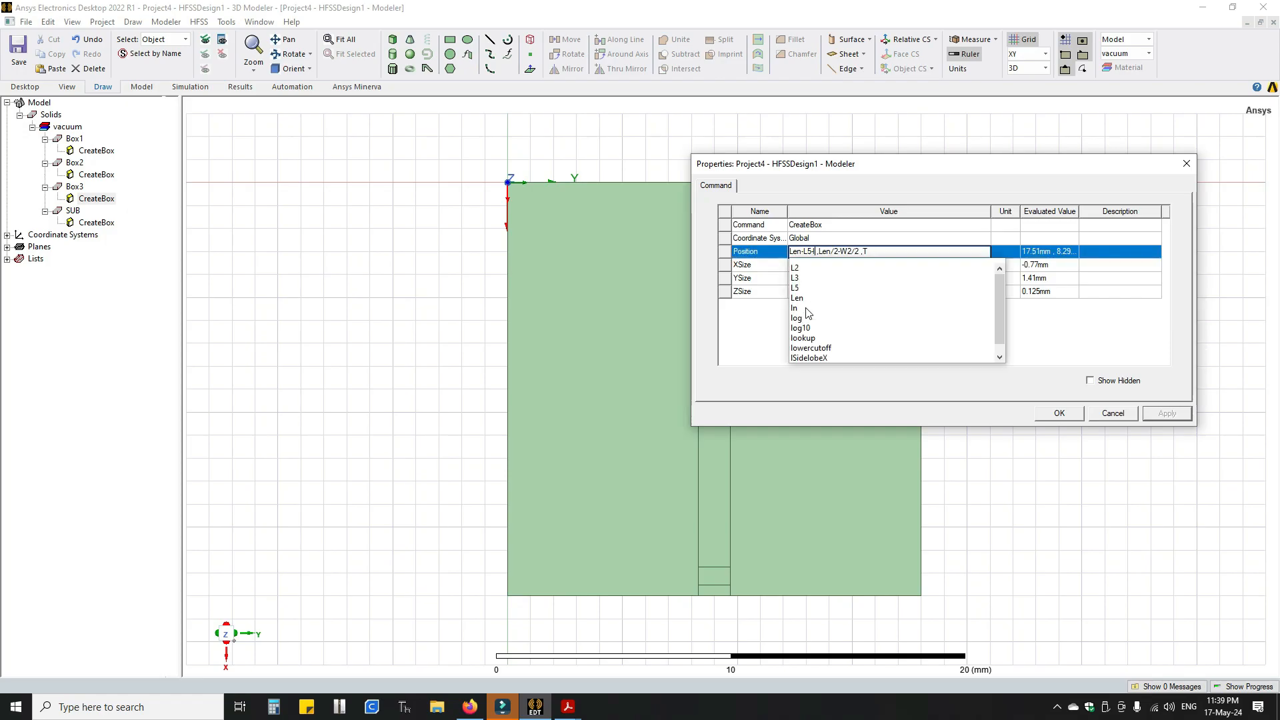
pyautogui.write('L2')
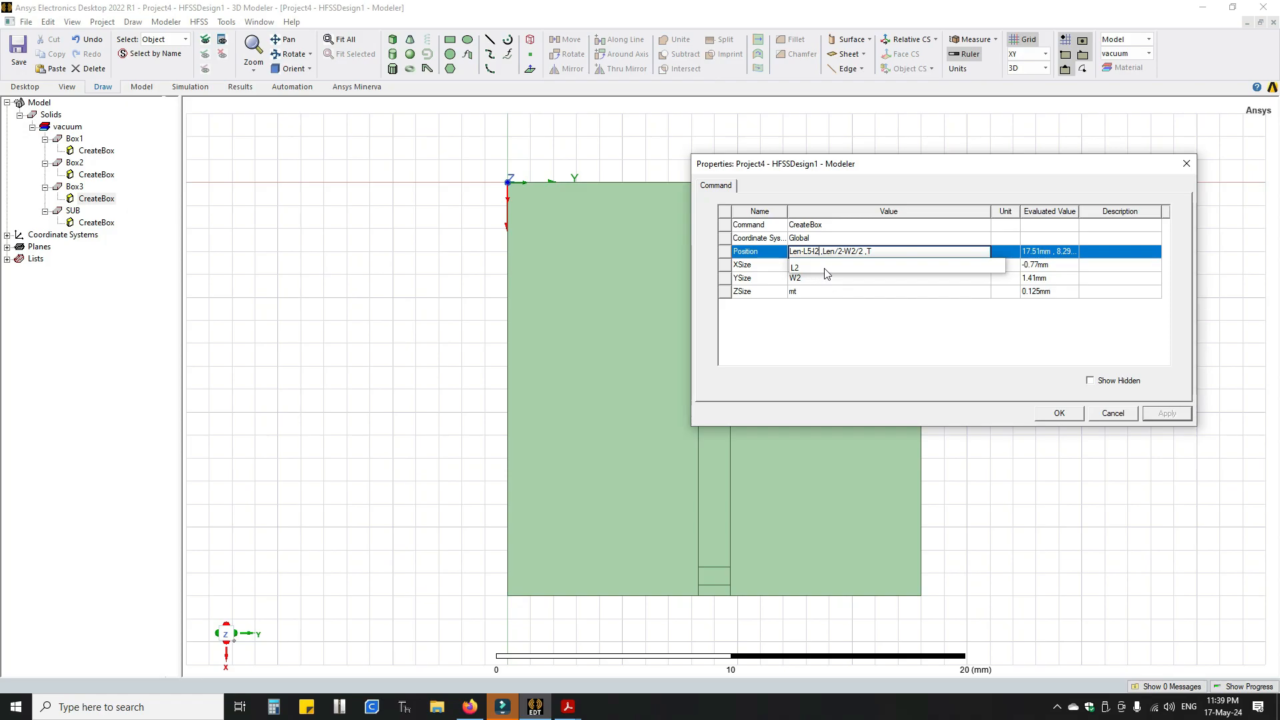
pyautogui.click(918, 335)
pyautogui.click(1167, 414)
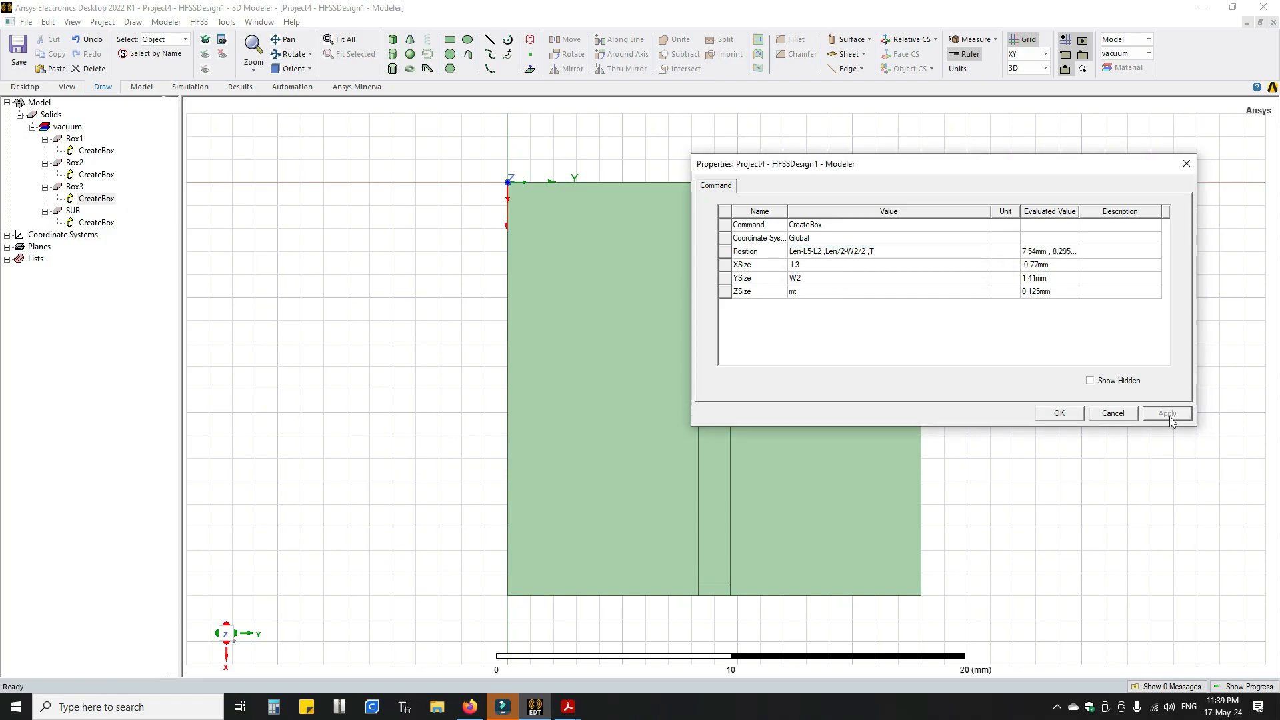
pyautogui.click(1059, 413)
pyautogui.click(74, 187)
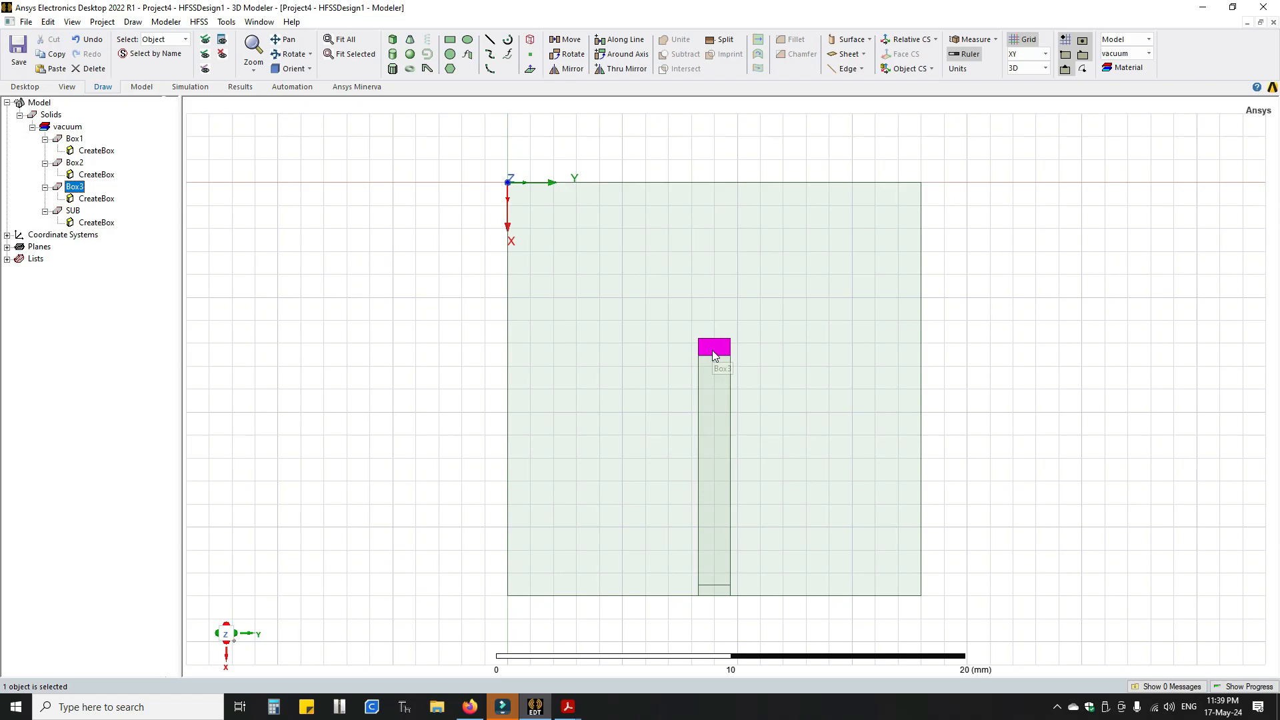
# Check Fig. 1 for the L3 section's width, then set the L3 box's YSize in HFSS to W2-S2, introducing S2 as a new variable
pyautogui.click(560, 714)
pyautogui.click(641, 647)
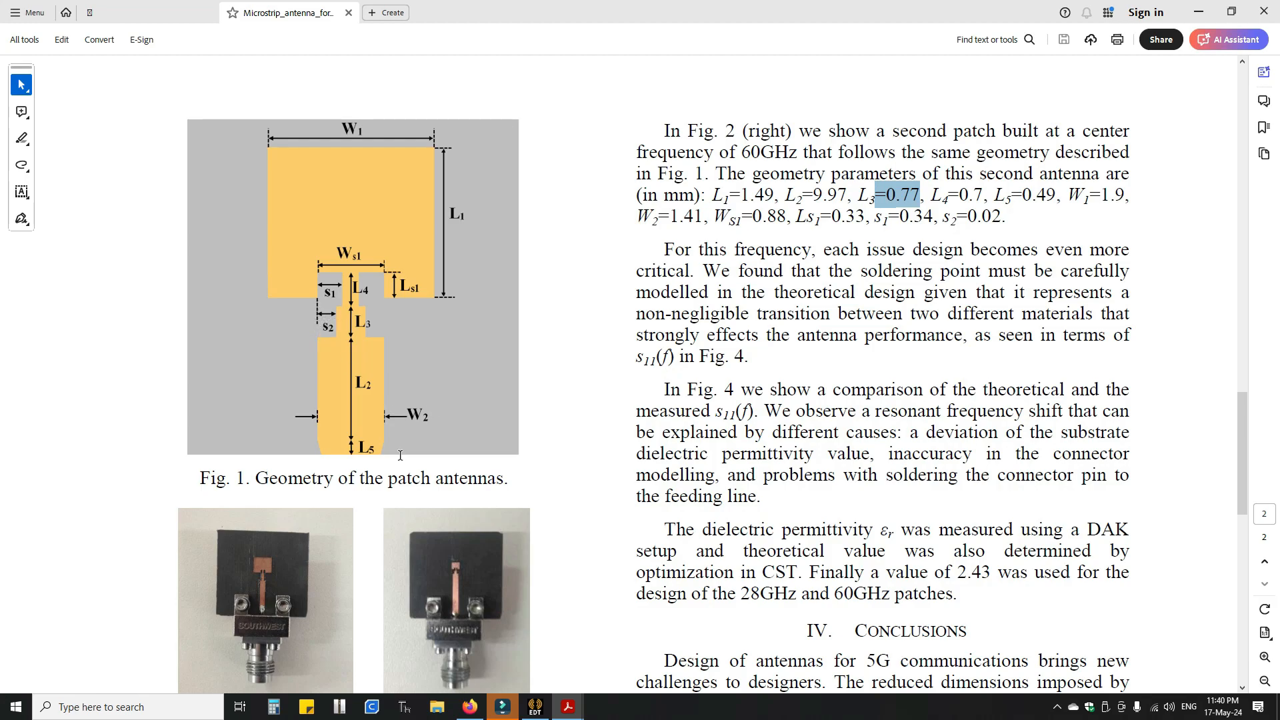
pyautogui.click(542, 711)
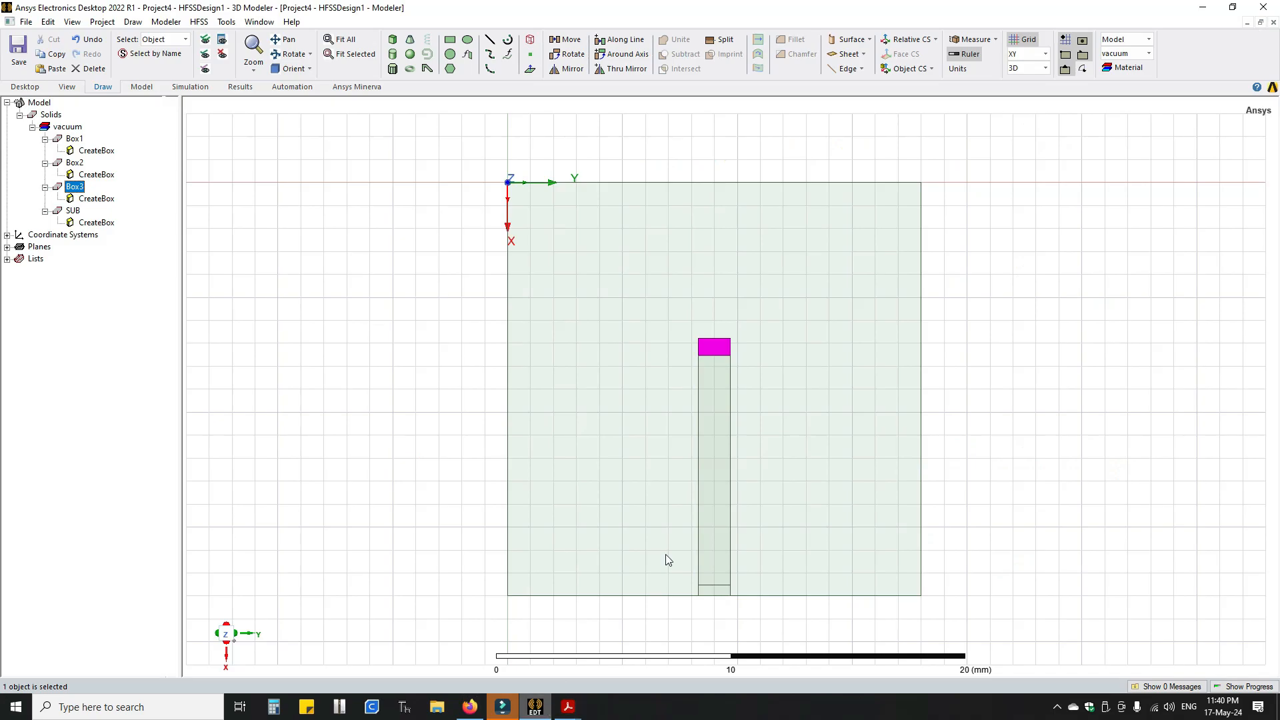
pyautogui.doubleClick(100, 199)
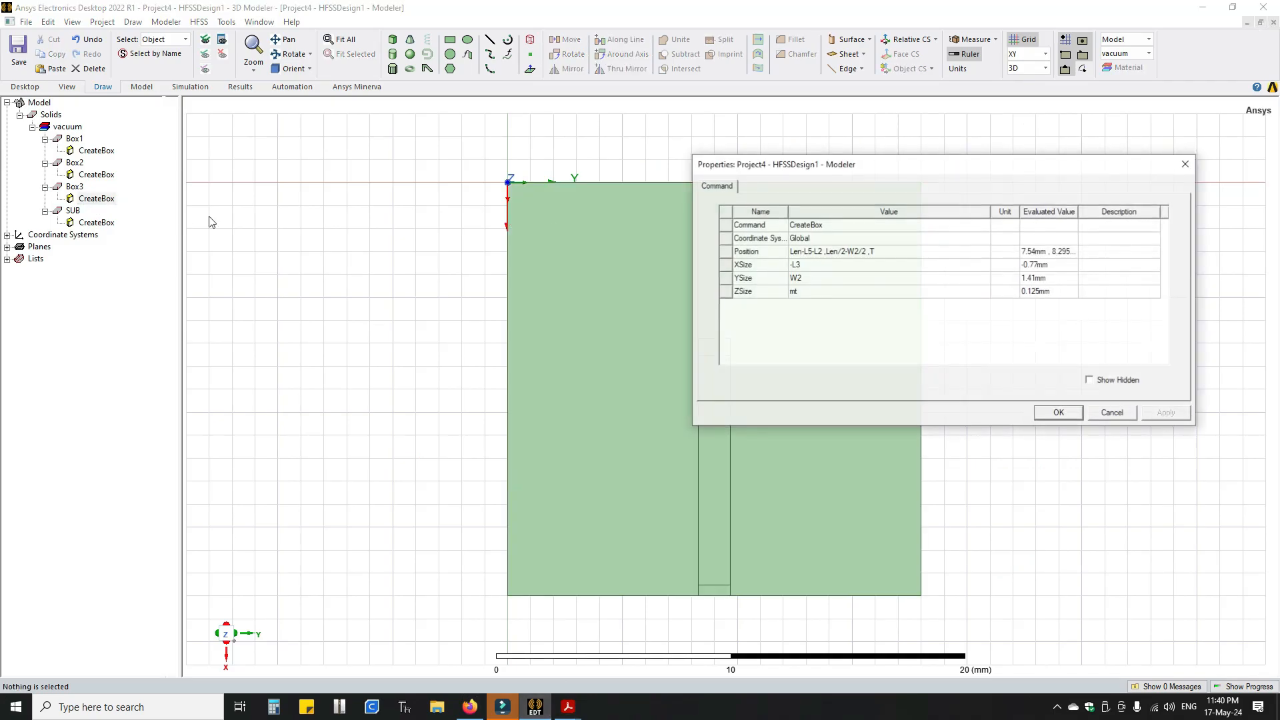
pyautogui.moveTo(833, 172); pyautogui.dragTo(923, 153)
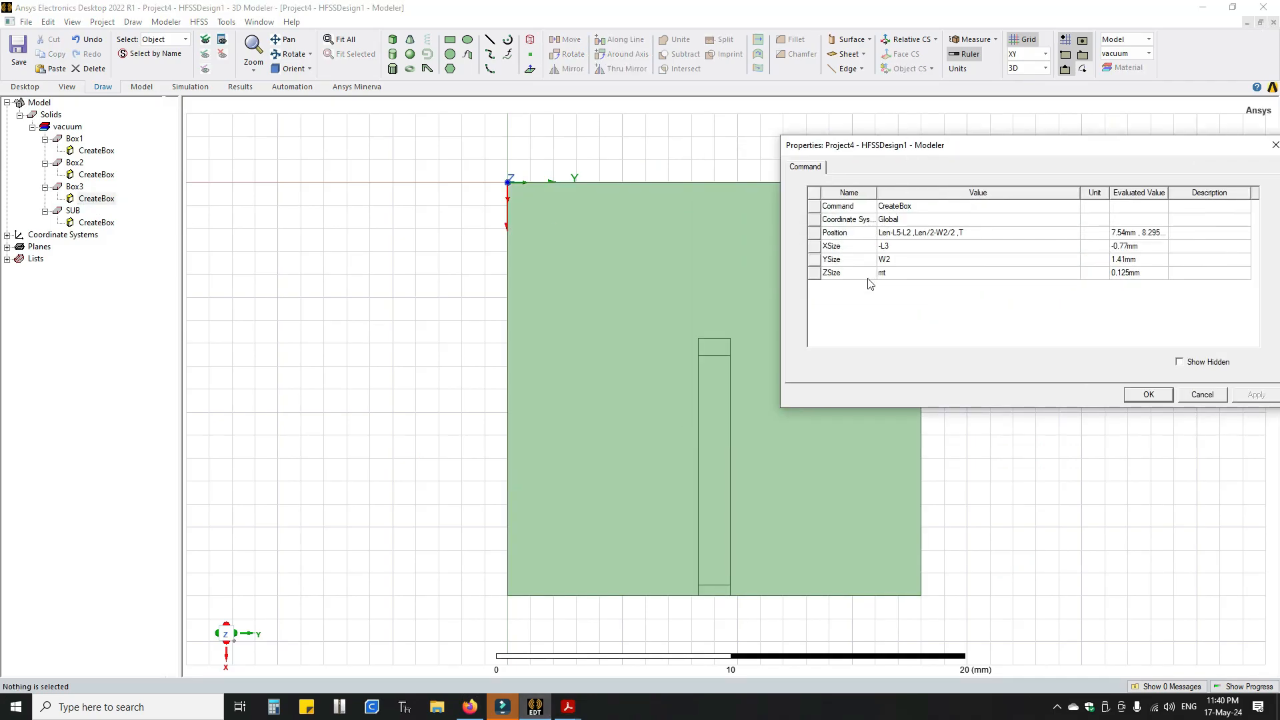
pyautogui.click(916, 261)
pyautogui.write('-s2')
pyautogui.press('BackSpace')
pyautogui.press('BackSpace')
pyautogui.write('S2')
pyautogui.press('Return')
# Look up s2 in the paper's 60 GHz geometry parameters and return to the S2 variable definition in HFSS
pyautogui.click(567, 706)
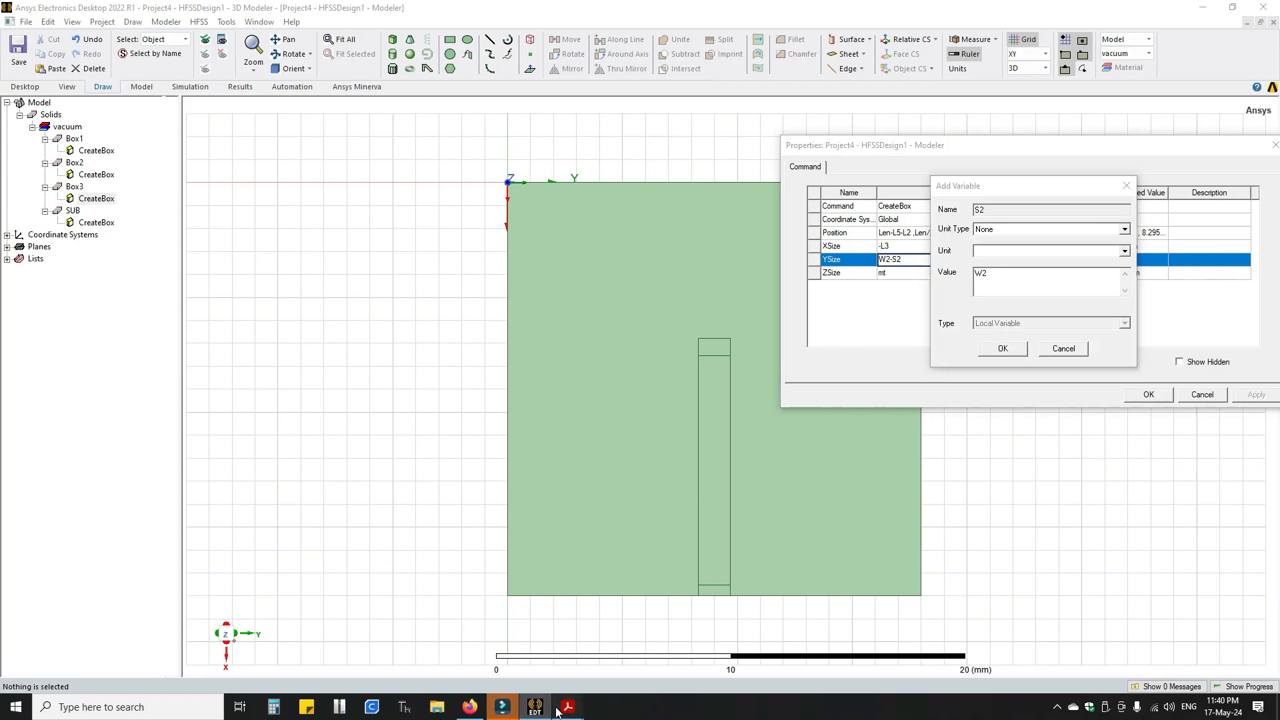
pyautogui.click(626, 636)
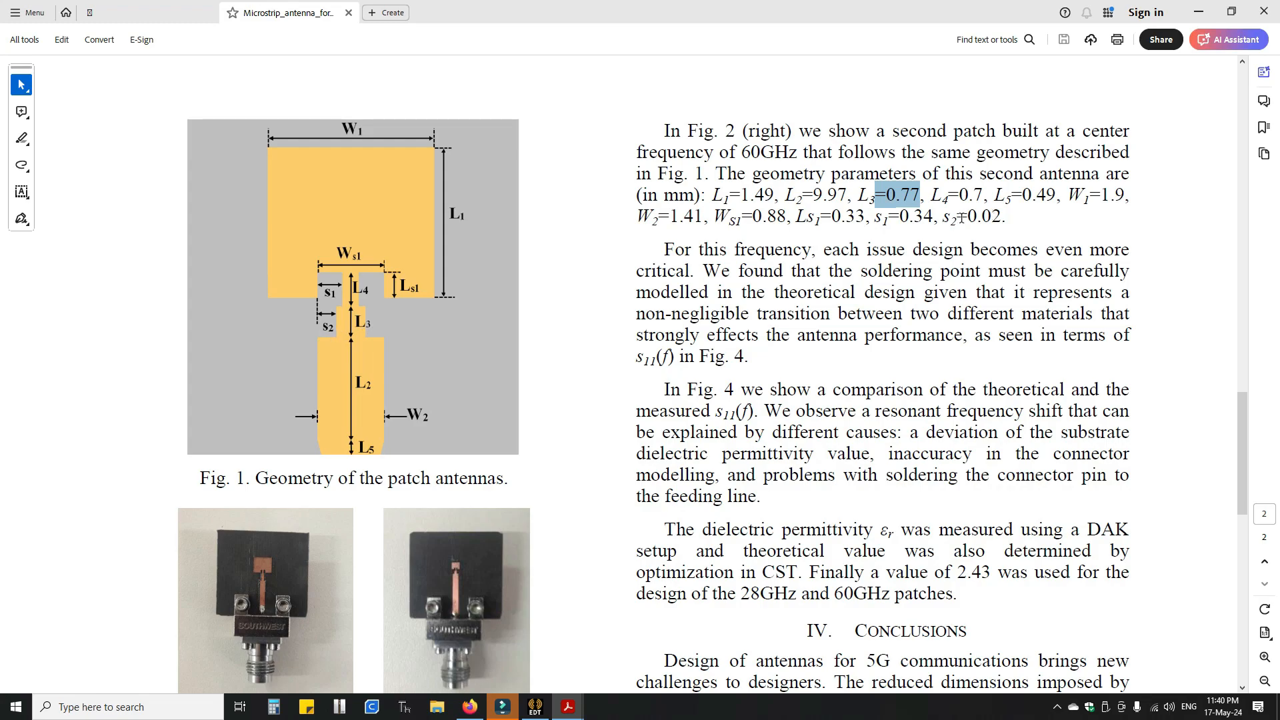
pyautogui.moveTo(943, 218); pyautogui.dragTo(1005, 217)
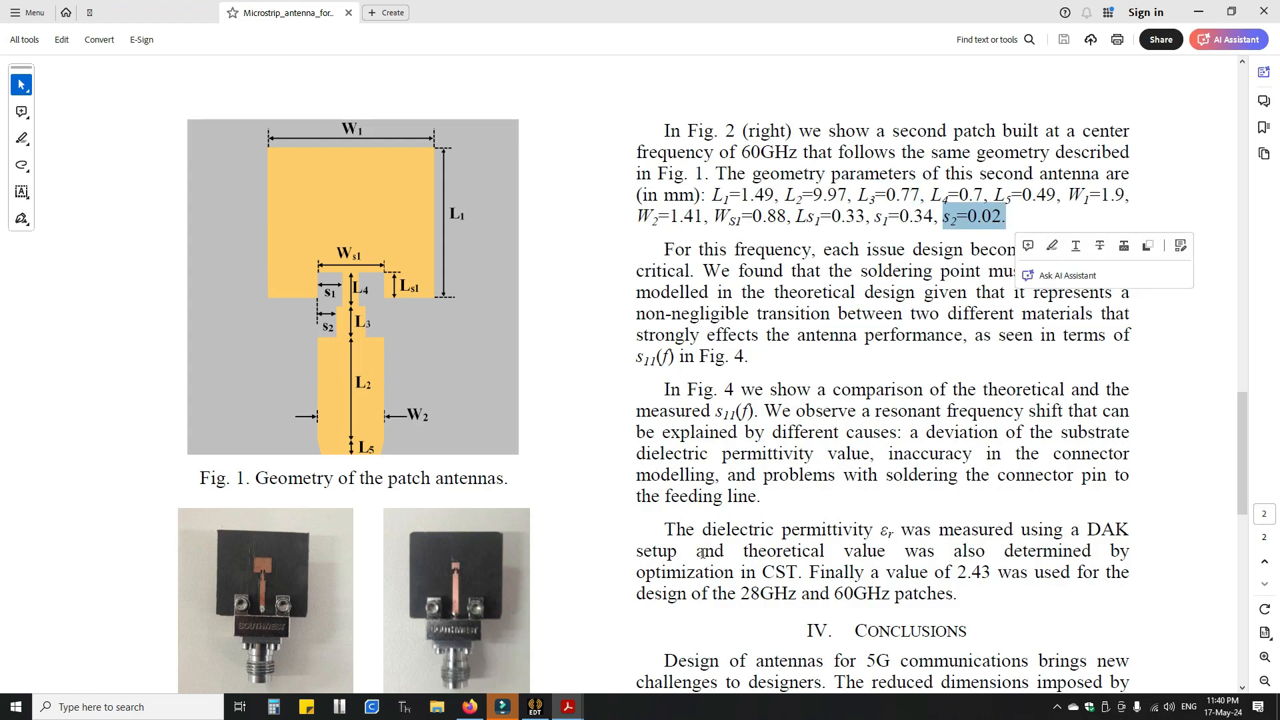
pyautogui.click(535, 706)
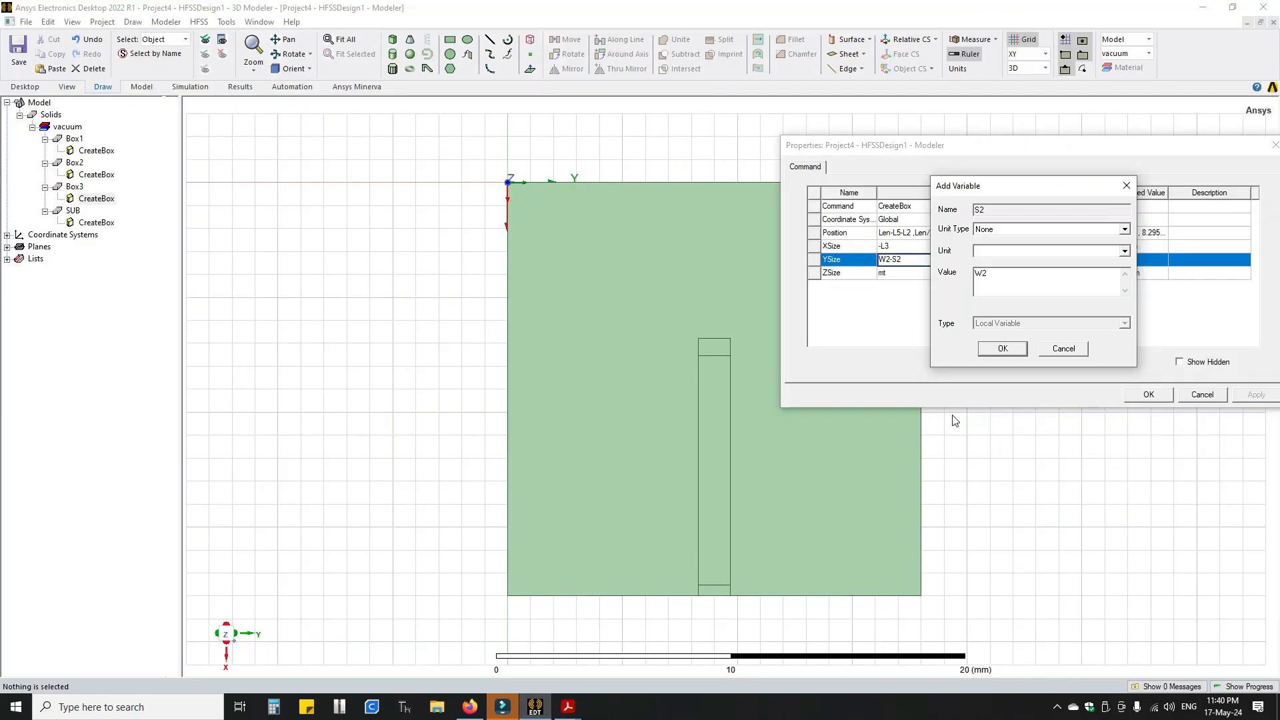
# Define the new variable S2 as 0.02mm and apply it to Box3's YSize expression
pyautogui.doubleClick(981, 274)
pyautogui.write('0.02mm')
pyautogui.click(999, 352)
pyautogui.click(1267, 397)
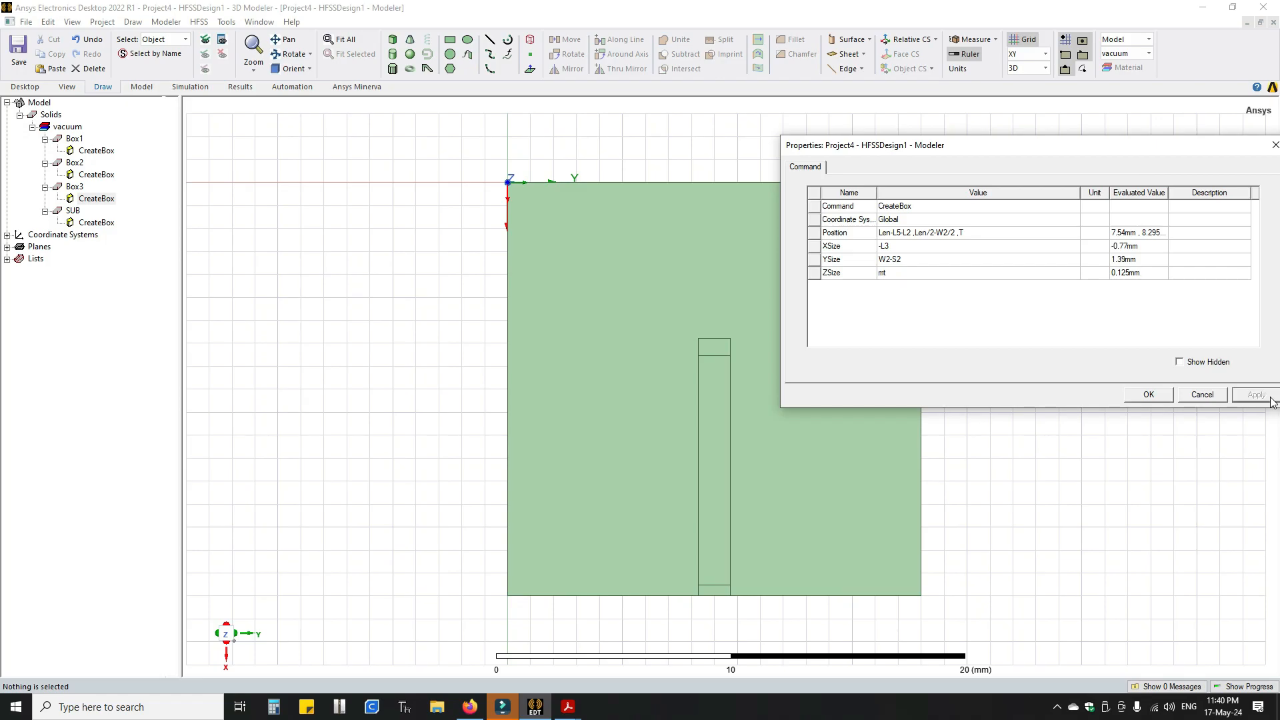
# Change Box3's YSize expression to W2-S2*2 and apply it
pyautogui.click(924, 261)
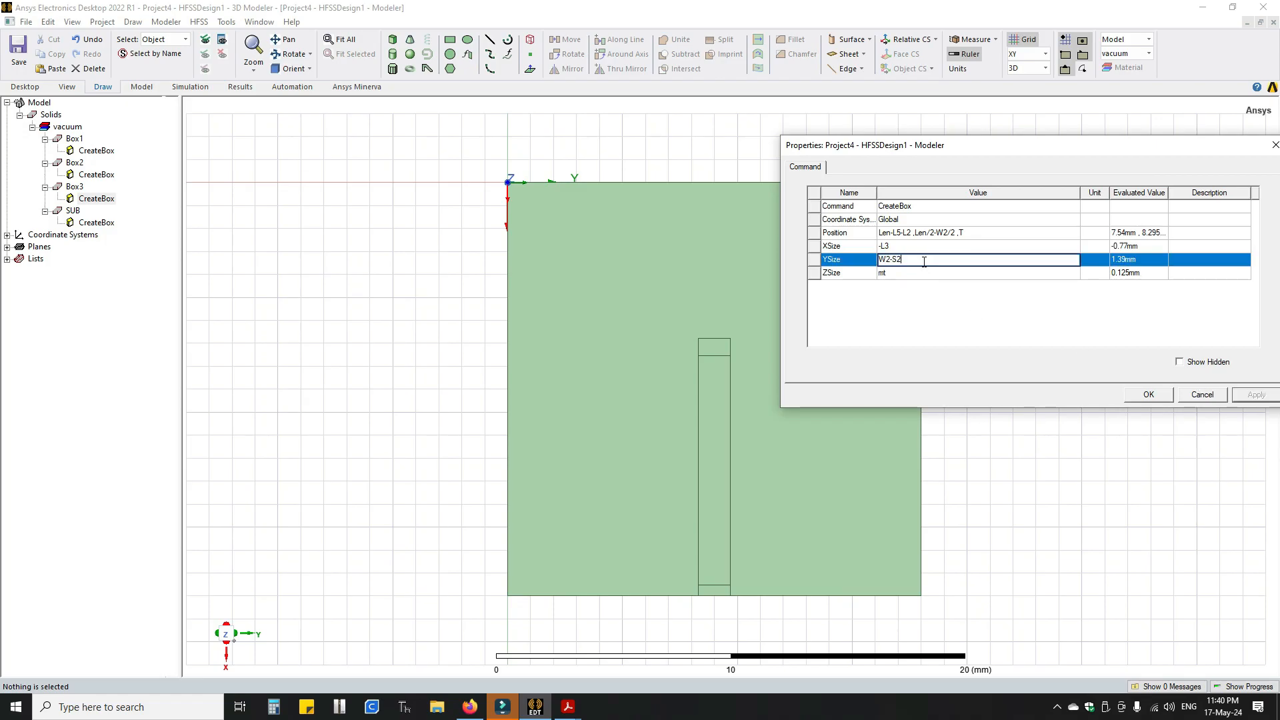
pyautogui.write('*2')
pyautogui.press('Return')
pyautogui.click(1265, 398)
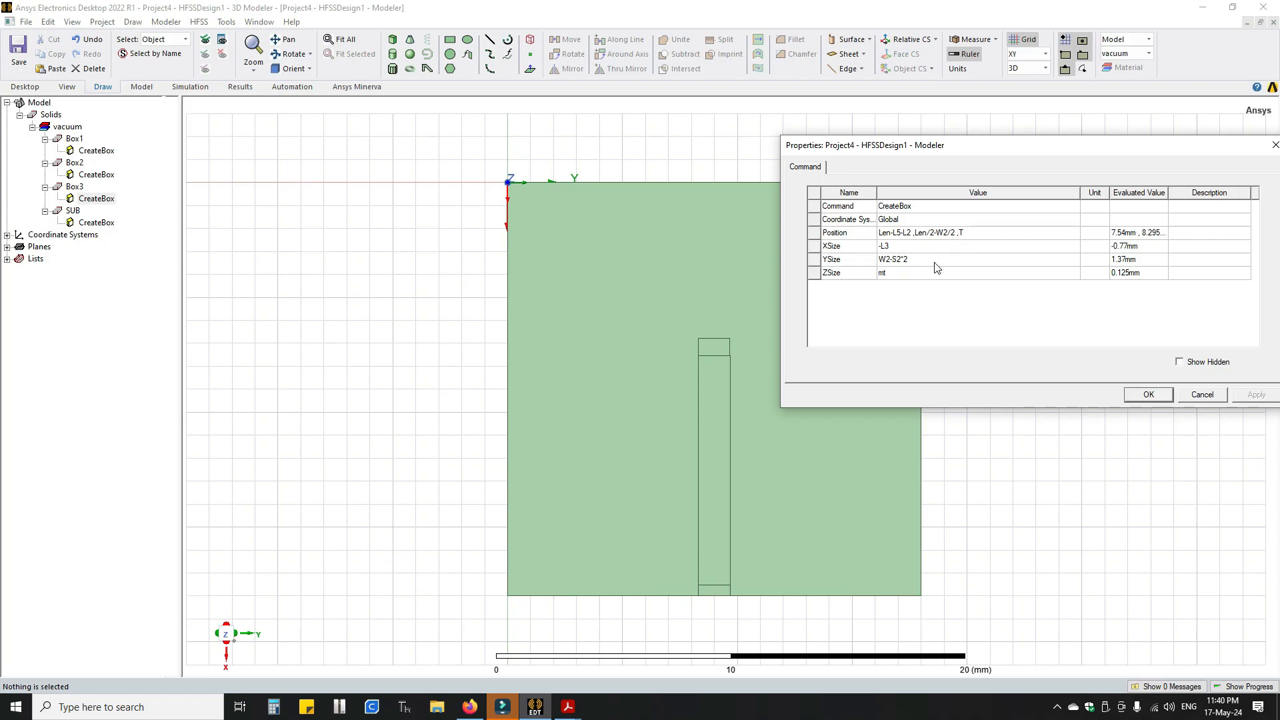
# Set Box3's position to Len-L5-L2, Len/2-W2/2+S2, T and accept the box properties
pyautogui.click(955, 235)
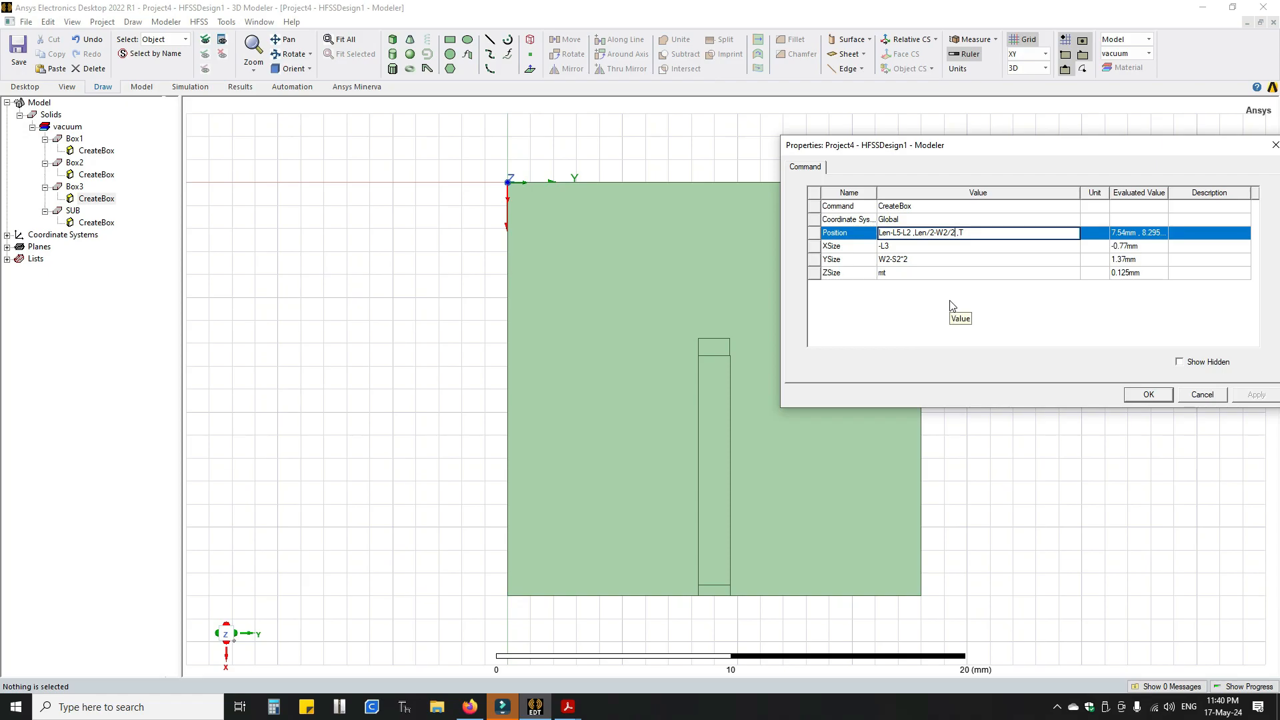
pyautogui.write('-S2')
pyautogui.click(953, 306)
pyautogui.click(1257, 395)
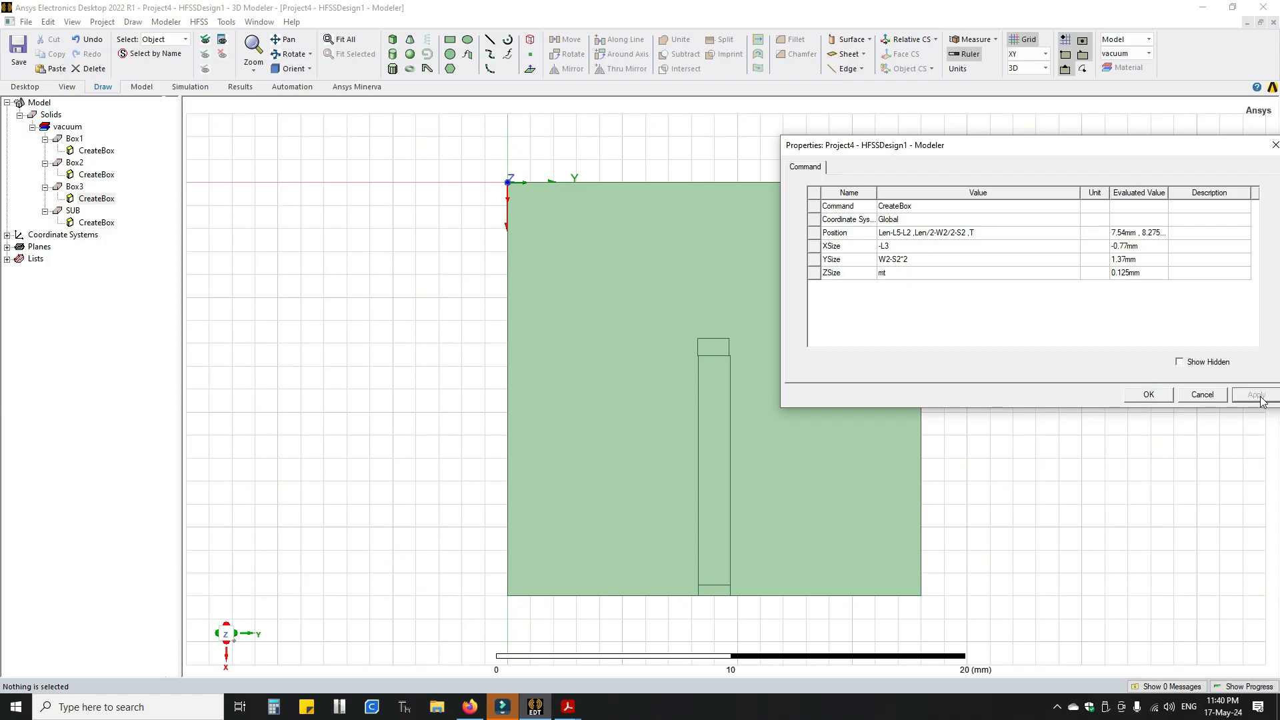
pyautogui.click(955, 233)
pyautogui.press('Delete')
pyautogui.write('+')
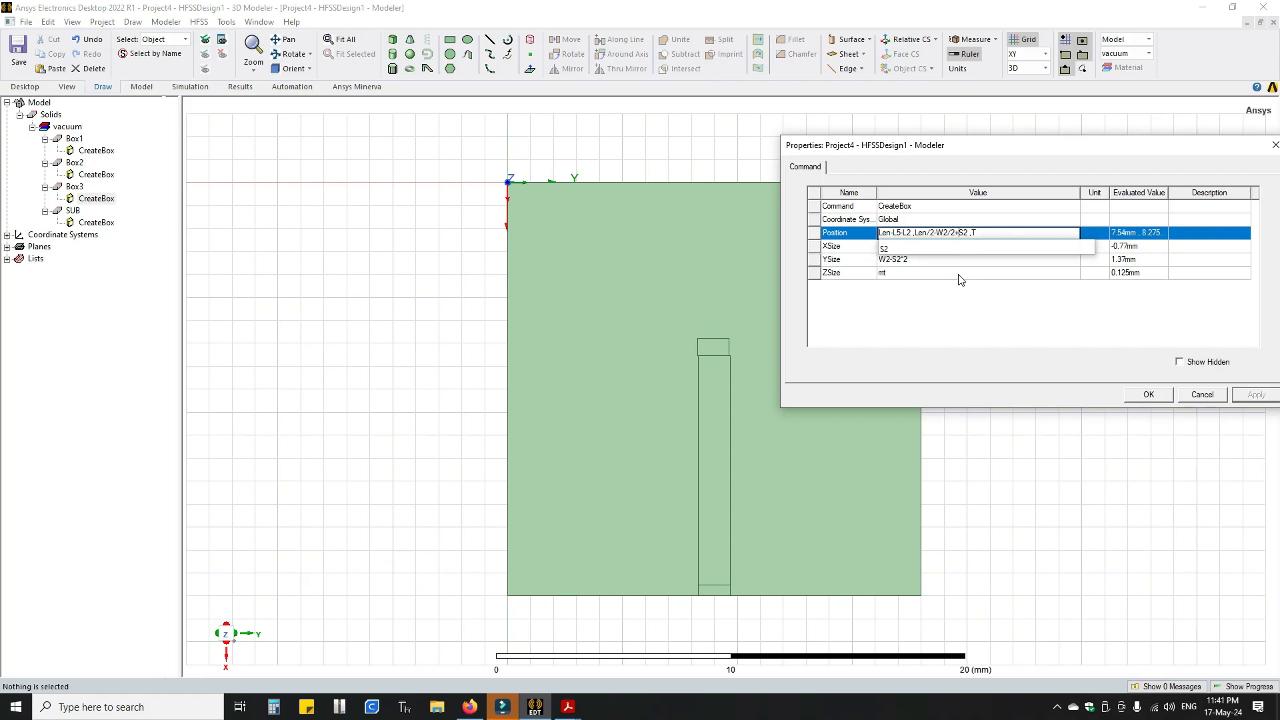
pyautogui.click(1010, 298)
pyautogui.click(1256, 395)
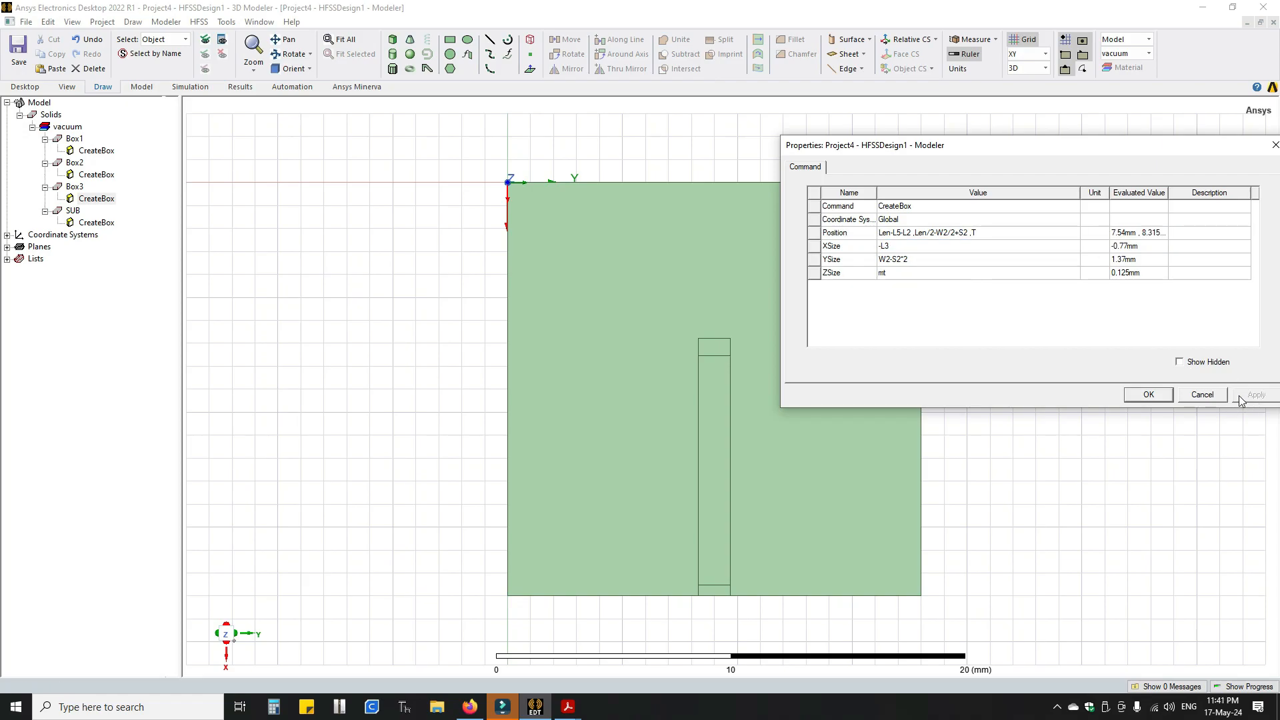
pyautogui.click(1147, 395)
# Measure the offset between the corners of Box3 and Box2 on the positive Y side of the feed line
pyautogui.scroll(10, 738, 363)
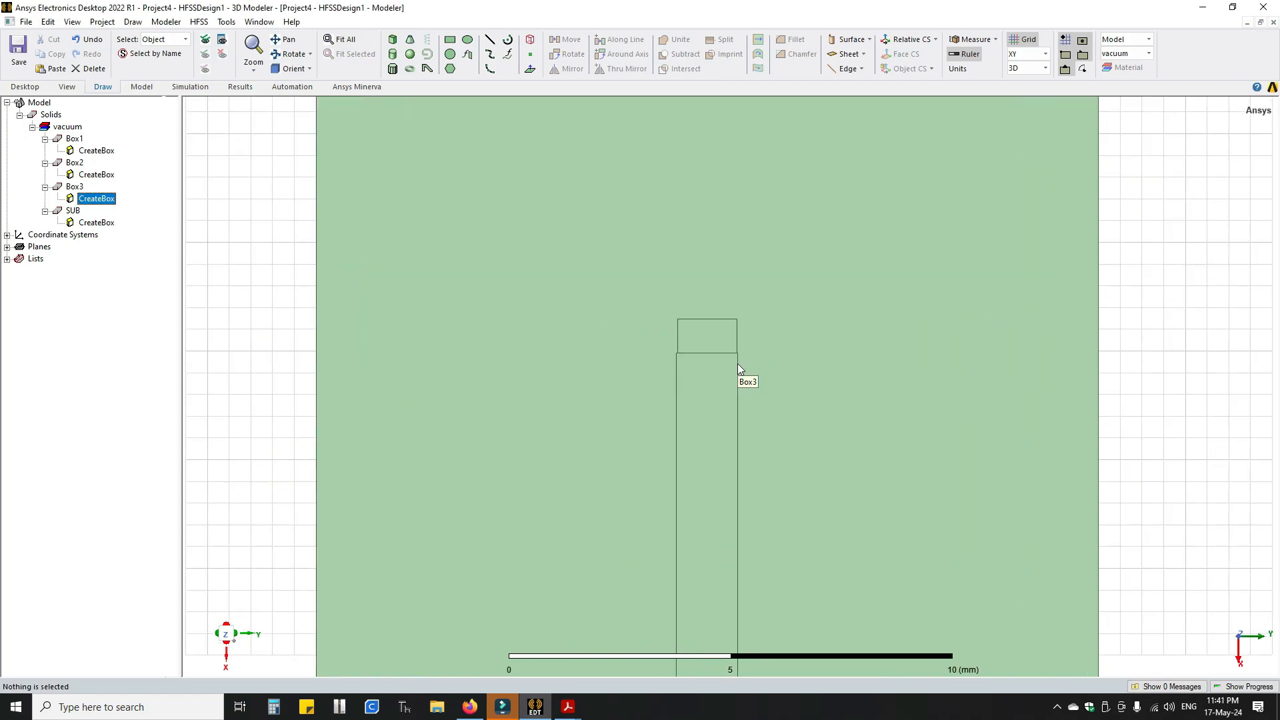
pyautogui.scroll(4, 726, 362)
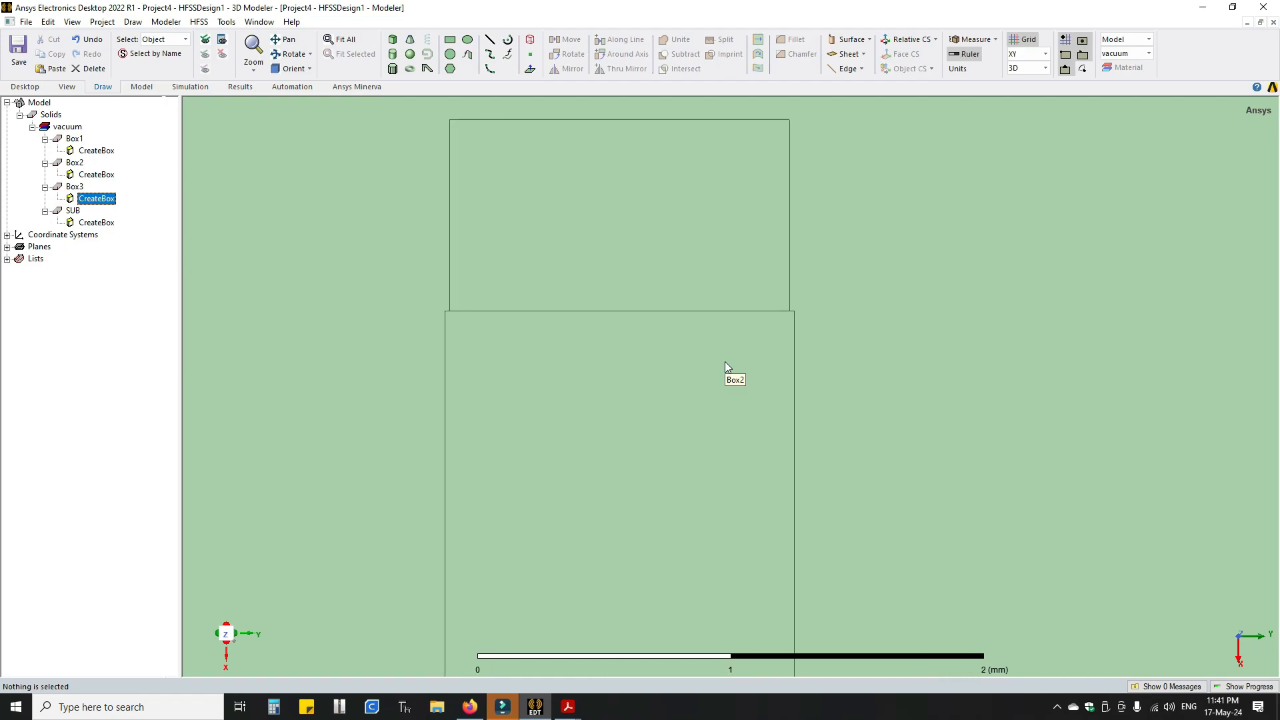
pyautogui.click(975, 40)
pyautogui.click(981, 54)
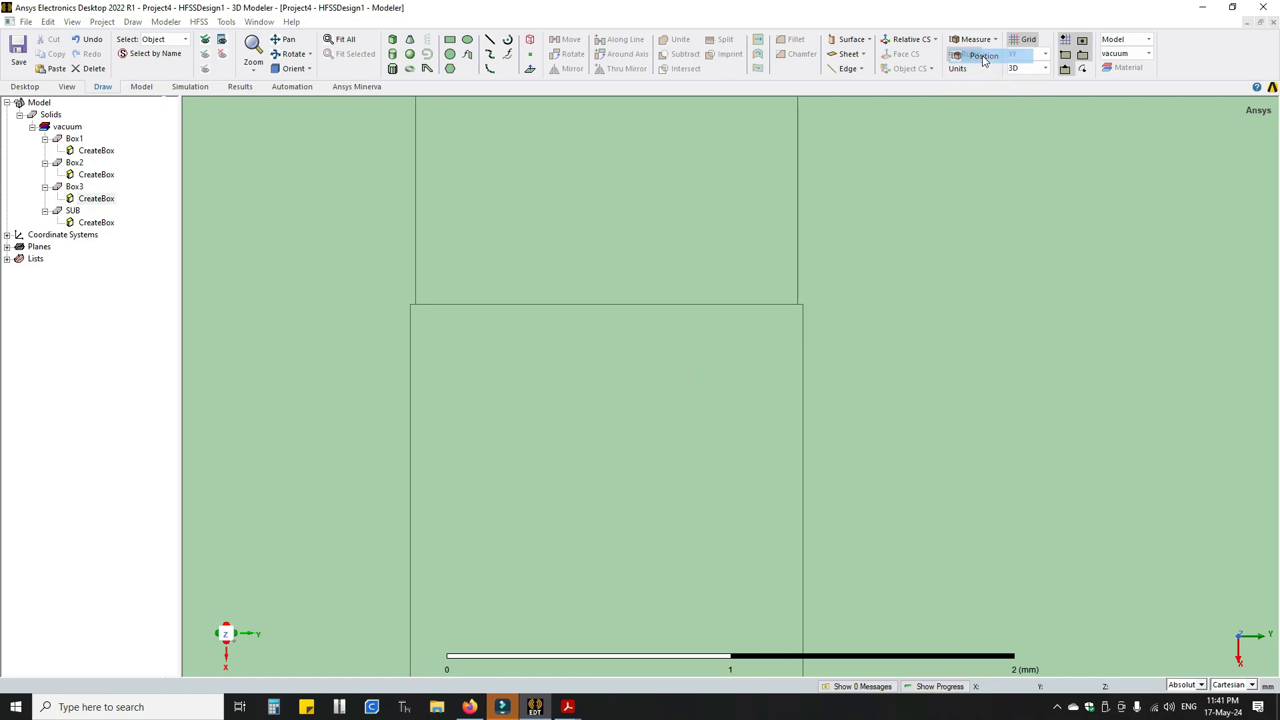
pyautogui.click(798, 305)
pyautogui.scroll(8, 798, 307)
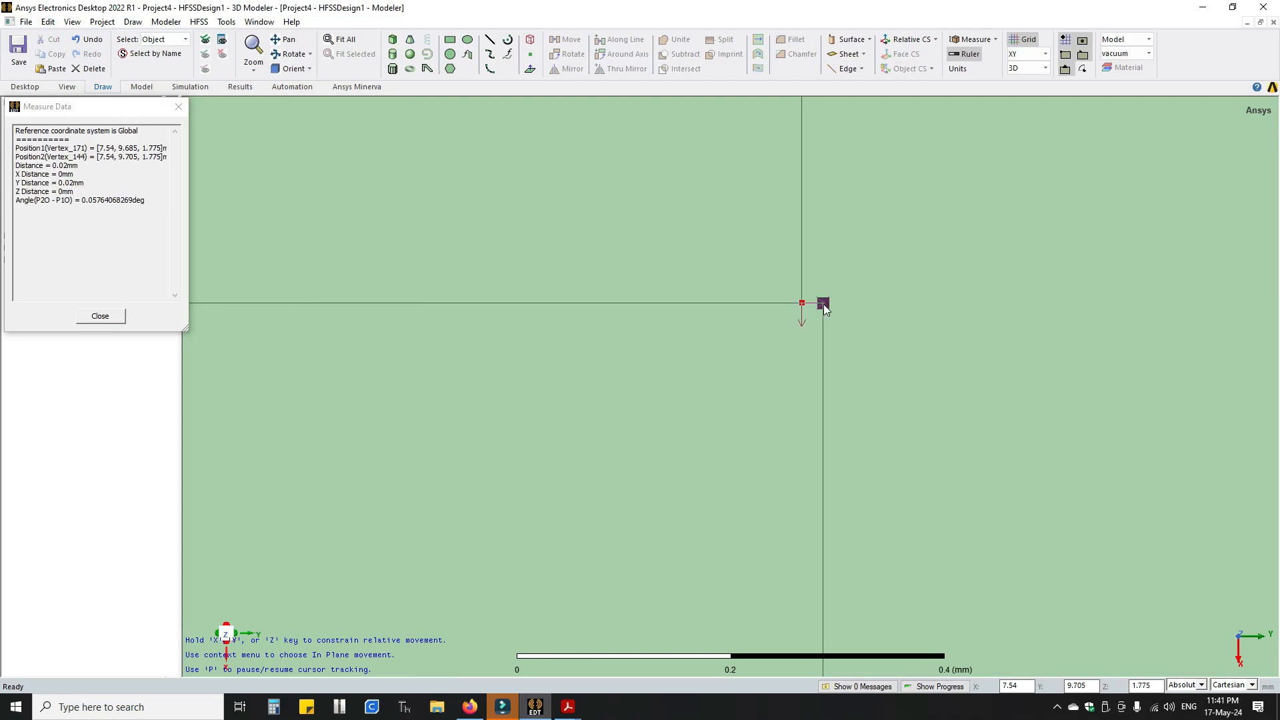
# Measure the offset between the corners of Box2 and Box3 on the negative Y side of the feed line
pyautogui.scroll(-8, 422, 337)
pyautogui.click(285, 39)
pyautogui.moveTo(258, 258); pyautogui.dragTo(734, 273)
pyautogui.click(972, 38)
pyautogui.click(973, 54)
pyautogui.scroll(6, 661, 344)
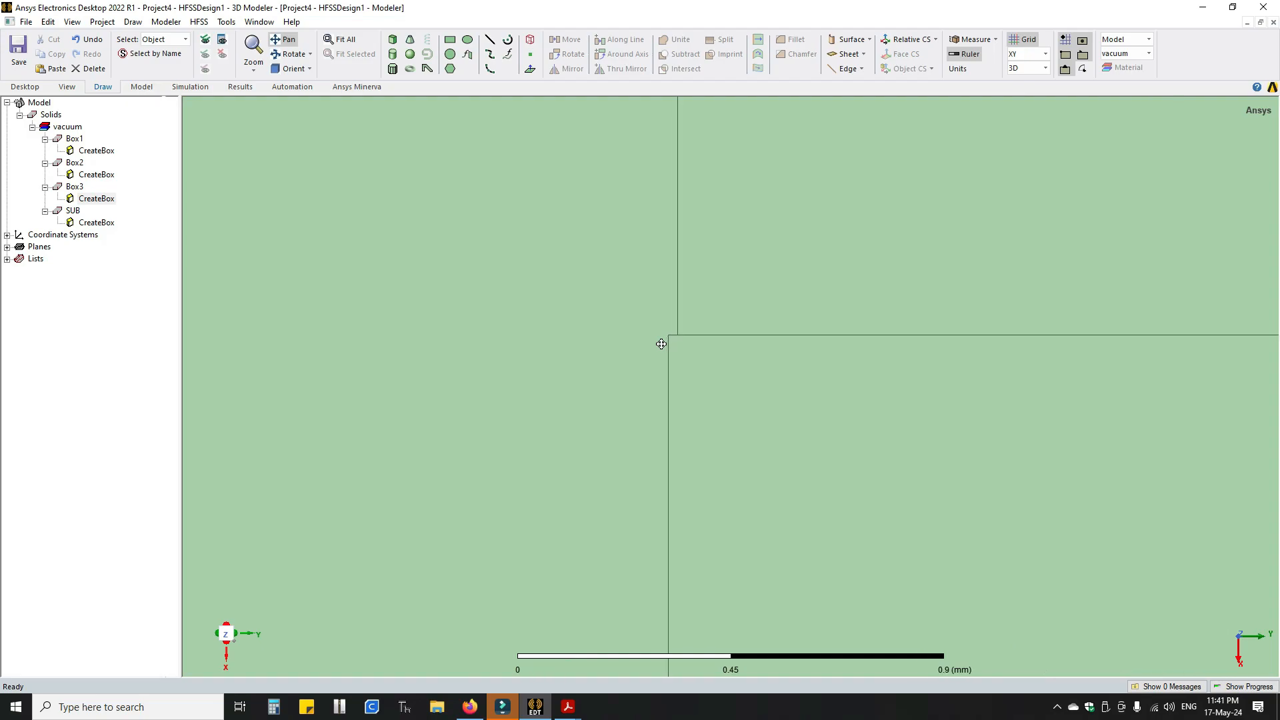
pyautogui.click(973, 39)
pyautogui.click(982, 56)
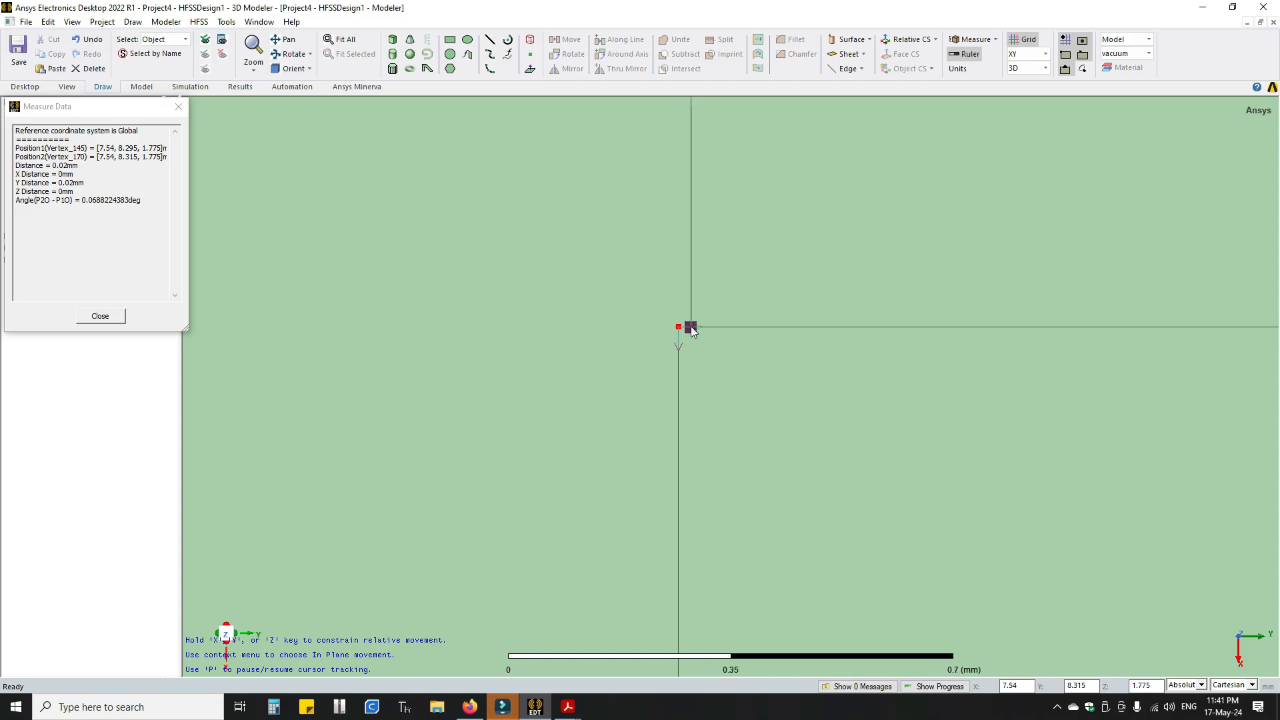
pyautogui.click(344, 40)
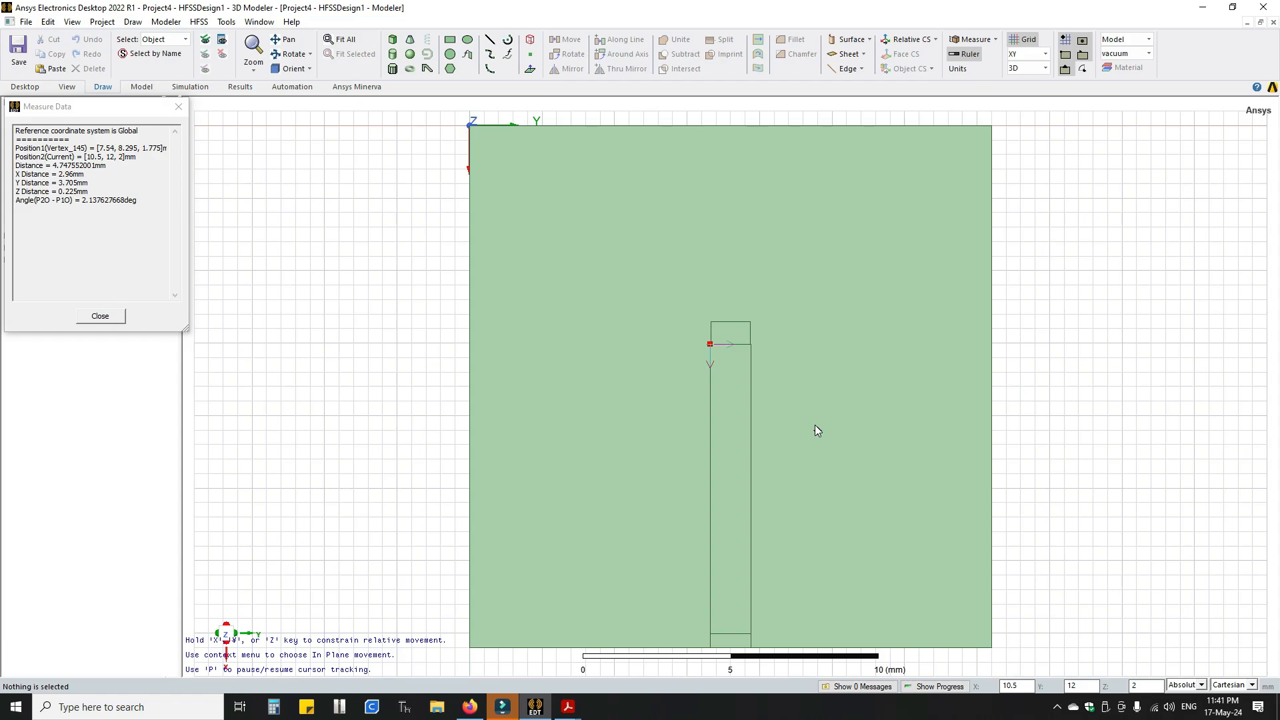
pyautogui.press('Escape')
# Check the patch geometry figure in the microstrip antenna PDF in Acrobat, return to Ansys Electronics Desktop and duplicate Box3
pyautogui.moveTo(568, 707)
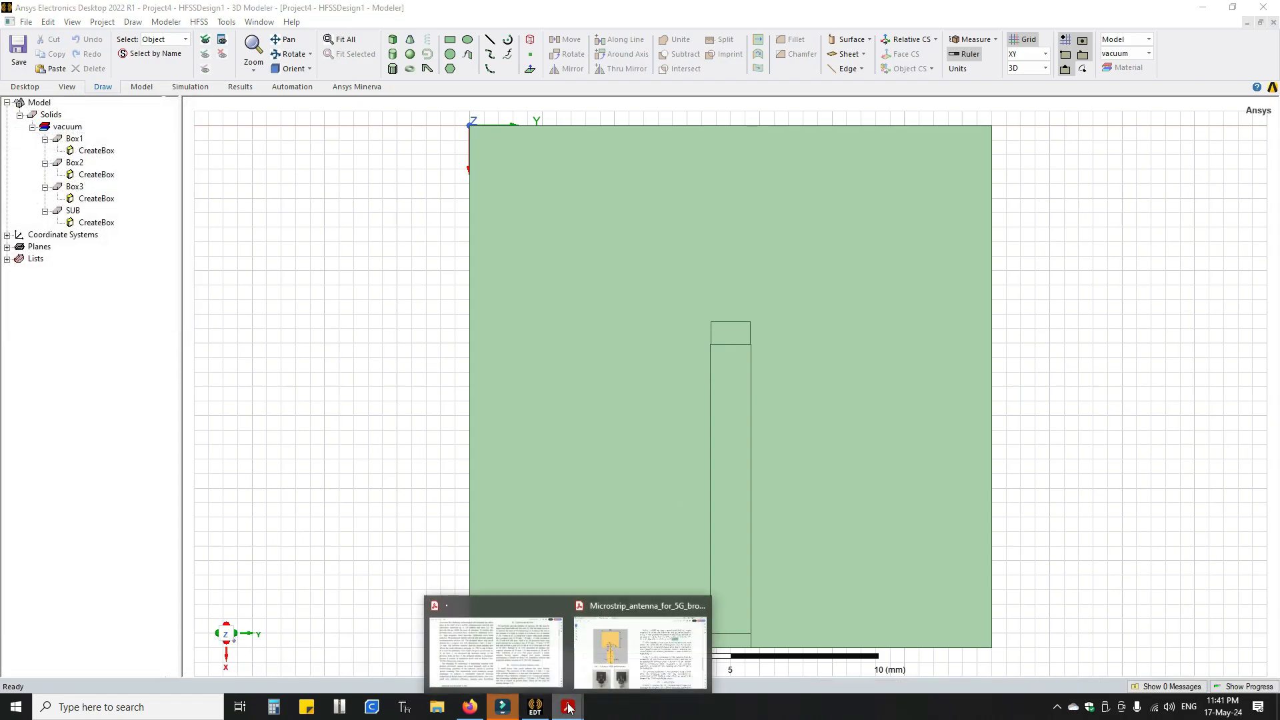
pyautogui.click(622, 656)
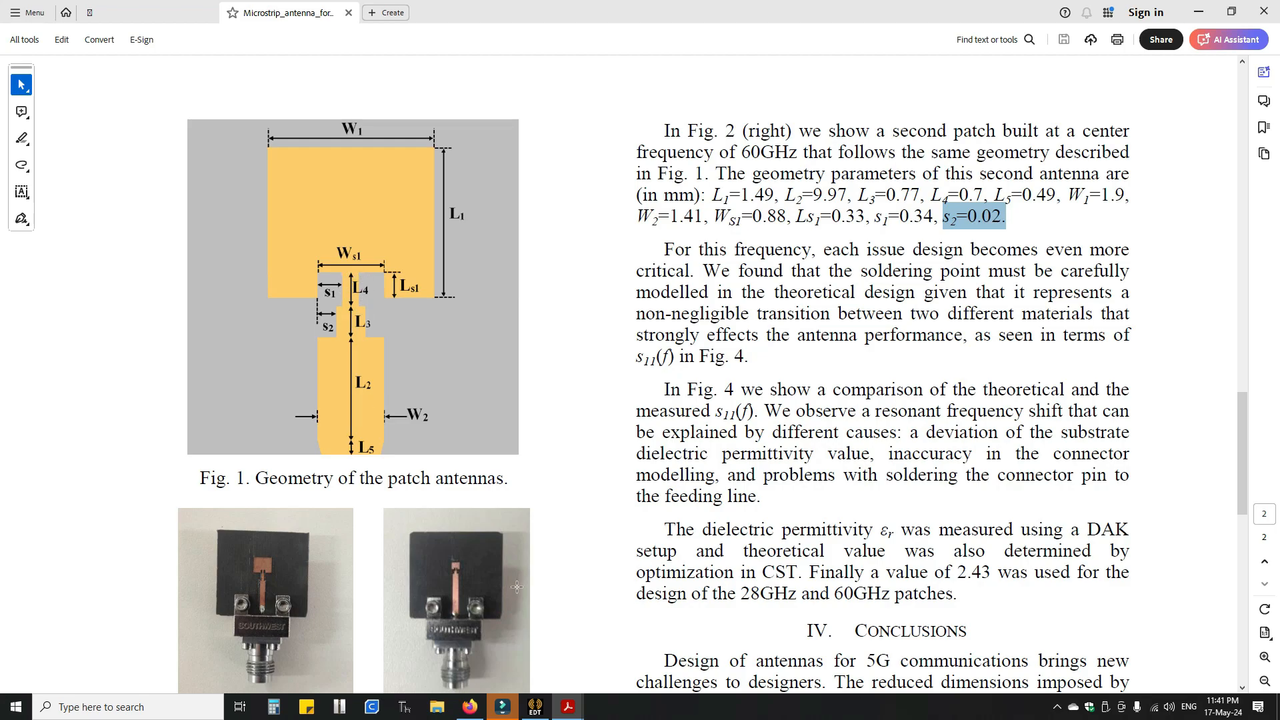
pyautogui.click(541, 708)
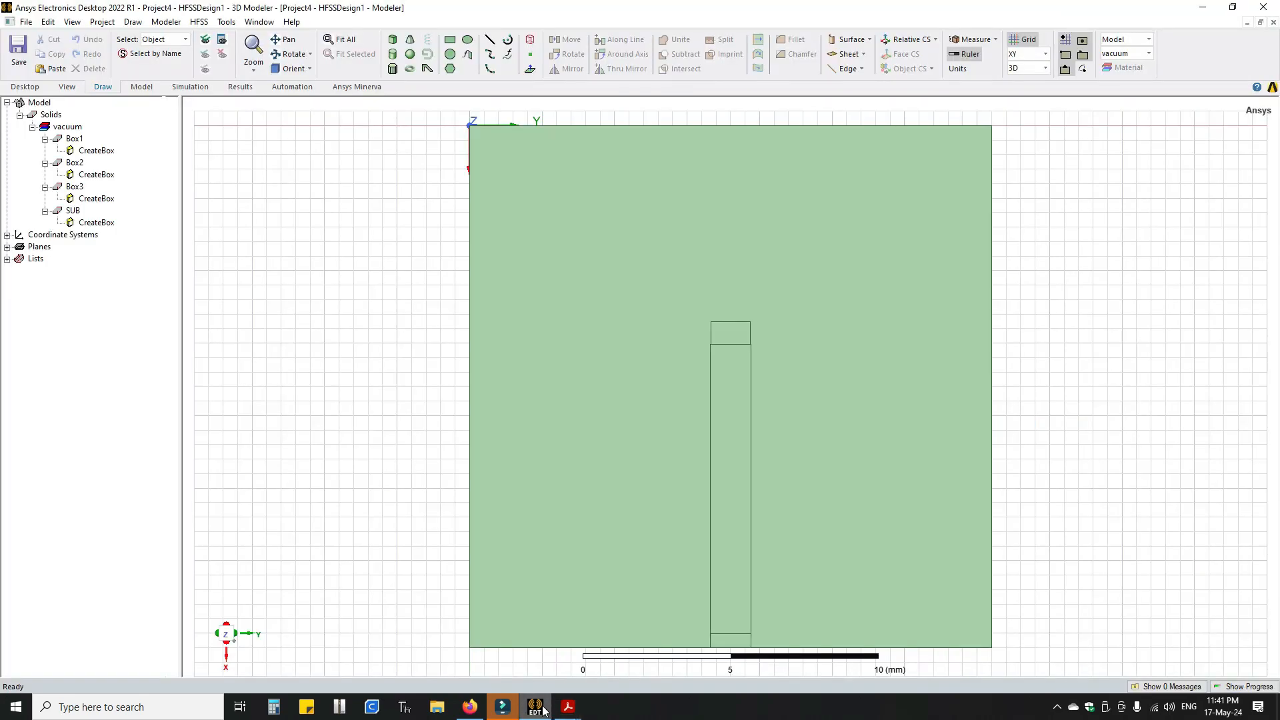
pyautogui.click(745, 343)
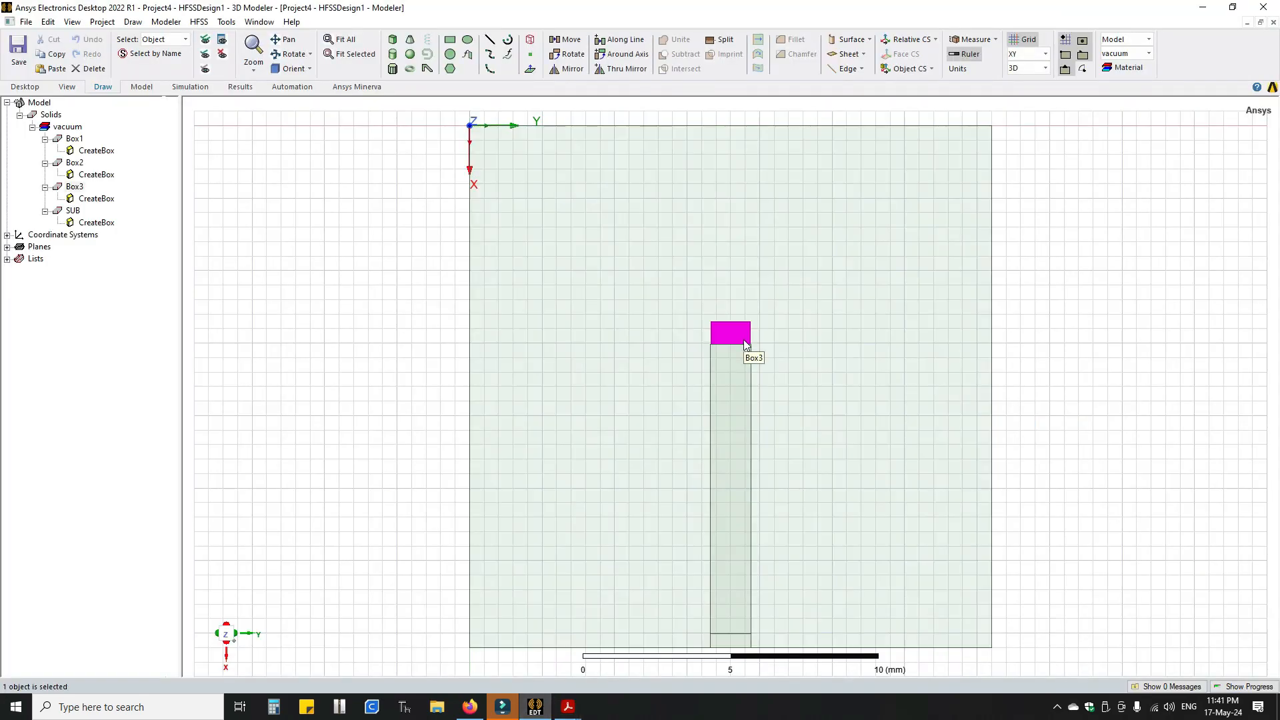
pyautogui.hotkey('ctrl', 'v')
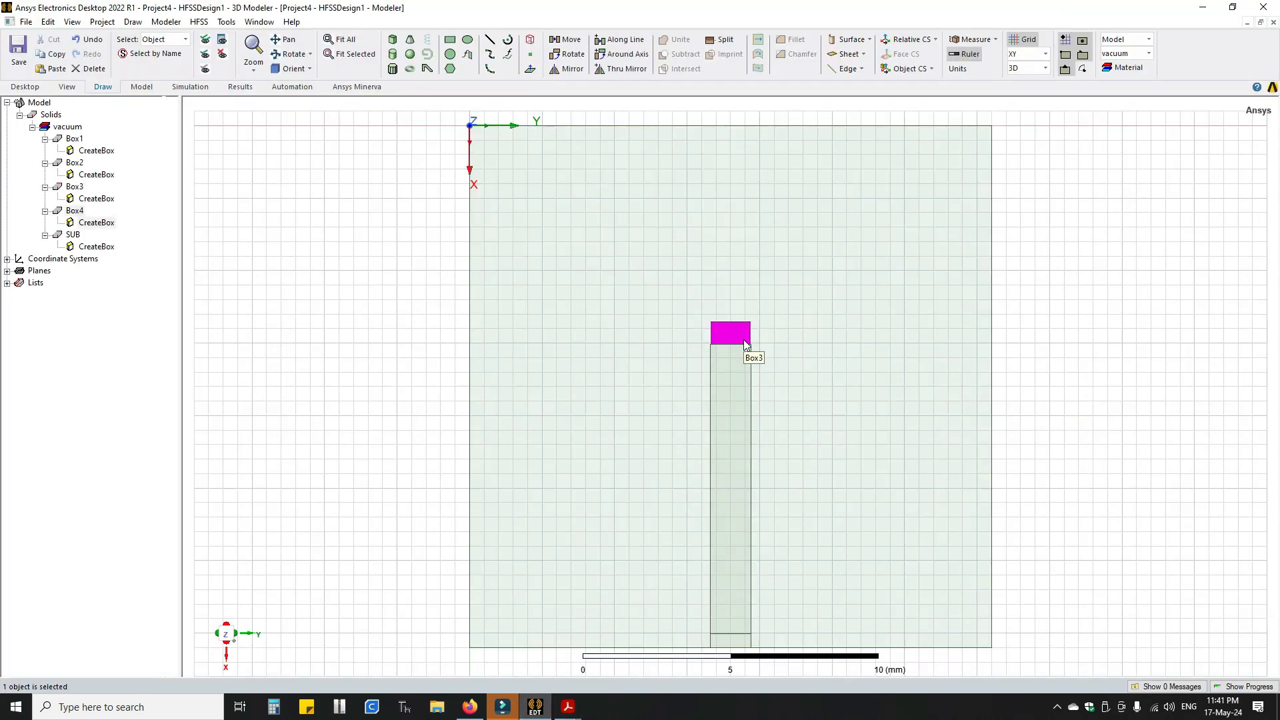
# Set the copied box's XSize to -L4, defining the variable L4 as 0.7mm from the parameter list in the PDF
pyautogui.click(115, 225)
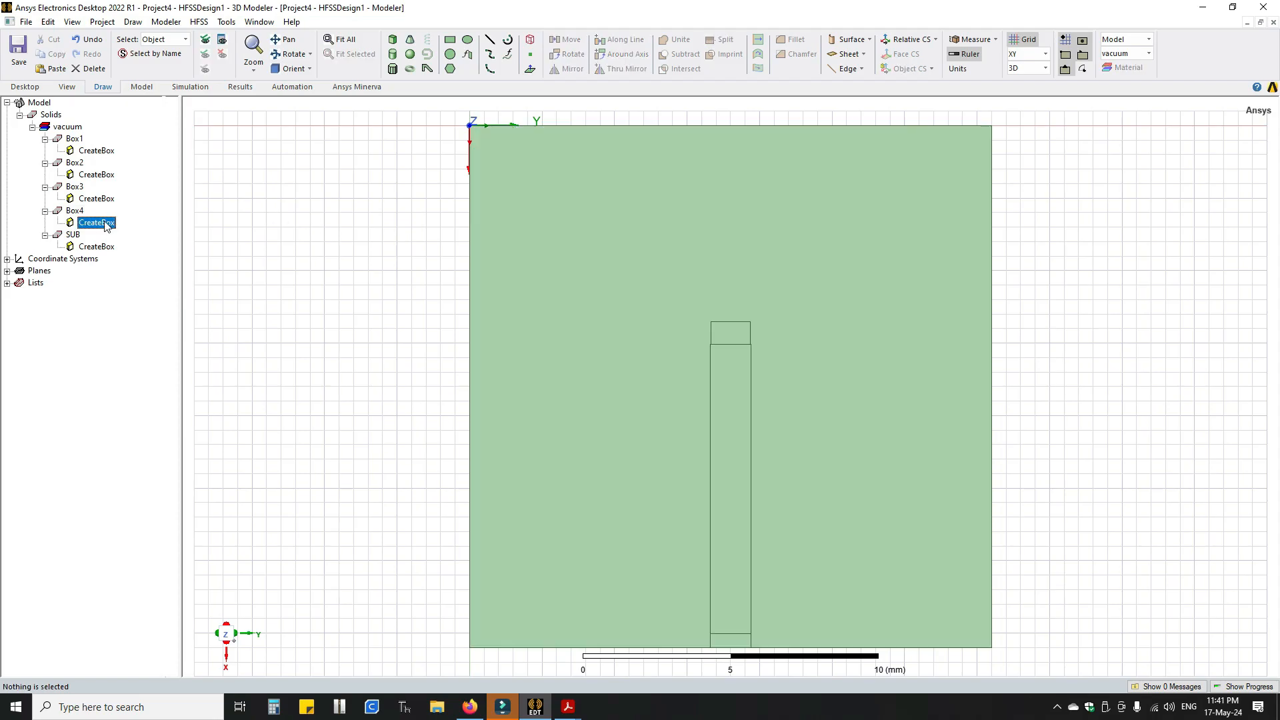
pyautogui.doubleClick(108, 224)
pyautogui.click(921, 246)
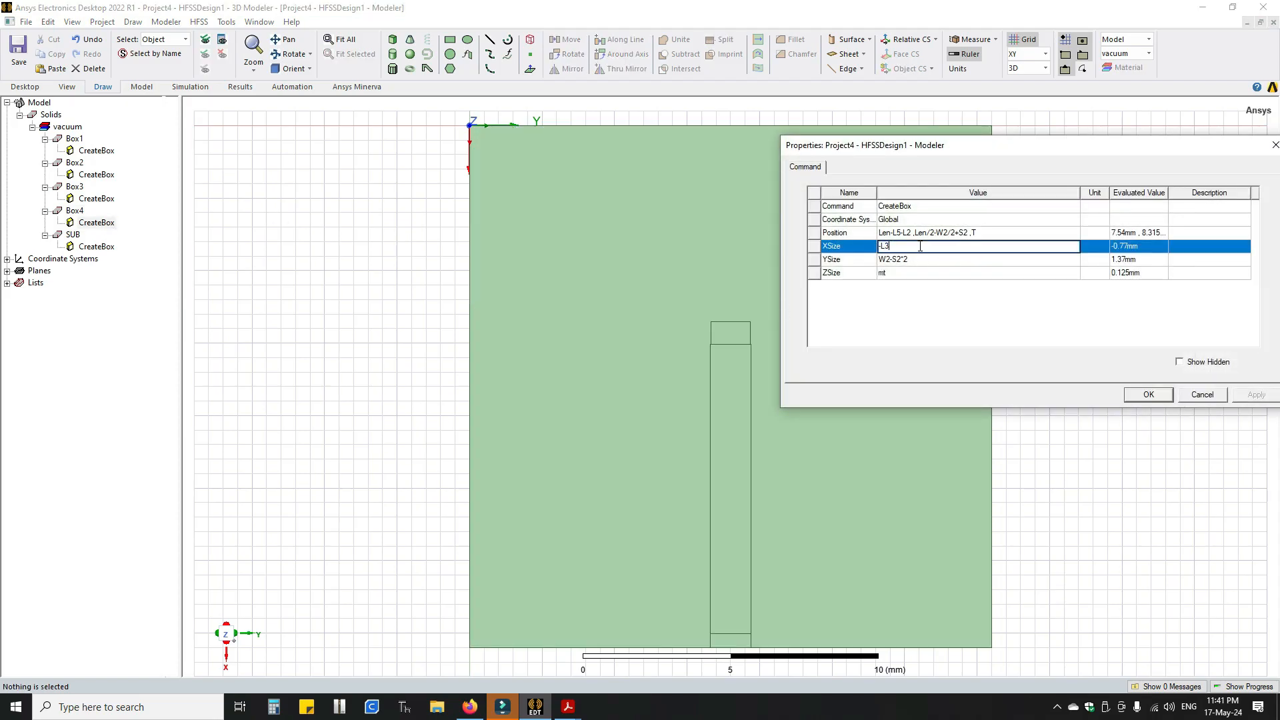
pyautogui.press('BackSpace')
pyautogui.write('4')
pyautogui.press('Return')
pyautogui.moveTo(568, 707)
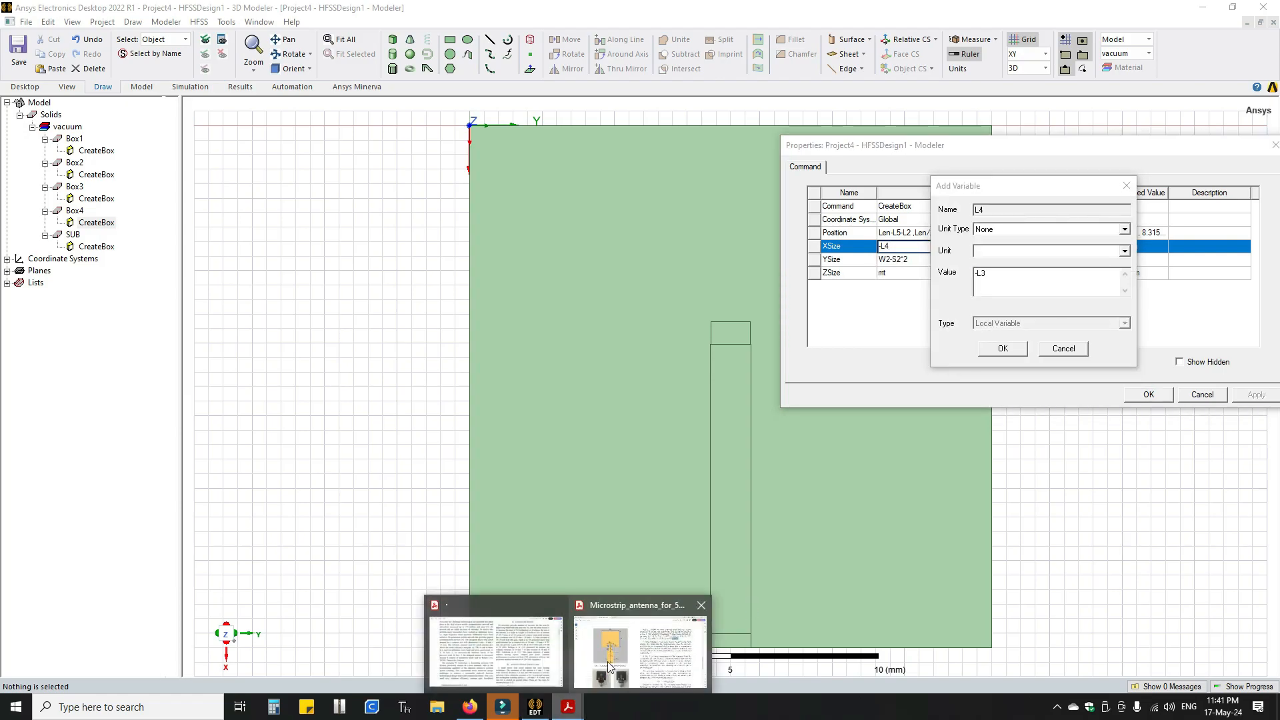
pyautogui.click(630, 650)
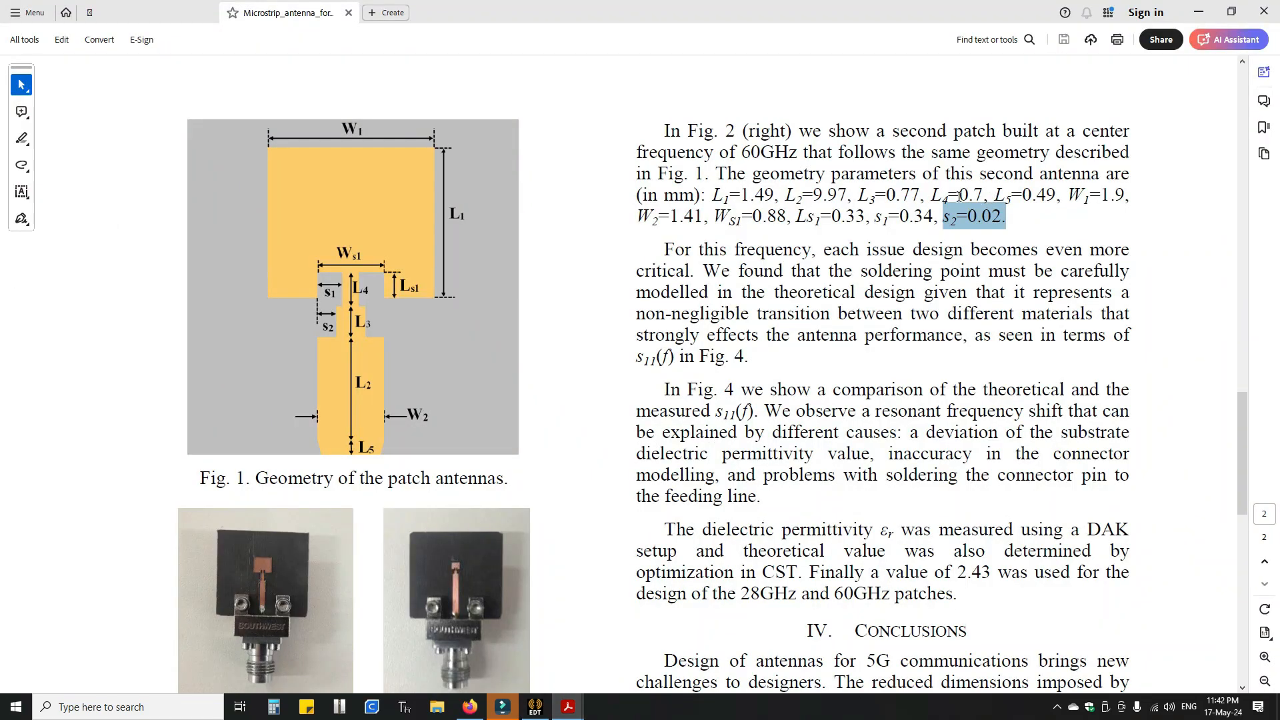
pyautogui.moveTo(948, 196); pyautogui.dragTo(982, 194)
pyautogui.click(542, 708)
pyautogui.write('0.7mm')
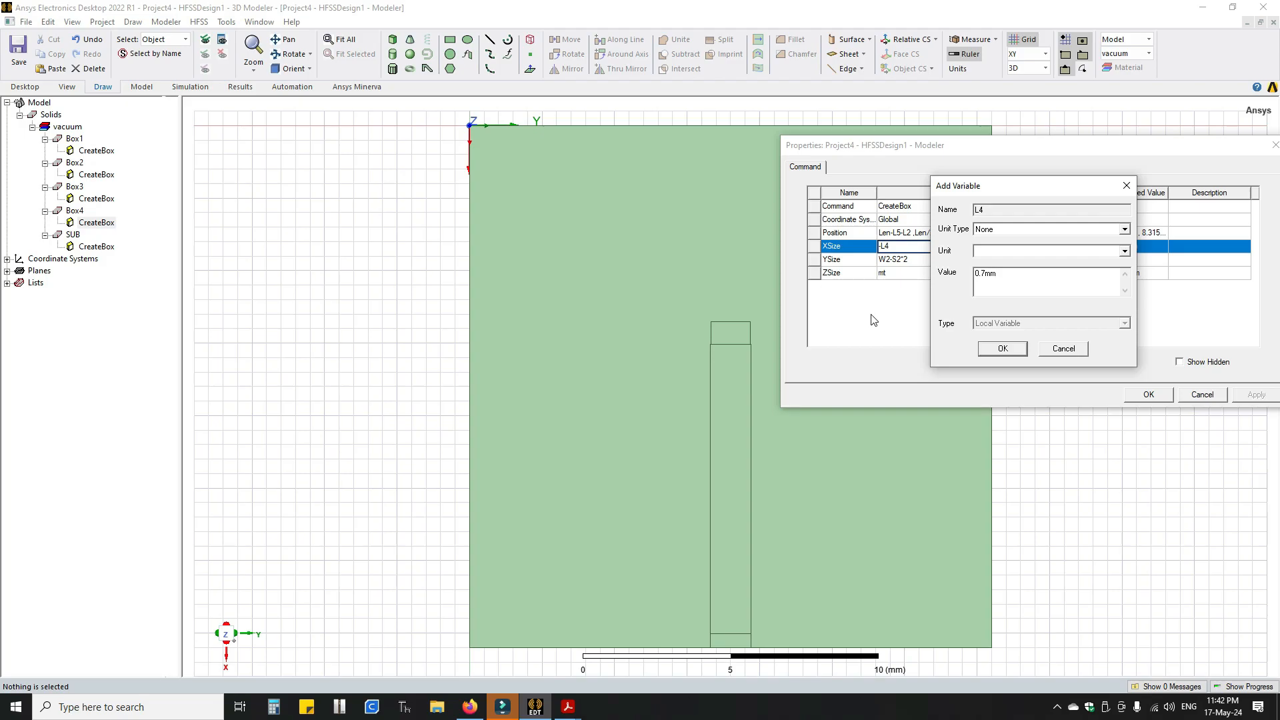
pyautogui.click(1002, 349)
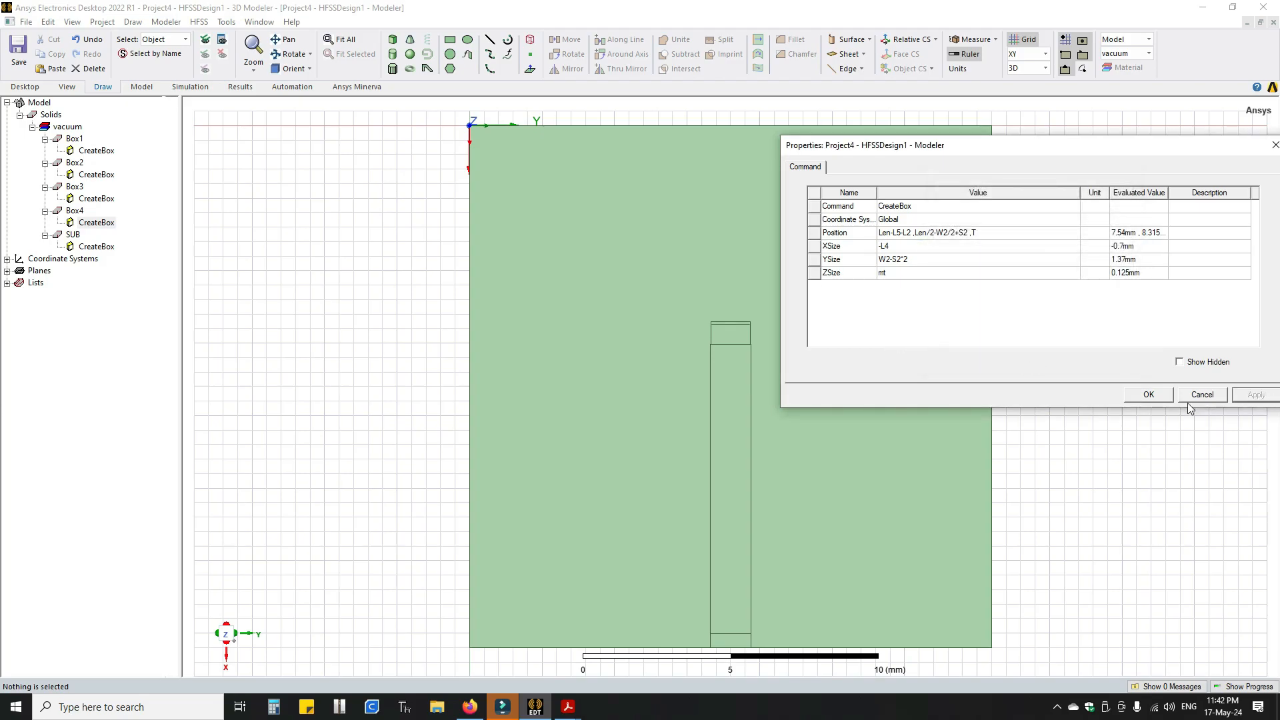
# Set the copied box's X position to Len-L5-L2-L3 and accept the properties
pyautogui.click(911, 233)
pyautogui.write('-')
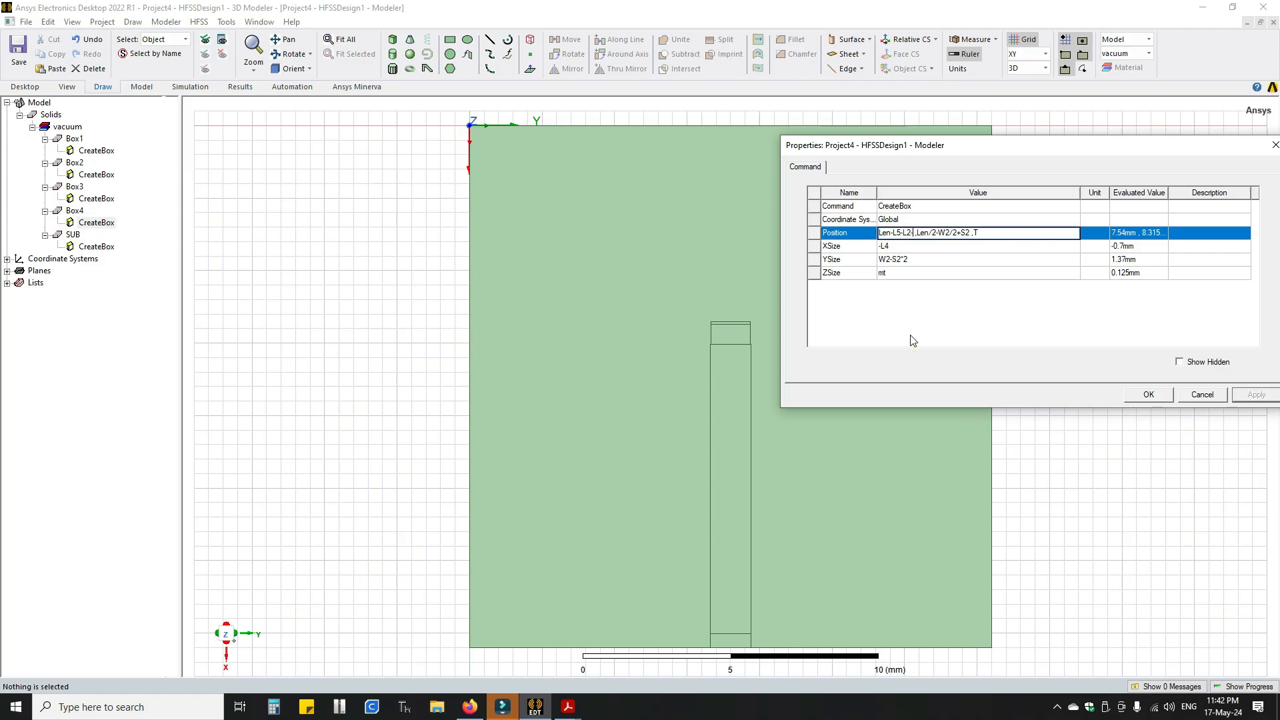
pyautogui.write('L3')
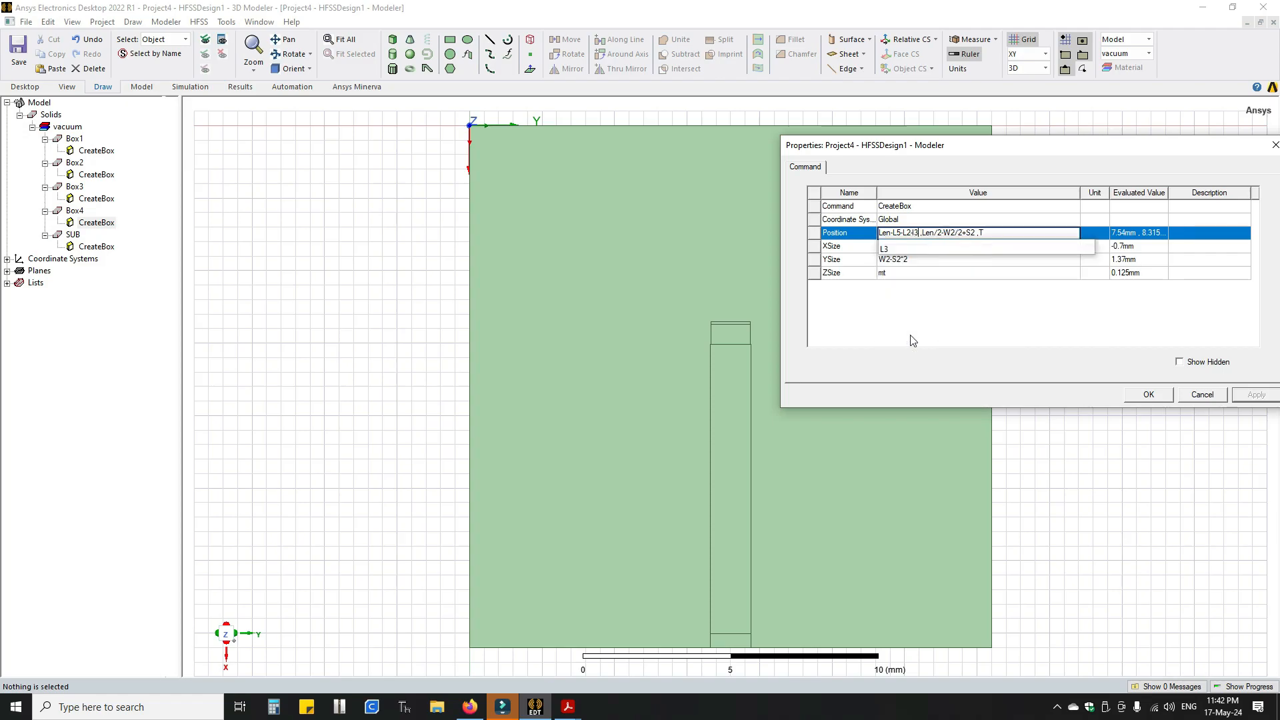
pyautogui.press('Return')
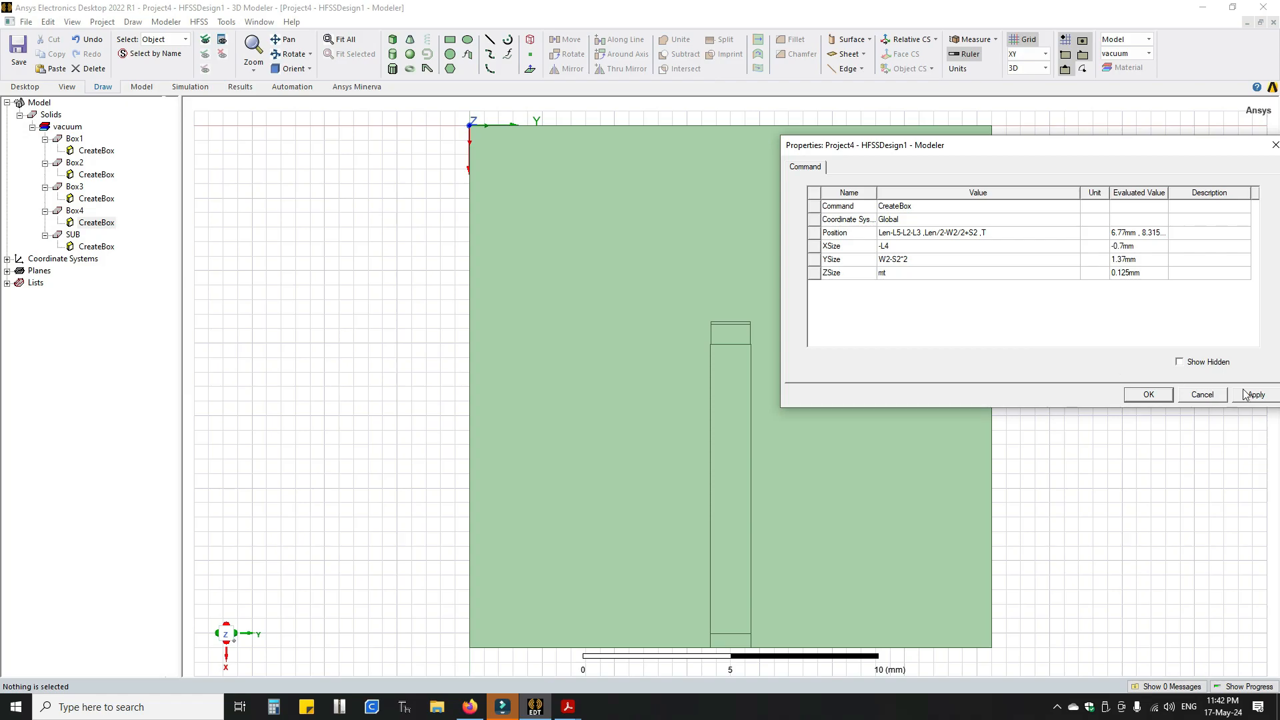
pyautogui.click(1149, 395)
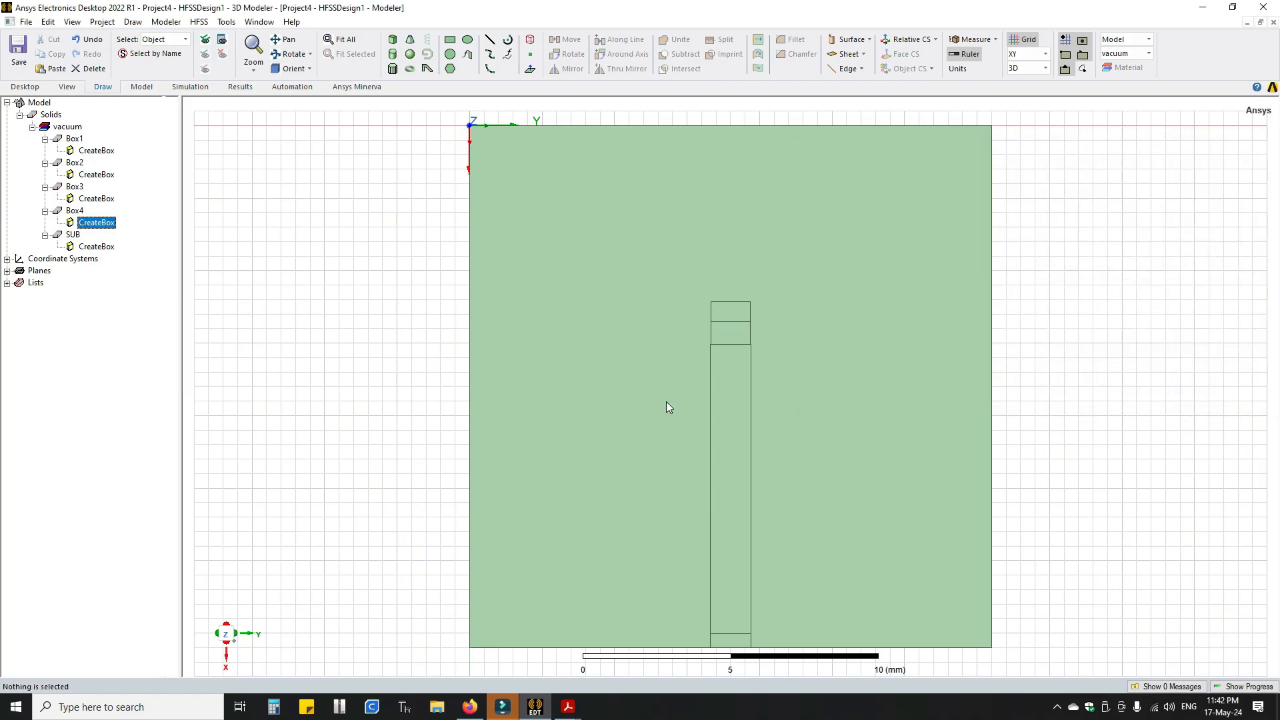
# Set Box4's YSize to W2-S1*2, defining the variable S1 as 0.34mm from the parameter list in the antenna PDF in Acrobat
pyautogui.doubleClick(97, 223)
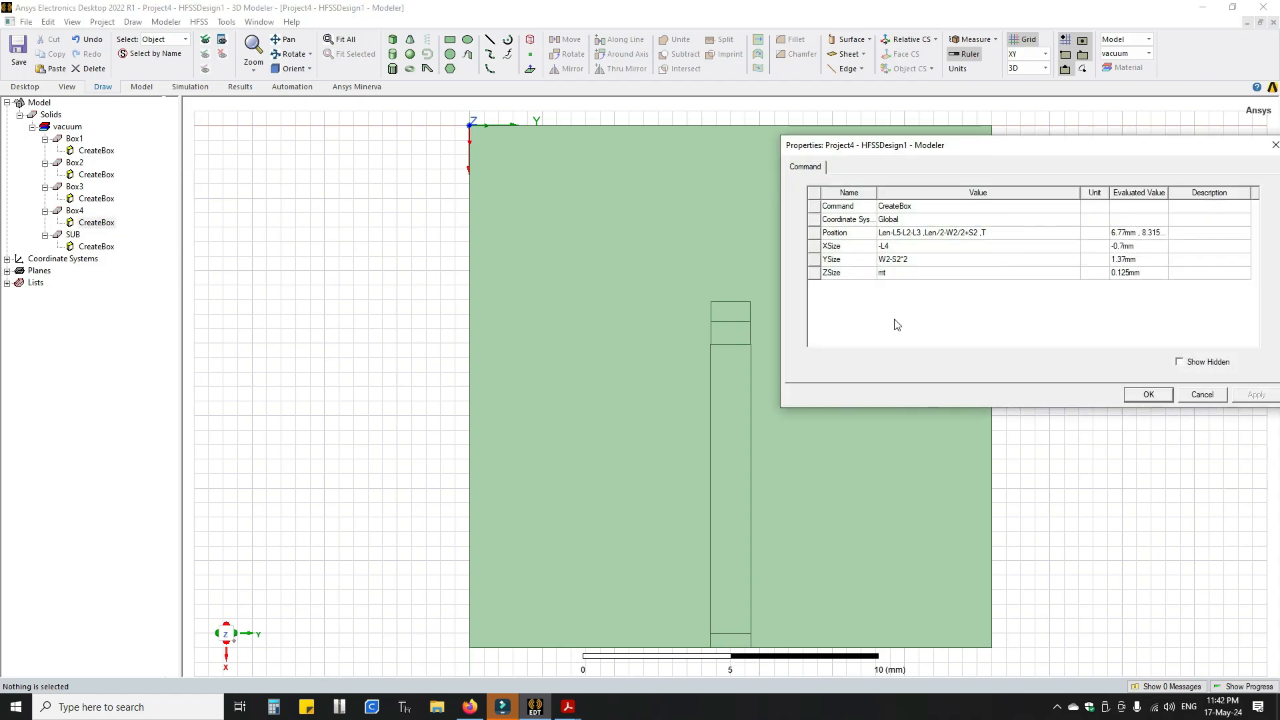
pyautogui.click(900, 261)
pyautogui.click(900, 261)
pyautogui.press('BackSpace')
pyautogui.write('1')
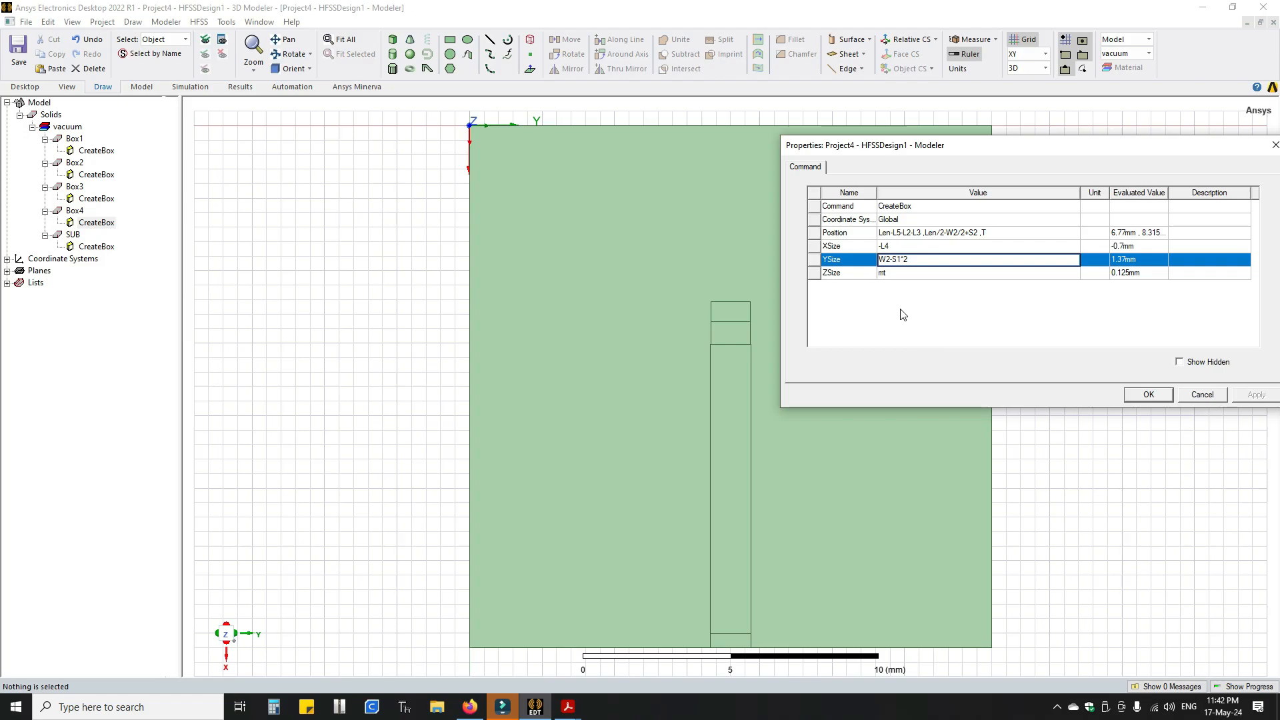
pyautogui.click(568, 707)
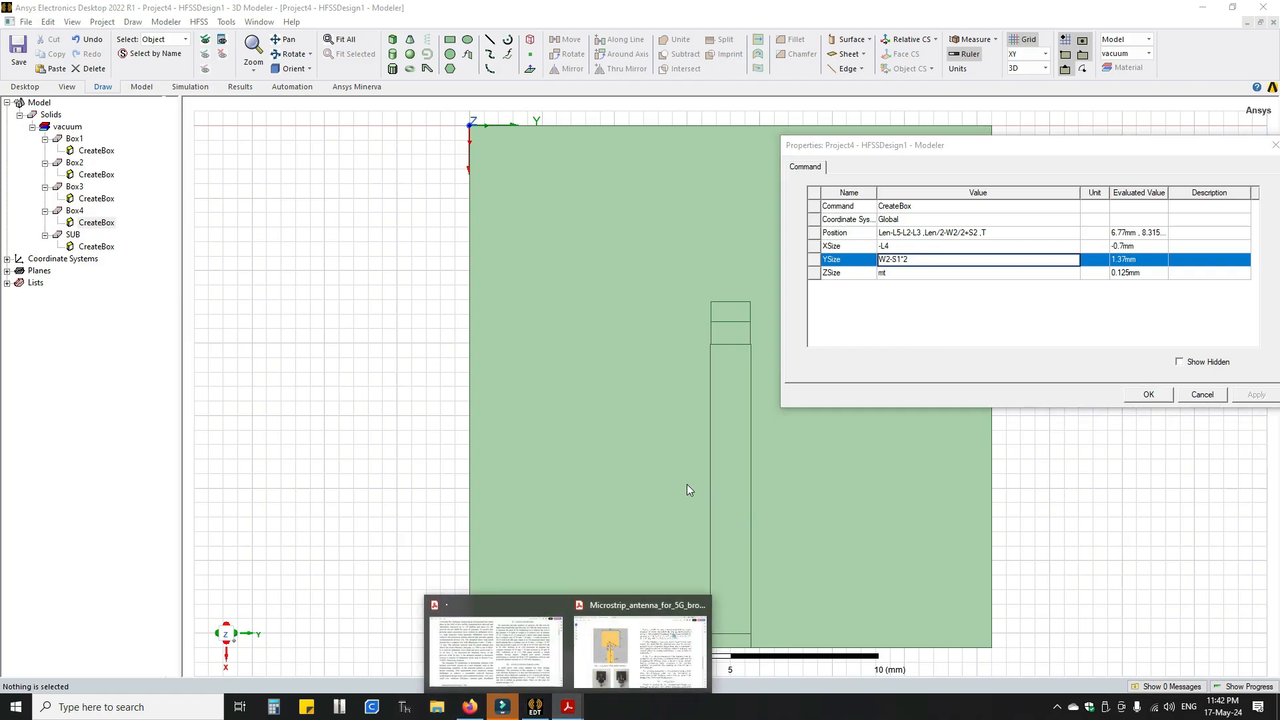
pyautogui.click(640, 637)
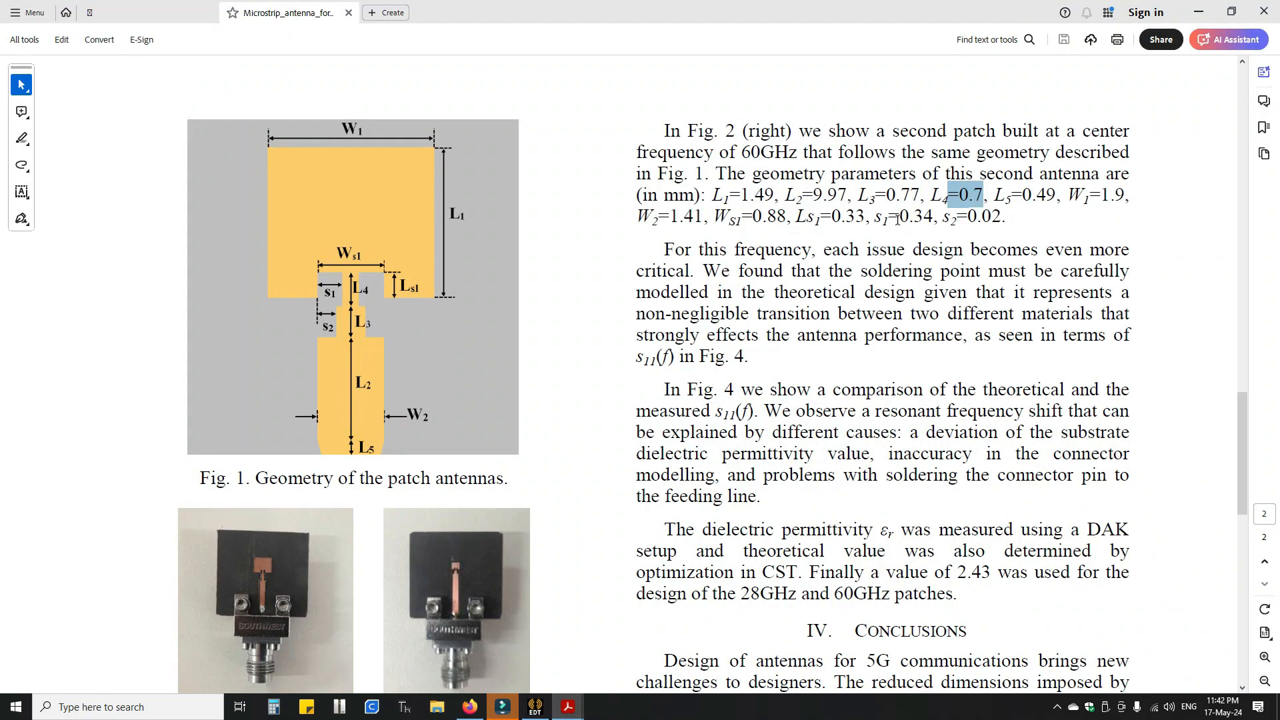
pyautogui.moveTo(890, 218); pyautogui.dragTo(933, 219)
pyautogui.click(535, 707)
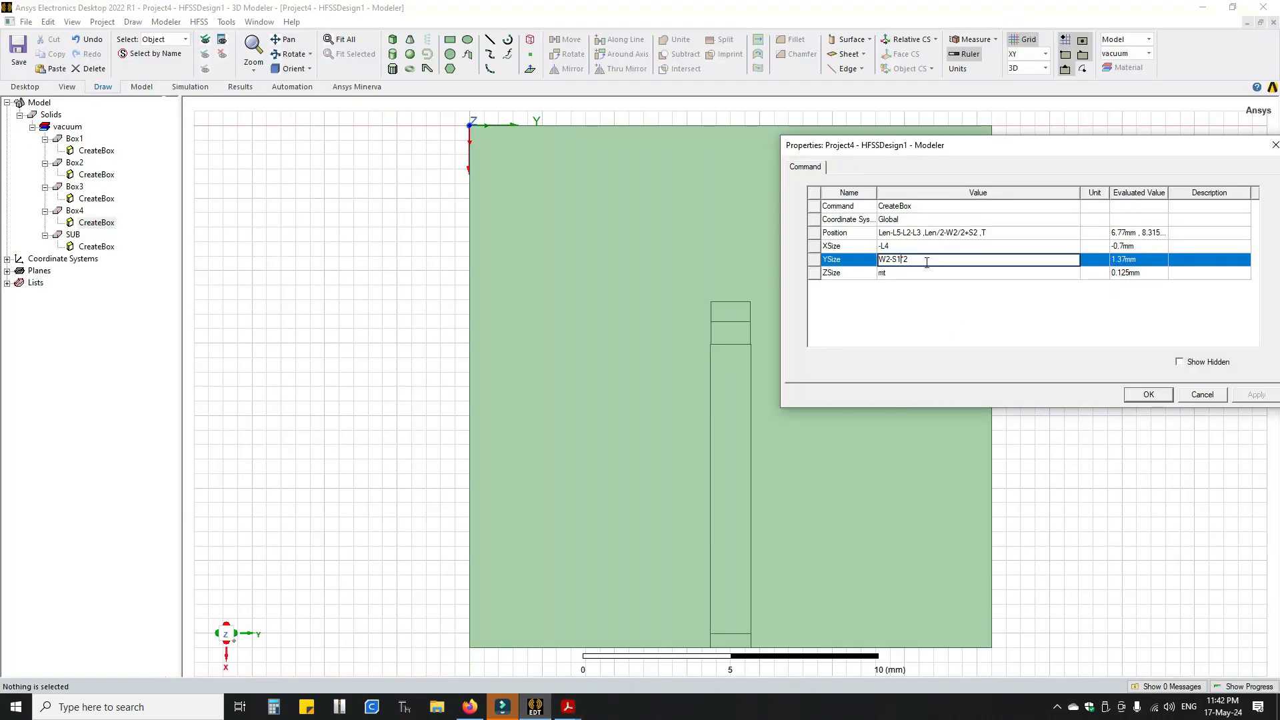
pyautogui.click(928, 307)
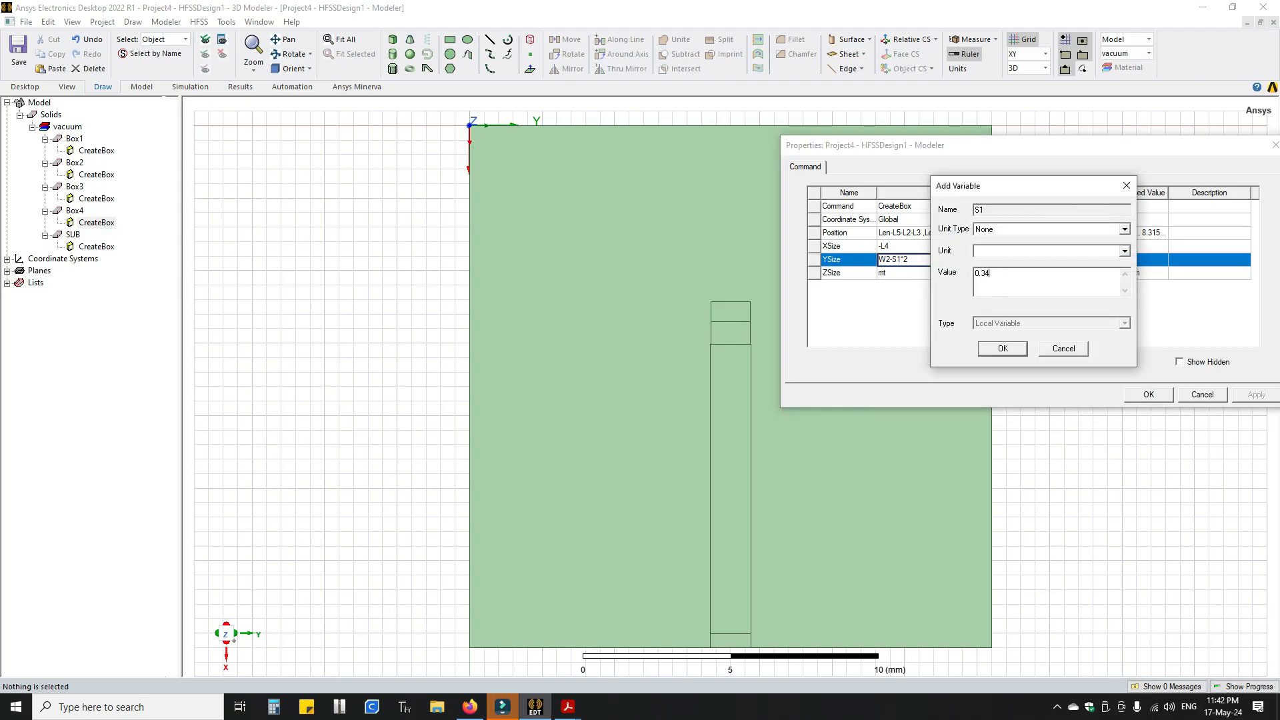
pyautogui.click(1003, 348)
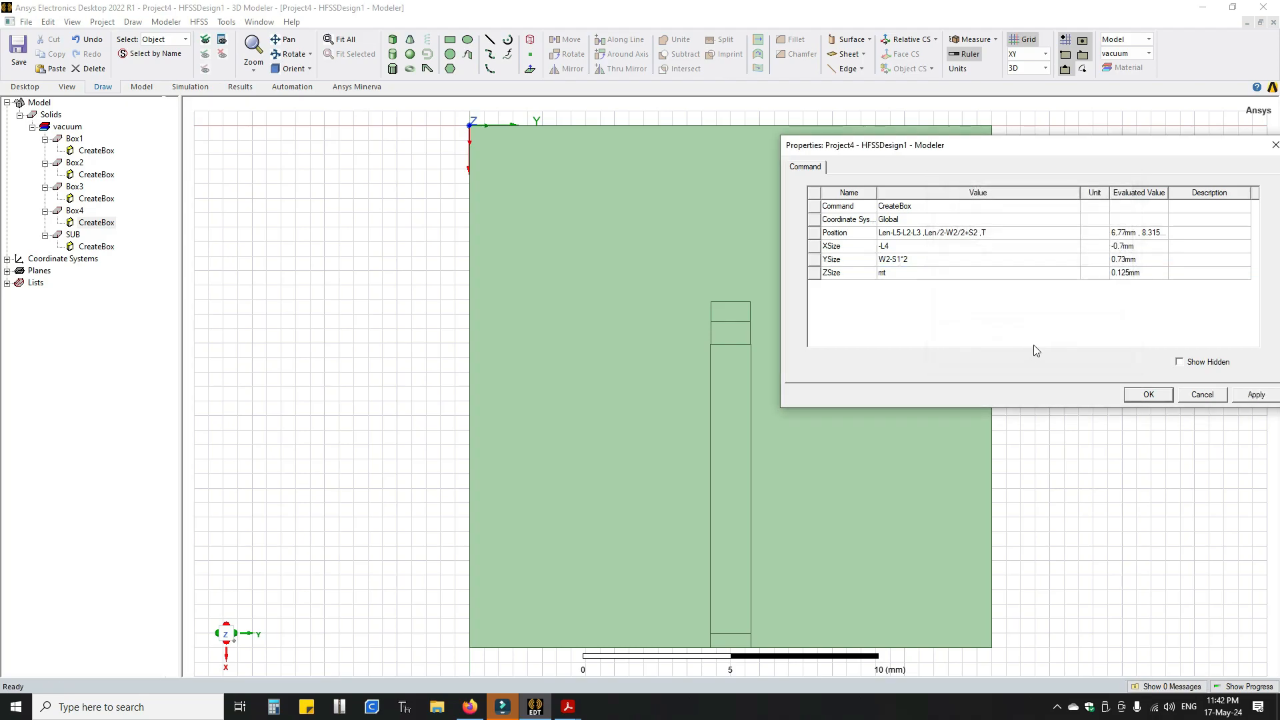
# Set Box4's Y position to Len/2-W2/2+S1 and accept the properties
pyautogui.click(974, 237)
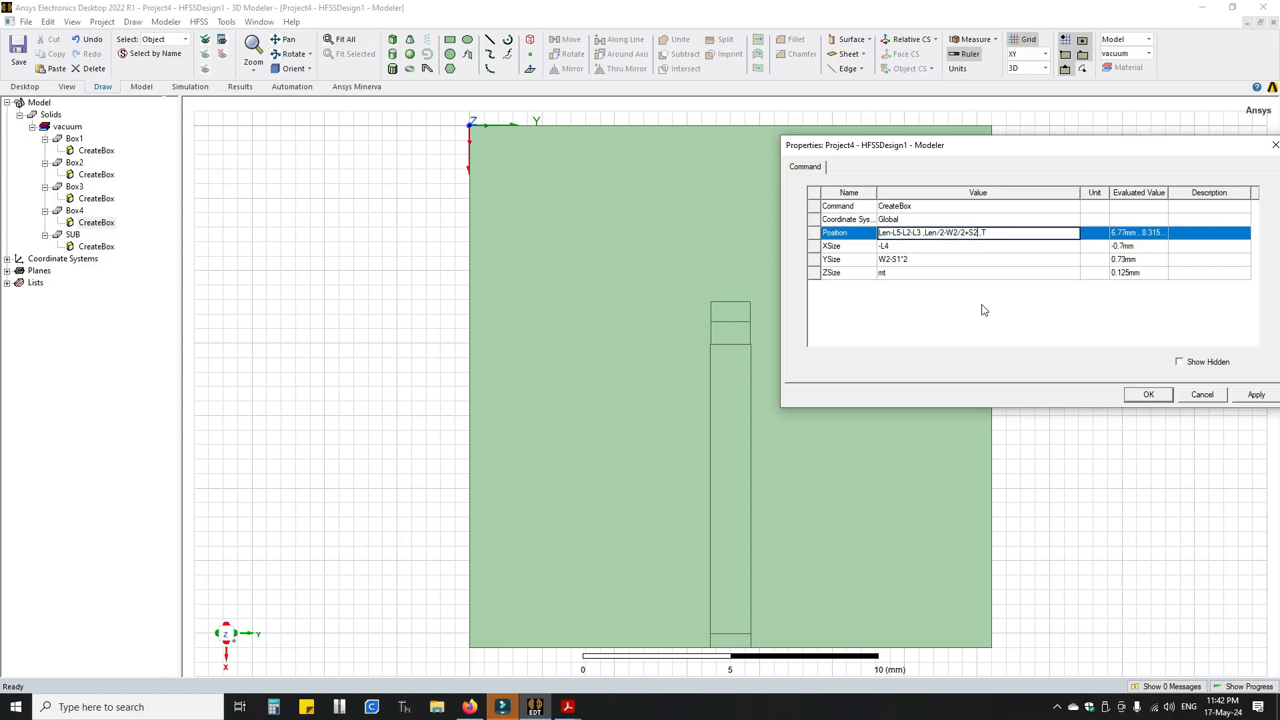
pyautogui.press('BackSpace')
pyautogui.write('1')
pyautogui.press('Return')
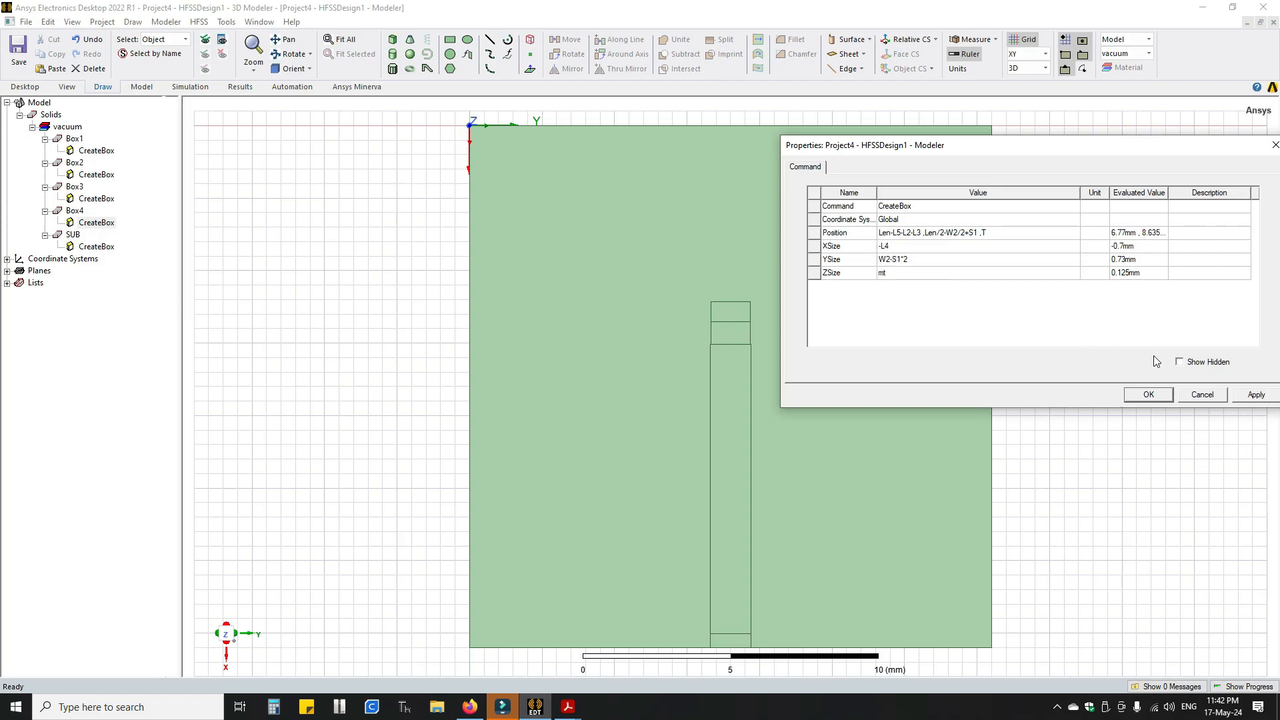
pyautogui.click(1257, 395)
pyautogui.click(1149, 395)
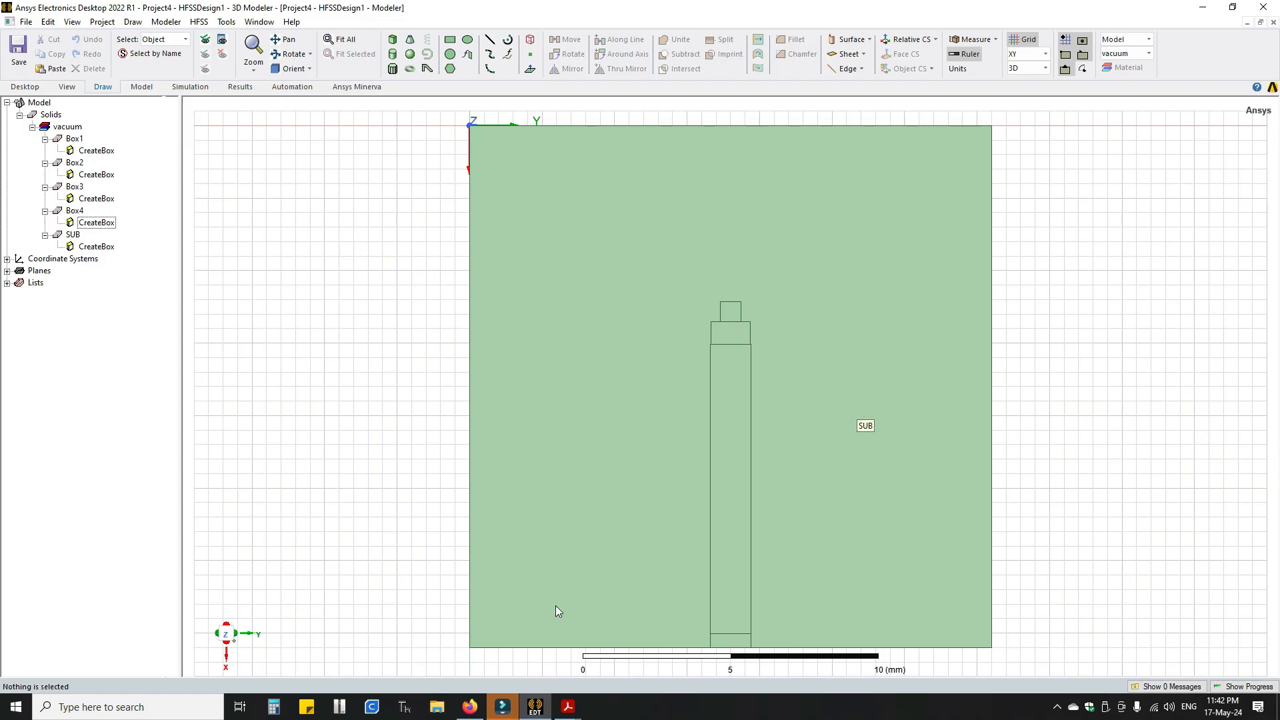
# Check the main patch outline in the PDF in Acrobat, return to Ansys Electronics Desktop and draw a flat 5 by 8 mm box over the feed line's end
pyautogui.moveTo(533, 712)
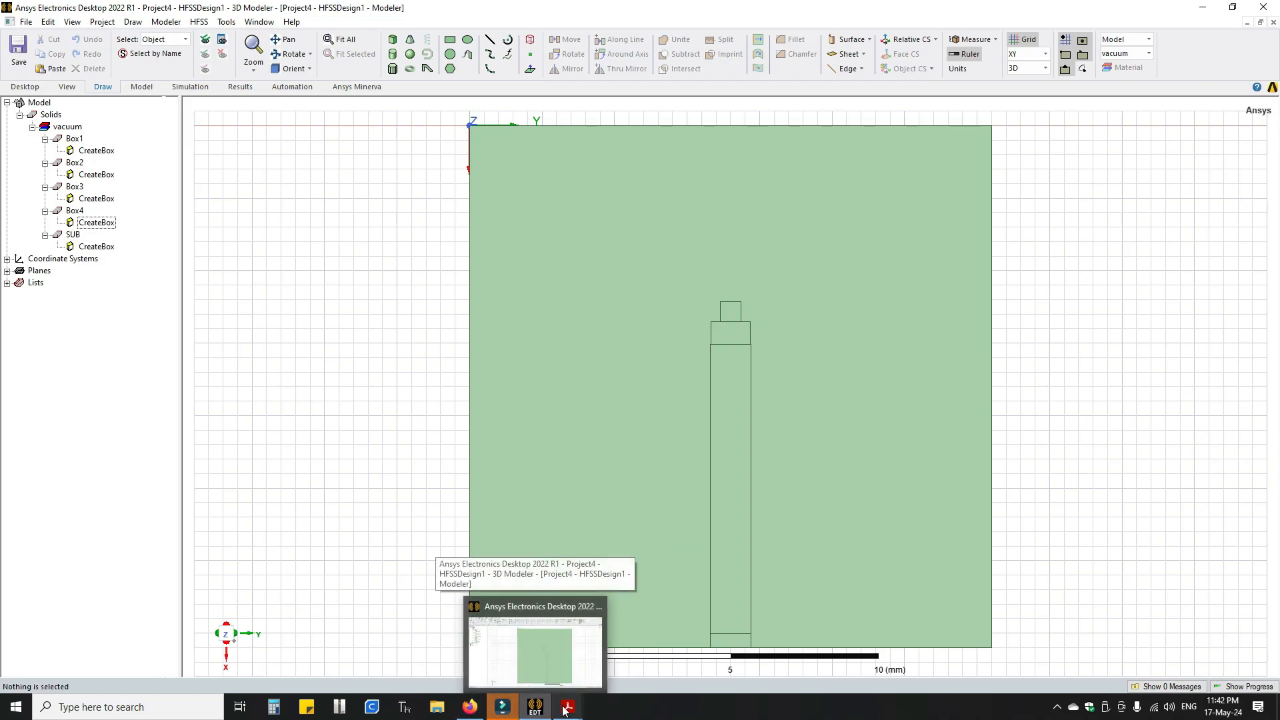
pyautogui.click(626, 657)
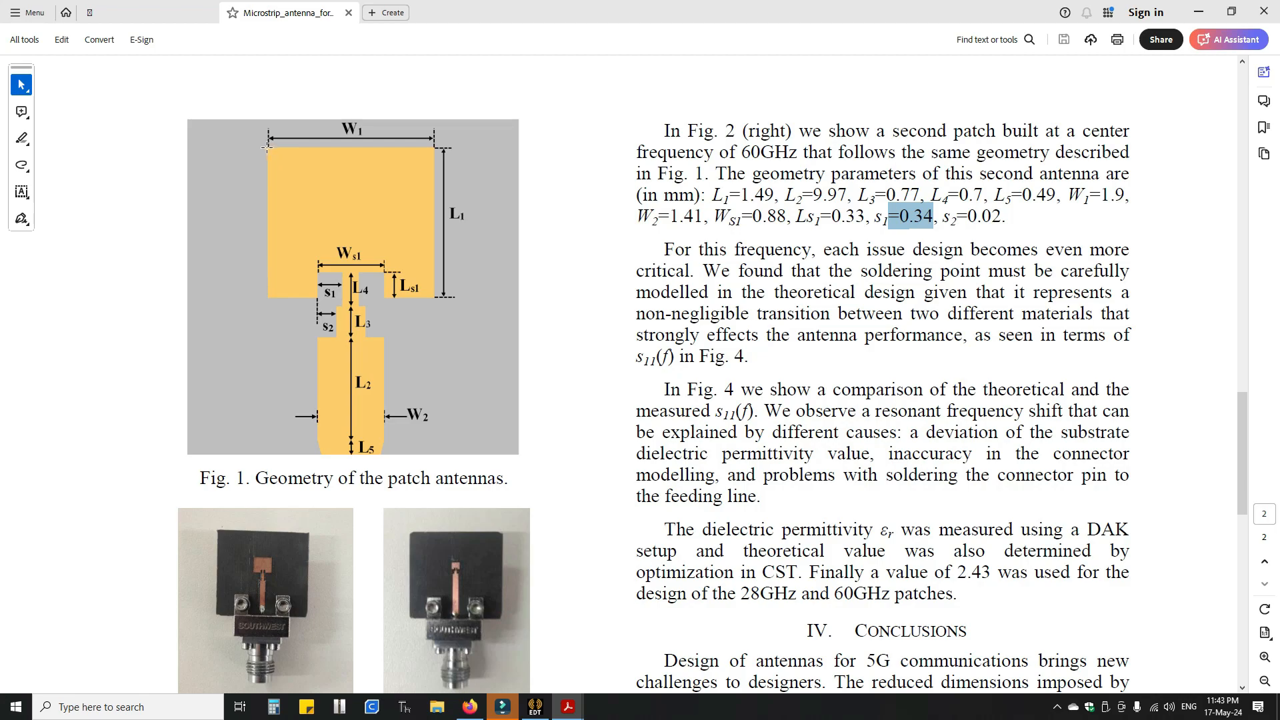
pyautogui.moveTo(267, 145); pyautogui.dragTo(296, 284)
pyautogui.moveTo(382, 290); pyautogui.dragTo(443, 296)
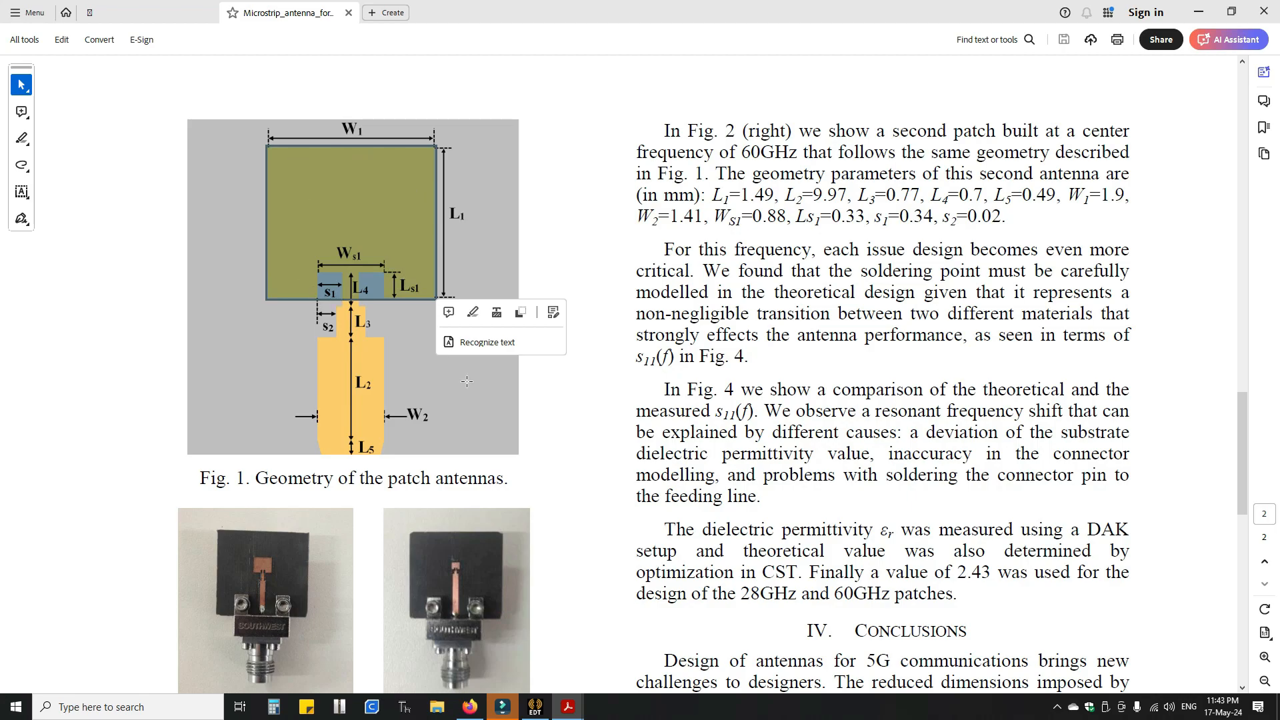
pyautogui.click(534, 707)
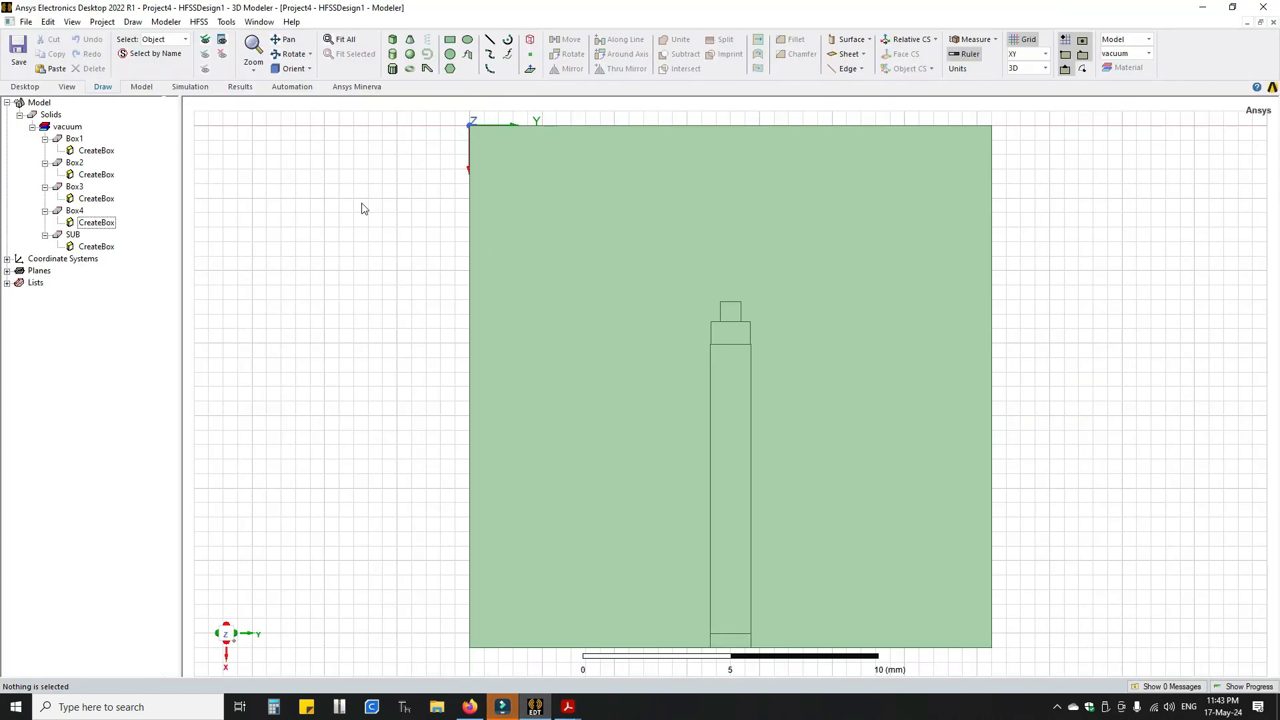
pyautogui.click(393, 39)
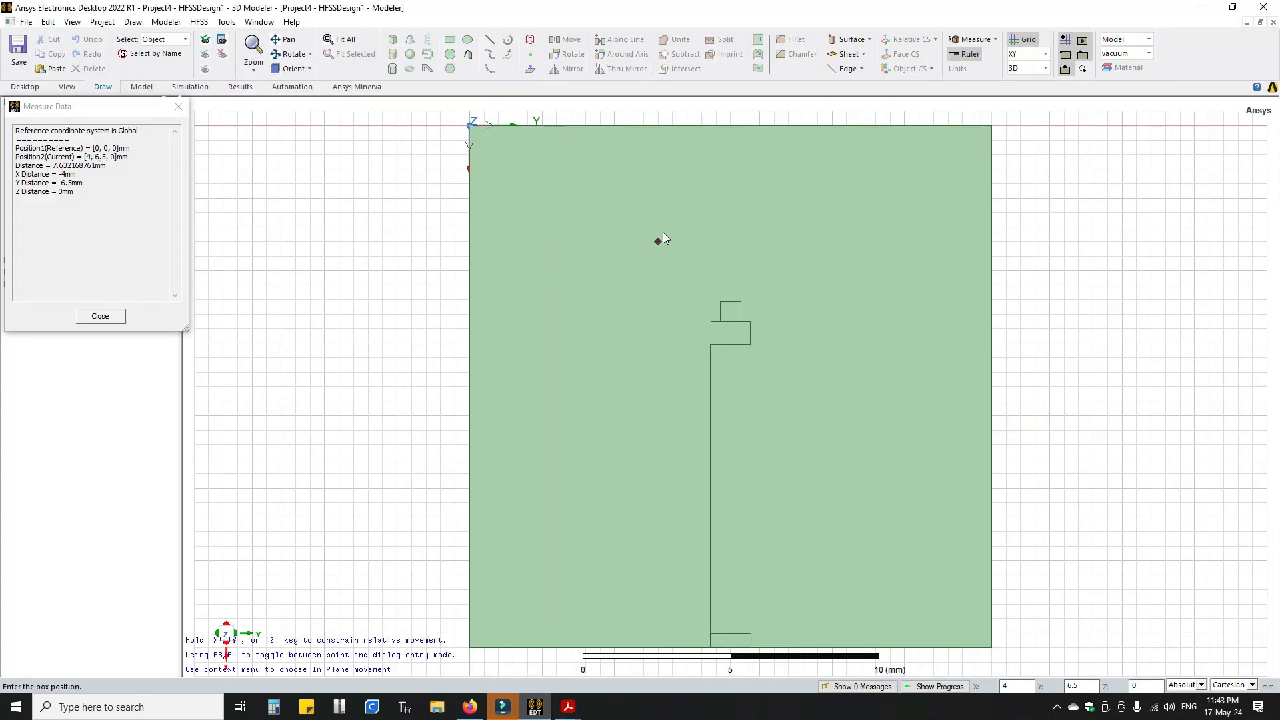
pyautogui.click(600, 169)
pyautogui.click(832, 314)
pyautogui.click(822, 303)
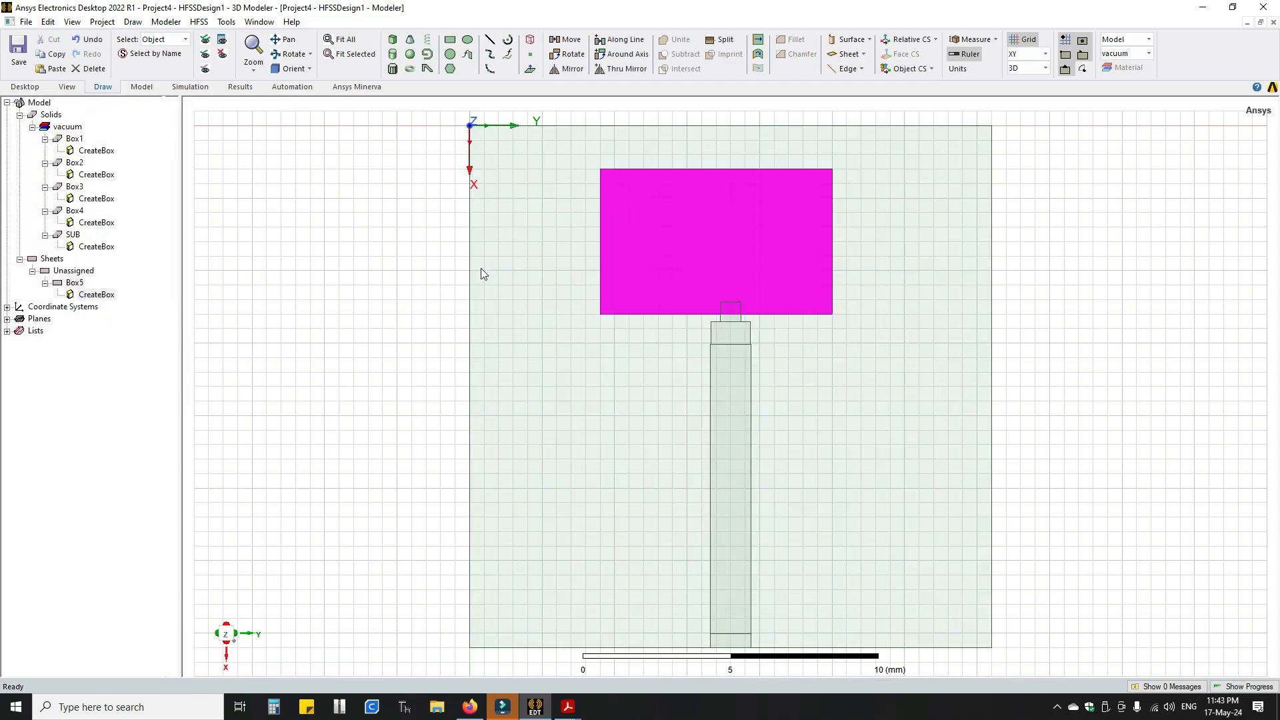
# Set the new patch box's Z position to T and its ZSize to mt, and apply the changes
pyautogui.doubleClick(96, 294)
pyautogui.click(924, 233)
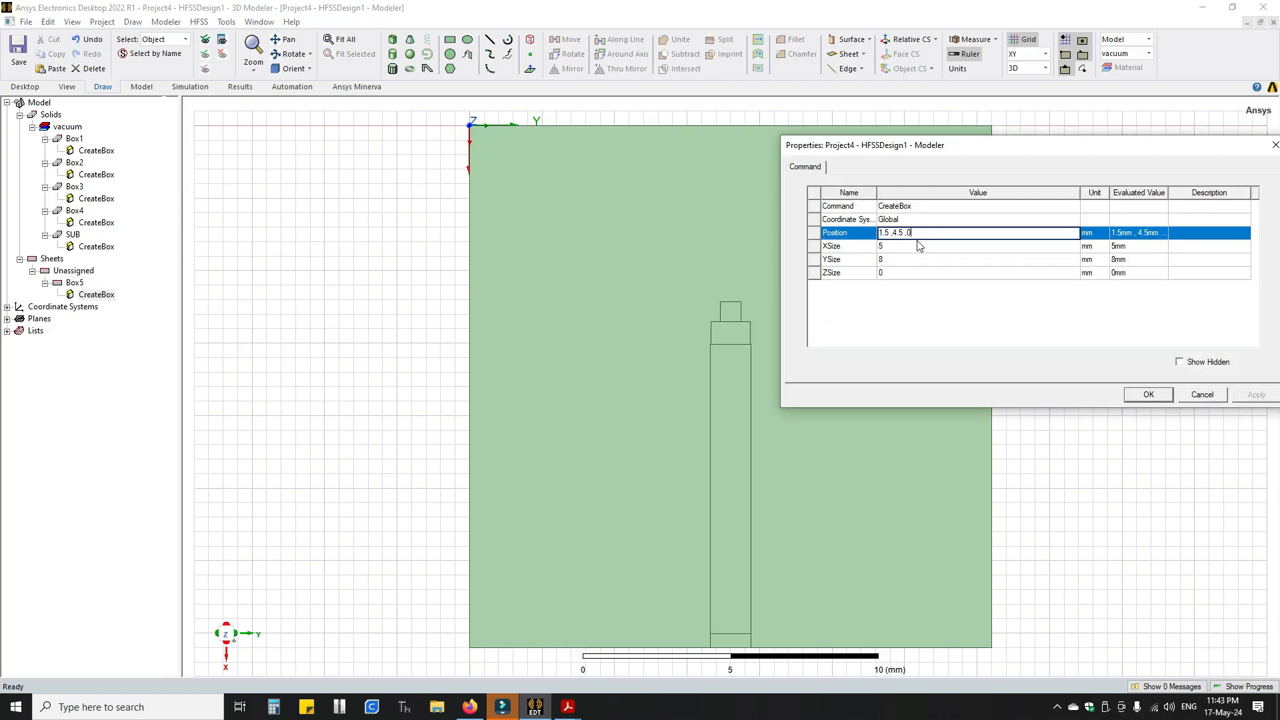
pyautogui.write('T')
pyautogui.click(904, 251)
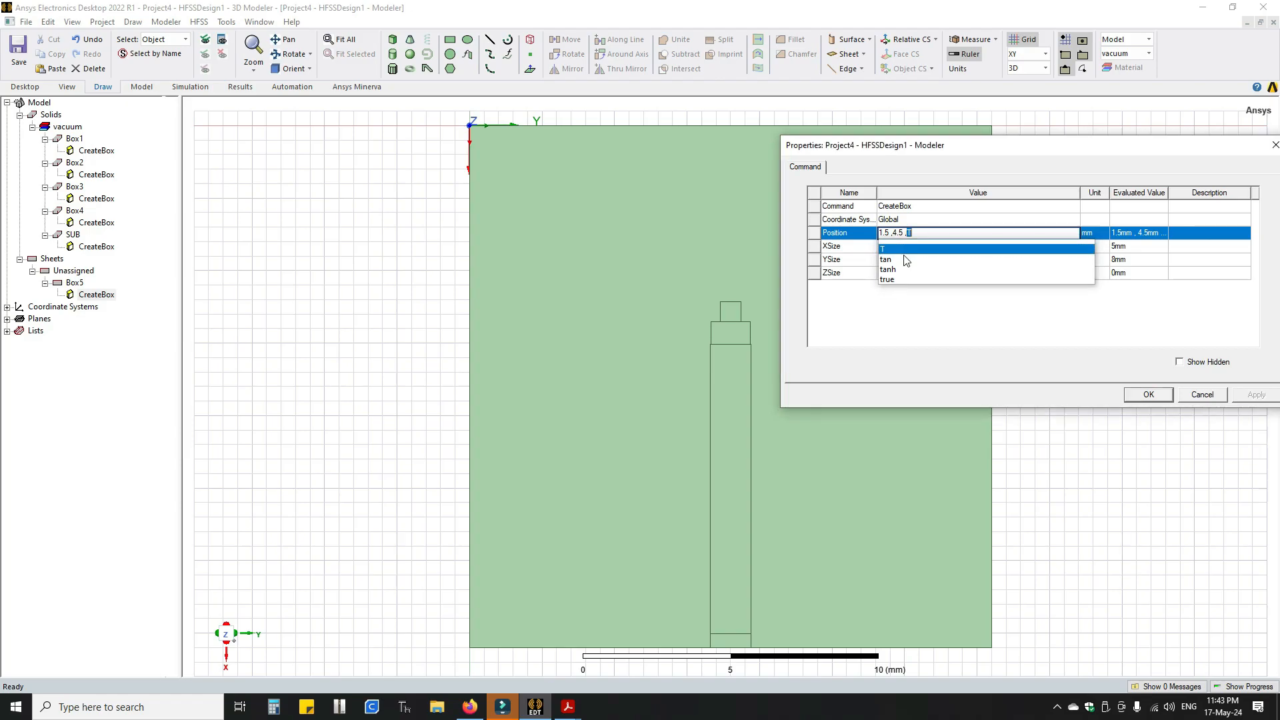
pyautogui.click(920, 308)
pyautogui.click(923, 273)
pyautogui.write('mt')
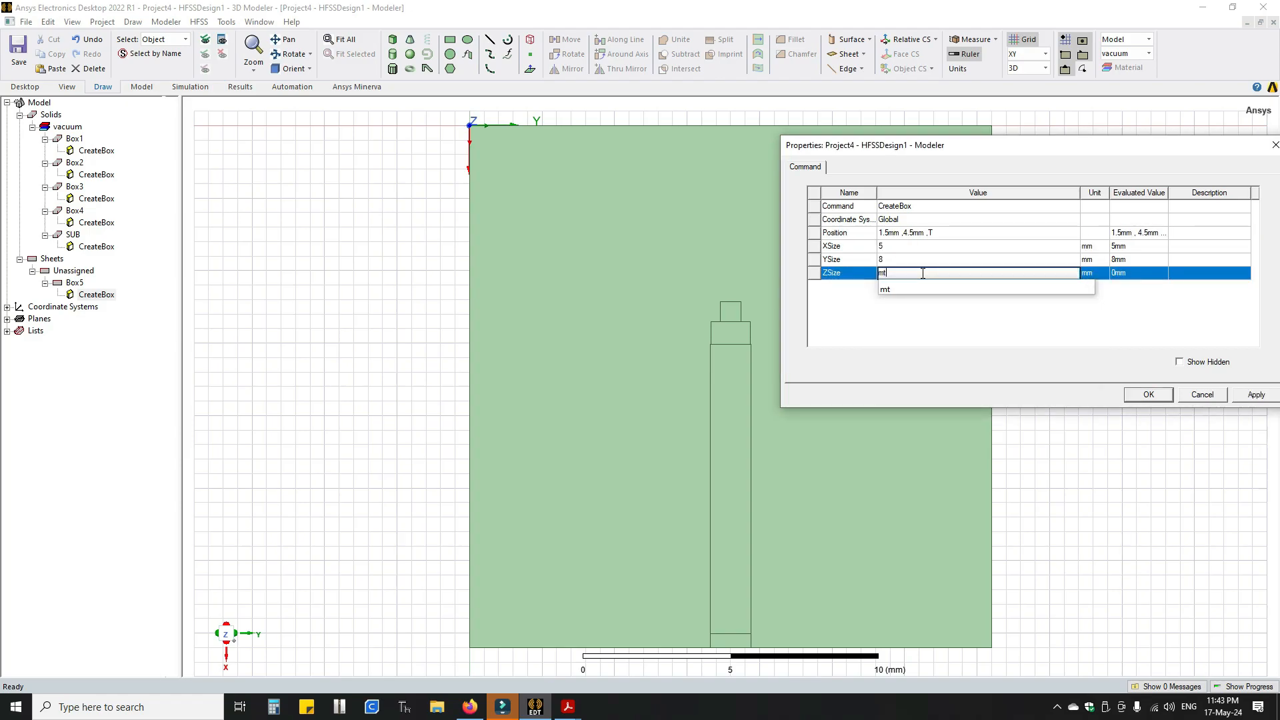
pyautogui.click(914, 314)
pyautogui.click(1258, 397)
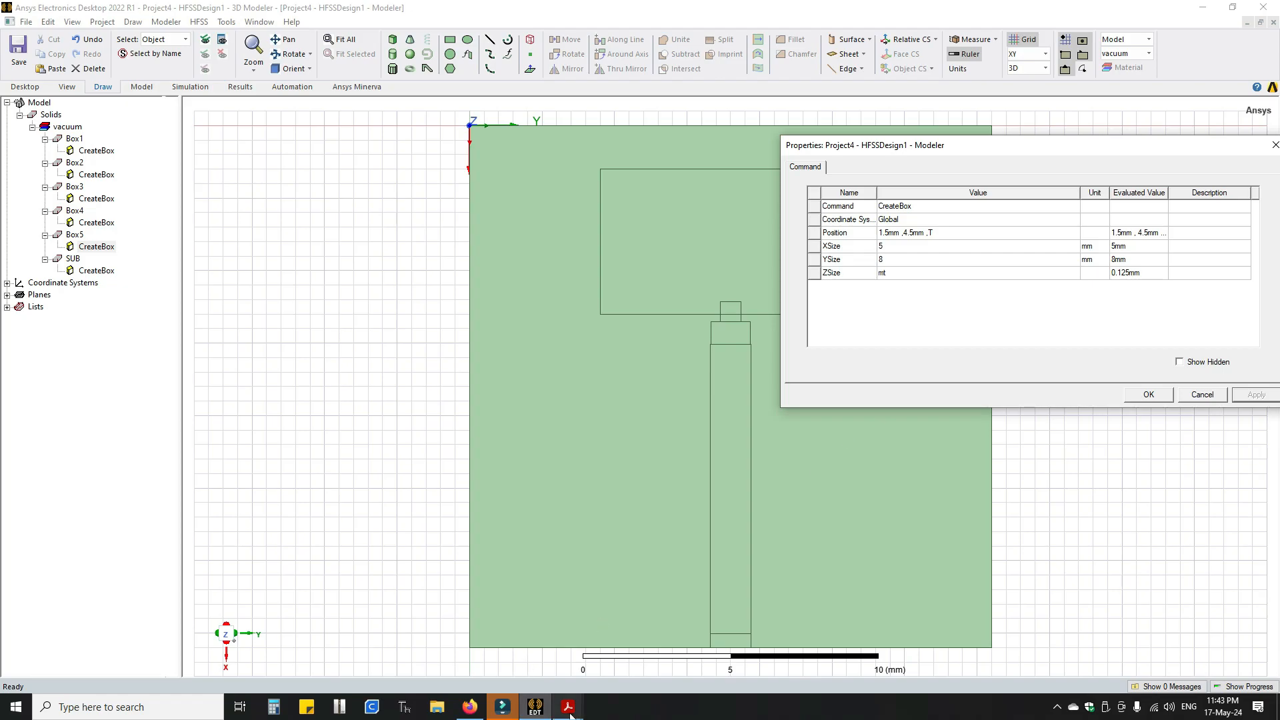
# Set the patch box's YSize to W1, defining the variable W1 as 1.9 mm from the parameter list in the PDF in Acrobat
pyautogui.moveTo(569, 706)
pyautogui.click(659, 656)
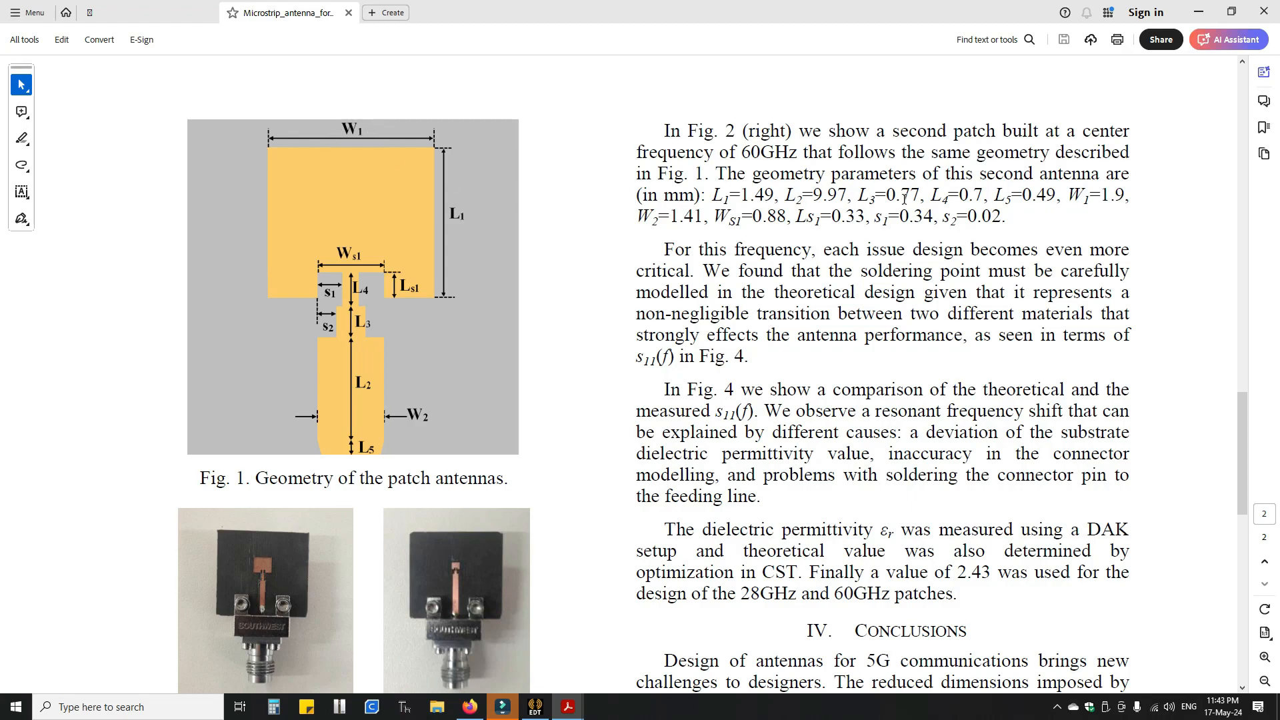
pyautogui.moveTo(1101, 195); pyautogui.dragTo(1125, 195)
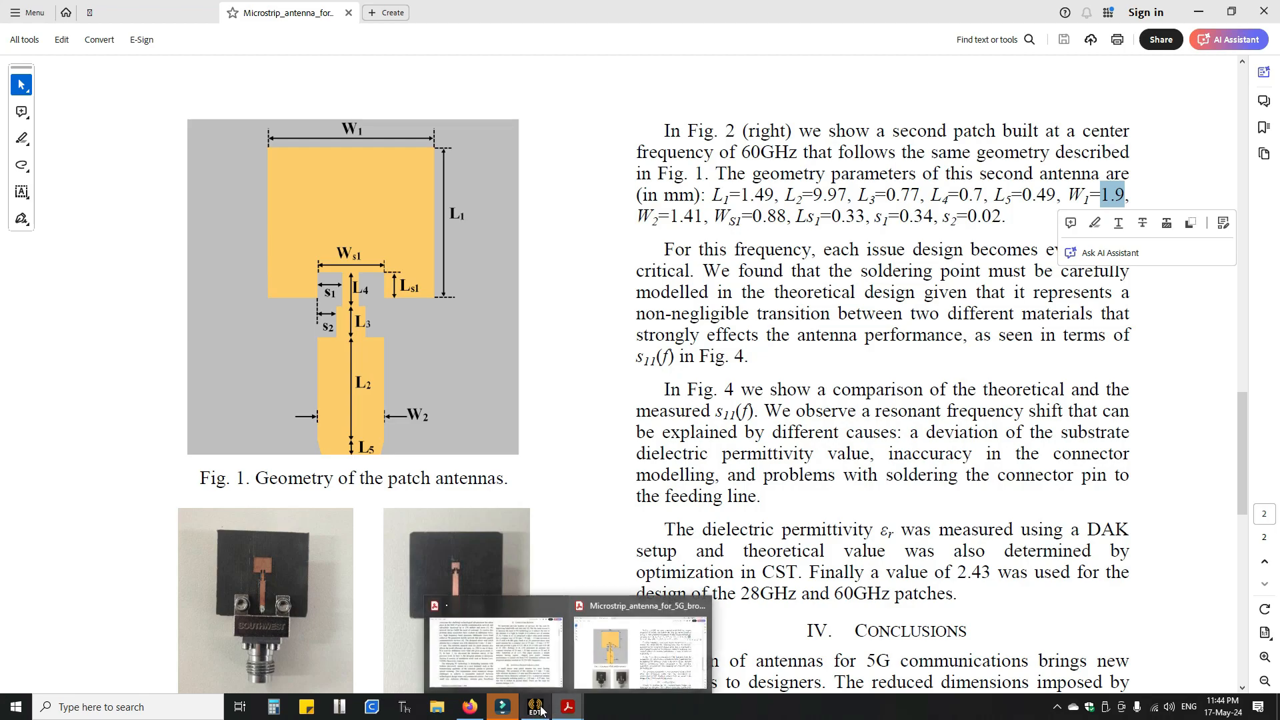
pyautogui.click(534, 708)
pyautogui.click(906, 261)
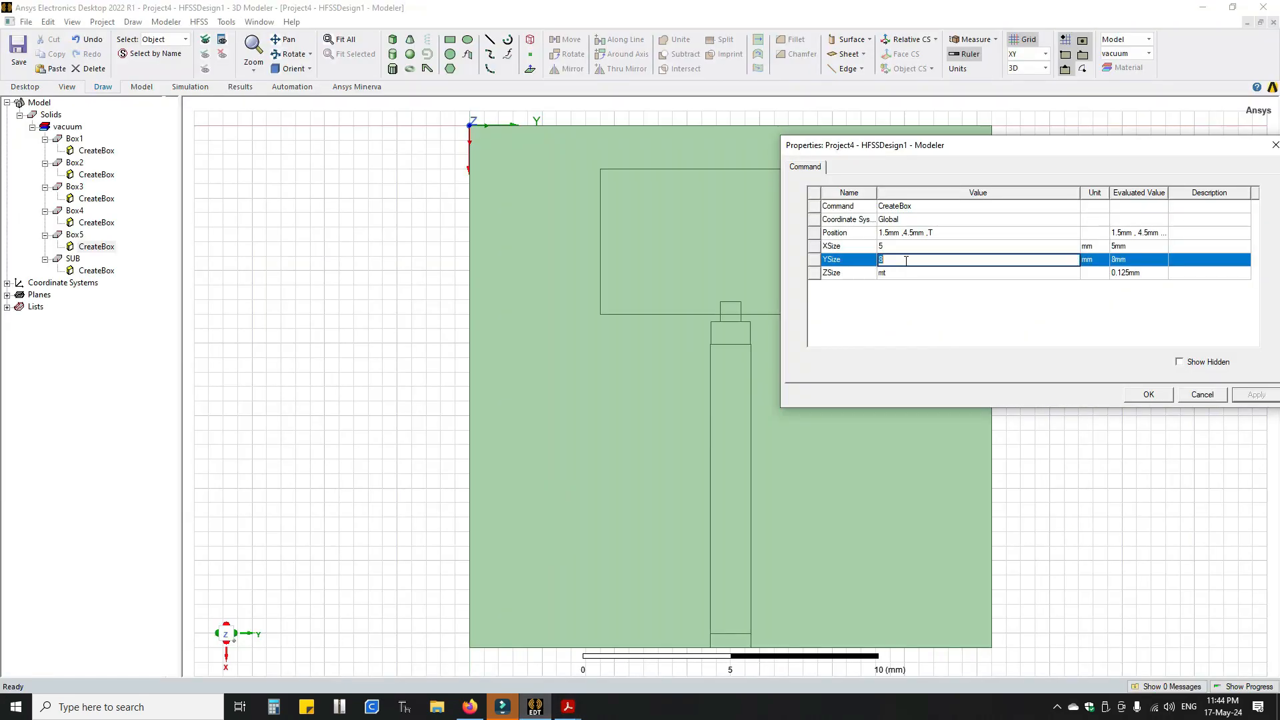
pyautogui.write('W1')
pyautogui.press('Return')
pyautogui.write('1.')
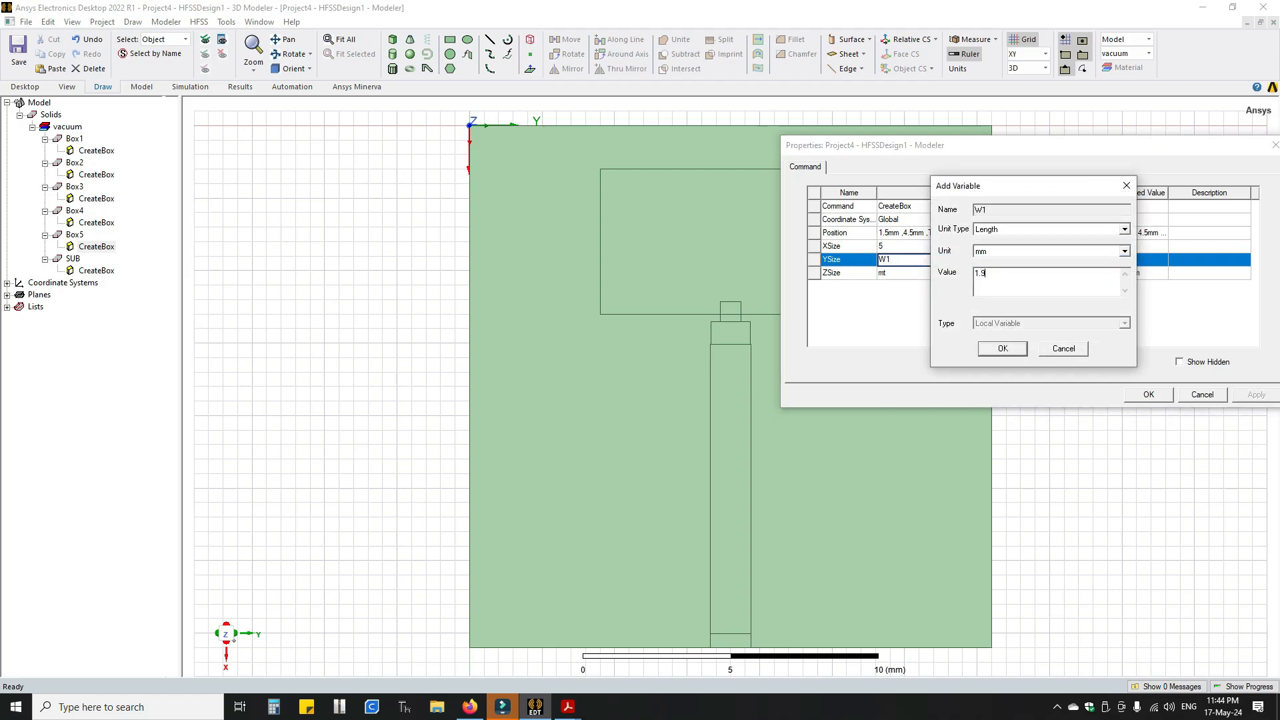
pyautogui.click(1002, 348)
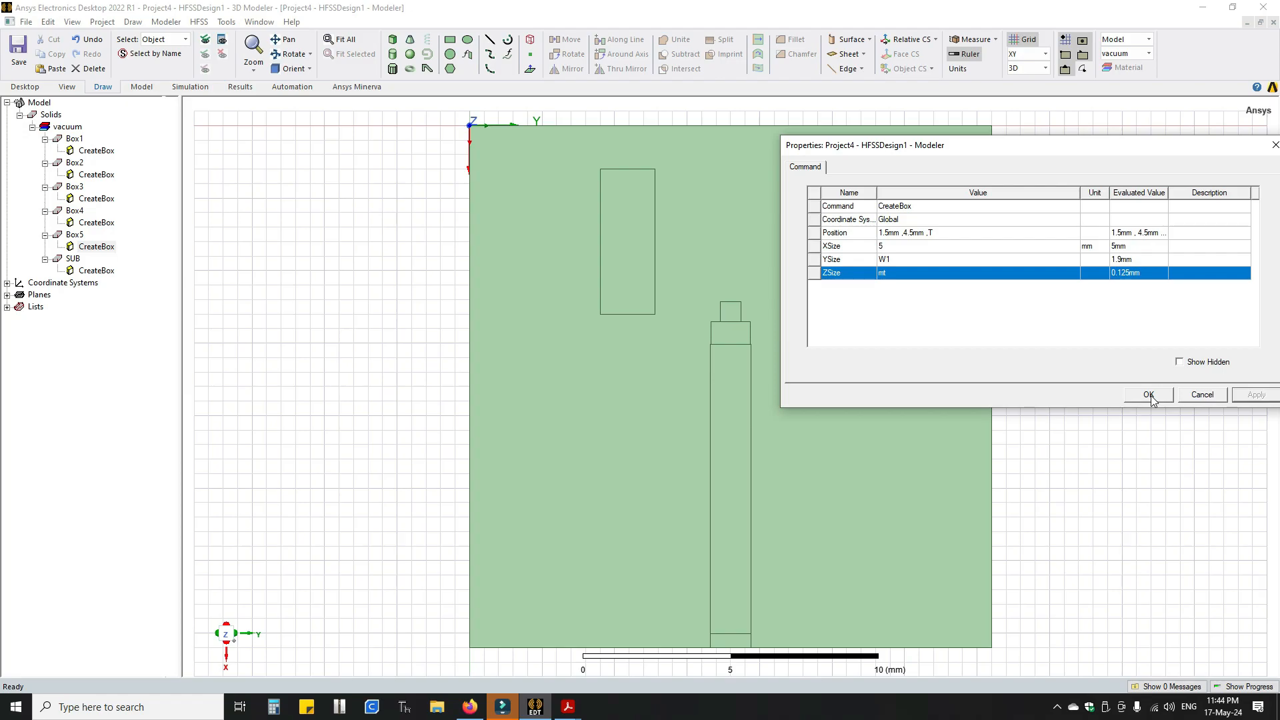
pyautogui.click(1149, 395)
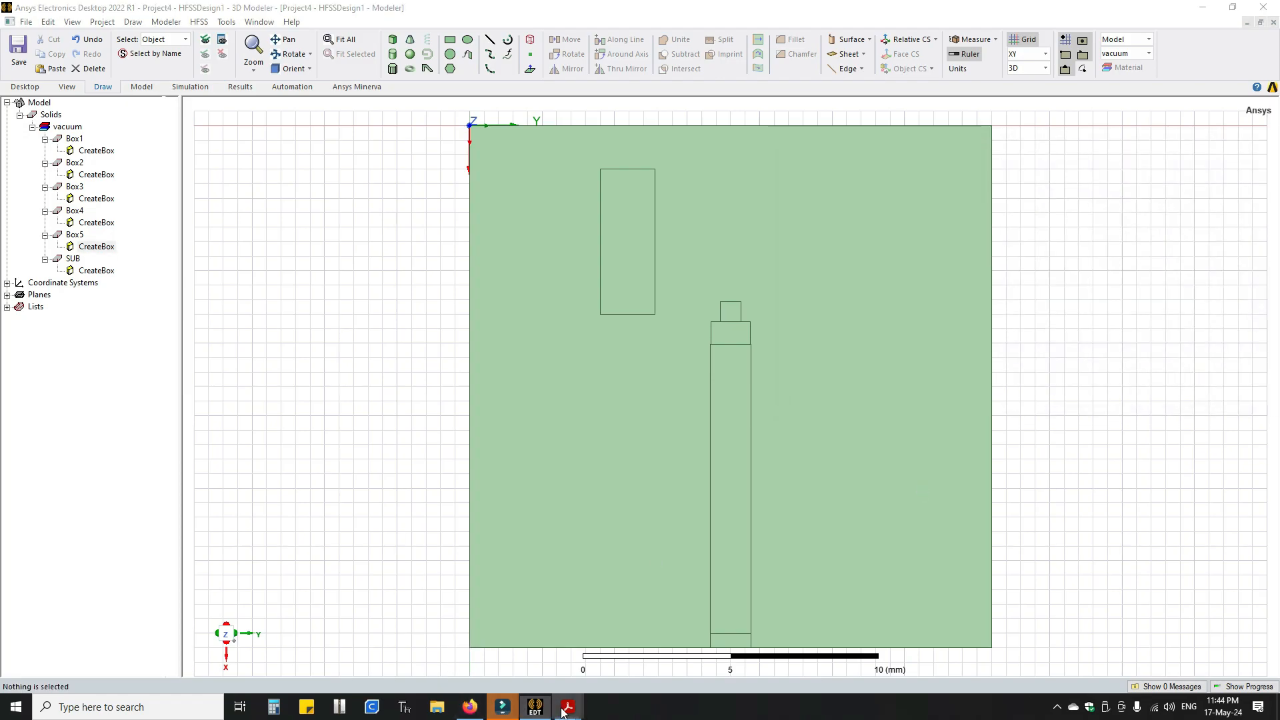
# Set the patch box's XSize to L1, defining the variable L1 as 1.49 mm from the parameter list in the PDF in Acrobat
pyautogui.moveTo(569, 706)
pyautogui.click(623, 650)
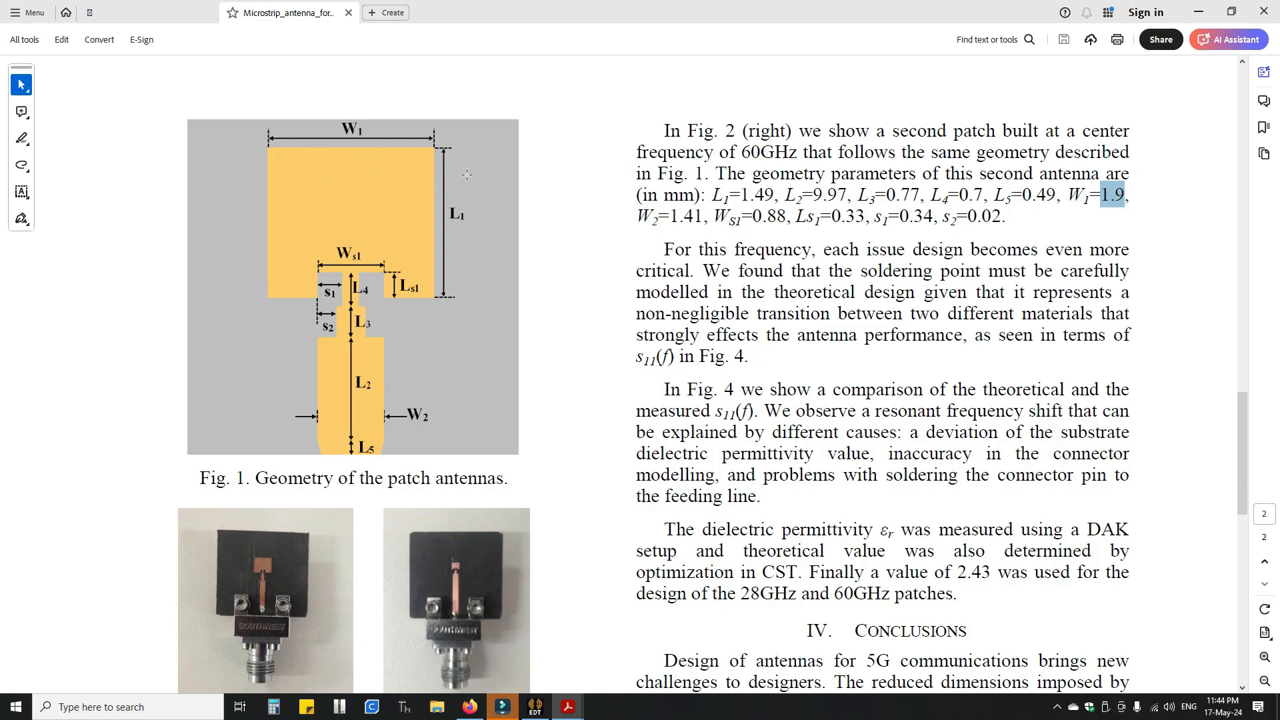
pyautogui.moveTo(447, 201); pyautogui.dragTo(470, 227)
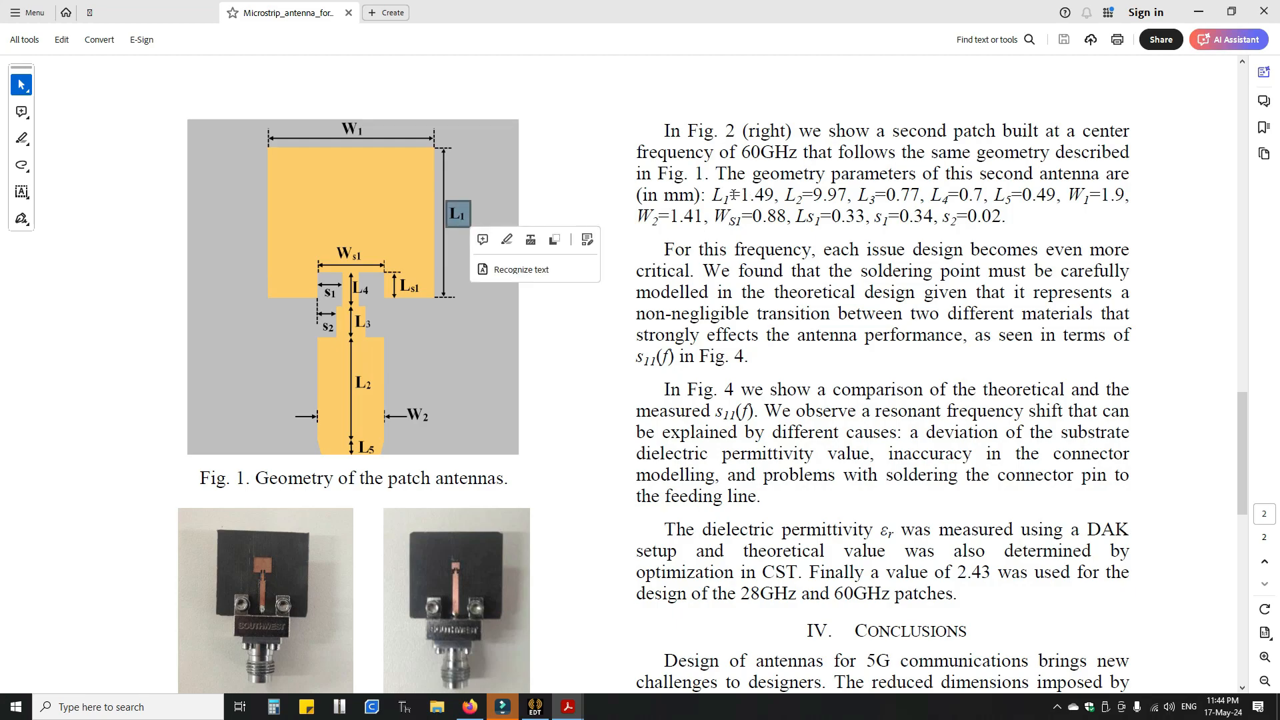
pyautogui.moveTo(733, 194); pyautogui.dragTo(774, 195)
pyautogui.click(535, 707)
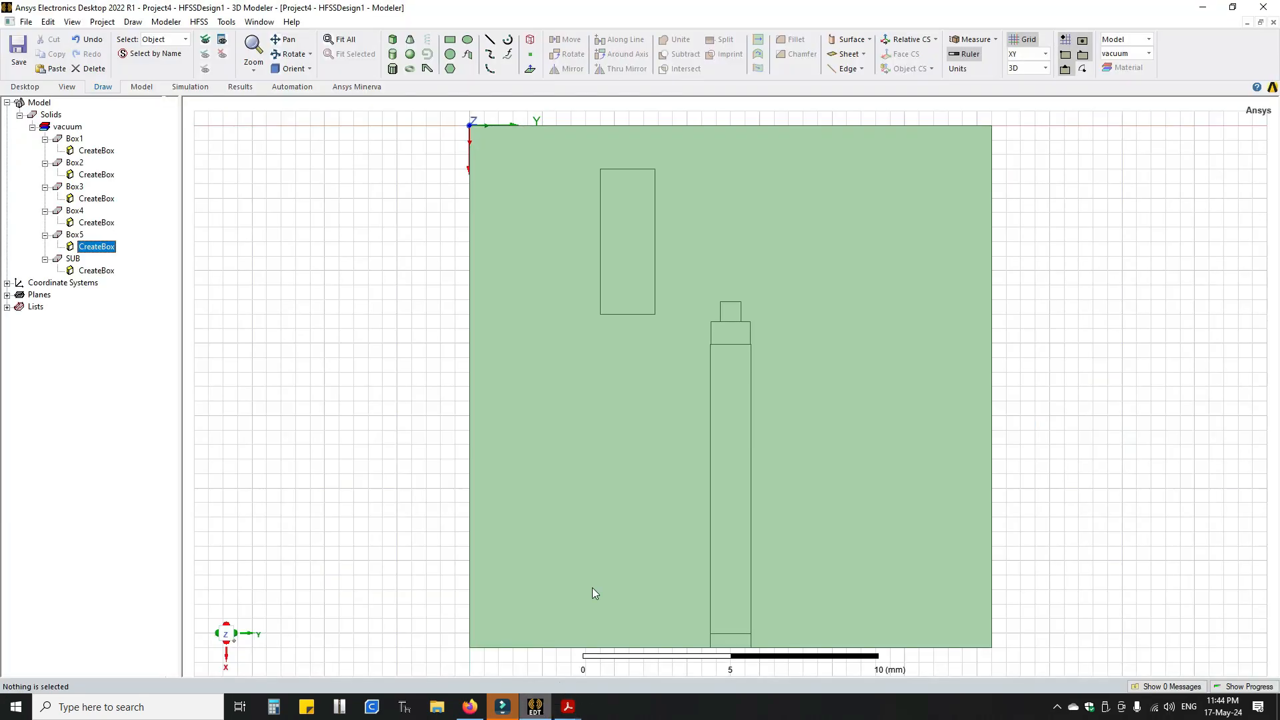
pyautogui.doubleClick(97, 247)
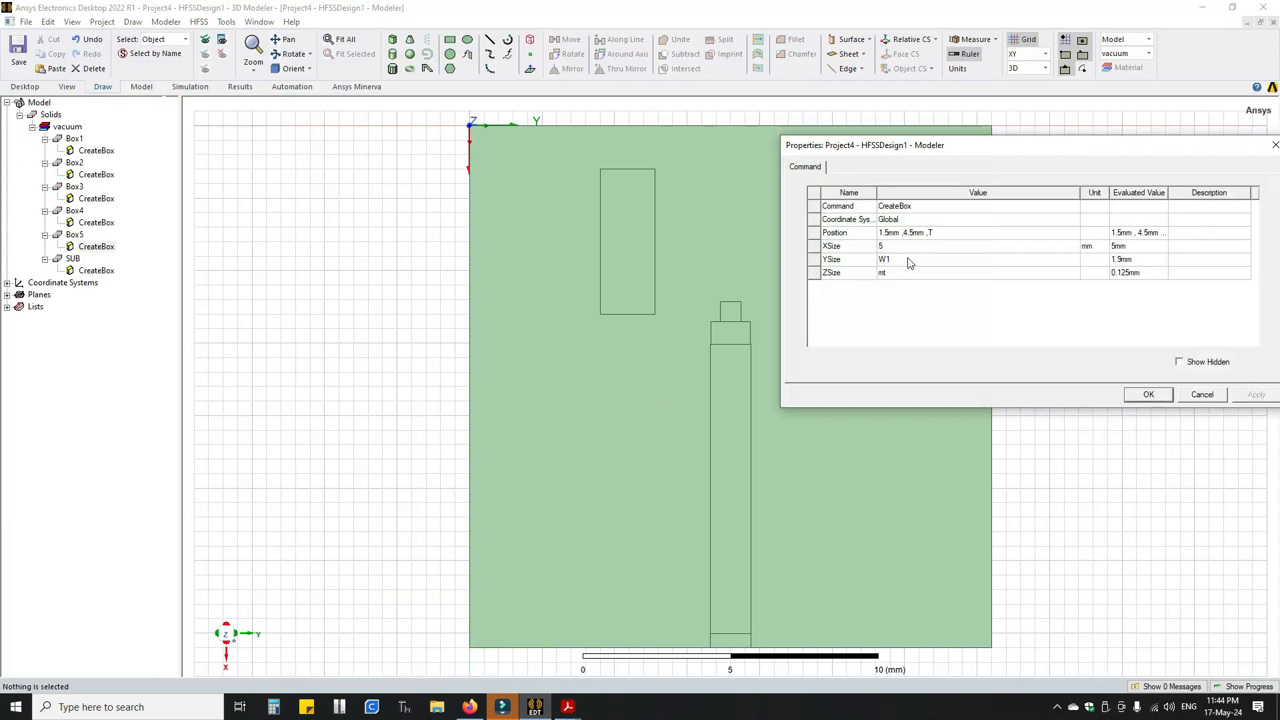
pyautogui.click(905, 245)
pyautogui.write('L1')
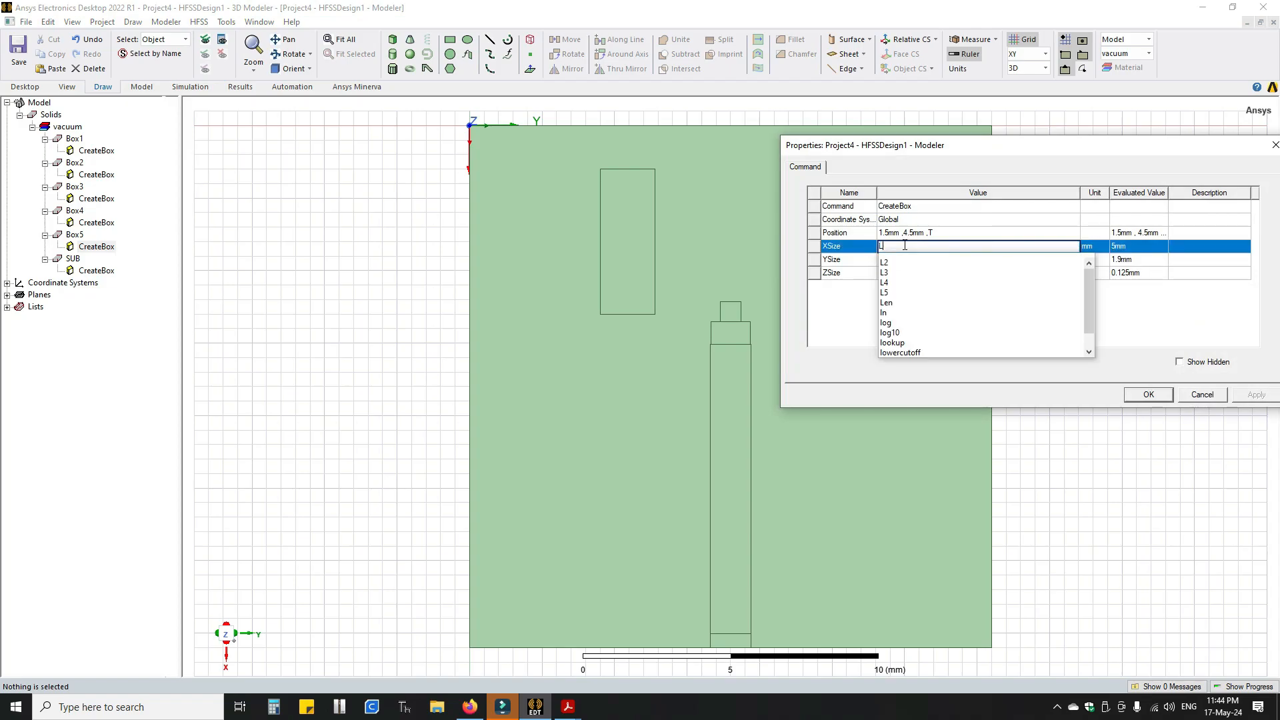
pyautogui.press('Return')
pyautogui.write('1.49')
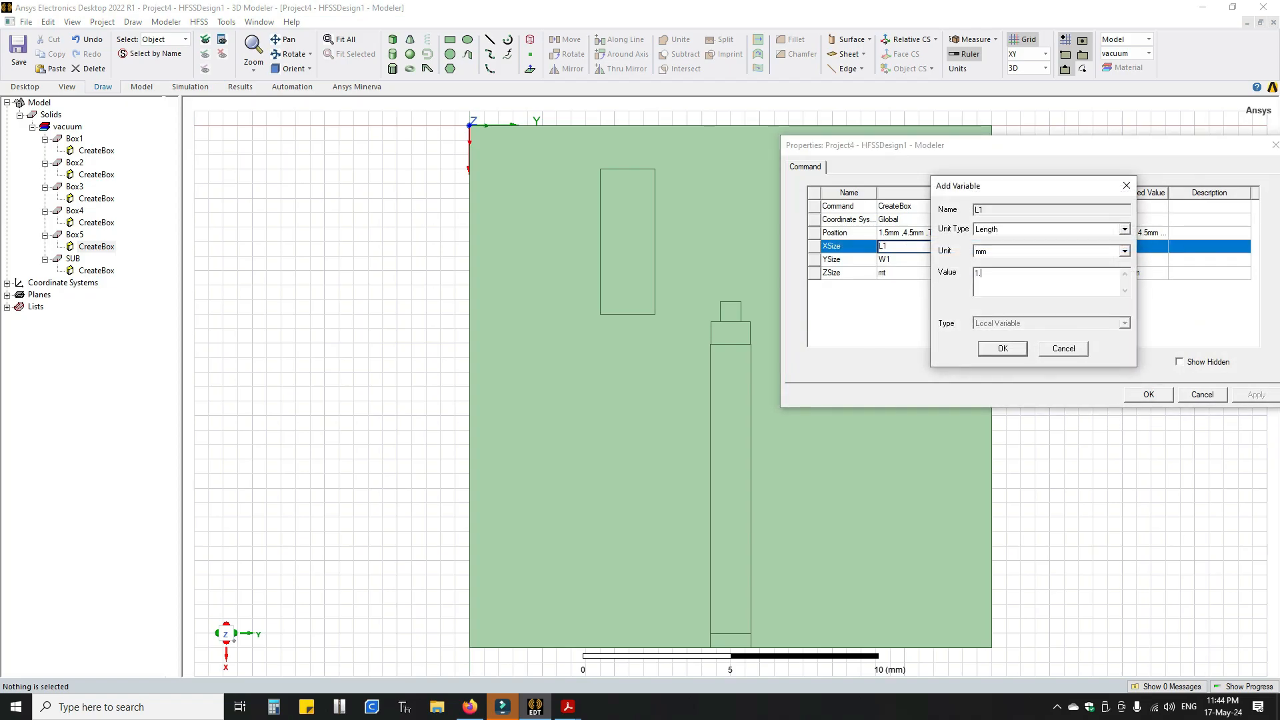
pyautogui.click(1003, 348)
pyautogui.click(1255, 396)
pyautogui.click(1148, 396)
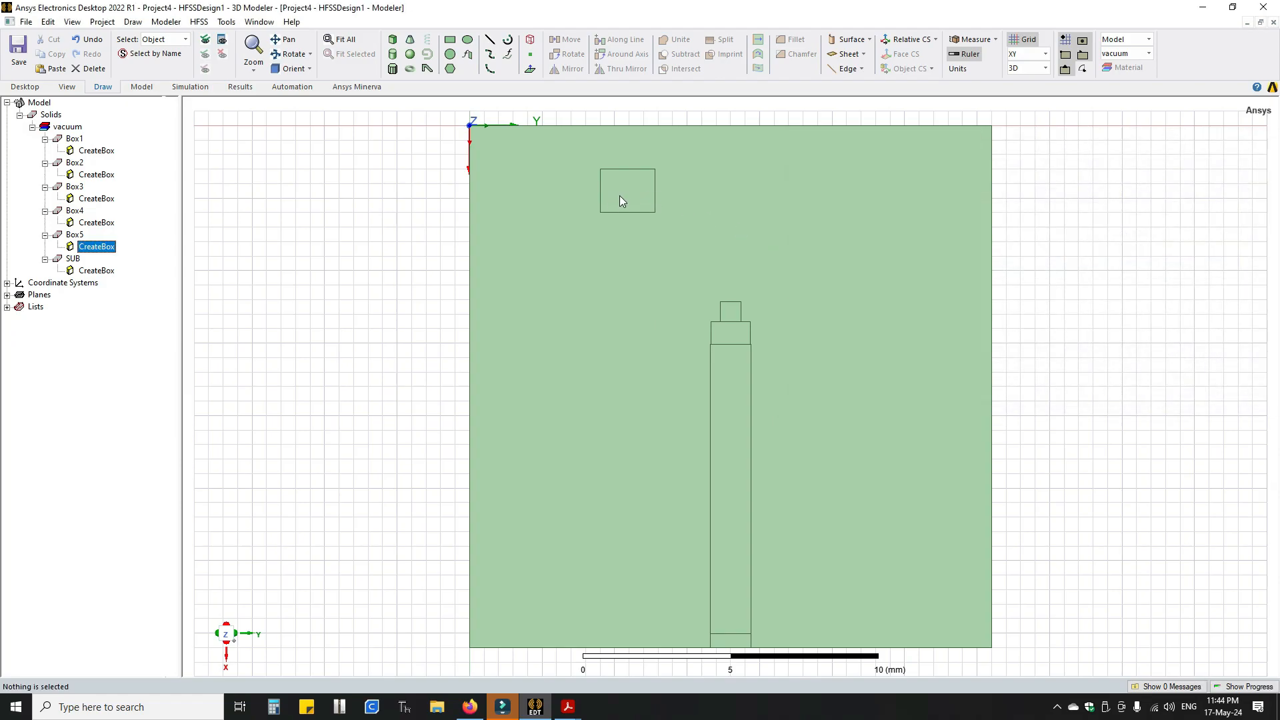
# Set the main patch box's Y position to Len/2 and apply the change
pyautogui.click(75, 234)
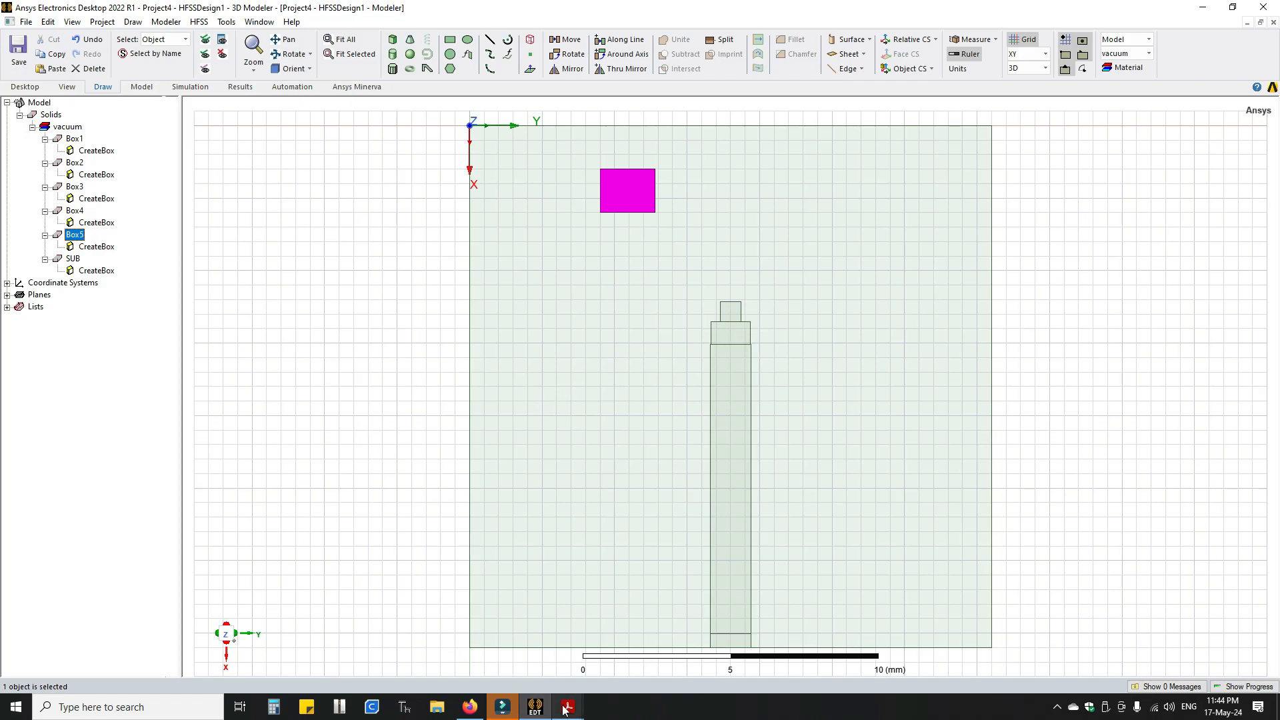
pyautogui.doubleClick(96, 247)
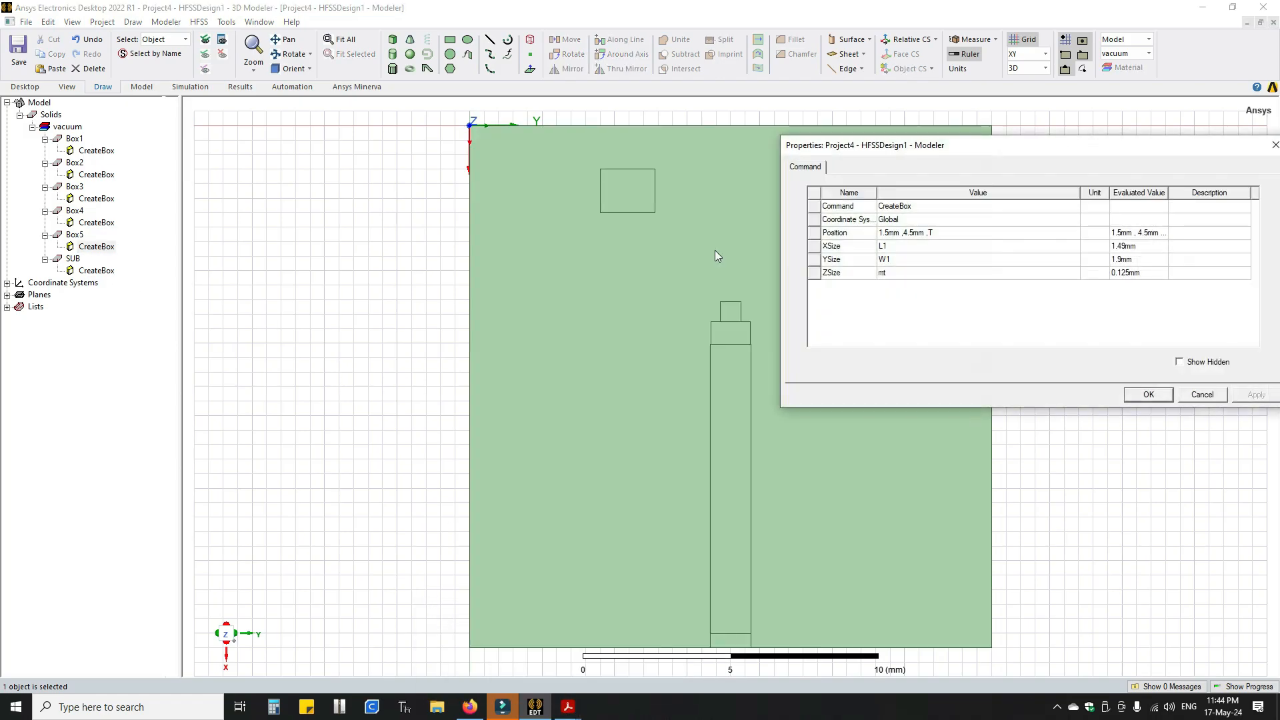
pyautogui.click(926, 233)
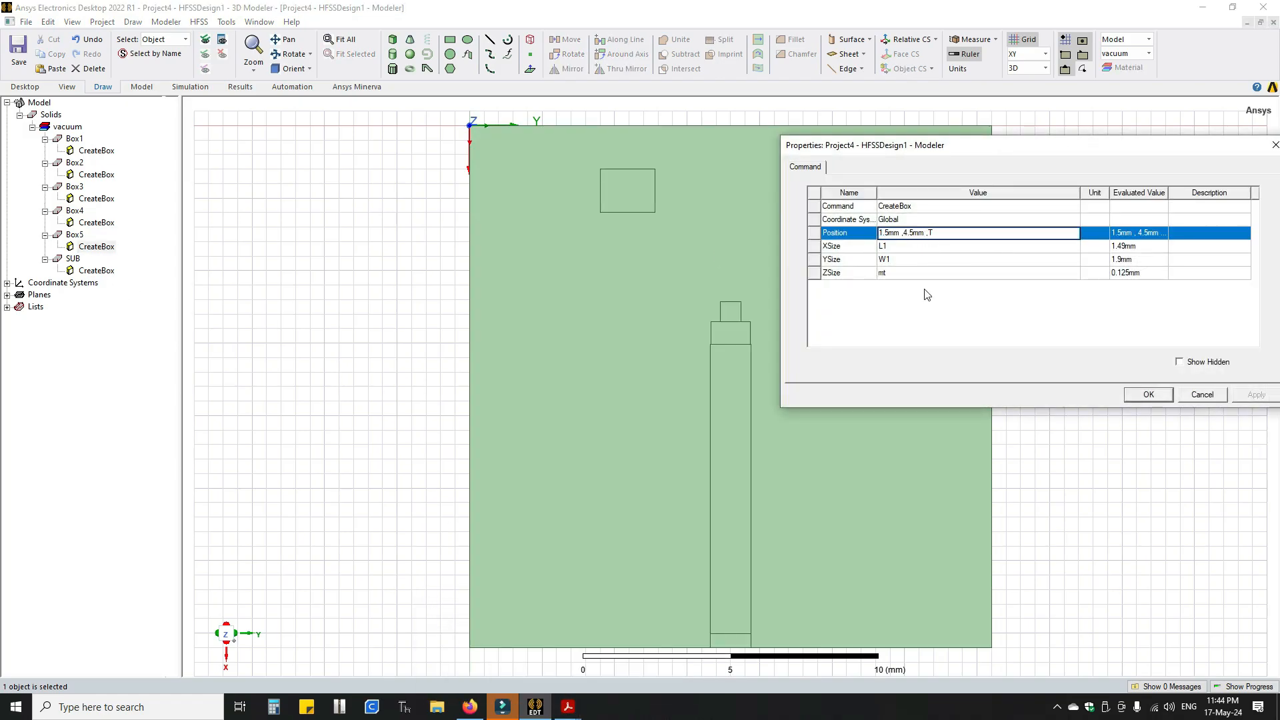
pyautogui.press('BackSpace')
pyautogui.press('BackSpace')
pyautogui.press('BackSpace')
pyautogui.press('BackSpace')
pyautogui.press('BackSpace')
pyautogui.write('L')
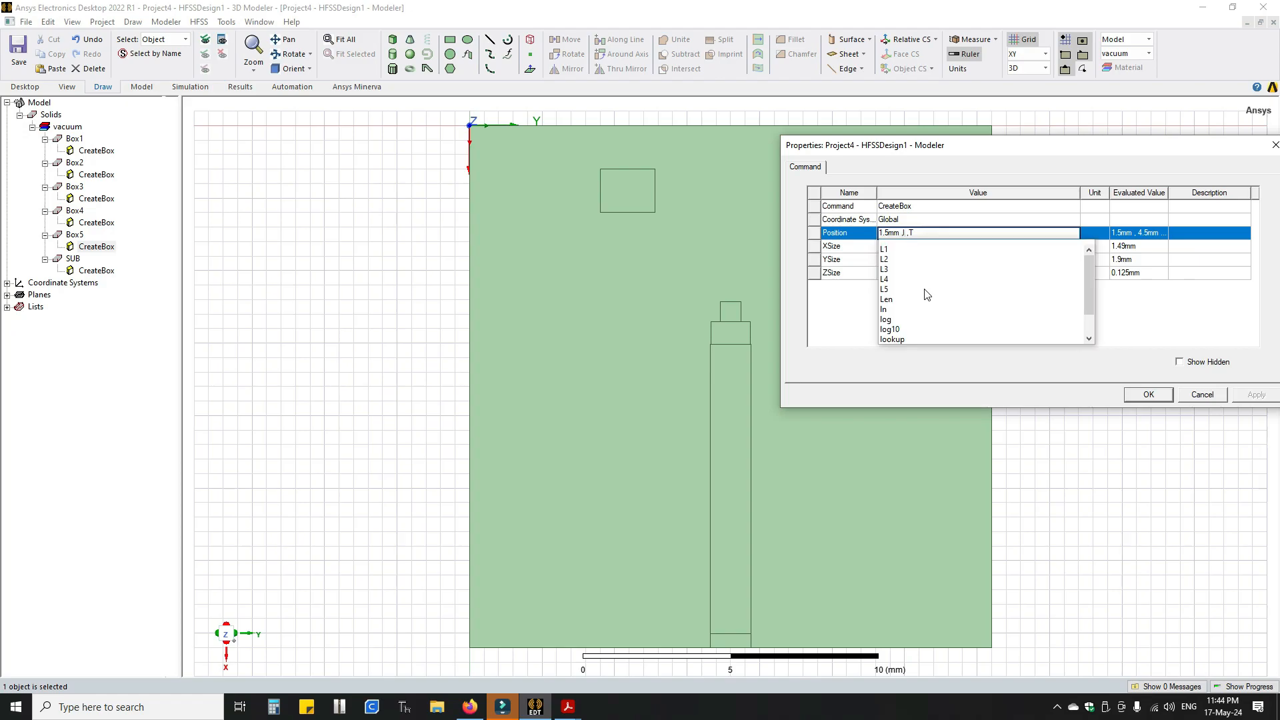
pyautogui.write('en')
pyautogui.press('Down')
pyautogui.press('Return')
pyautogui.write('/2')
pyautogui.press('Return')
pyautogui.click(1256, 394)
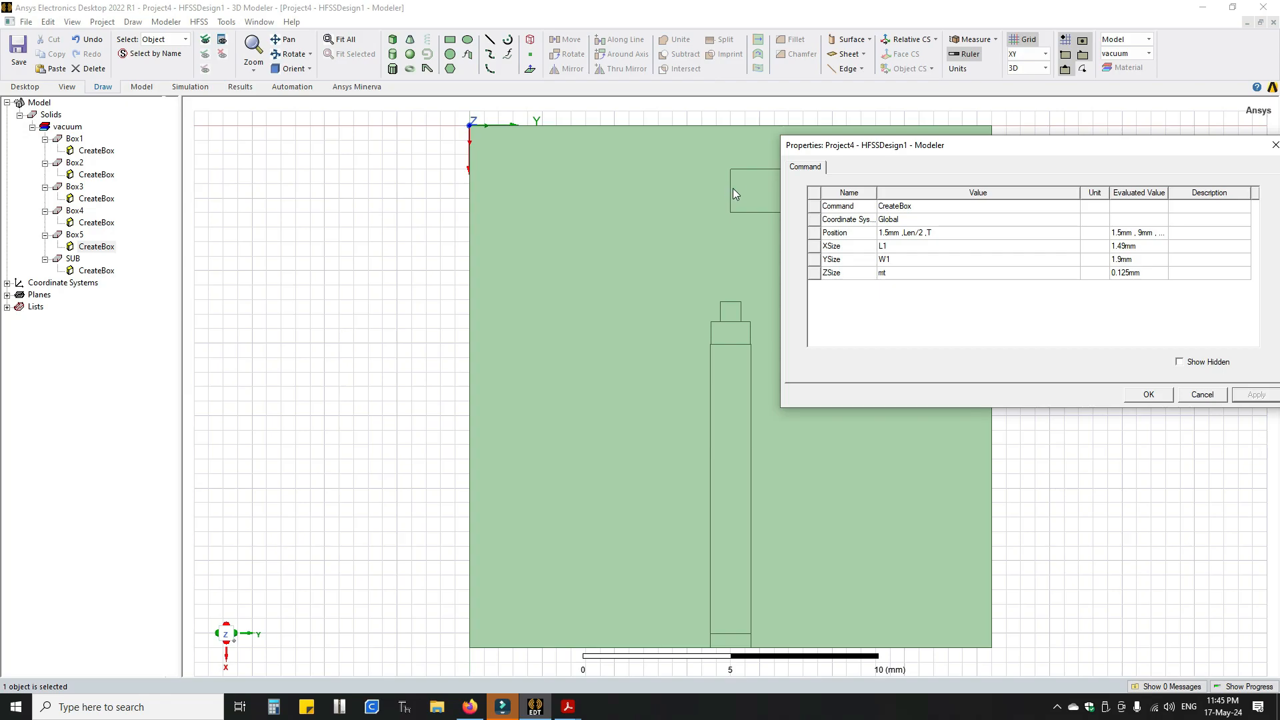
# Centre the patch box across the substrate by setting its Y position to Len/2-W1/2, and accept the properties
pyautogui.click(924, 234)
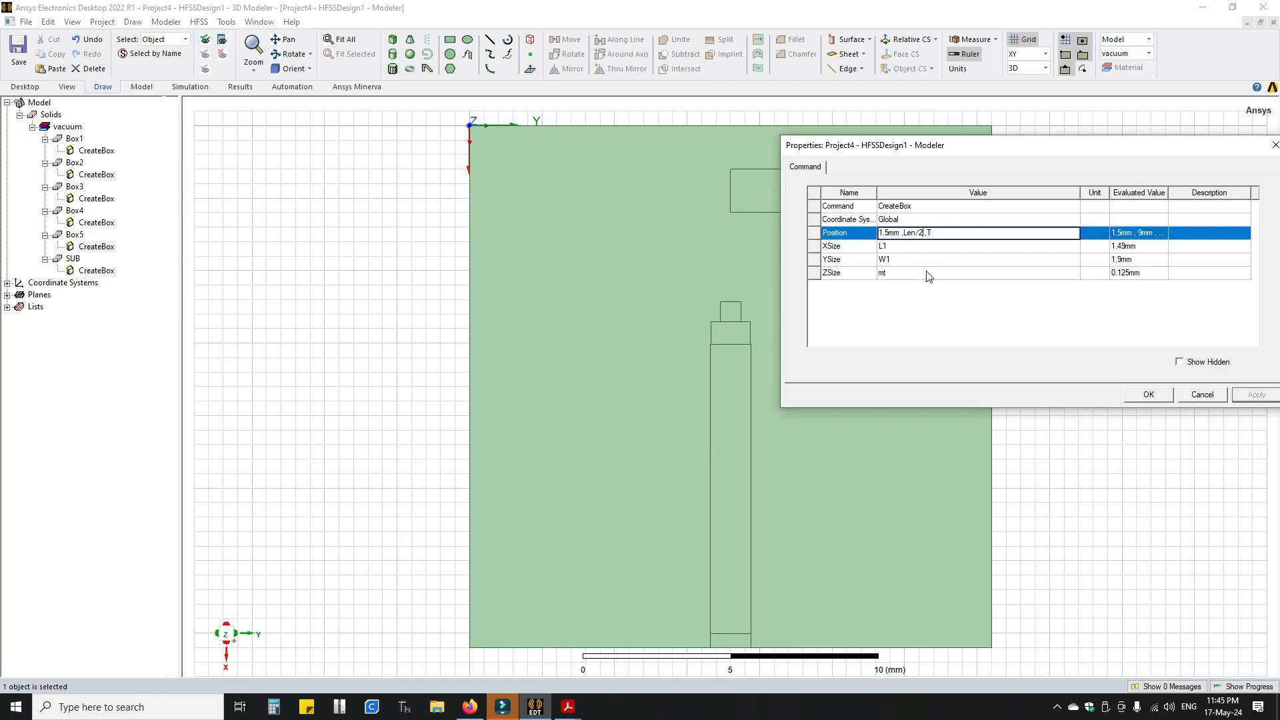
pyautogui.write('-W1/2')
pyautogui.click(1013, 323)
pyautogui.click(1249, 395)
pyautogui.click(1165, 396)
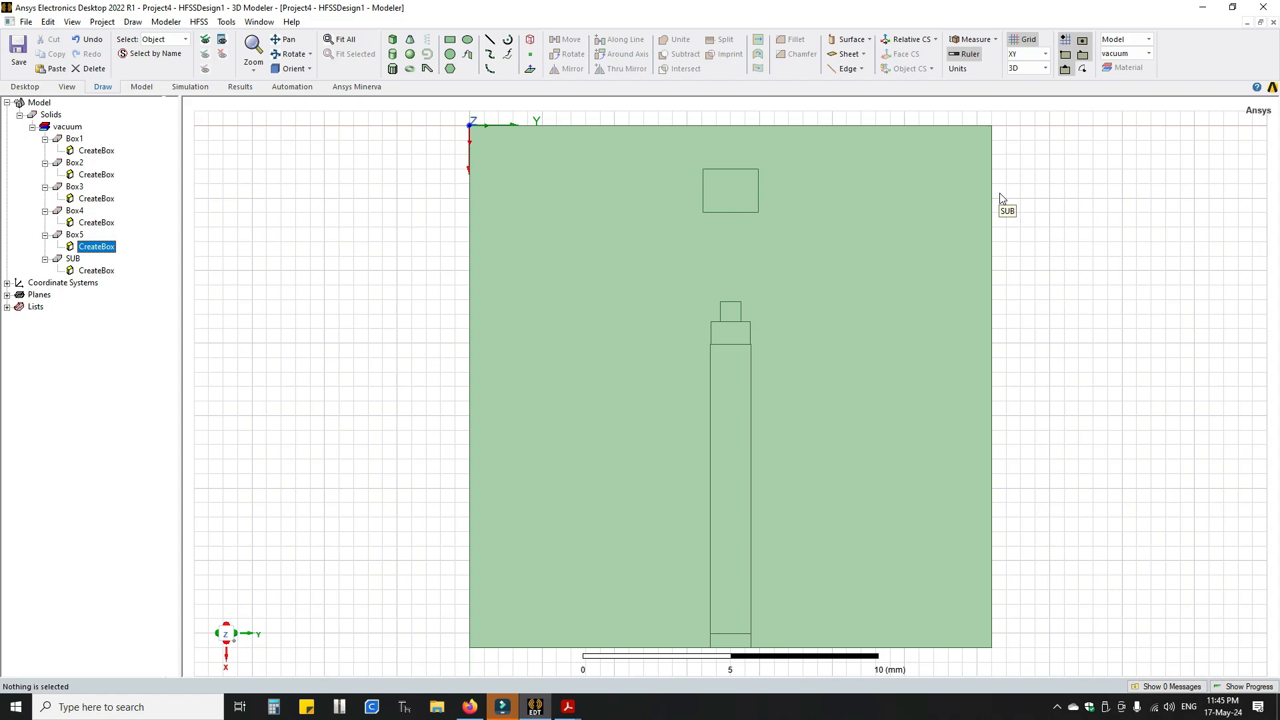
# Check the Ls1 region of the patch figure in the PDF in Acrobat, return to Ansys Electronics Desktop and set the patch box's X position to Len
pyautogui.click(712, 177)
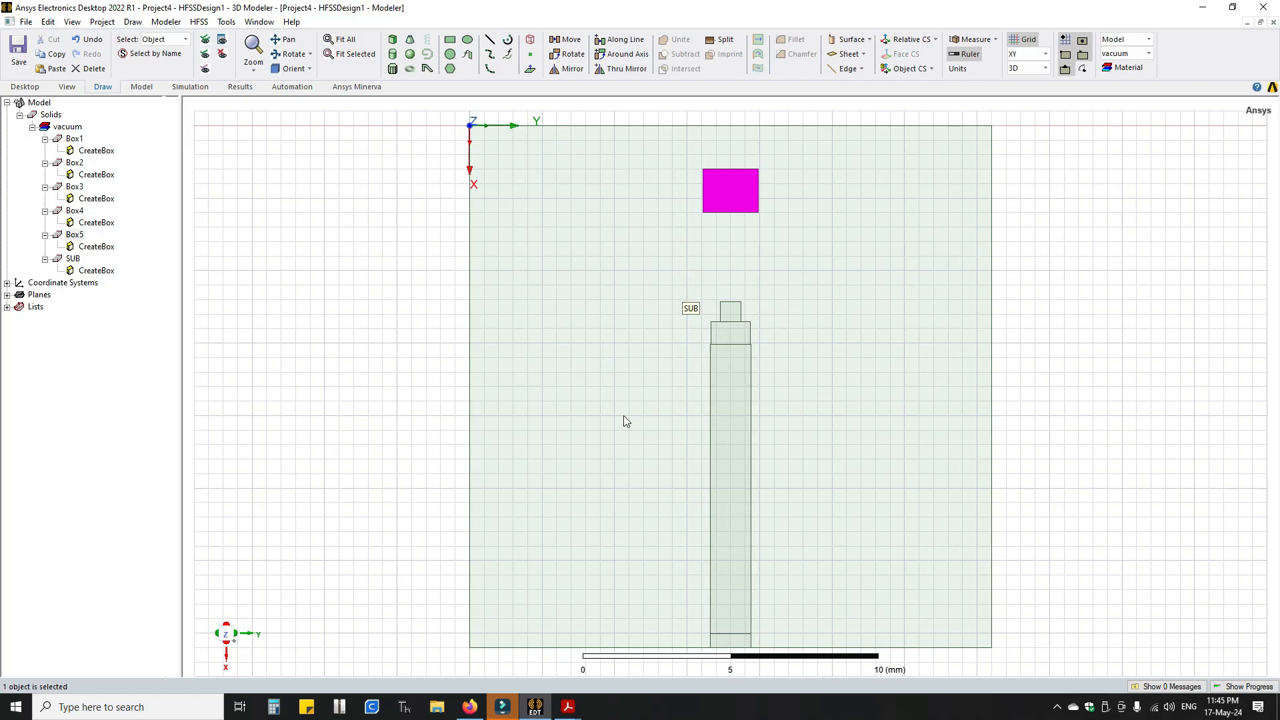
pyautogui.moveTo(568, 707)
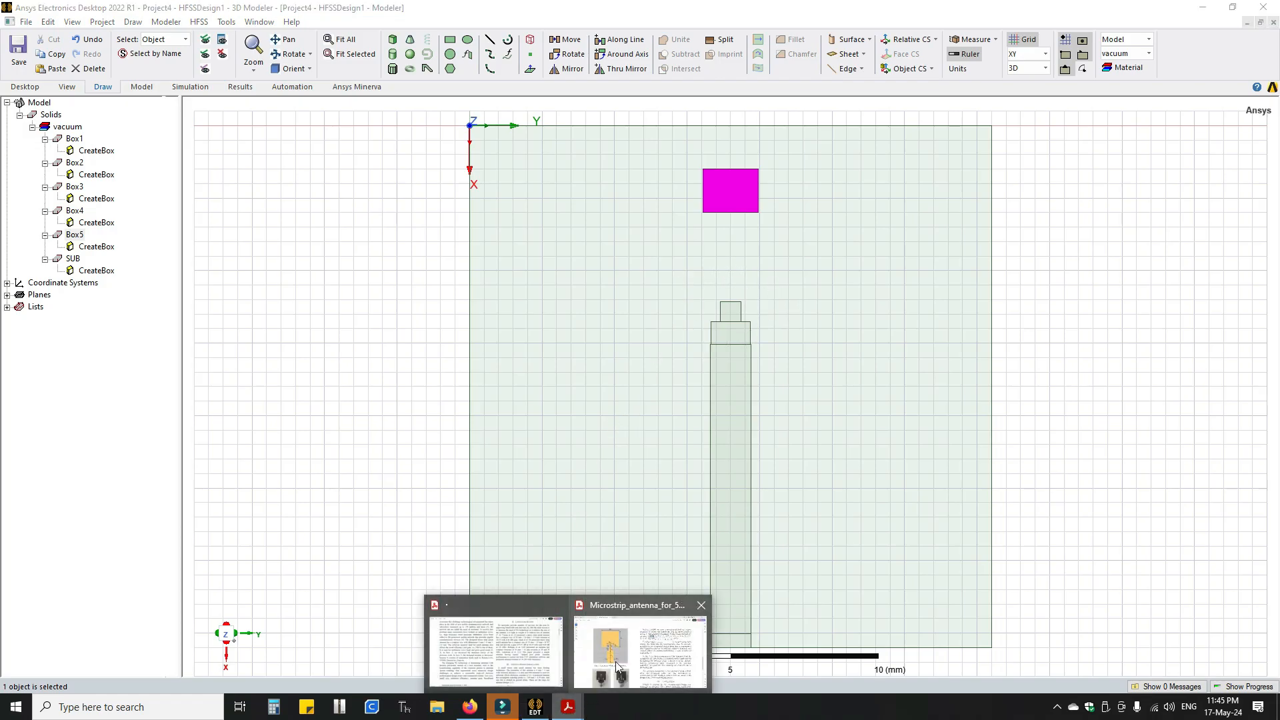
pyautogui.click(617, 667)
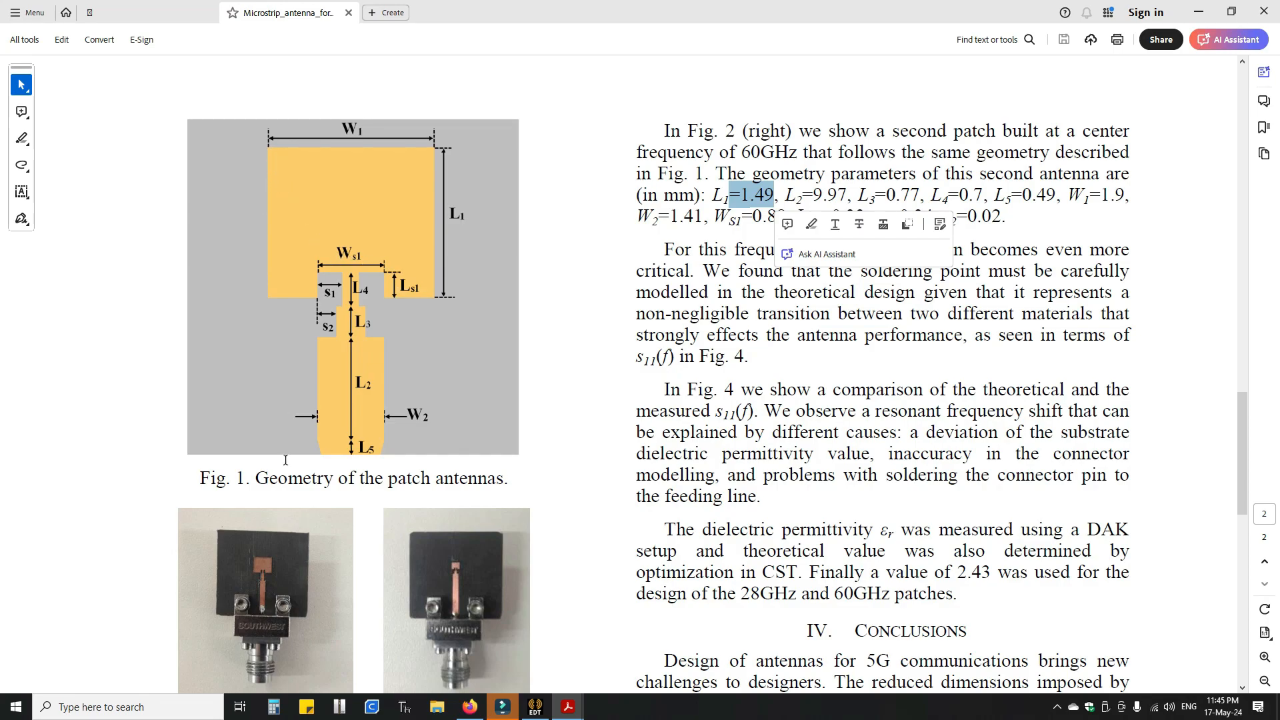
pyautogui.moveTo(378, 266); pyautogui.dragTo(428, 307)
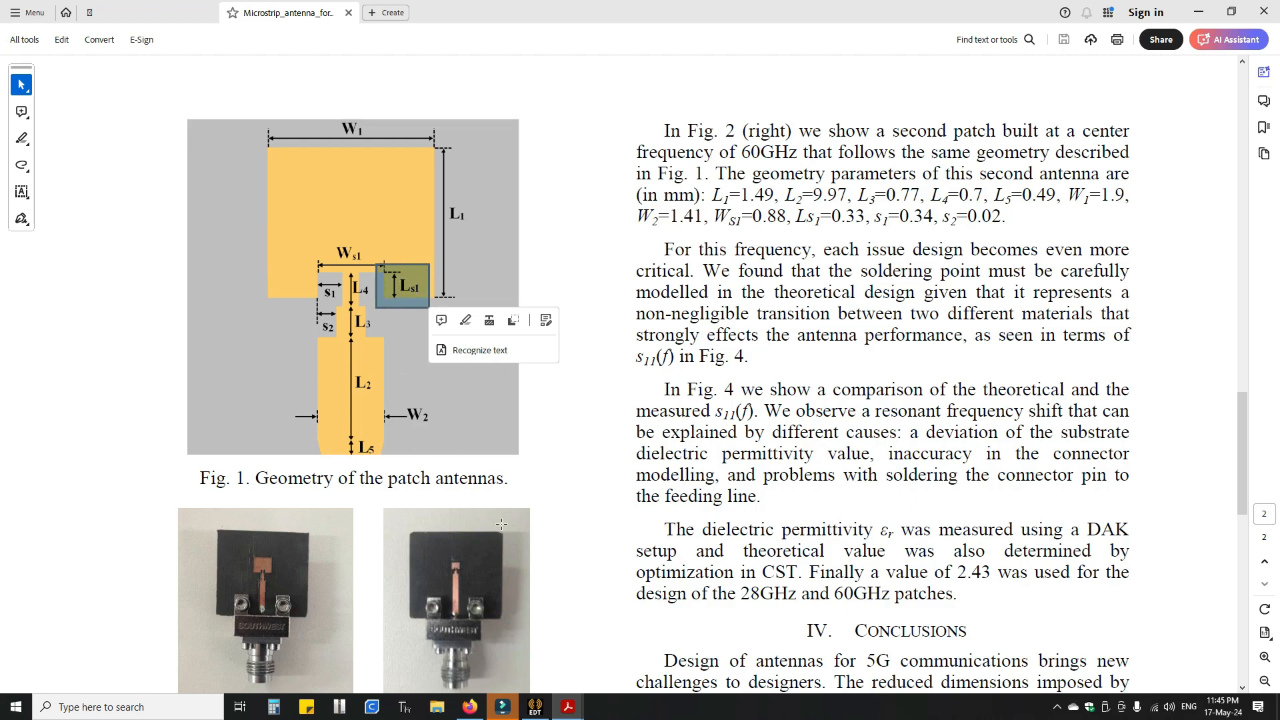
pyautogui.click(534, 707)
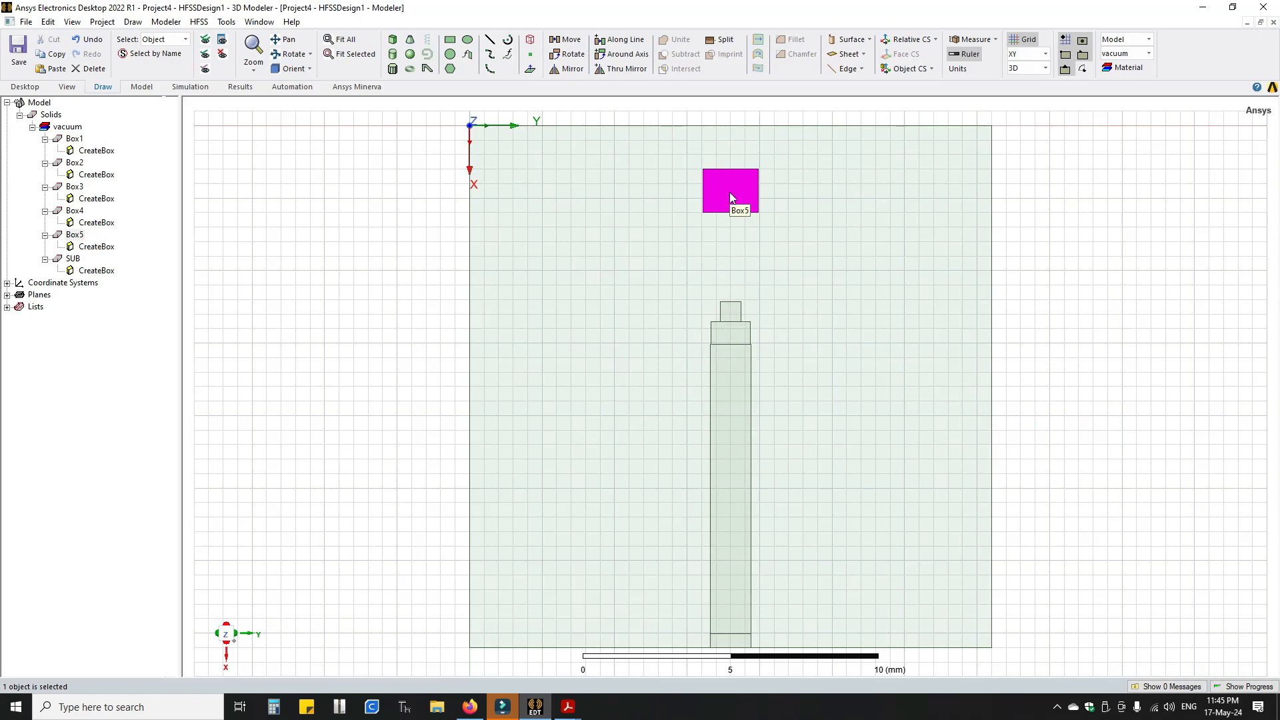
pyautogui.doubleClick(106, 251)
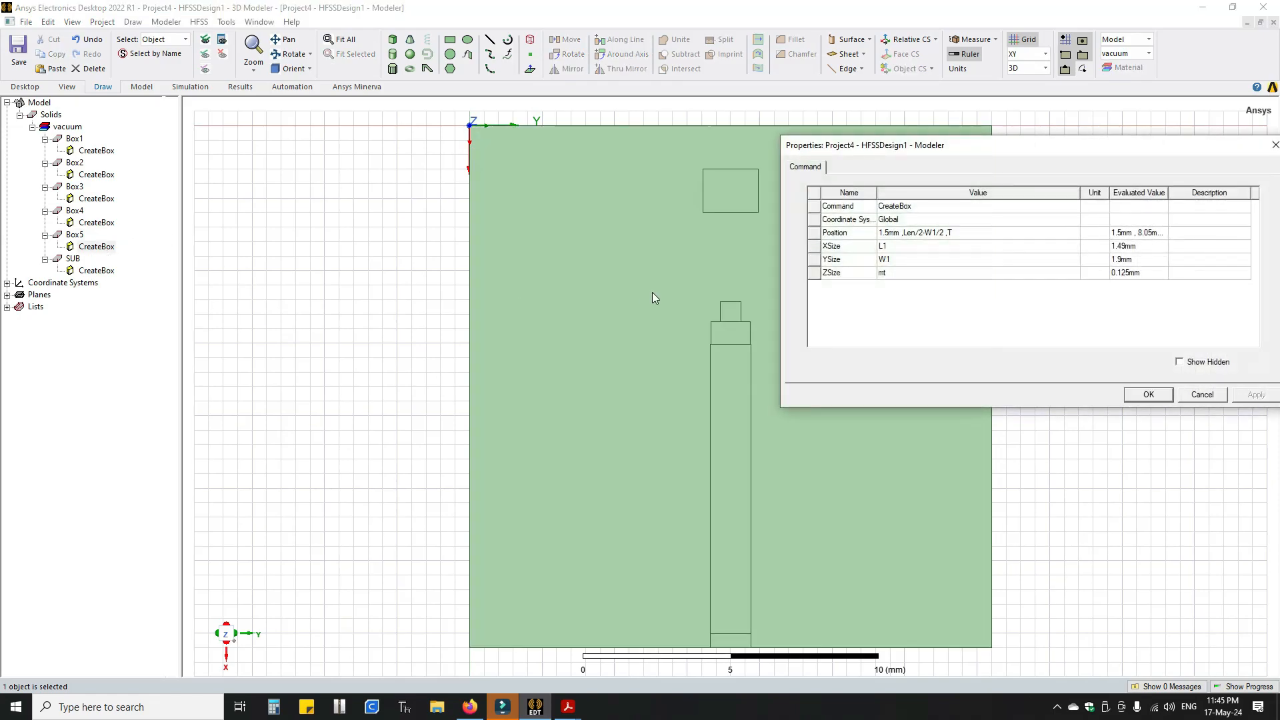
pyautogui.click(902, 235)
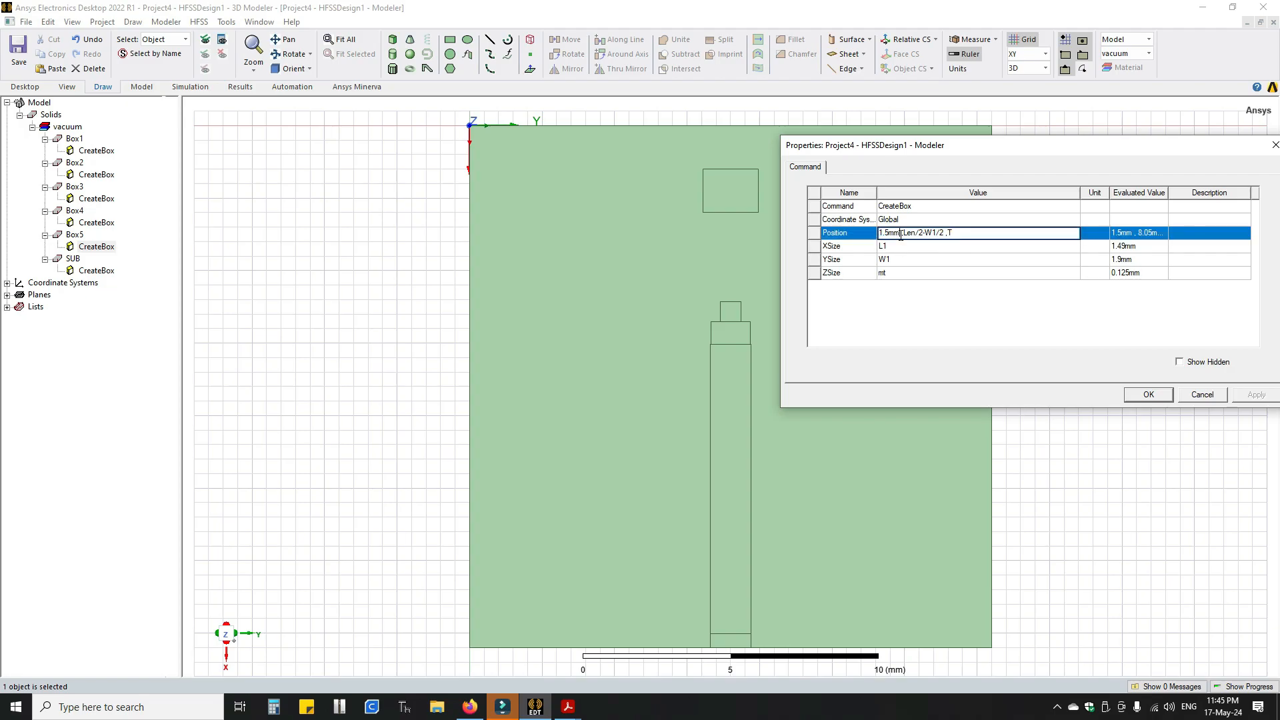
pyautogui.press('BackSpace')
pyautogui.press('BackSpace')
pyautogui.press('BackSpace')
pyautogui.press('BackSpace')
pyautogui.press('BackSpace')
pyautogui.write('Len')
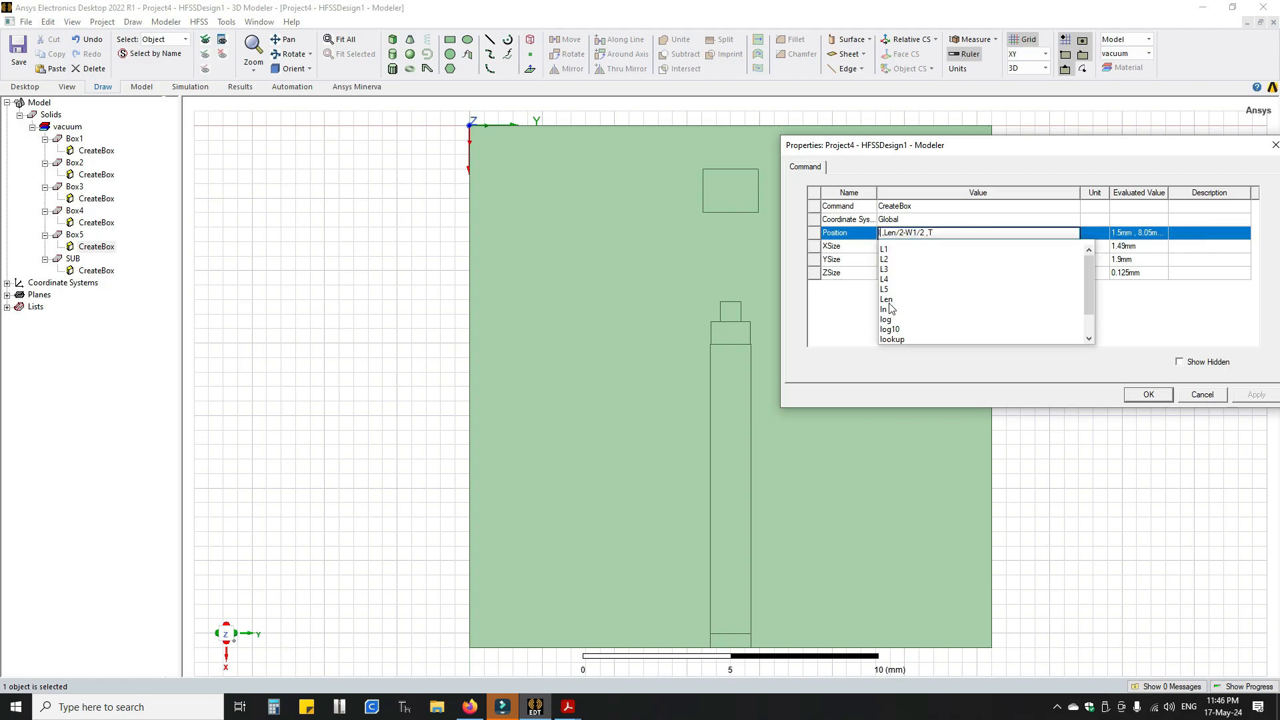
pyautogui.press('Return')
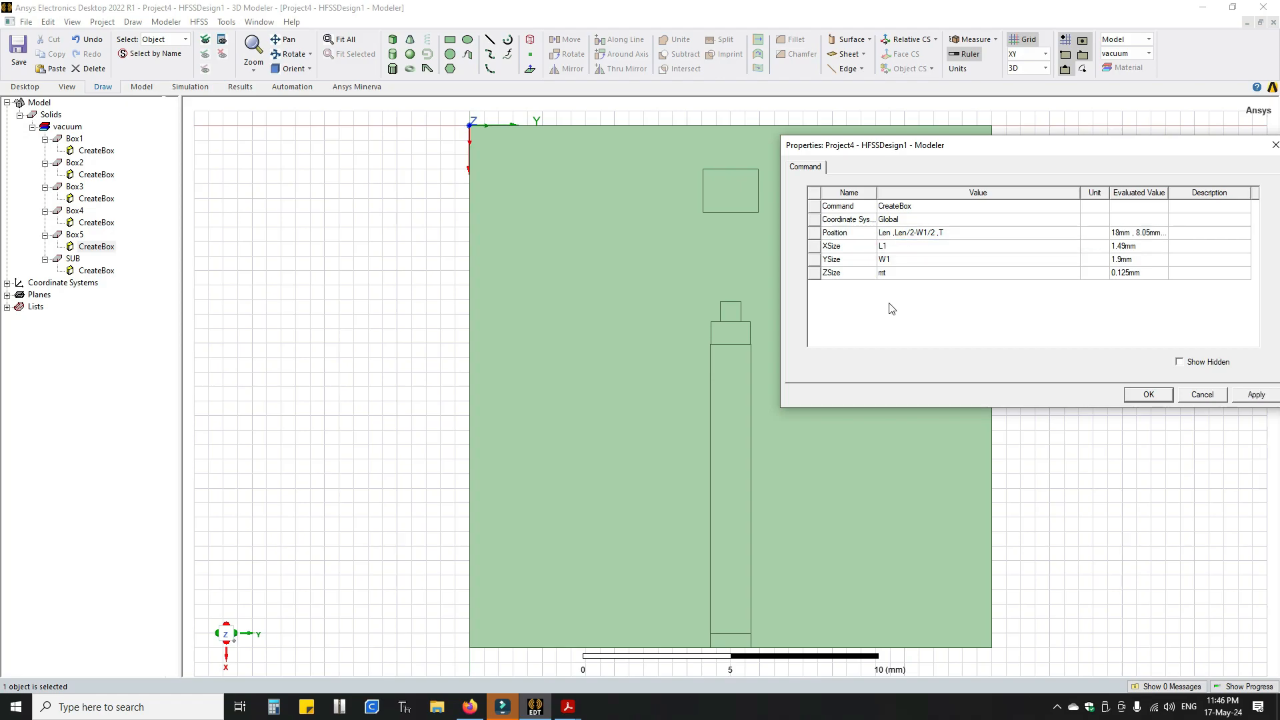
pyautogui.click(1267, 398)
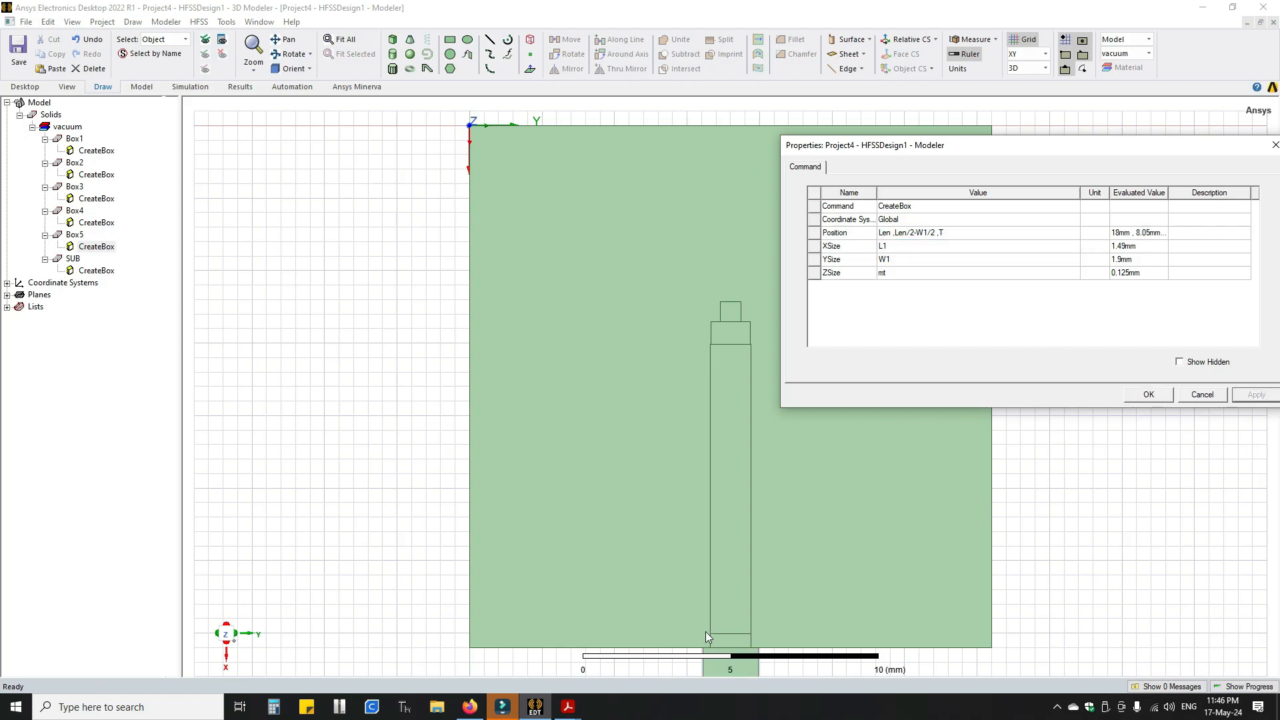
pyautogui.click(1167, 395)
pyautogui.click(346, 39)
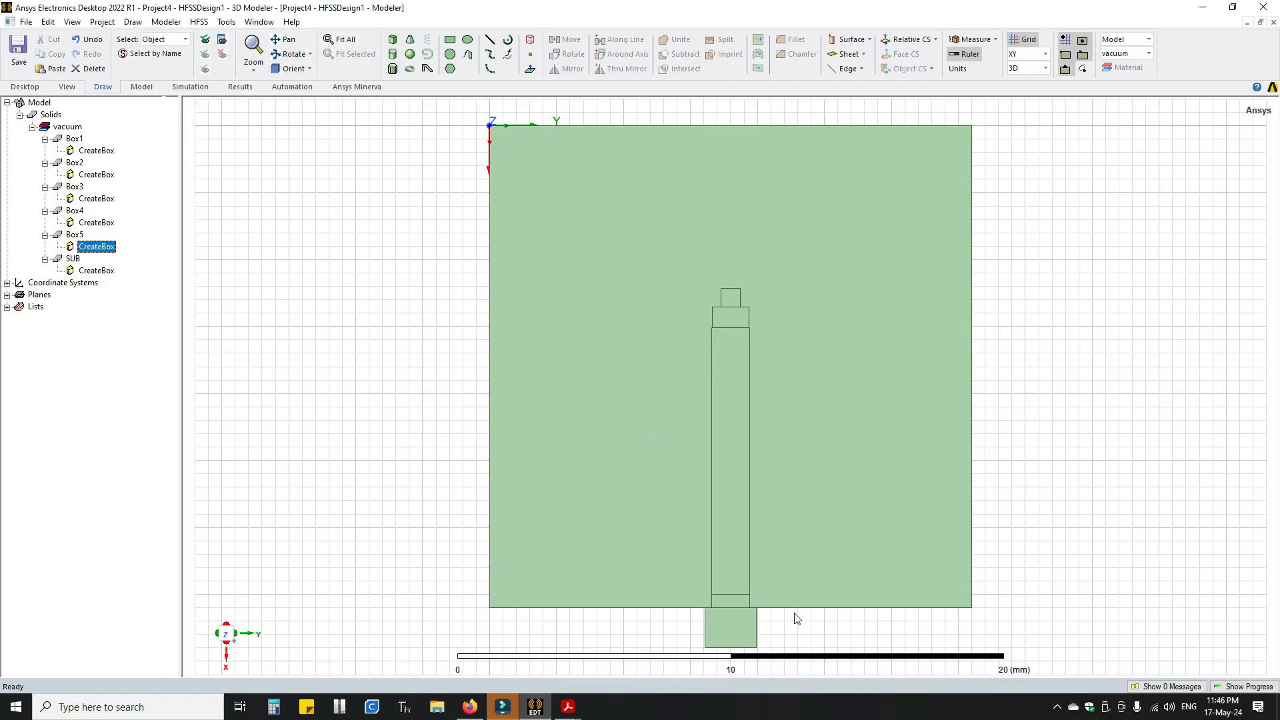
# Reverse the patch box's direction along X by setting its XSize to -L1, and apply the change
pyautogui.doubleClick(95, 248)
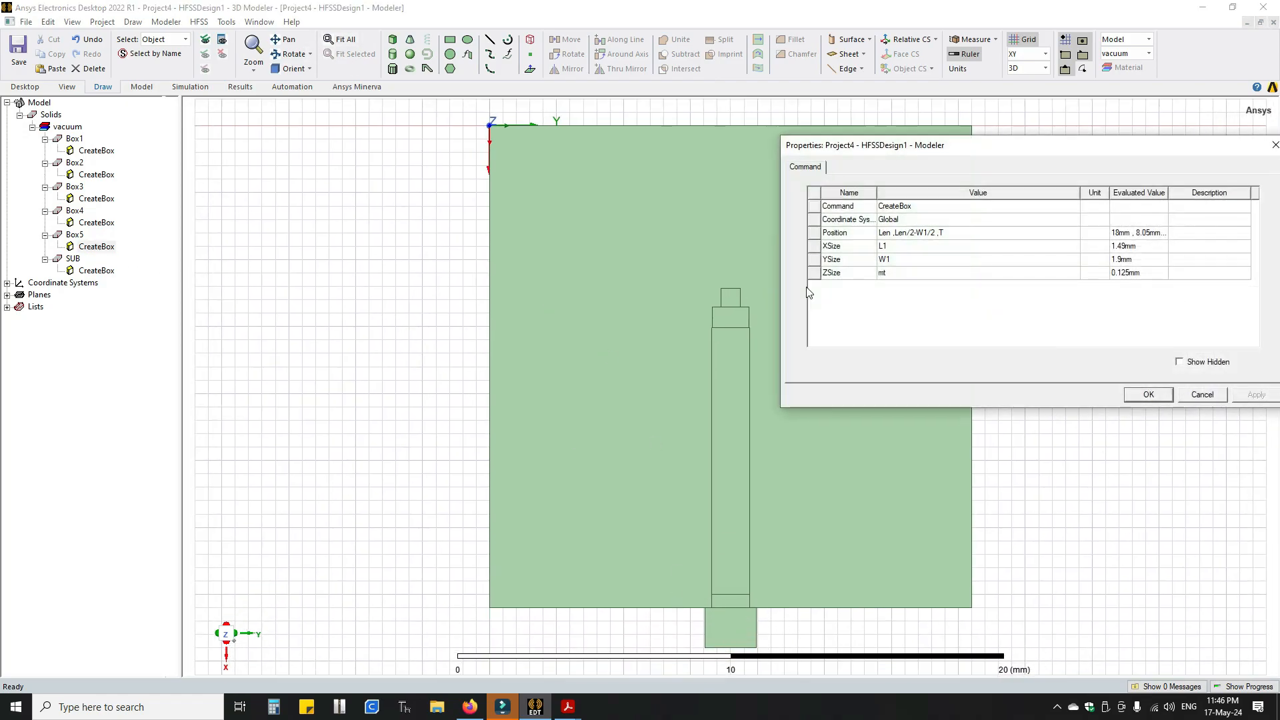
pyautogui.click(894, 247)
pyautogui.write('-')
pyautogui.click(910, 321)
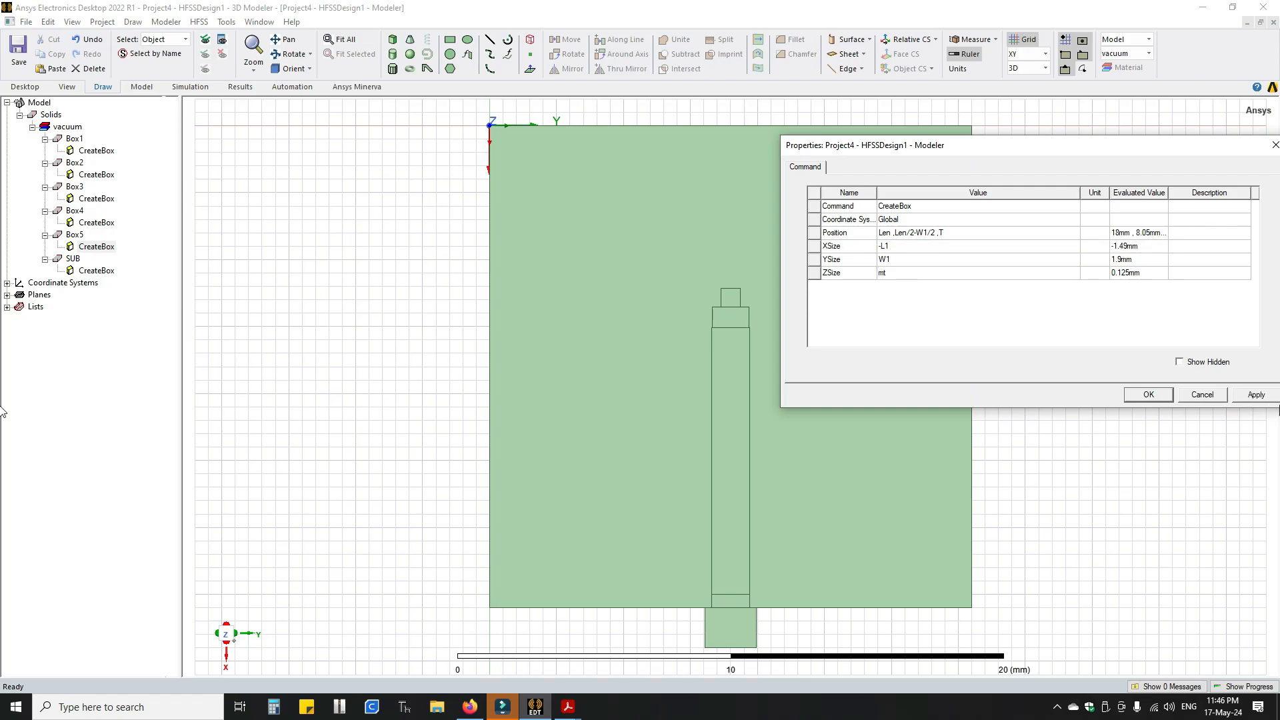
pyautogui.click(1257, 396)
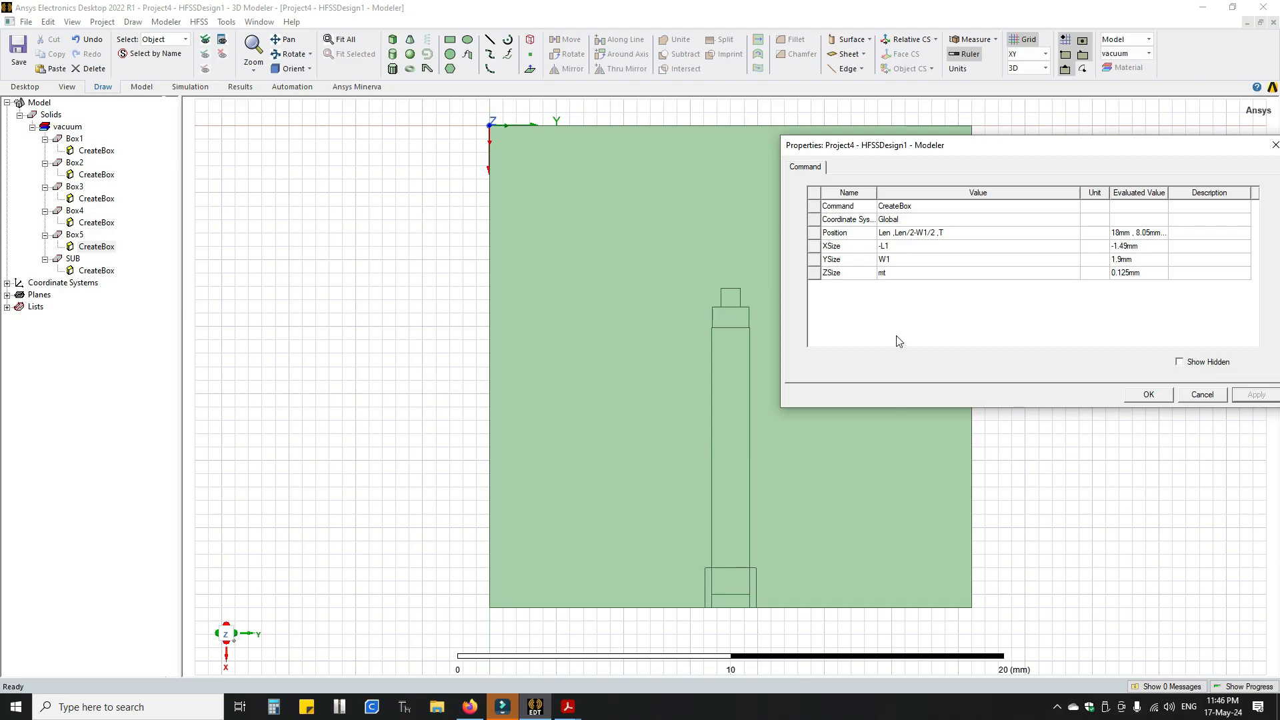
# Shift the patch box past the lowest feed section by setting its X position to Len-L5, and apply the change
pyautogui.click(891, 234)
pyautogui.write('+L5')
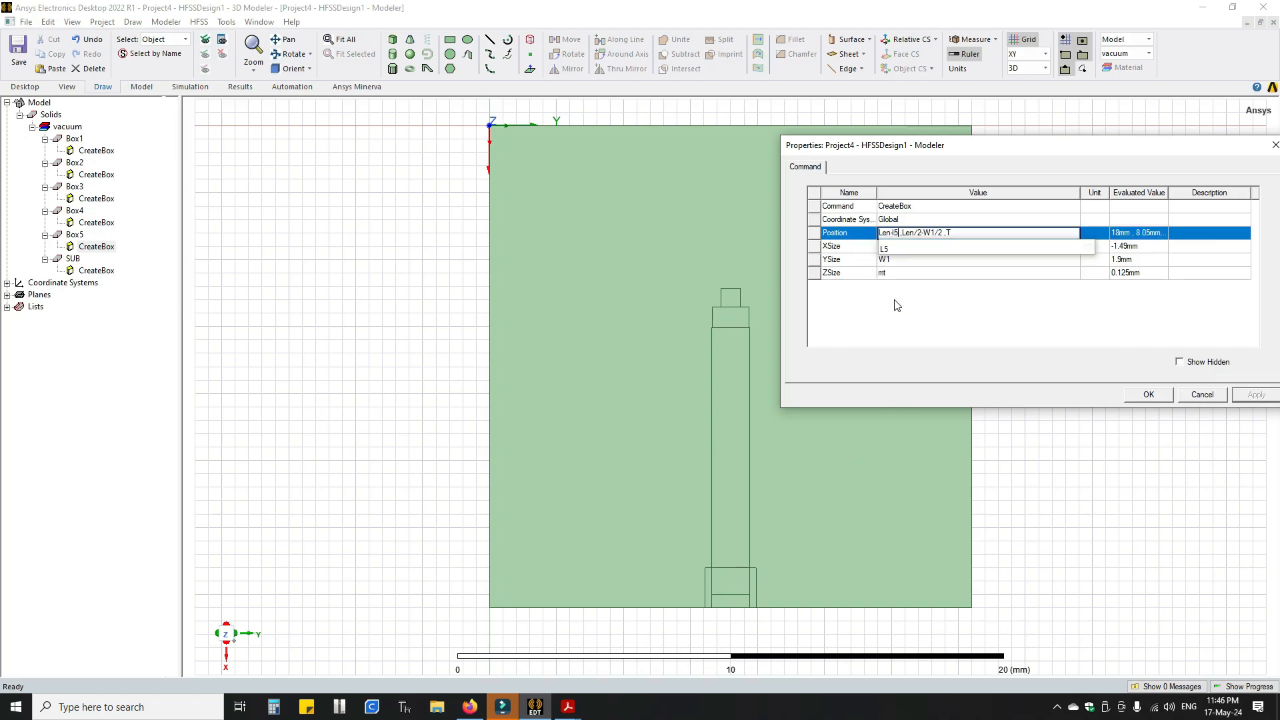
pyautogui.press('Return')
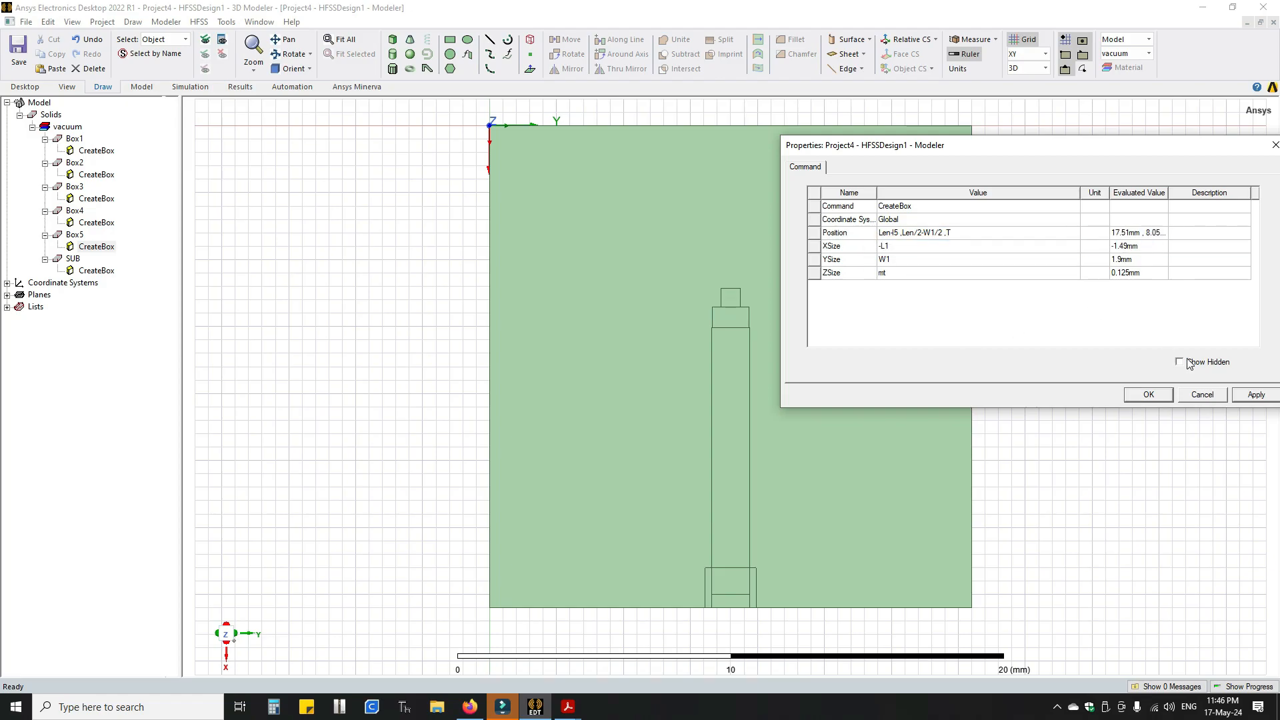
pyautogui.click(1254, 397)
# Check the feed section lengths in the PDF in Acrobat, return to Ansys Electronics Desktop and set the patch box's X position to Len-L5-L2-L3-L4
pyautogui.click(548, 713)
pyautogui.moveTo(568, 708)
pyautogui.click(493, 640)
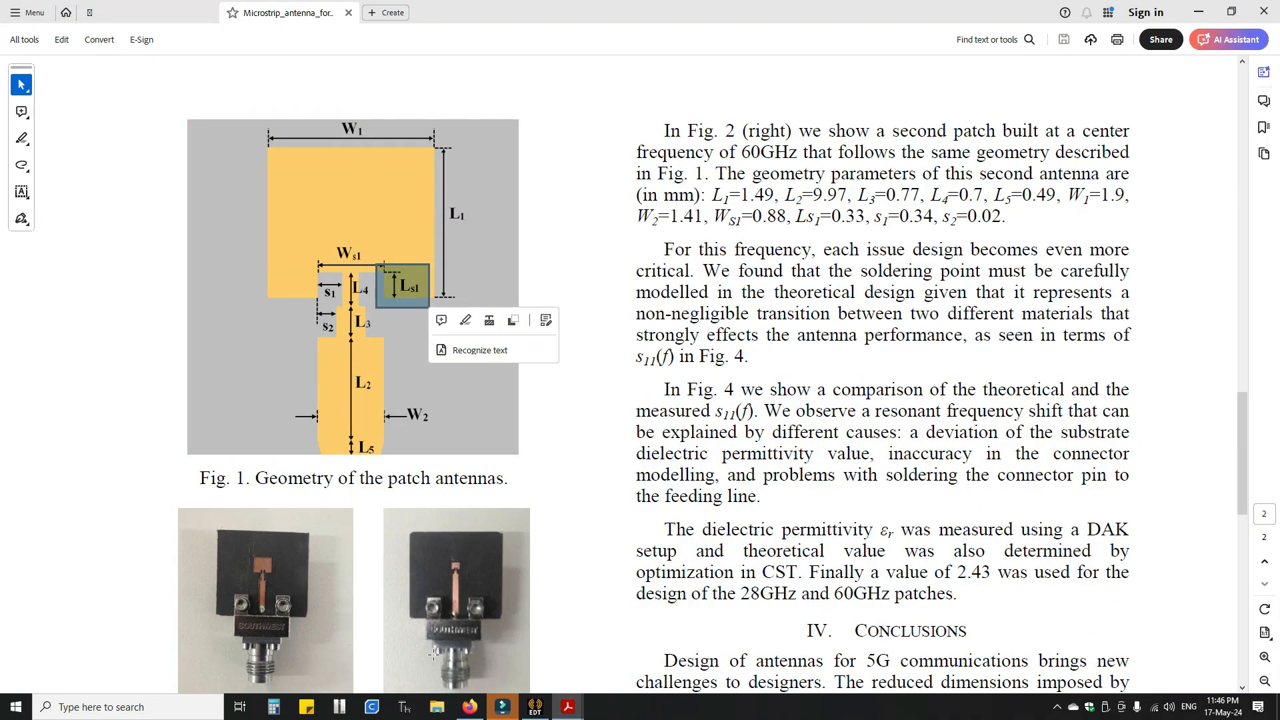
pyautogui.click(543, 708)
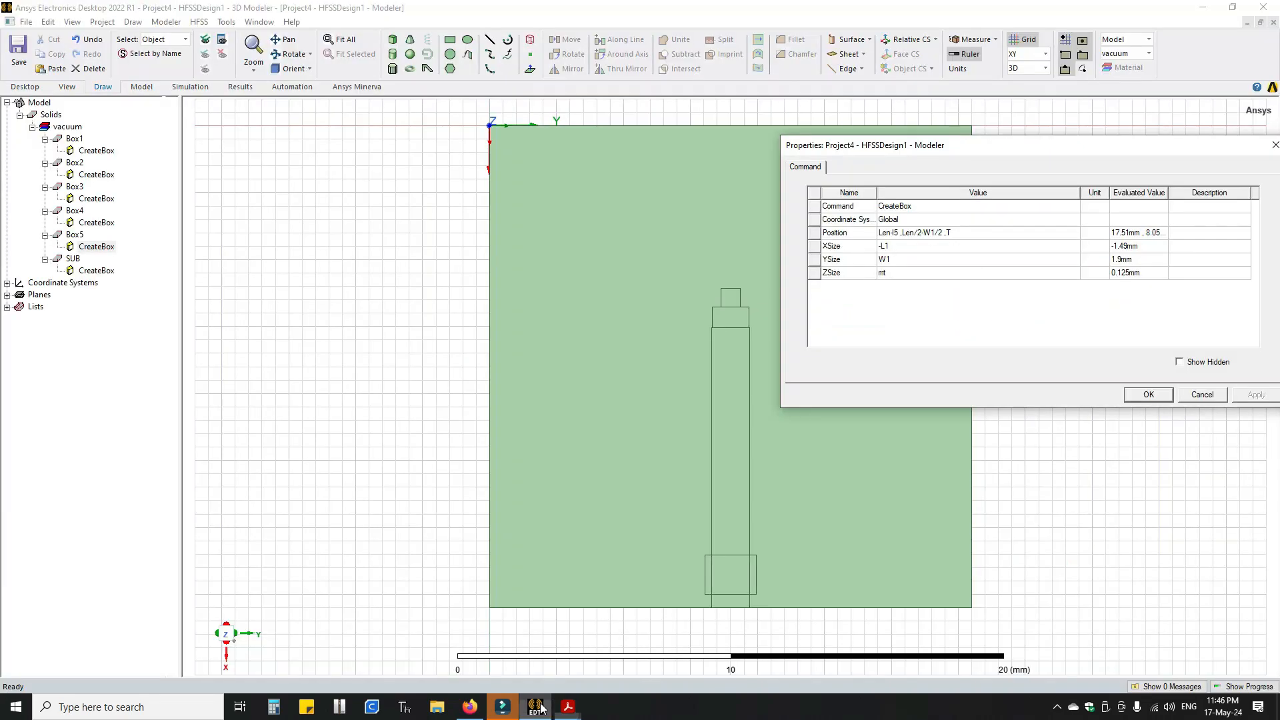
pyautogui.click(896, 235)
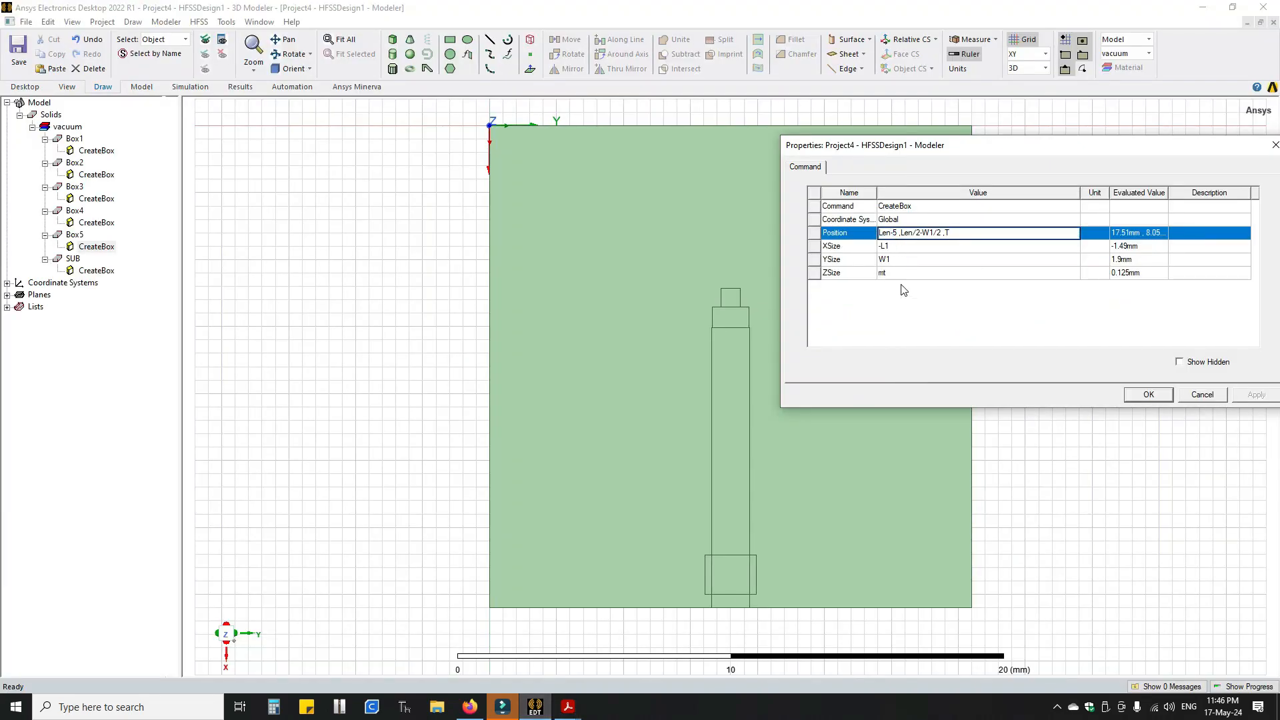
pyautogui.write('L5-')
pyautogui.write('L2')
pyautogui.write('-')
pyautogui.write('L3-')
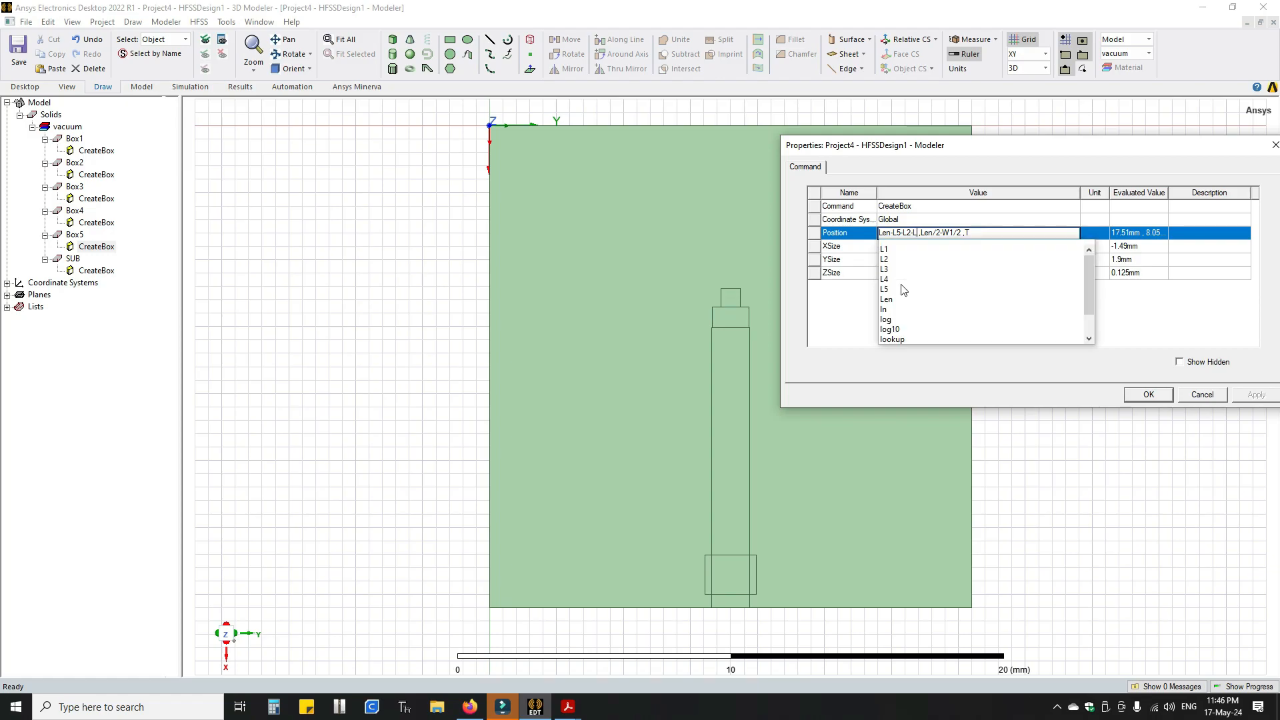
pyautogui.write('L4')
pyautogui.click(944, 324)
pyautogui.click(1249, 396)
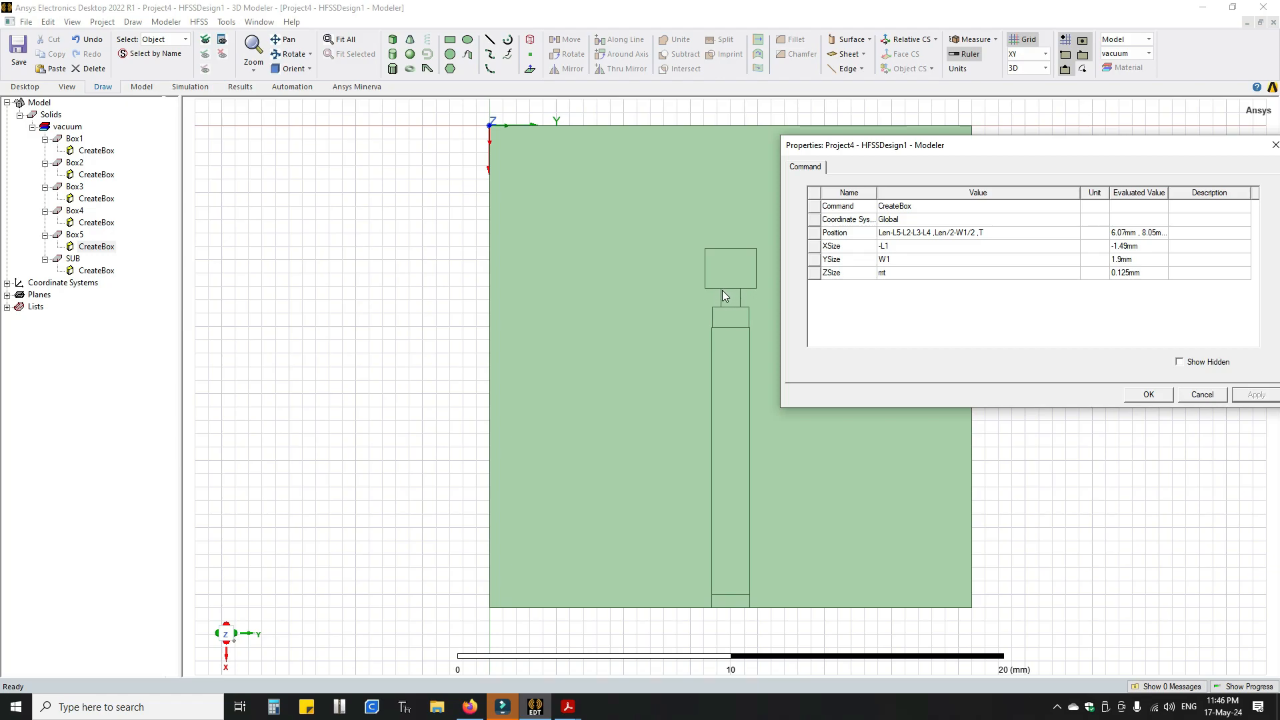
# Look up the Ls1 value in the PDF in Acrobat and return to Ansys Electronics Desktop
pyautogui.click(569, 706)
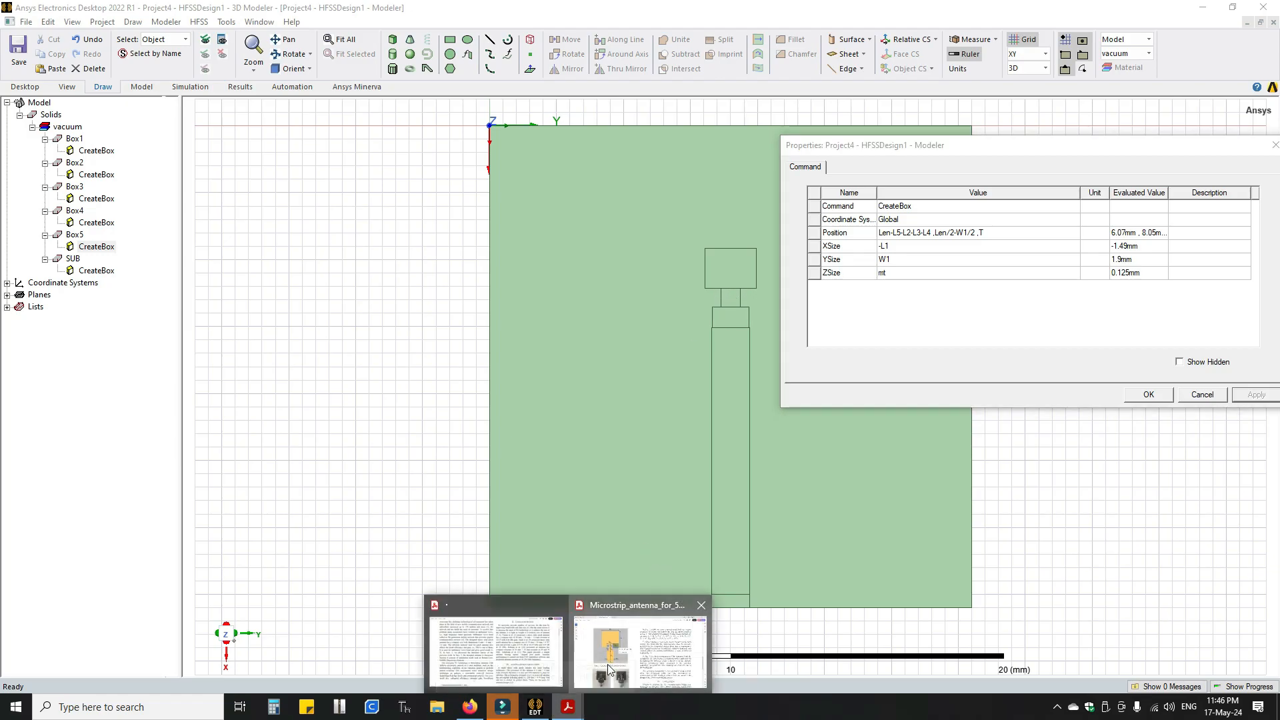
pyautogui.click(639, 650)
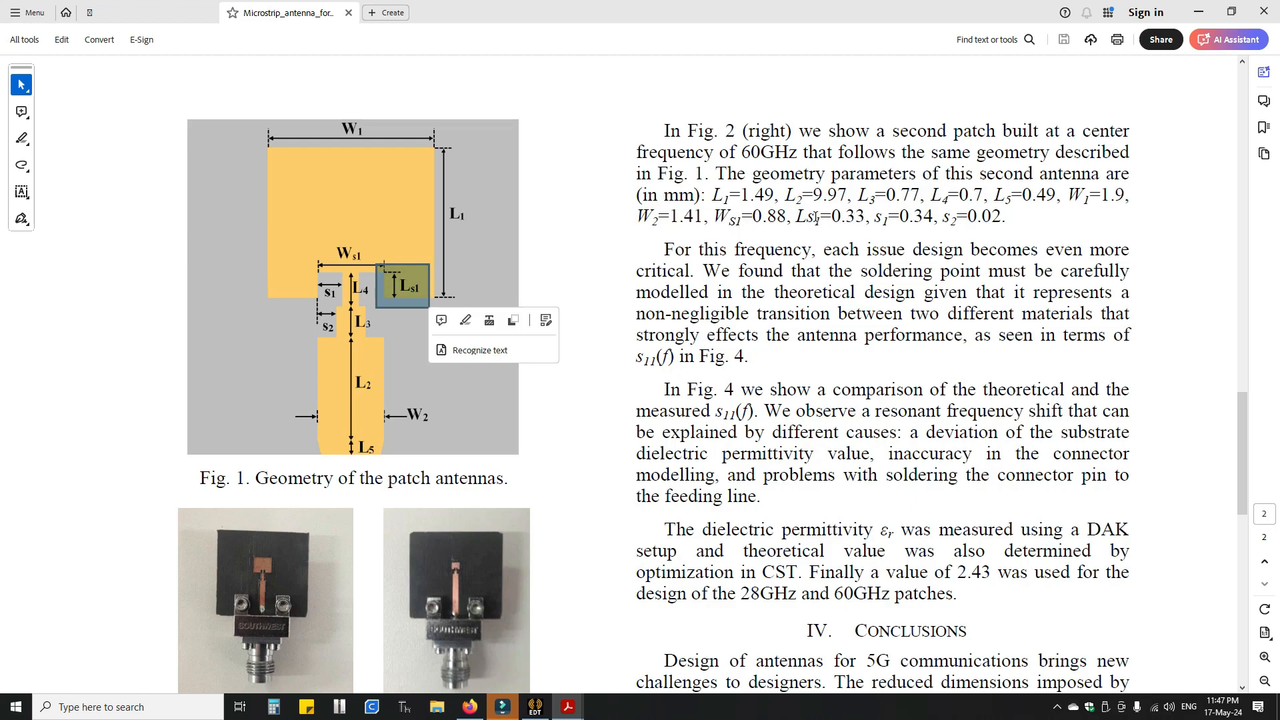
pyautogui.moveTo(796, 216); pyautogui.dragTo(865, 217)
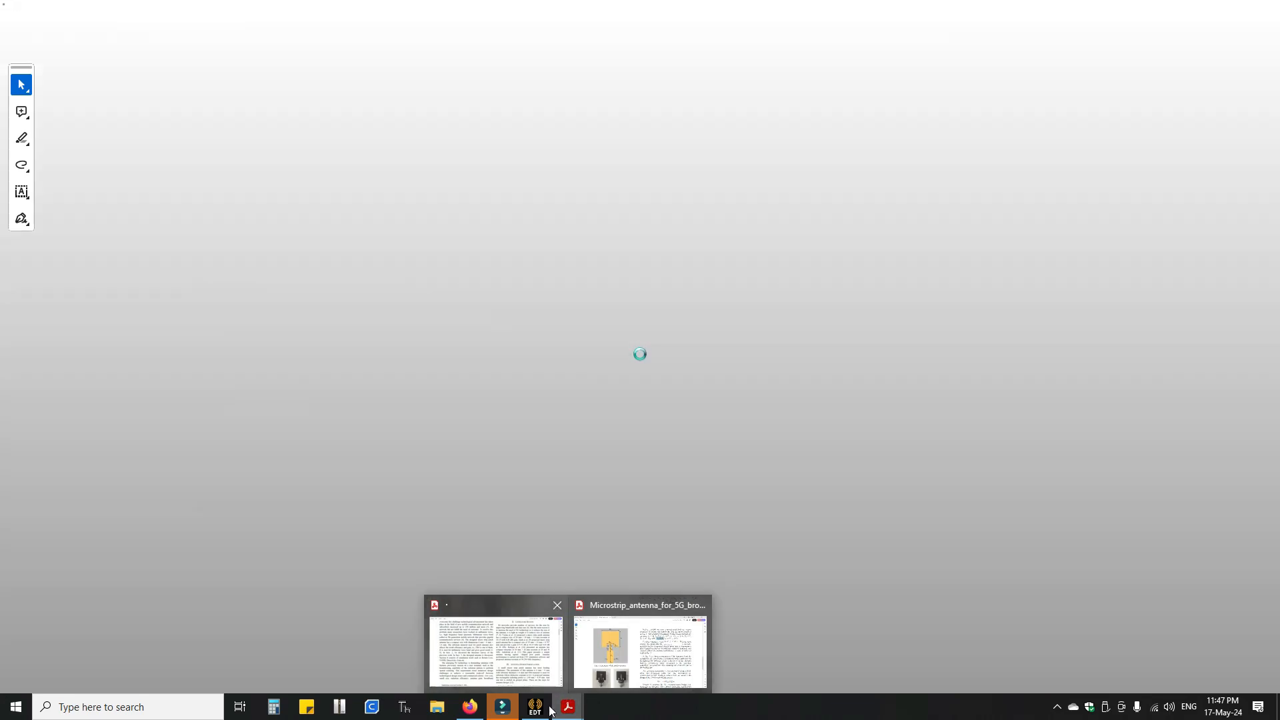
pyautogui.click(543, 707)
# Set the patch box's X position to Len-L5-L2-L3-L4+Ls1, define Ls1 as 0.33 mm, and apply the change
pyautogui.click(933, 233)
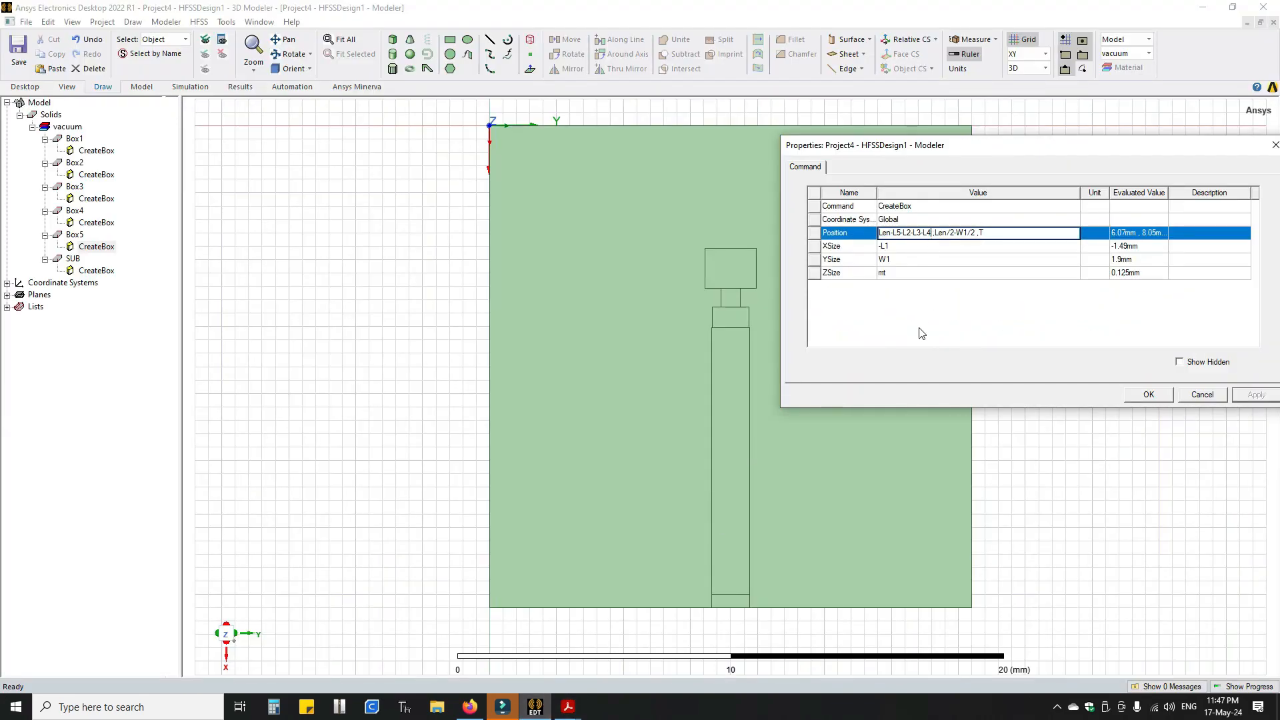
pyautogui.write('+l')
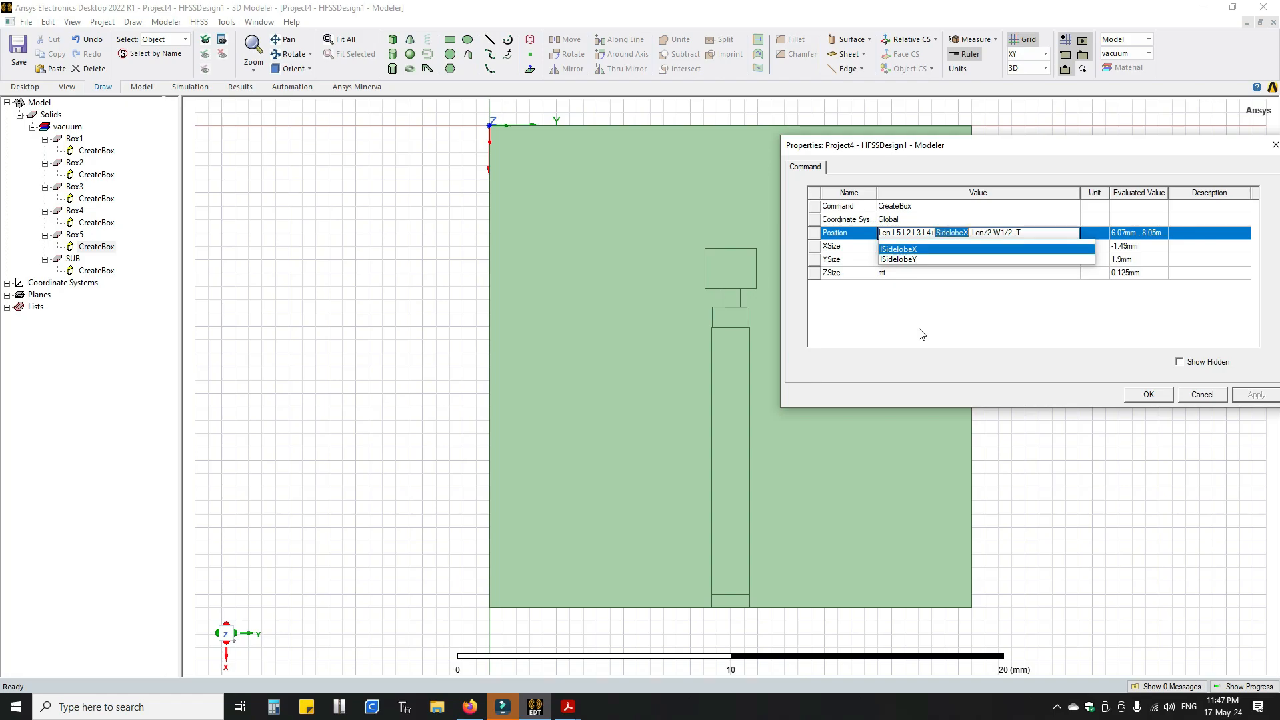
pyautogui.press('BackSpace')
pyautogui.press('BackSpace')
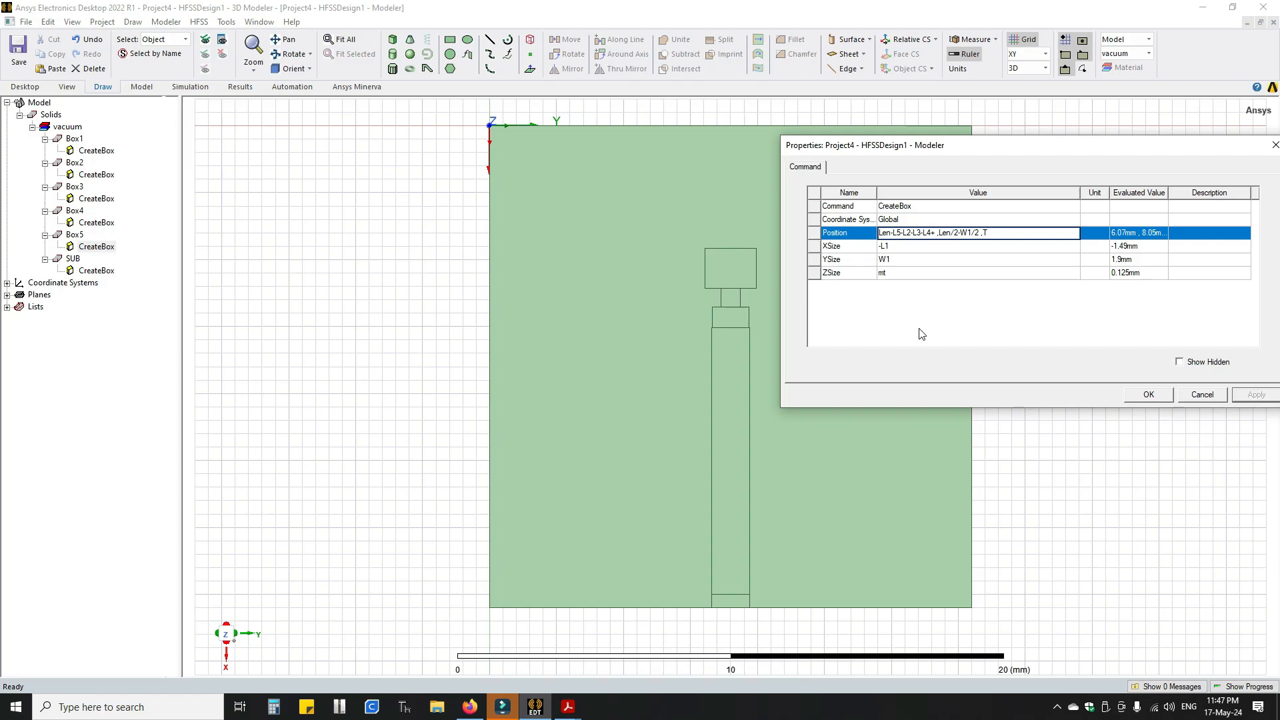
pyautogui.write('L')
pyautogui.press('BackSpace')
pyautogui.write('Ls1')
pyautogui.press('Return')
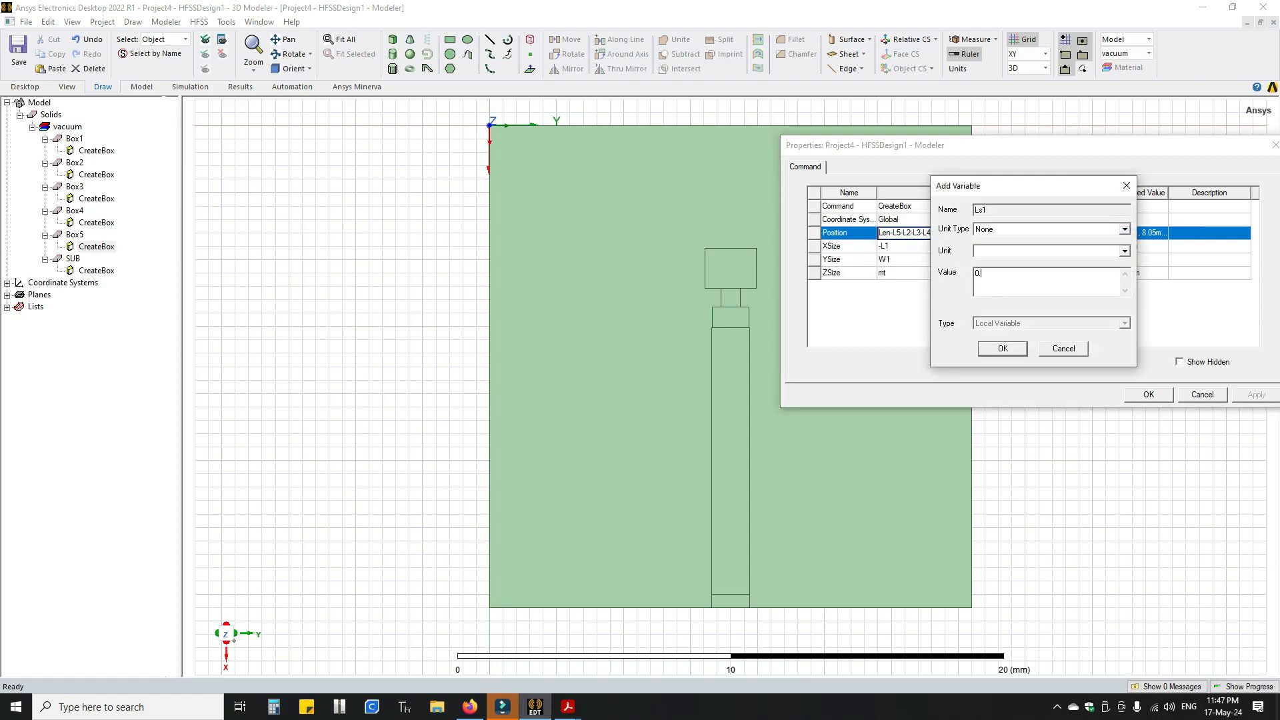
pyautogui.write('0.33mm')
pyautogui.click(1003, 349)
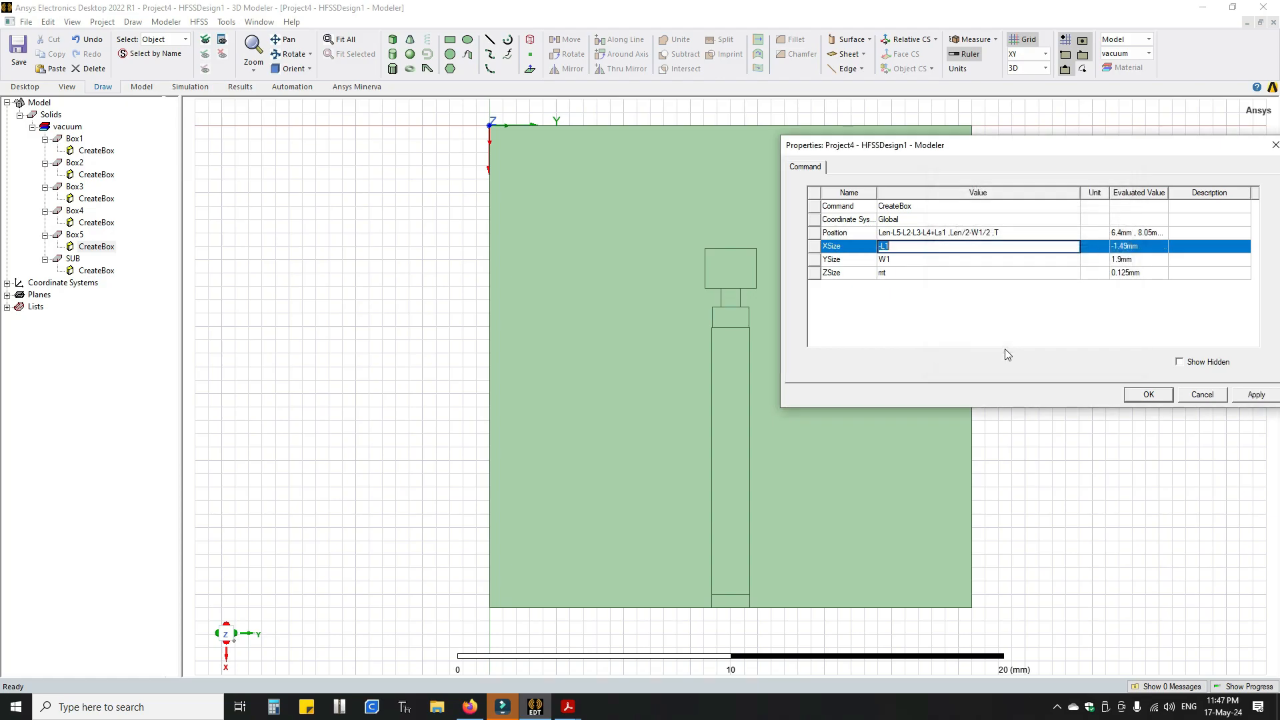
pyautogui.click(1251, 396)
pyautogui.click(1149, 395)
# Measure the overlap along X between the narrow feed section's upper corner and the patch's lower edge
pyautogui.scroll(8, 754, 363)
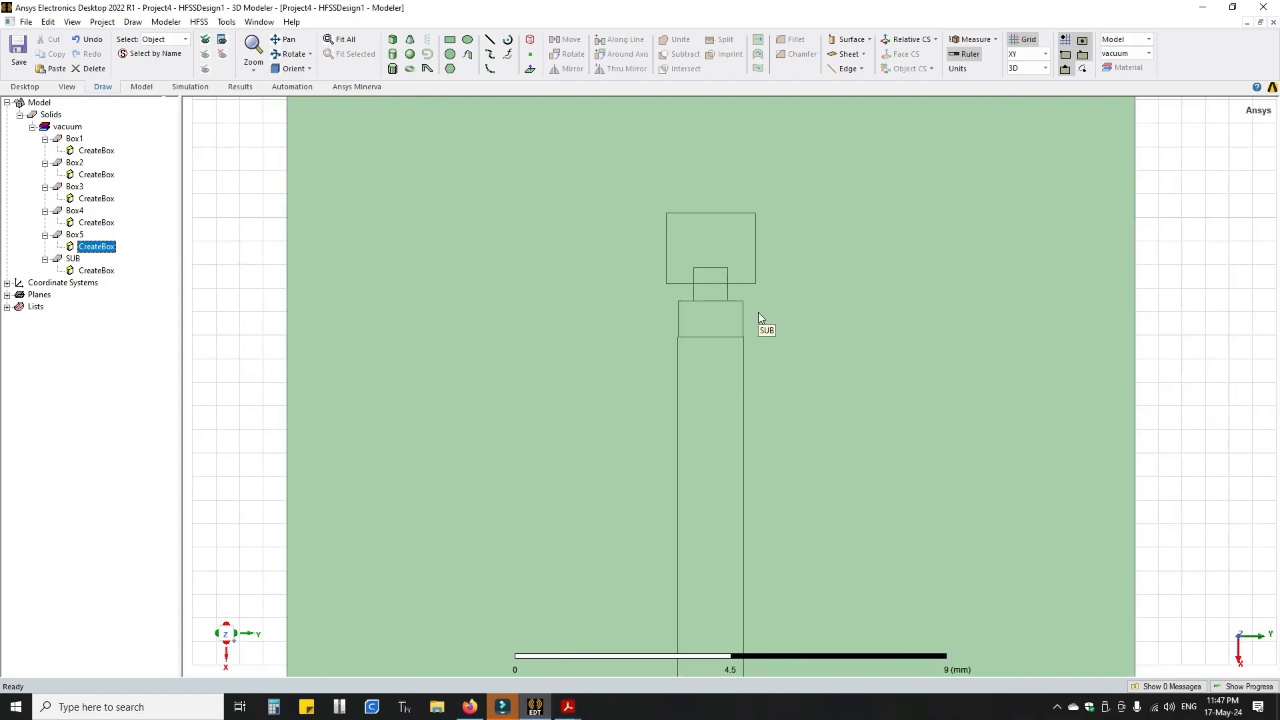
pyautogui.scroll(2, 718, 233)
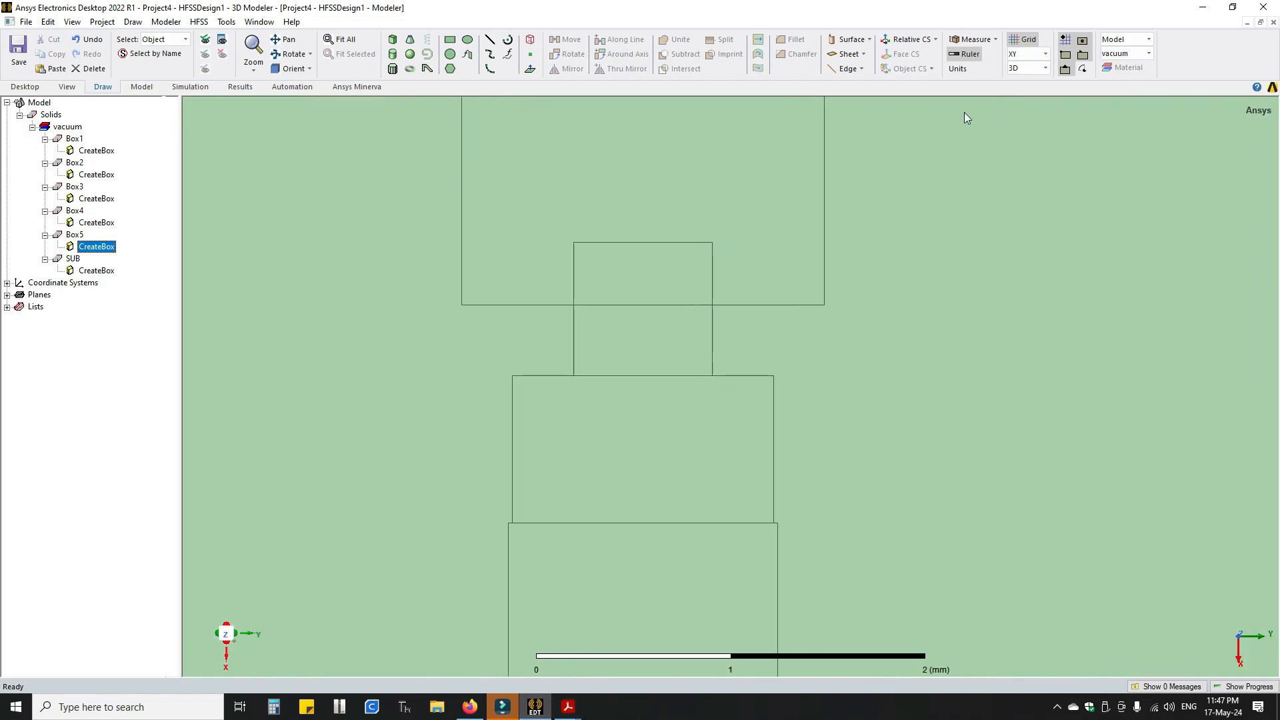
pyautogui.click(975, 40)
pyautogui.click(970, 56)
pyautogui.click(713, 243)
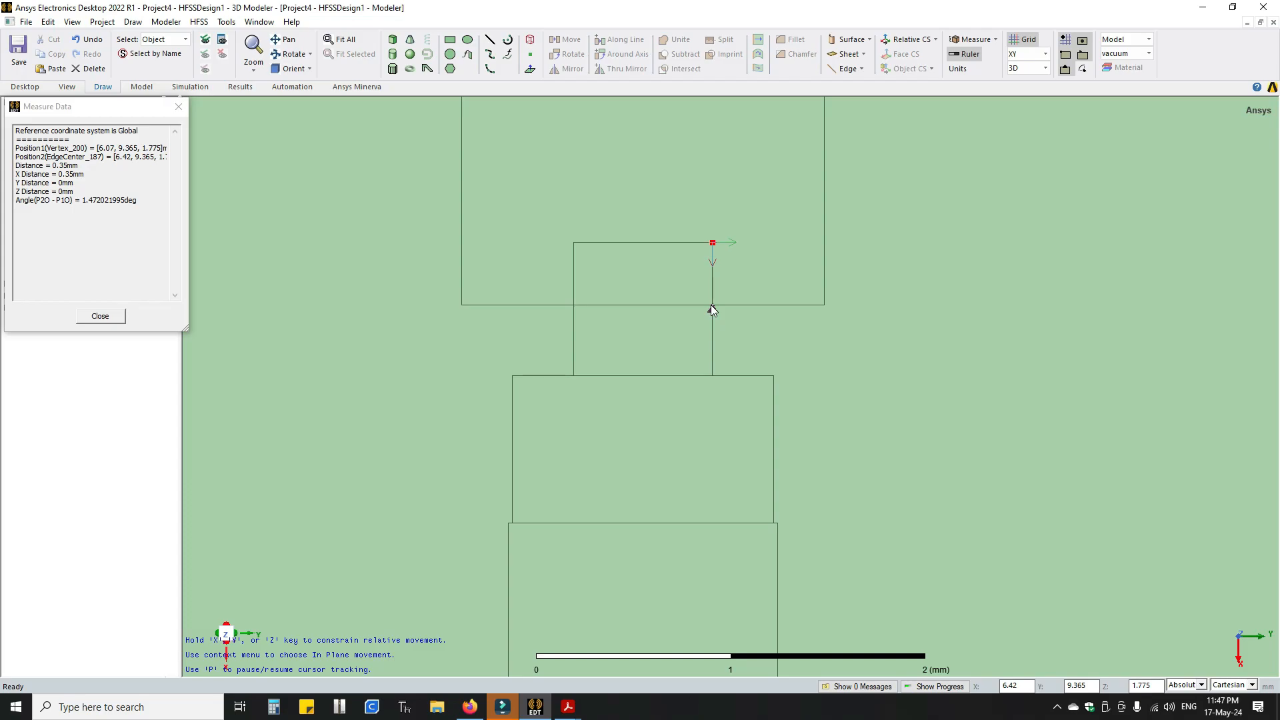
pyautogui.press('Escape')
pyautogui.scroll(-5, 711, 305)
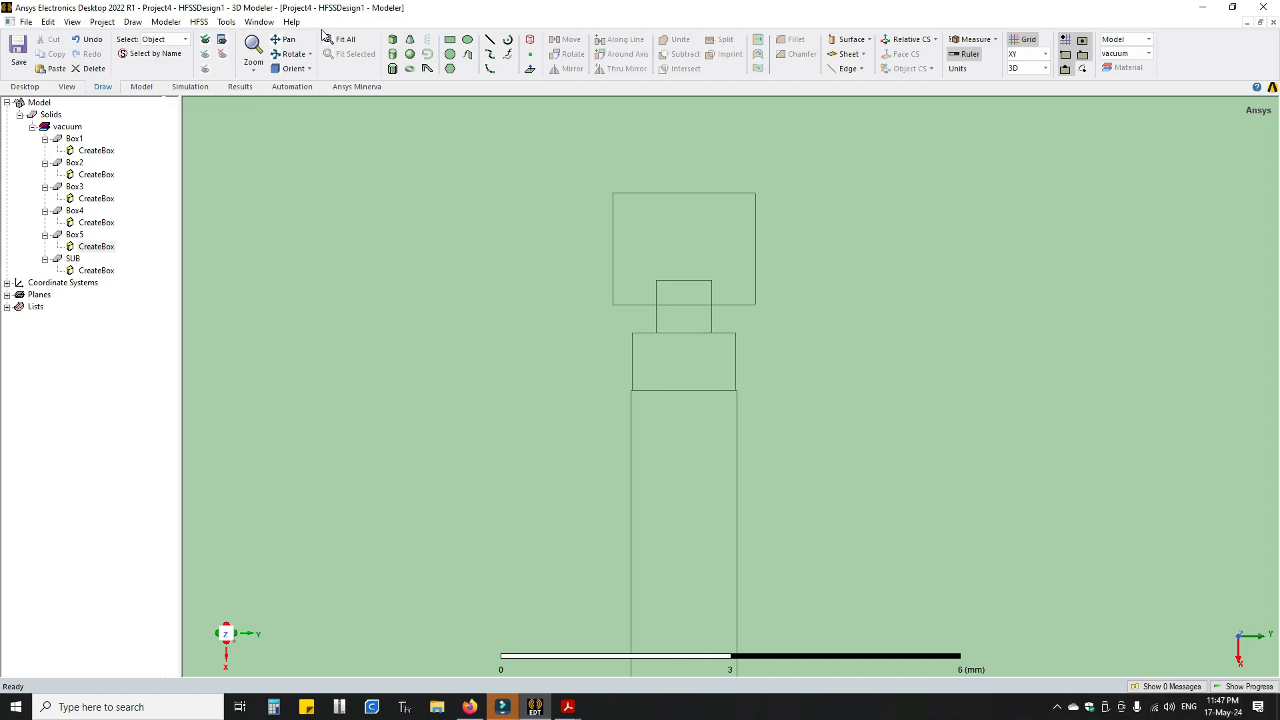
pyautogui.click(345, 42)
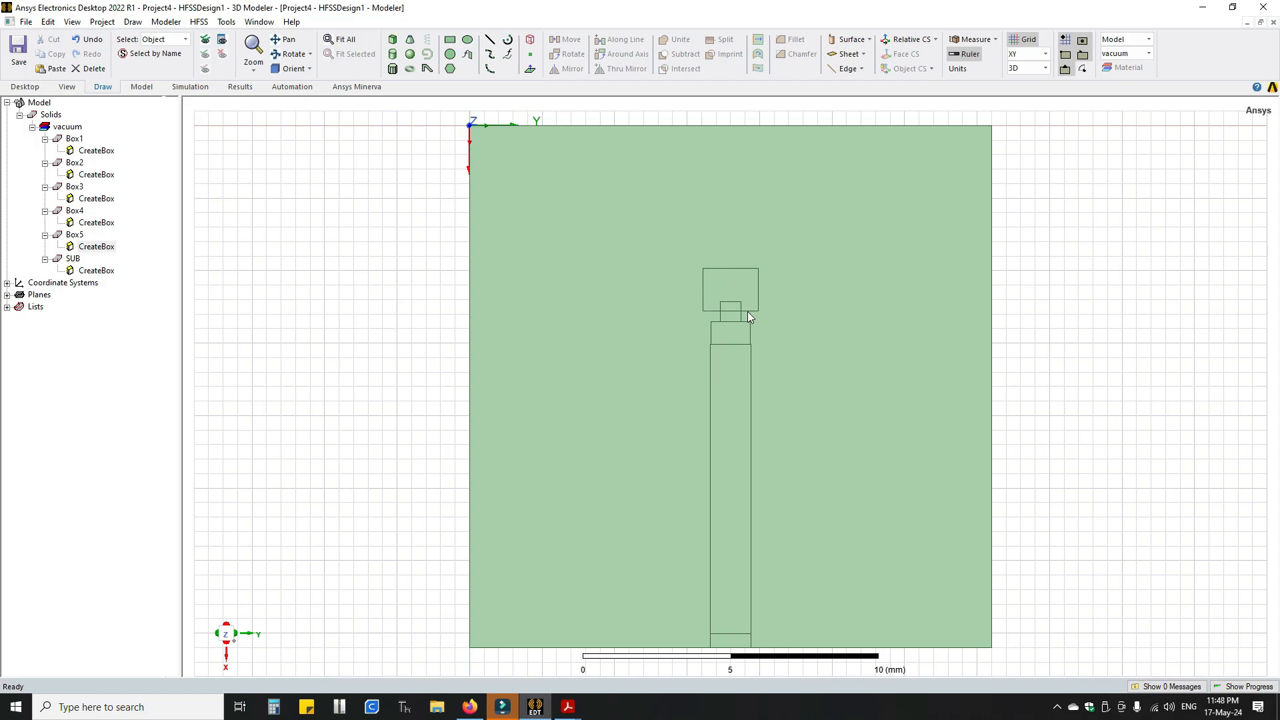
# Draw a flat box above the patch, about 1 mm along X by 2.5 mm along Y, with zero height
pyautogui.click(75, 235)
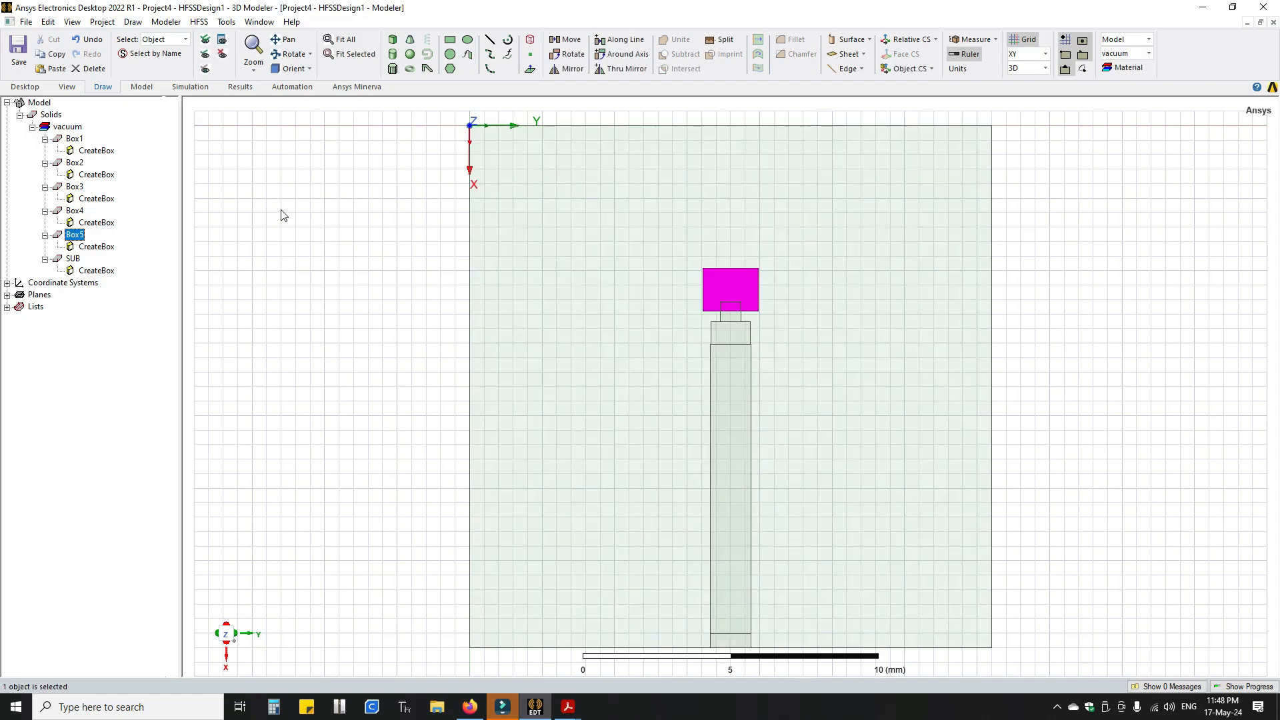
pyautogui.click(393, 42)
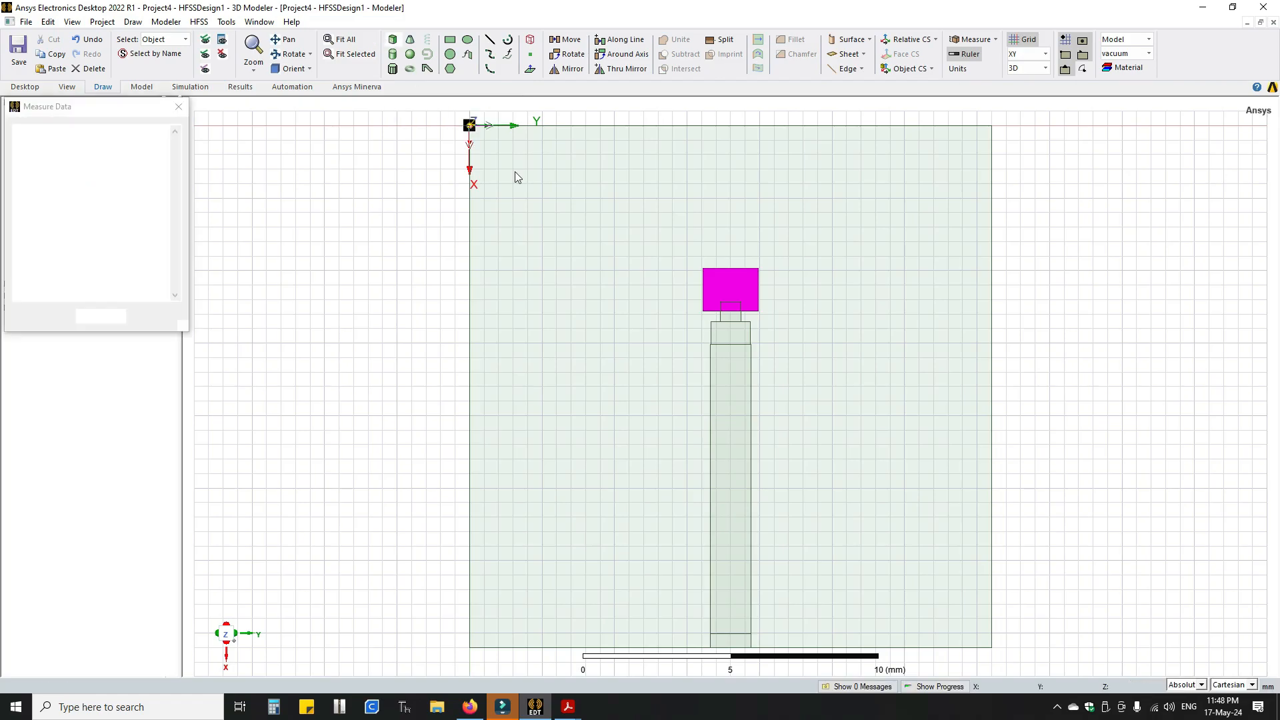
pyautogui.click(688, 212)
pyautogui.click(760, 241)
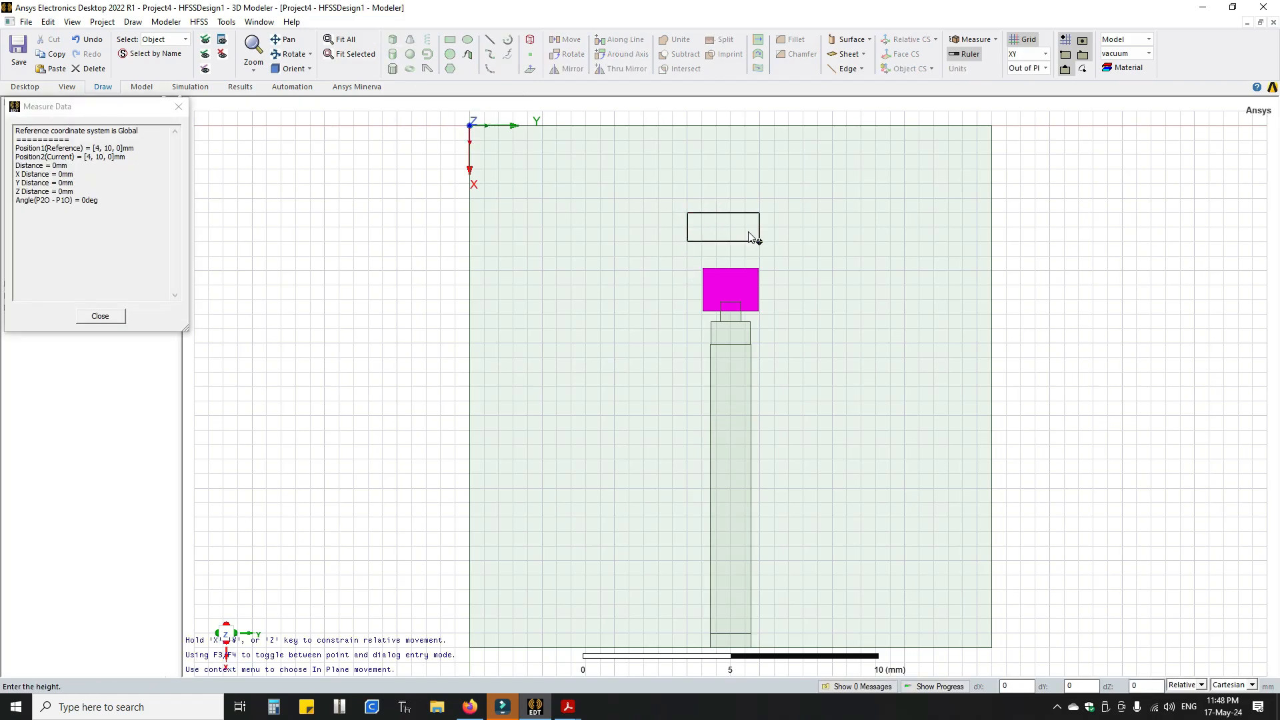
pyautogui.click(760, 241)
# Examine the Ws1 by Ls1 inset notch in the patch figure in Acrobat and return to Ansys Electronics Desktop
pyautogui.click(567, 708)
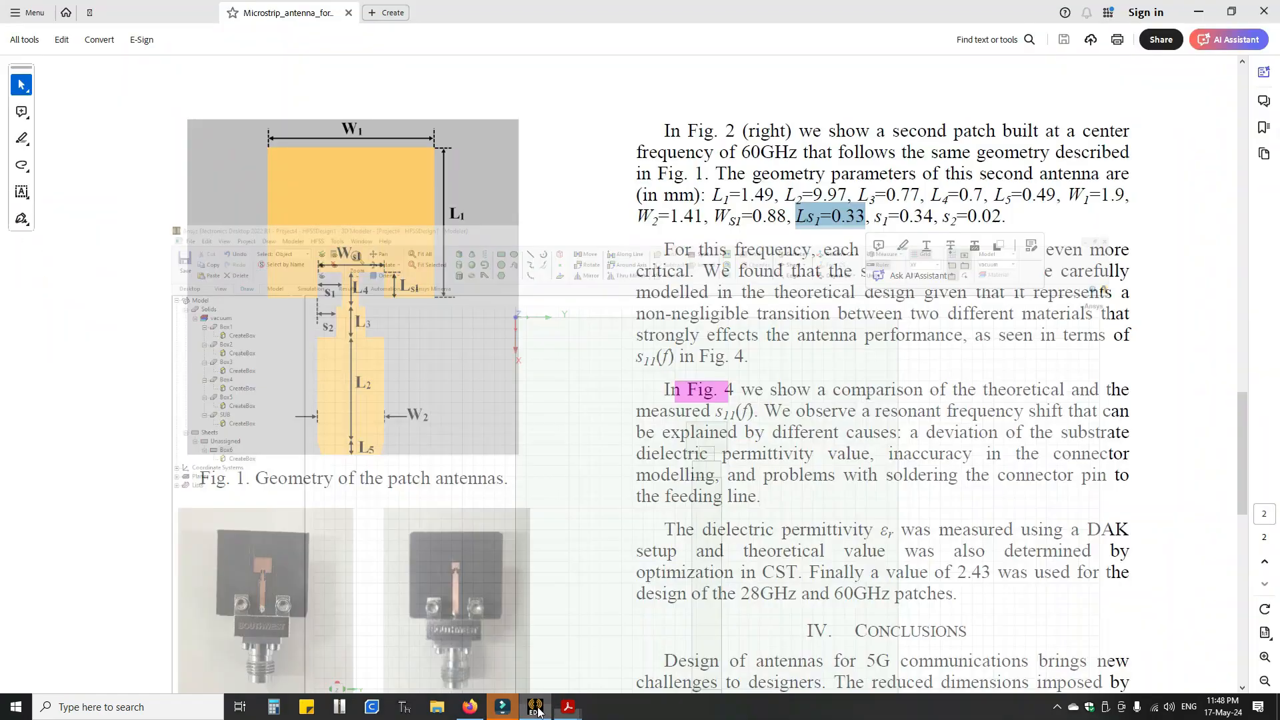
pyautogui.scroll(2, 316, 273)
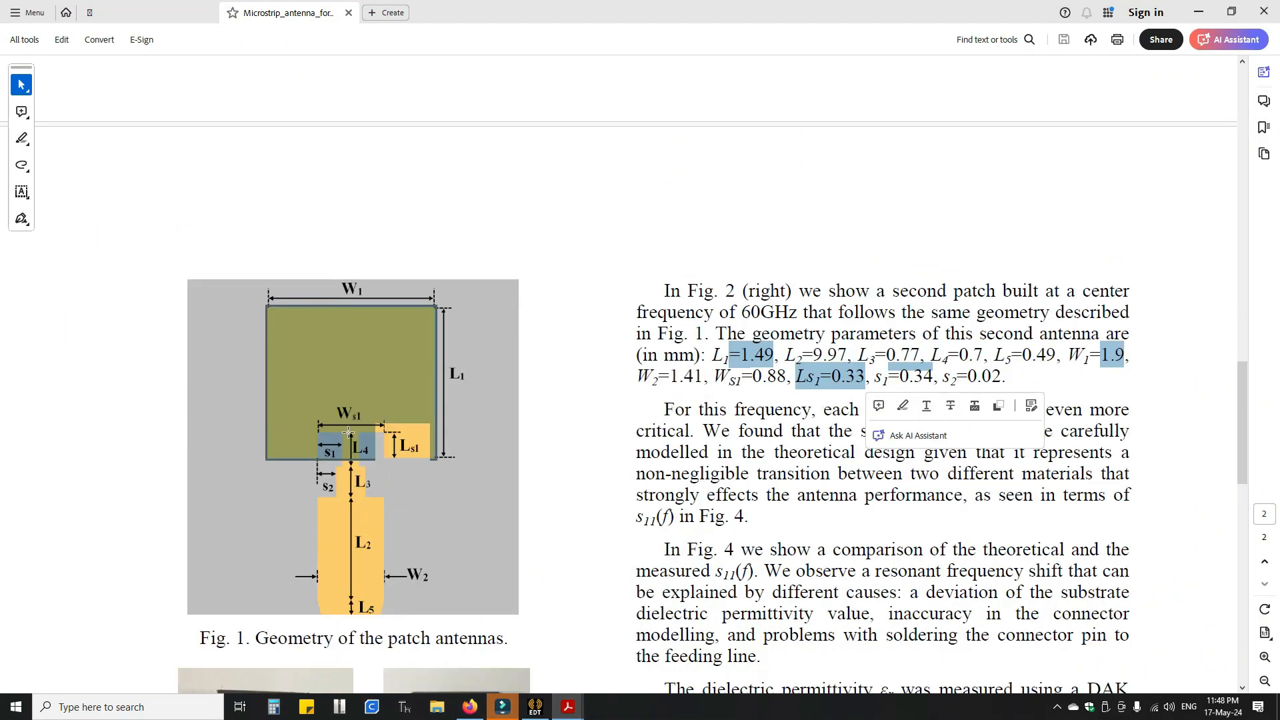
pyautogui.click(315, 402)
pyautogui.keyDown('ctrl'); pyautogui.scroll(4, 315, 402); pyautogui.keyUp('ctrl')
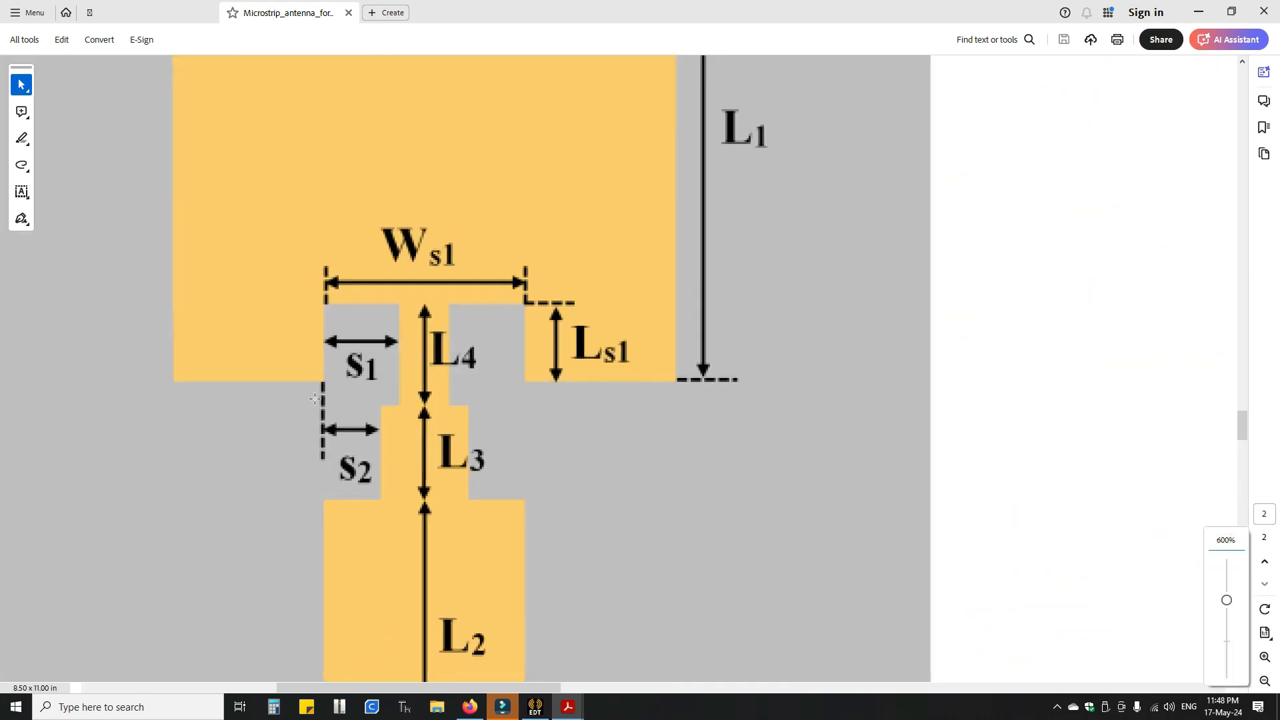
pyautogui.keyDown('ctrl'); pyautogui.scroll(-4, 350, 321); pyautogui.keyUp('ctrl')
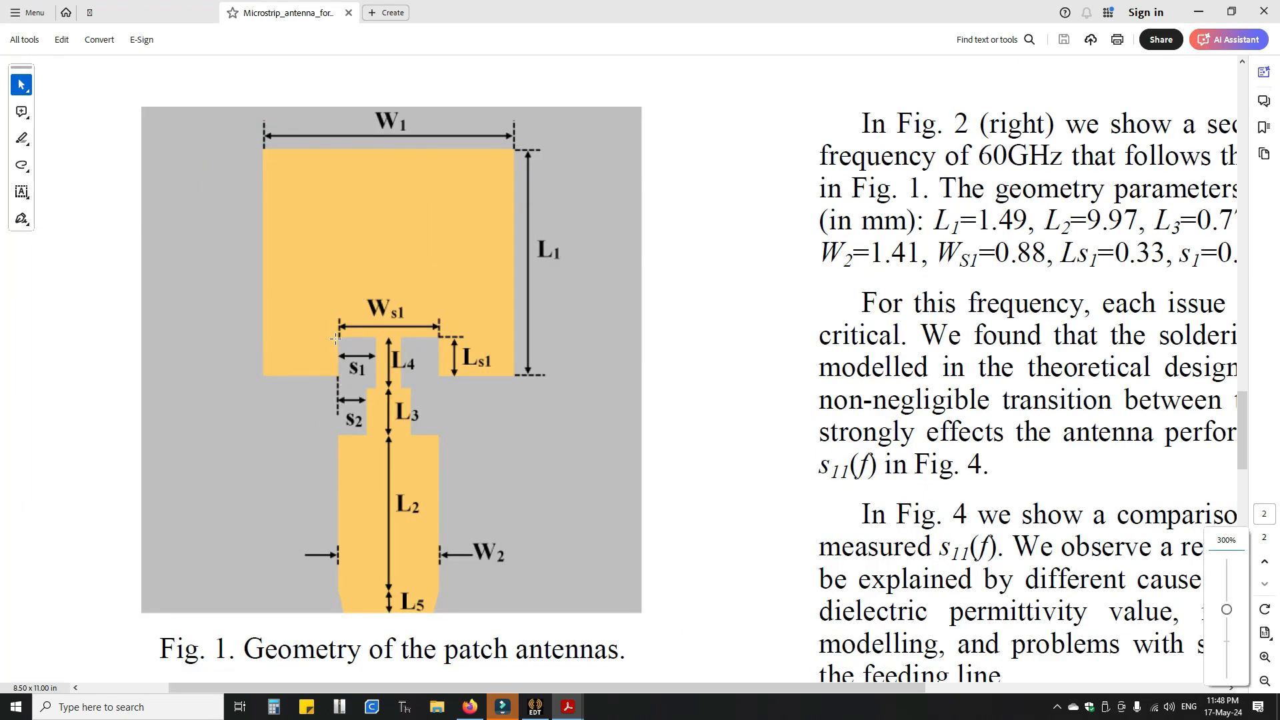
pyautogui.moveTo(336, 337); pyautogui.dragTo(439, 378)
pyautogui.moveTo(263, 147); pyautogui.dragTo(514, 378)
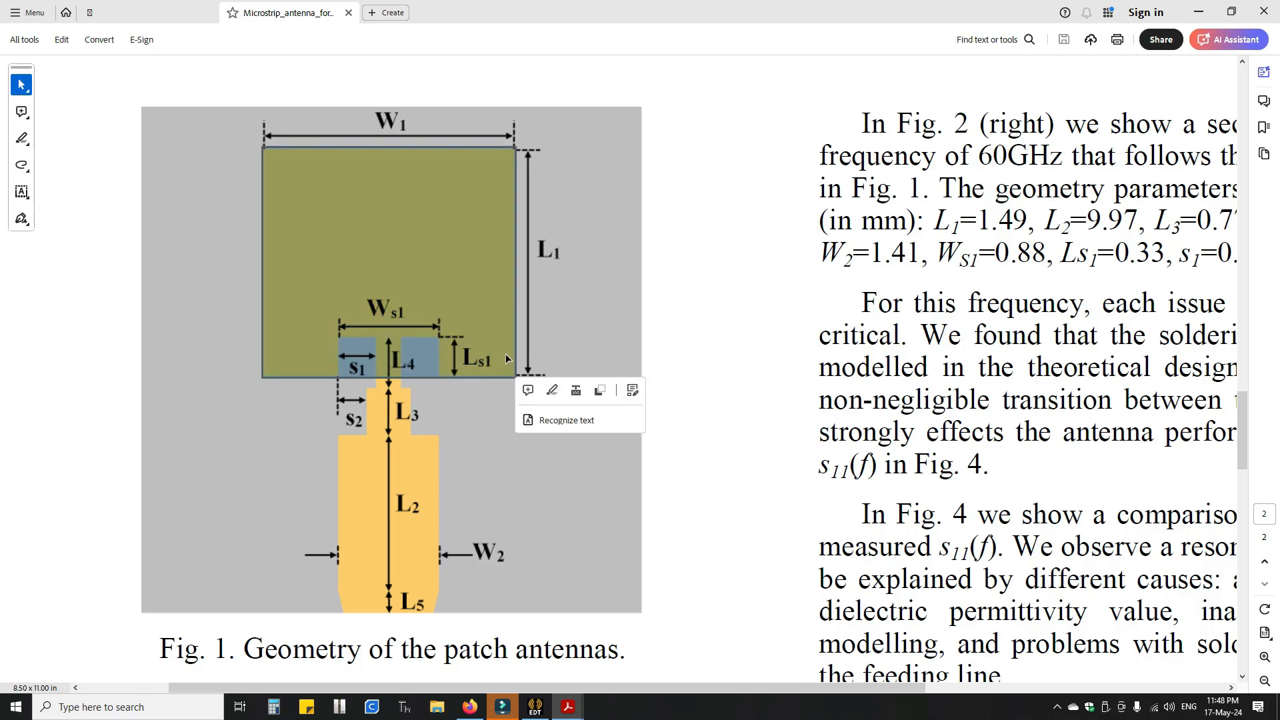
pyautogui.click(346, 350)
pyautogui.moveTo(338, 338); pyautogui.dragTo(440, 379)
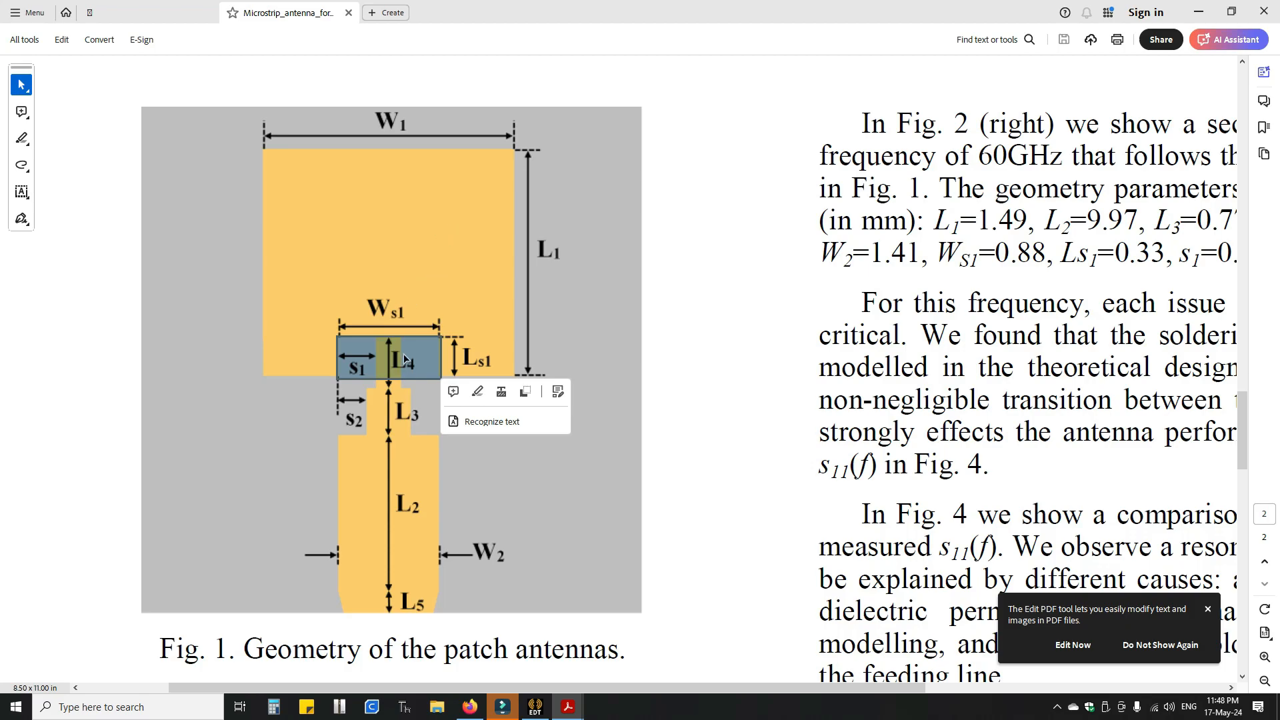
pyautogui.click(545, 712)
pyautogui.click(545, 717)
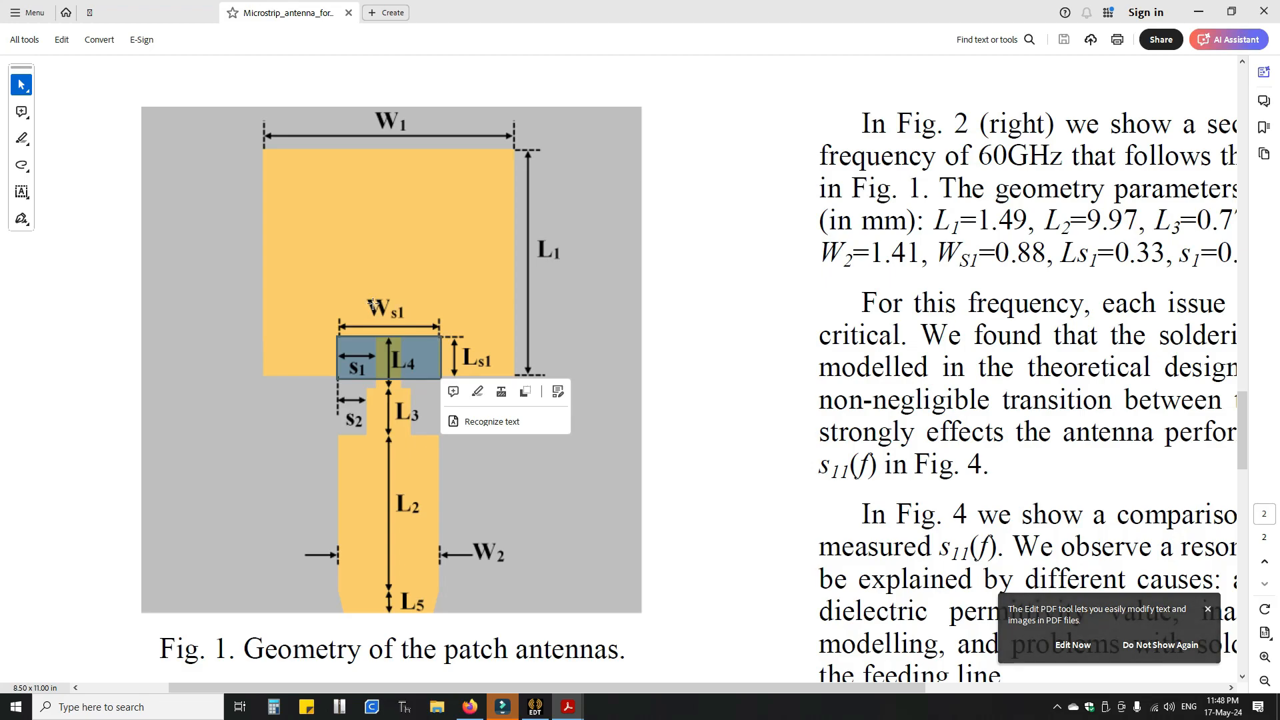
pyautogui.click(550, 707)
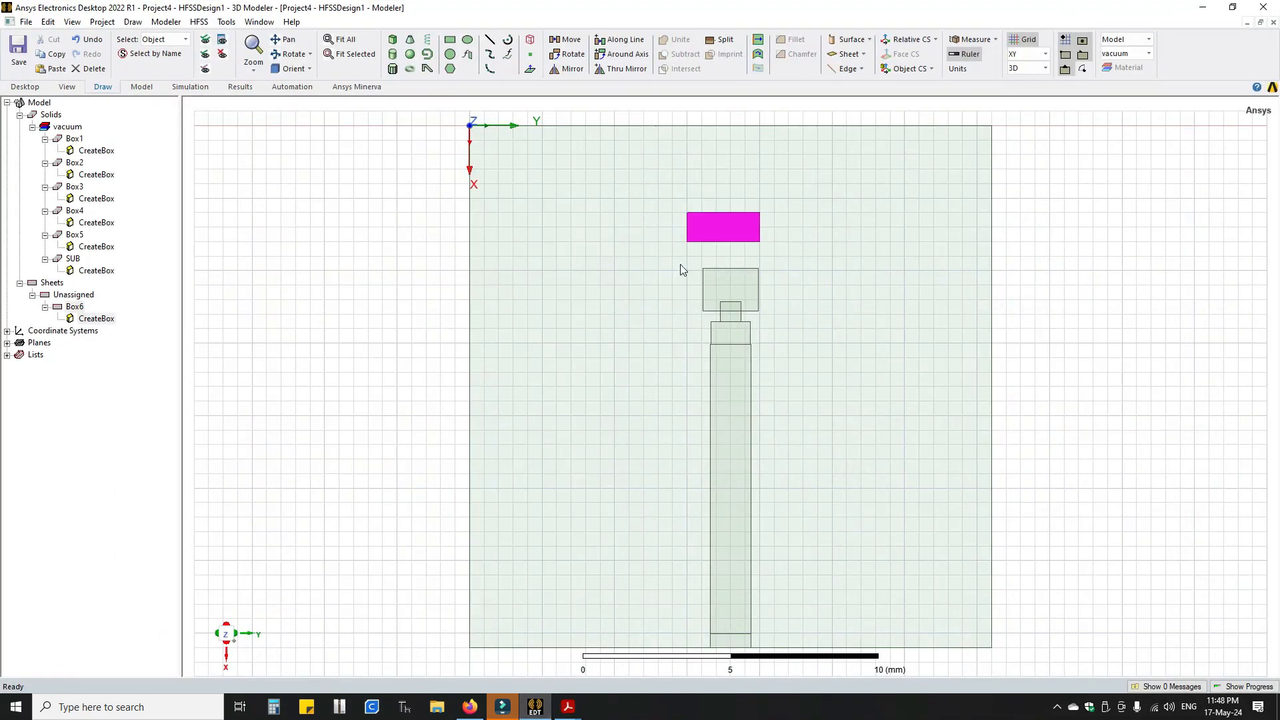
# Open the new flat box's creation properties and enter the new variable Ws1 as its YSize
pyautogui.click(703, 231)
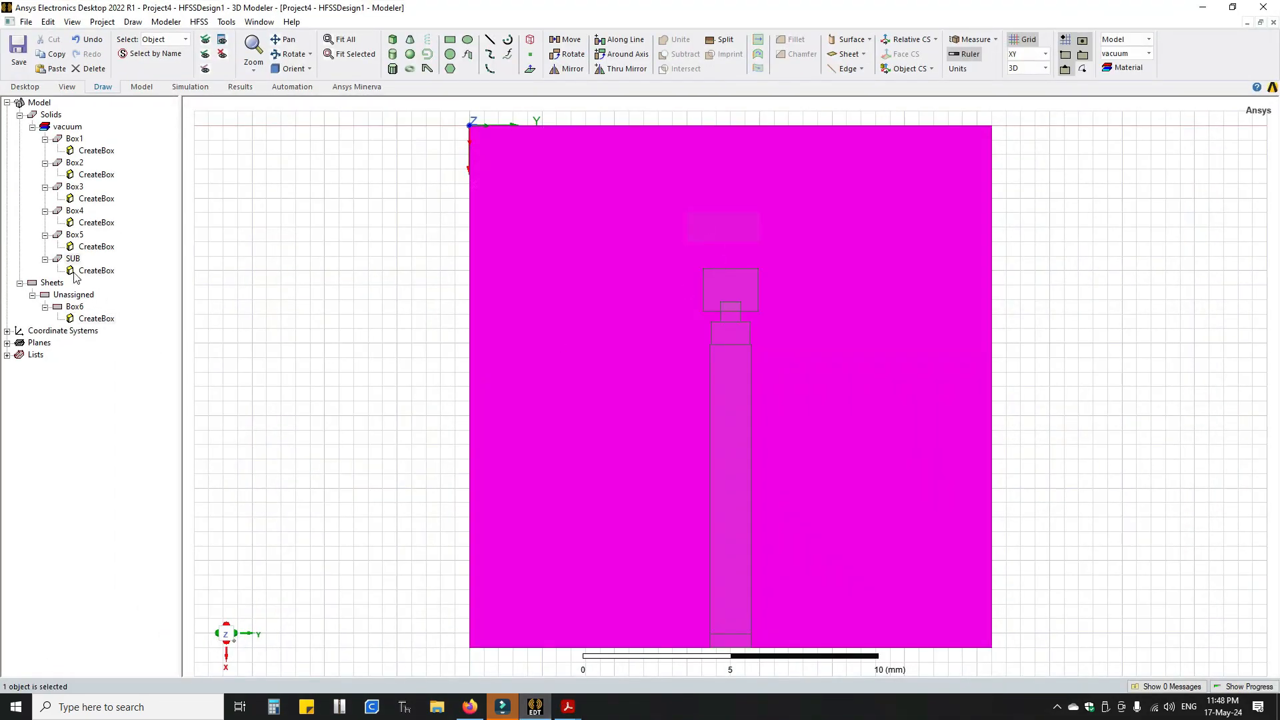
pyautogui.click(75, 308)
pyautogui.doubleClick(99, 319)
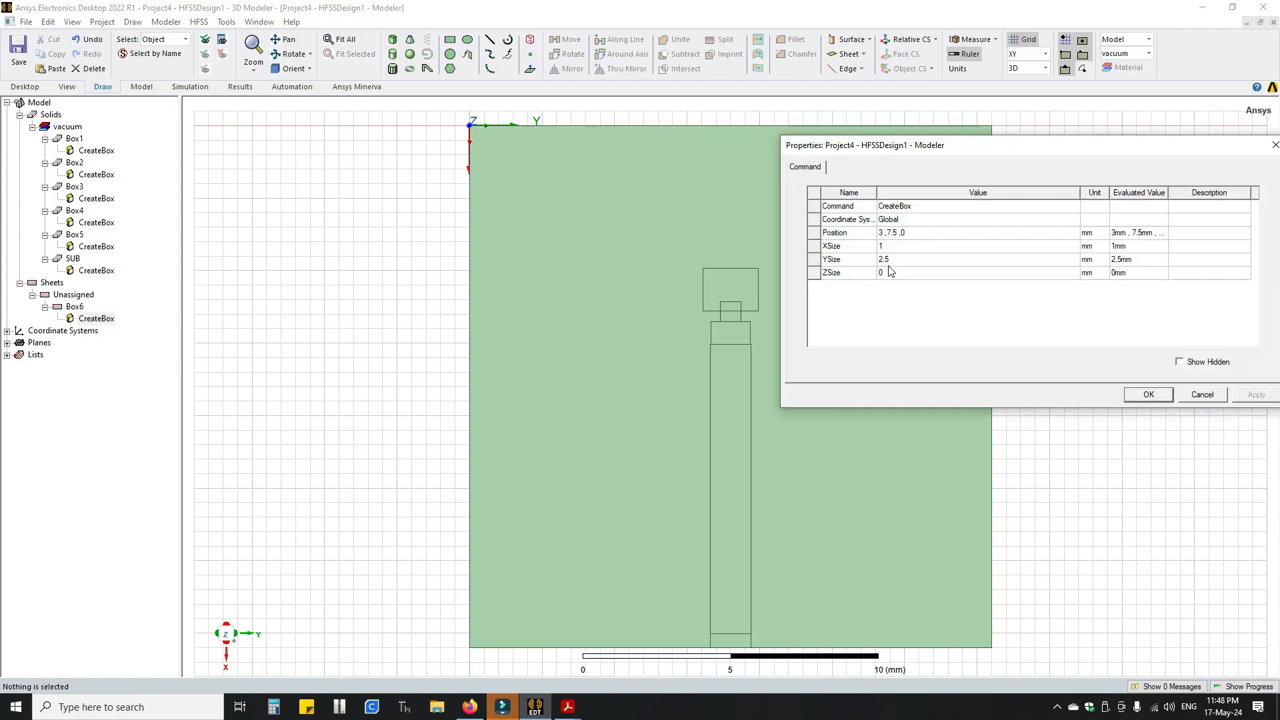
pyautogui.click(902, 260)
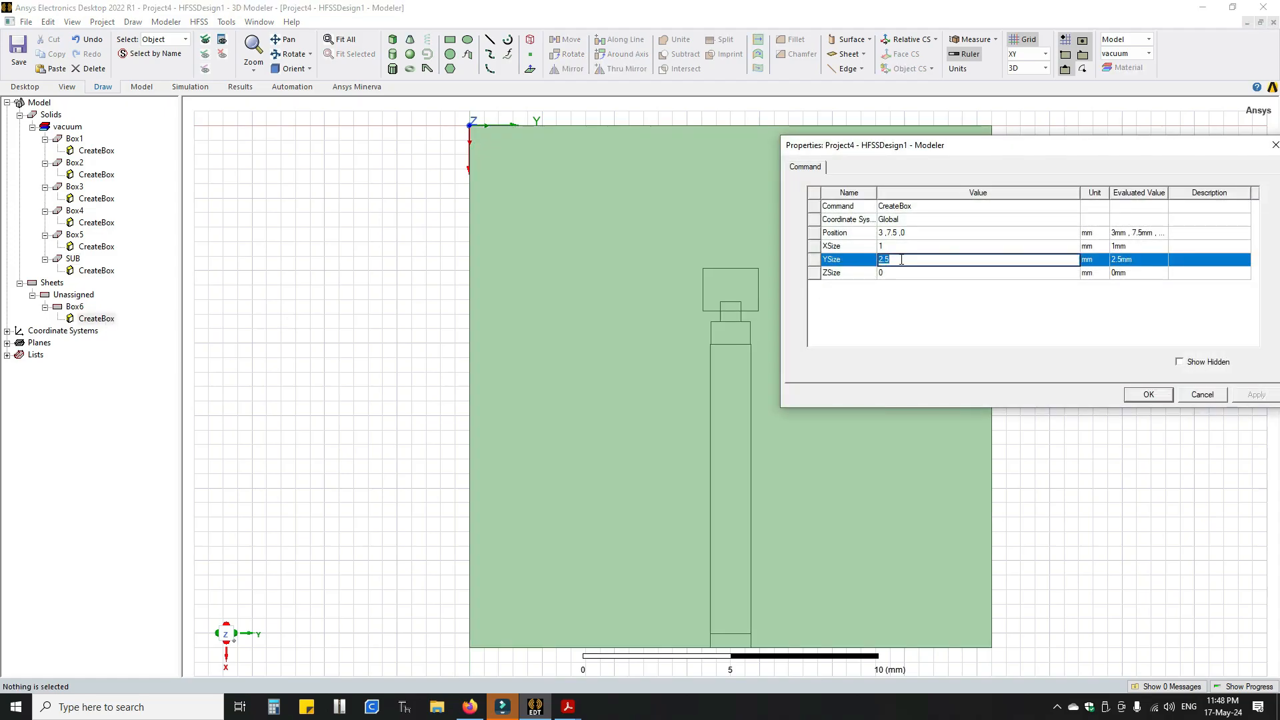
pyautogui.write('Ws1')
pyautogui.press('Return')
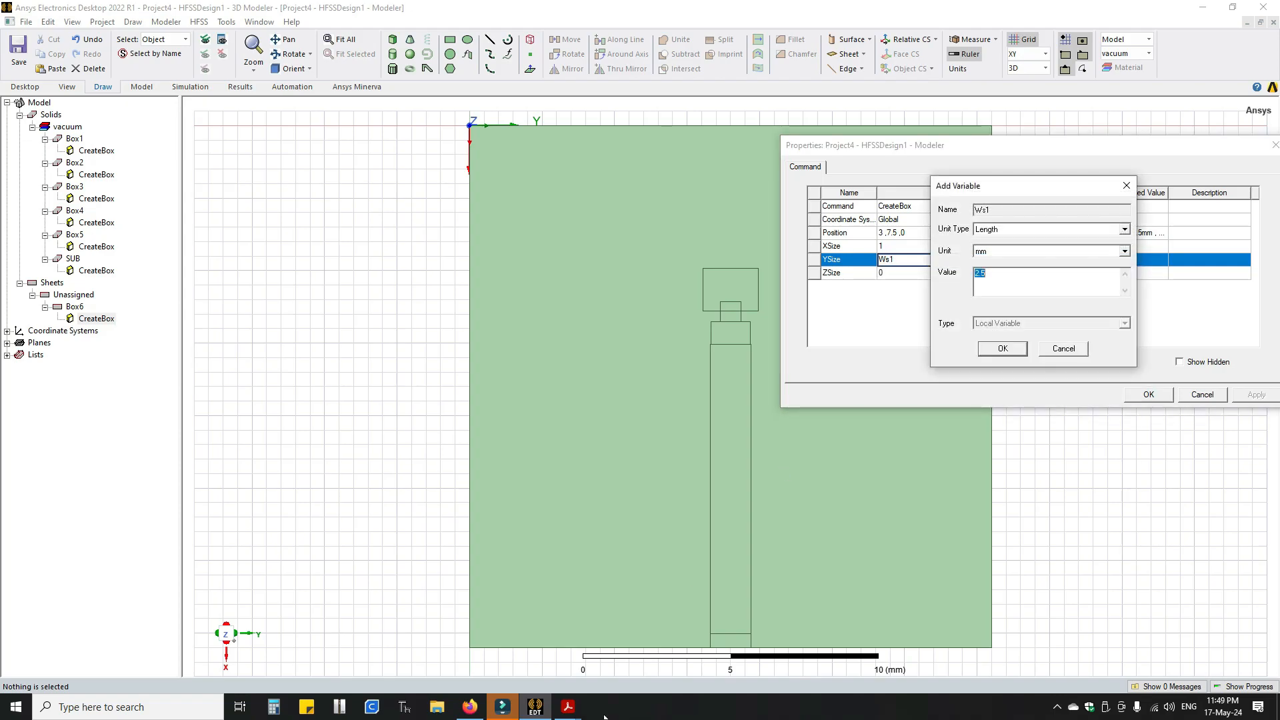
# Check Ws1 in the PDF in Acrobat, return to Ansys Electronics Desktop, define Ws1 as 0.88 mm and accept the box properties
pyautogui.moveTo(574, 707)
pyautogui.click(576, 659)
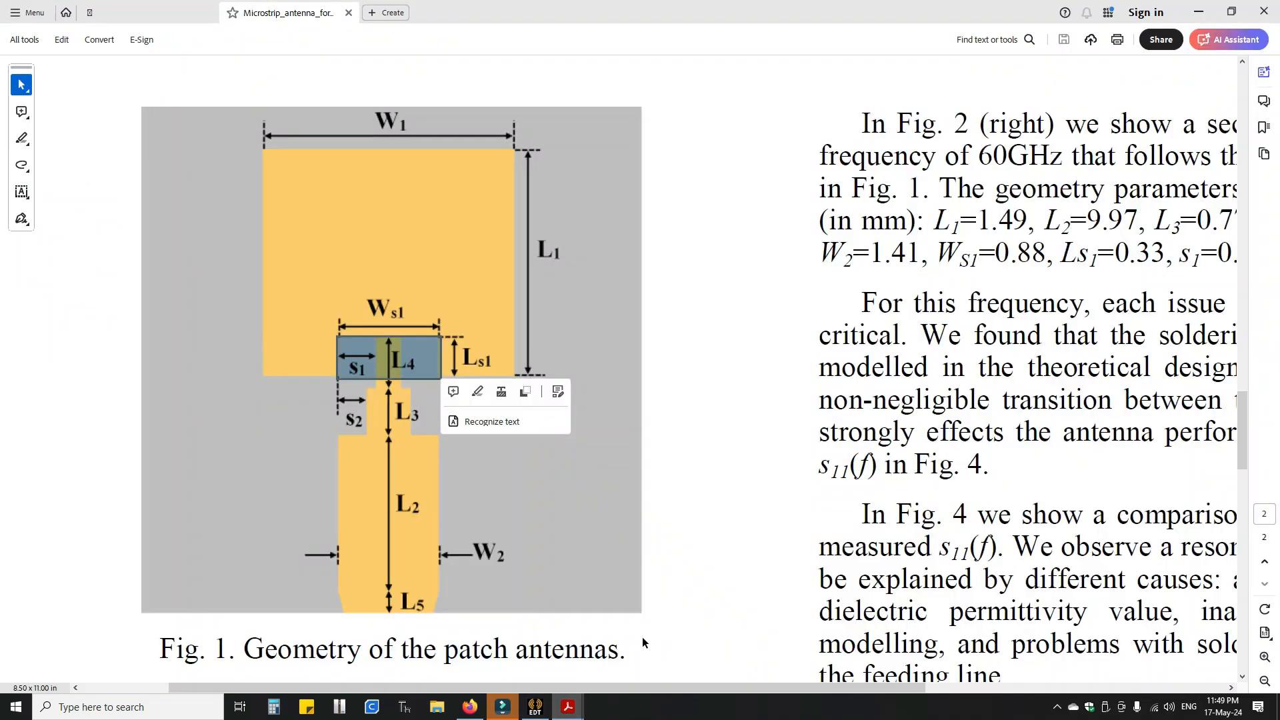
pyautogui.moveTo(996, 254); pyautogui.dragTo(1047, 255)
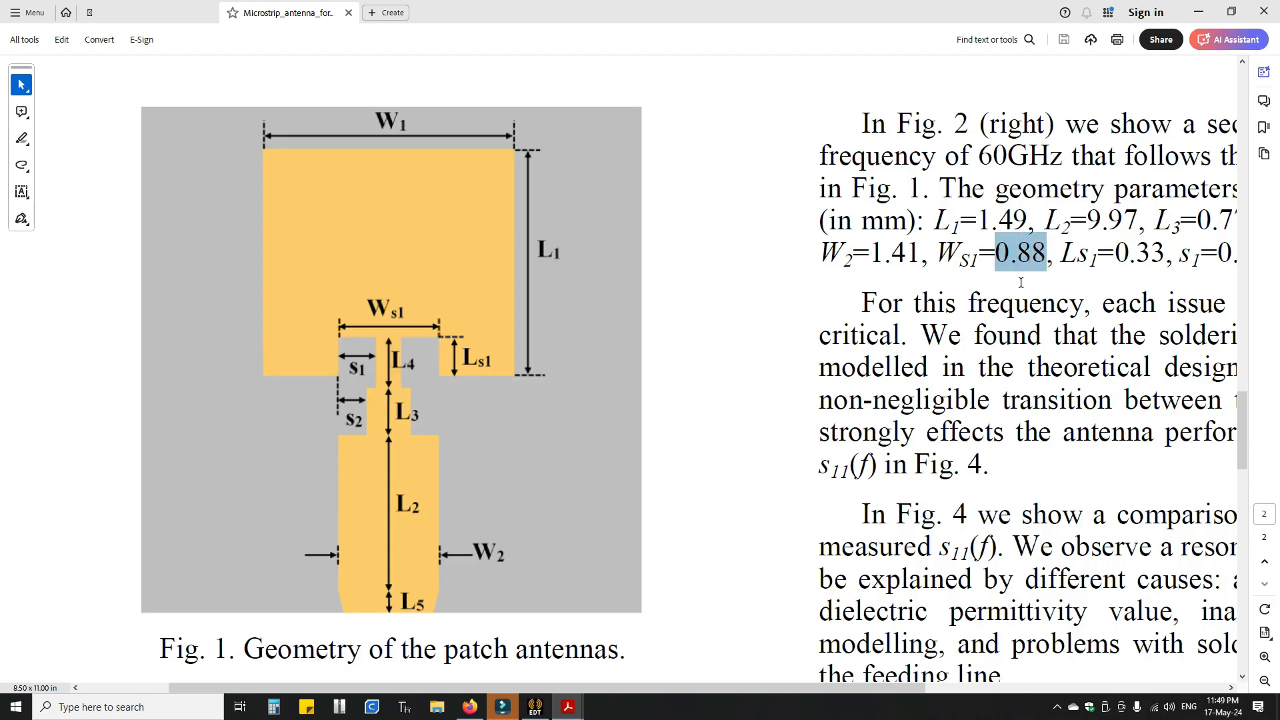
pyautogui.click(535, 707)
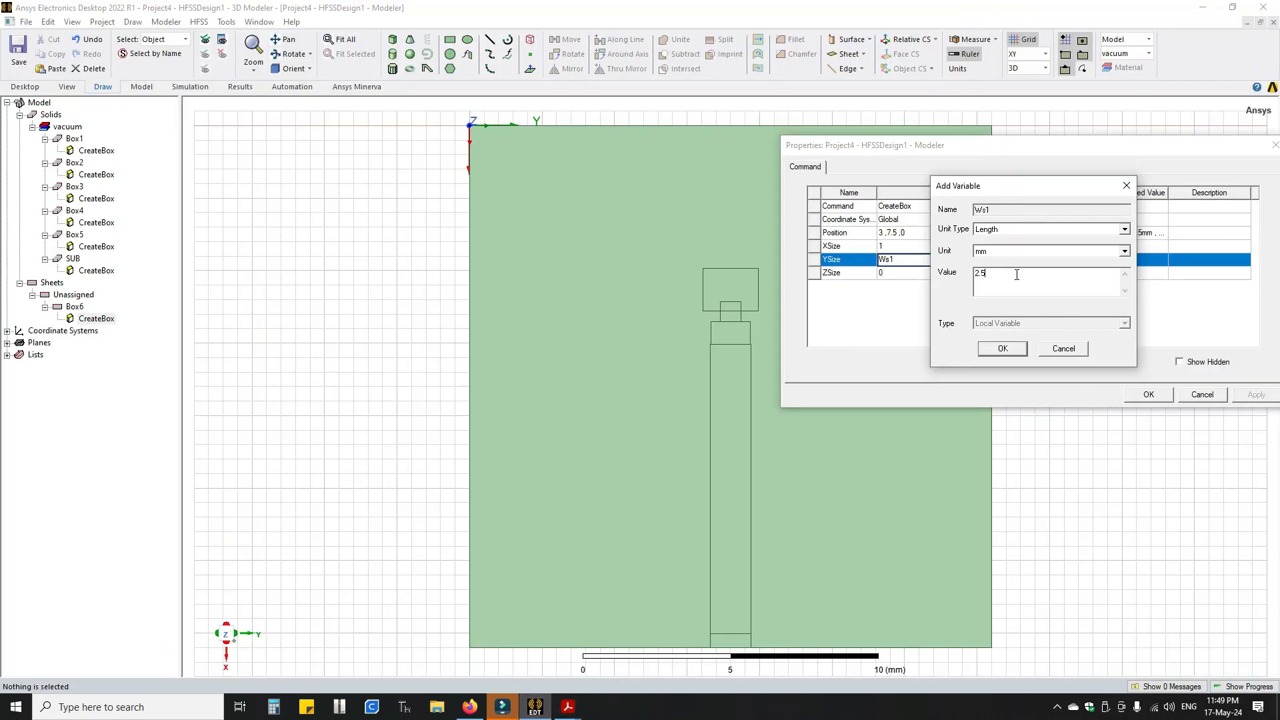
pyautogui.write('0.88')
pyautogui.click(1003, 348)
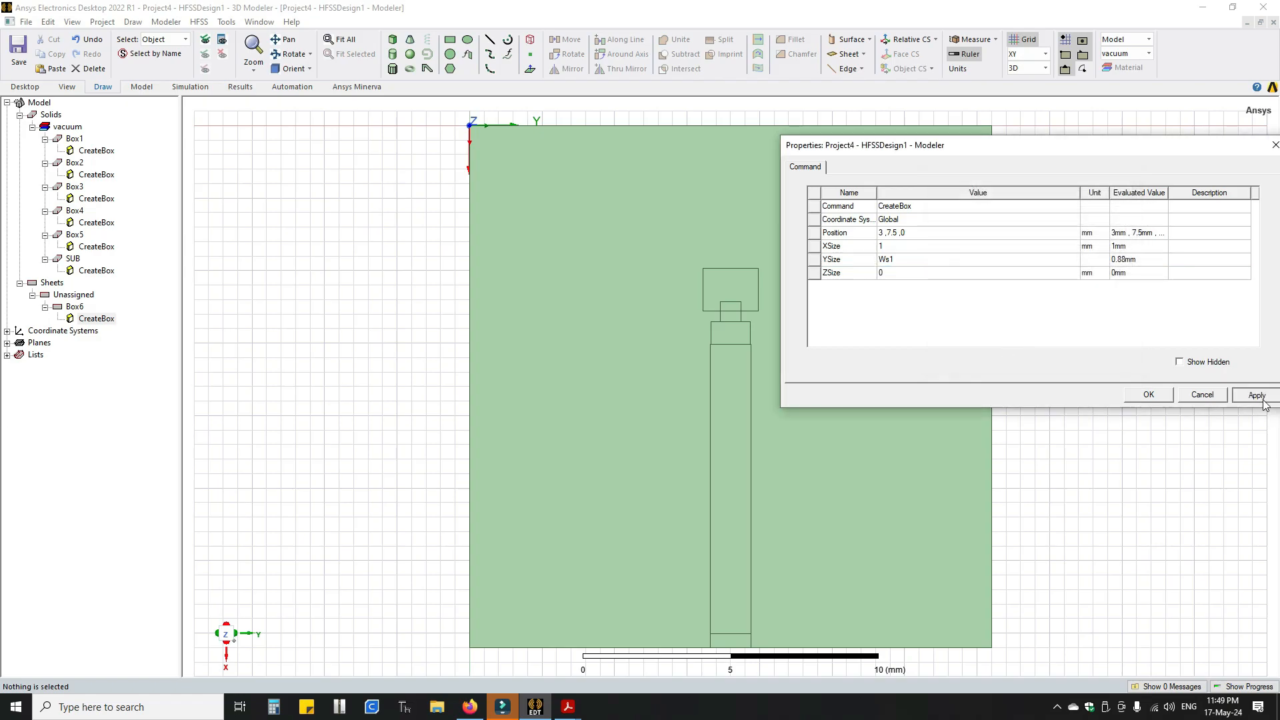
pyautogui.click(1145, 399)
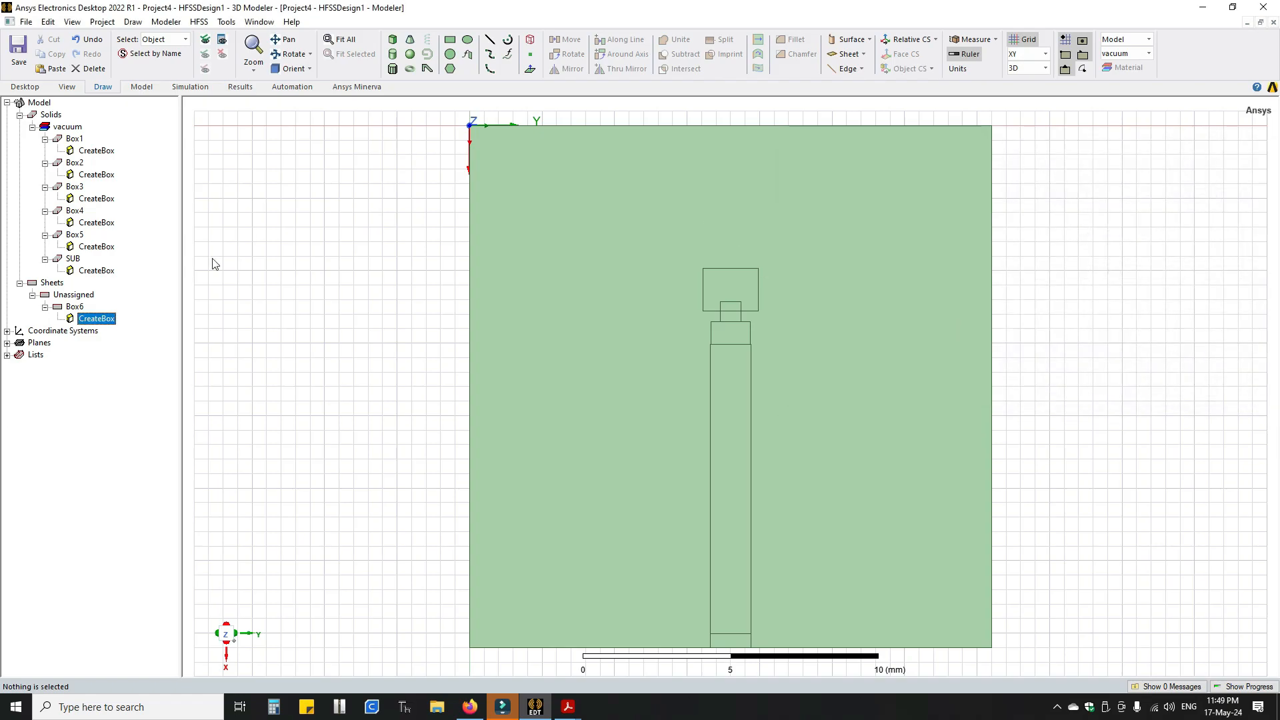
# Reopen the notch box's creation properties and set its Z position to T
pyautogui.doubleClick(89, 323)
pyautogui.click(934, 233)
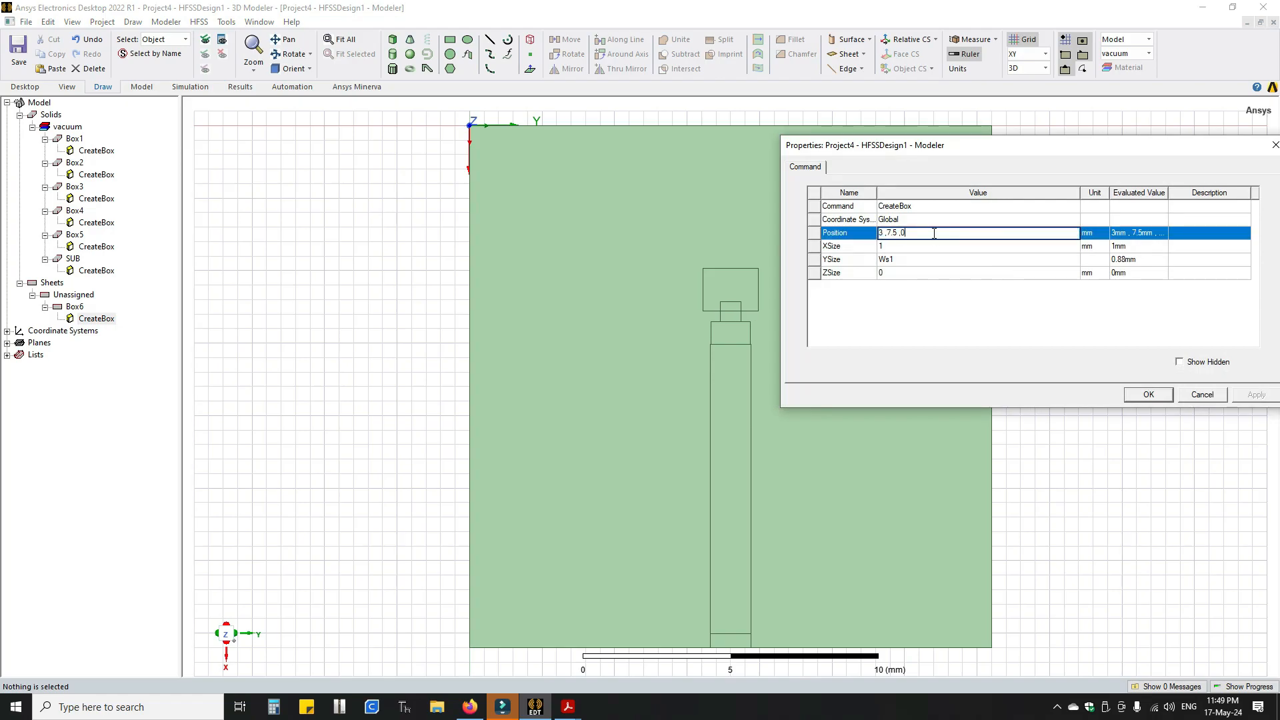
pyautogui.write('T')
pyautogui.click(924, 333)
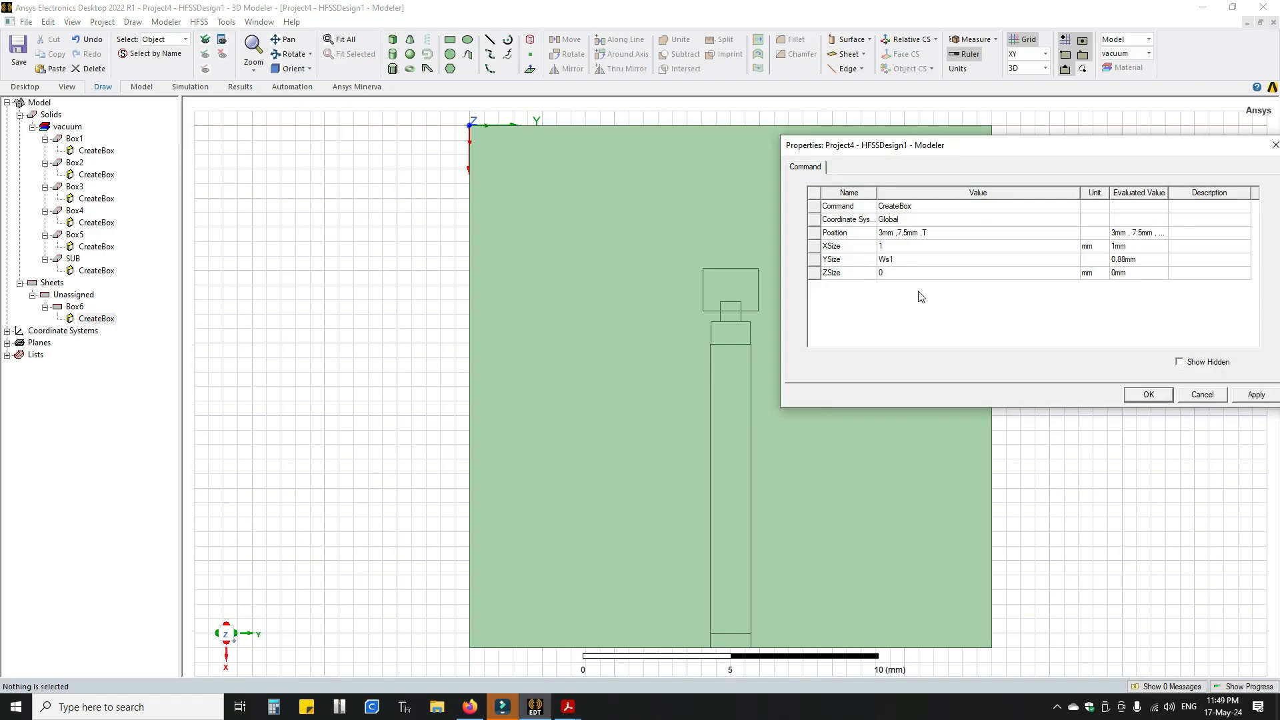
# Set the notch box's ZSize to the variable mt and apply it
pyautogui.click(924, 276)
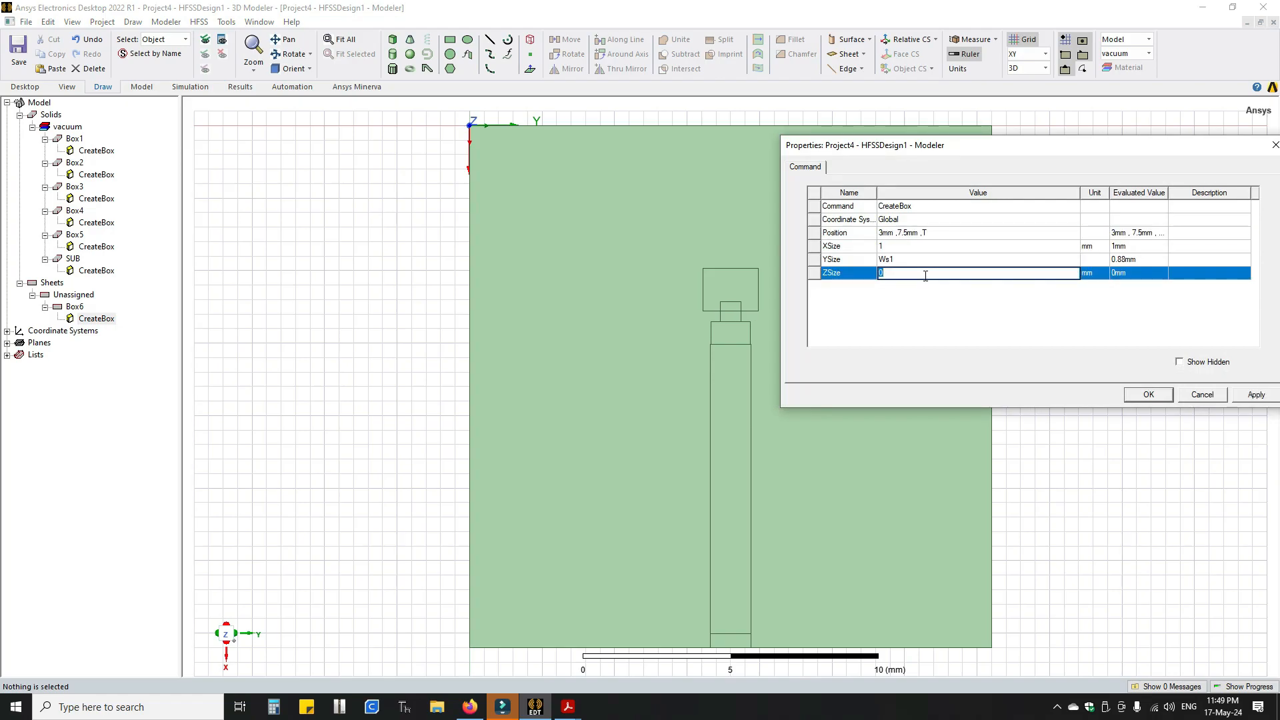
pyautogui.write('M')
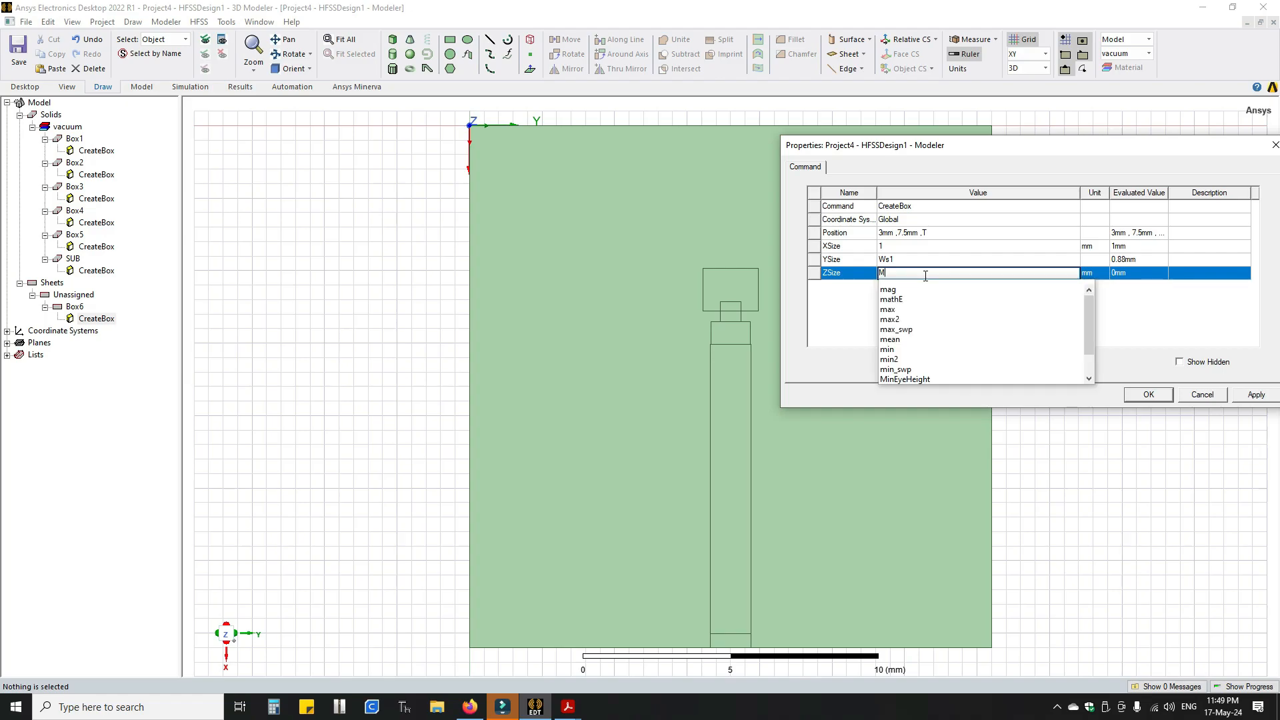
pyautogui.write('t')
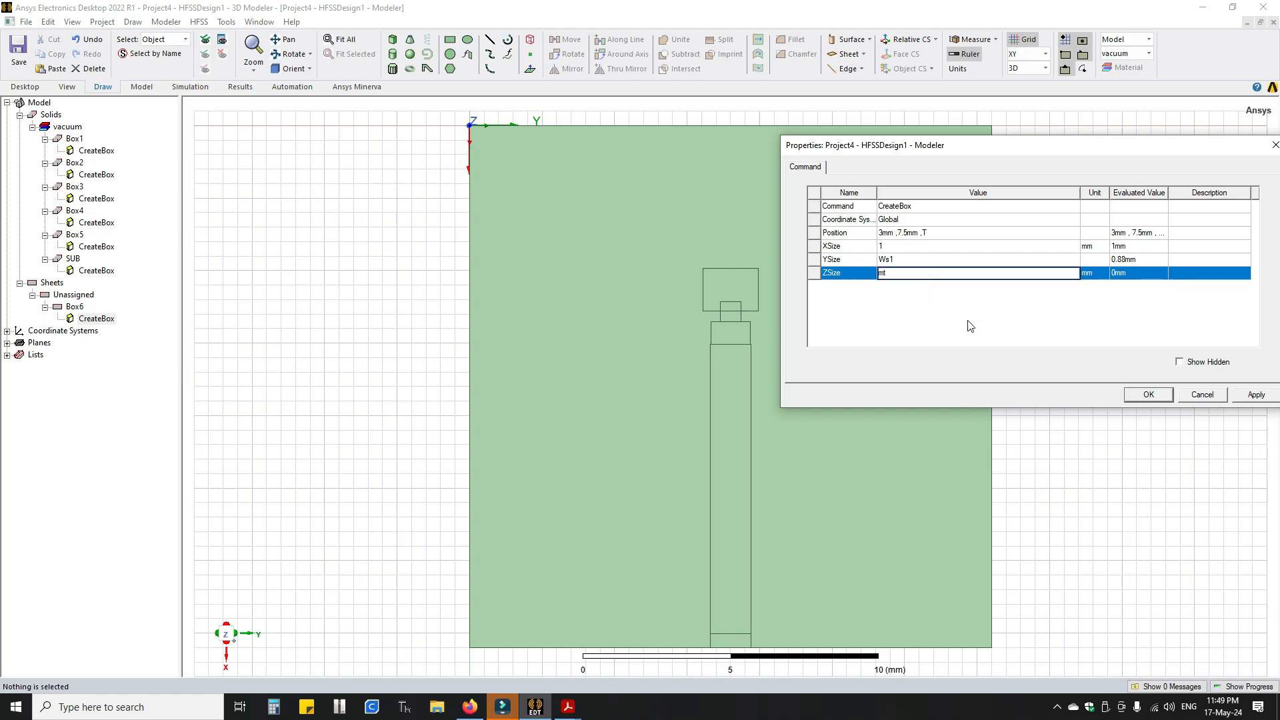
pyautogui.click(970, 325)
pyautogui.click(1256, 395)
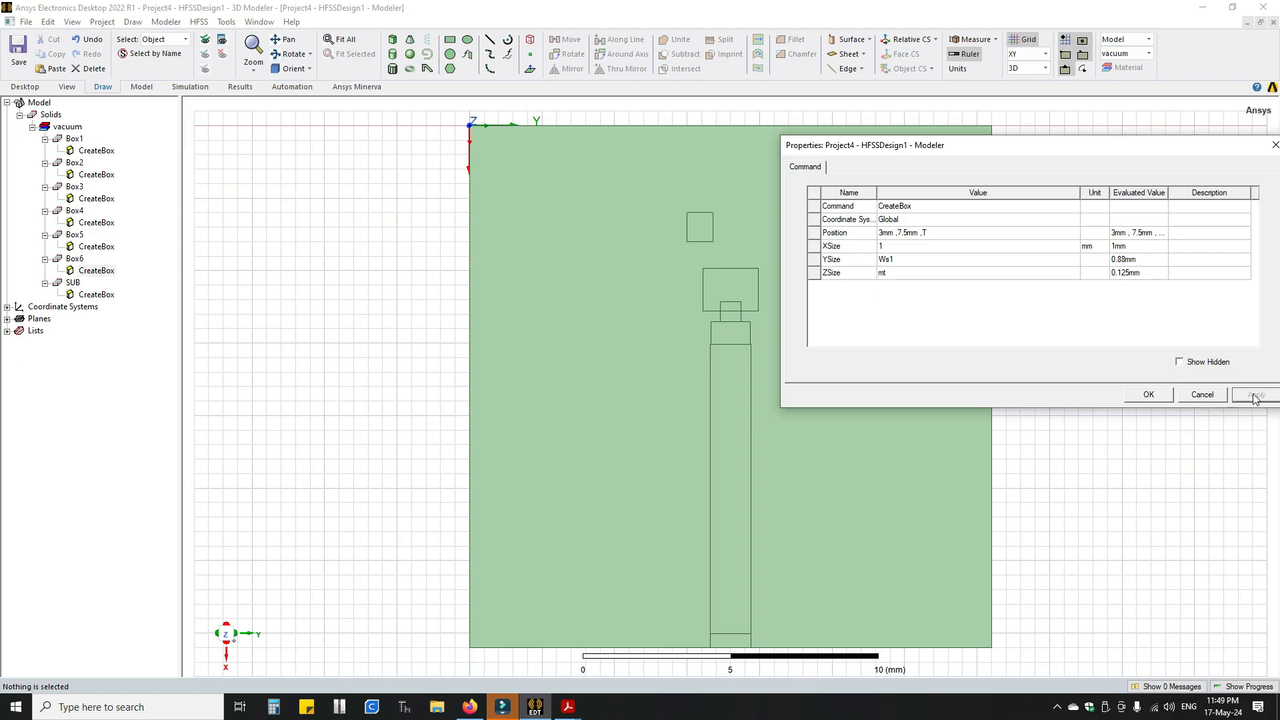
# Check the notch length label in the Acrobat figure, return to Ansys Electronics Desktop and set the notch box's XSize to Ls1
pyautogui.click(565, 708)
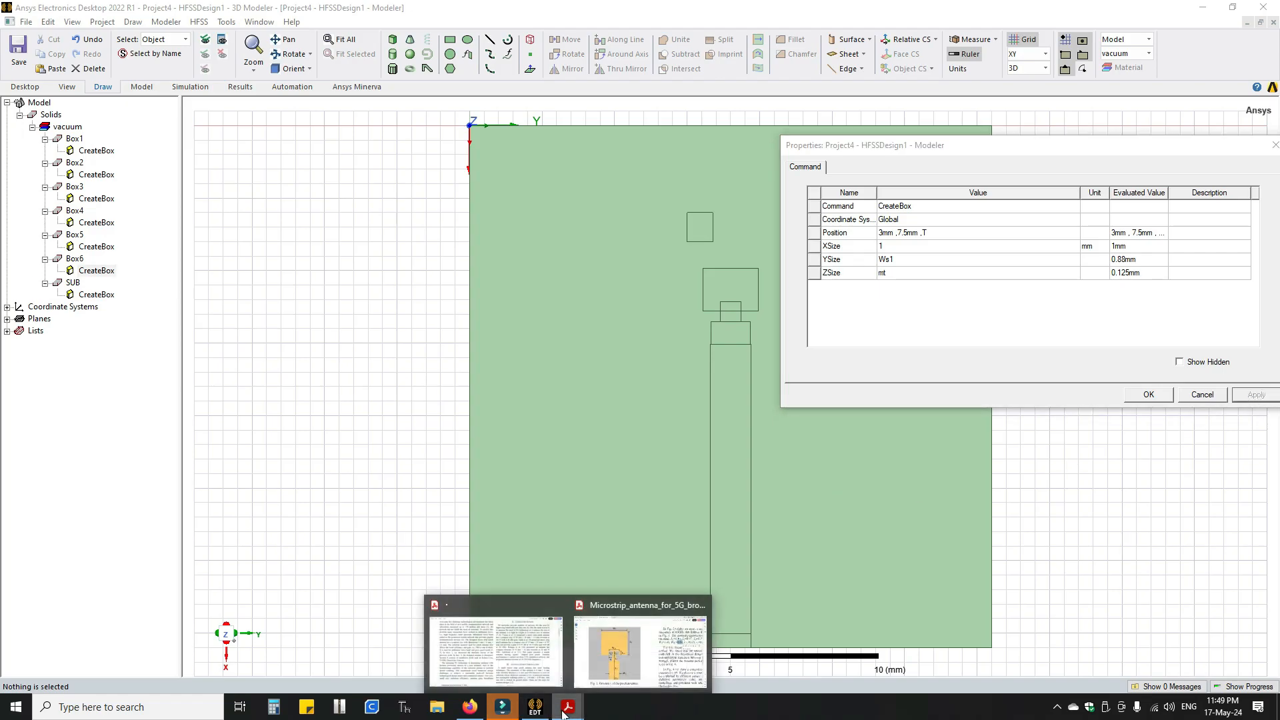
pyautogui.click(640, 643)
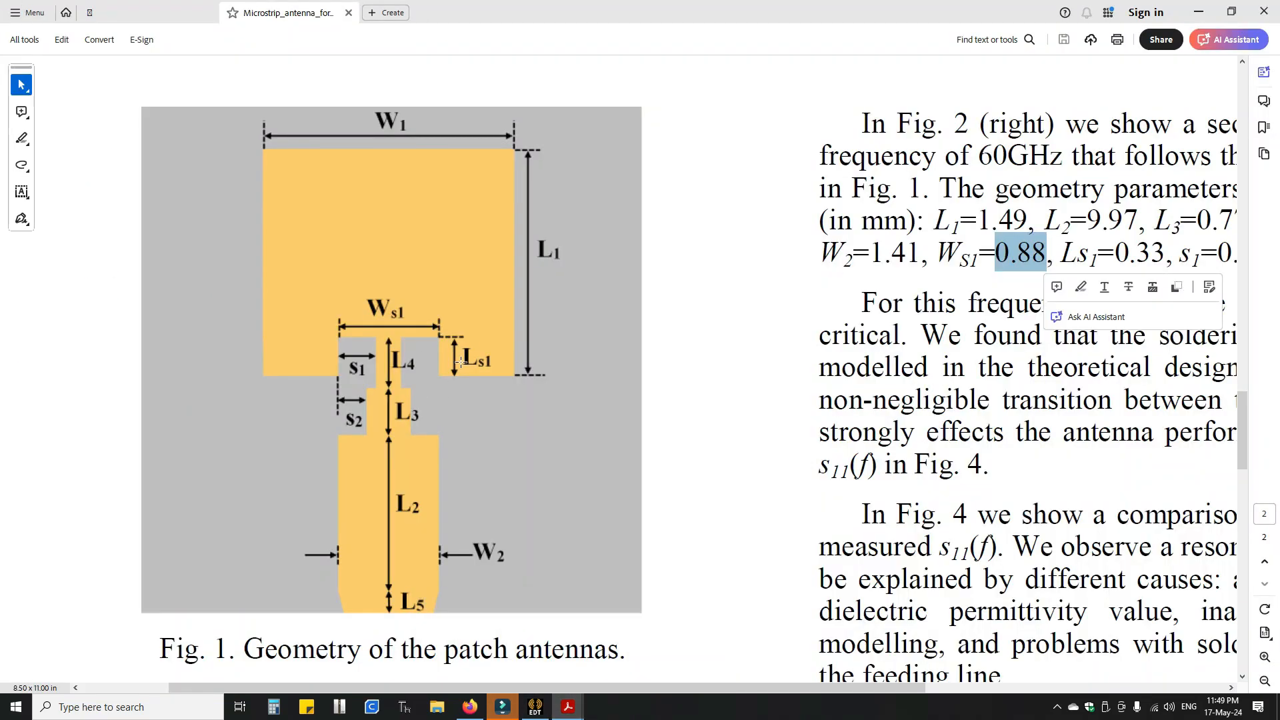
pyautogui.click(535, 707)
pyautogui.click(920, 246)
pyautogui.write('Ls1')
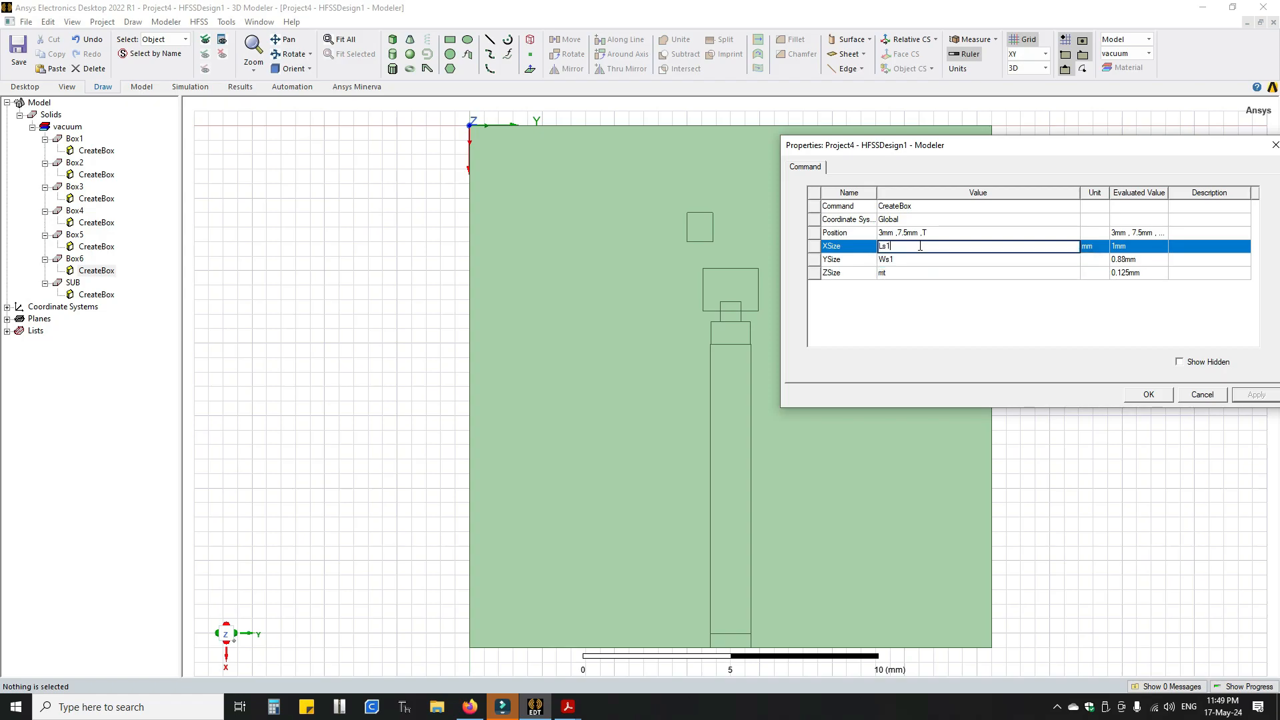
pyautogui.press('Return')
pyautogui.click(1273, 400)
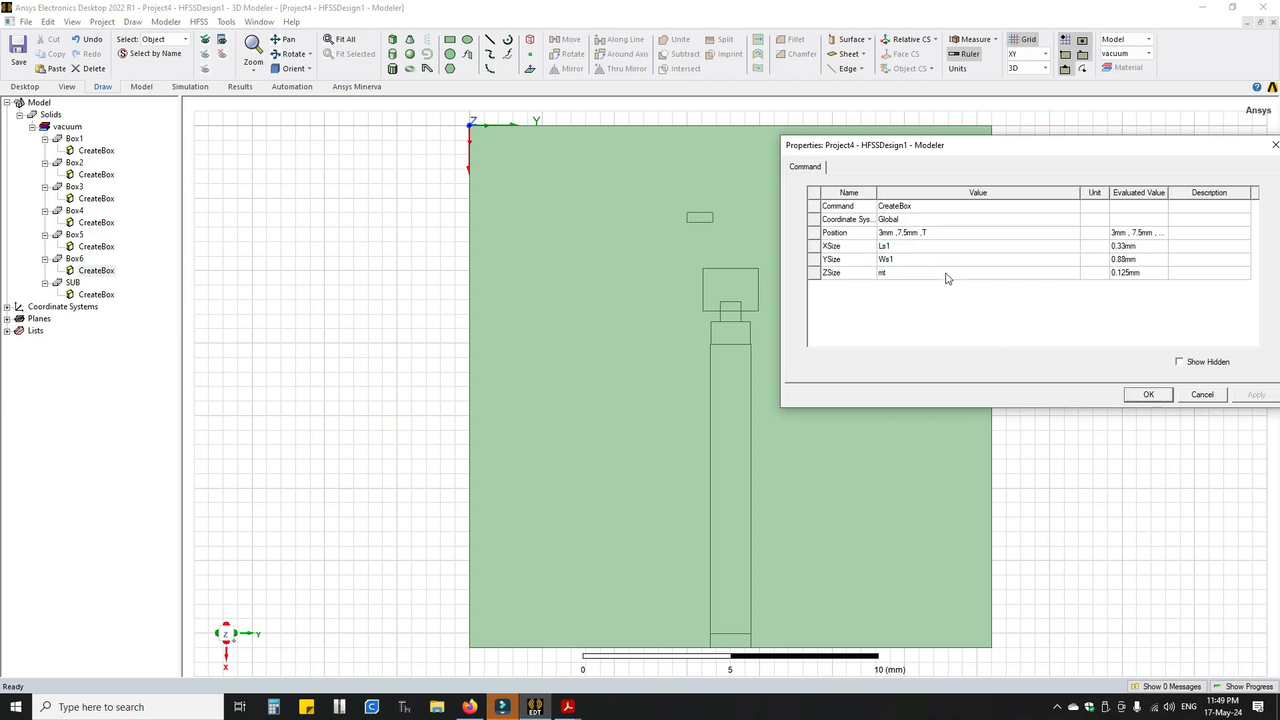
# Set the notch box's Y position to Len/2-Ws1/2 and accept the box properties
pyautogui.click(918, 237)
pyautogui.press('BackSpace')
pyautogui.press('BackSpace')
pyautogui.press('BackSpace')
pyautogui.press('BackSpace')
pyautogui.press('BackSpace')
pyautogui.press('BackSpace')
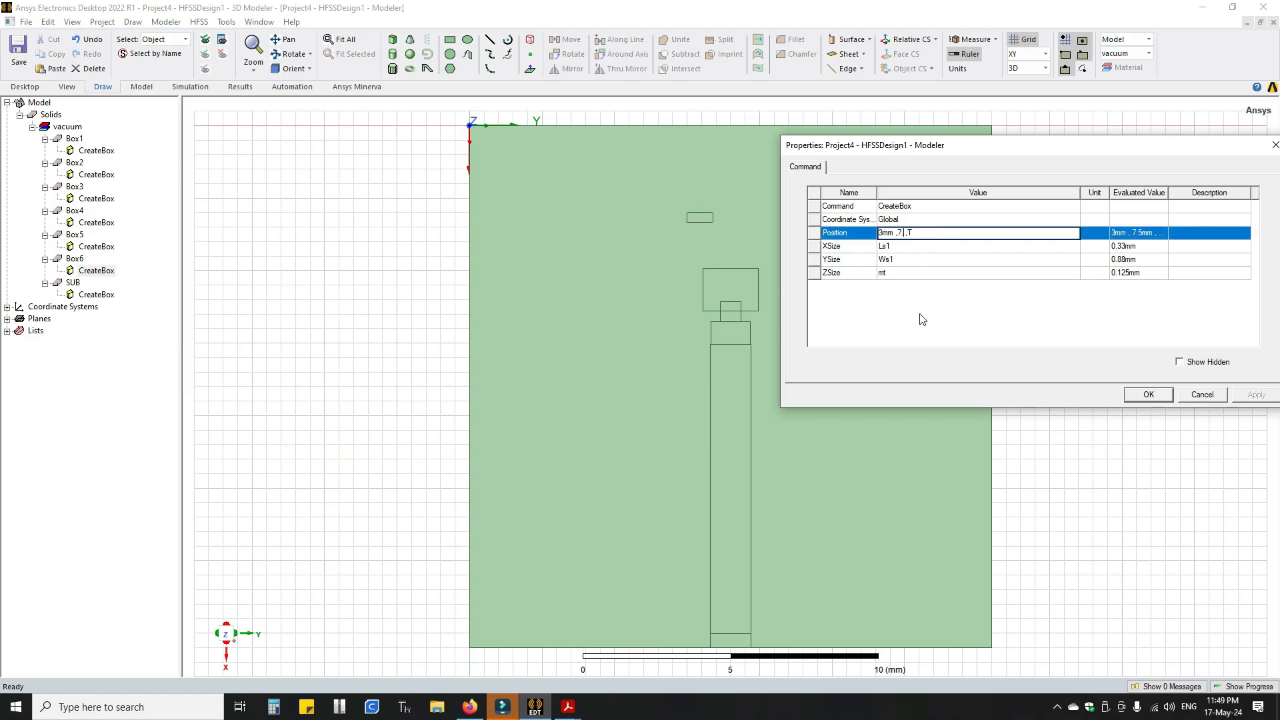
pyautogui.write('l')
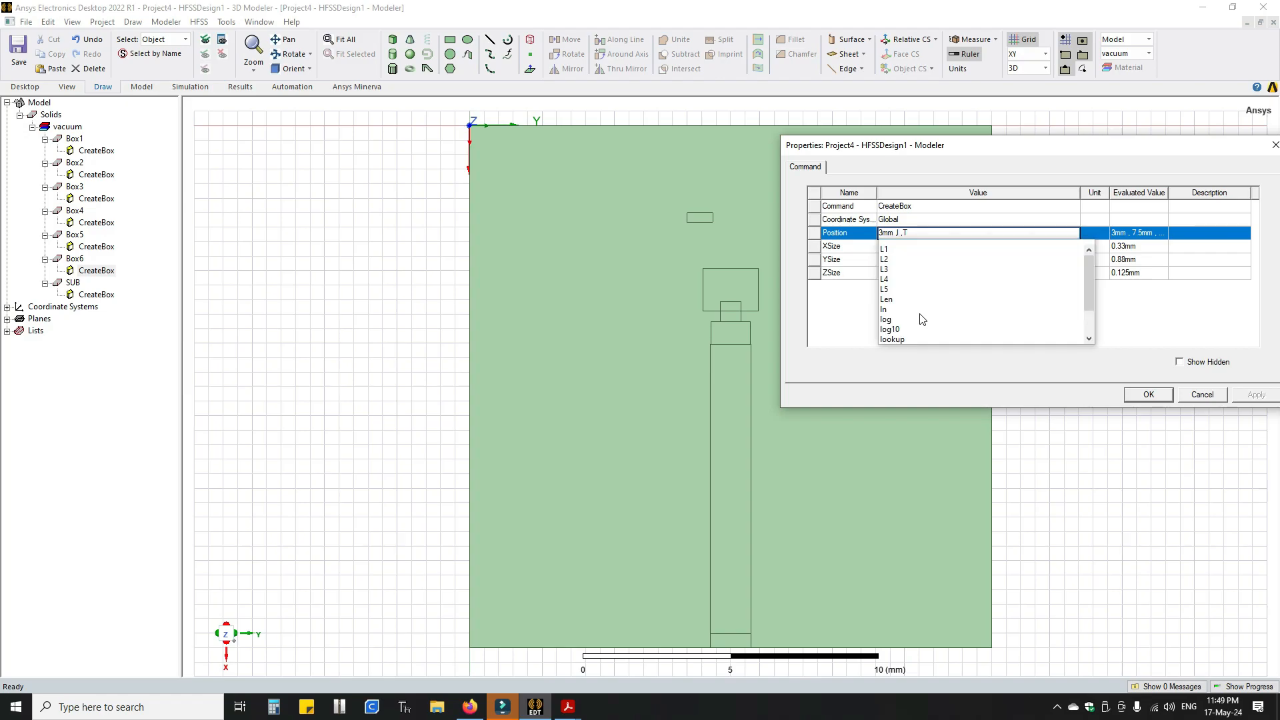
pyautogui.write('en')
pyautogui.press('Return')
pyautogui.write('/2')
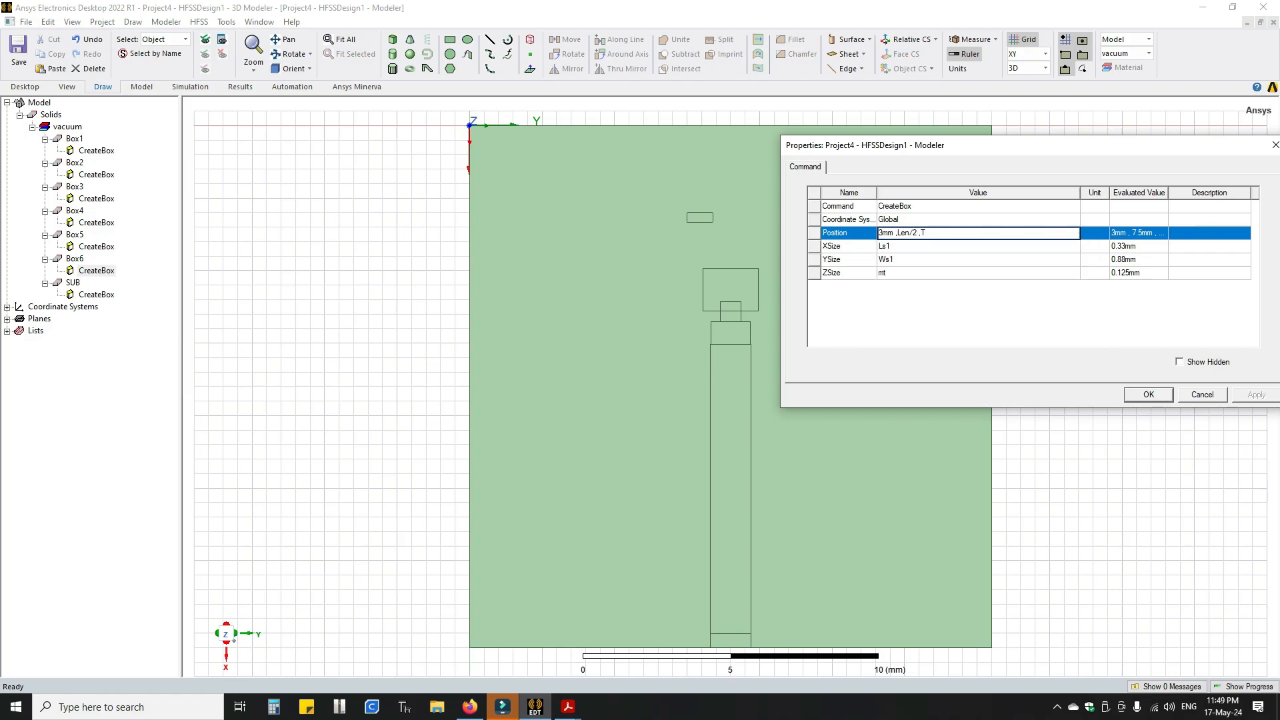
pyautogui.write('-Ws')
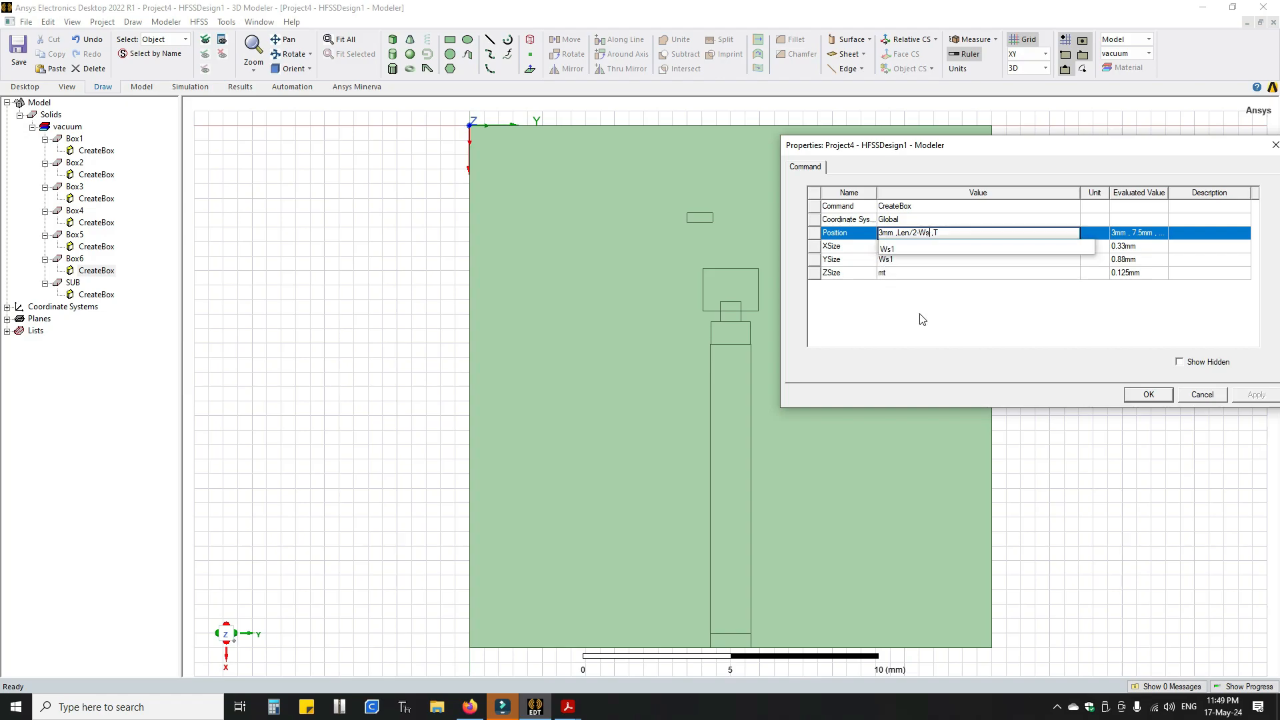
pyautogui.write('1/2')
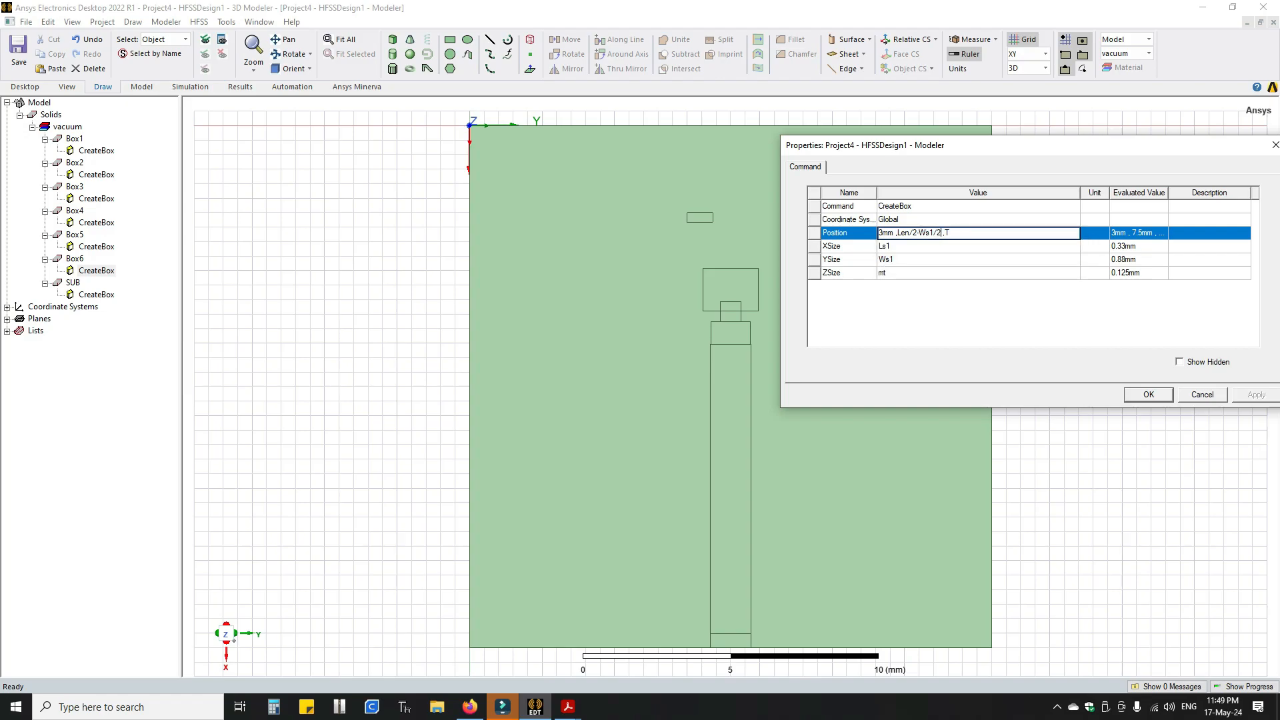
pyautogui.click(998, 335)
pyautogui.click(1257, 396)
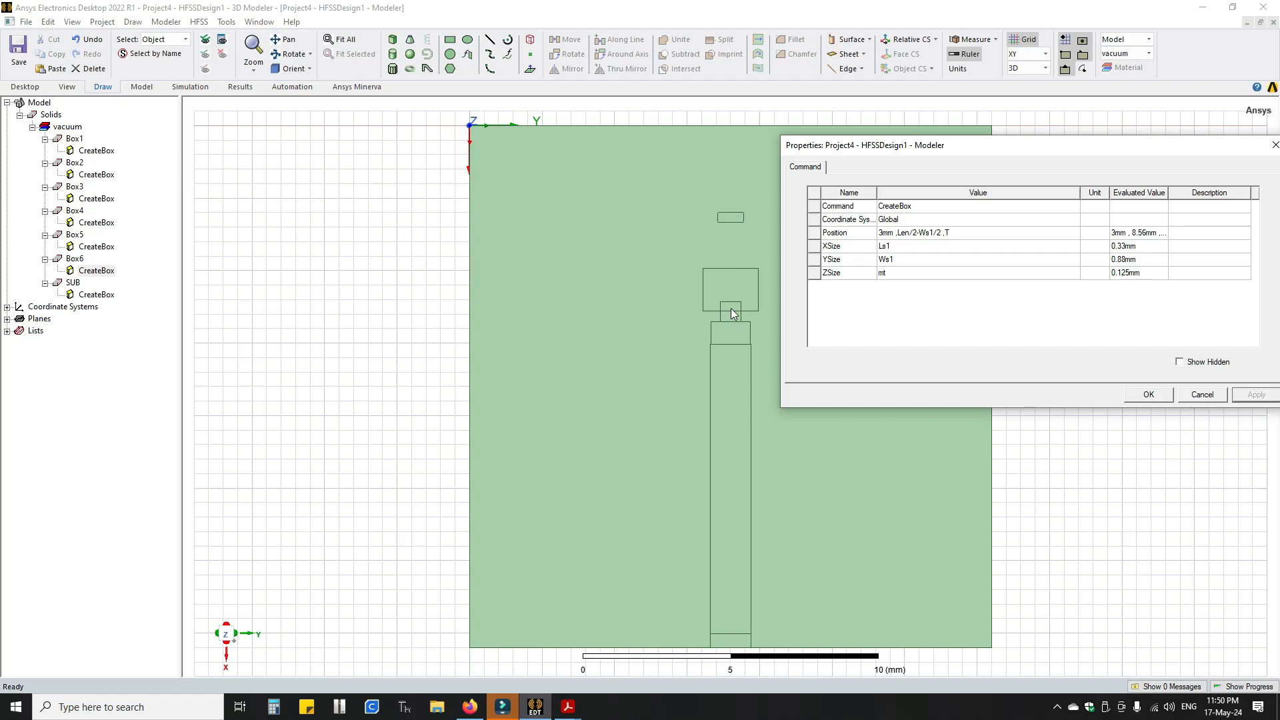
pyautogui.click(1147, 395)
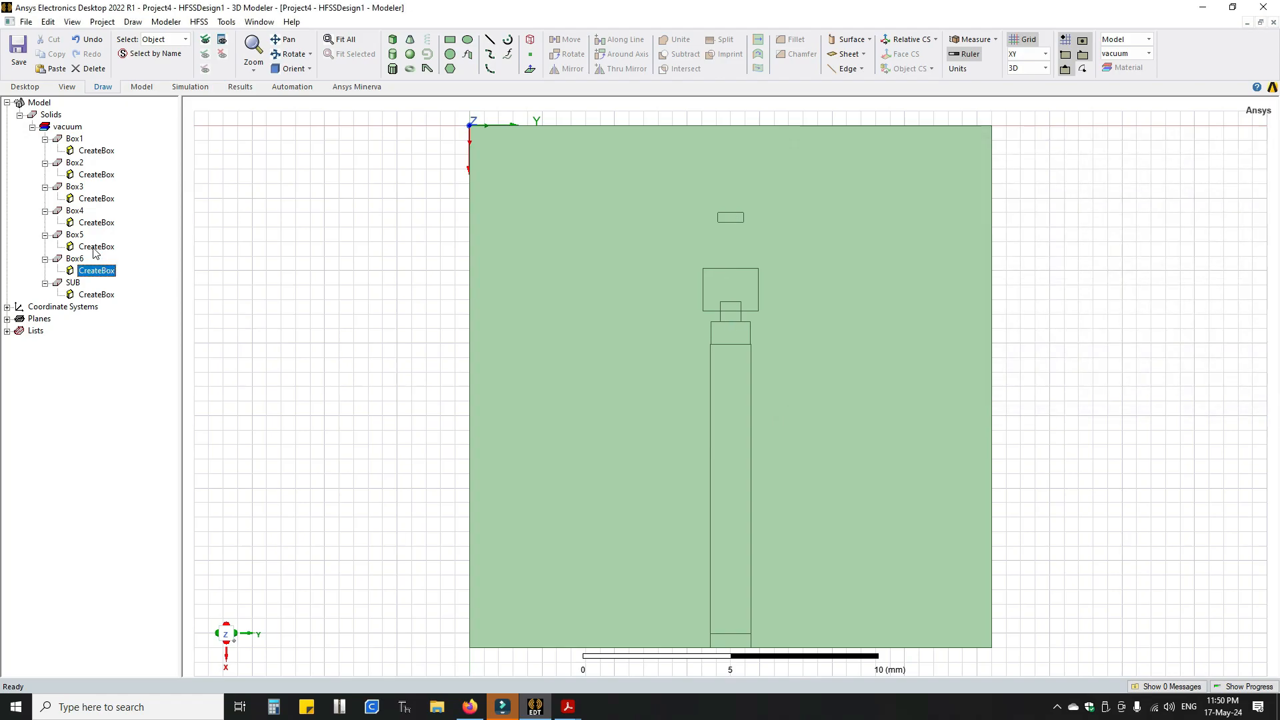
# Copy the X position expression Len-L5-L2-L3-L4+Ls1 from the patch Box5's creation properties and close them without changes
pyautogui.doubleClick(93, 249)
pyautogui.click(936, 224)
pyautogui.click(942, 234)
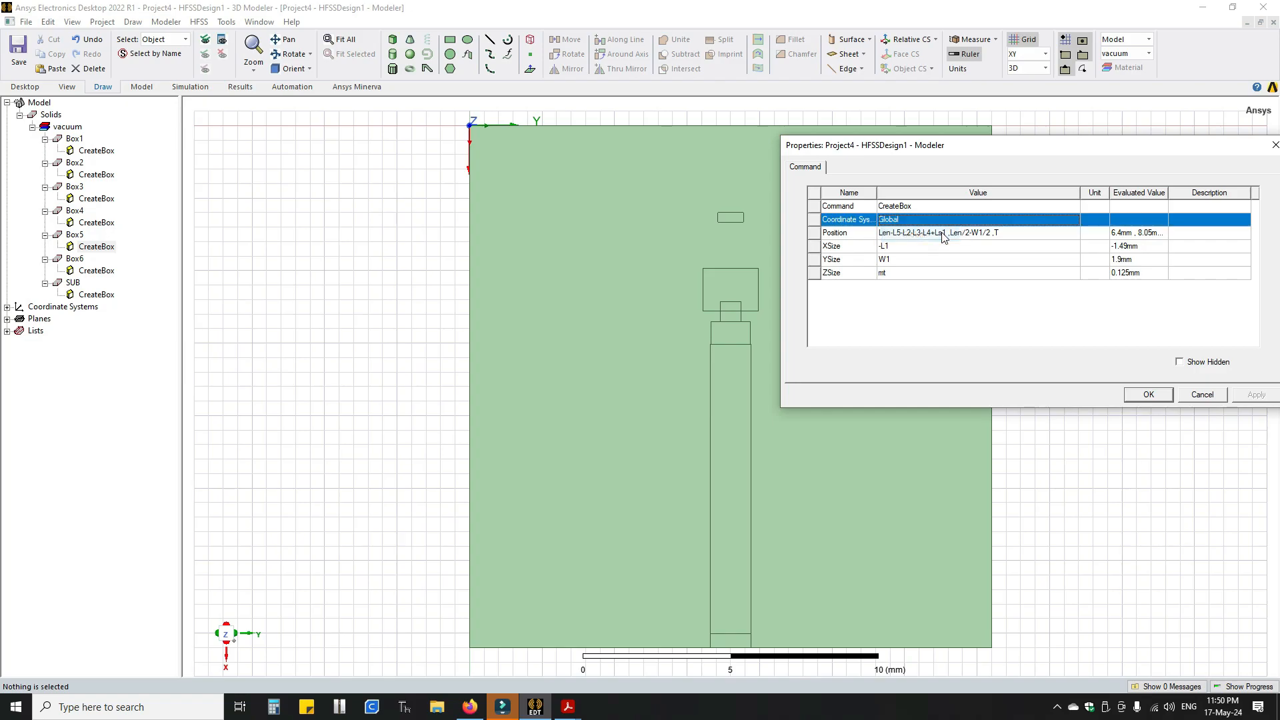
pyautogui.click(947, 234)
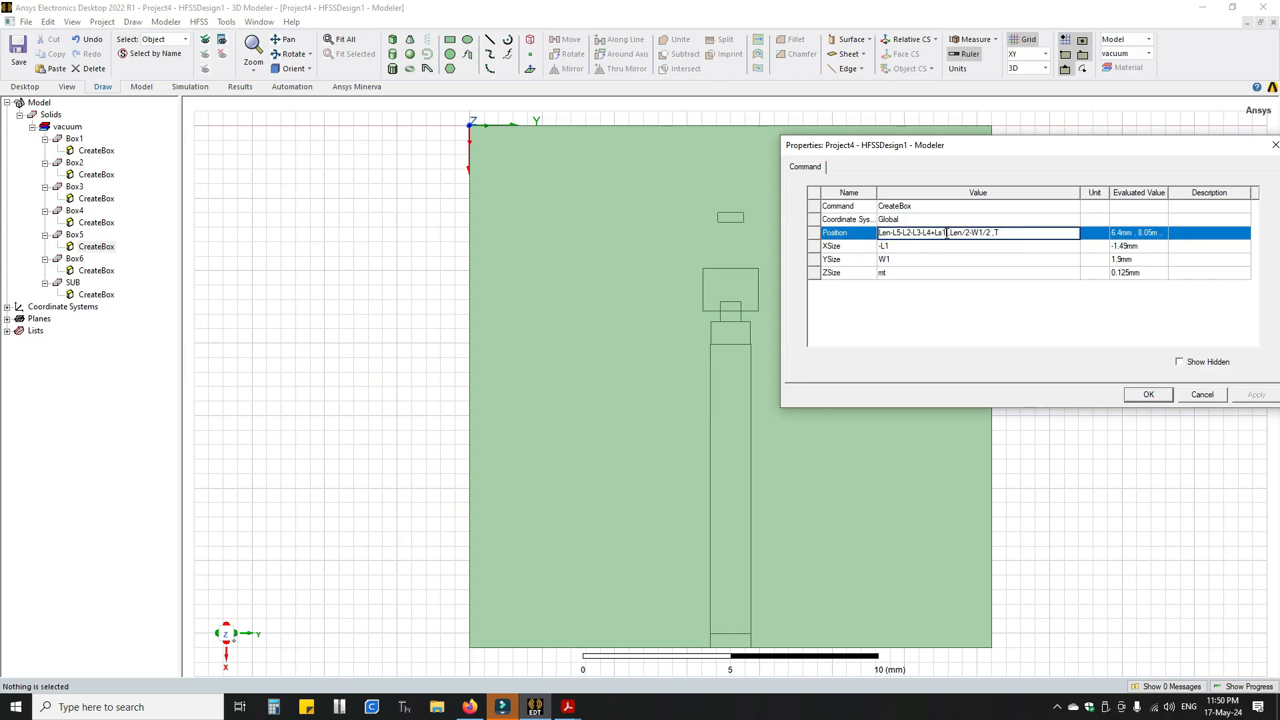
pyautogui.moveTo(947, 235); pyautogui.dragTo(795, 230)
pyautogui.hotkey('ctrl', 'c')
pyautogui.click(1214, 396)
# Replace the notch Box6's X position with the copied expression Len-L5-L2-L3-L4+Ls1 and apply it
pyautogui.doubleClick(97, 270)
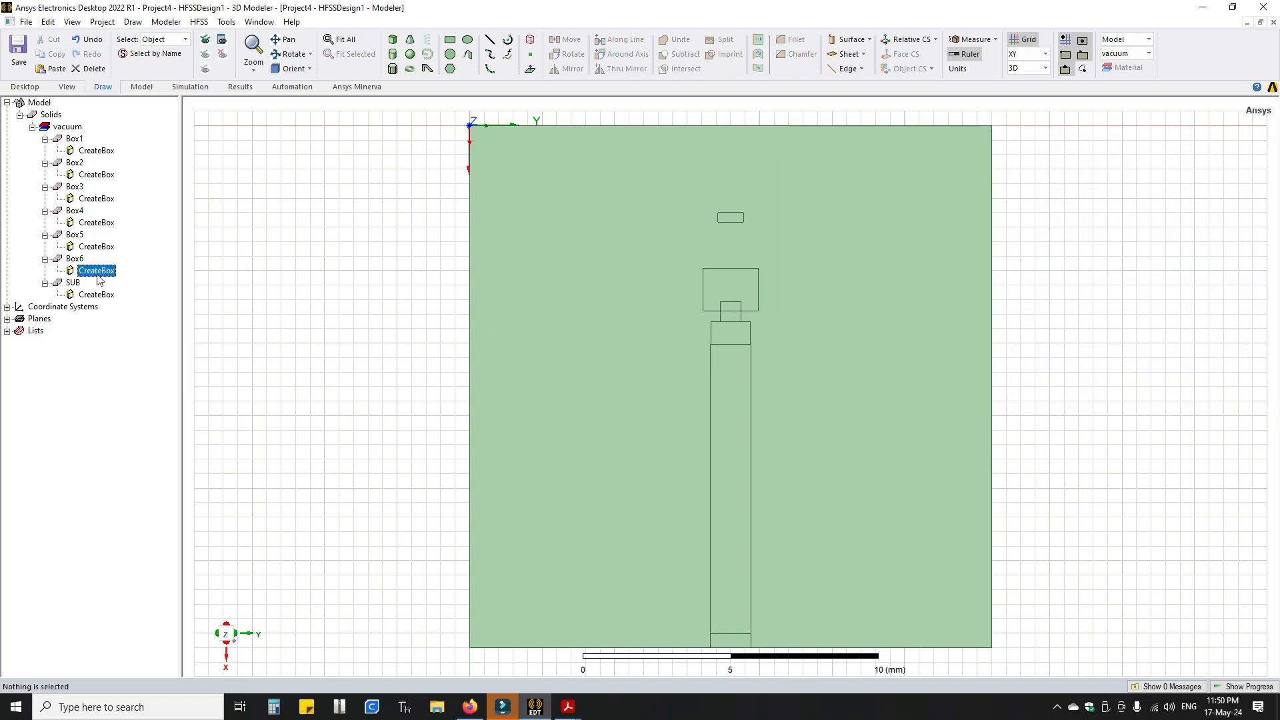
pyautogui.click(897, 233)
pyautogui.moveTo(894, 233); pyautogui.dragTo(828, 237)
pyautogui.hotkey('ctrl', 'v')
pyautogui.click(1042, 337)
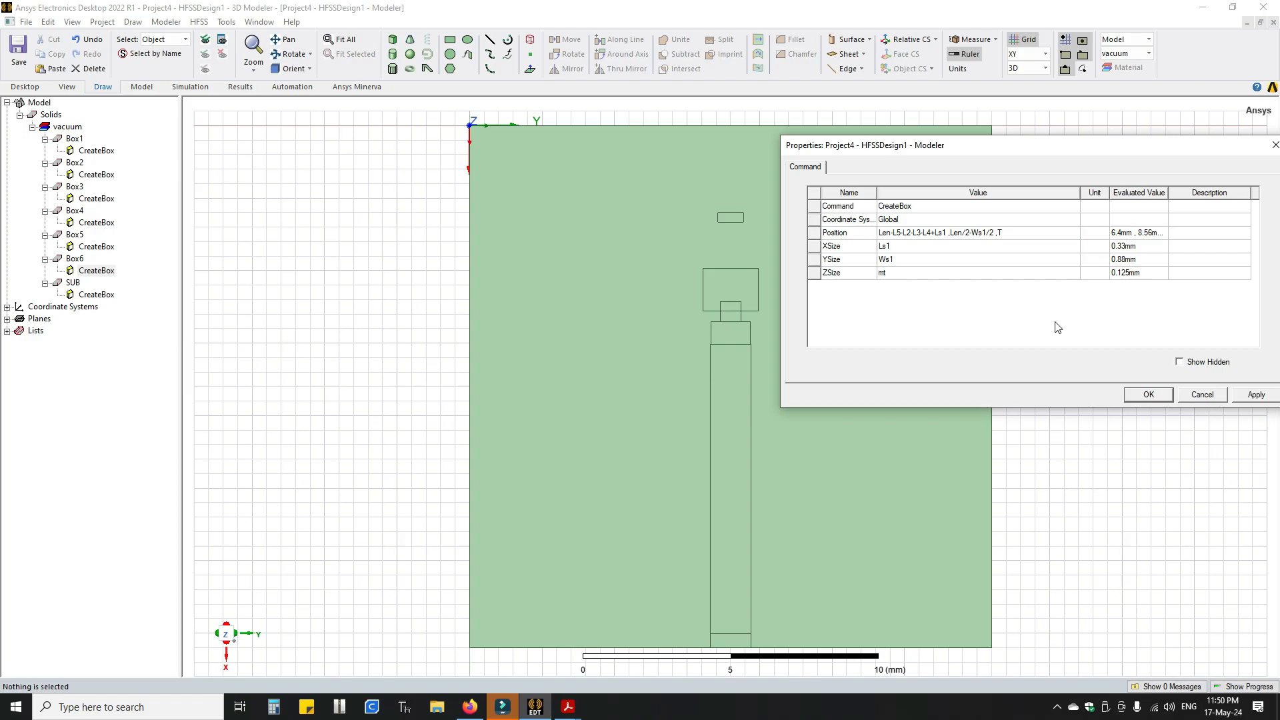
pyautogui.click(1255, 394)
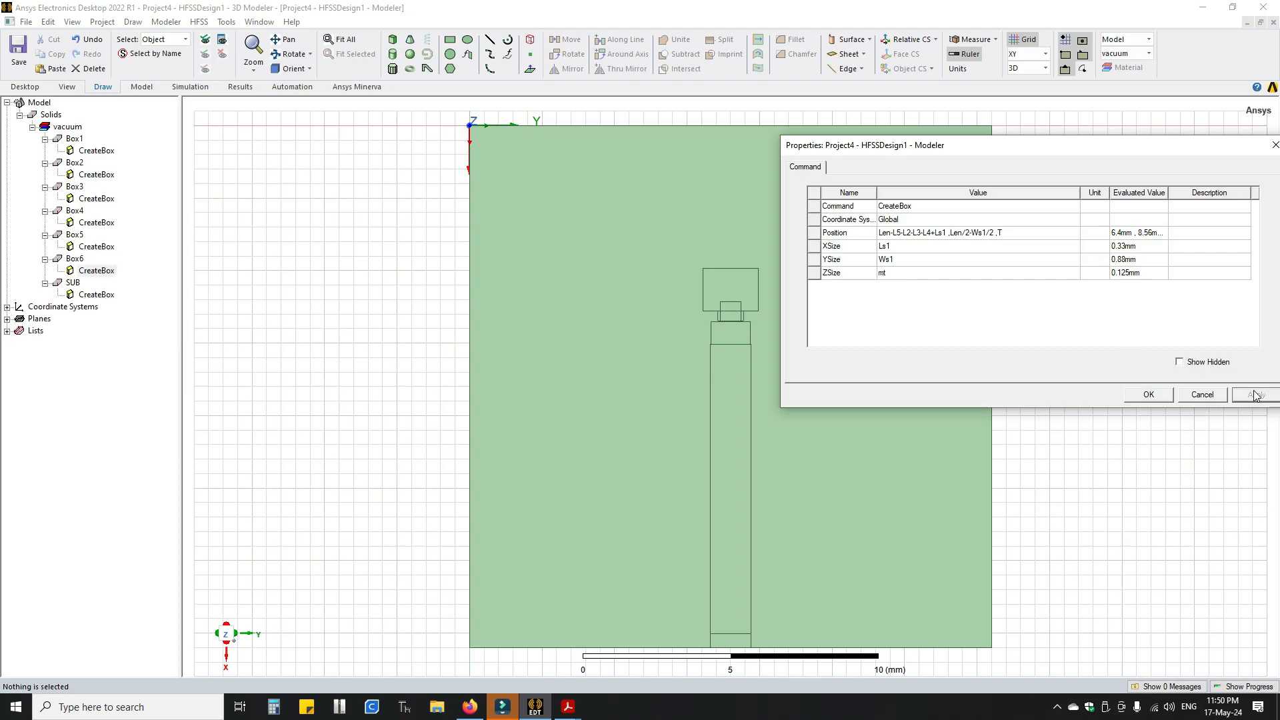
# Set the notch box's XSize to -Ls1 and accept the box properties
pyautogui.click(911, 245)
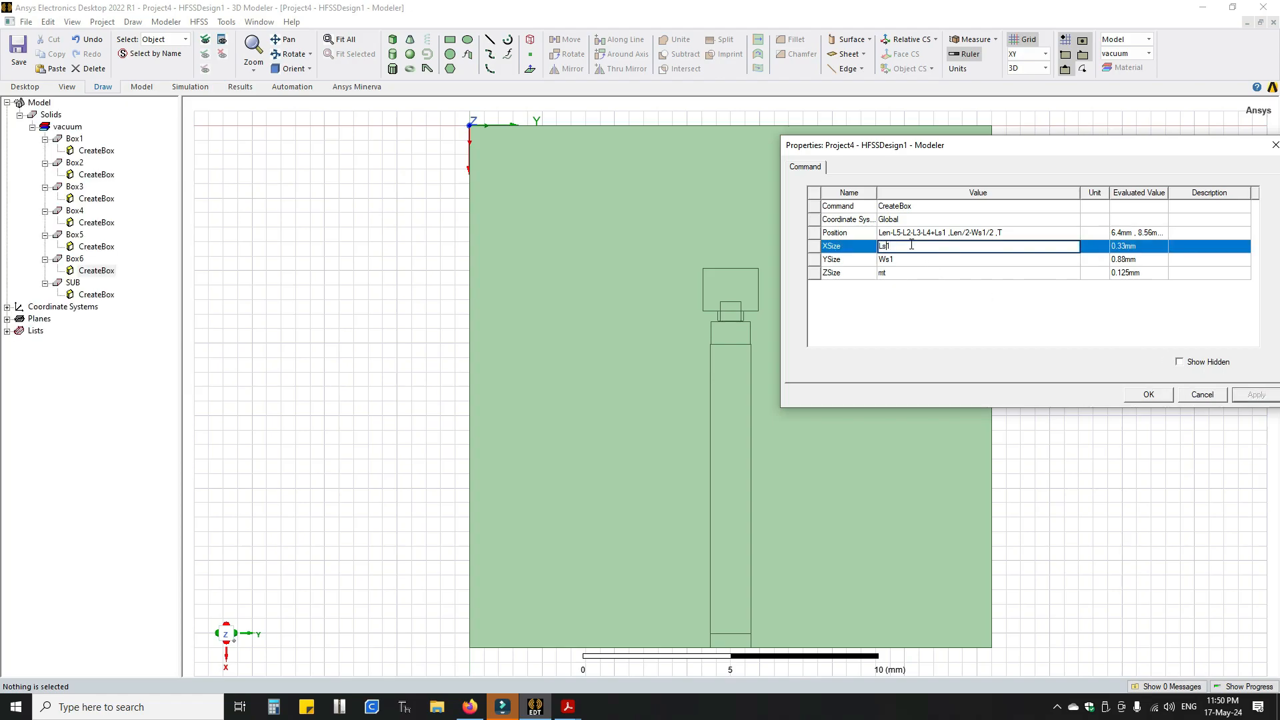
pyautogui.write('-')
pyautogui.click(988, 307)
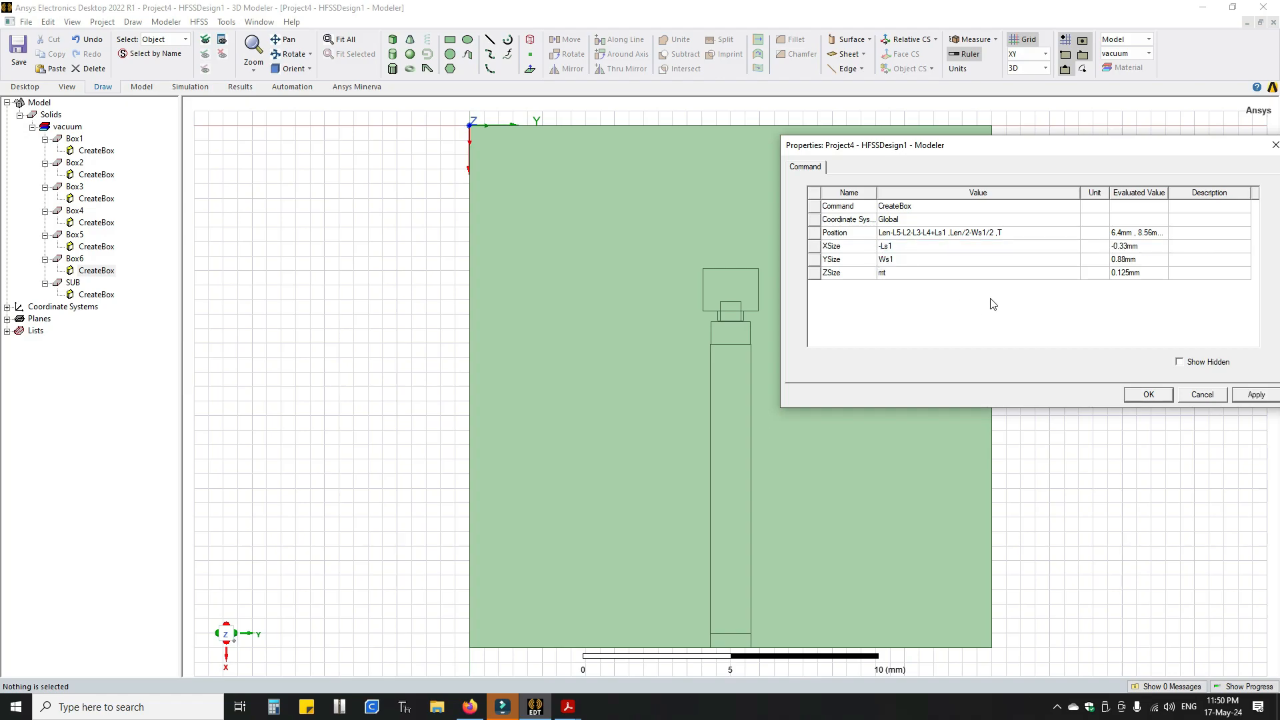
pyautogui.click(1256, 395)
pyautogui.click(1149, 394)
# Subtract the notch Box6 from the patch Box5 without cloning the tool object, and clear the selection
pyautogui.scroll(4, 712, 327)
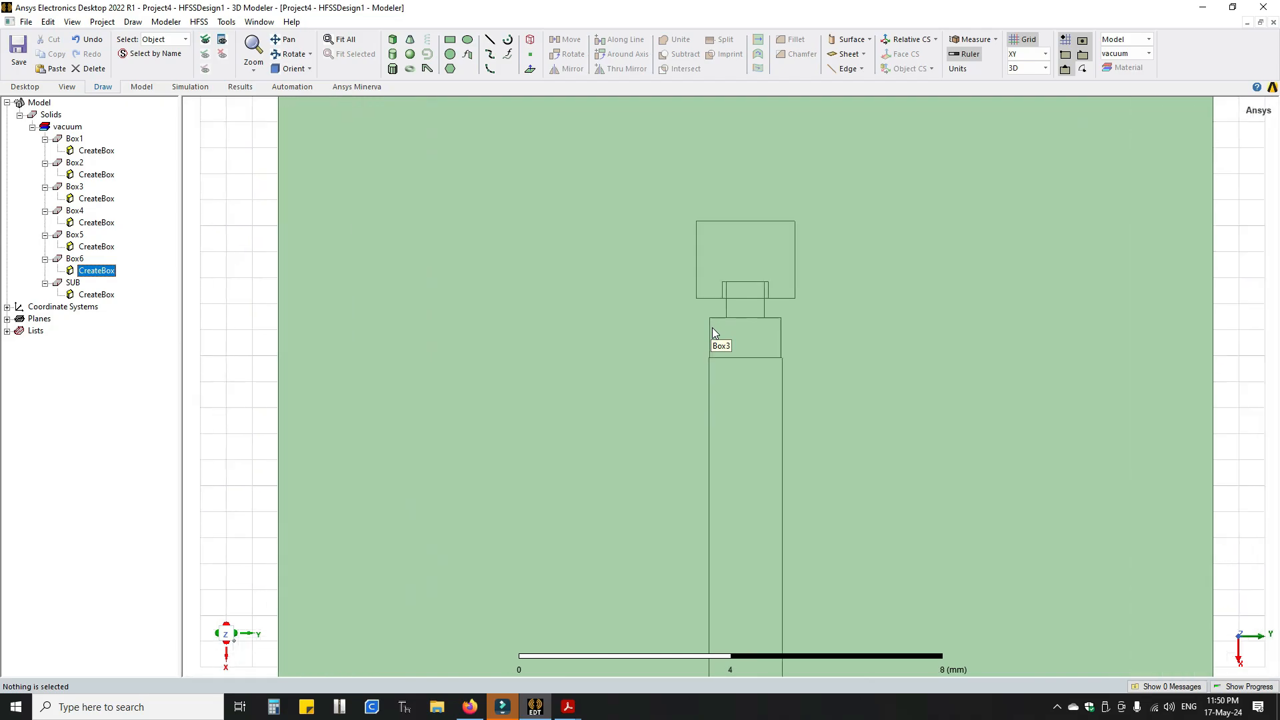
pyautogui.scroll(5, 754, 307)
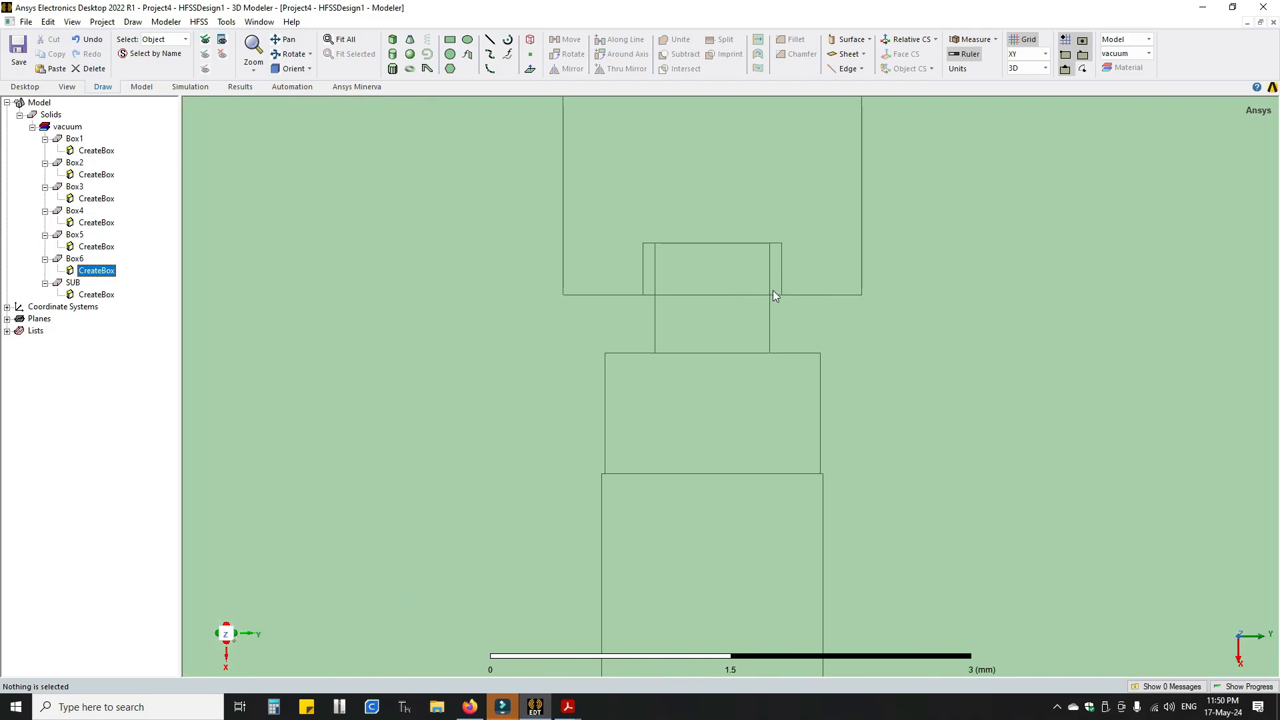
pyautogui.scroll(1, 772, 292)
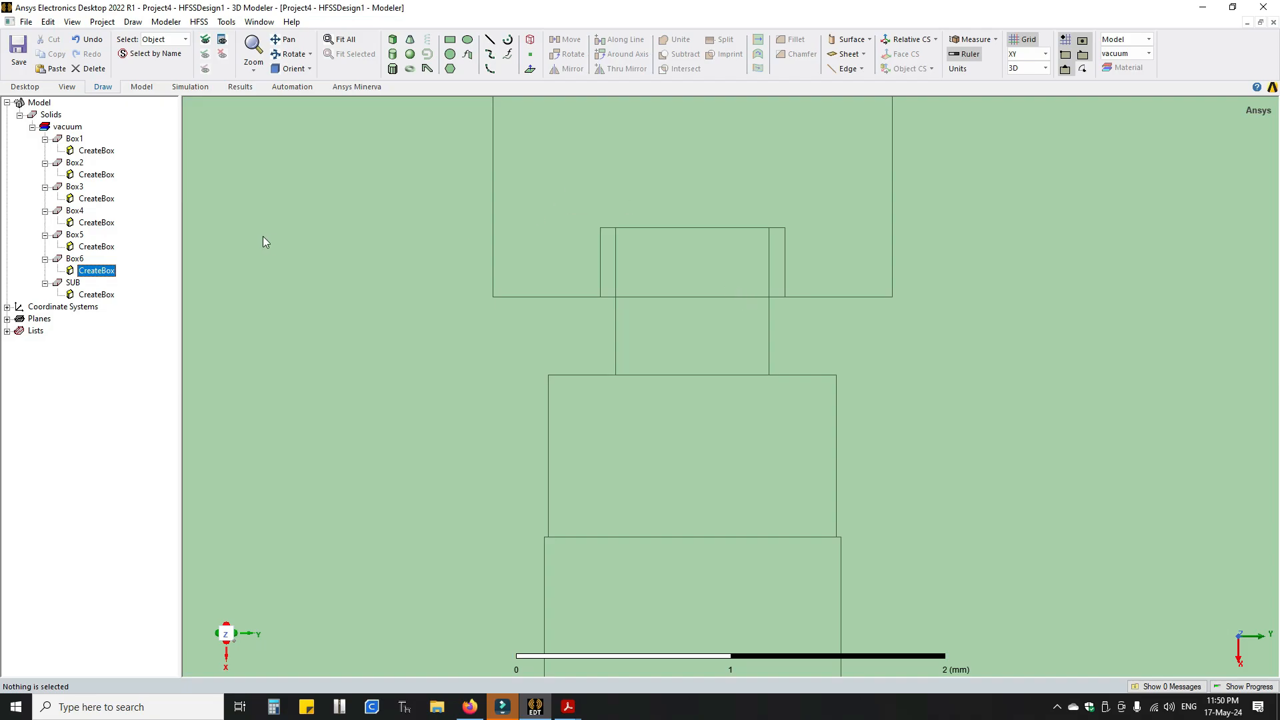
pyautogui.click(74, 236)
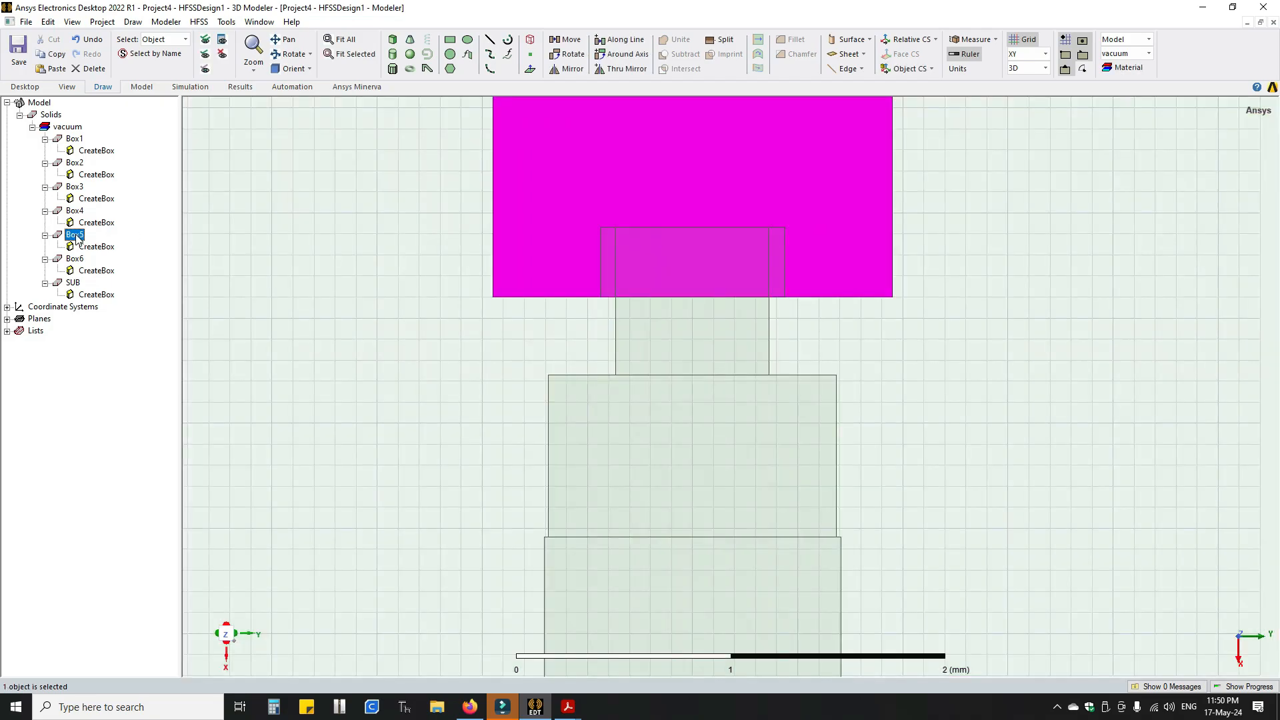
pyautogui.keyDown('ctrl'); pyautogui.click(75, 259); pyautogui.keyUp('ctrl')
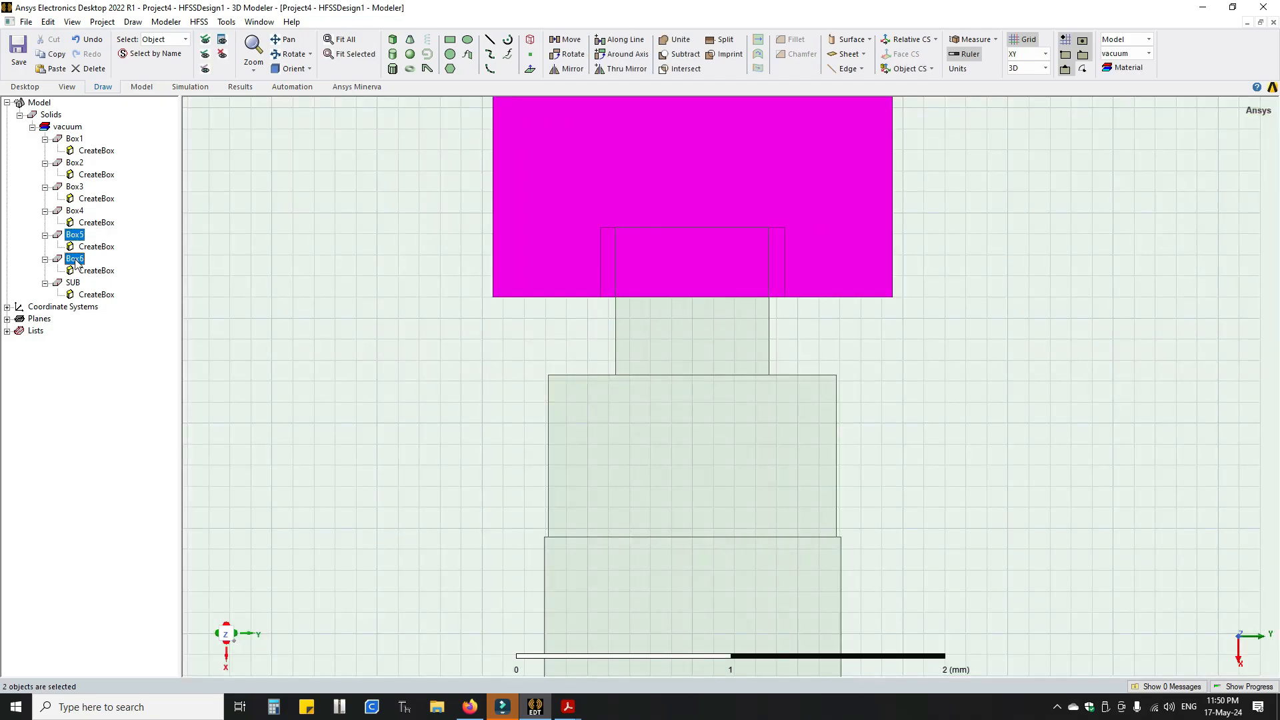
pyautogui.click(675, 56)
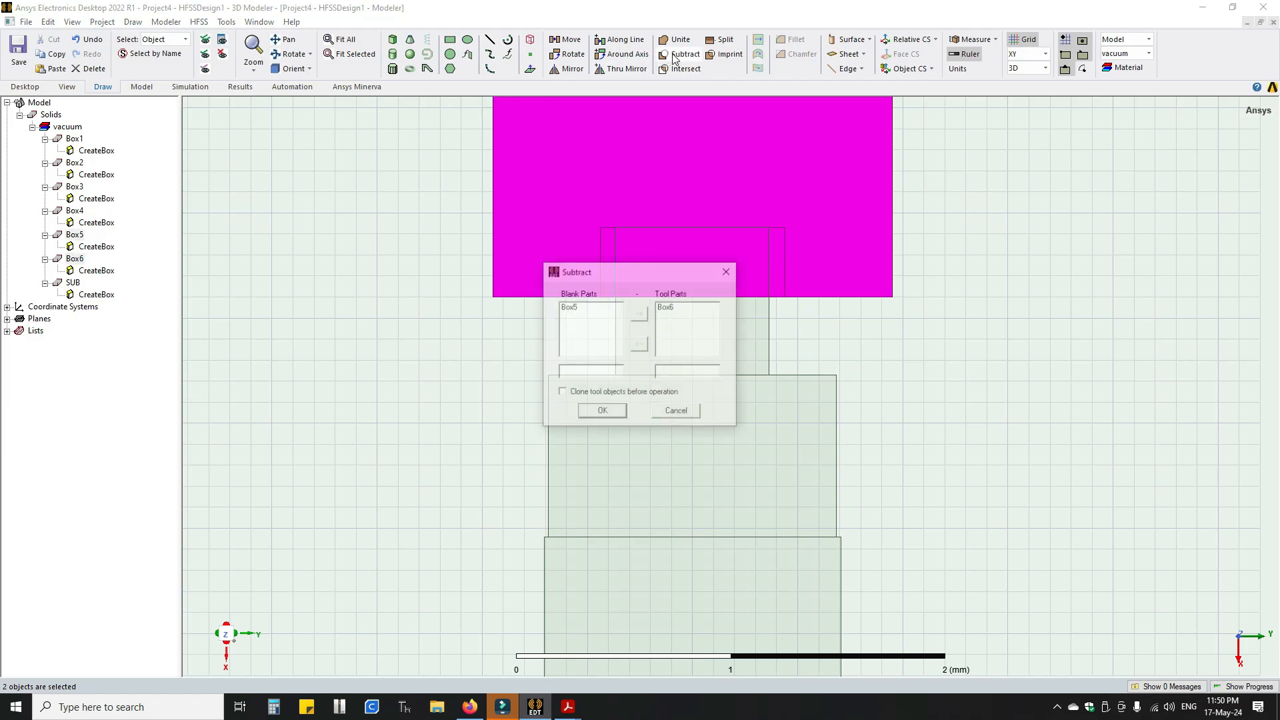
pyautogui.click(602, 411)
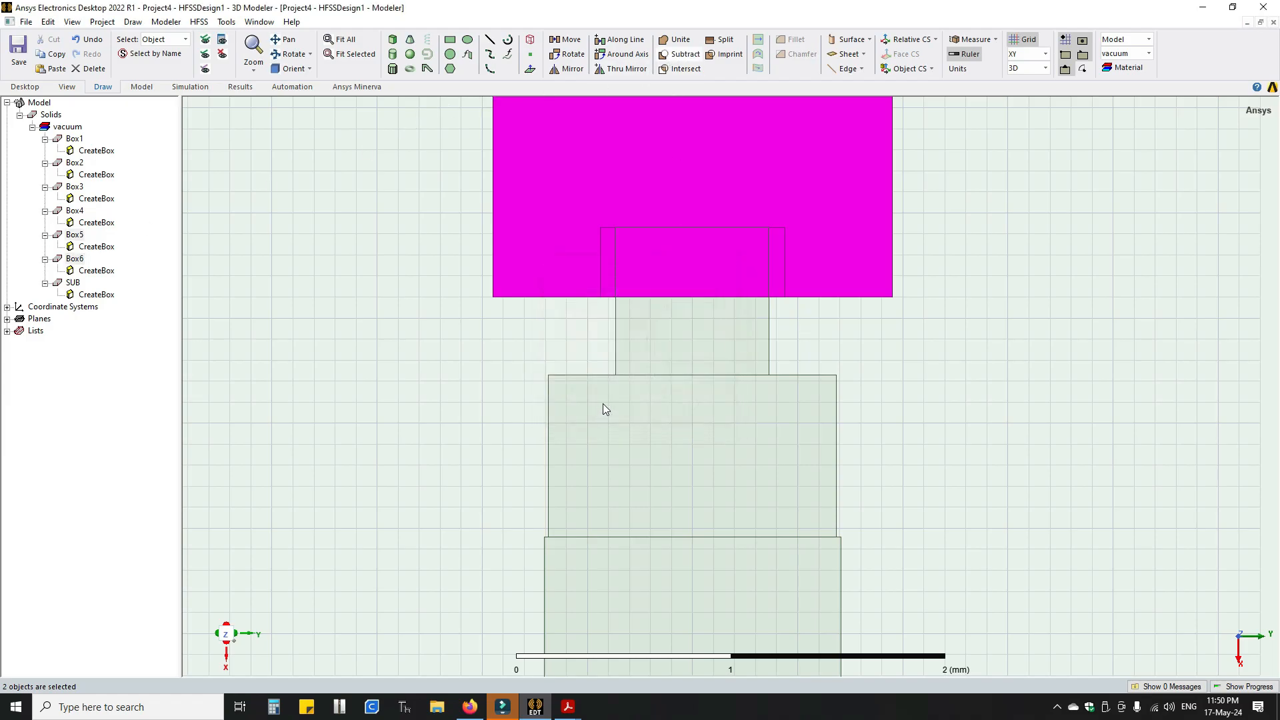
pyautogui.scroll(-3, 1029, 337)
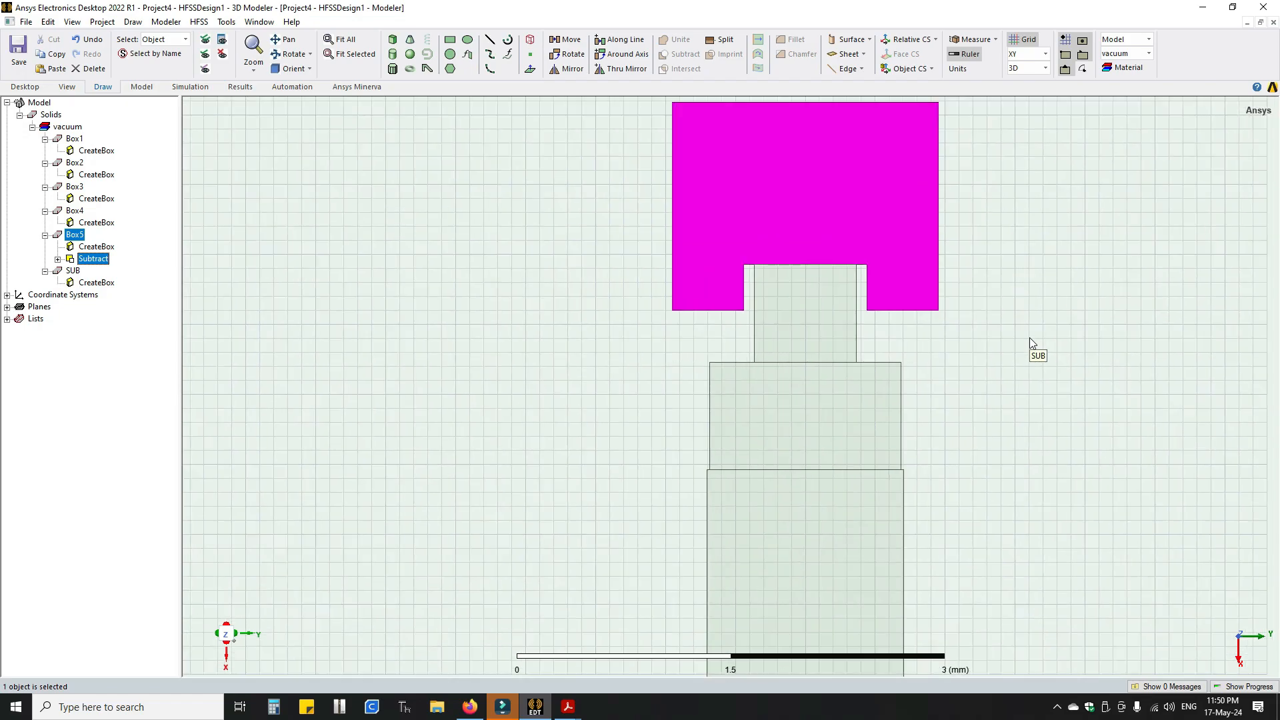
pyautogui.scroll(-4, 873, 281)
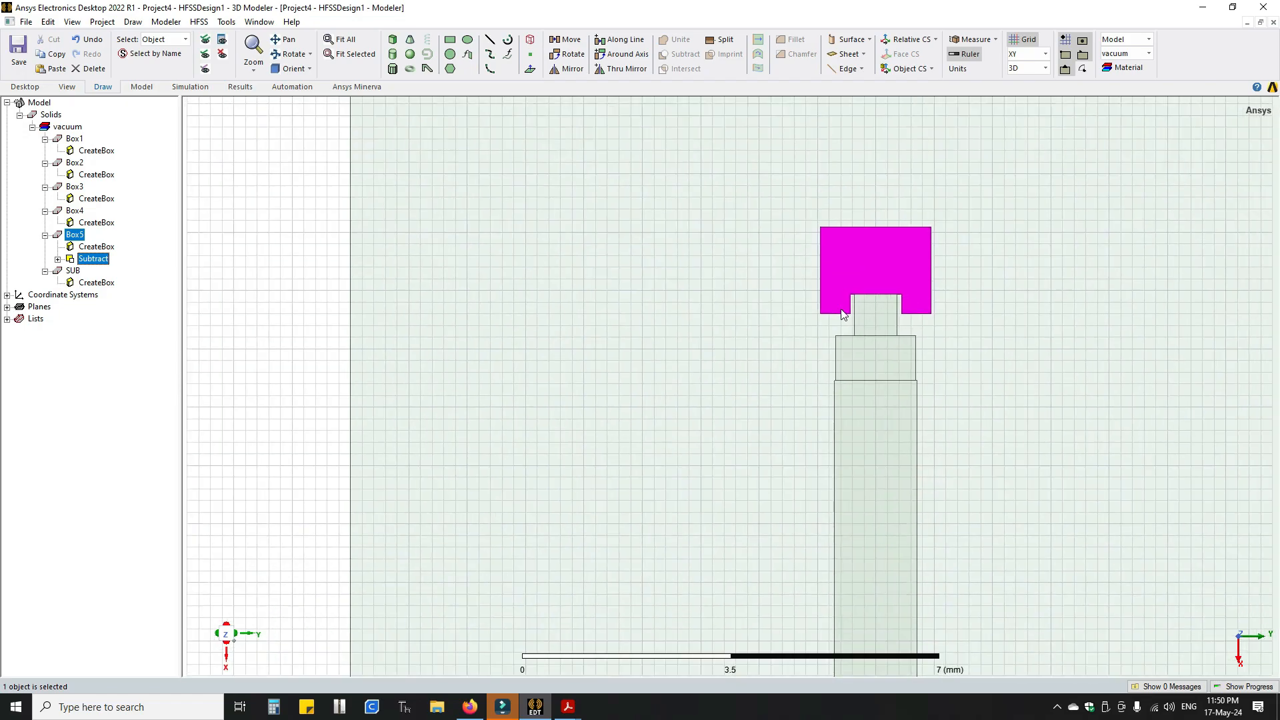
pyautogui.click(347, 42)
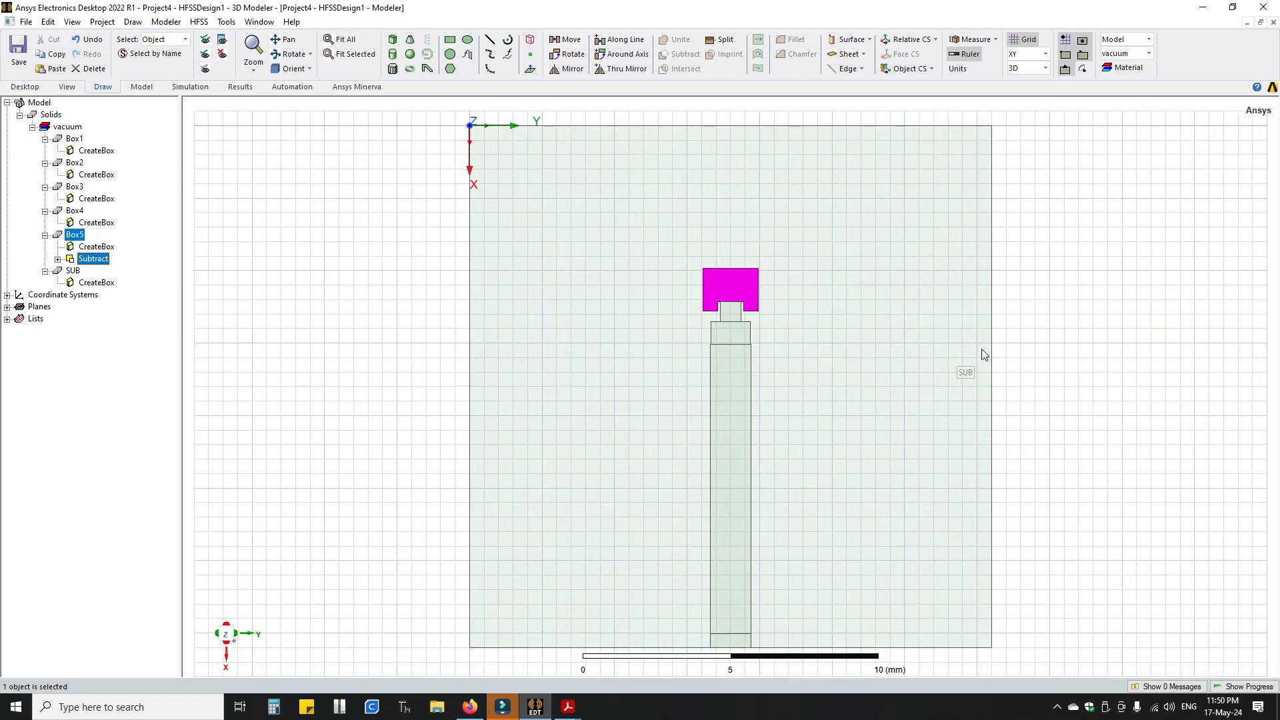
pyautogui.click(1004, 347)
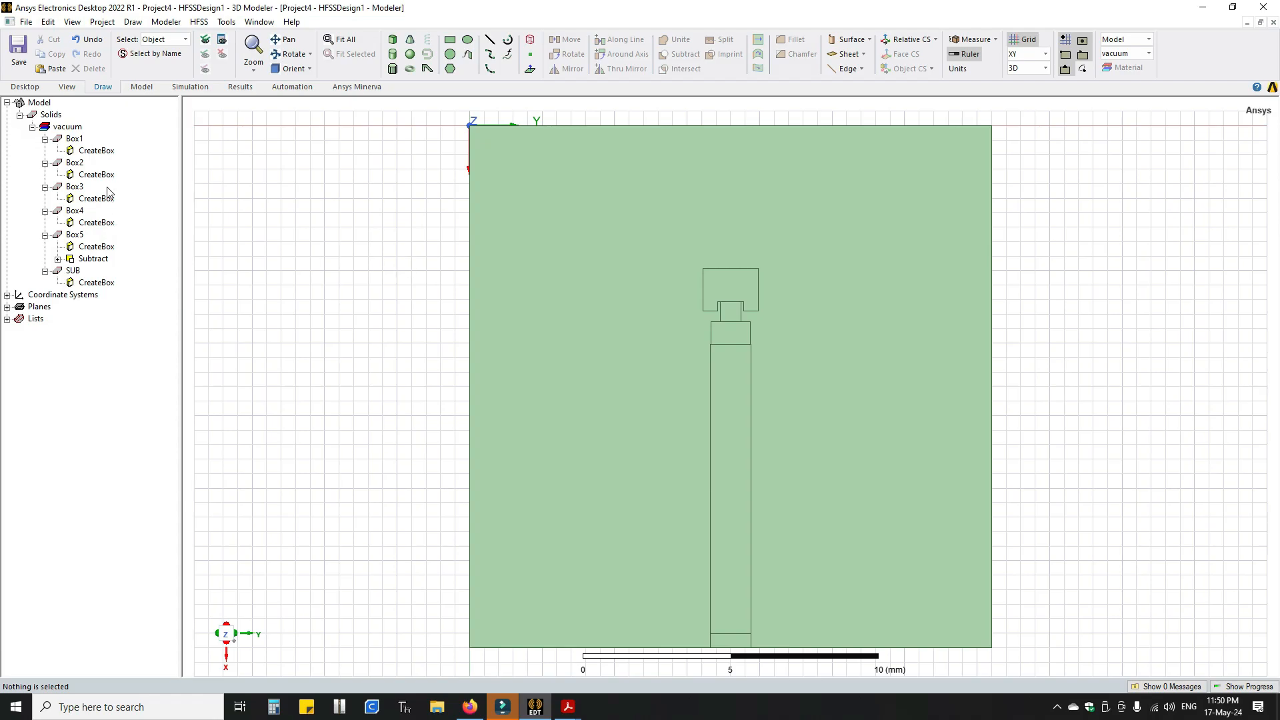
# Unite the patch and feed line boxes Box1, Box2, Box3, Box4 and Box5 into one solid and clear the selection
pyautogui.click(74, 139)
pyautogui.keyDown('ctrl'); pyautogui.click(74, 162); pyautogui.keyUp('ctrl')
pyautogui.keyDown('ctrl'); pyautogui.click(74, 186); pyautogui.keyUp('ctrl')
pyautogui.keyDown('ctrl'); pyautogui.click(74, 210); pyautogui.keyUp('ctrl')
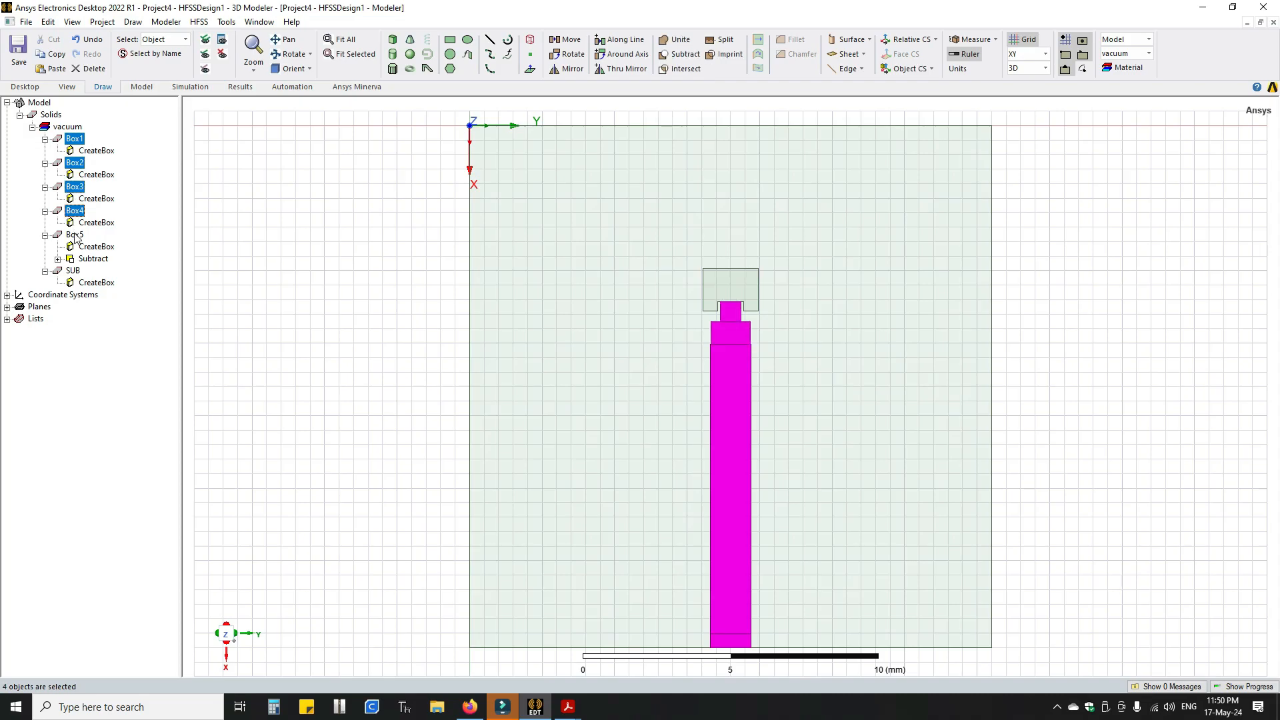
pyautogui.keyDown('ctrl'); pyautogui.click(74, 235); pyautogui.keyUp('ctrl')
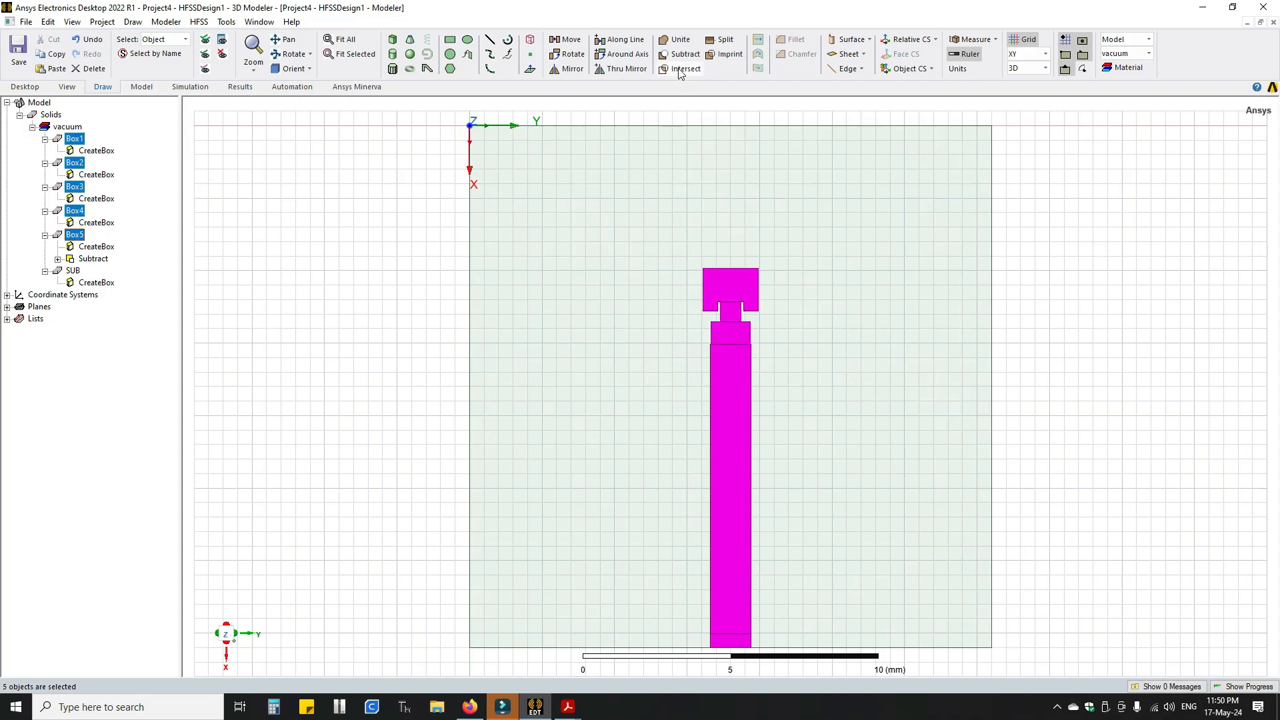
pyautogui.click(676, 39)
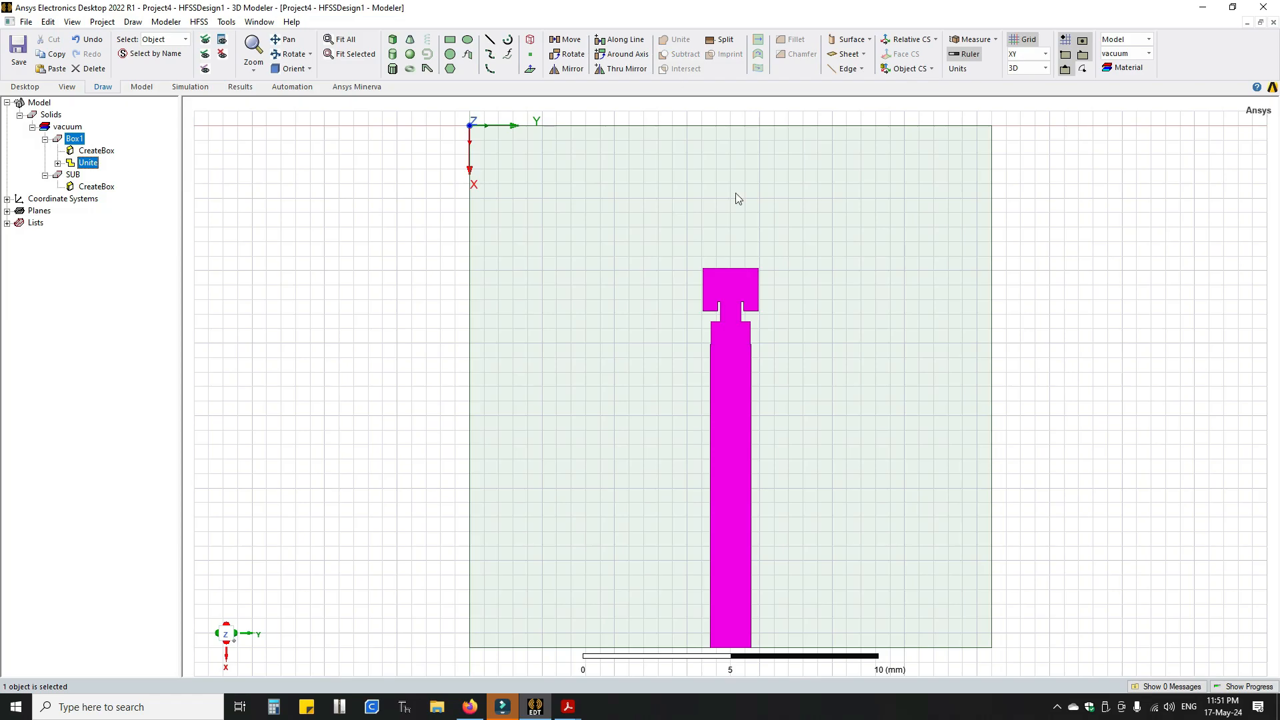
pyautogui.click(1071, 272)
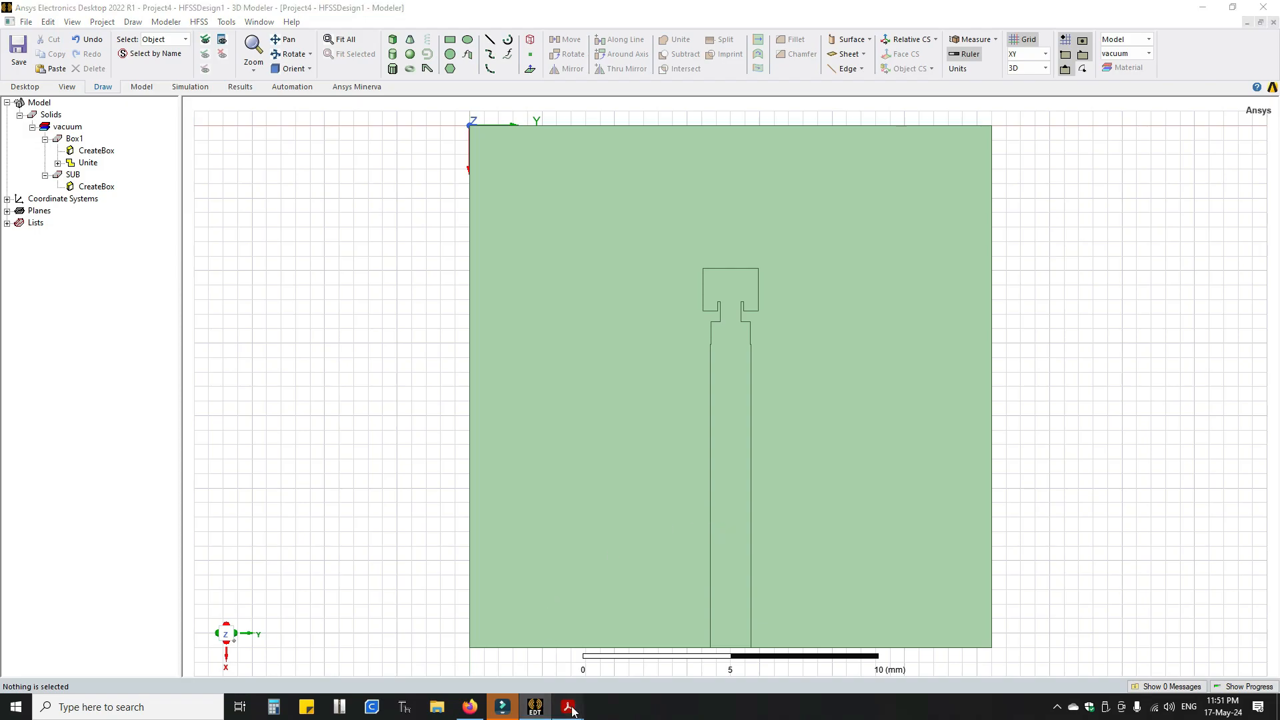
# Switch to Acrobat, search the 60 GHz antenna paper for "ground", and clear the search term
pyautogui.moveTo(568, 707)
pyautogui.click(628, 640)
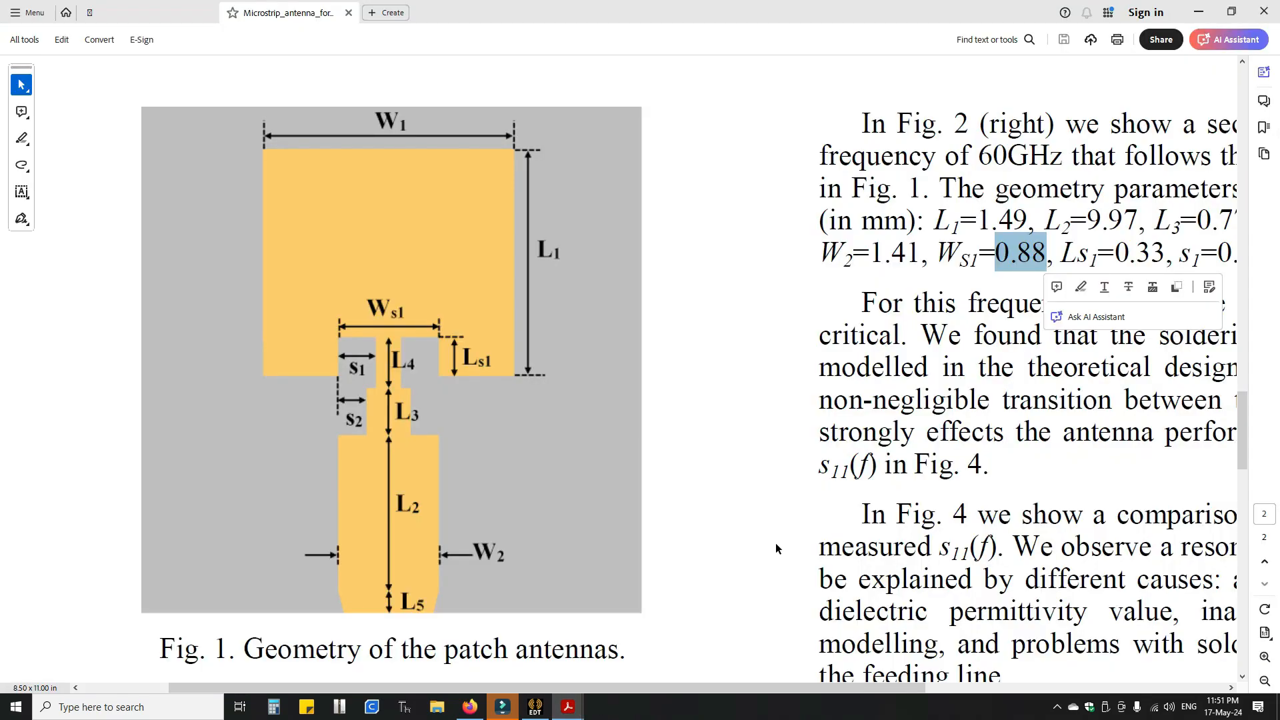
pyautogui.keyDown('ctrl'); pyautogui.scroll(-4, 775, 543); pyautogui.keyUp('ctrl')
pyautogui.click(780, 378)
pyautogui.hotkey('ctrl', 'f')
pyautogui.write('ground')
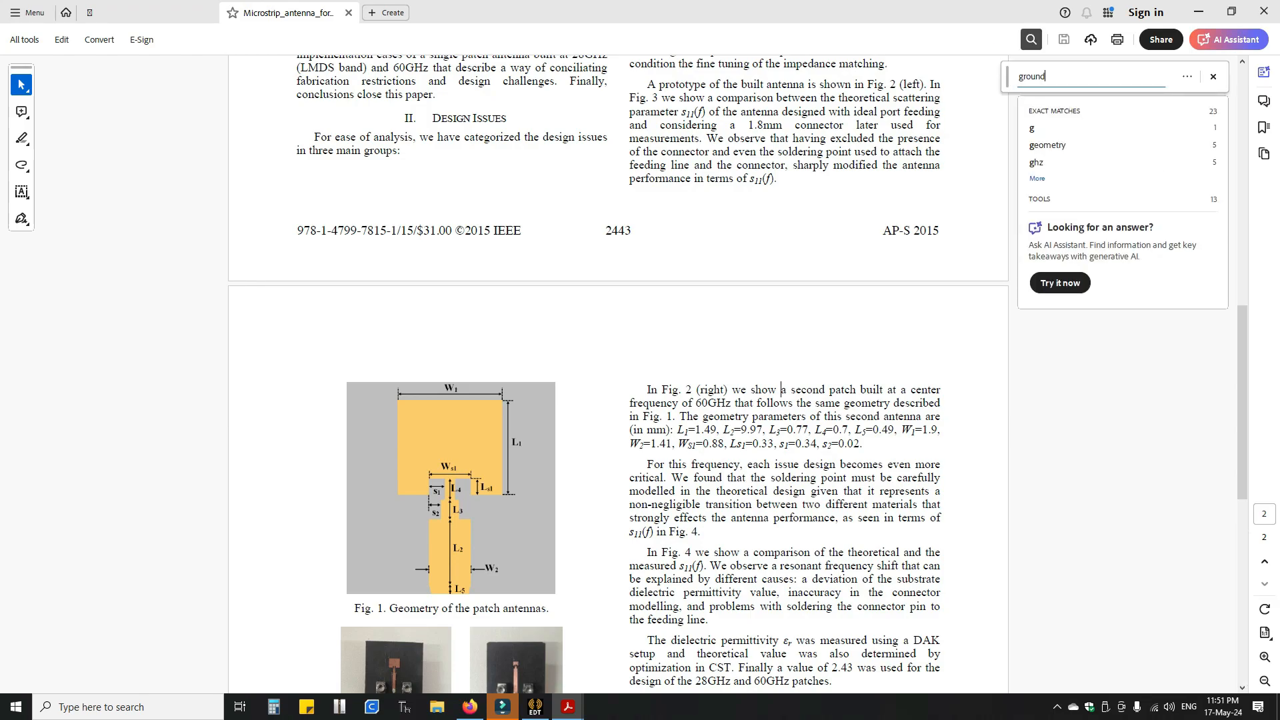
pyautogui.press('Return')
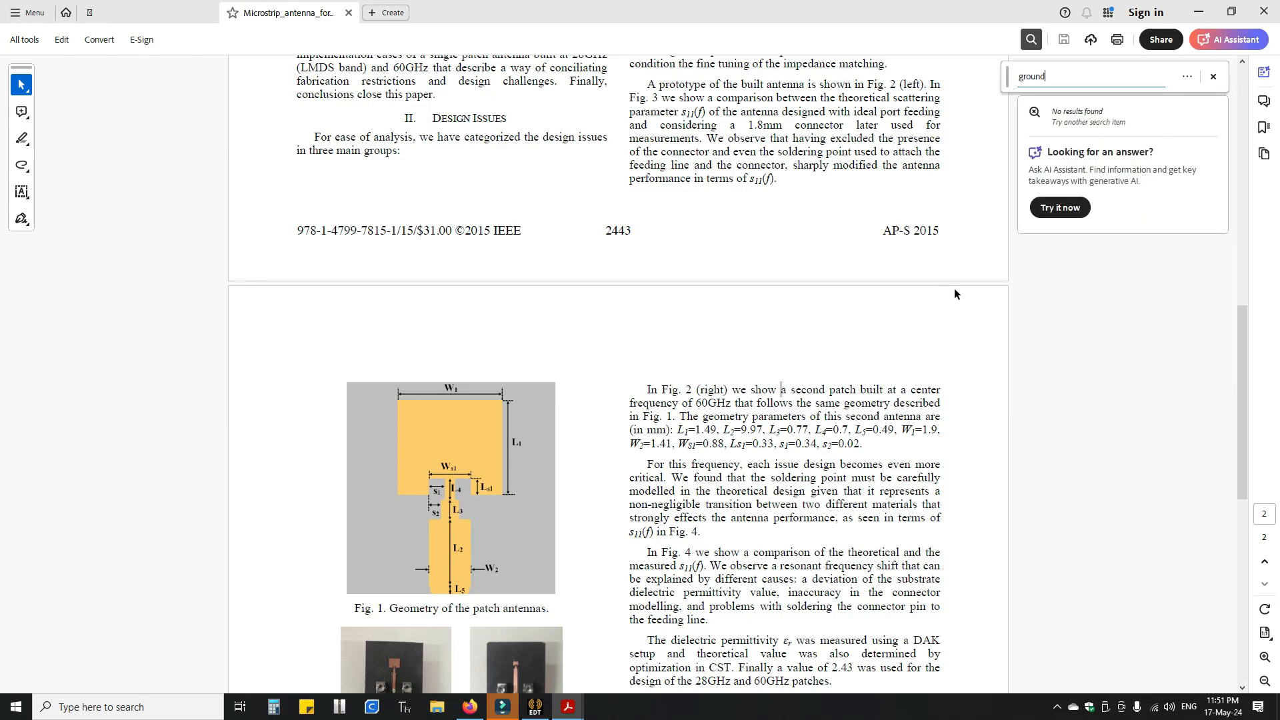
pyautogui.press('BackSpace')
pyautogui.press('BackSpace')
pyautogui.press('BackSpace')
pyautogui.press('BackSpace')
pyautogui.press('BackSpace')
pyautogui.press('BackSpace')
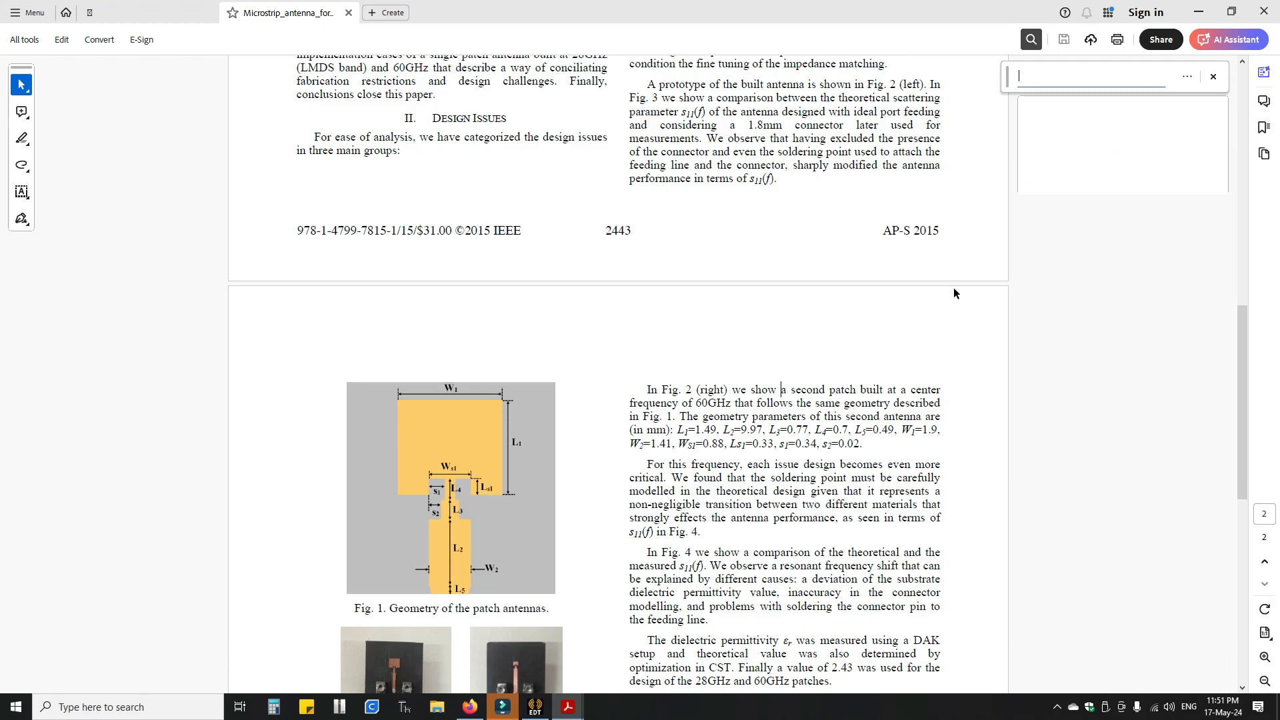
pyautogui.keyDown('ctrl'); pyautogui.scroll(3, 914, 415); pyautogui.keyUp('ctrl')
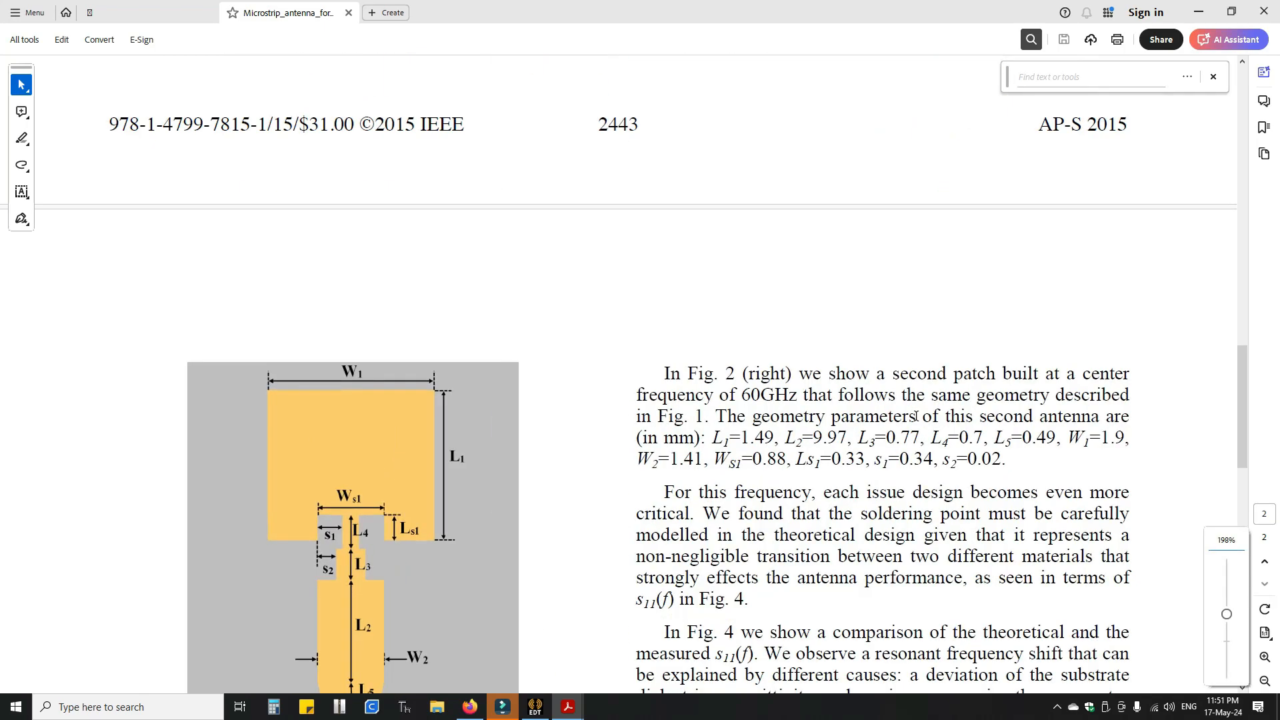
# Open the other antenna paper, search it for "ground", and examine both matches for ground plane dimensions
pyautogui.click(123, 12)
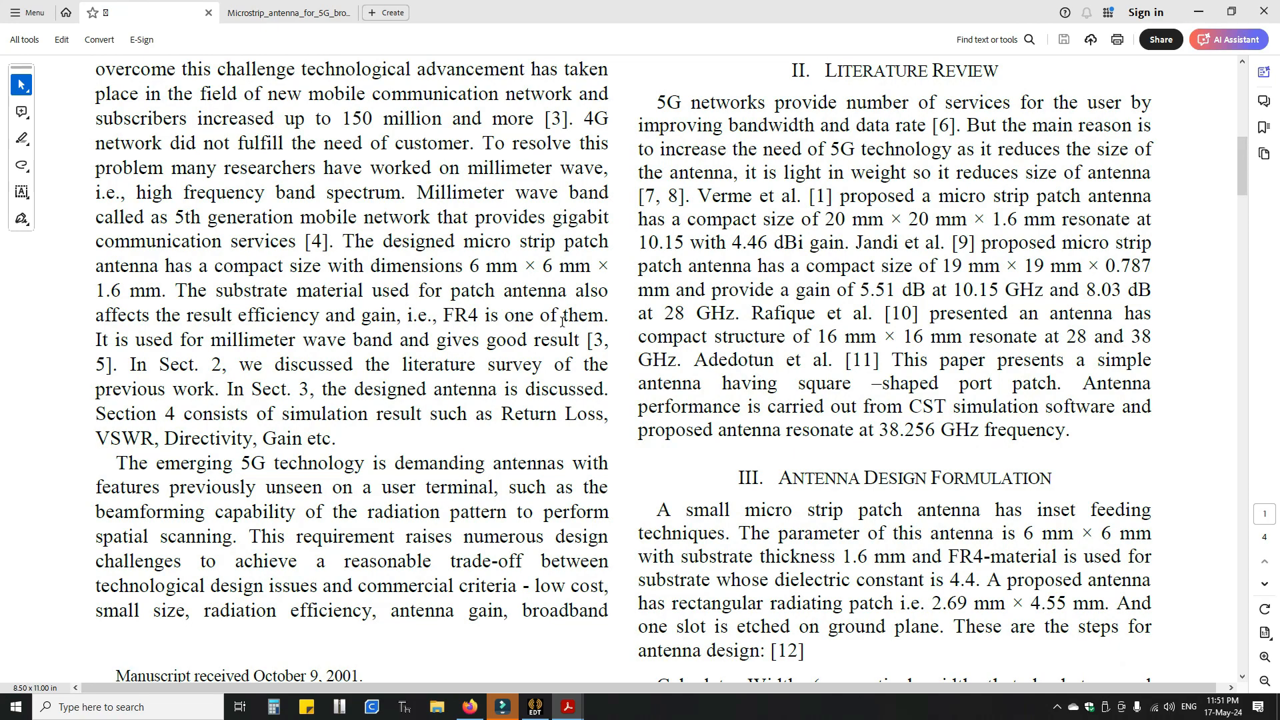
pyautogui.hotkey('ctrl', 'f')
pyautogui.write('ground')
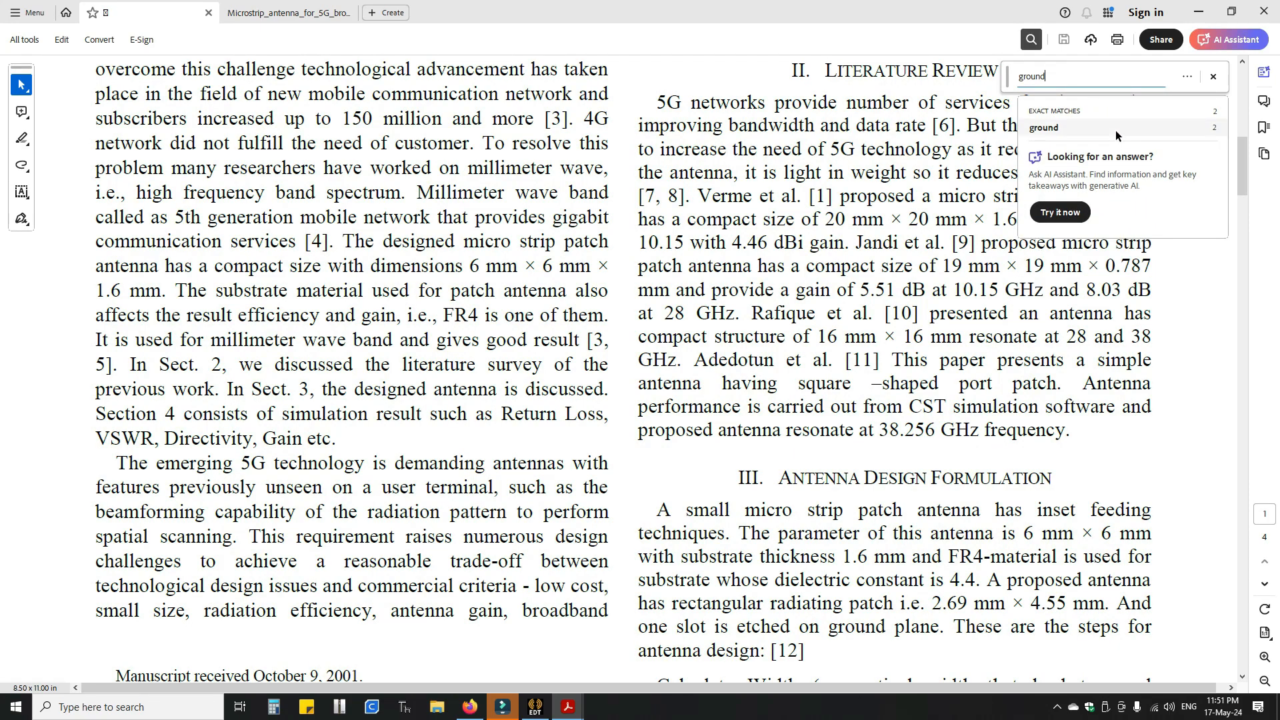
pyautogui.press('Return')
pyautogui.scroll(-1, 947, 566)
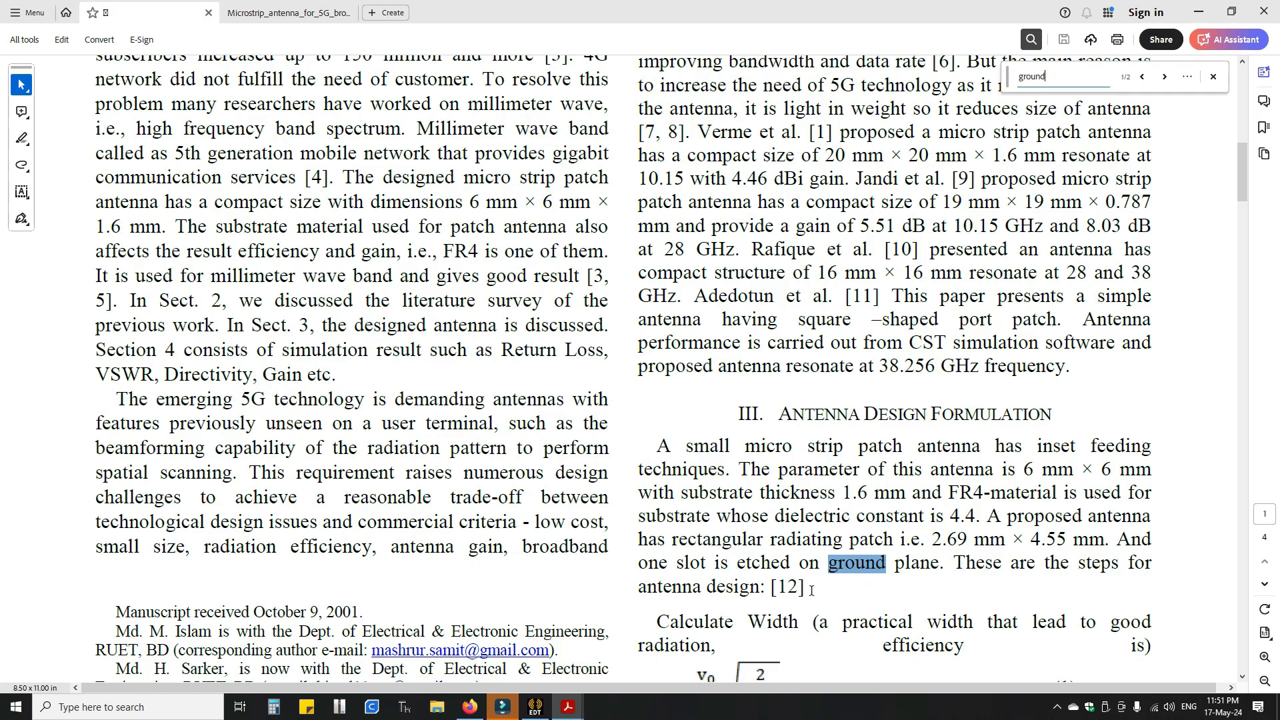
pyautogui.click(1163, 77)
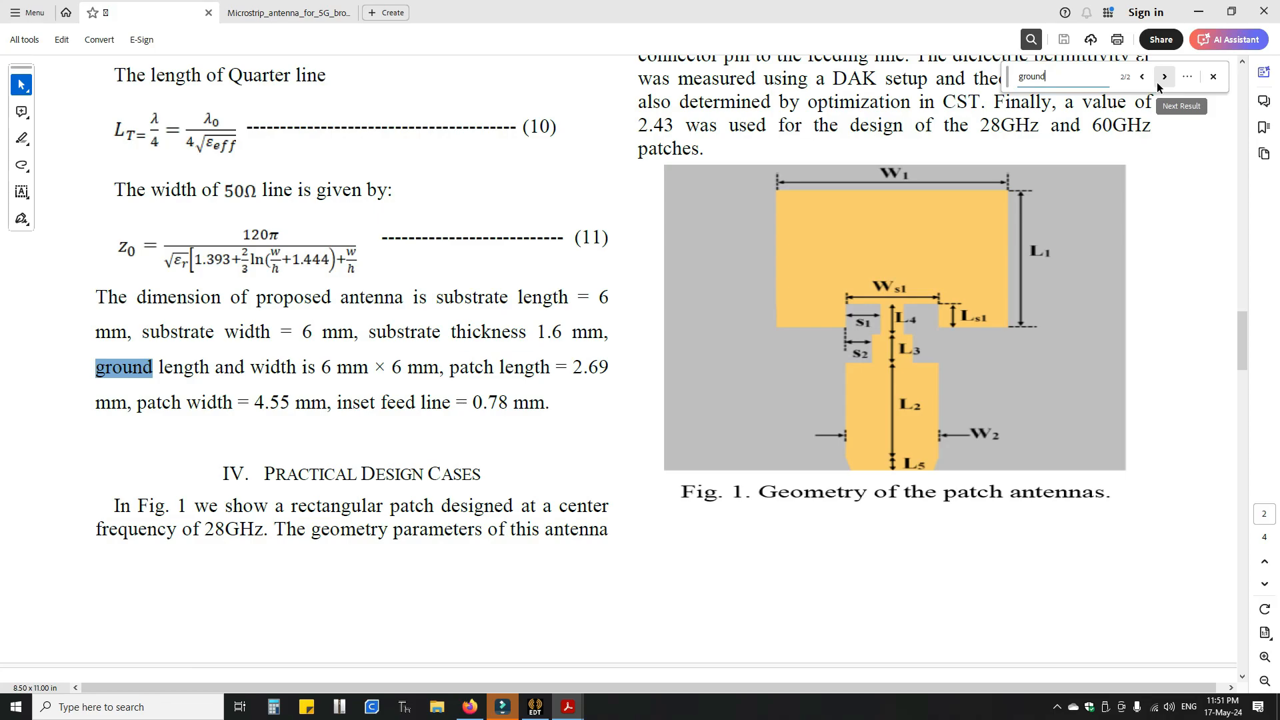
# Look through the rest of the paper, examining the prototype photos, return loss plots and antenna comparison table
pyautogui.scroll(5, 1078, 323)
pyautogui.scroll(15, 1079, 323)
pyautogui.moveTo(1239, 258); pyautogui.dragTo(1232, 408)
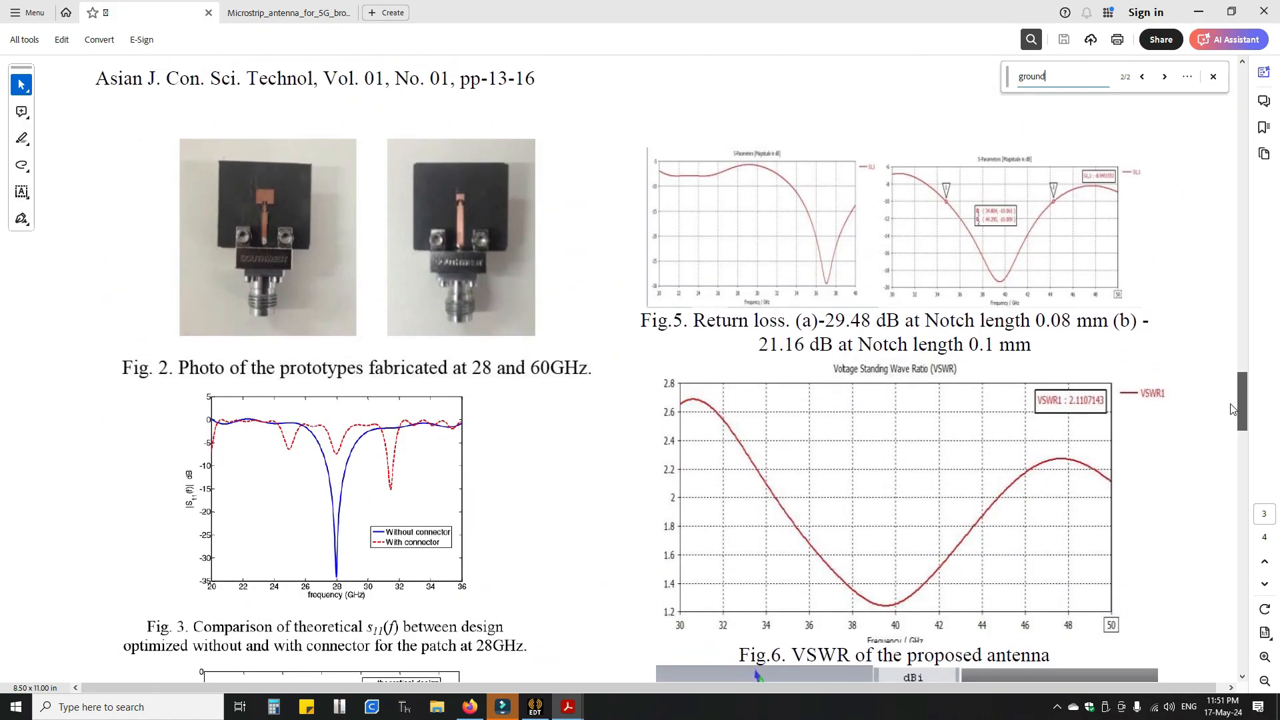
pyautogui.moveTo(1233, 409); pyautogui.dragTo(1240, 535)
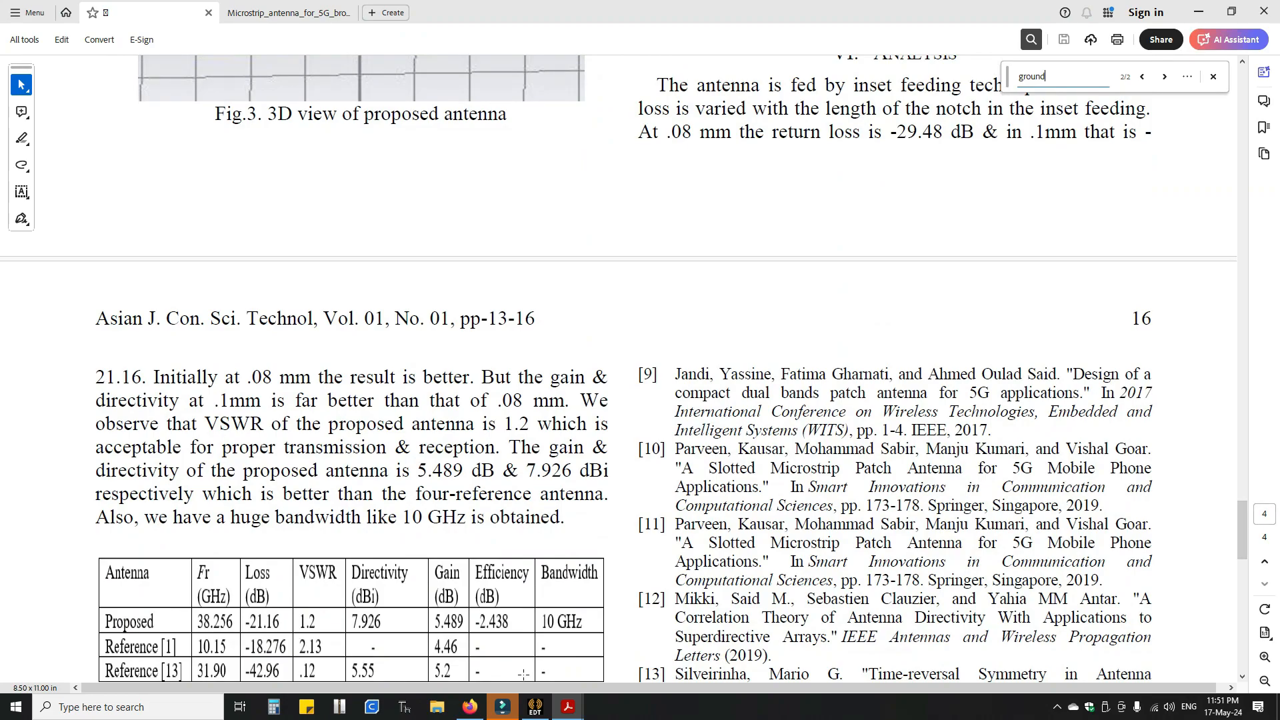
# Switch back to Ansys Electronics Desktop and set the design variable Len to 20 mm, applying the change
pyautogui.click(536, 707)
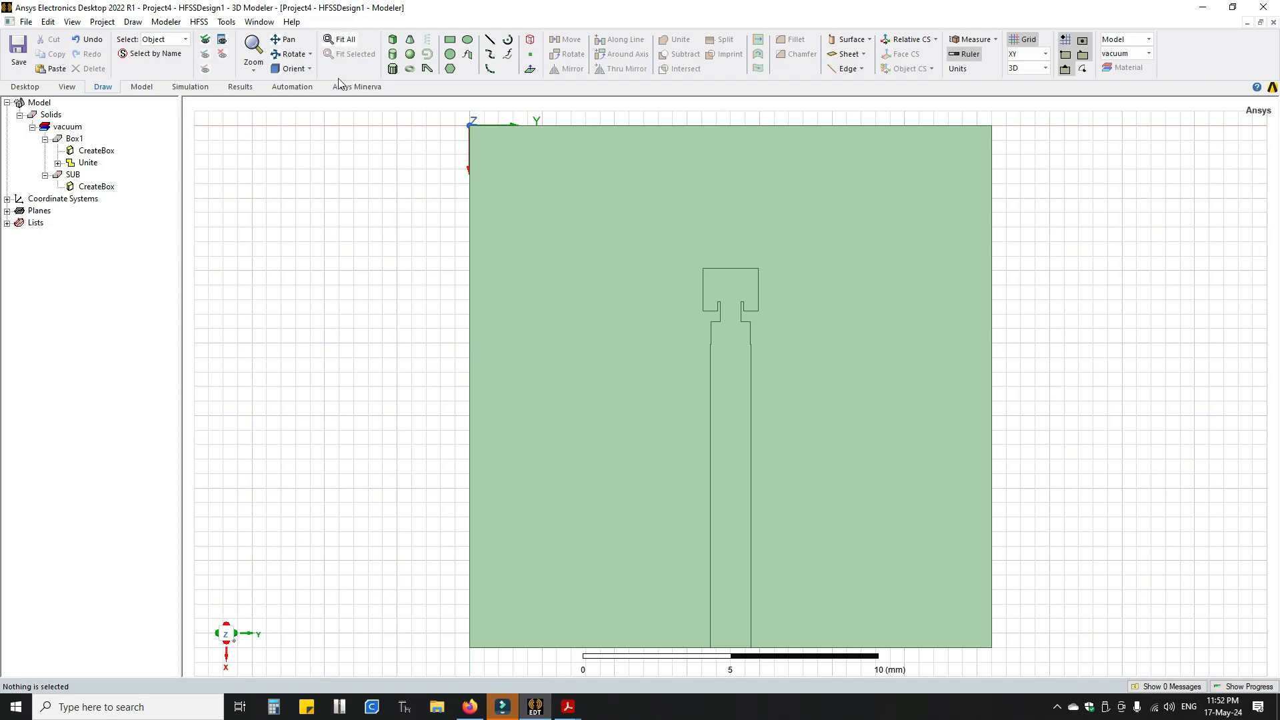
pyautogui.scroll(-3, 534, 278)
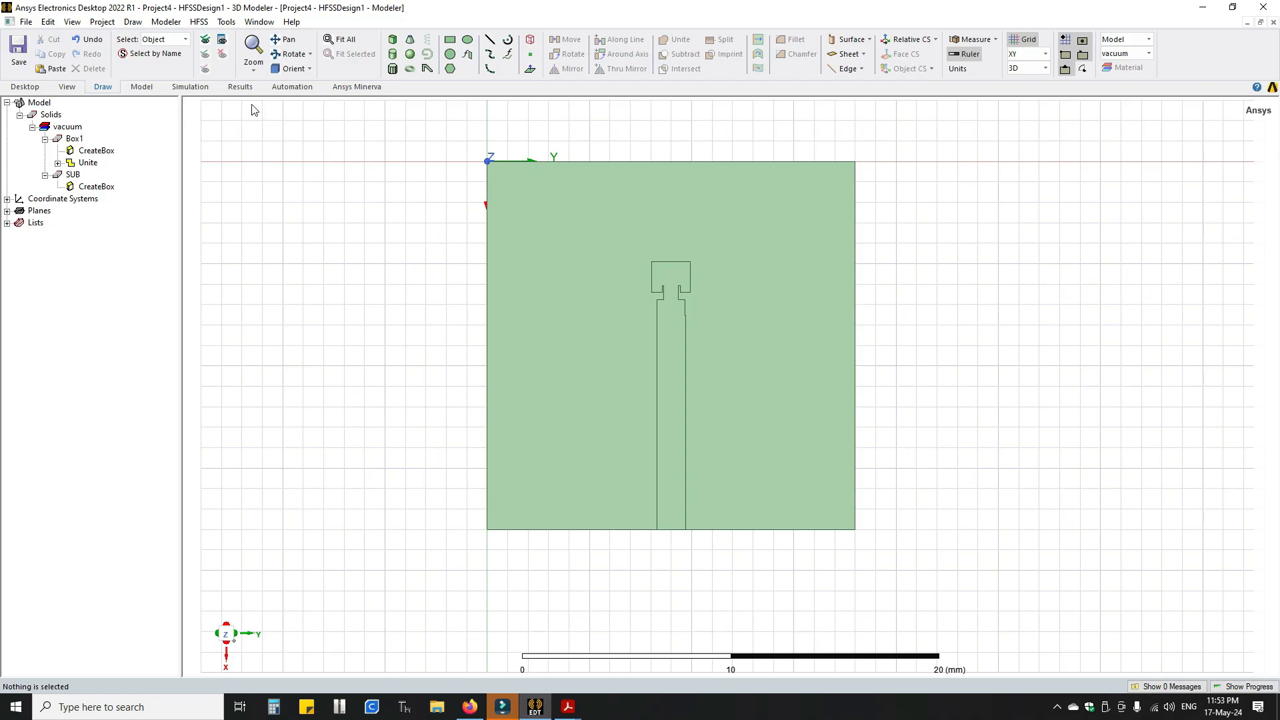
pyautogui.click(200, 22)
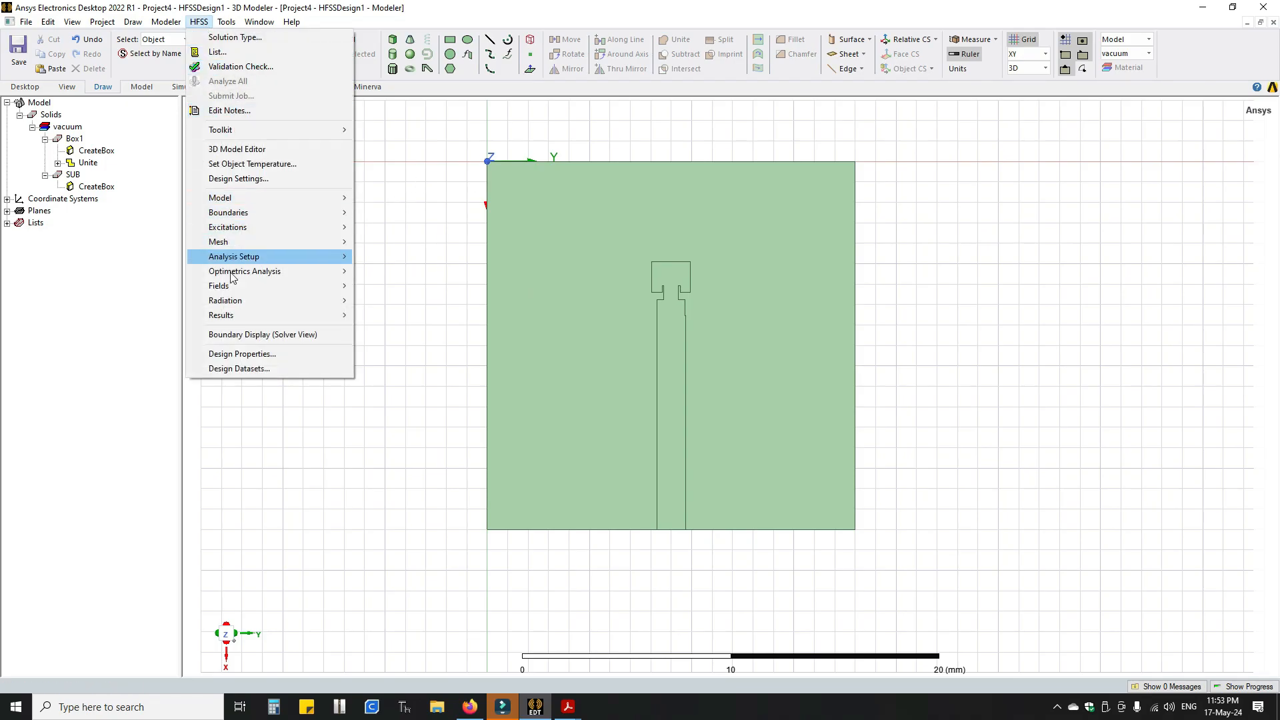
pyautogui.click(241, 354)
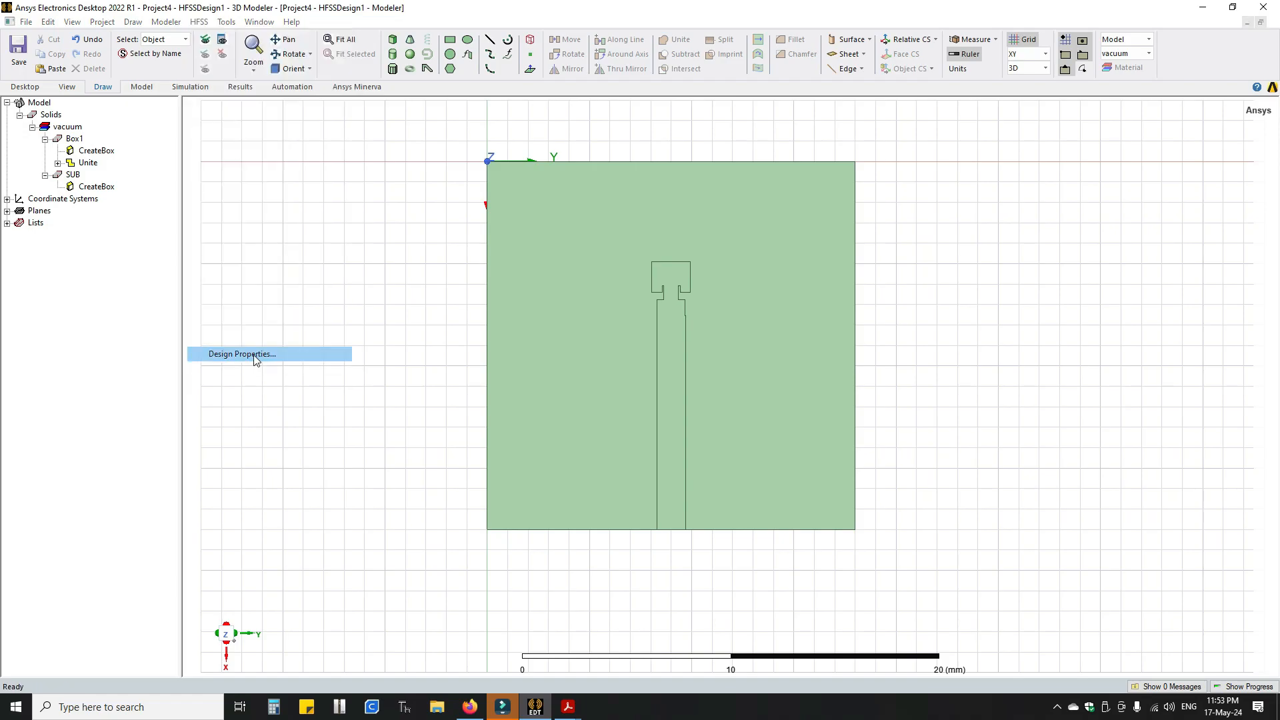
pyautogui.moveTo(908, 158); pyautogui.dragTo(143, 391)
pyautogui.scroll(-2, 286, 470)
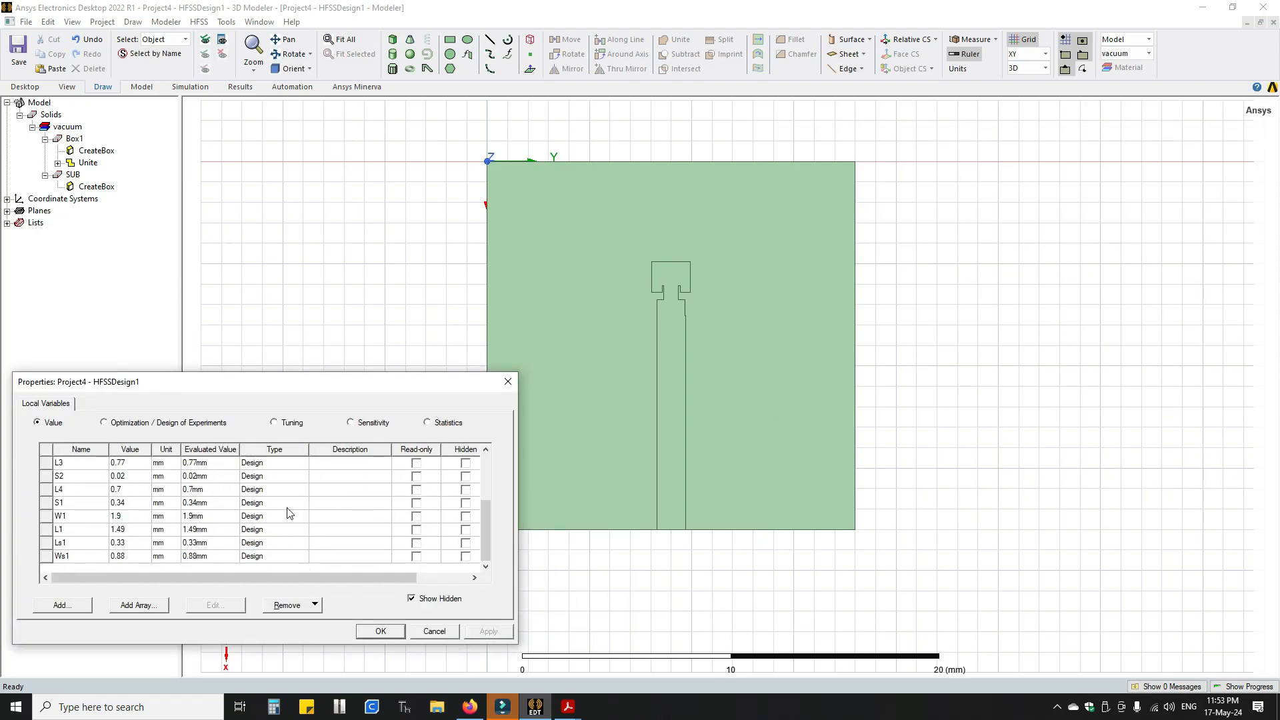
pyautogui.scroll(2, 134, 526)
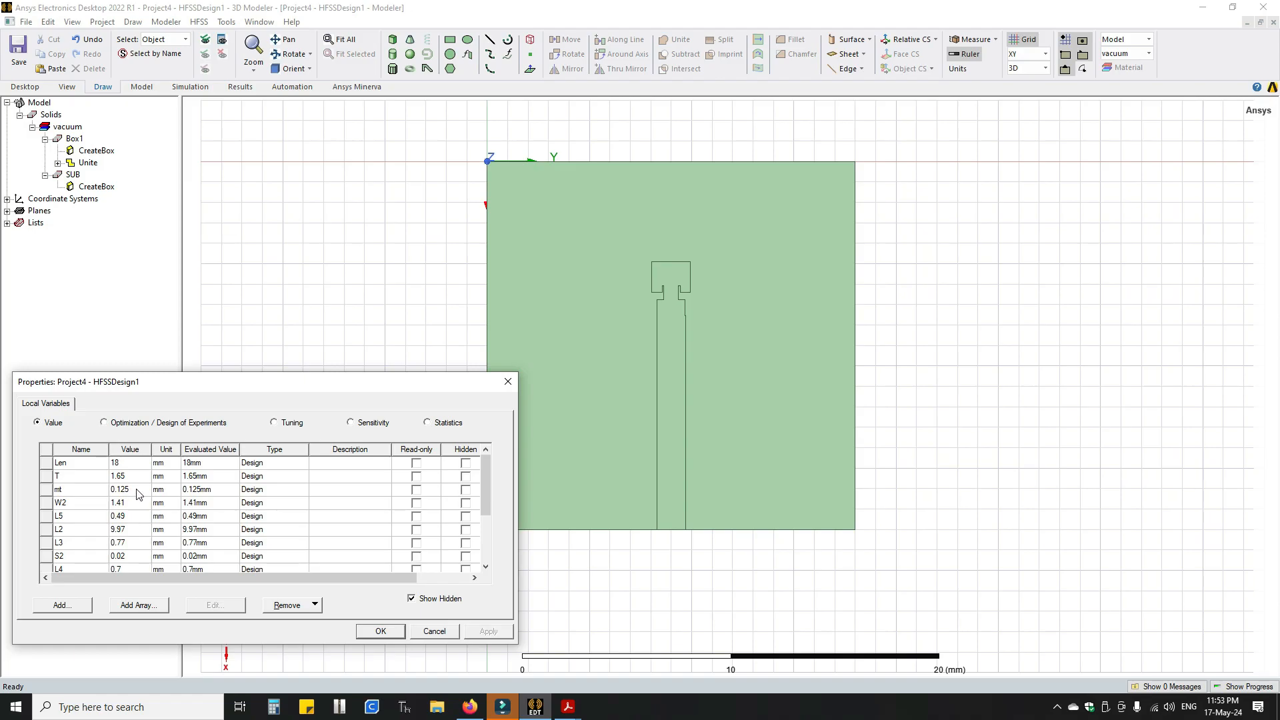
pyautogui.doubleClick(134, 463)
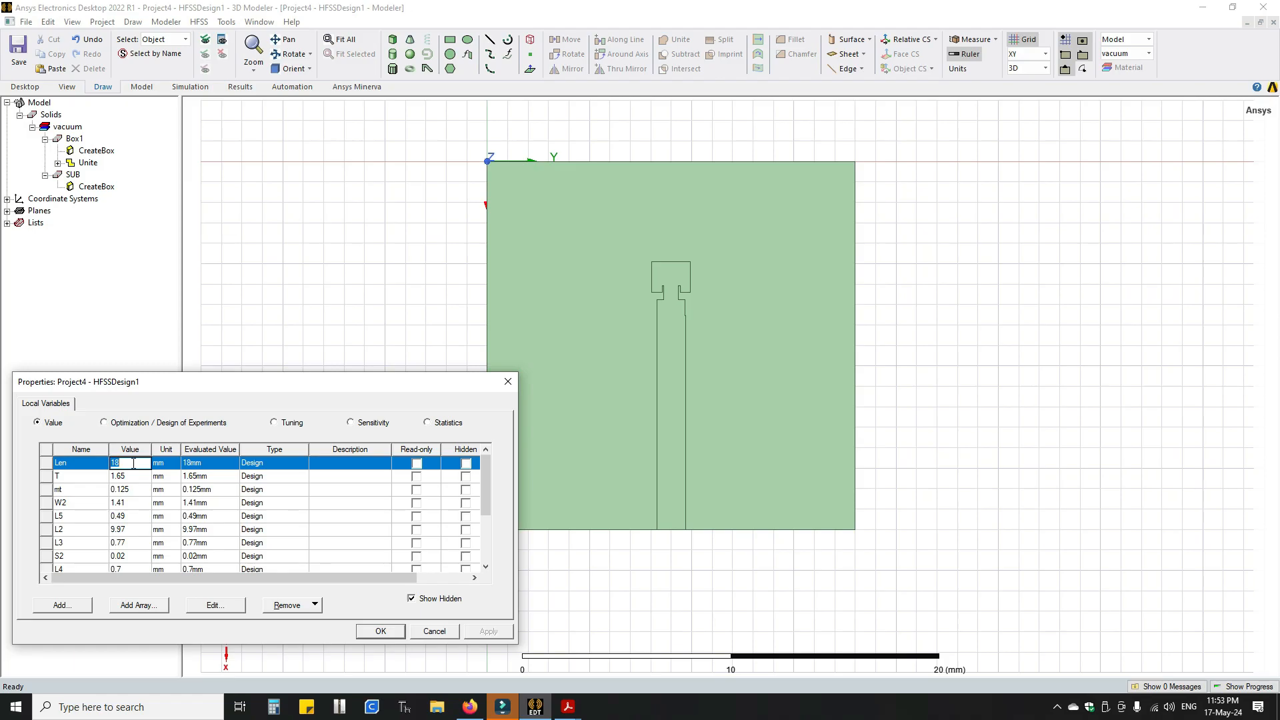
pyautogui.write('15')
pyautogui.scroll(-2, 280, 502)
pyautogui.click(266, 568)
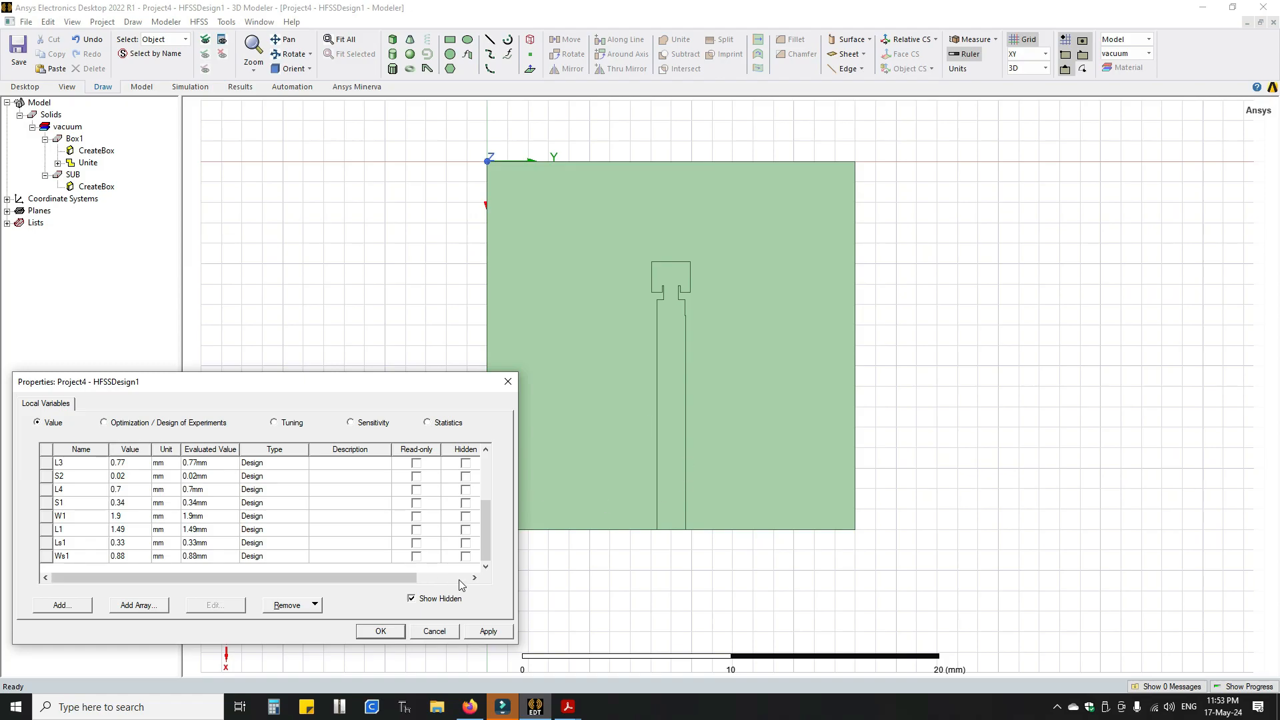
pyautogui.click(485, 633)
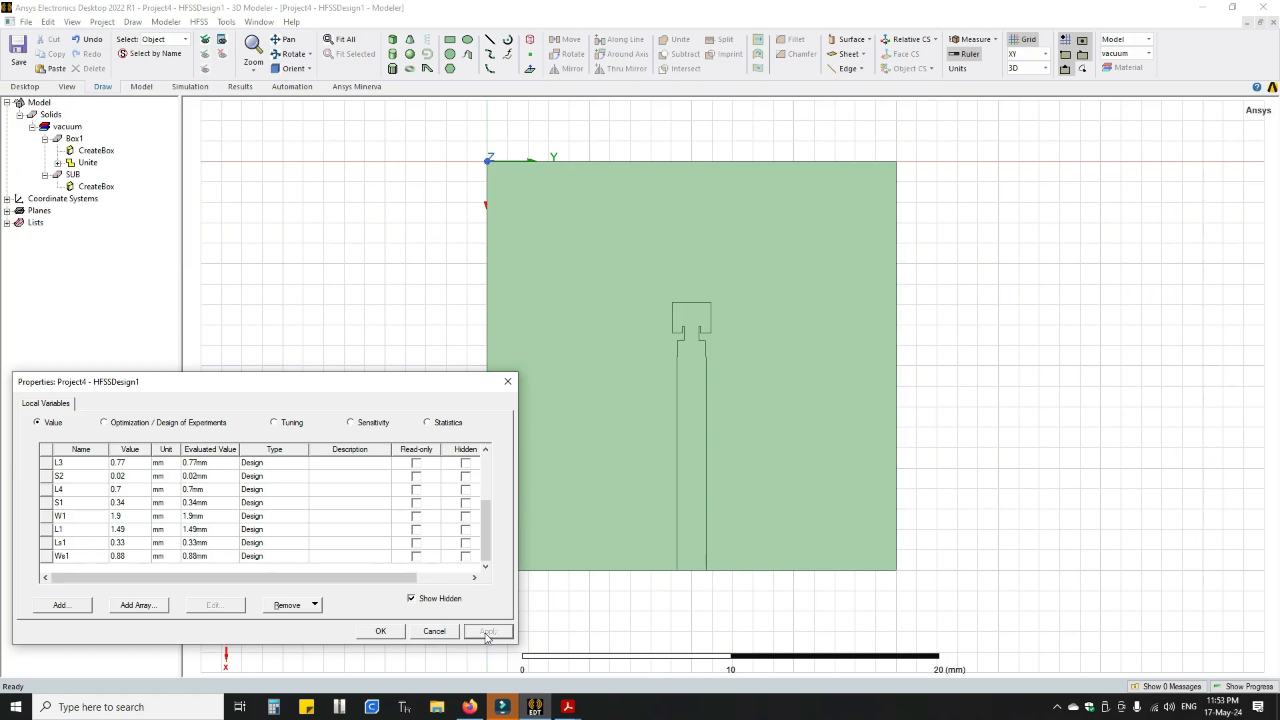
# Set the design variable Len to 50 mm, accept the design properties, and fit the whole model in view
pyautogui.scroll(2, 85, 537)
pyautogui.click(132, 465)
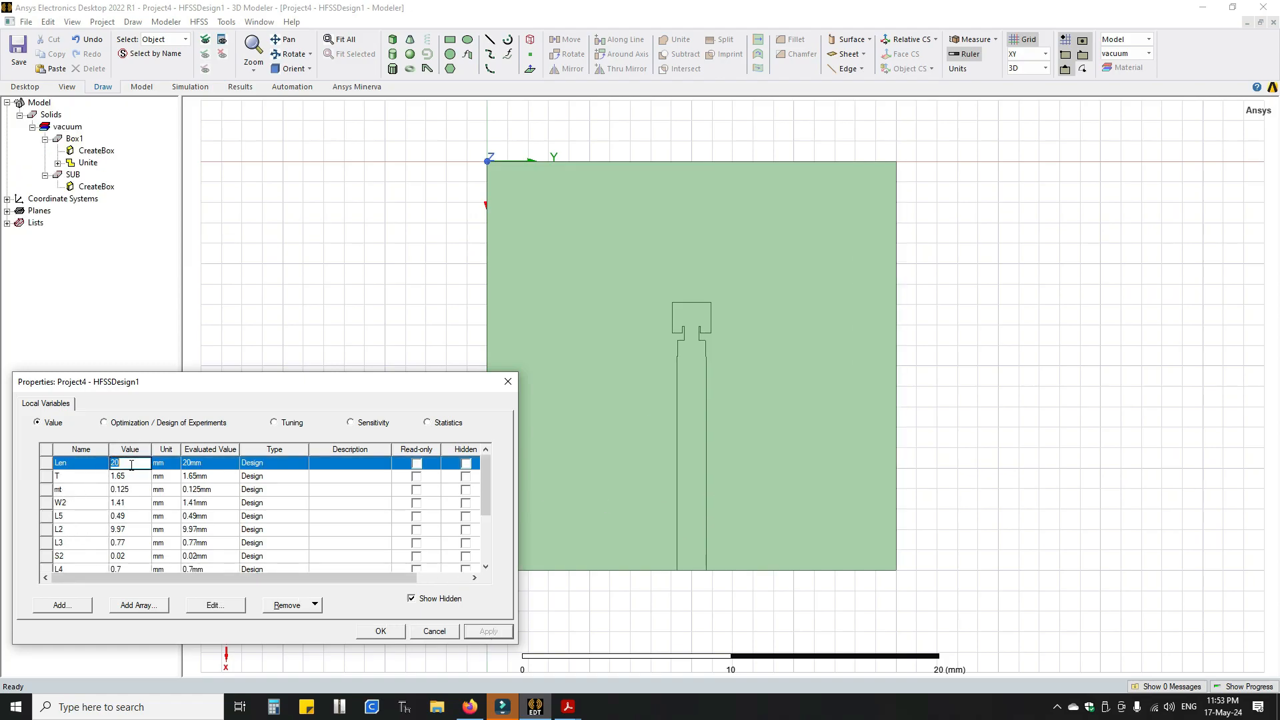
pyautogui.write('15')
pyautogui.press('Return')
pyautogui.click(502, 632)
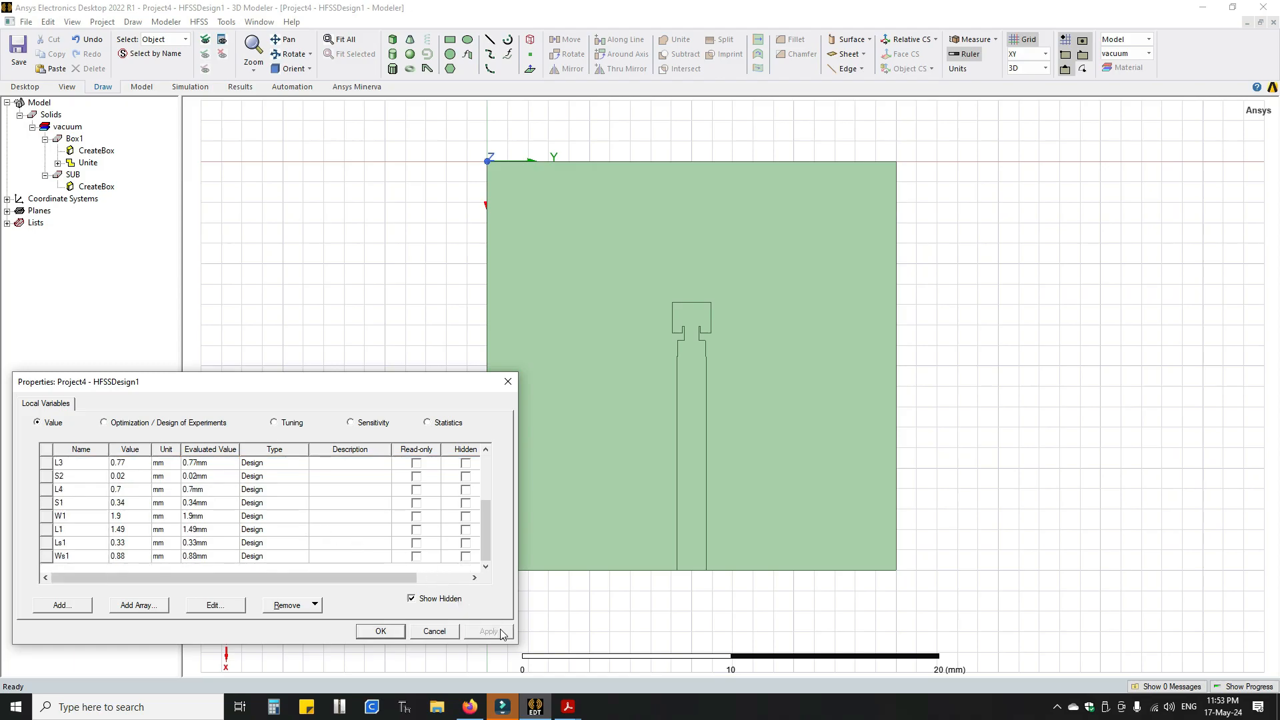
pyautogui.click(380, 632)
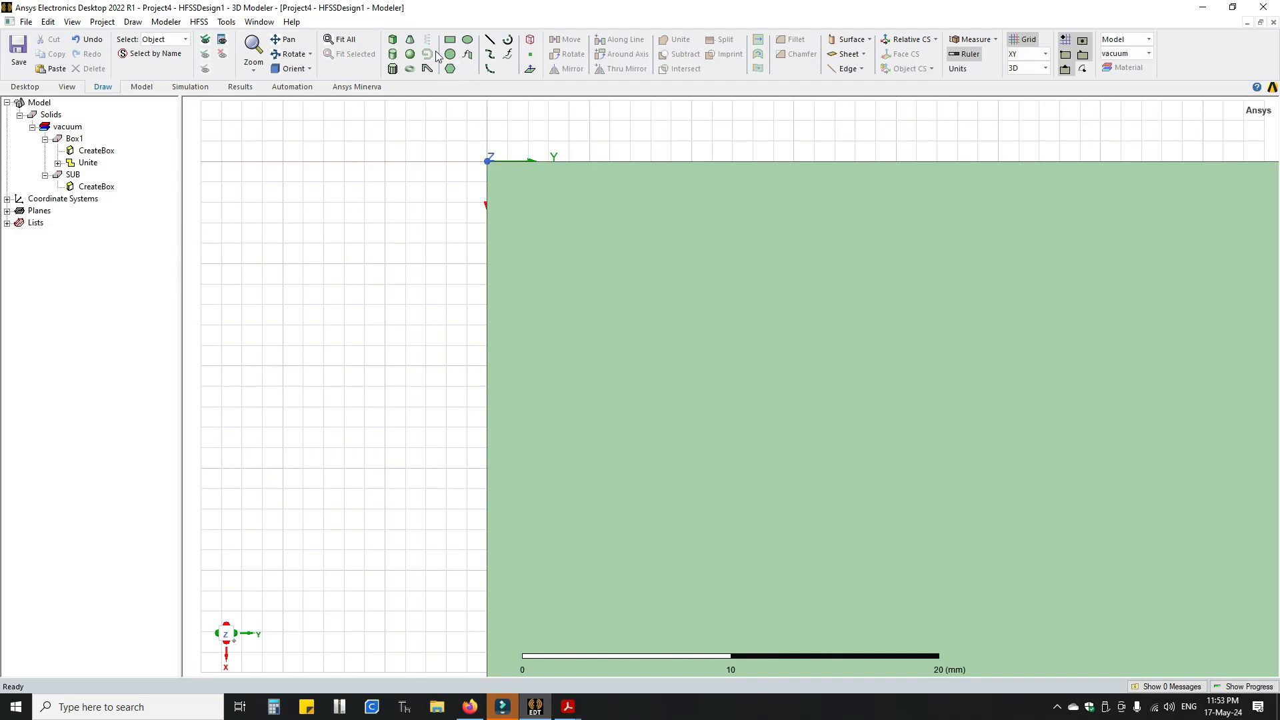
pyautogui.click(342, 39)
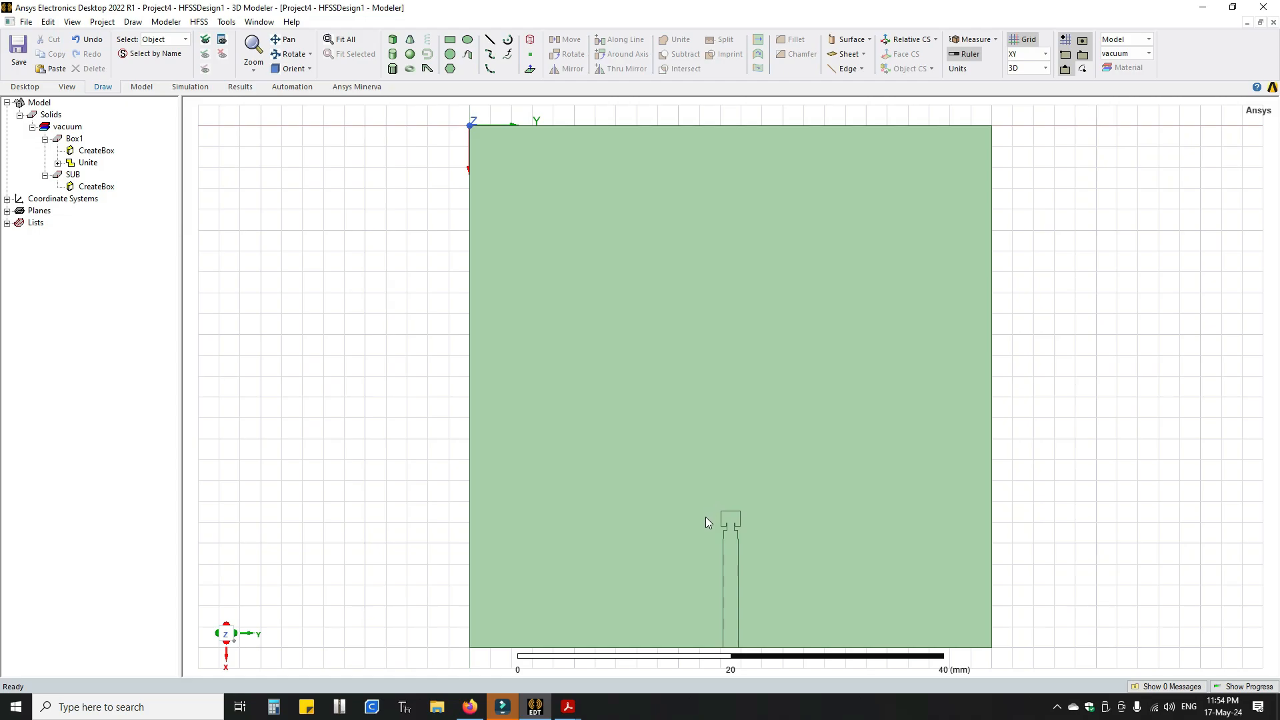
# Undo the last two changes to the design variable Len
pyautogui.click(399, 358)
pyautogui.scroll(-2, 398, 359)
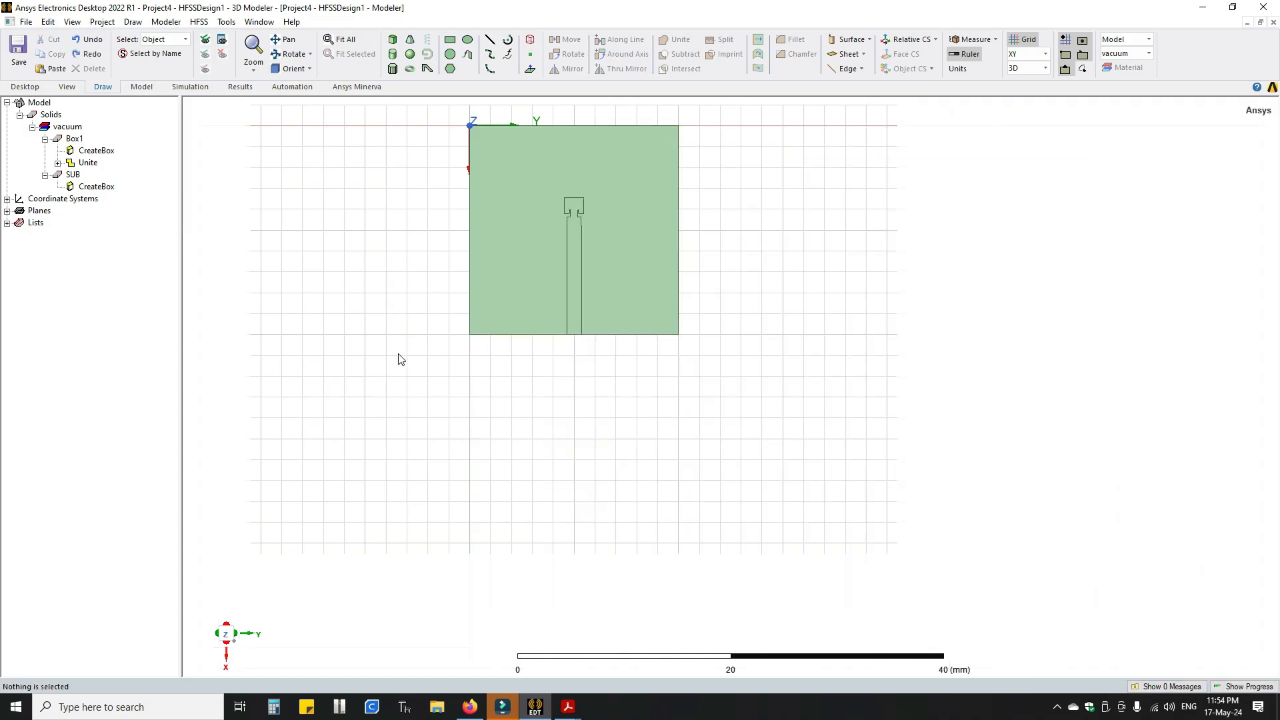
pyautogui.scroll(-1, 399, 359)
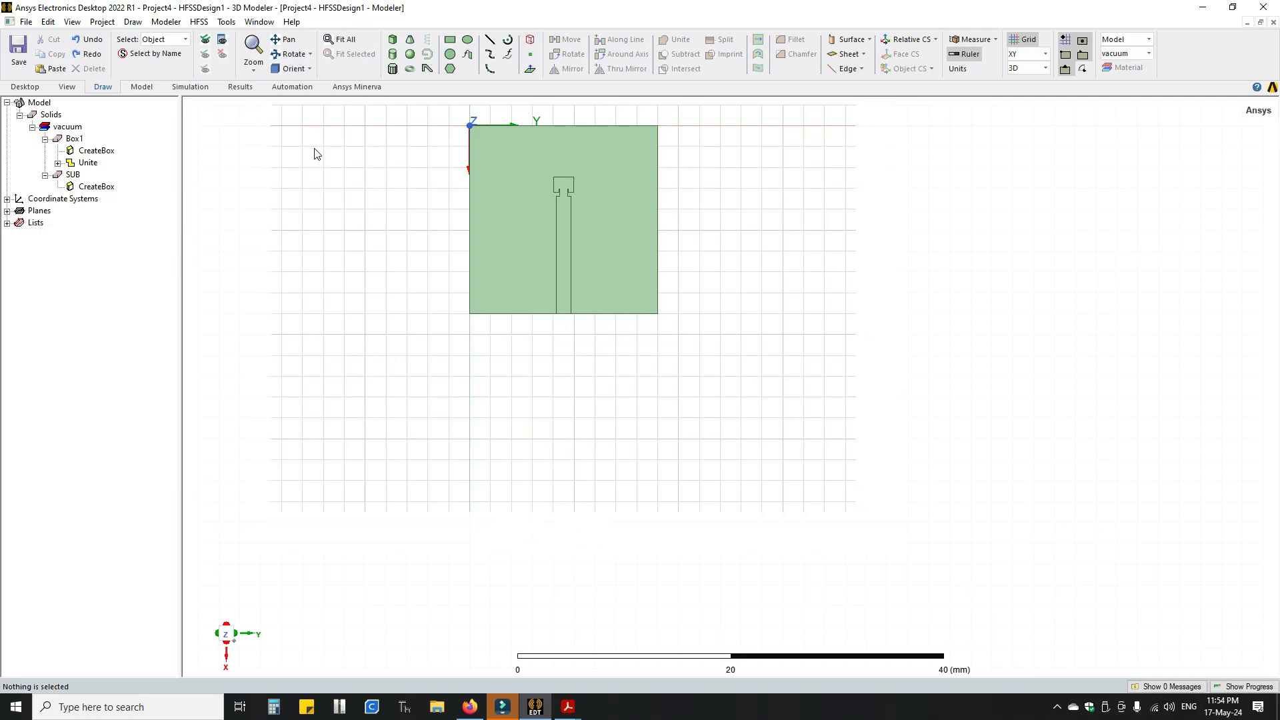
# Review the local variables in the design properties, including the thickness T, and close them without changes
pyautogui.click(200, 22)
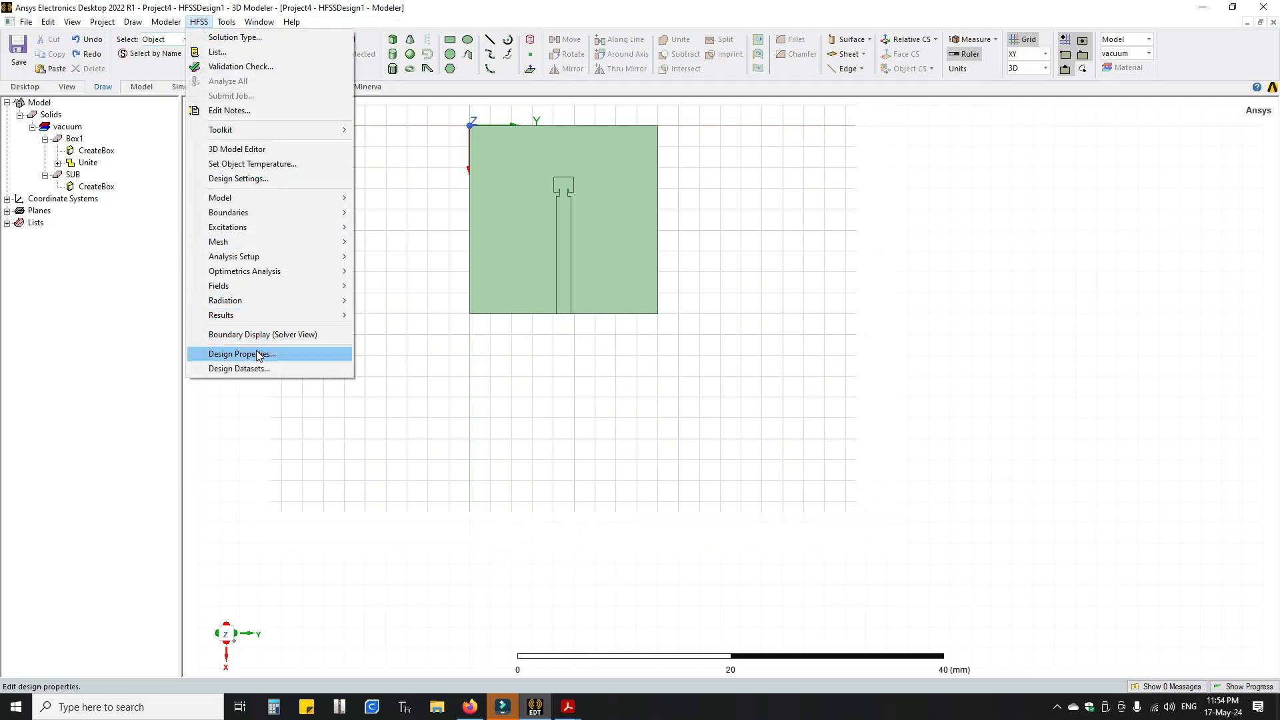
pyautogui.click(312, 354)
pyautogui.scroll(-3, 94, 524)
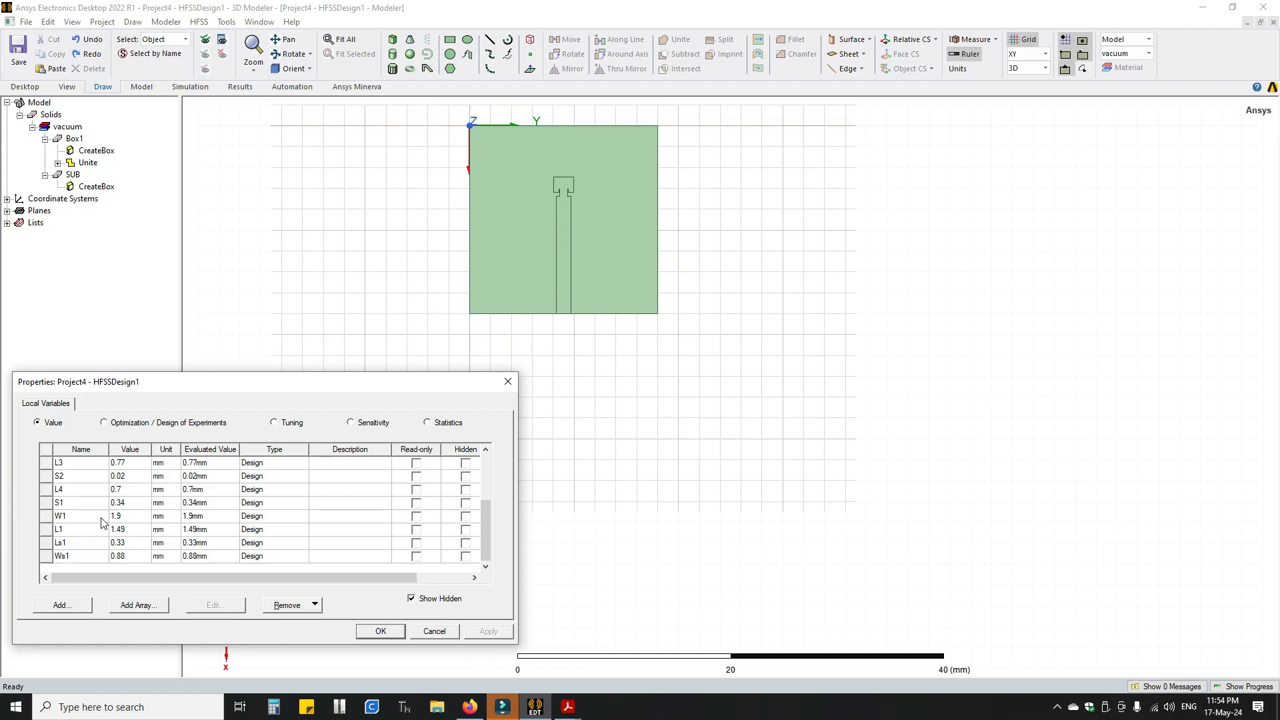
pyautogui.scroll(2, 103, 528)
pyautogui.doubleClick(129, 477)
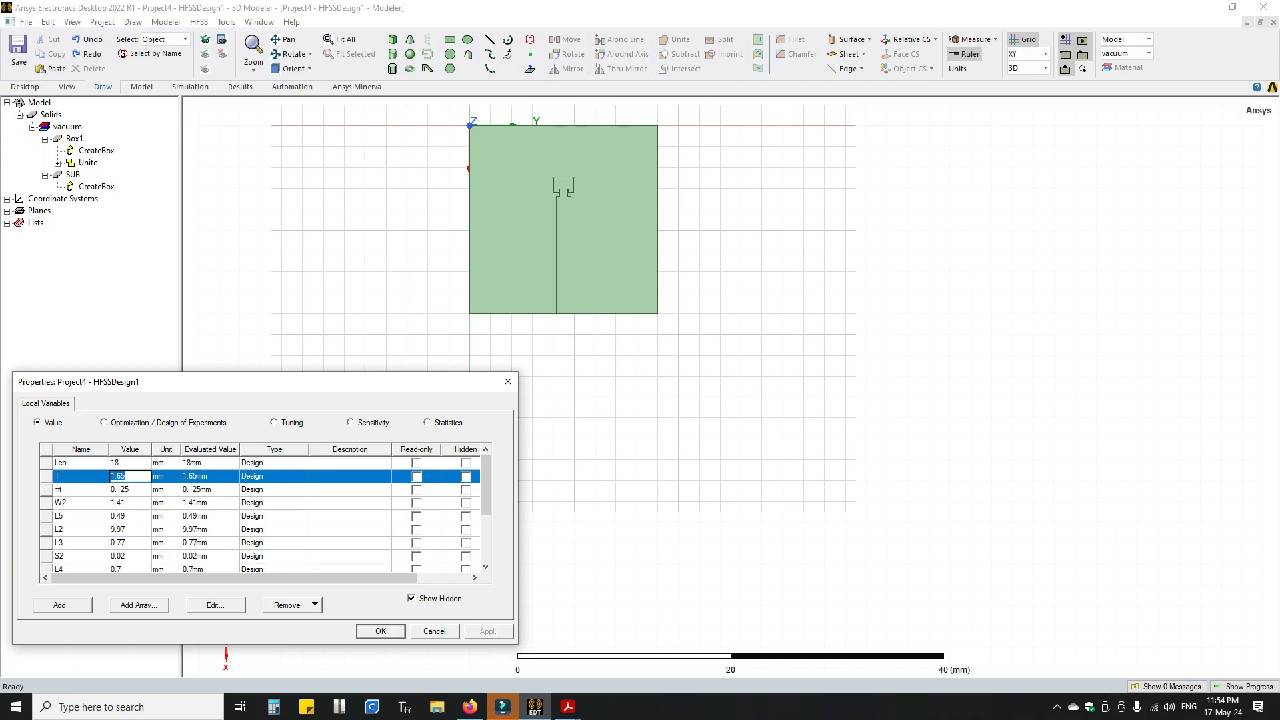
pyautogui.click(508, 381)
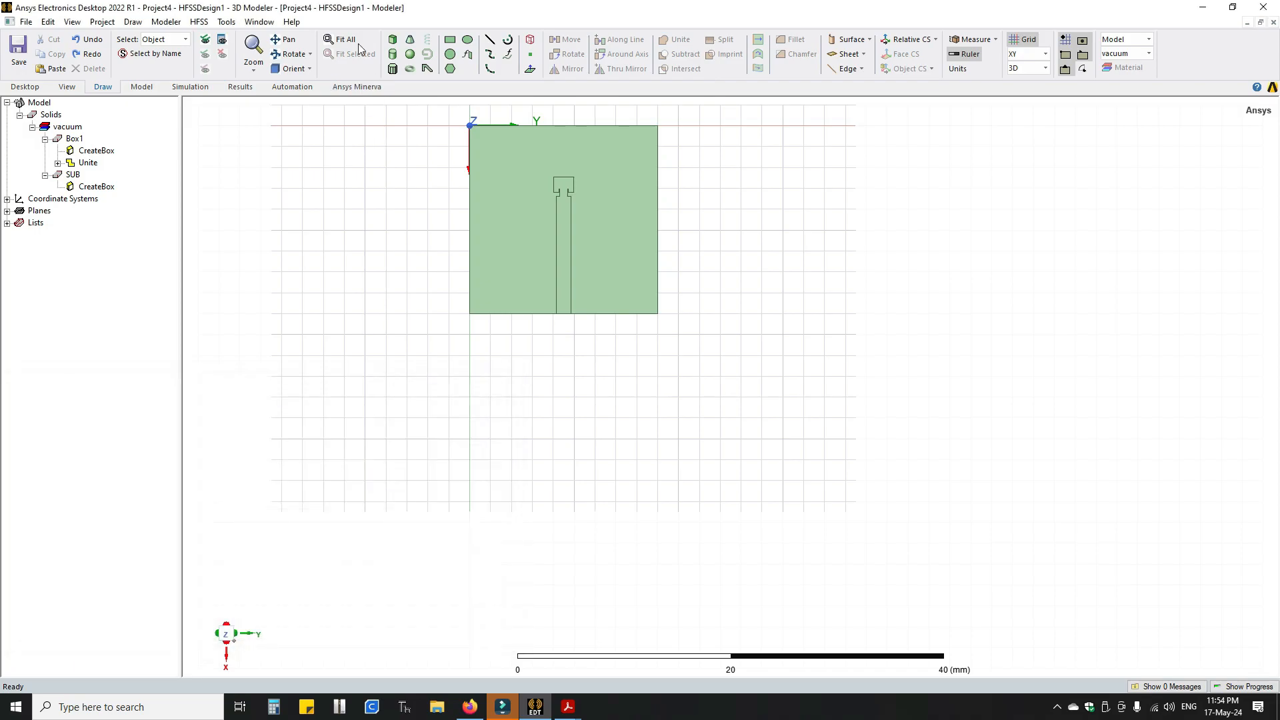
# Set the design variable T to 5 mm in the design properties, apply the change and accept the properties
pyautogui.click(290, 53)
pyautogui.moveTo(640, 291); pyautogui.dragTo(604, 287)
pyautogui.click(226, 22)
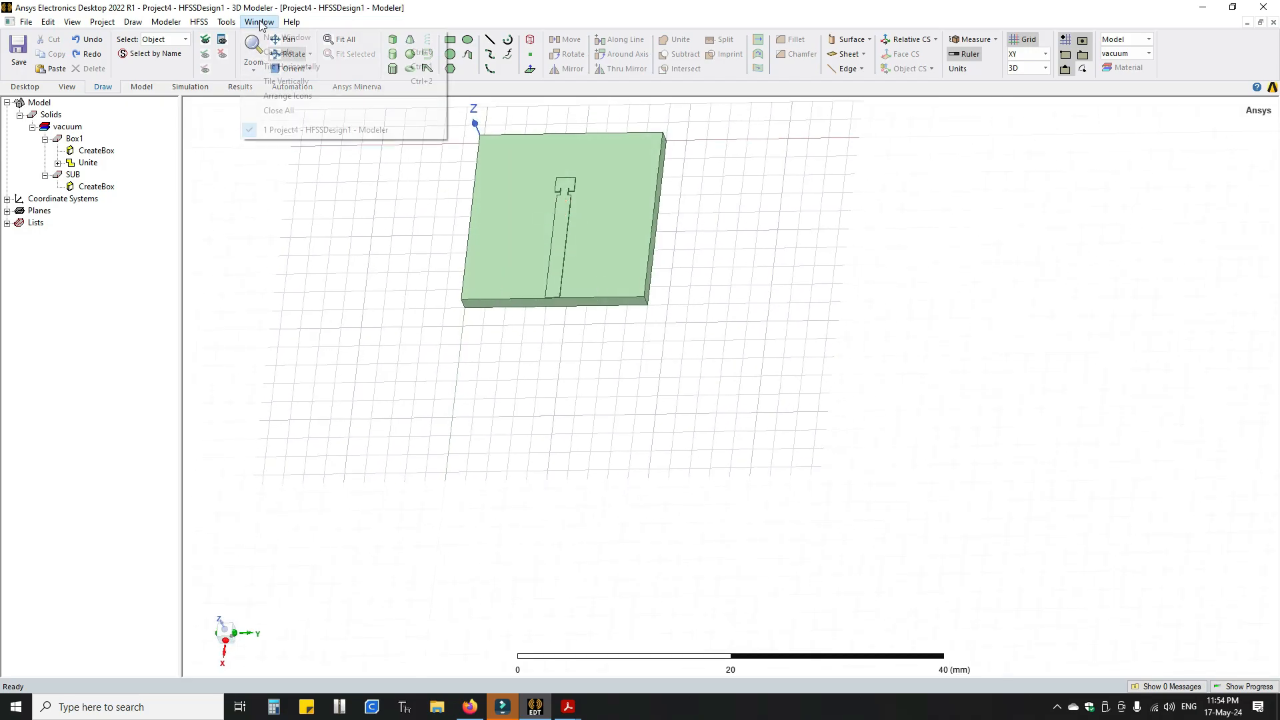
pyautogui.click(199, 22)
pyautogui.click(199, 22)
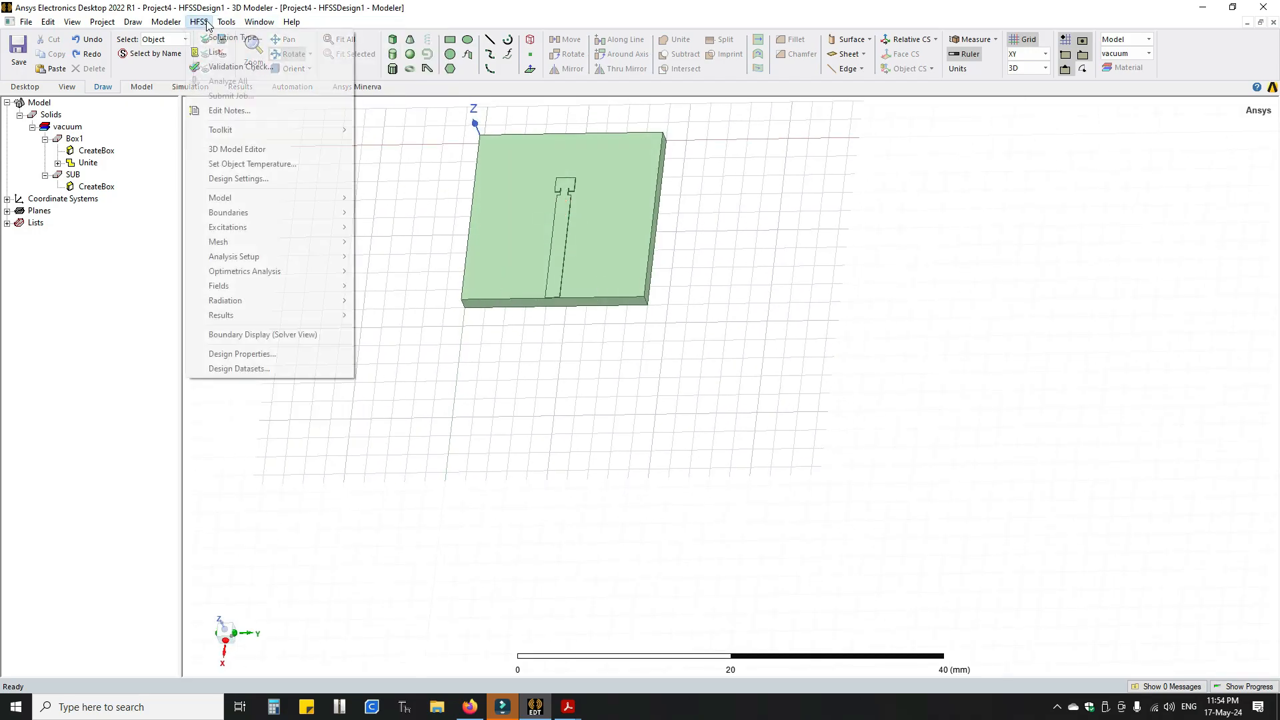
pyautogui.click(248, 354)
pyautogui.click(132, 477)
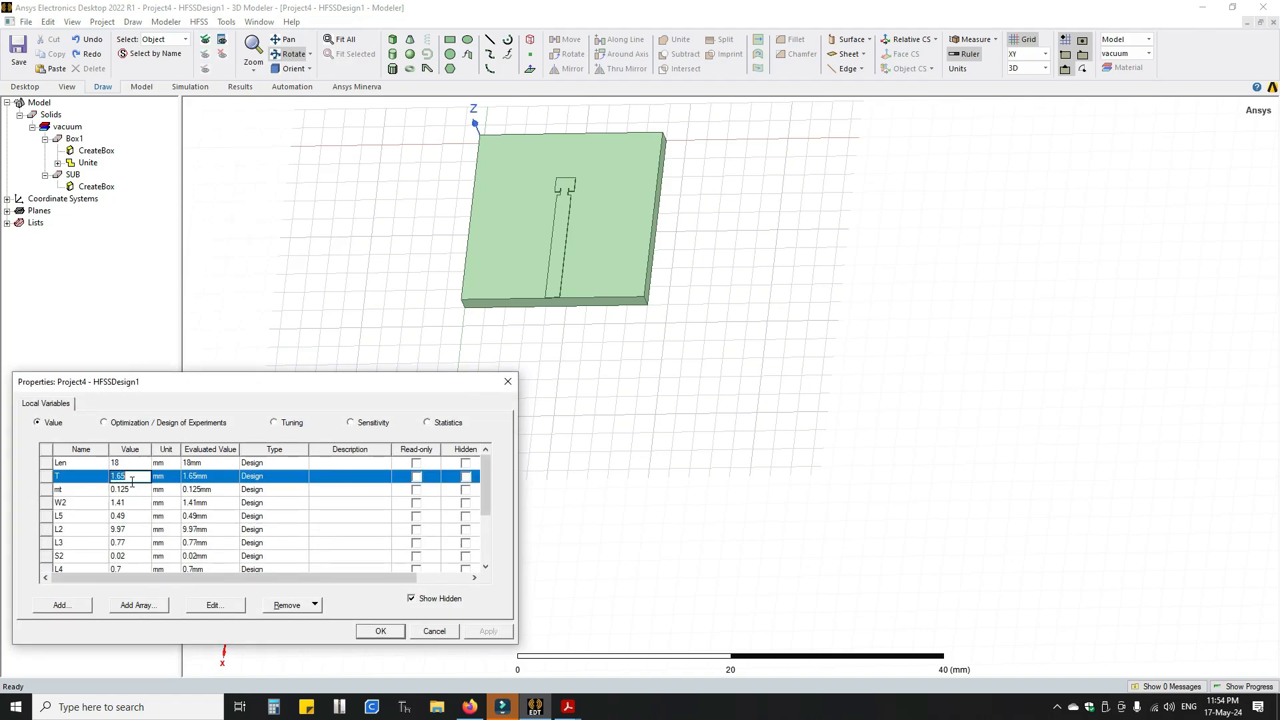
pyautogui.write('20')
pyautogui.press('BackSpace')
pyautogui.press('BackSpace')
pyautogui.write('1')
pyautogui.scroll(-2, 285, 534)
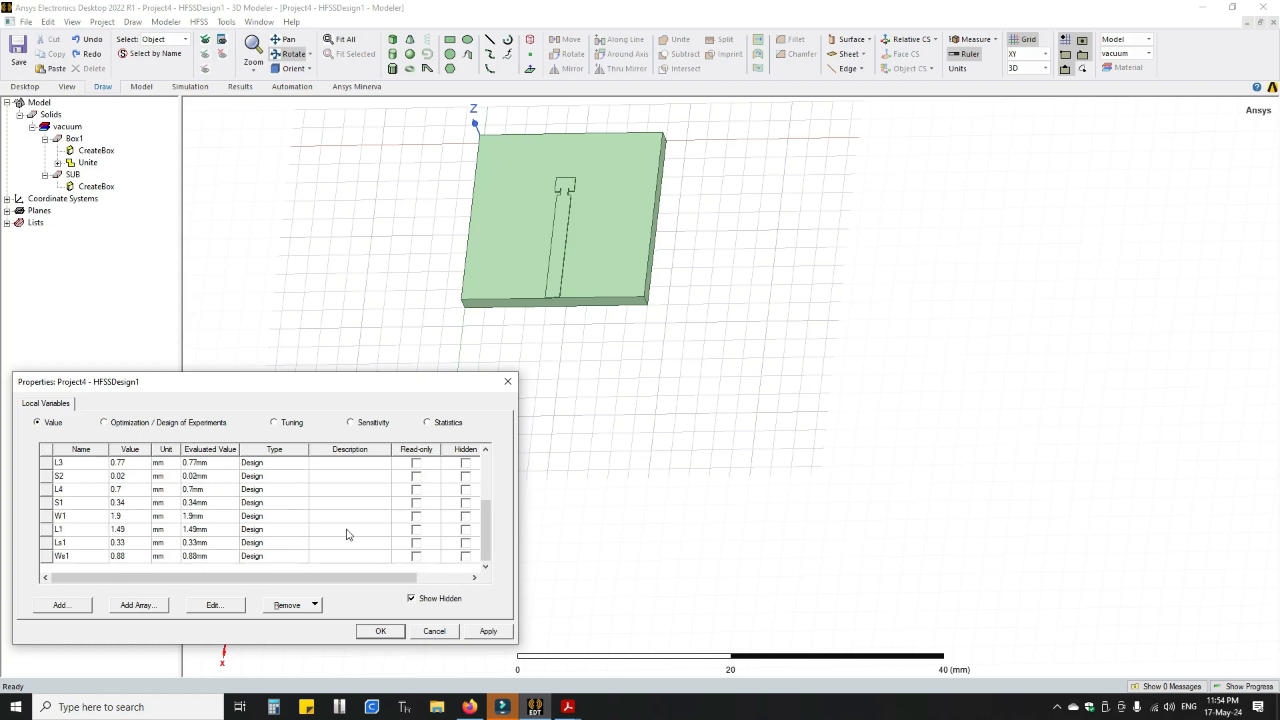
pyautogui.click(487, 631)
pyautogui.click(381, 632)
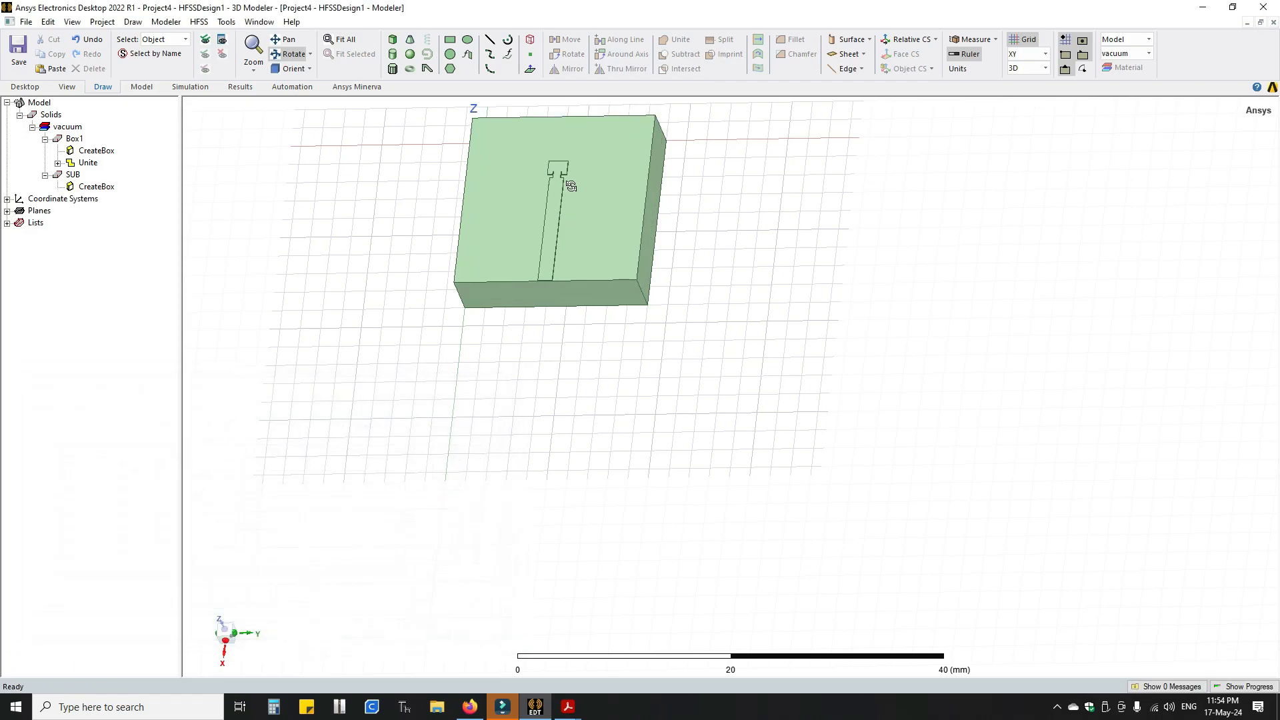
# Inspect the substrate thickness and the patch with its feed line from several angles, ending with the whole model fitted in view
pyautogui.scroll(5, 541, 287)
pyautogui.moveTo(575, 296); pyautogui.dragTo(631, 365)
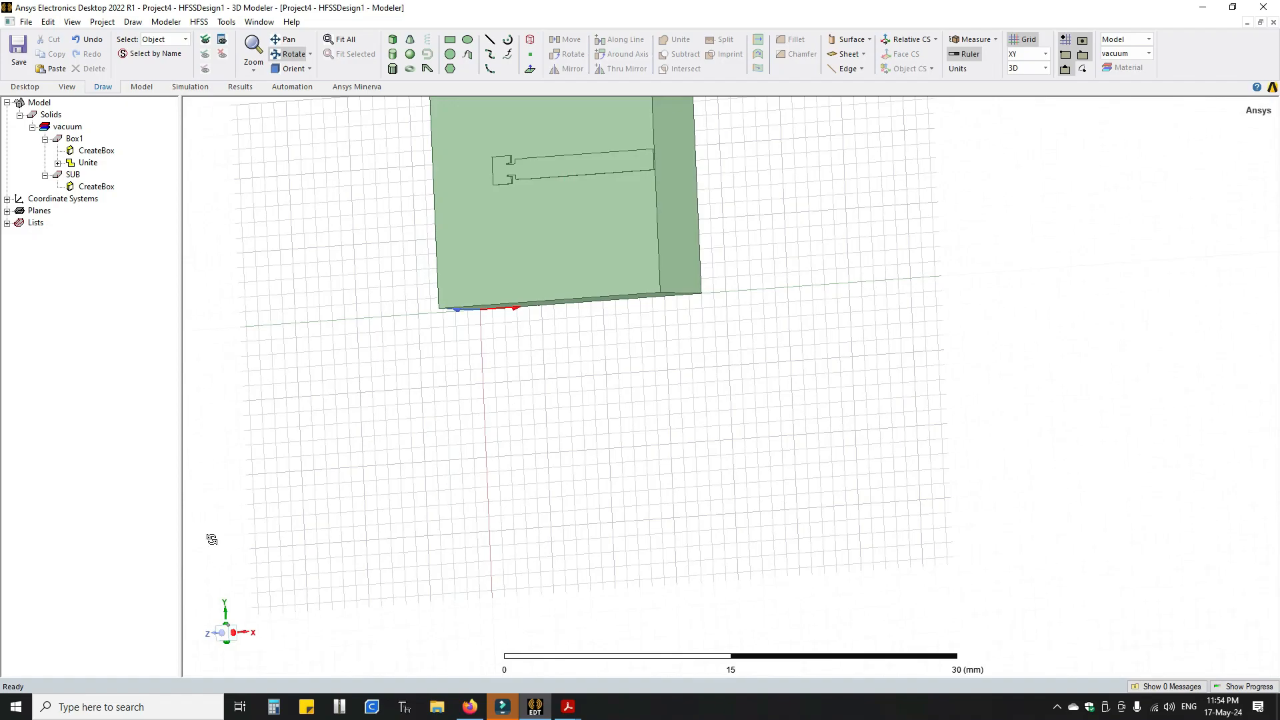
pyautogui.click(226, 634)
pyautogui.click(231, 626)
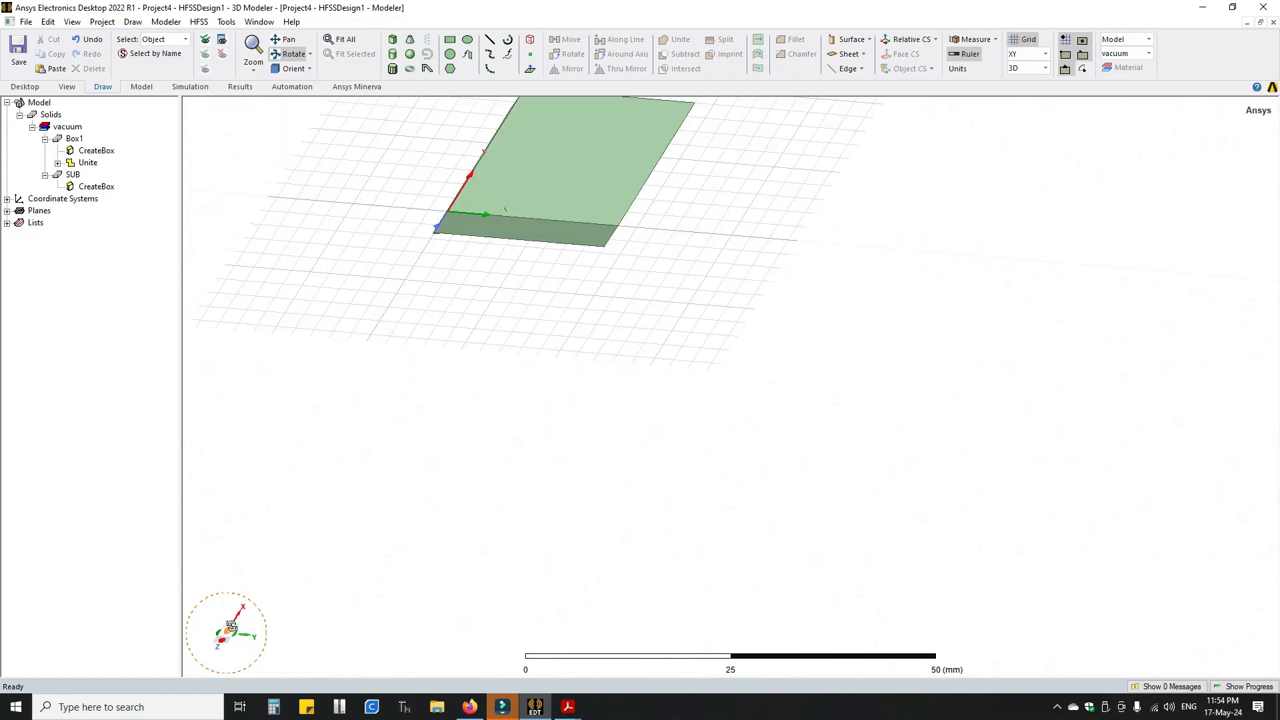
pyautogui.moveTo(228, 631); pyautogui.dragTo(228, 652)
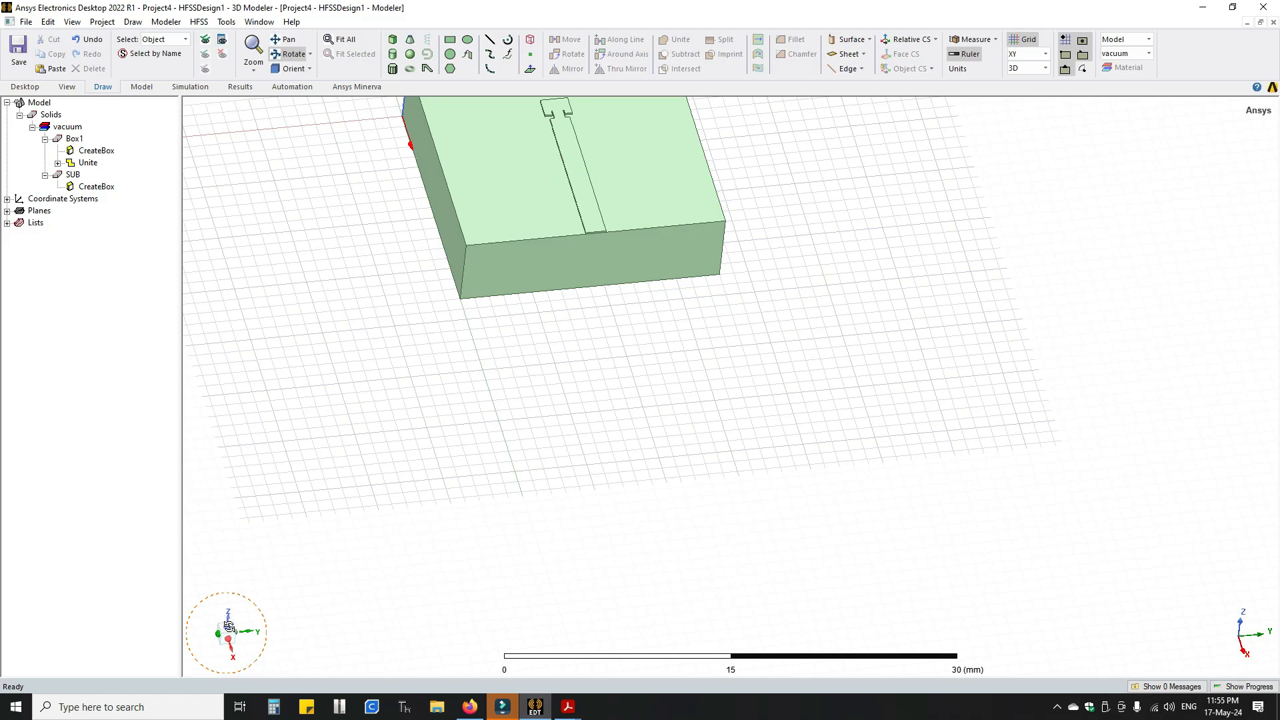
pyautogui.click(284, 39)
pyautogui.moveTo(303, 658); pyautogui.dragTo(228, 629)
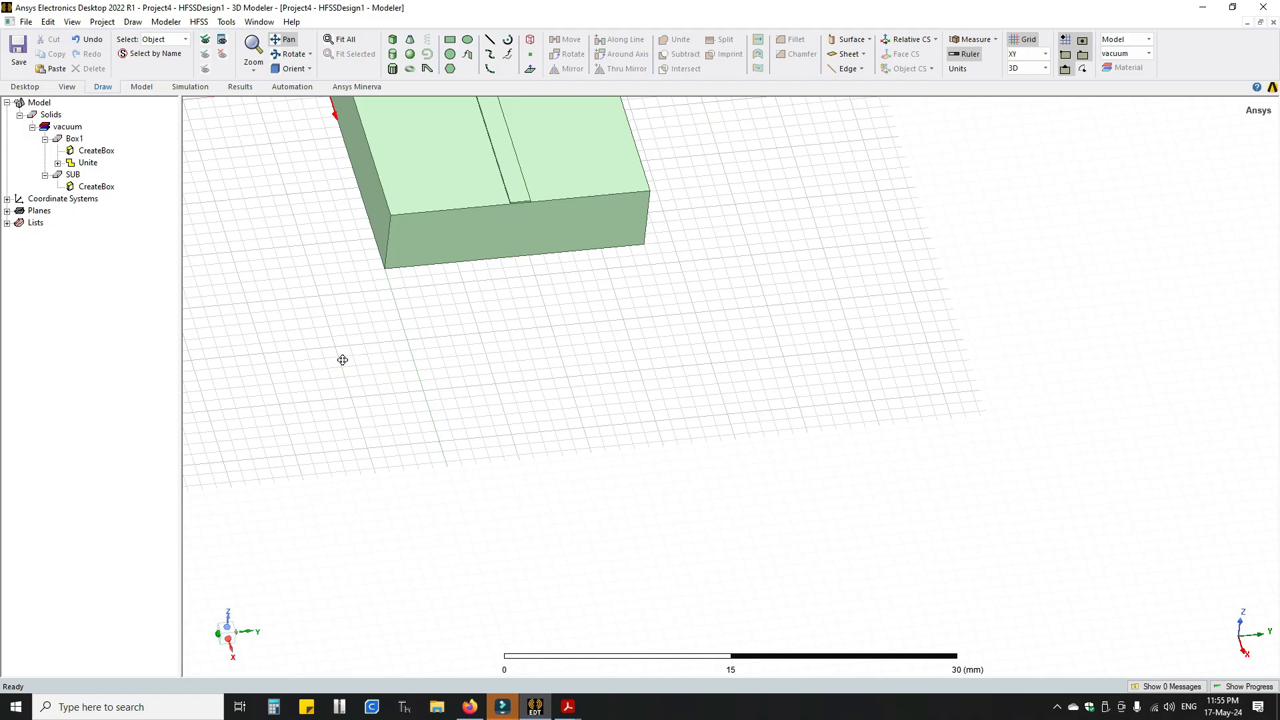
pyautogui.click(343, 40)
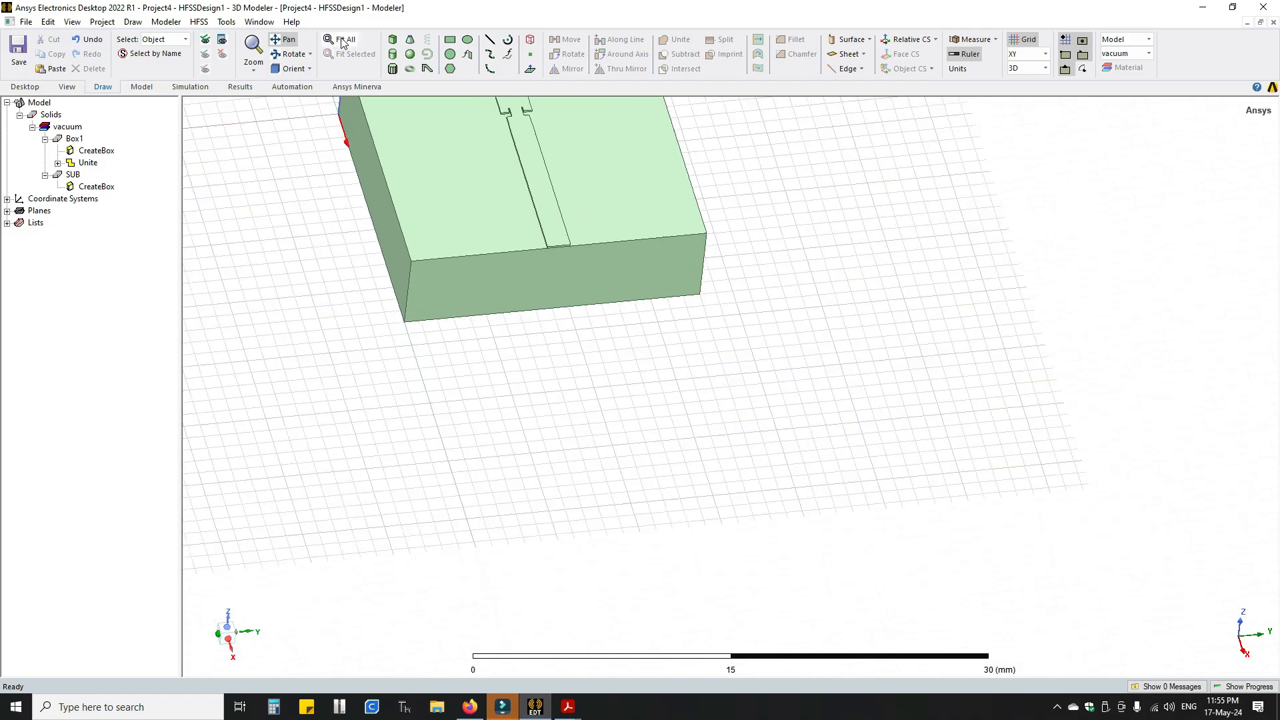
# Set the design variable T to 1.64 mm in the design properties, apply it and check the substrate at an angle
pyautogui.click(199, 22)
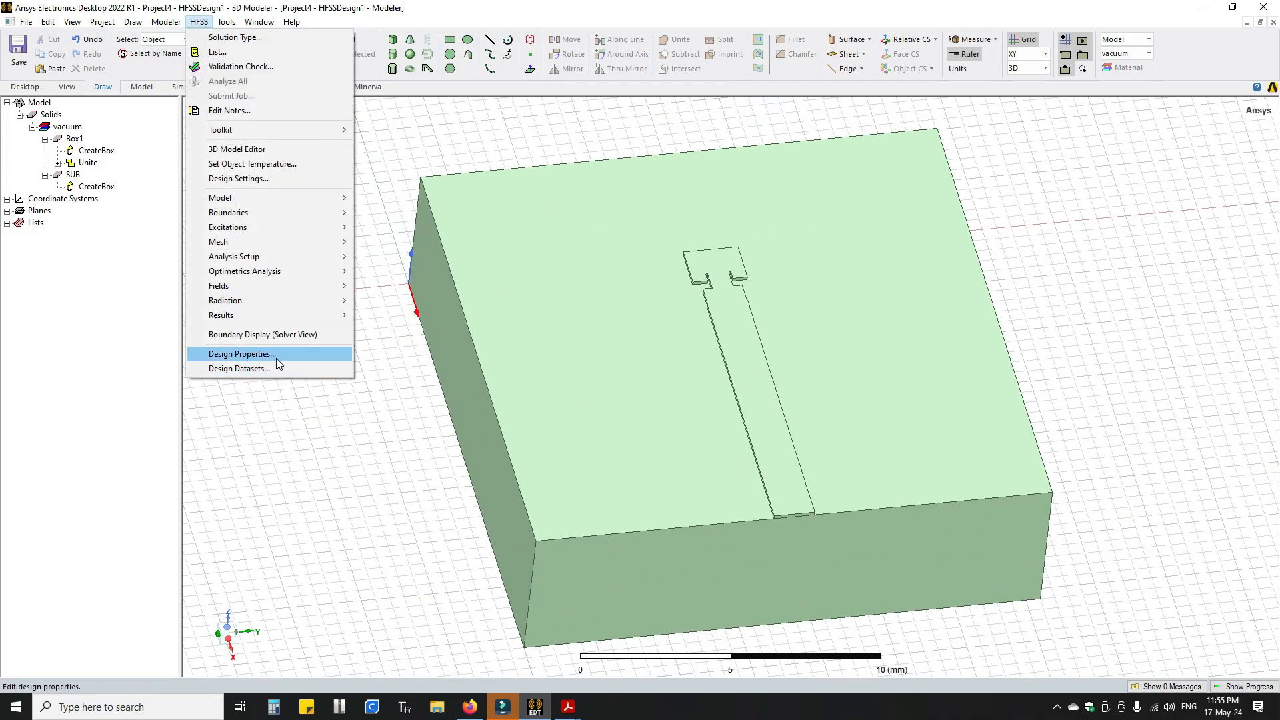
pyautogui.click(276, 358)
pyautogui.click(123, 480)
pyautogui.click(123, 478)
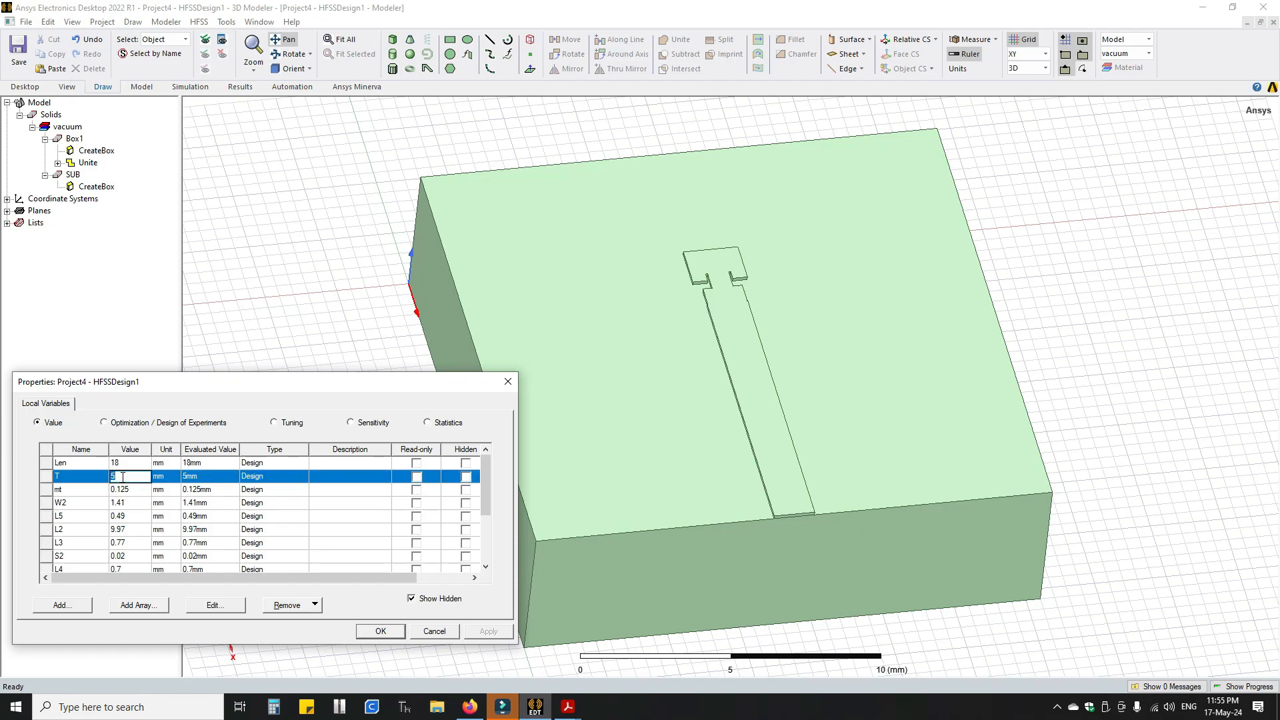
pyautogui.write('1.64')
pyautogui.scroll(-2, 426, 561)
pyautogui.click(372, 556)
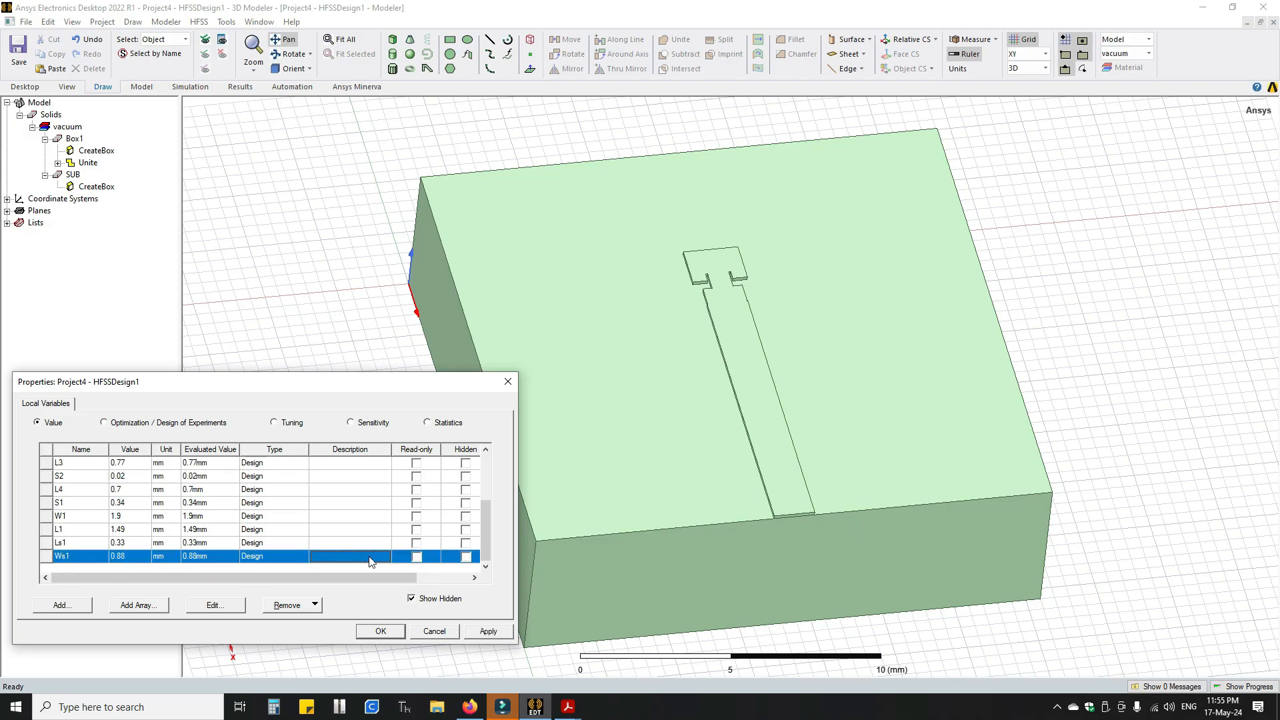
pyautogui.click(489, 632)
pyautogui.click(381, 632)
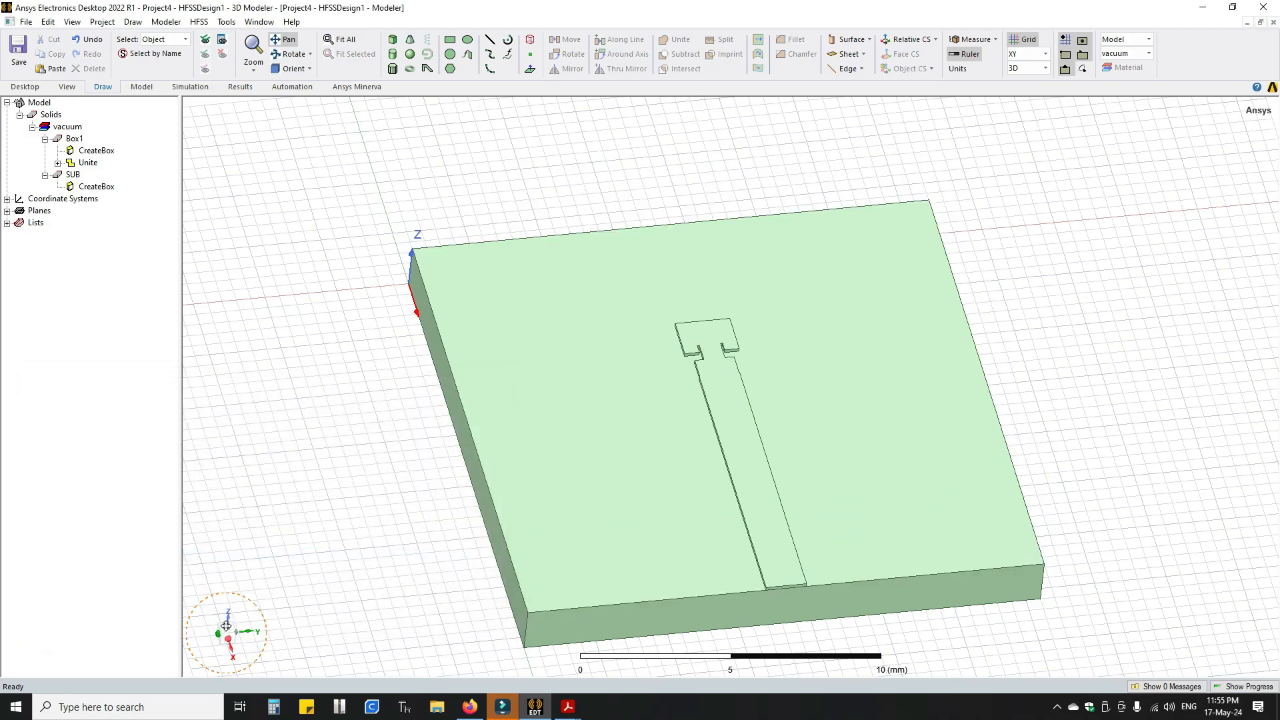
pyautogui.moveTo(229, 627); pyautogui.dragTo(227, 632)
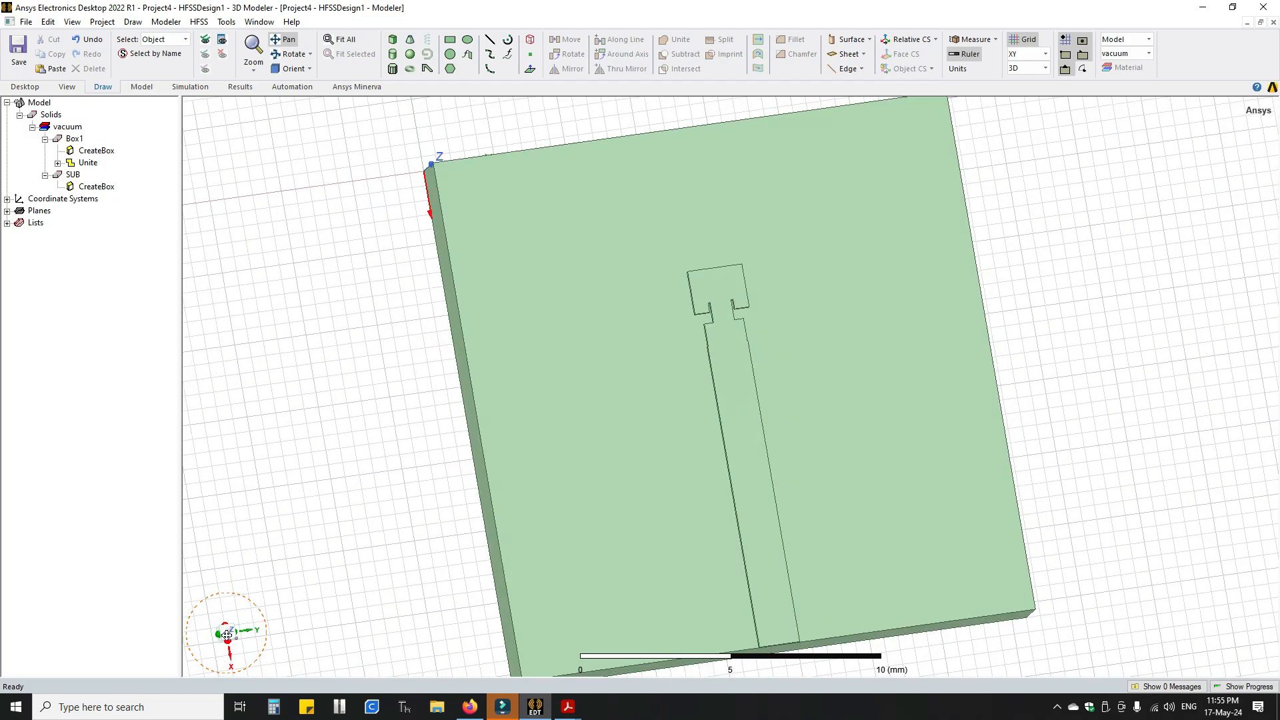